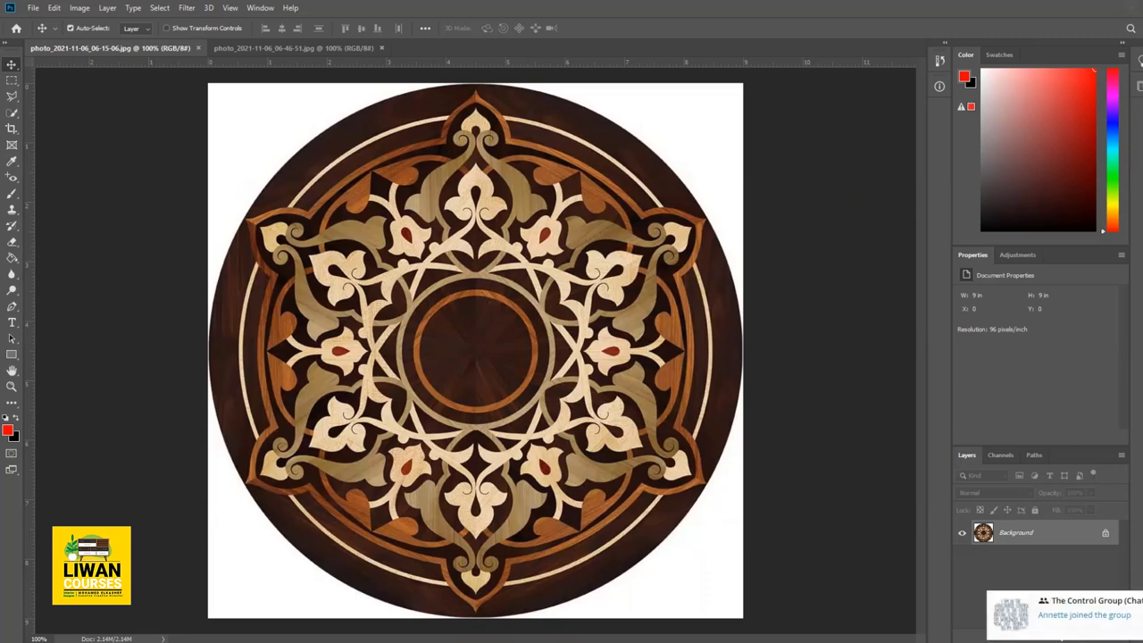
Step: Quit Telegram from the system tray's hidden apps
left_click(1003, 642)
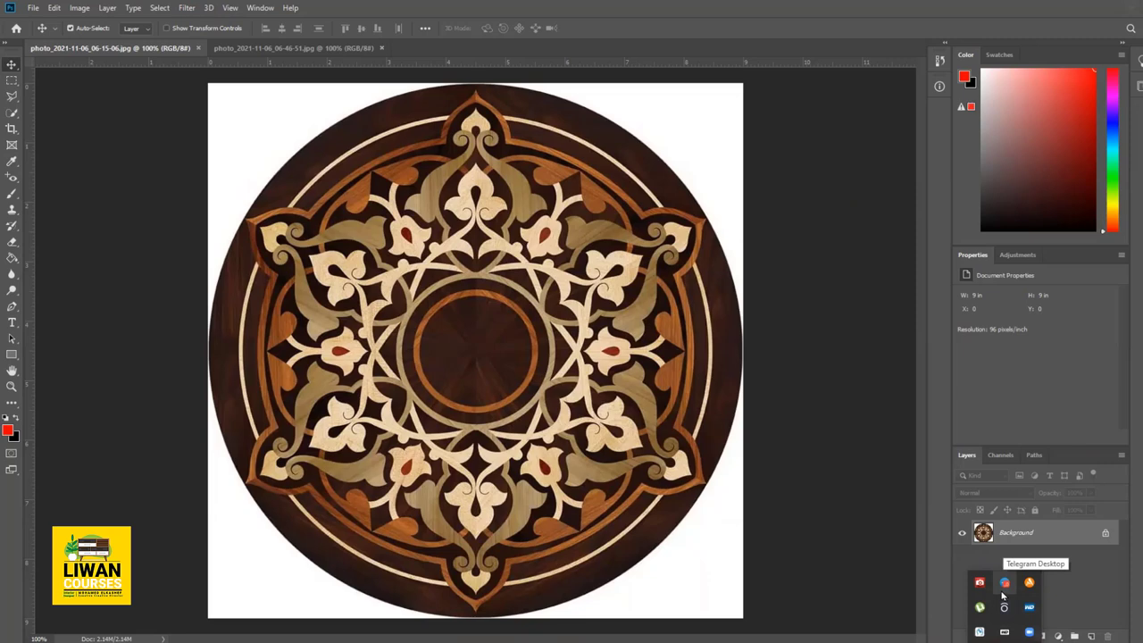
right_click(1004, 593)
left_click(1018, 575)
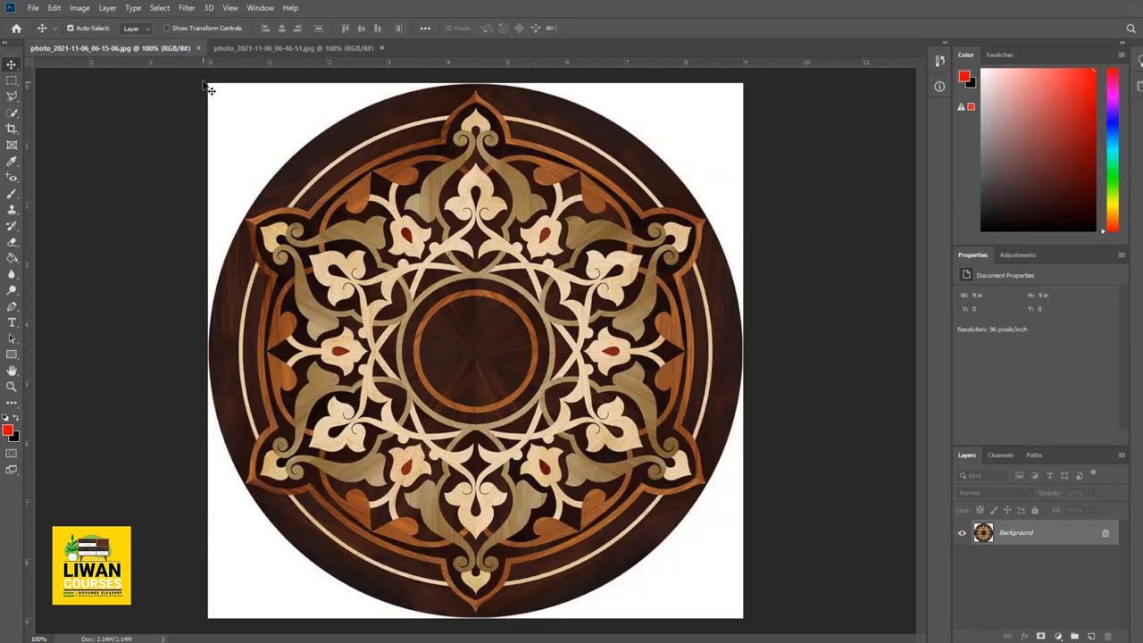
Step: Select the whole mandala image with the Rectangular Marquee and copy it with Ctrl+C
left_click(11, 80)
left_click_drag(193, 86, 817, 616)
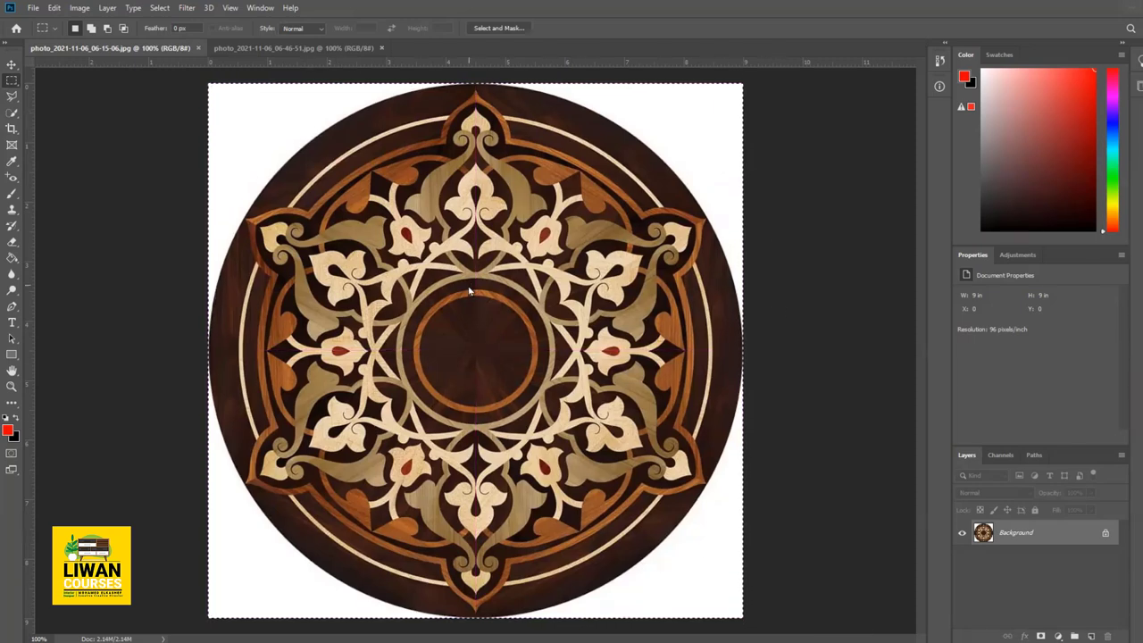
key("ctrl+c")
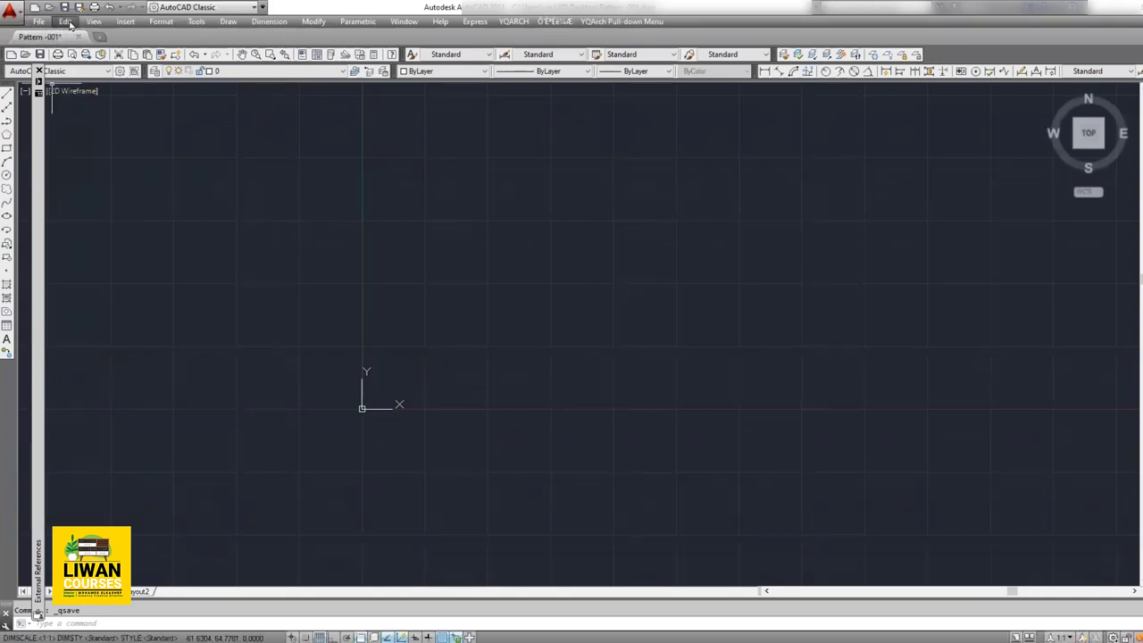
Step: Paste the copied mandala via Edit > Paste Special as a Picture (Metafile)
left_click(66, 21)
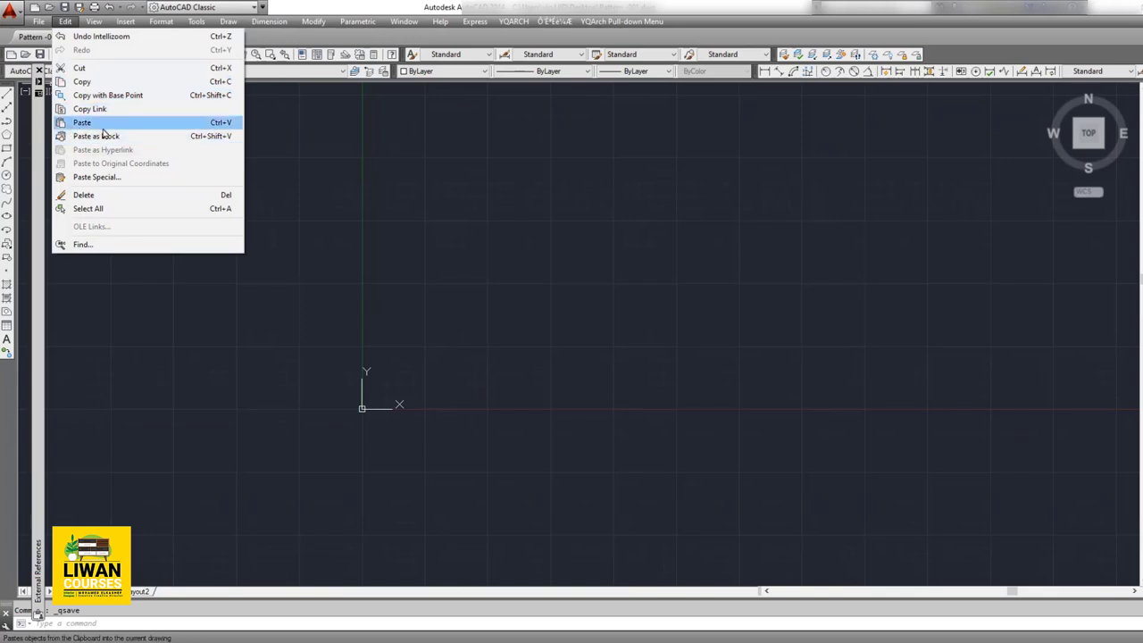
left_click(100, 179)
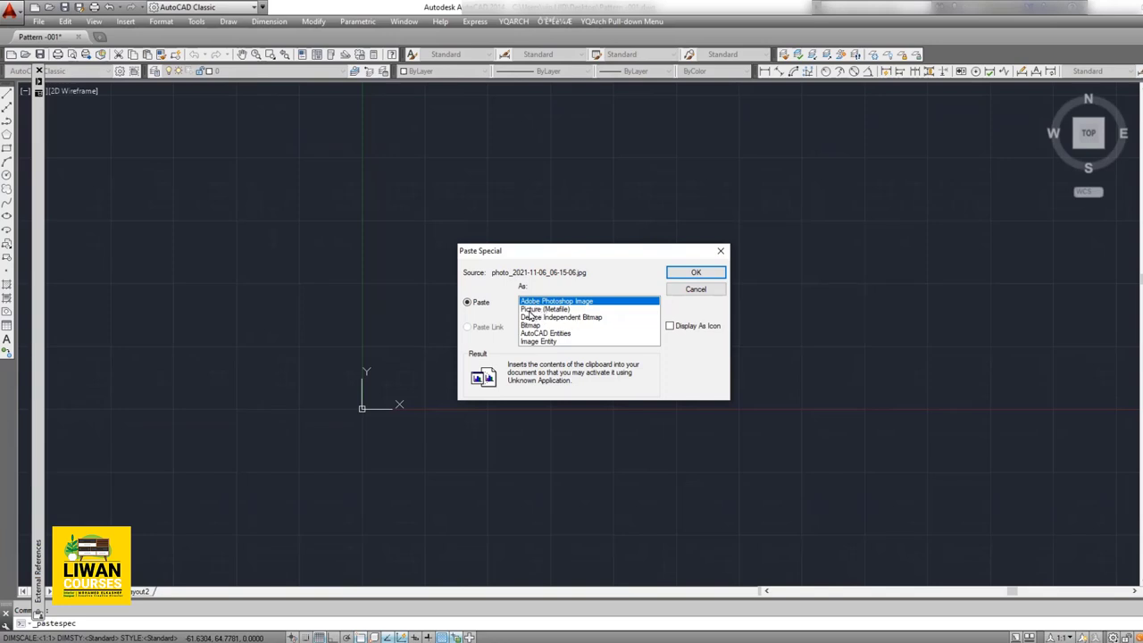
left_click(540, 309)
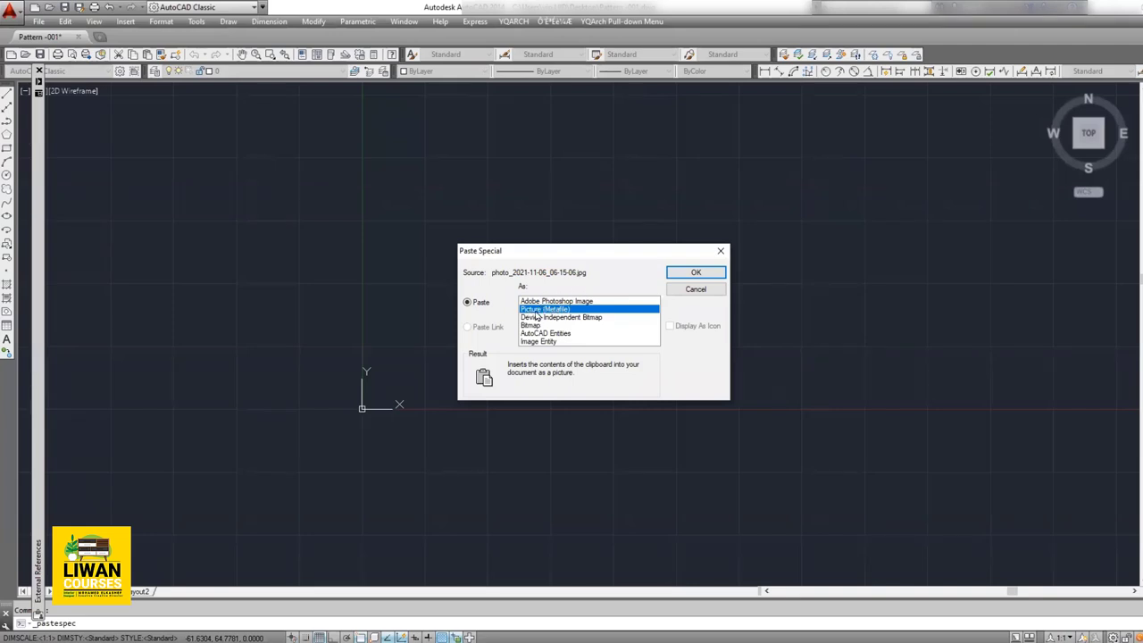
left_click(695, 273)
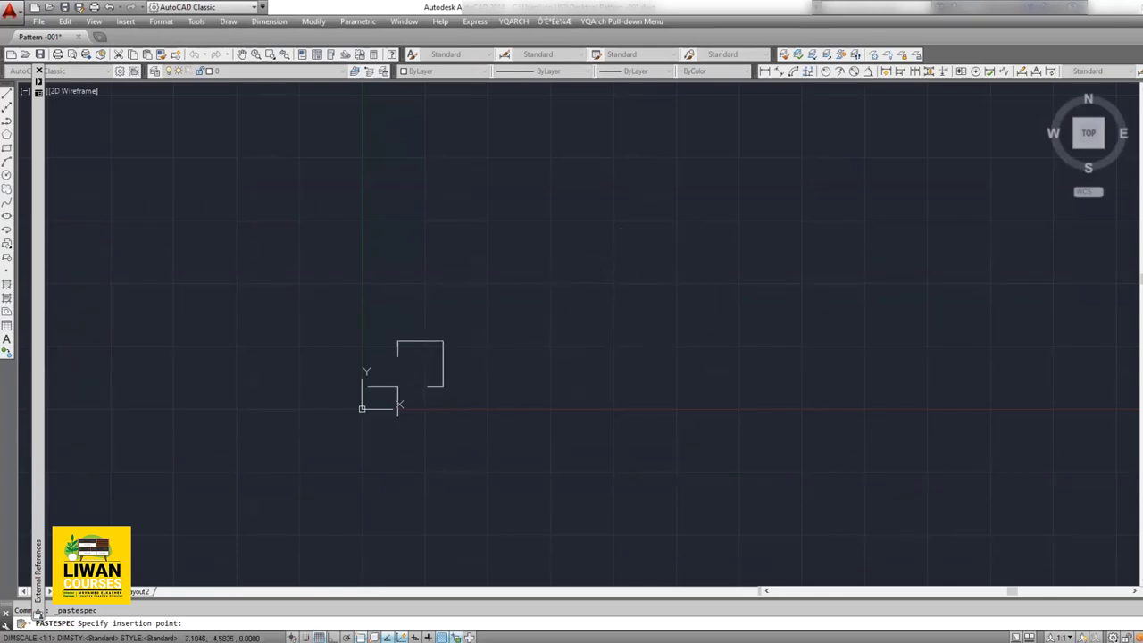
Step: Place the pasted mandala picture in the drawing and bring it into view
left_click(412, 368)
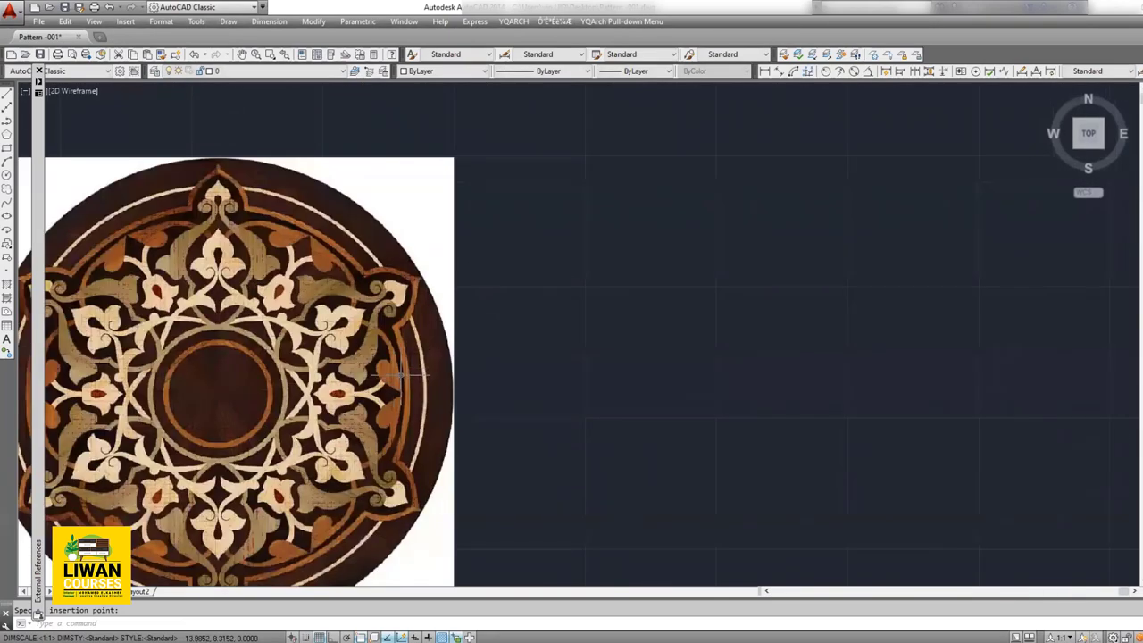
middle_click(407, 374)
scroll(482, 196, "up", 3)
middle_click_drag(565, 299, 578, 299)
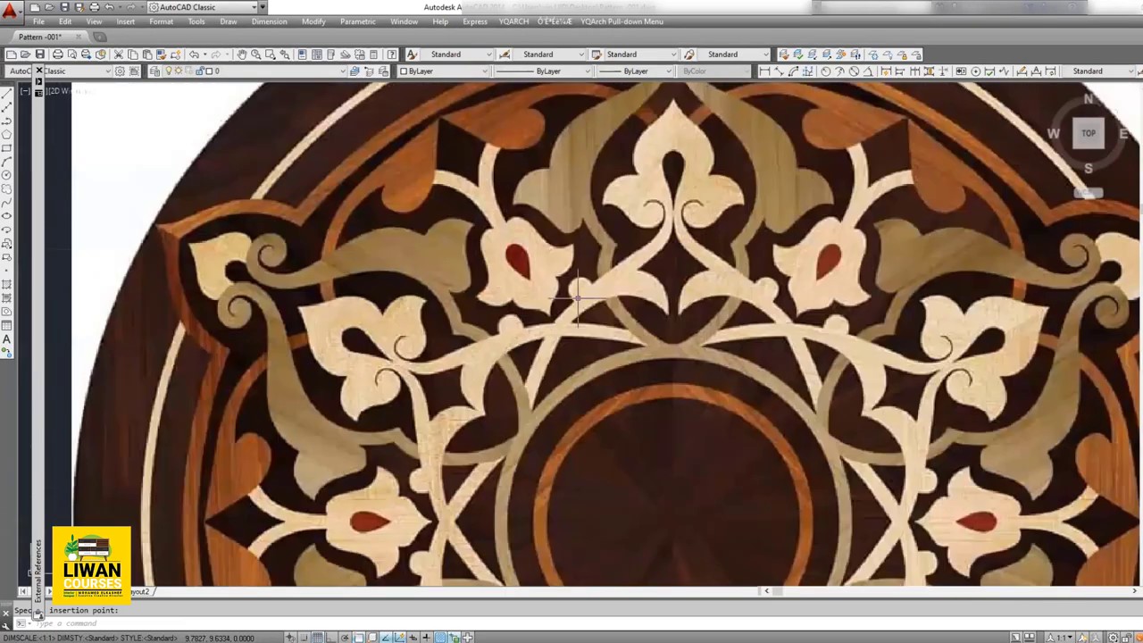
scroll(571, 299, "down", 5)
scroll(536, 294, "down", 2)
scroll(536, 277, "up", 5)
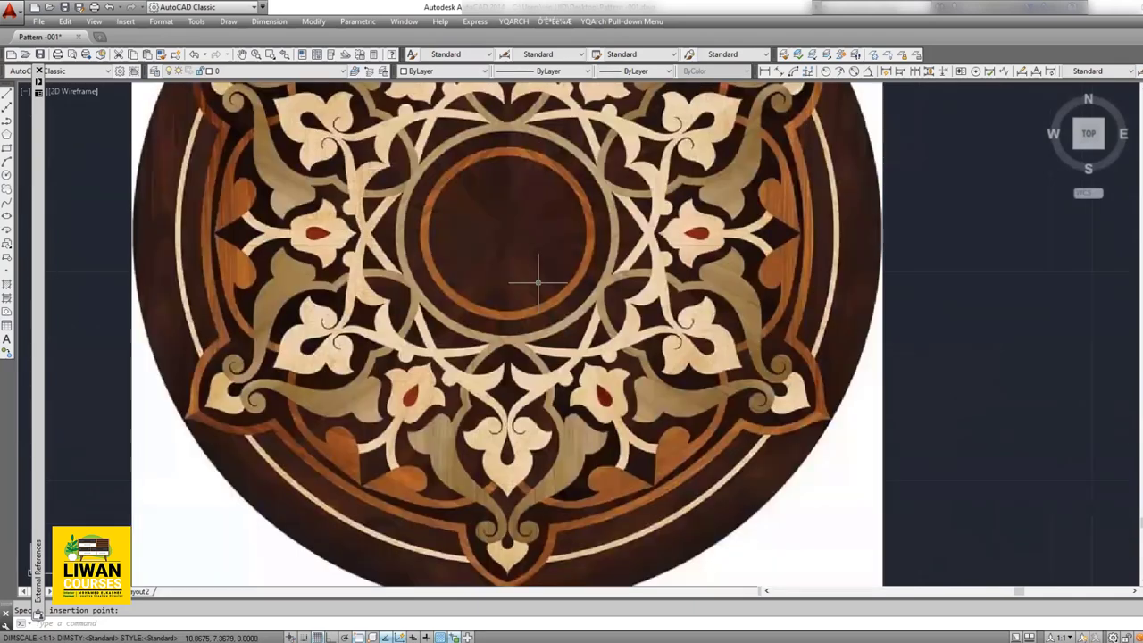
scroll(536, 294, "down", 8)
Step: Enlarge the picture by stretching its top-right grip outward, then save the drawing
left_click(589, 245)
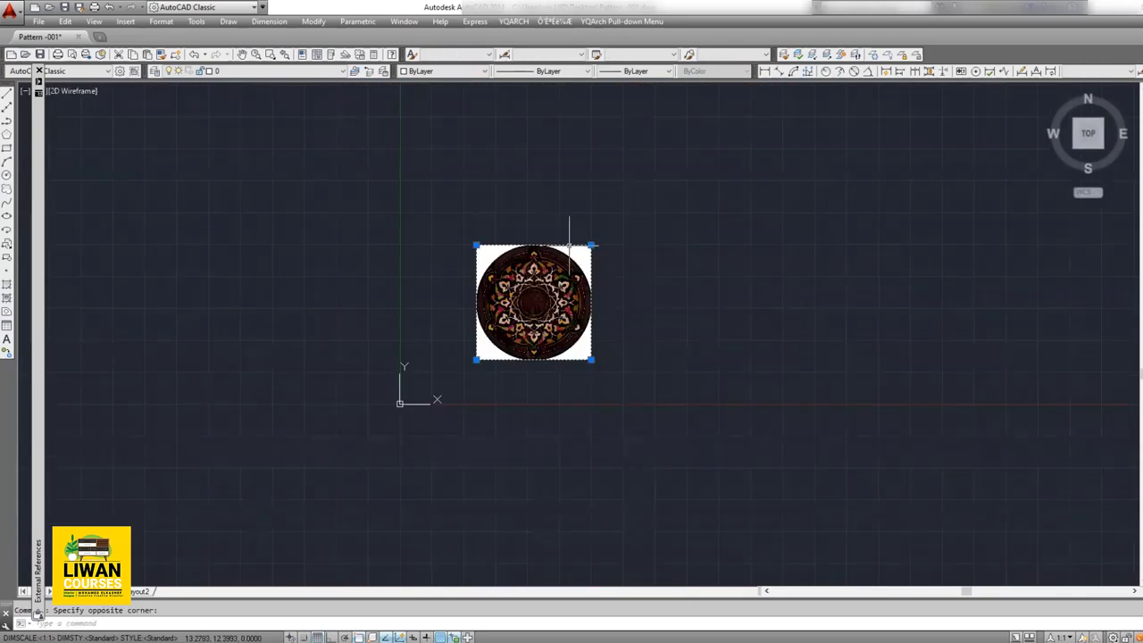
left_click(598, 241)
left_click(591, 244)
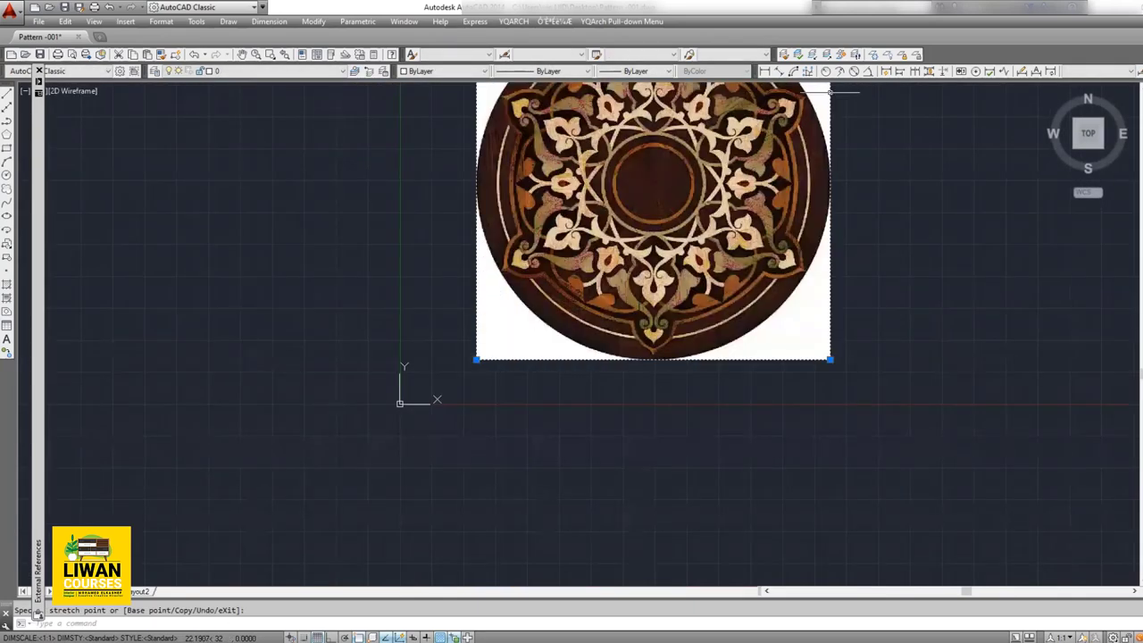
middle_click_drag(649, 186, 422, 355)
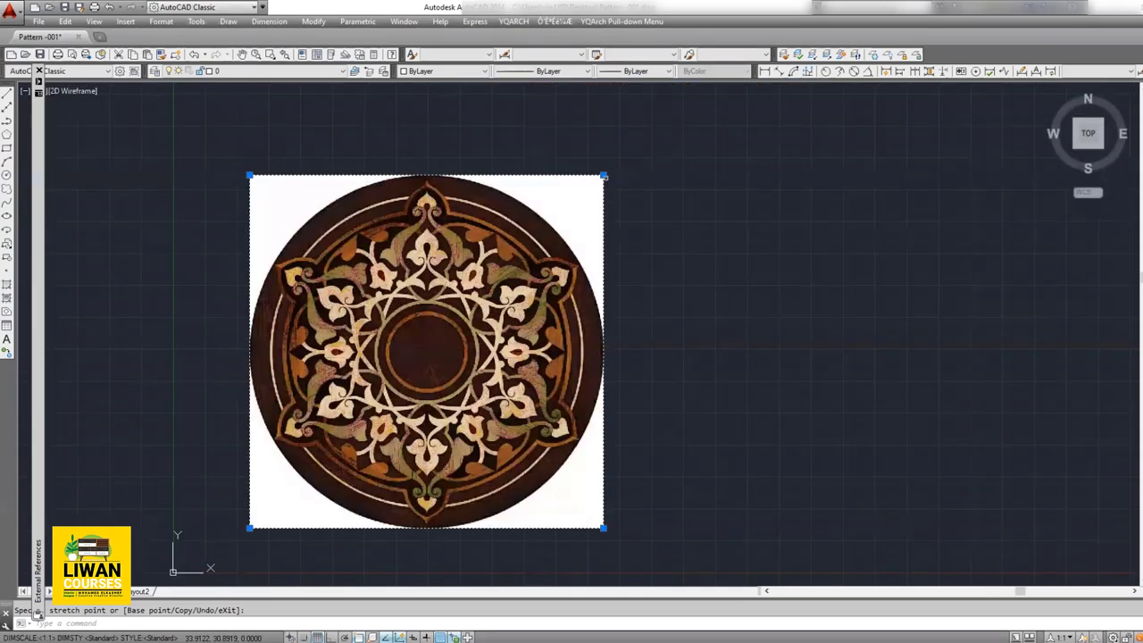
left_click(693, 84)
key("Escape")
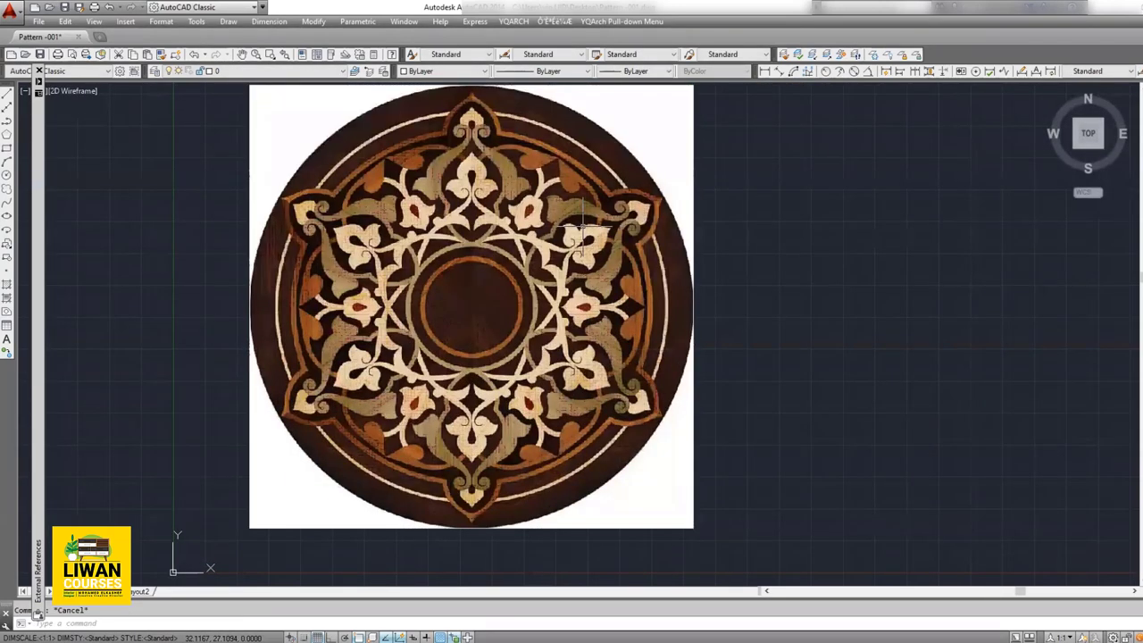
key("ctrl+s")
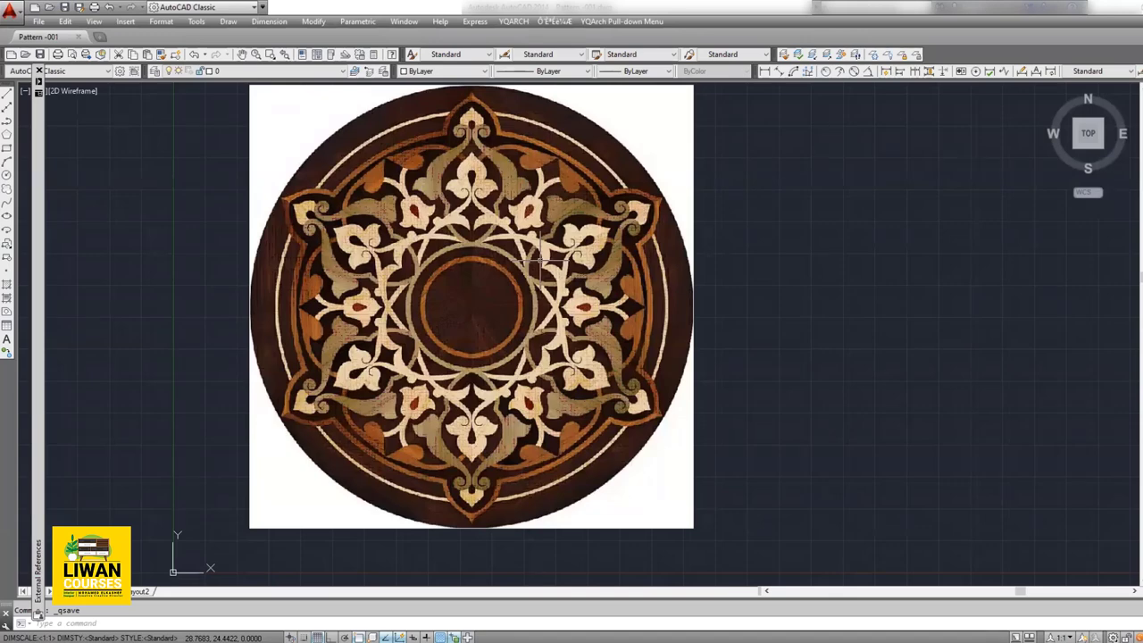
Step: Save the drawing with the inlay picture in view
scroll(538, 260, "down", 2)
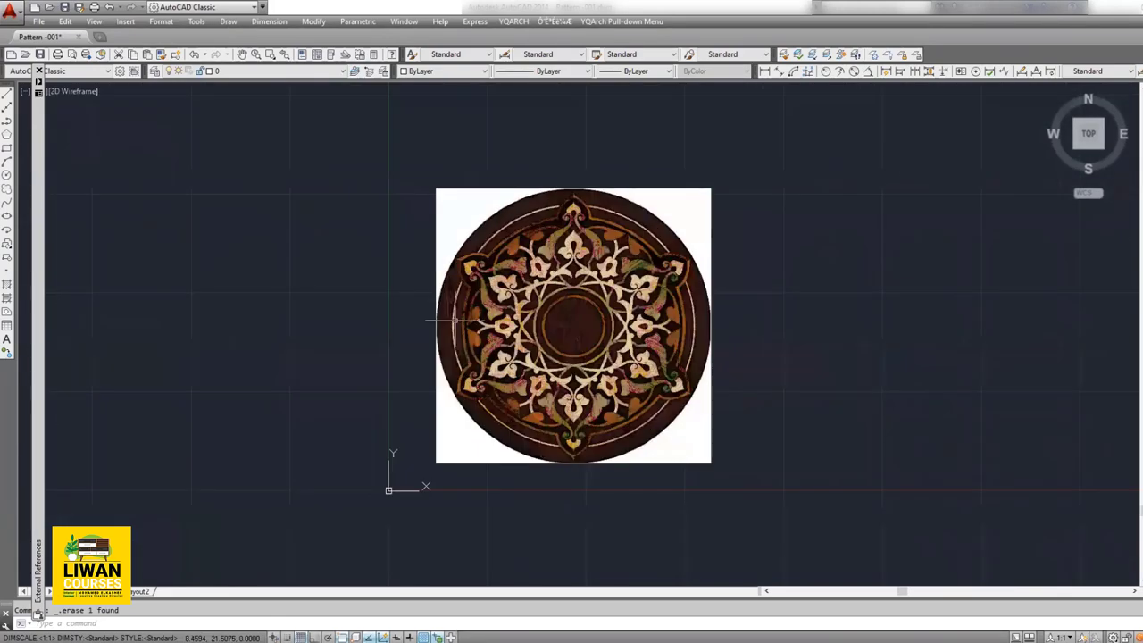
middle_click_drag(446, 316, 498, 377)
key("ctrl+s")
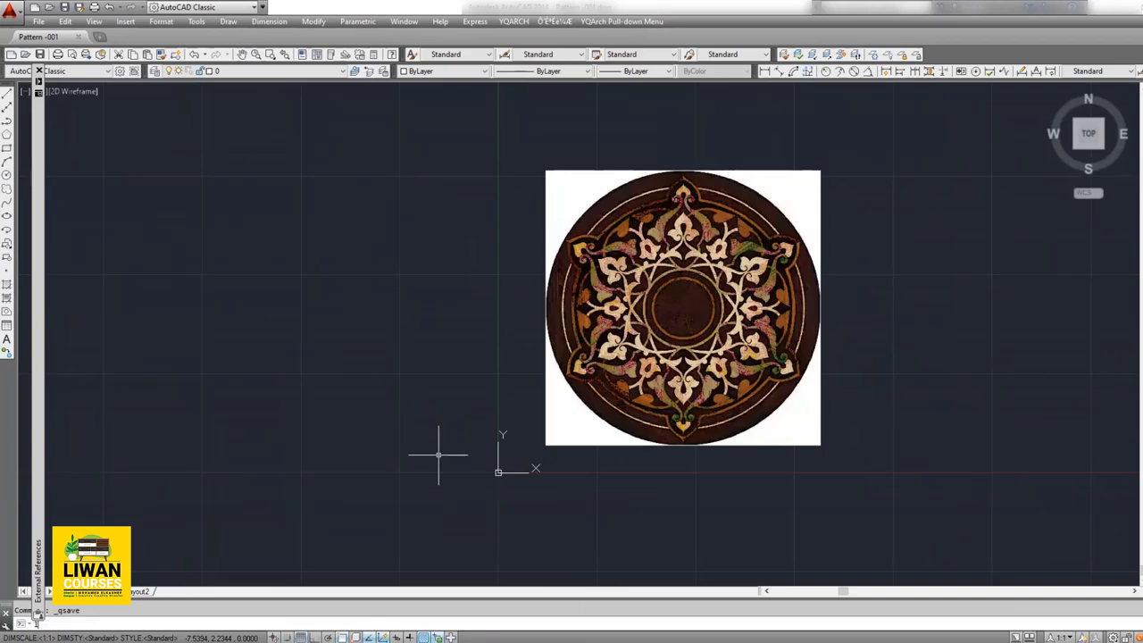
Step: Start a LINE with 0,0,0 as its first point
type("l")
key("Return")
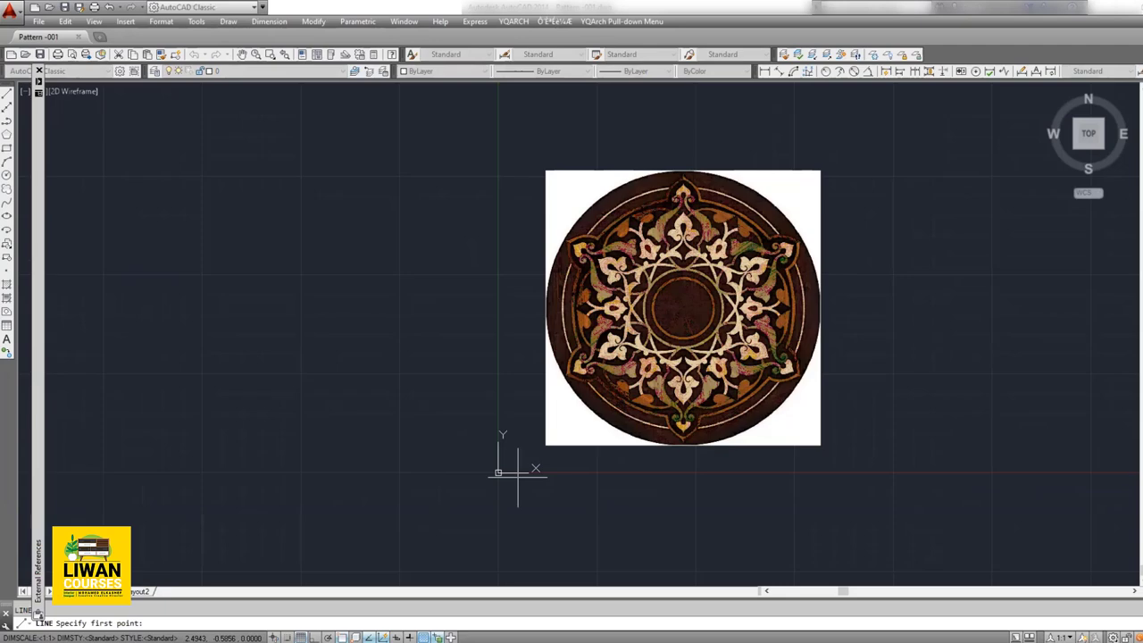
type("0,0")
type(",0")
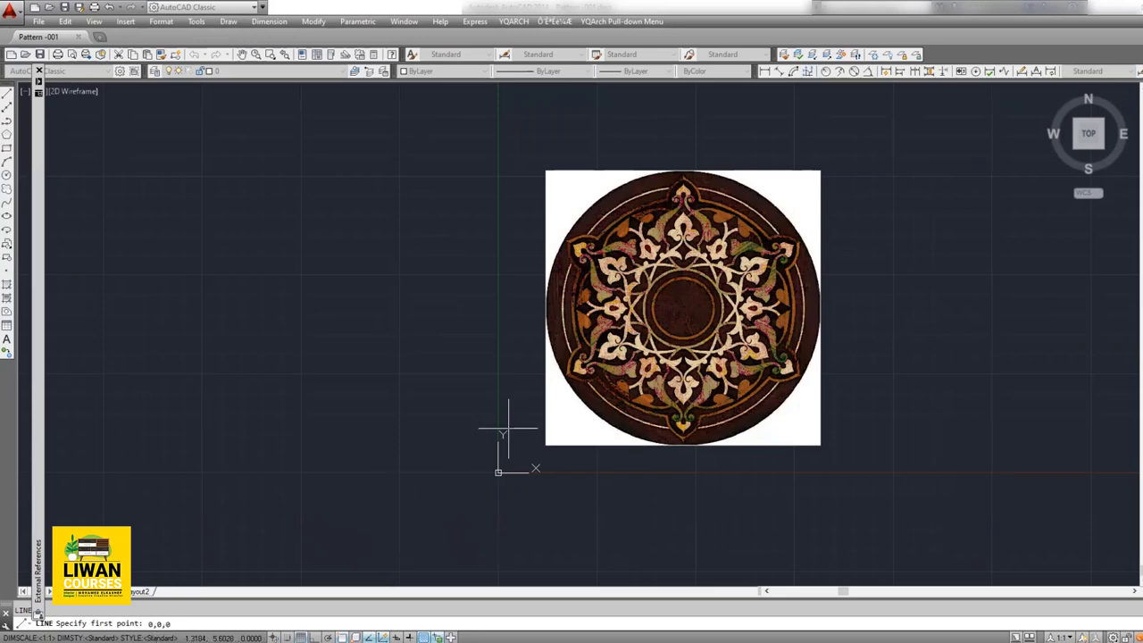
Step: Draw a horizontal guide line from the origin with Ortho turned on
key("Return")
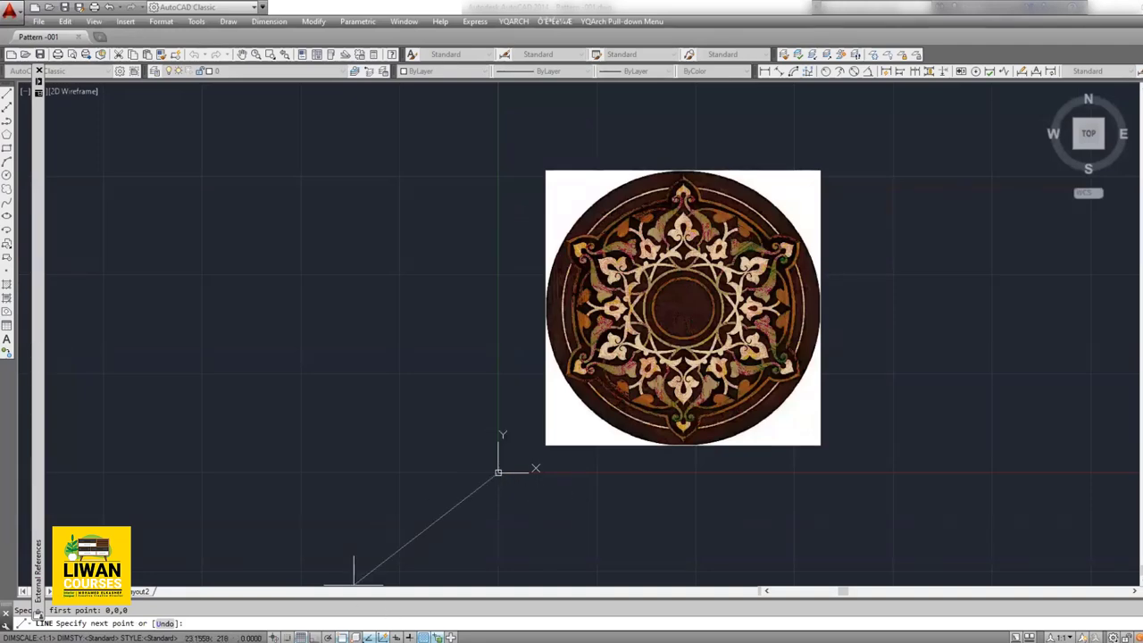
key("F8")
middle_click_drag(709, 510, 543, 482)
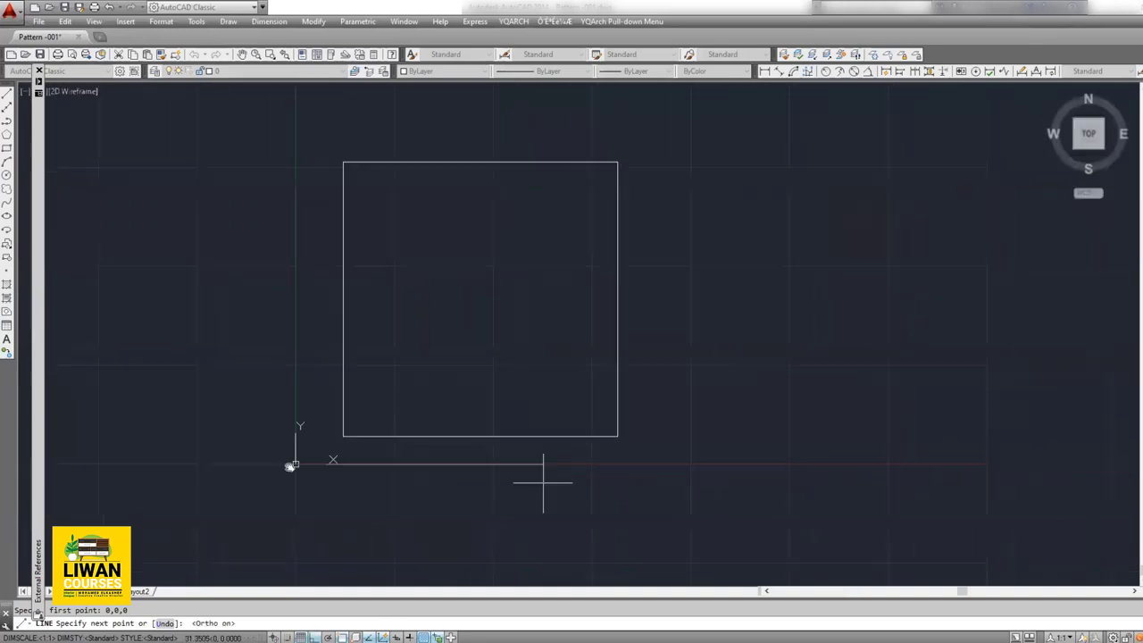
scroll(655, 467, "up", 3)
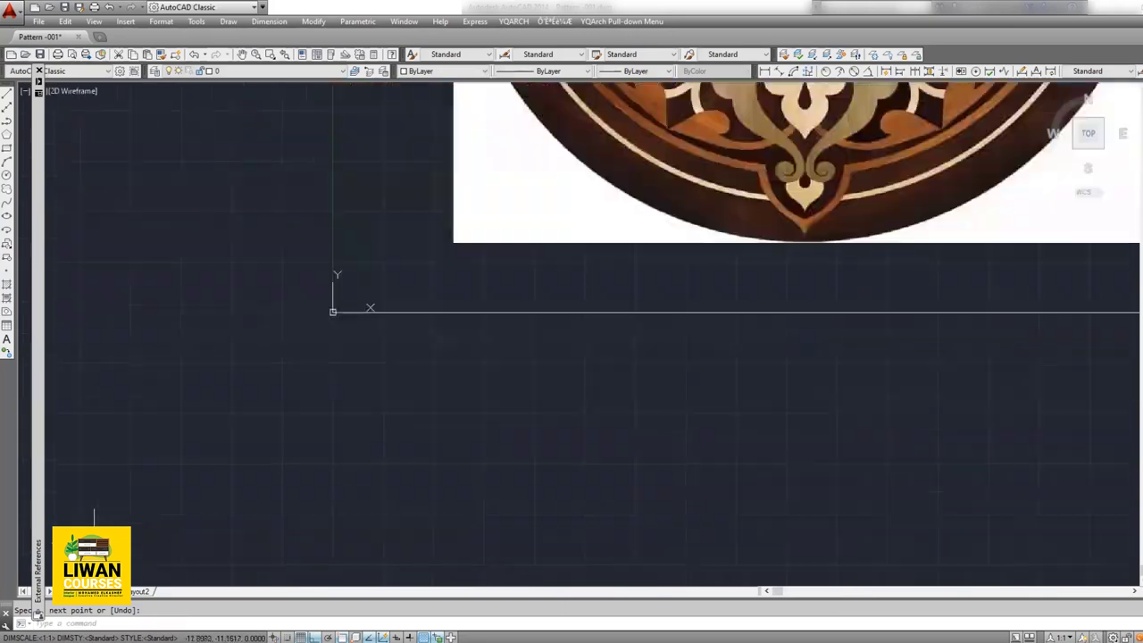
middle_click_drag(224, 485, 362, 357)
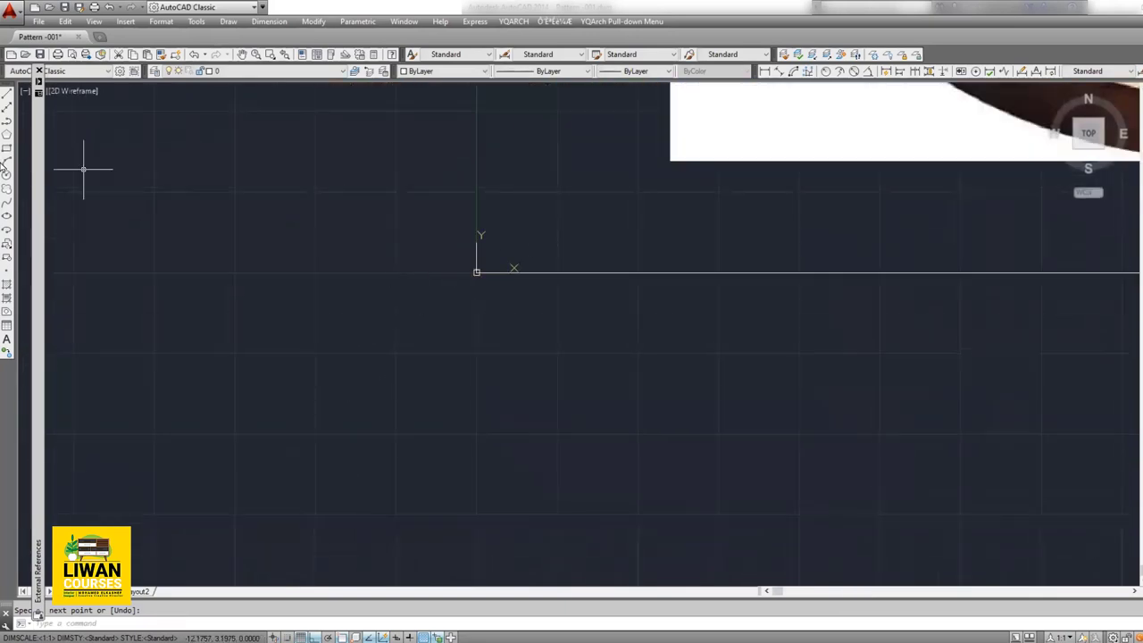
Step: Start a circle centred on the origin, then zoom to the drawing extents
left_click(6, 175)
left_click(476, 272)
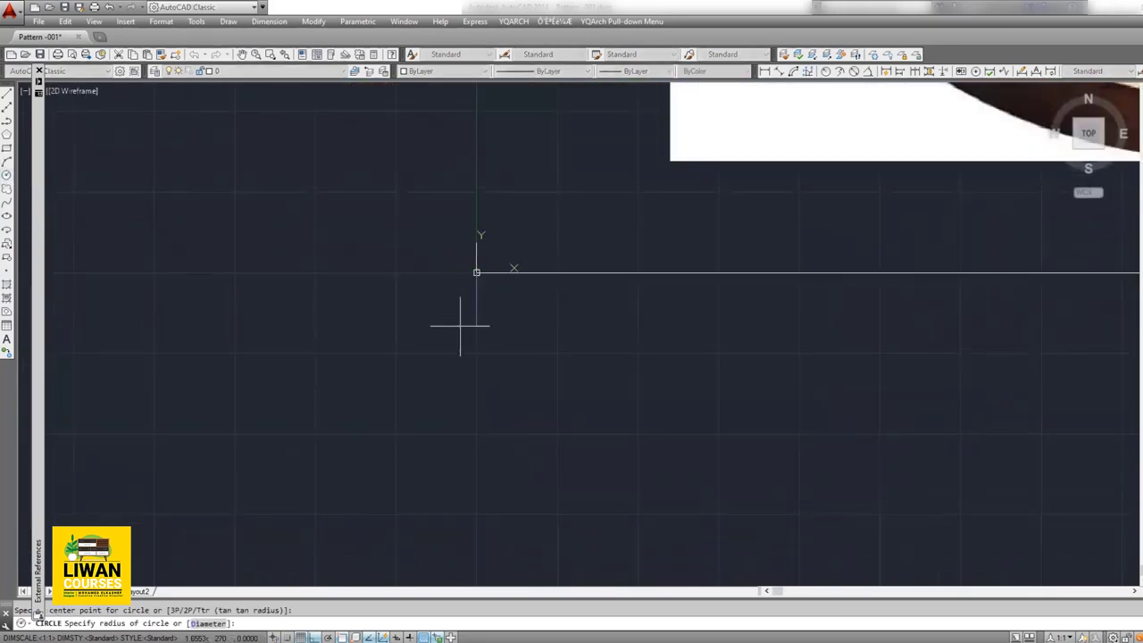
scroll(462, 324, "down", 3)
middle_click_drag(566, 360, 550, 371)
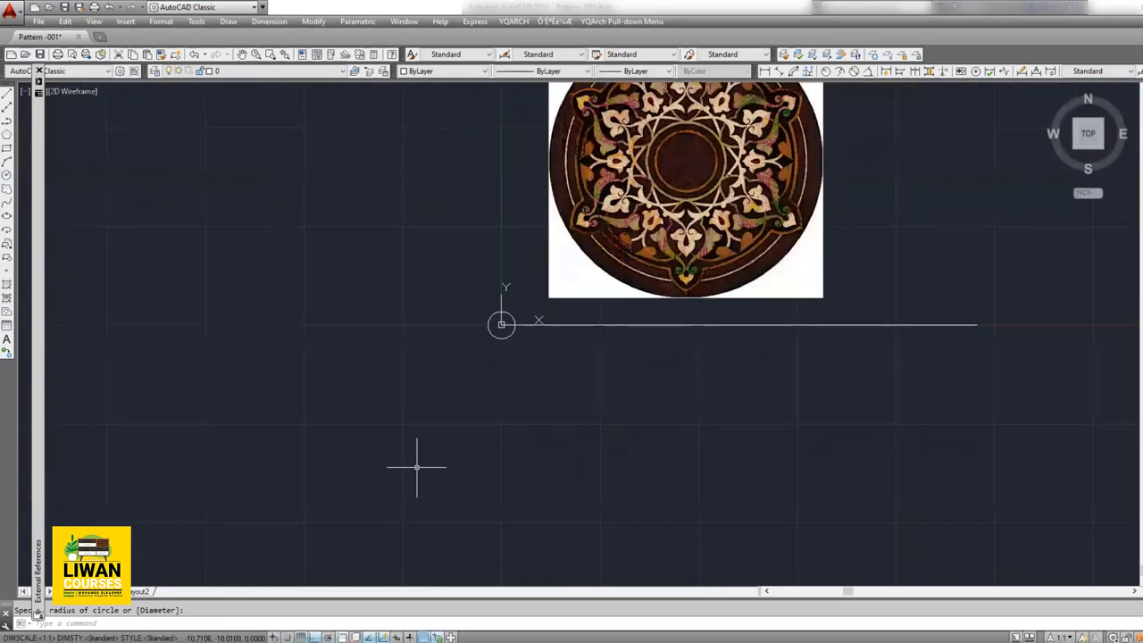
type("z")
key("Return")
type("e")
key("Return")
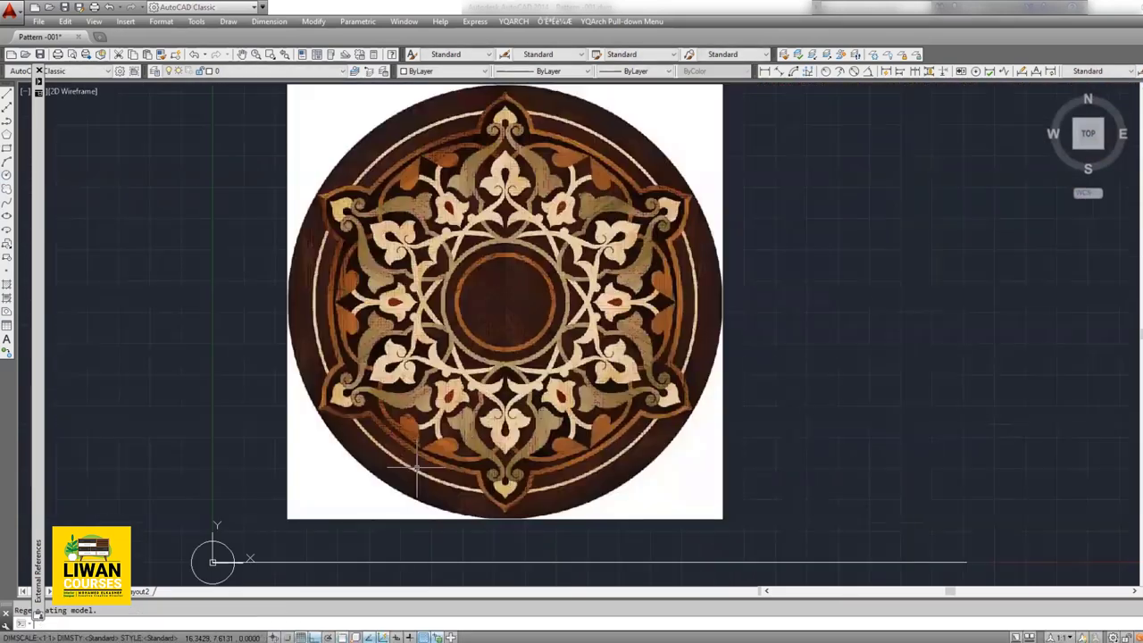
scroll(447, 443, "down", 5)
middle_click_drag(561, 357, 391, 431)
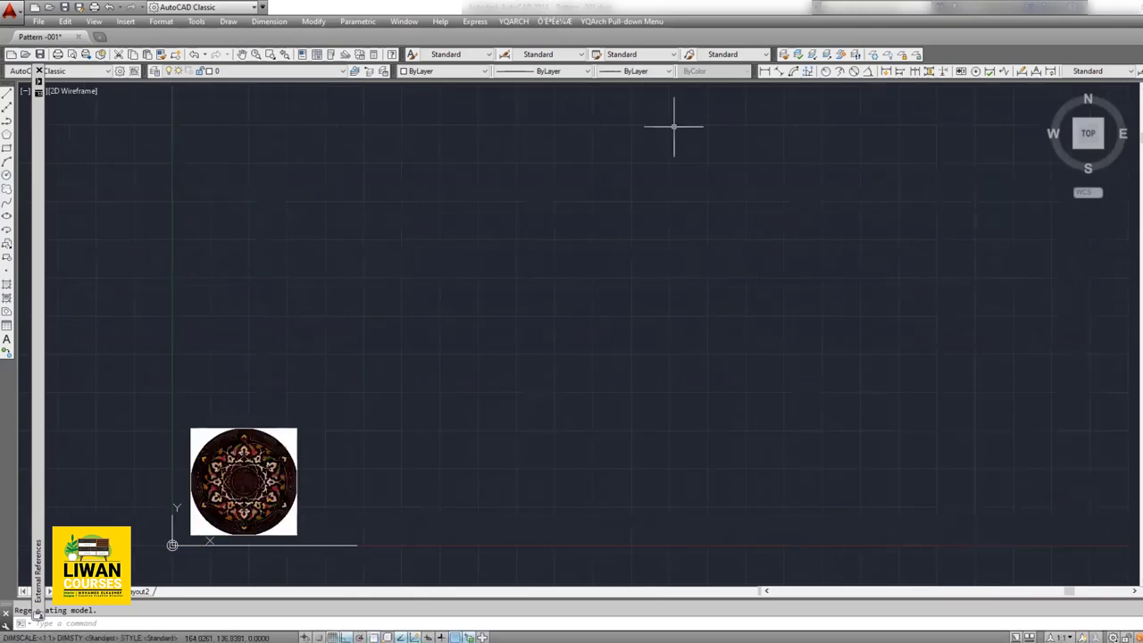
middle_click_drag(414, 381, 630, 249)
scroll(391, 409, "up", 5)
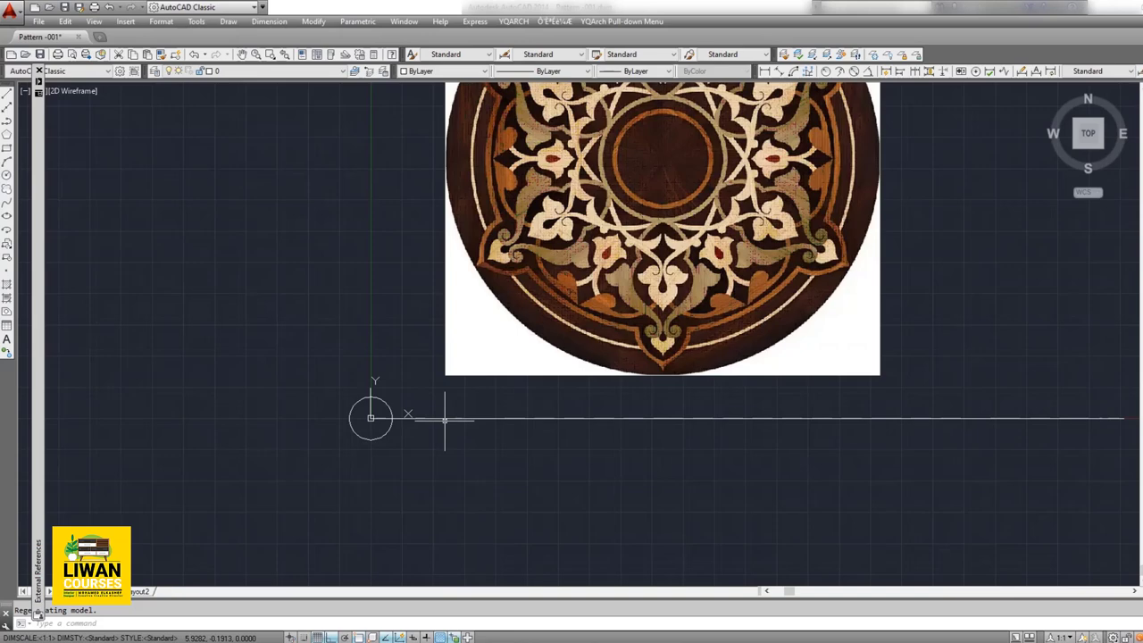
Step: Zoom and pan so the mandala picture sits further left in the view
scroll(445, 417, "down", 4)
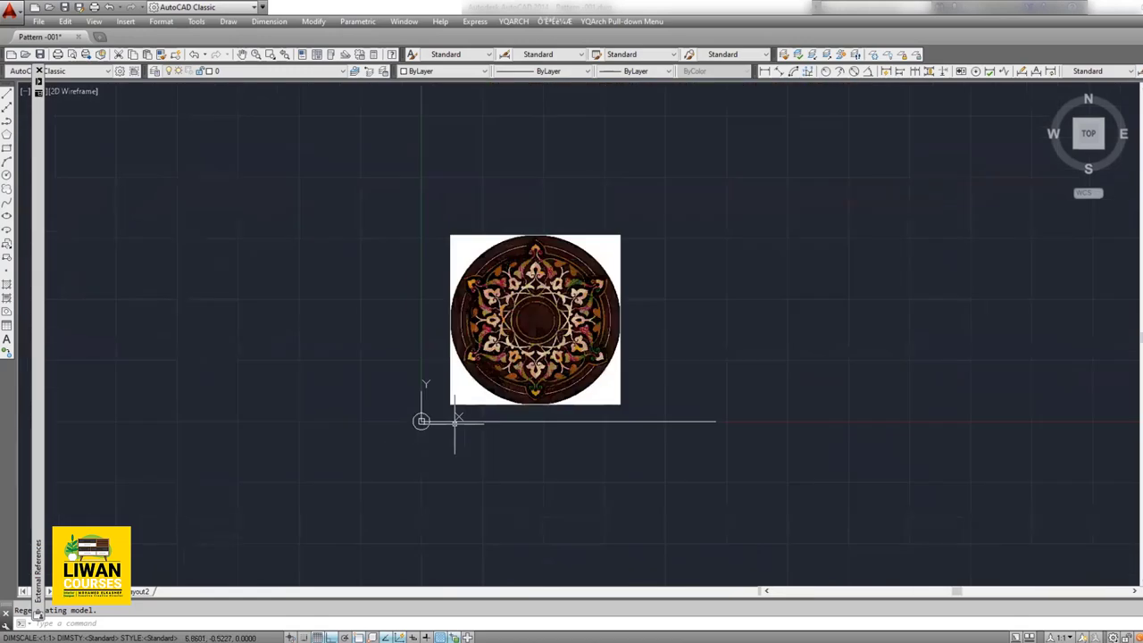
scroll(507, 413, "up", 4)
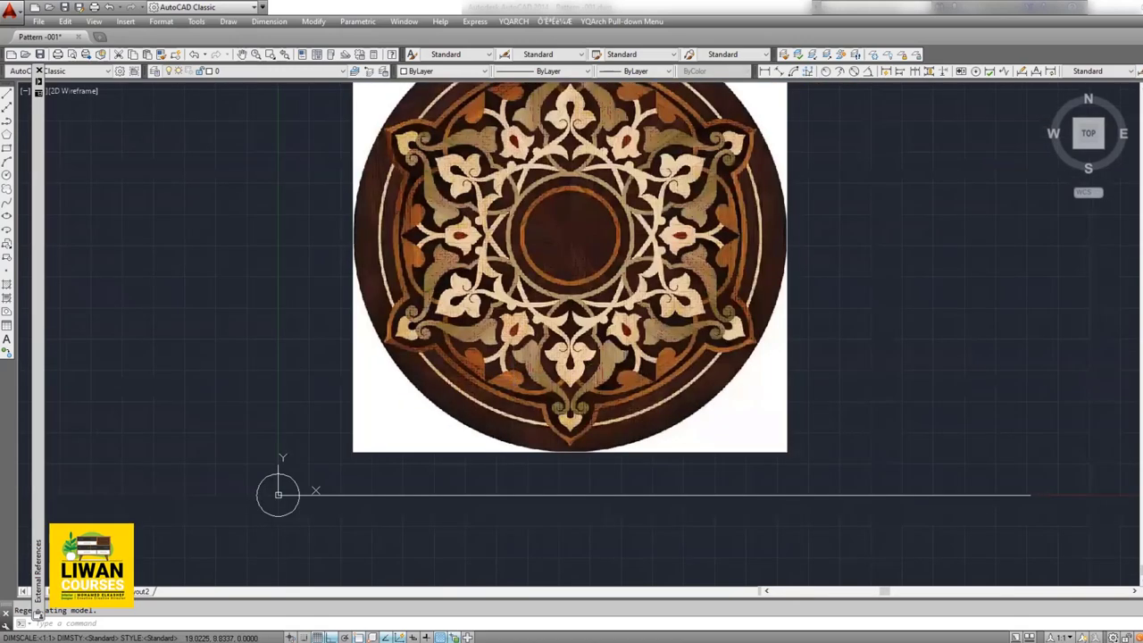
scroll(506, 413, "down", 4)
scroll(461, 413, "up", 4)
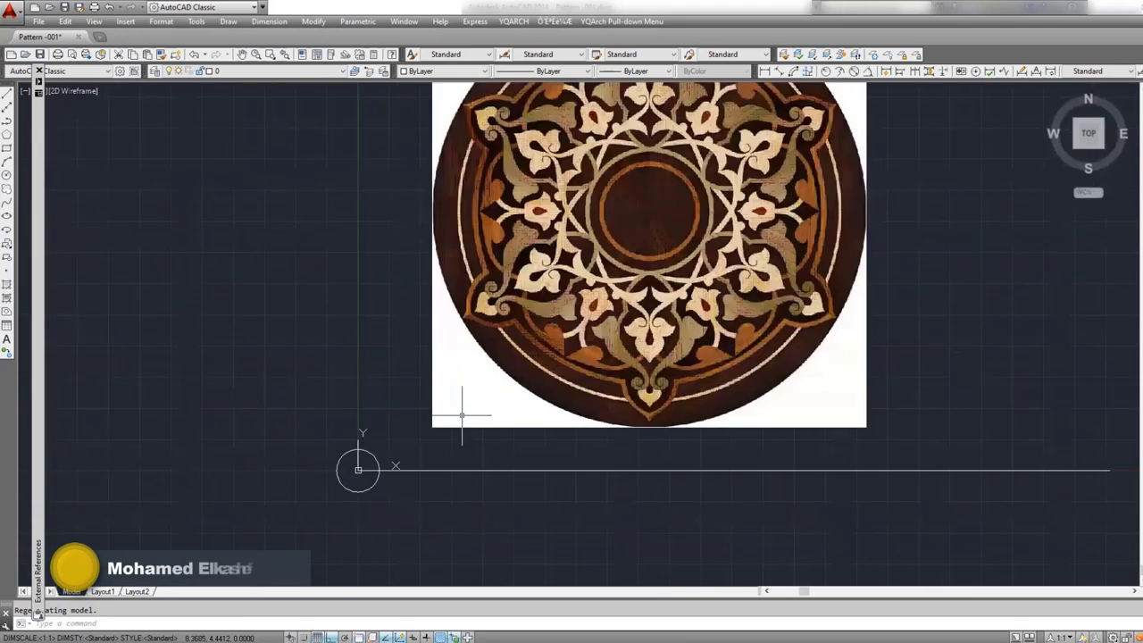
scroll(563, 361, "down", 4)
middle_click_drag(564, 328, 398, 323)
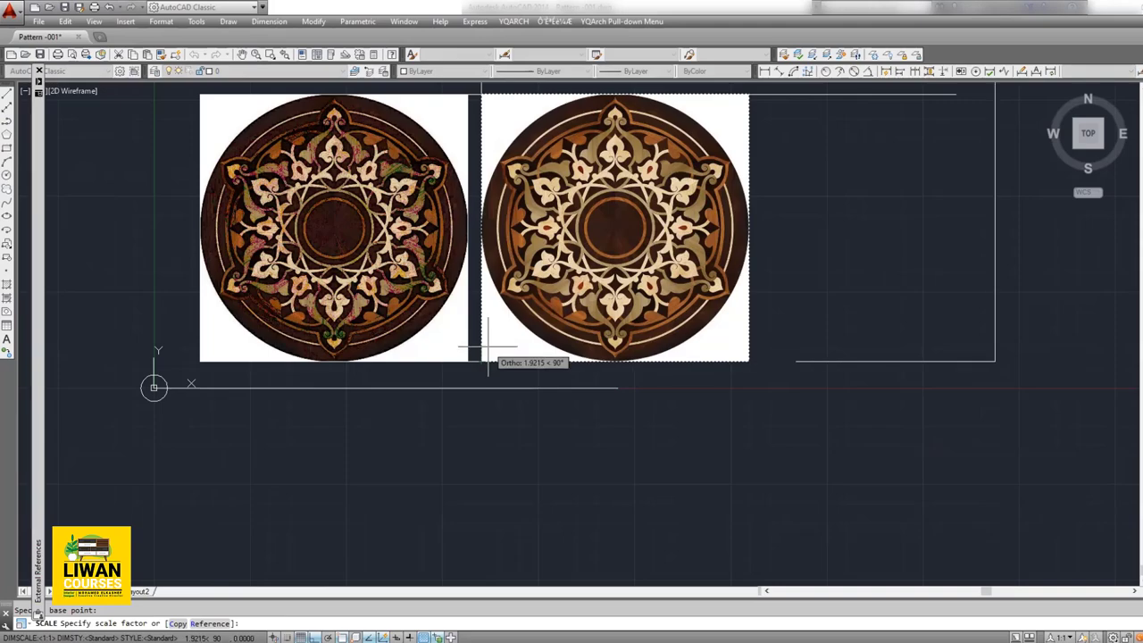
Step: Scale the lighter mandala by Reference so it matches the first picture's size
type("r")
key("Return")
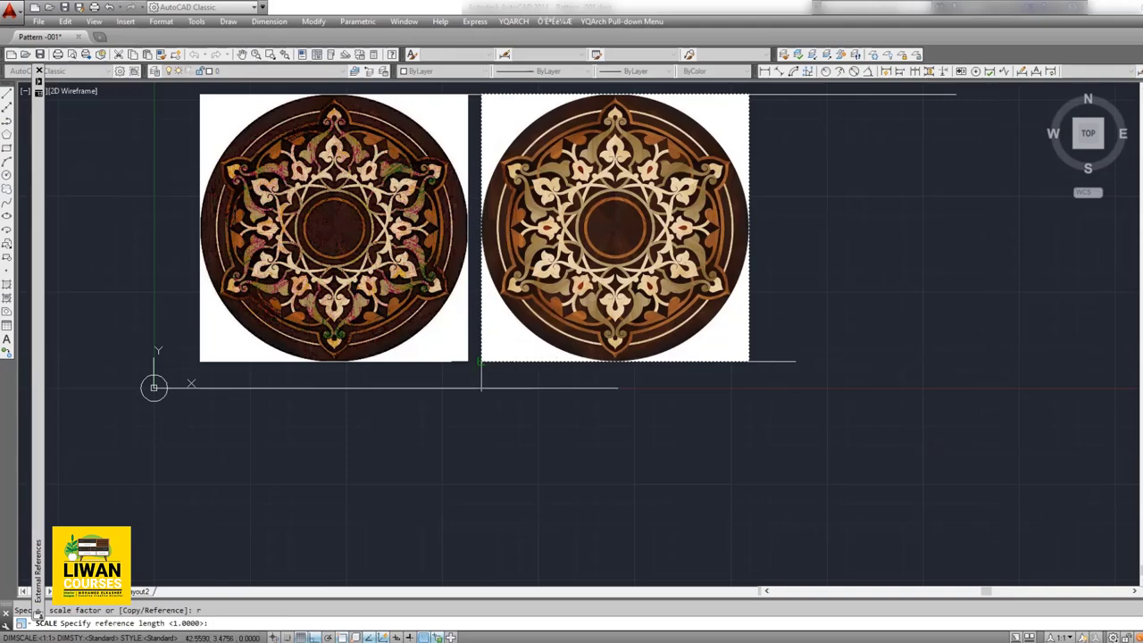
left_click(482, 361)
scroll(487, 189, "up", 5)
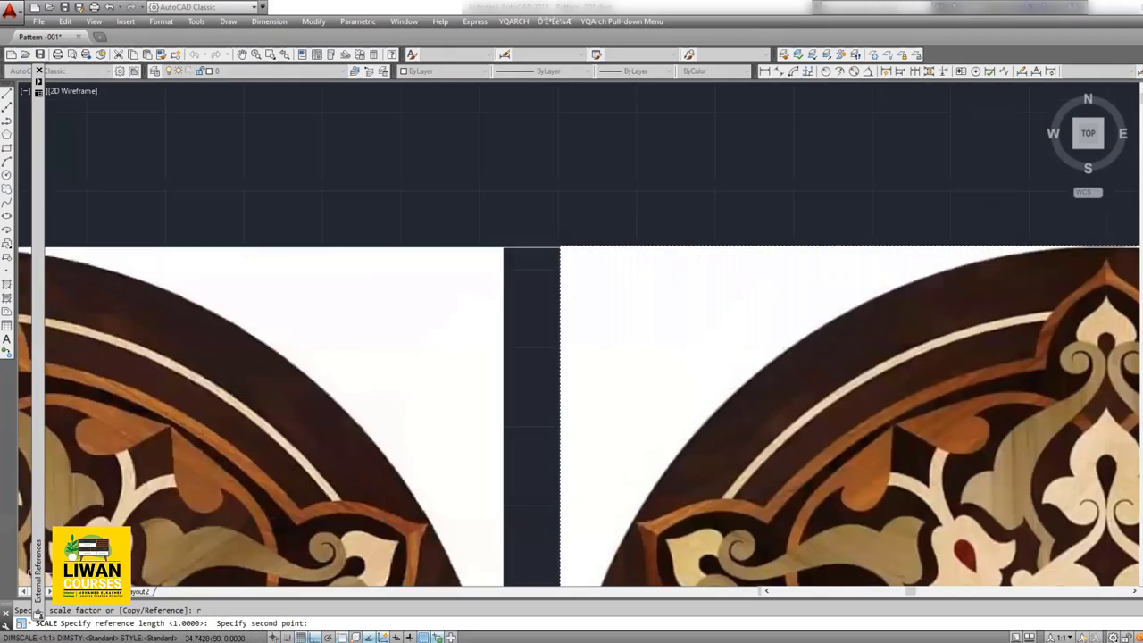
scroll(500, 214, "up", 4)
left_click(730, 228)
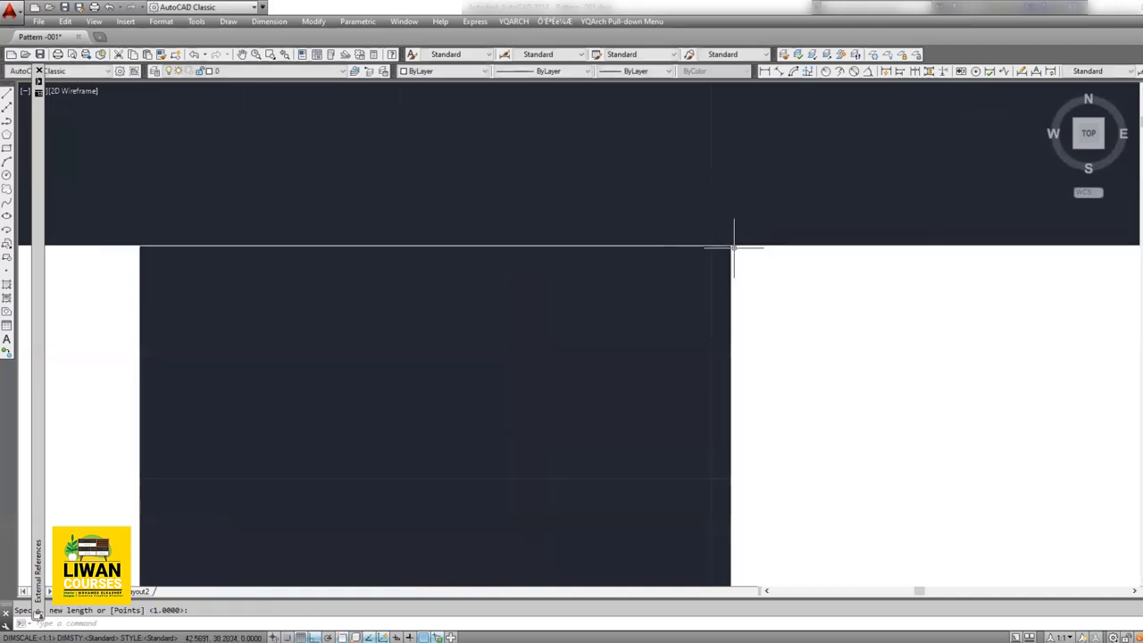
scroll(625, 384, "down", 3)
scroll(632, 386, "down", 2)
middle_click_drag(632, 386, 446, 230)
scroll(447, 230, "down", 9)
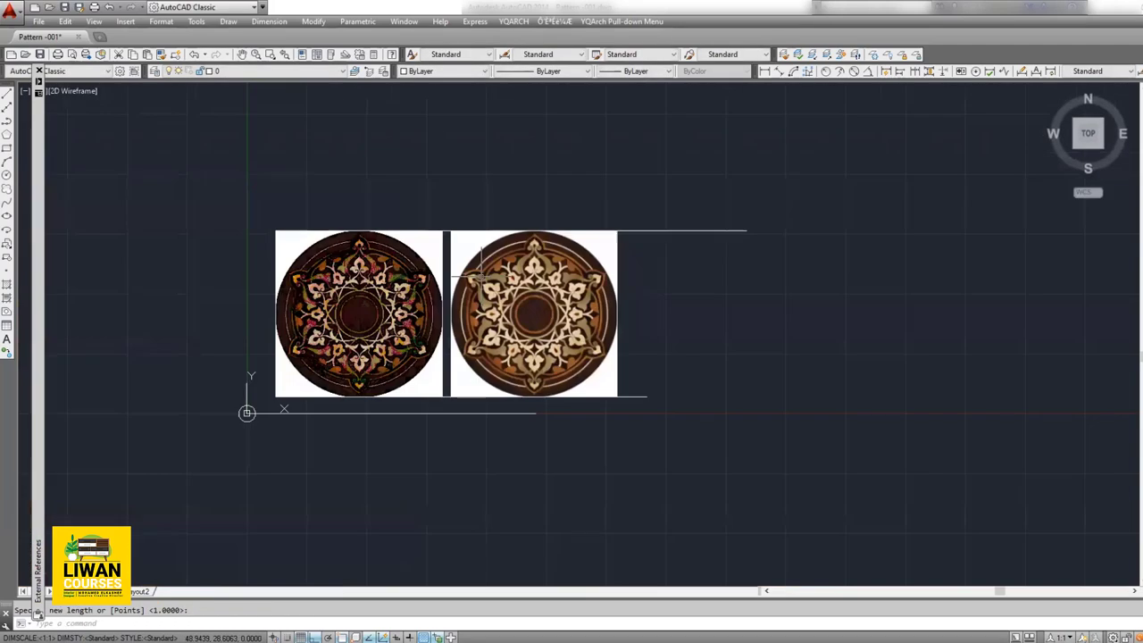
middle_click_drag(481, 271, 505, 260)
scroll(550, 292, "up", 2)
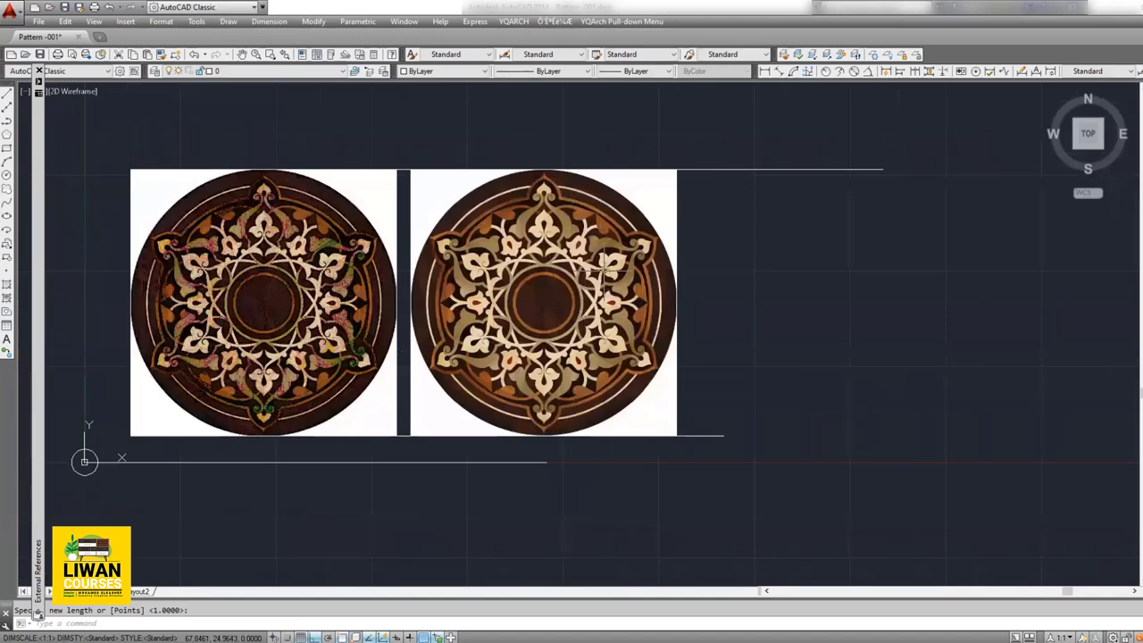
middle_click_drag(653, 274, 670, 274)
scroll(626, 259, "up", 2)
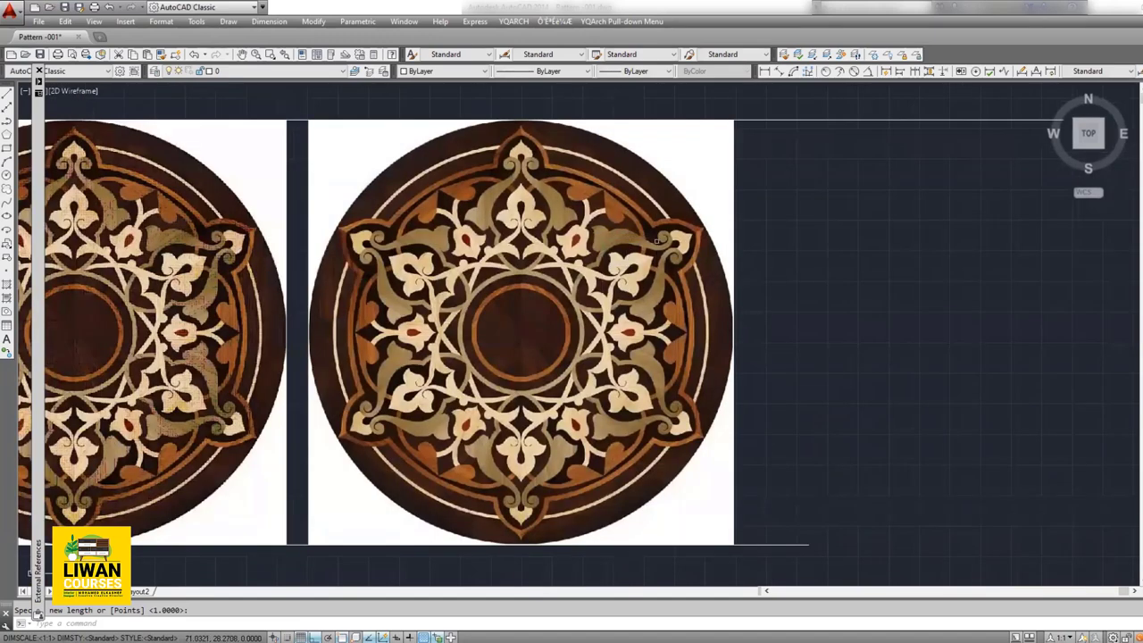
Step: Check the left picture's properties, then set the right picture's Fade to 87 in Image Adjust
double_click(286, 177)
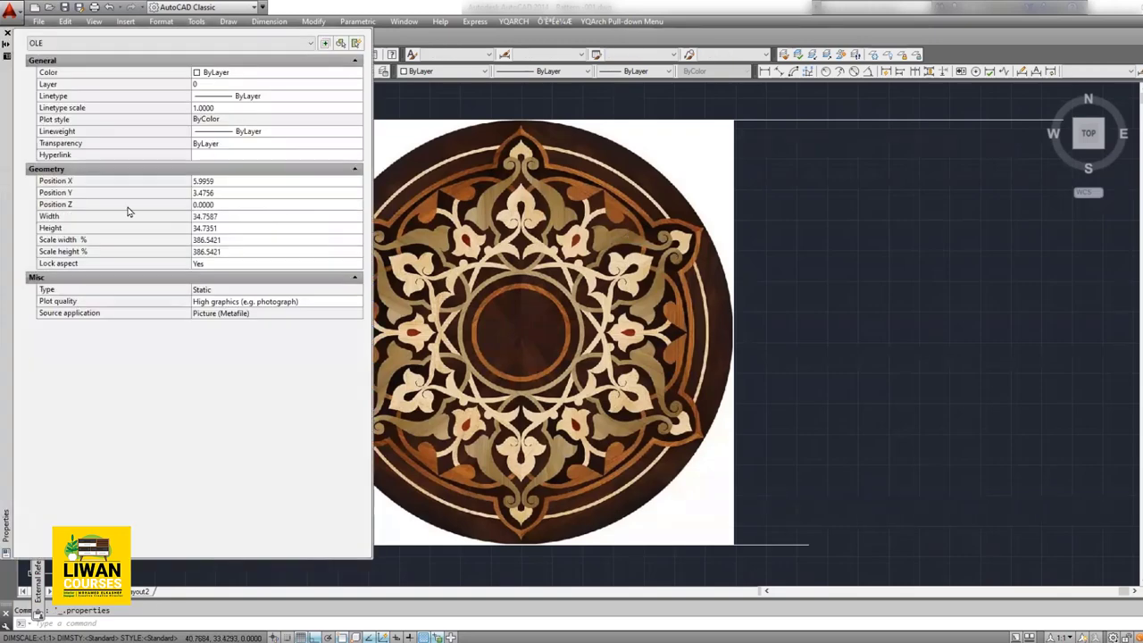
left_click(7, 33)
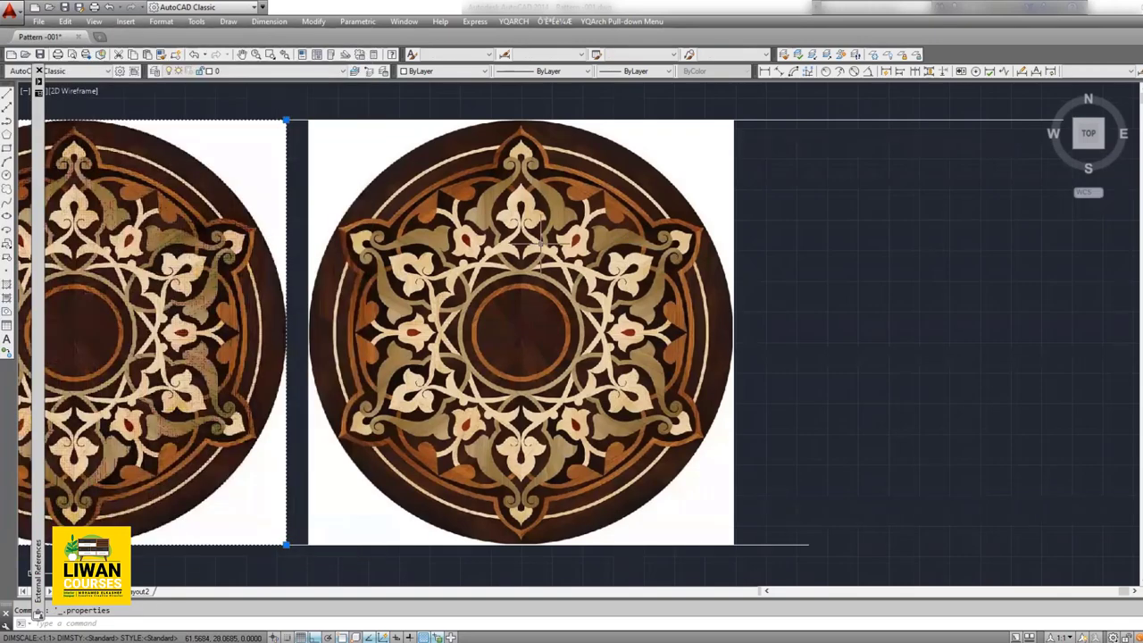
key("Escape")
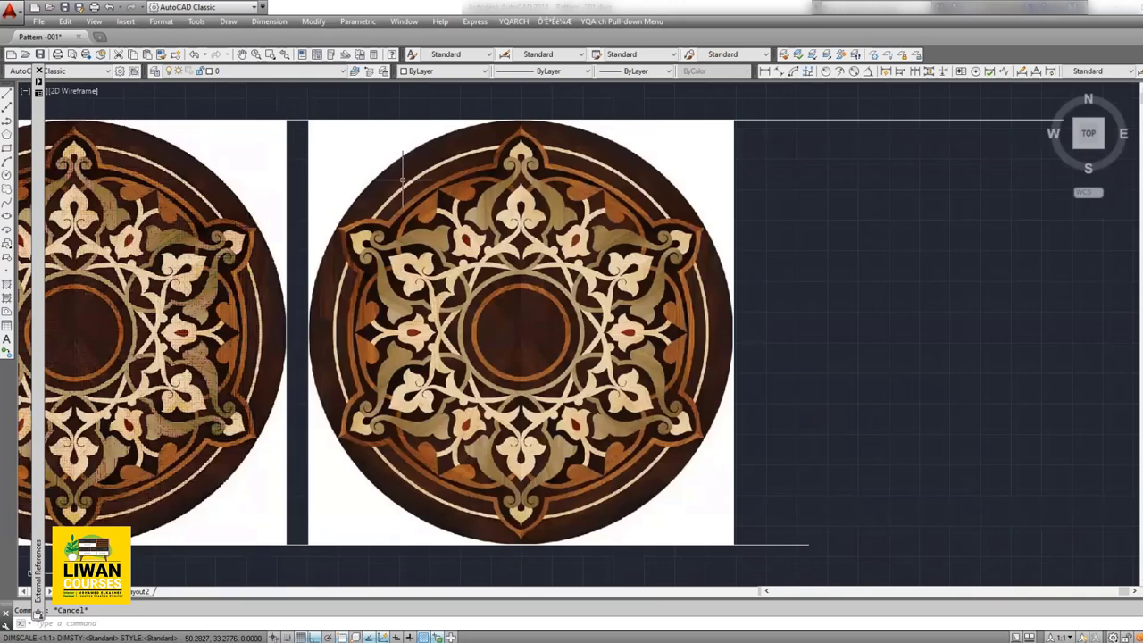
double_click(734, 250)
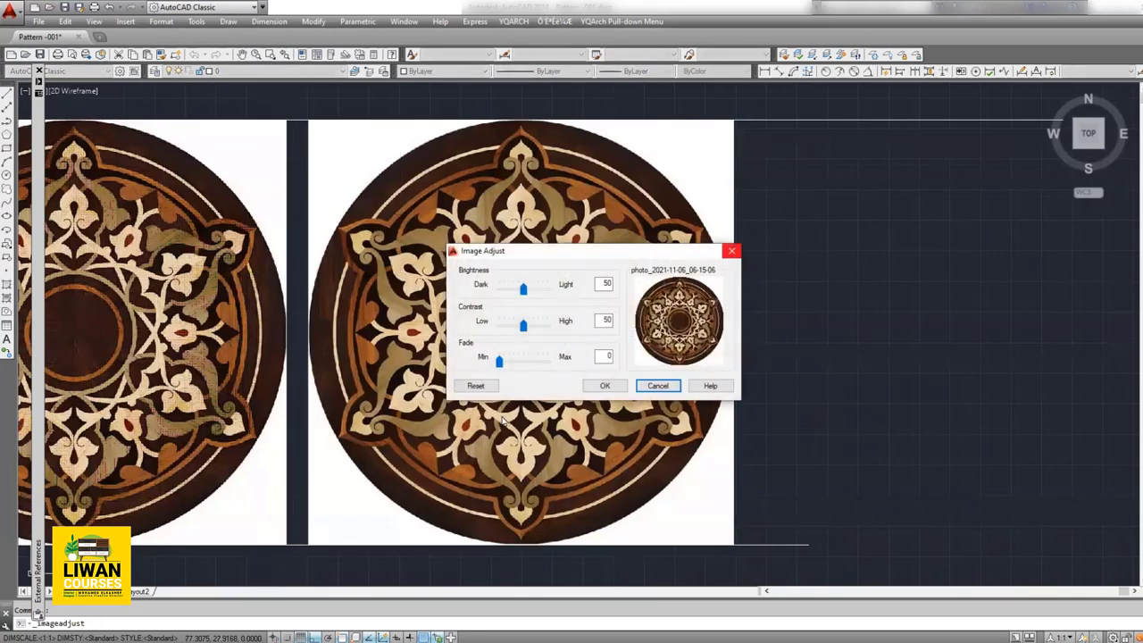
left_click_drag(500, 361, 536, 364)
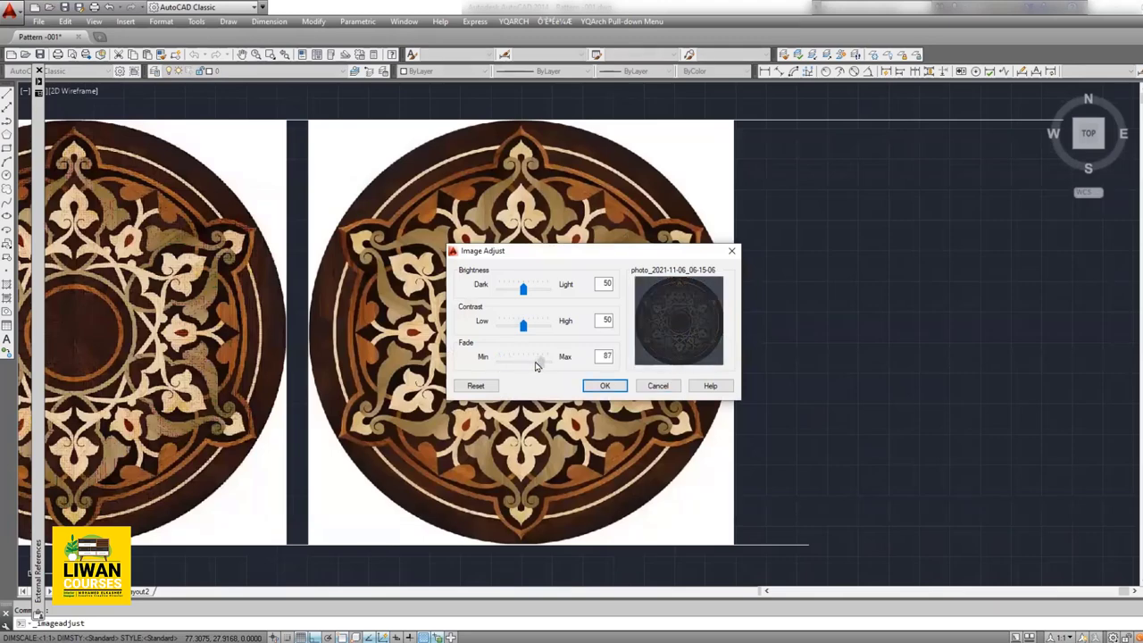
left_click(604, 385)
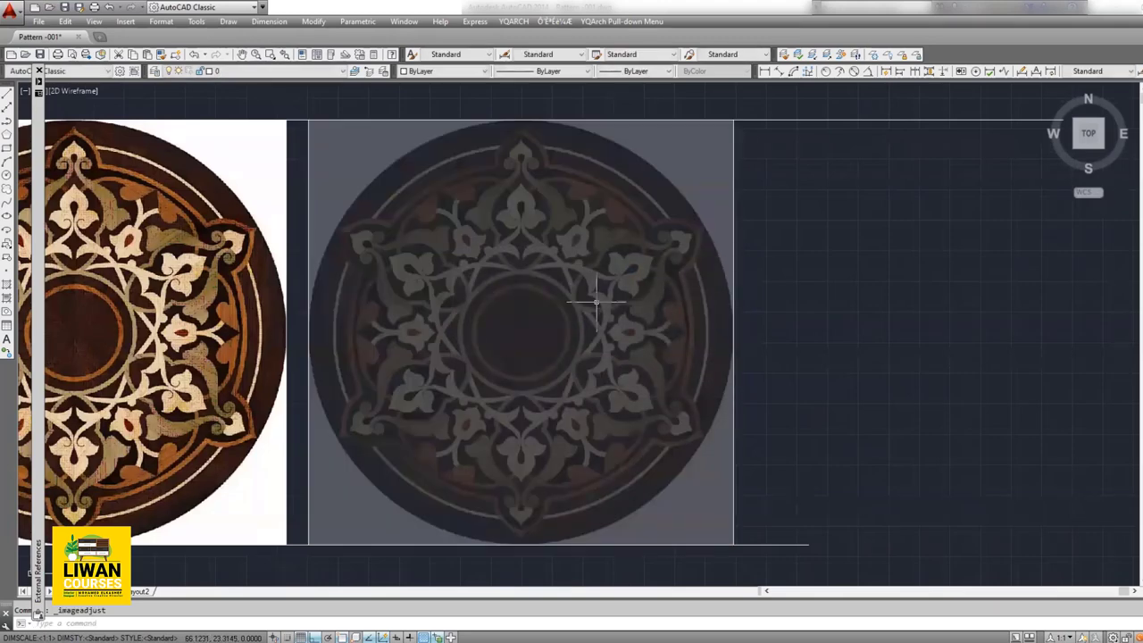
scroll(523, 234, "up", 2)
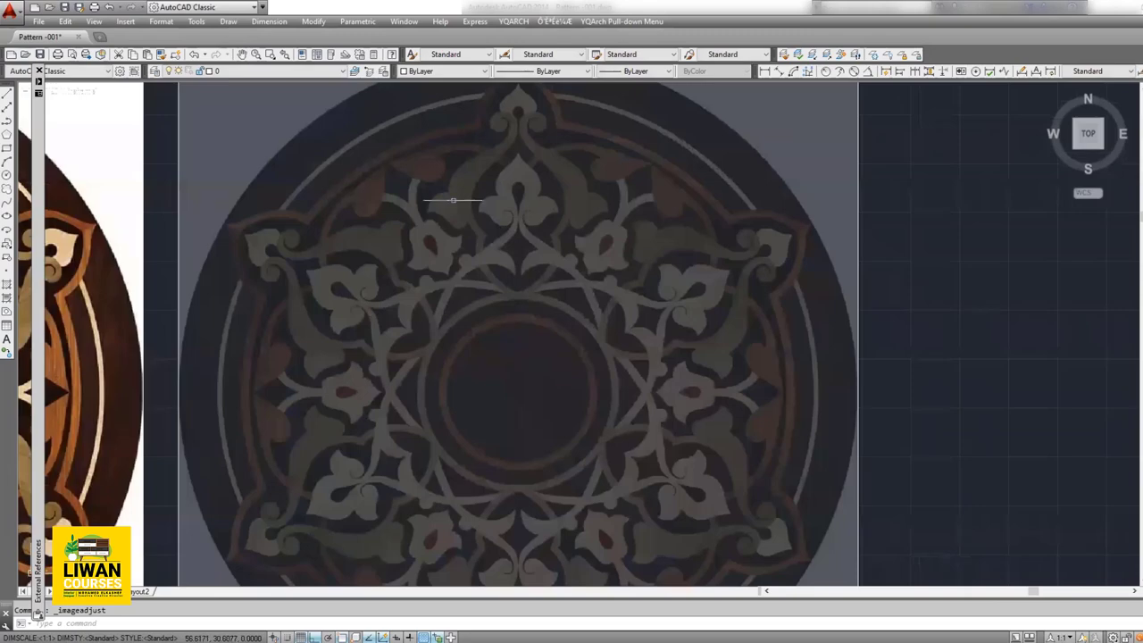
scroll(541, 301, "down", 5)
middle_click_drag(475, 309, 532, 298)
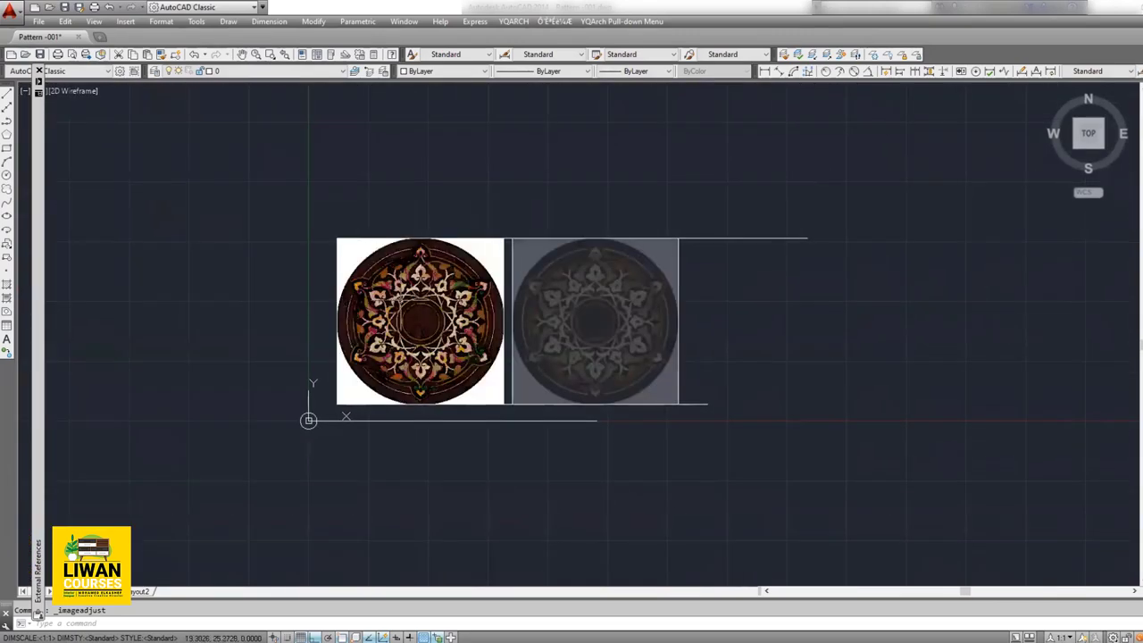
scroll(394, 312, "up", 4)
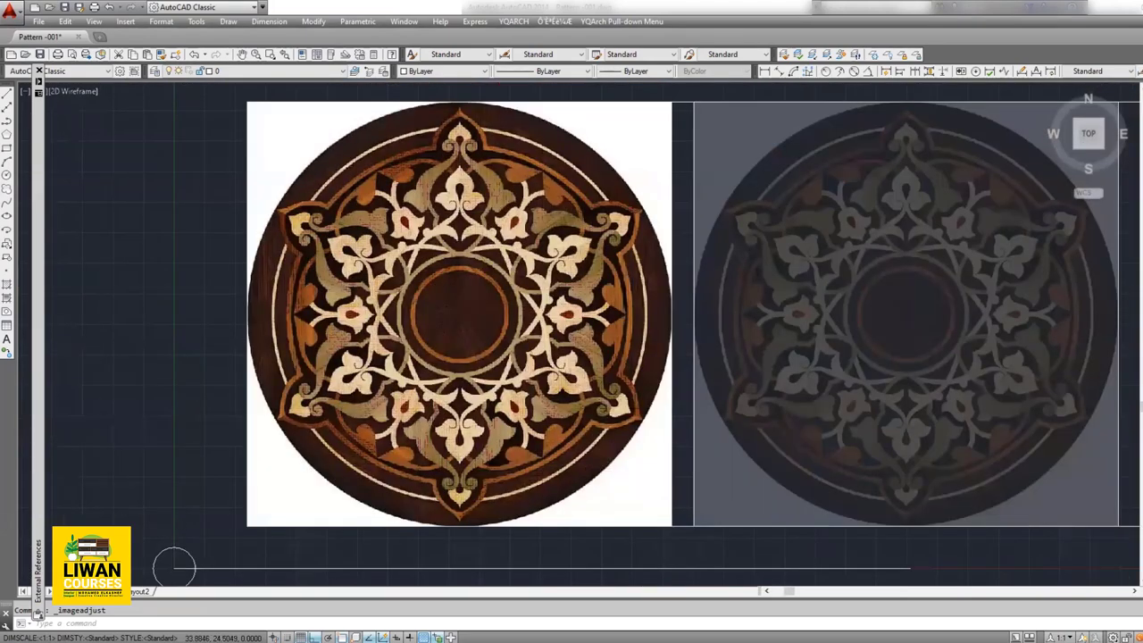
scroll(446, 273, "down", 5)
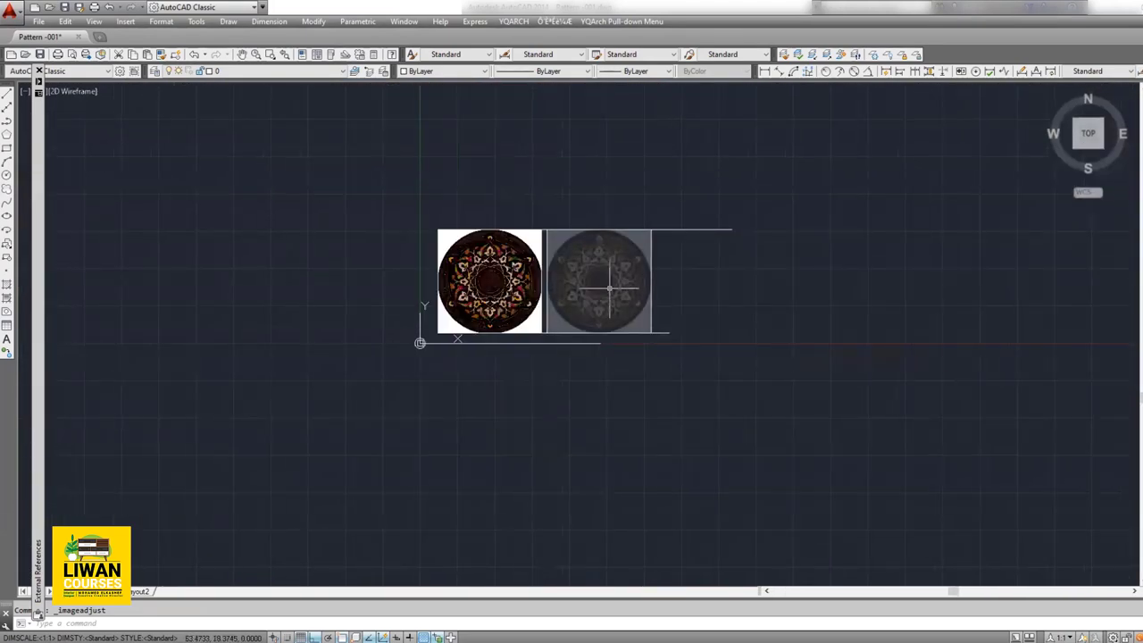
scroll(602, 259, "up", 4)
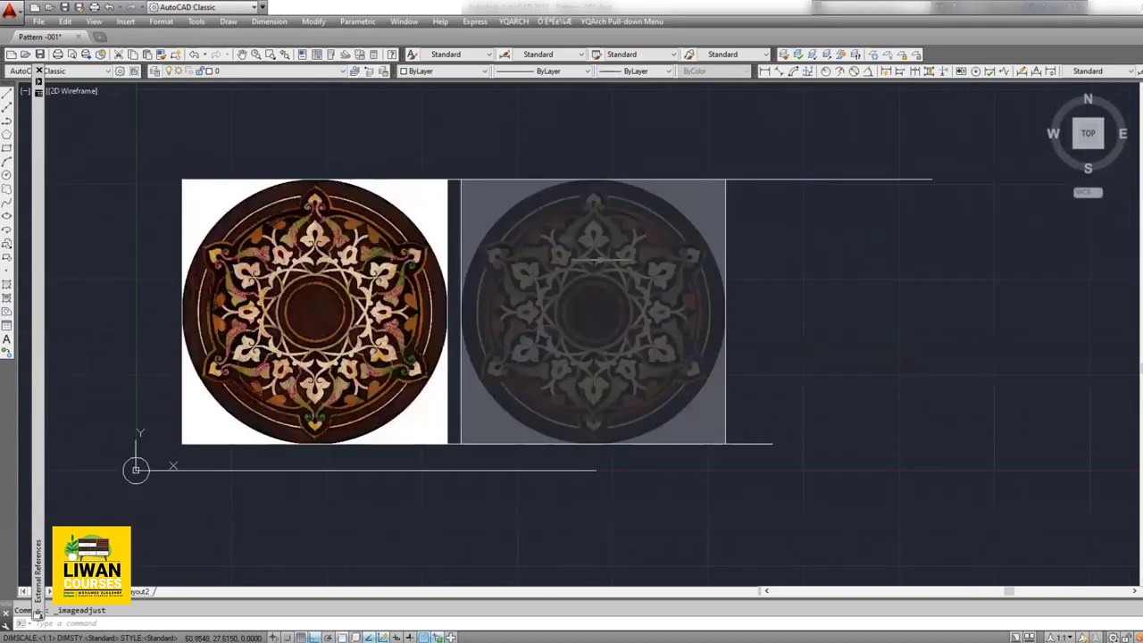
middle_click_drag(401, 268, 283, 260)
Step: Select the stray guide lines beside the faded picture and delete the long horizontal line below
left_click(691, 172)
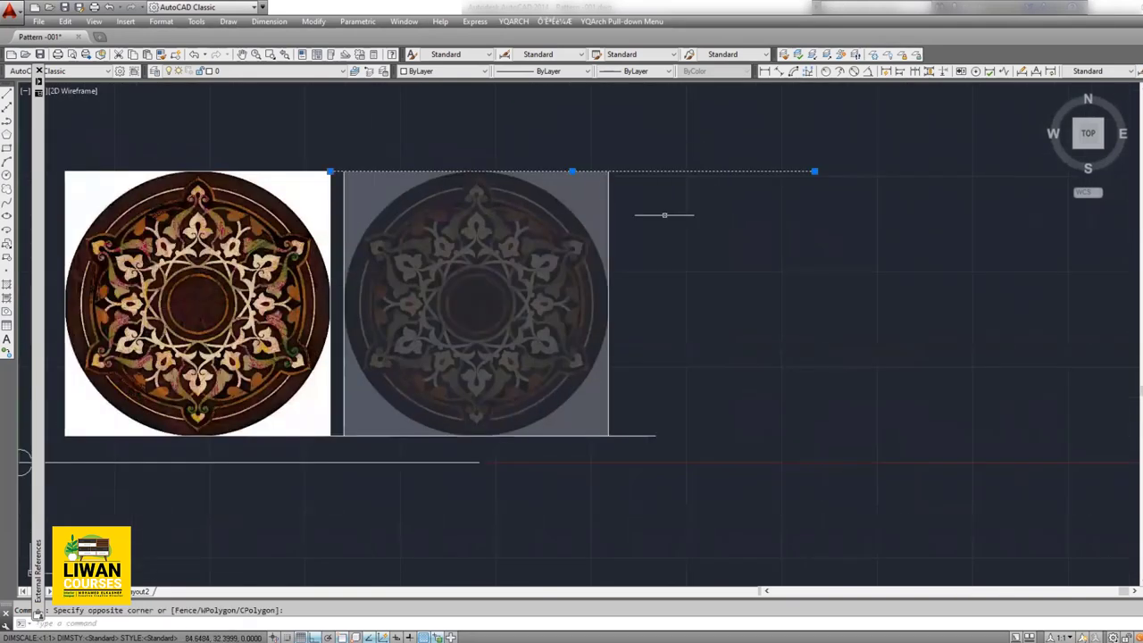
left_click(668, 393)
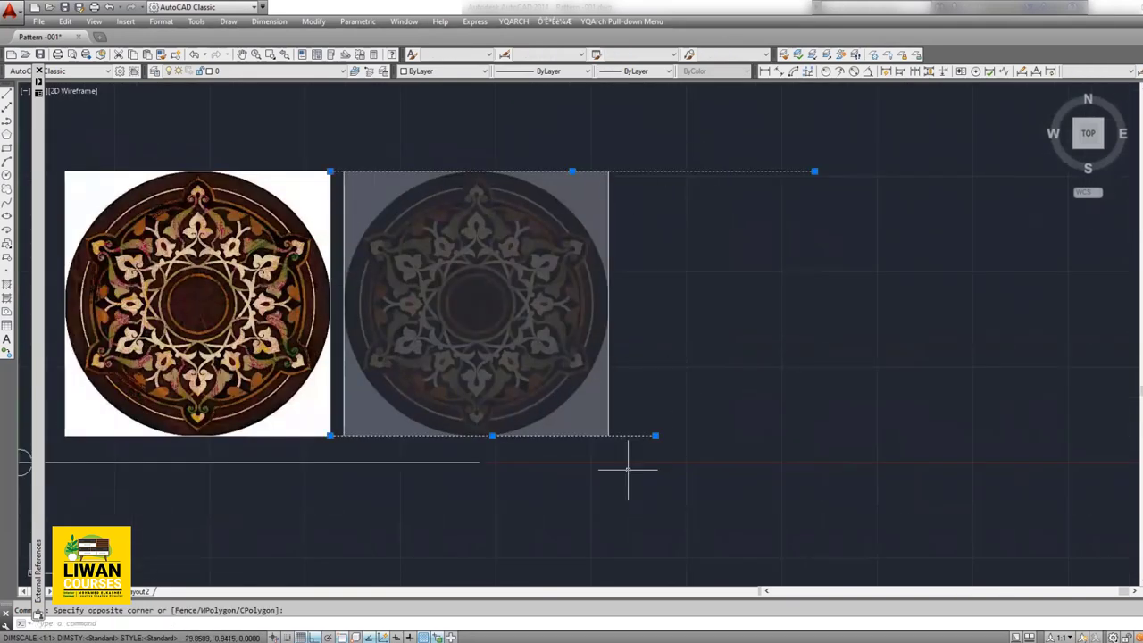
key("Escape")
left_click(294, 461)
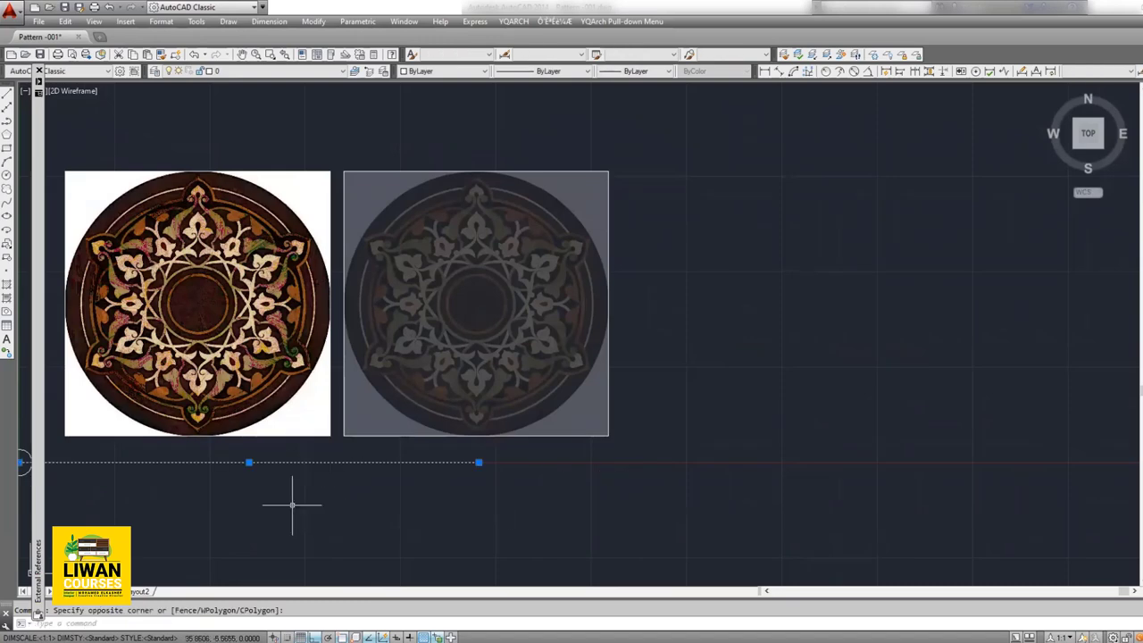
key("Delete")
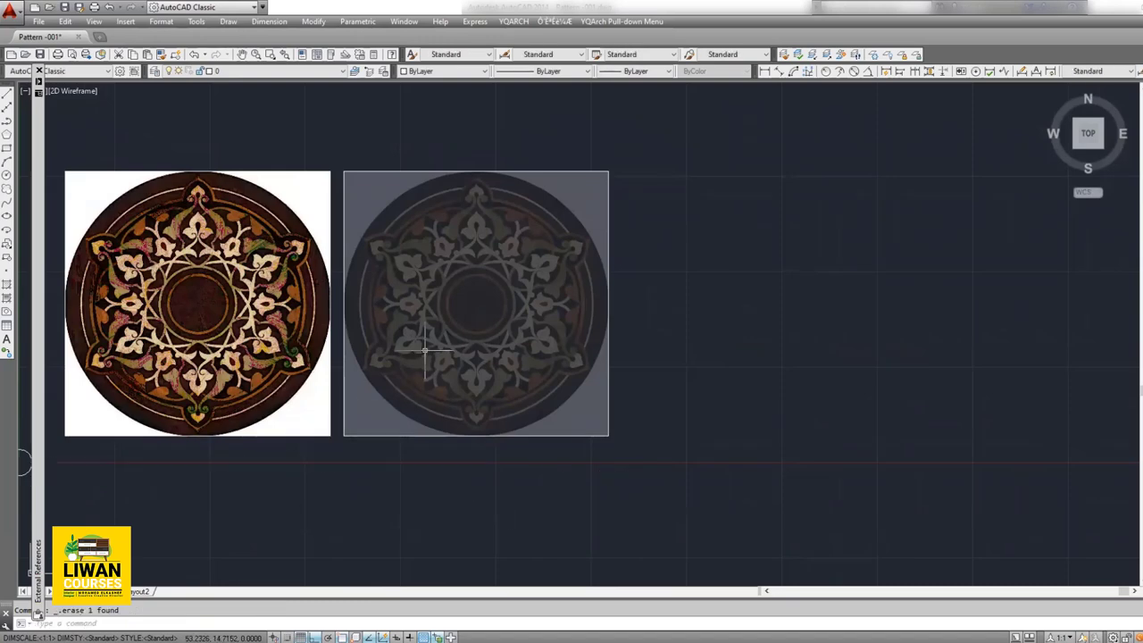
scroll(434, 319, "up", 3)
scroll(663, 241, "down", 1)
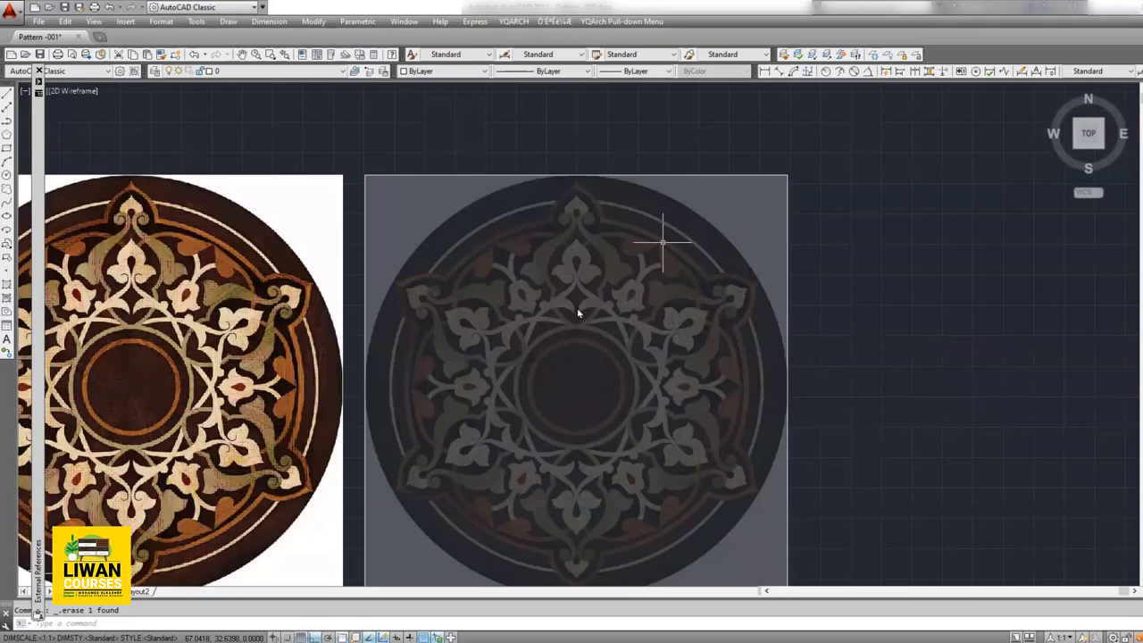
scroll(548, 293, "down", 2)
scroll(554, 326, "up", 4)
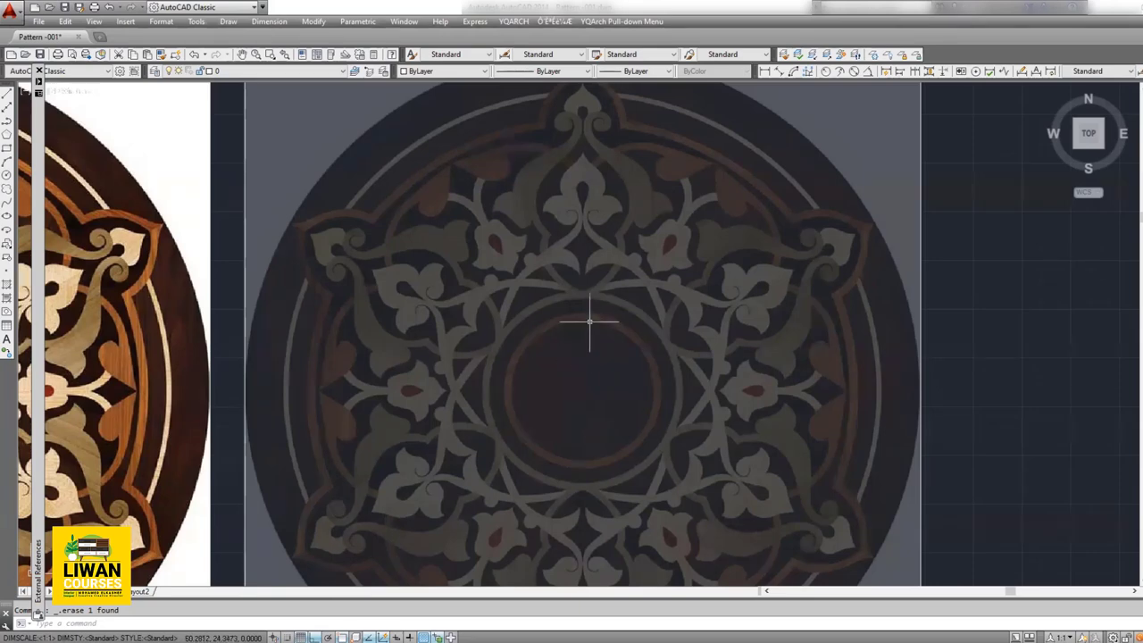
scroll(589, 316, "down", 2)
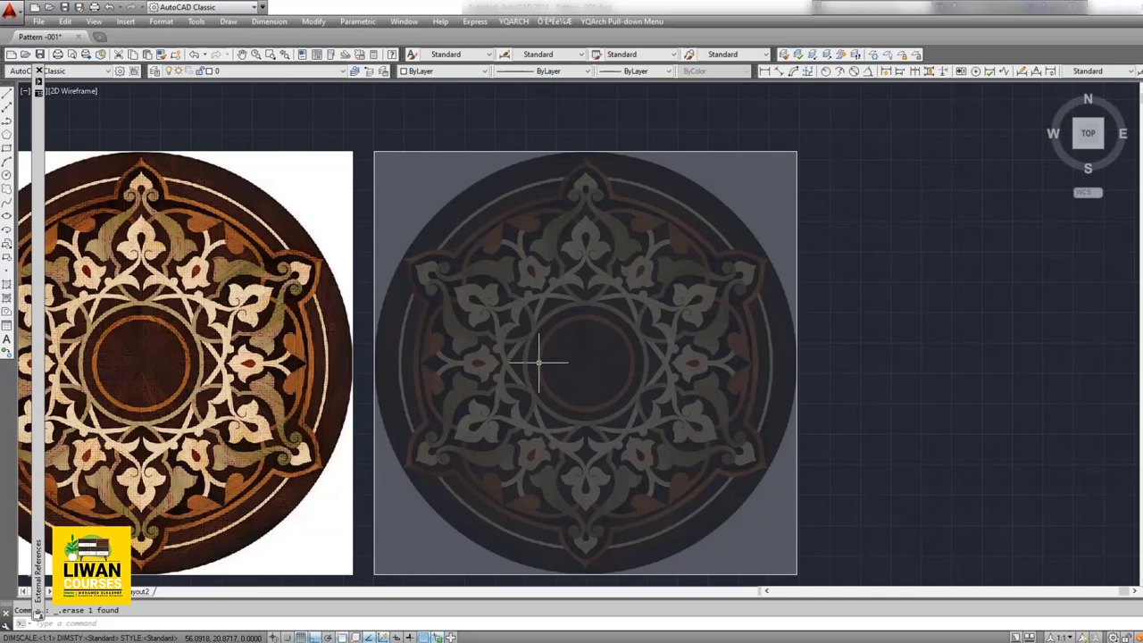
scroll(560, 234, "up", 2)
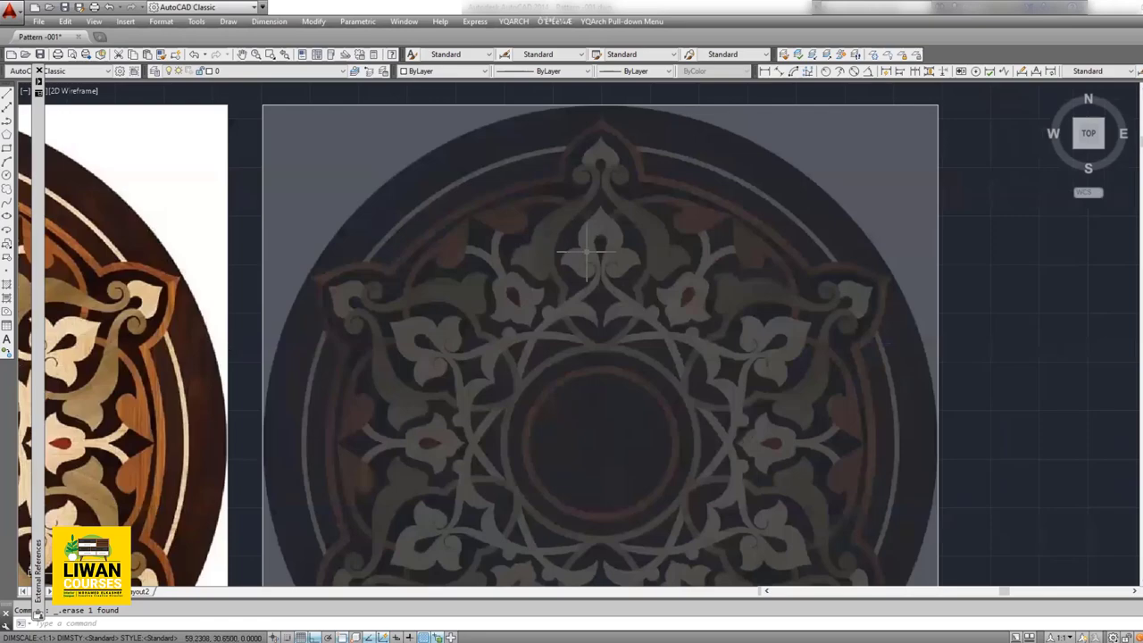
scroll(585, 253, "down", 2)
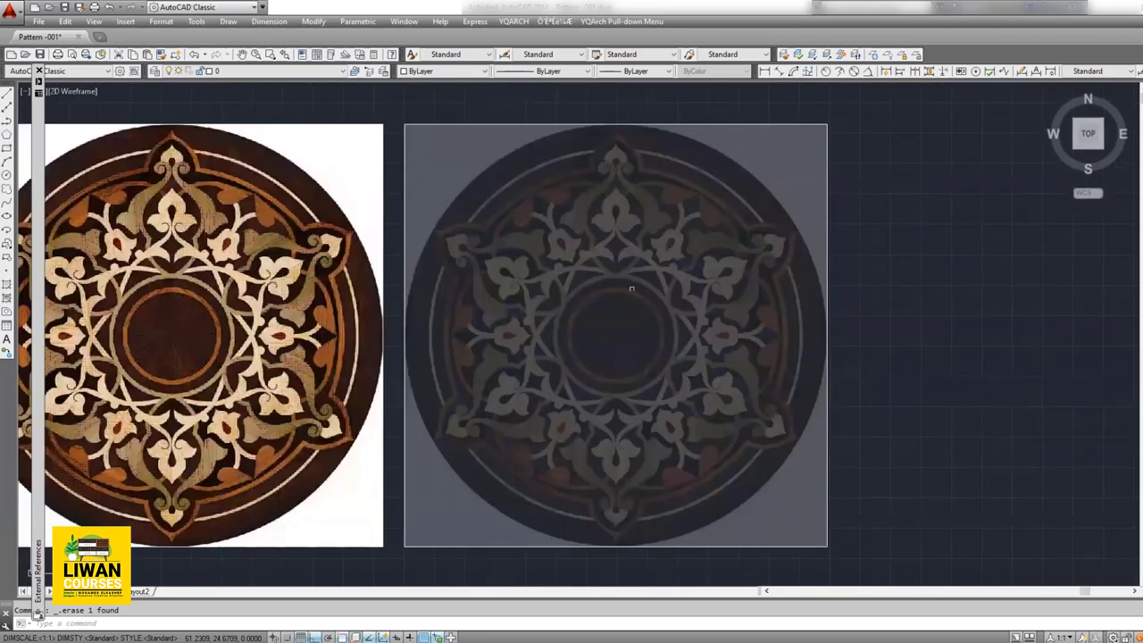
scroll(692, 220, "up", 2)
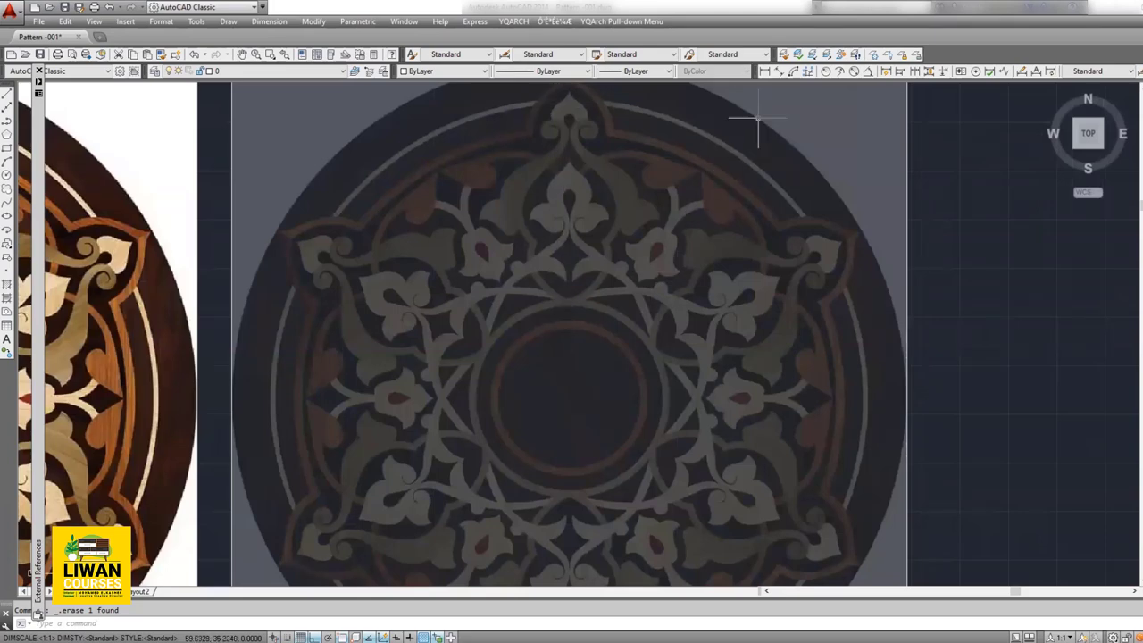
scroll(757, 117, "down", 2)
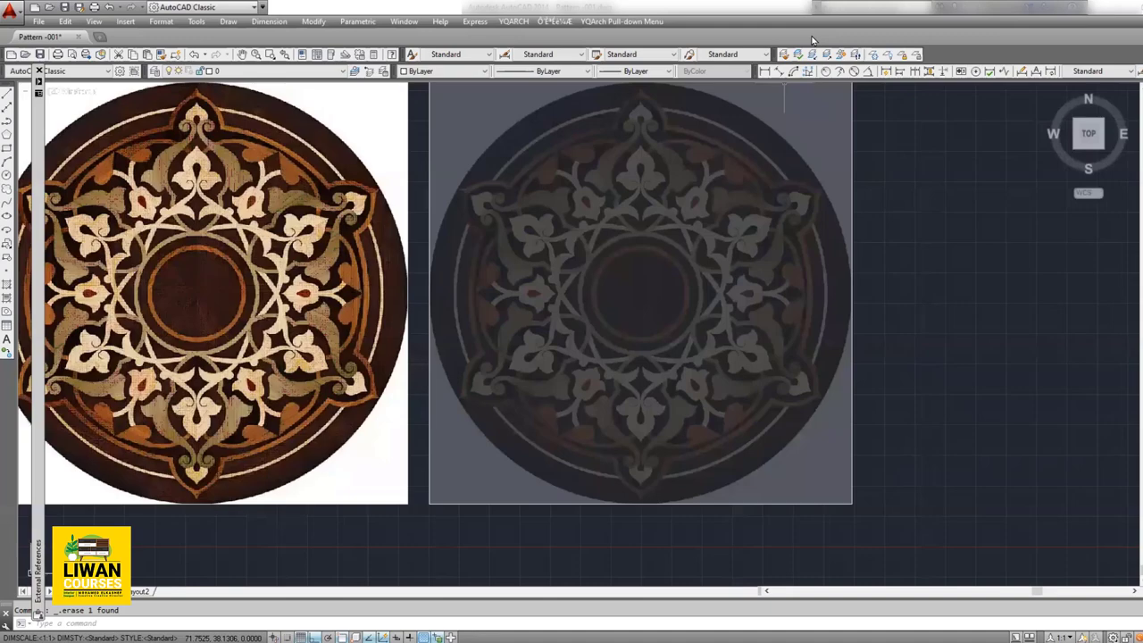
middle_click_drag(632, 191, 625, 247)
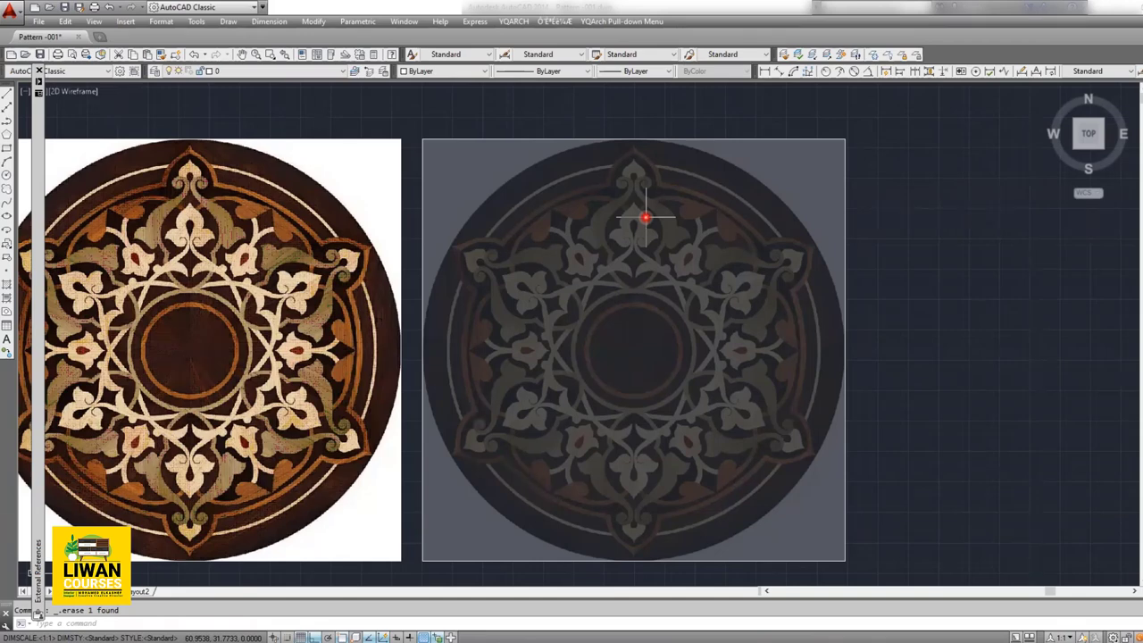
Step: Draw vertical and horizontal guide lines crossing at the faded mandala's centre
key("Escape")
middle_click_drag(612, 395, 592, 389)
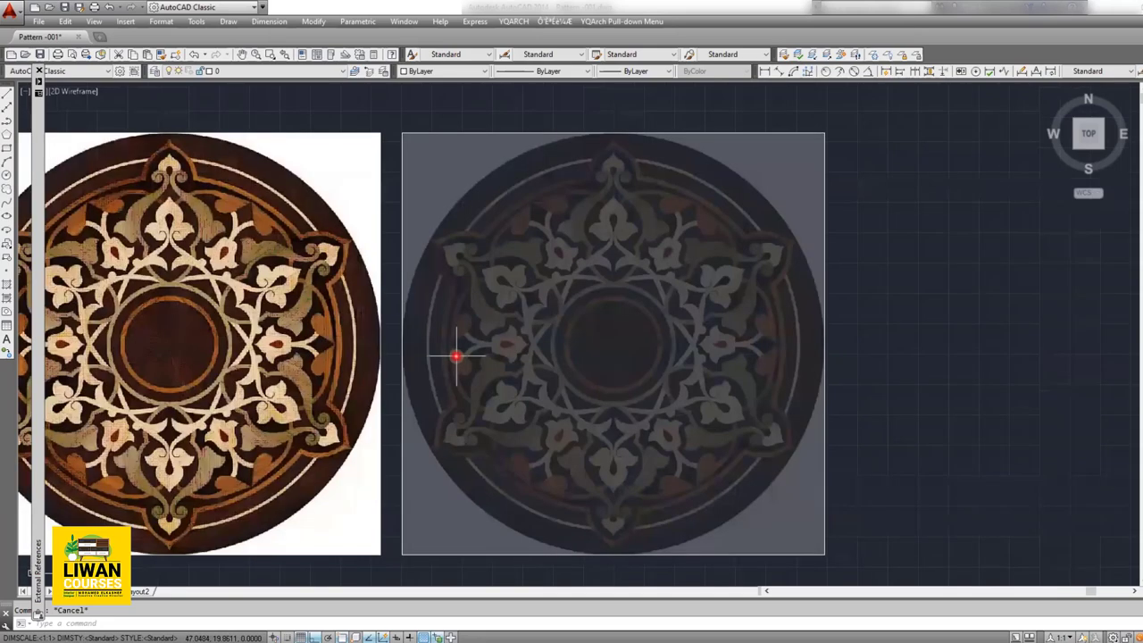
left_click(6, 93)
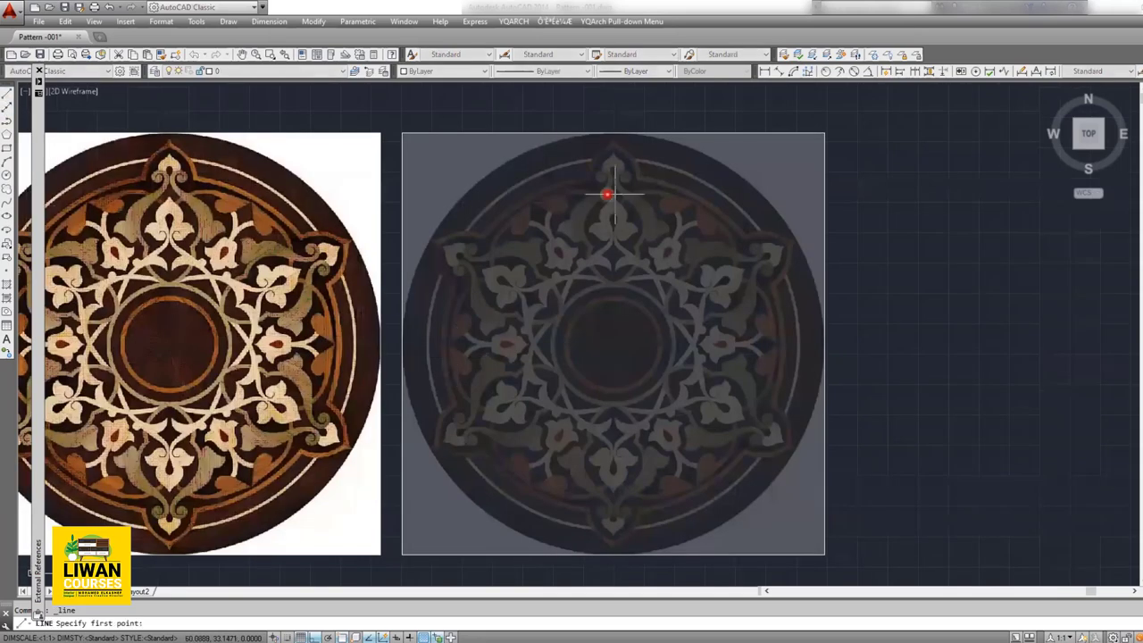
left_click(610, 136)
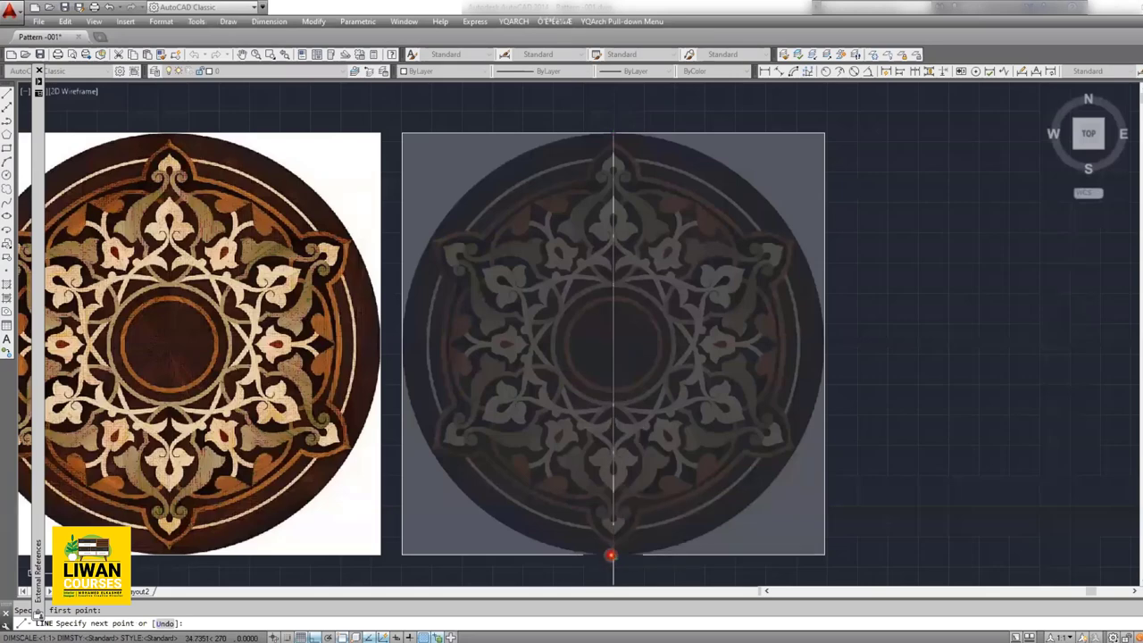
left_click(611, 555)
left_click(6, 93)
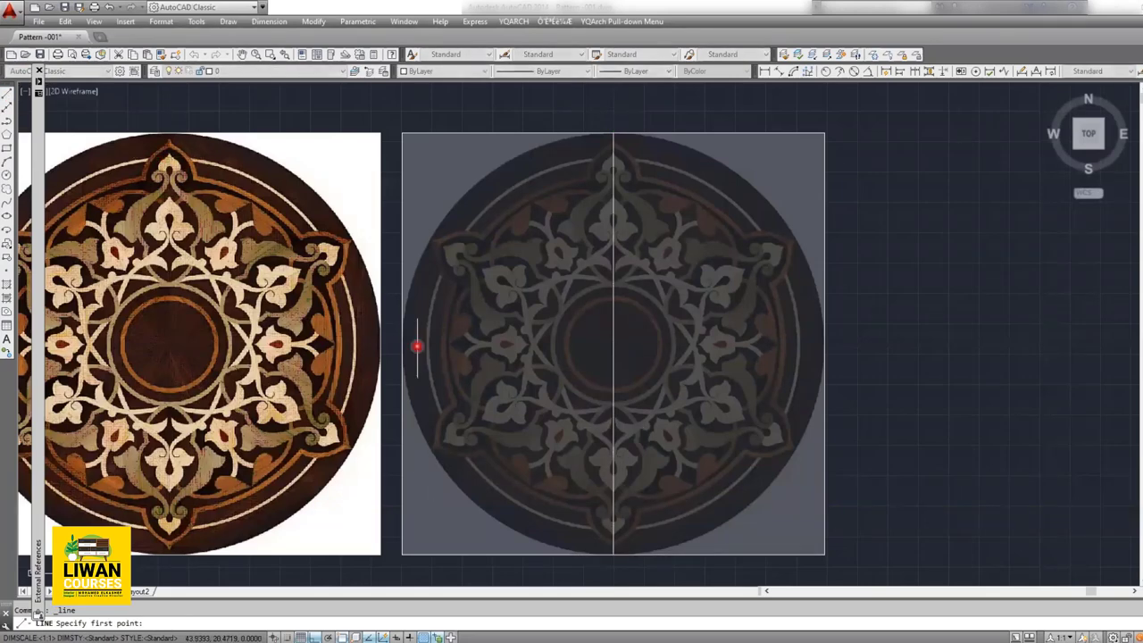
left_click(403, 343)
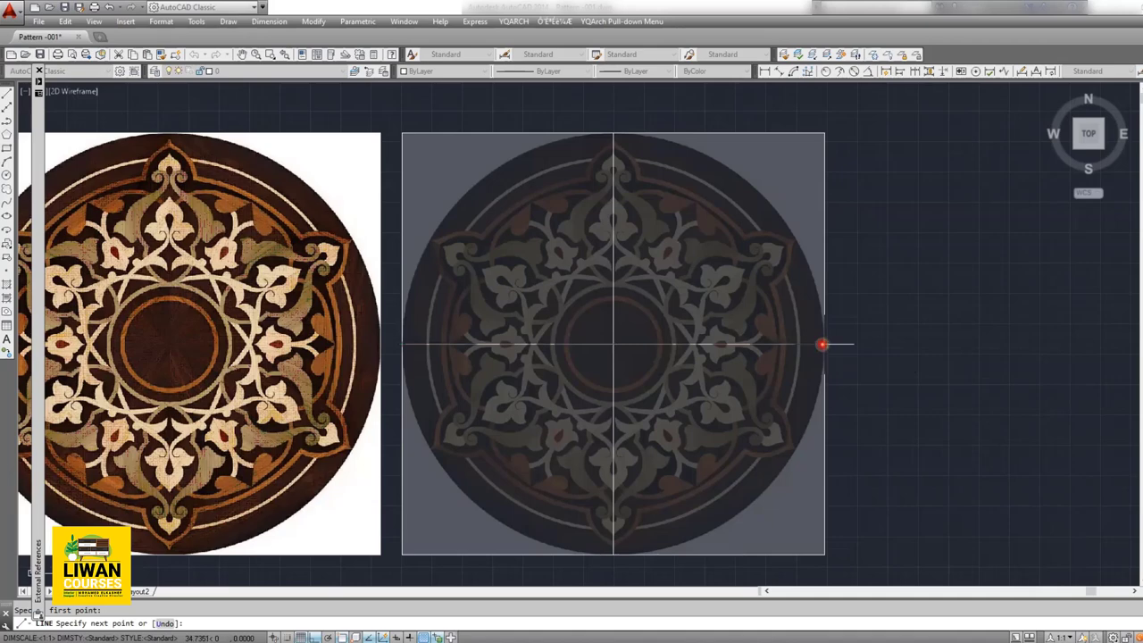
left_click(821, 344)
key("Return")
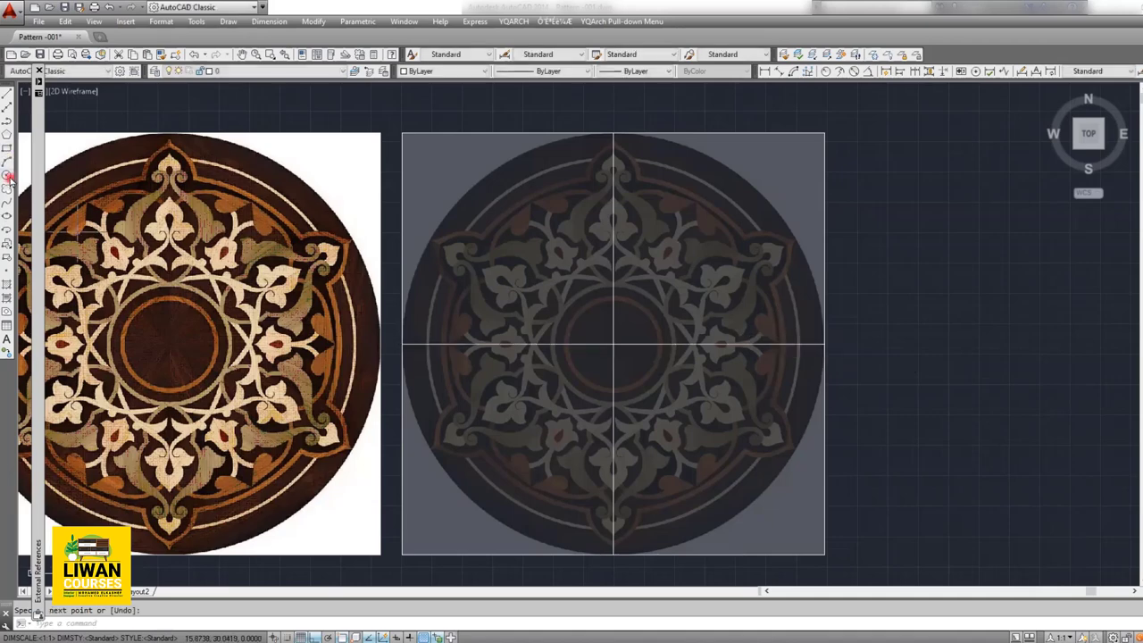
Step: Draw a circle from the guides' crossing to the image's top edge, then add the diagonal guides
left_click(8, 176)
left_click(612, 344)
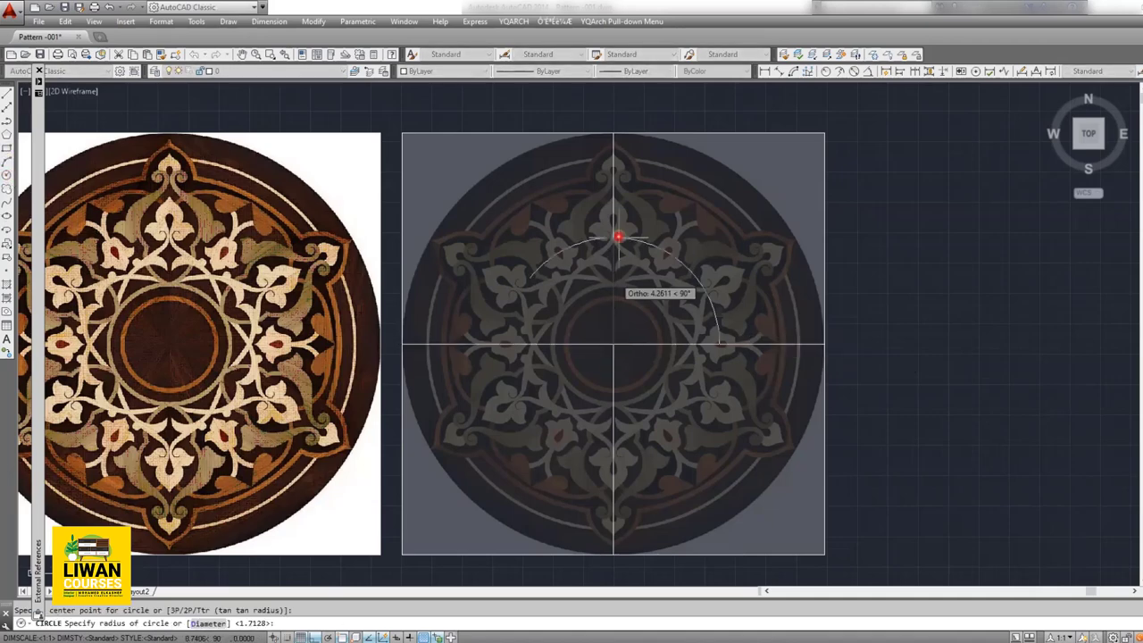
left_click(610, 133)
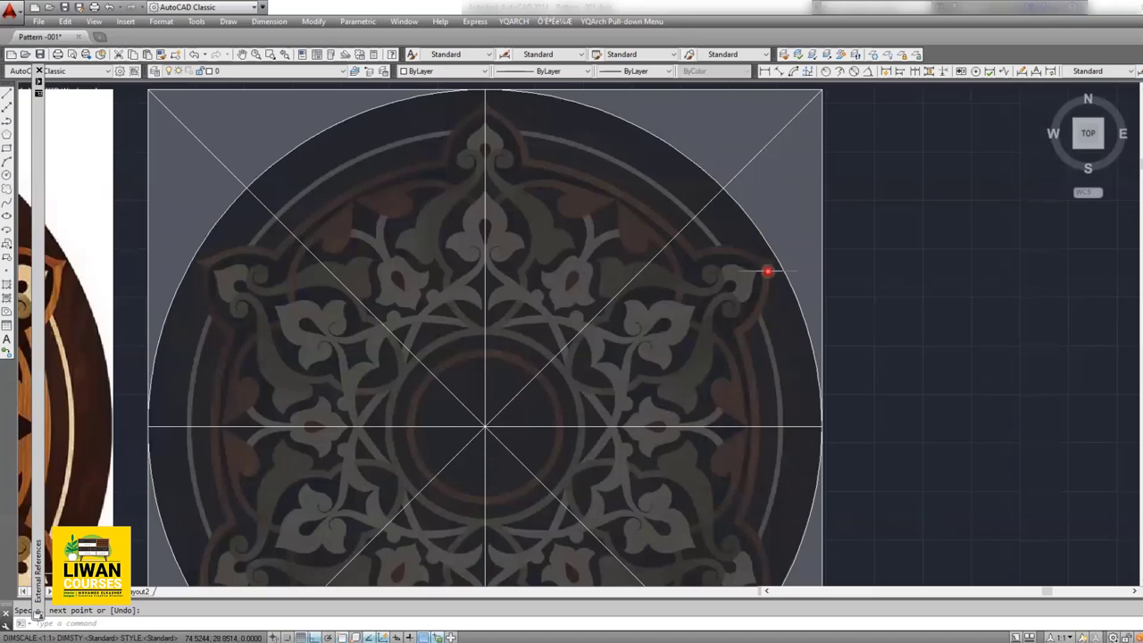
middle_click_drag(523, 283, 509, 305)
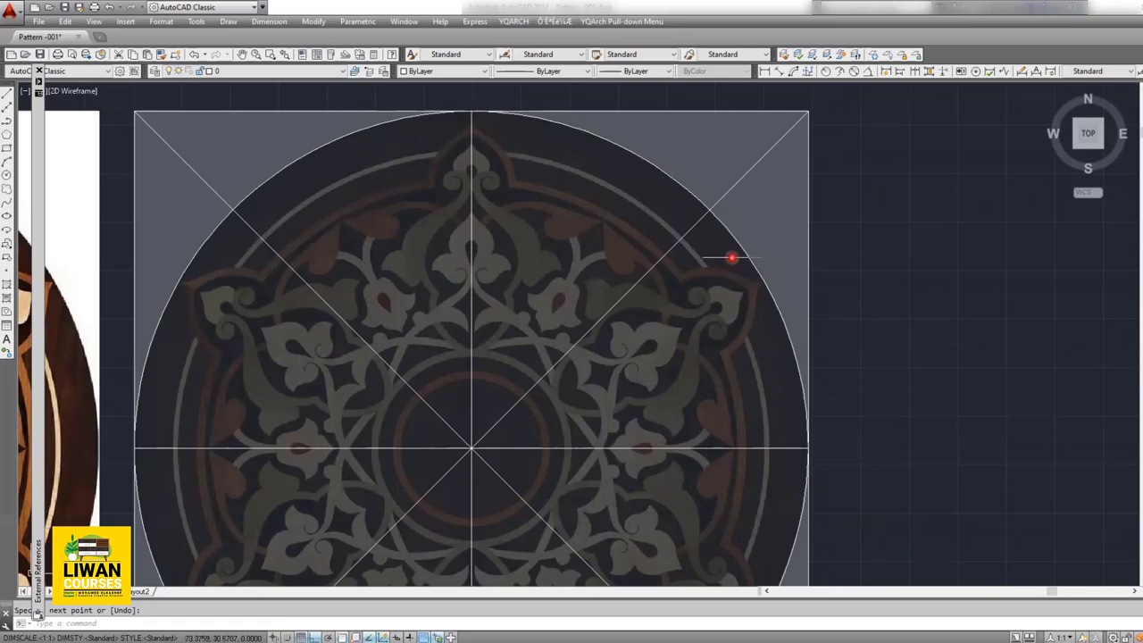
key("Escape")
left_click(642, 157)
scroll(642, 157, "down", 4)
middle_click_drag(571, 256, 541, 265)
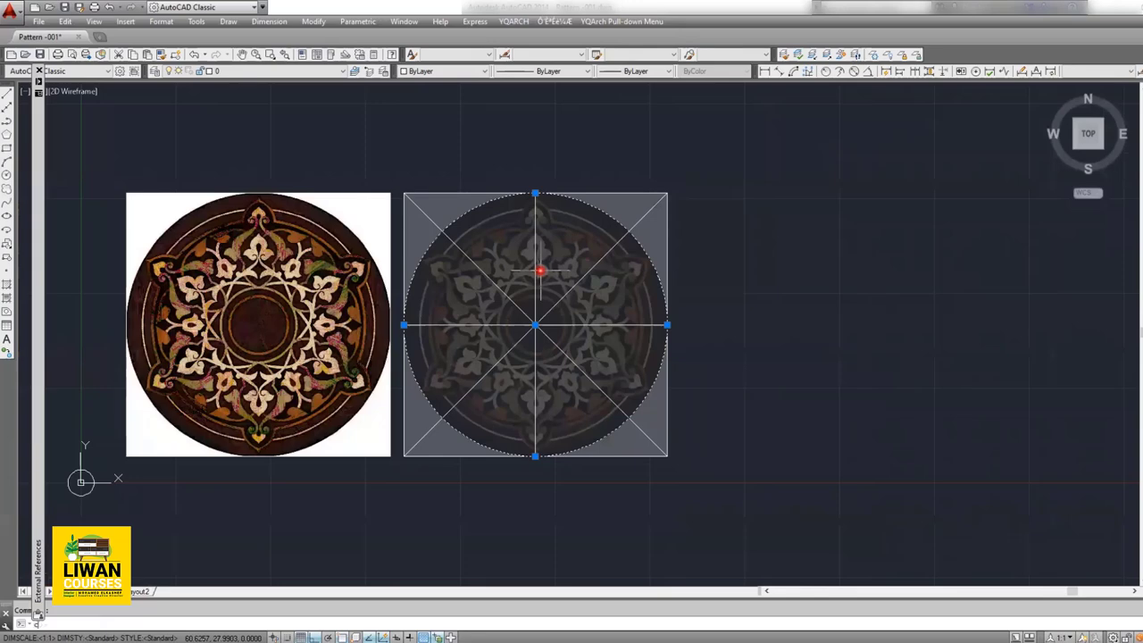
scroll(540, 270, "up", 5)
scroll(510, 298, "down", 7)
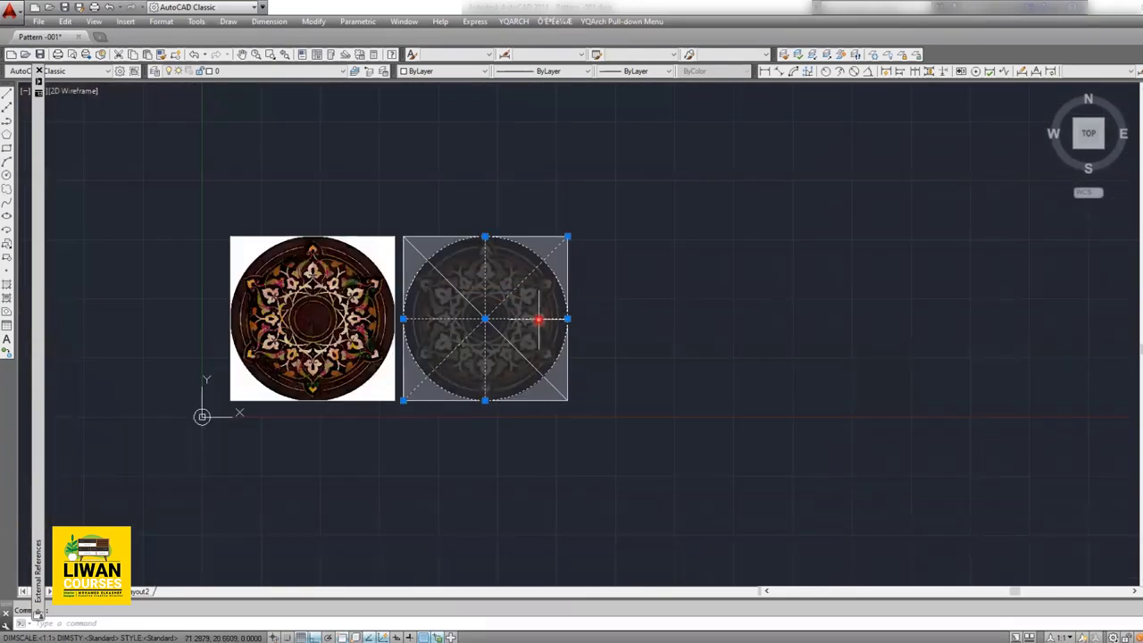
Step: Copy the guide circle and its lines to the right of the images
type("co")
key("Return")
left_click(492, 198)
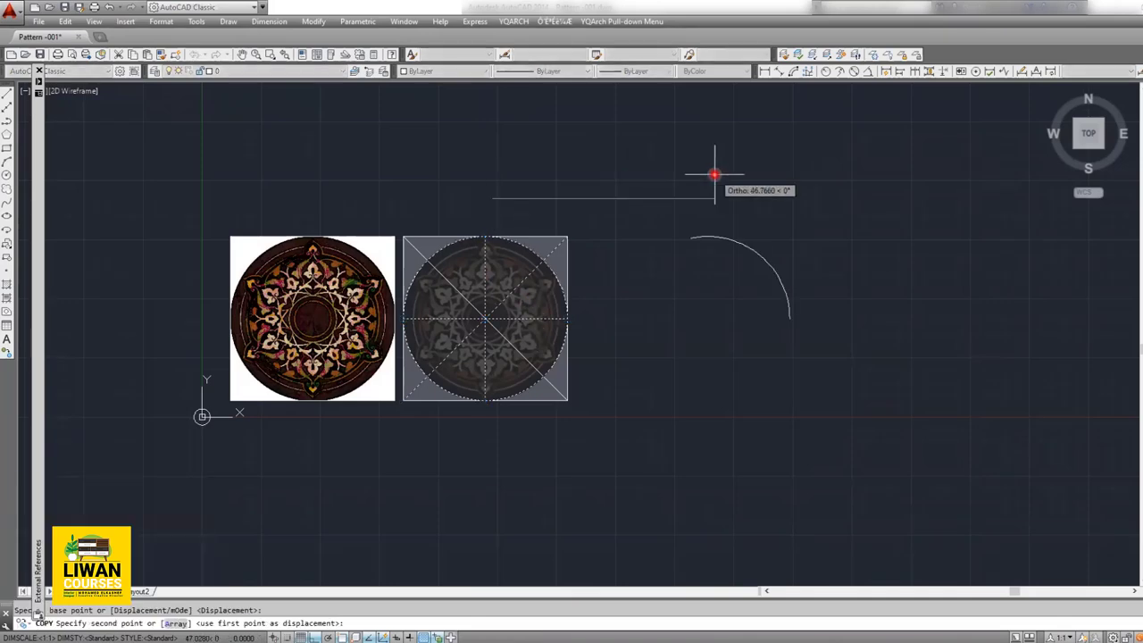
left_click(694, 214)
scroll(683, 265, "up", 2)
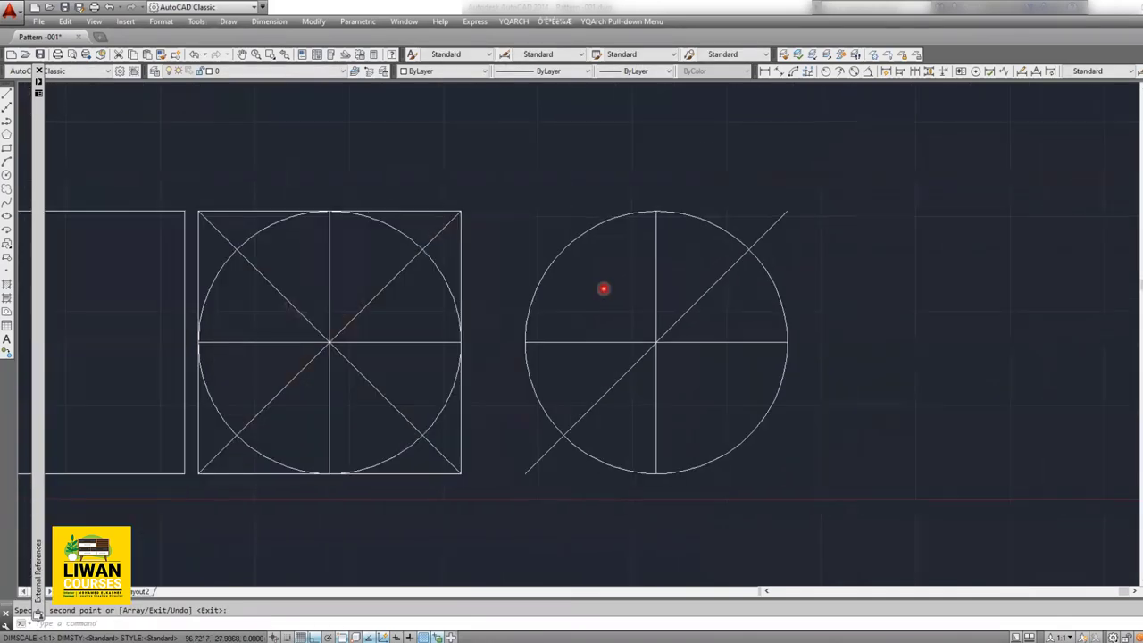
key("Return")
Step: Trim the copy's arcs and guide lines down to the upper-right quarter
left_click(658, 258)
left_click(737, 342)
left_click(709, 390)
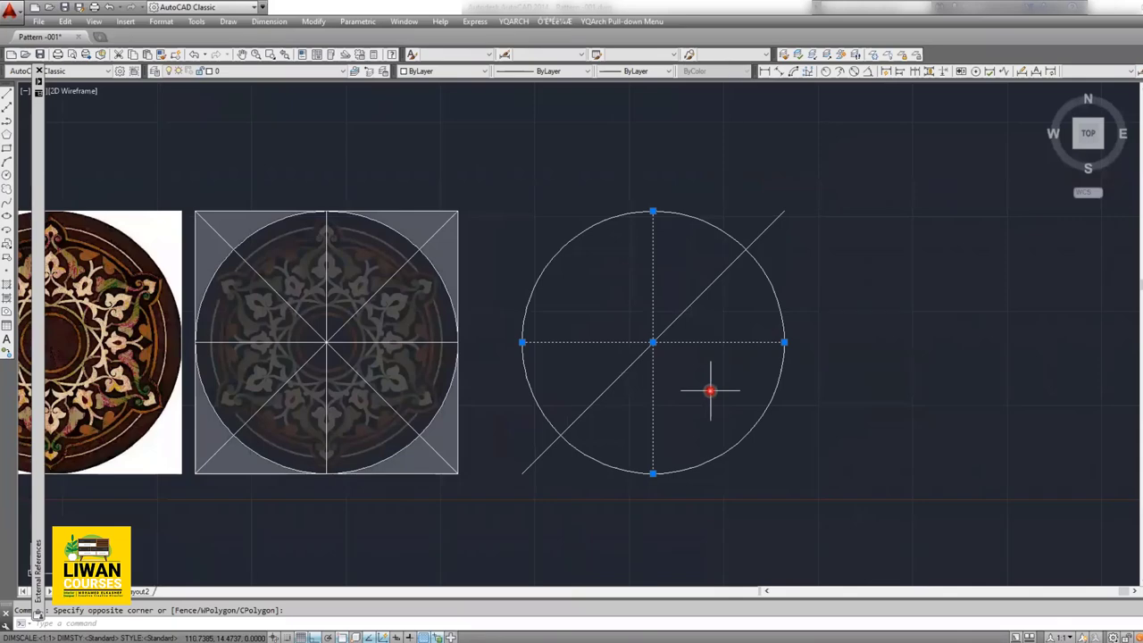
type("tr")
key("Return")
left_click(607, 271)
left_click(579, 211)
left_click(737, 401)
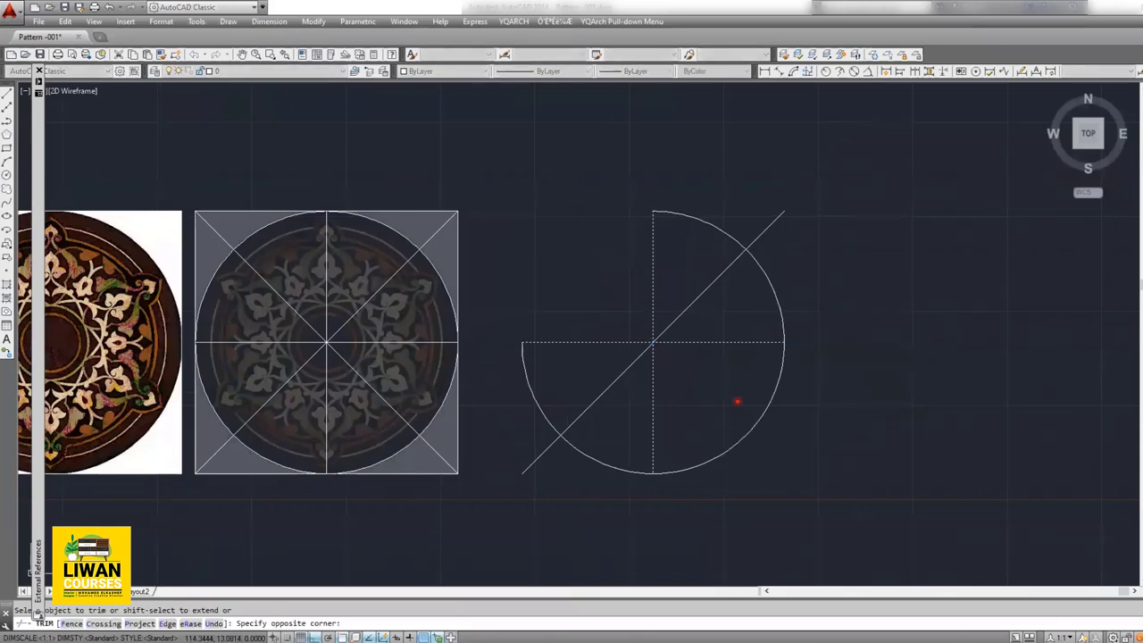
left_click(705, 469)
left_click(635, 319)
left_click(593, 418)
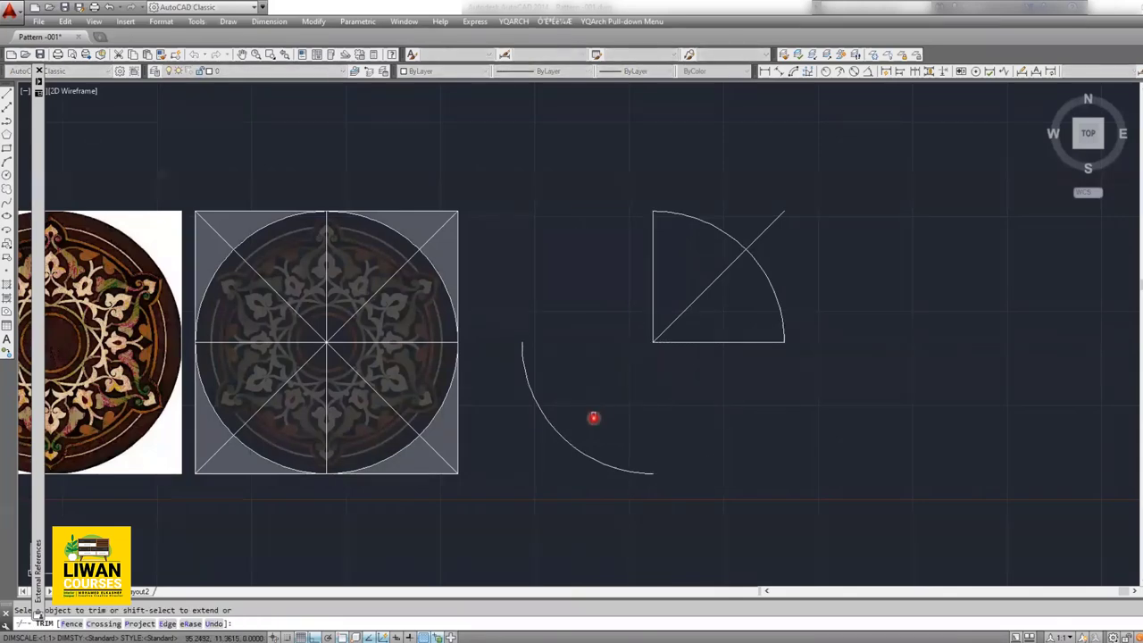
left_click(586, 340)
key("Escape")
Step: Delete the leftover lower-left arc and the diagonal line inside the quarter sector
left_click(572, 446)
key("Delete")
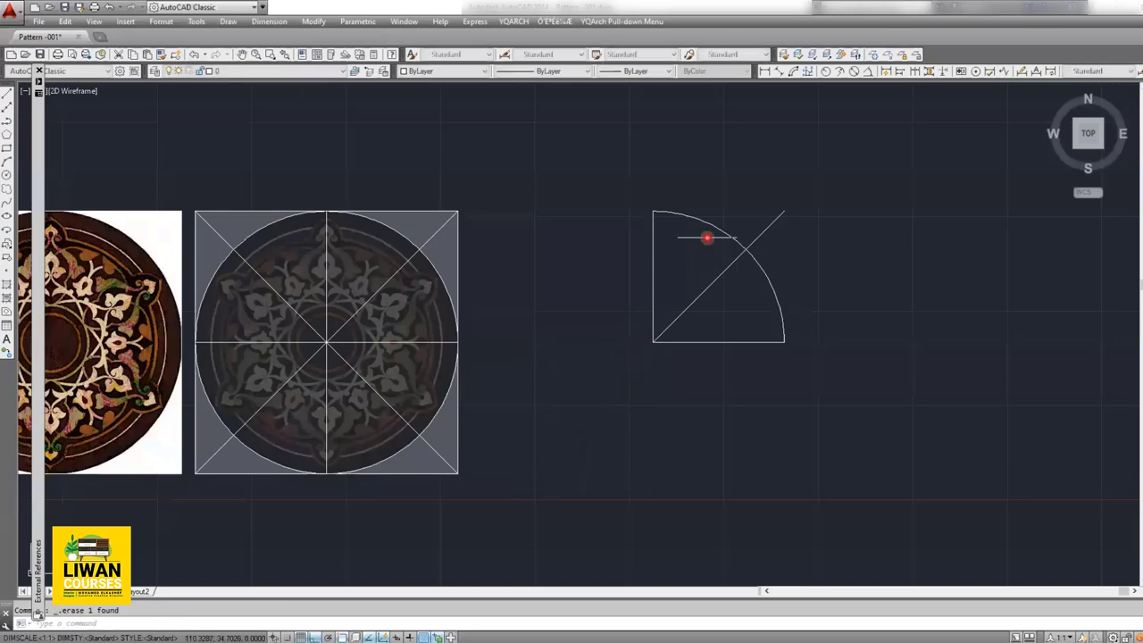
left_click_drag(721, 248, 697, 312)
key("Delete")
middle_click_drag(706, 273, 574, 311)
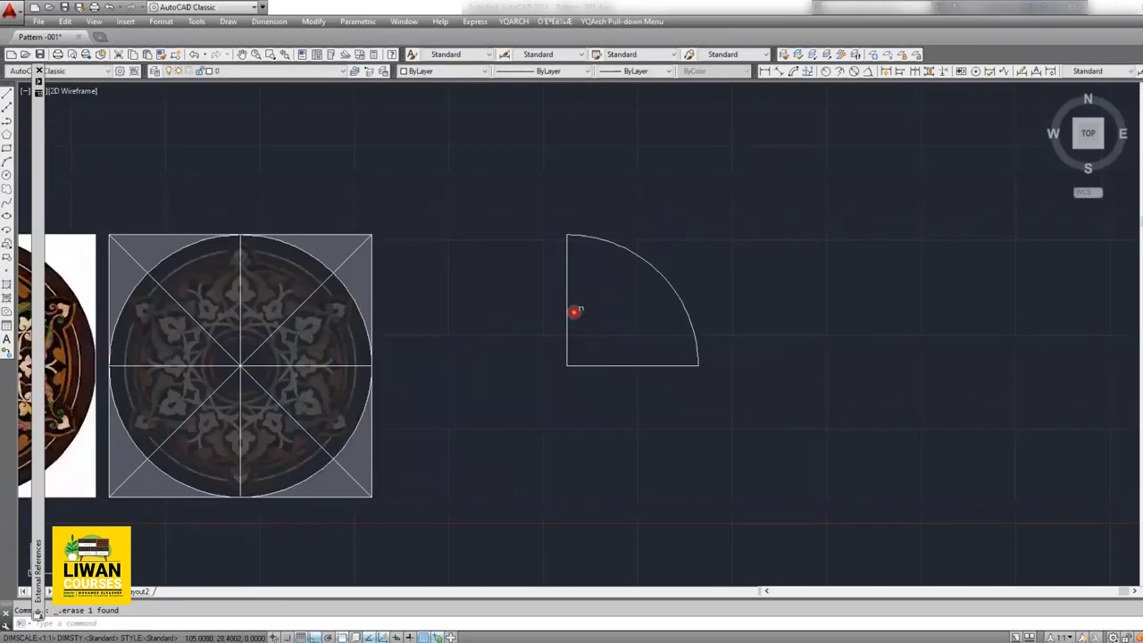
left_click(644, 259)
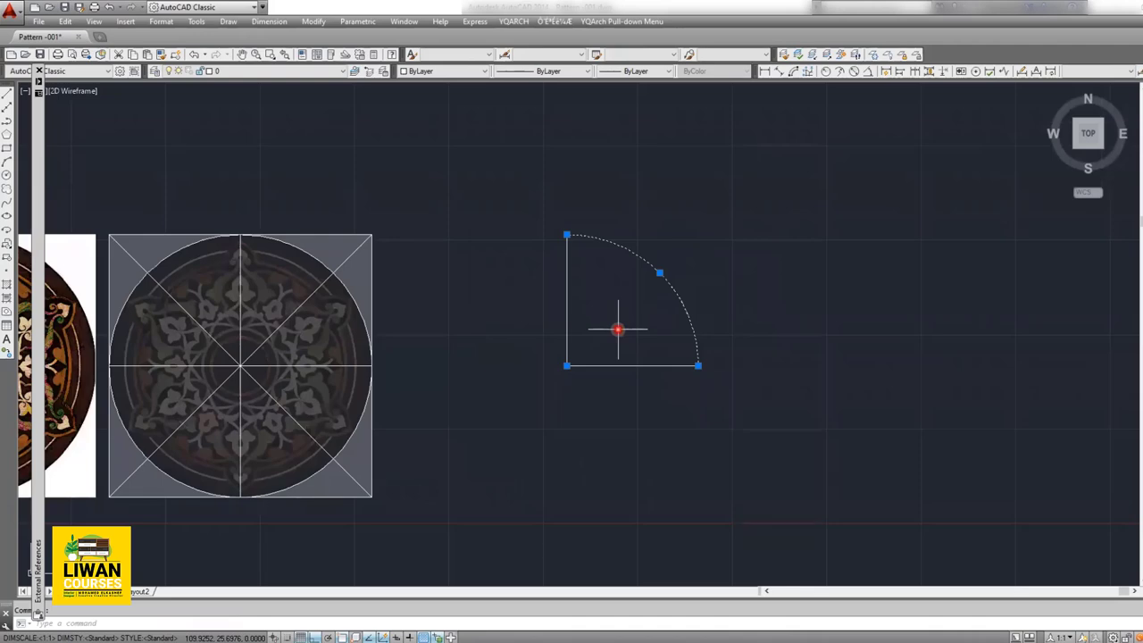
key("Escape")
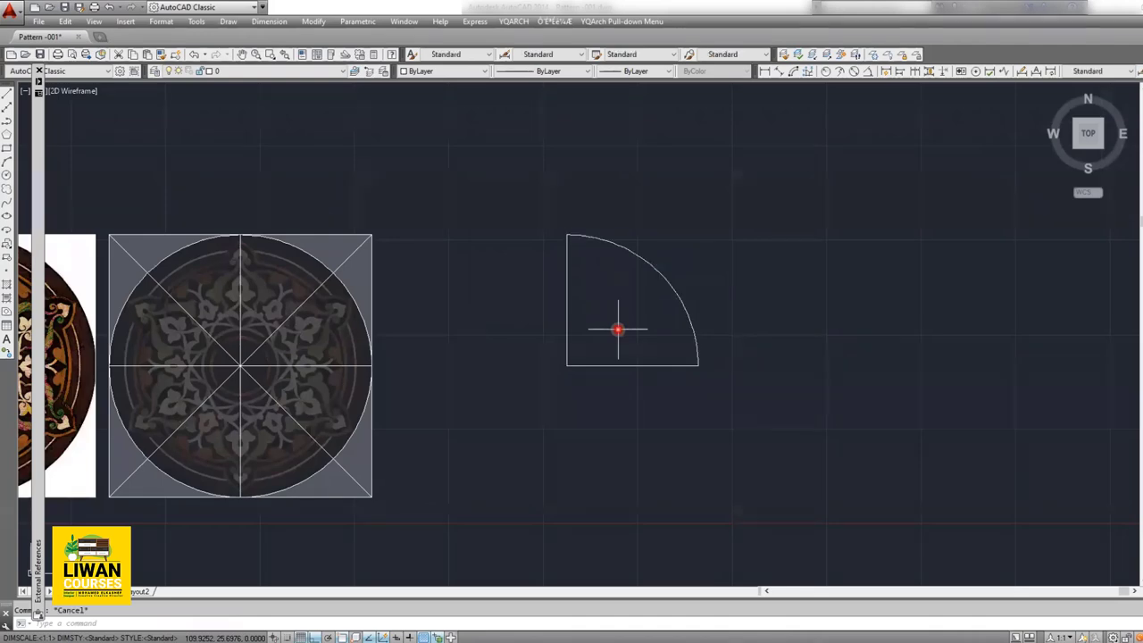
Step: Divide the quarter arc with DIV using the default 2 segments, erase it, then undo the erase
type("DI")
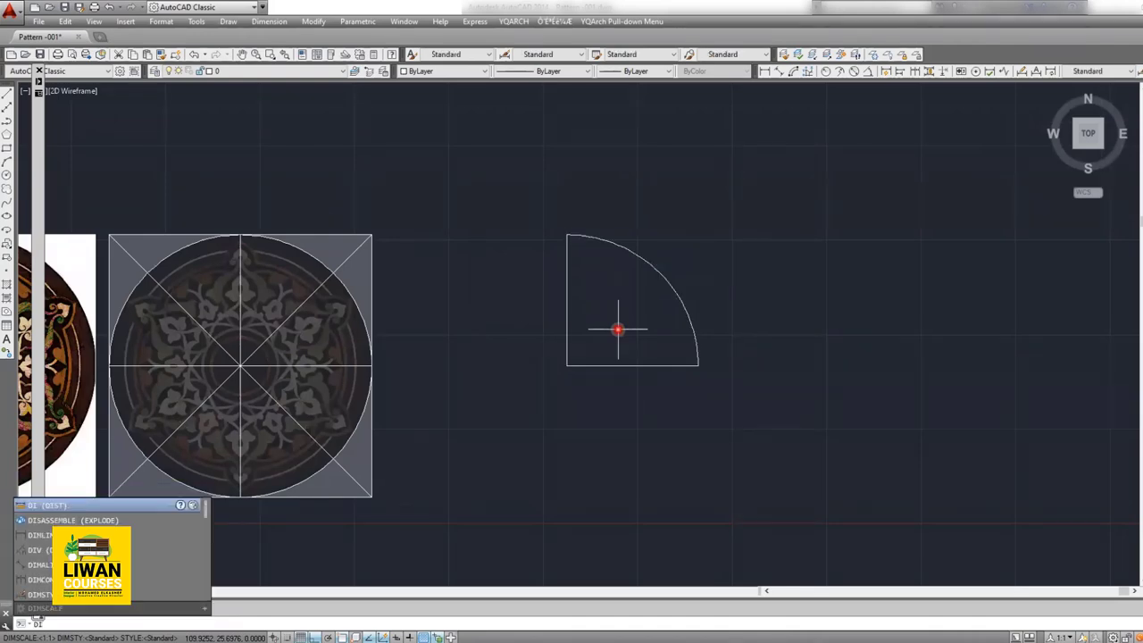
type("V")
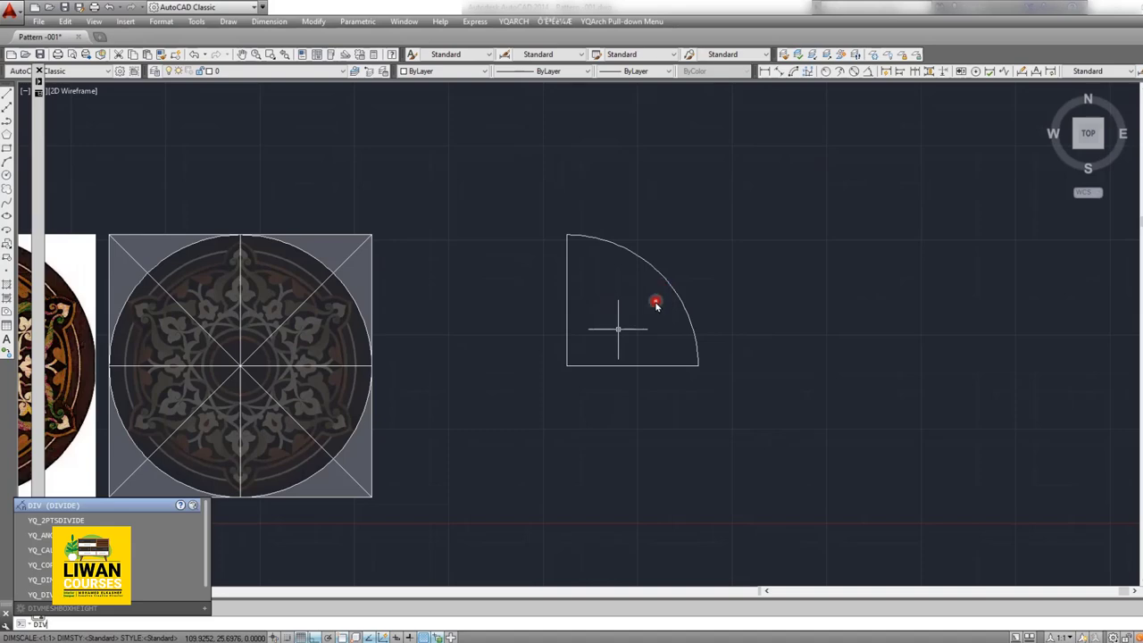
key("Return")
left_click(655, 268)
type("2")
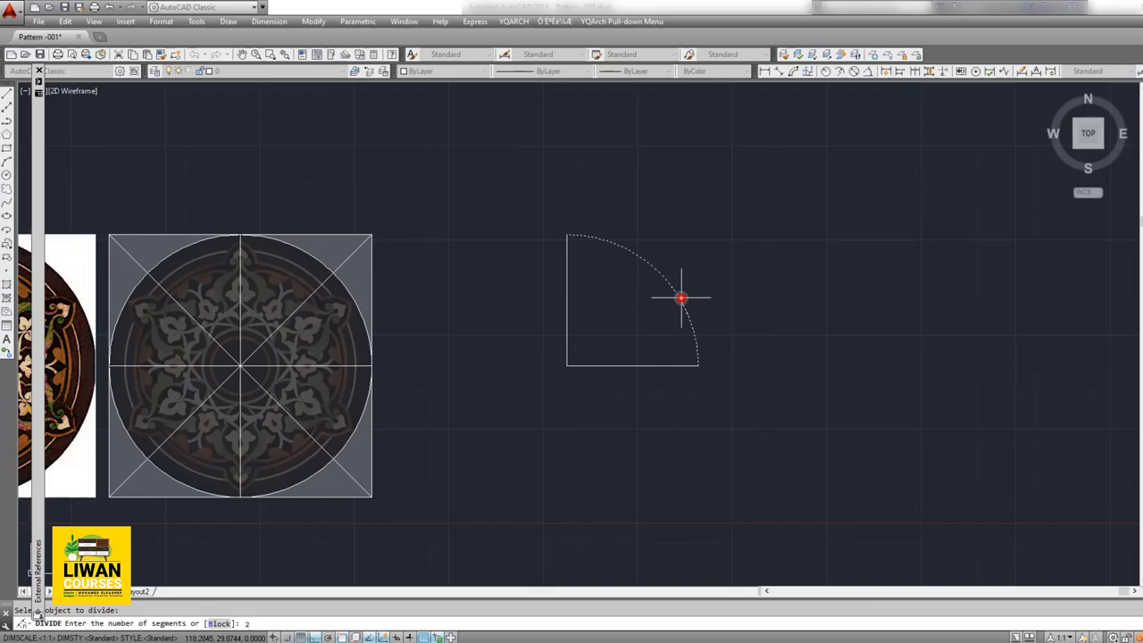
key("Return")
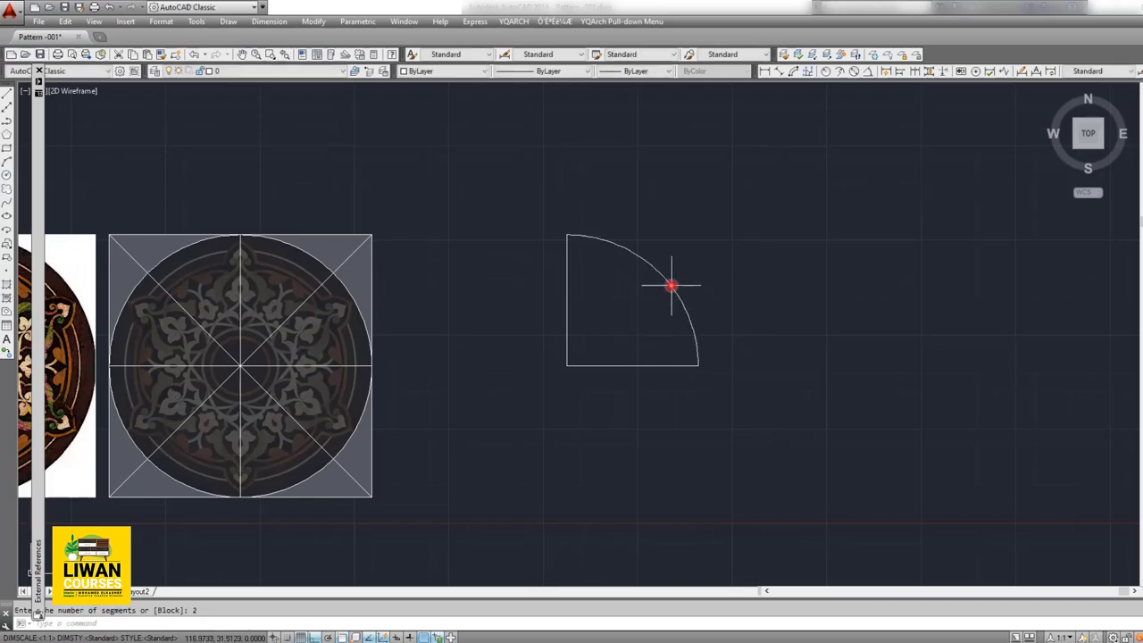
key("Delete")
scroll(653, 281, "up", 4)
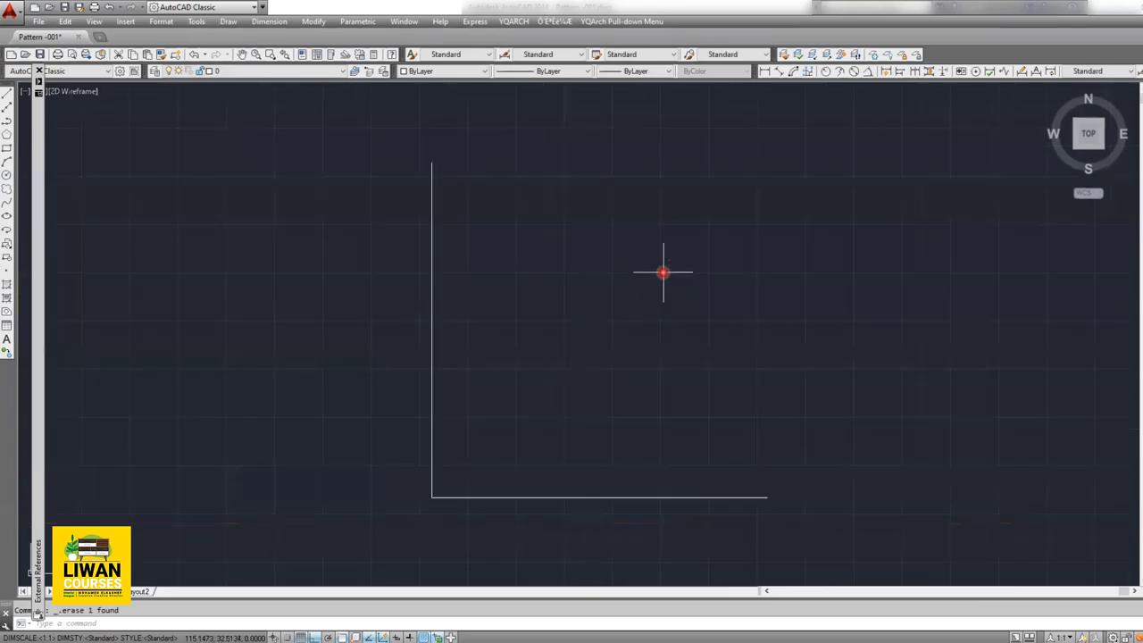
key("ctrl+z")
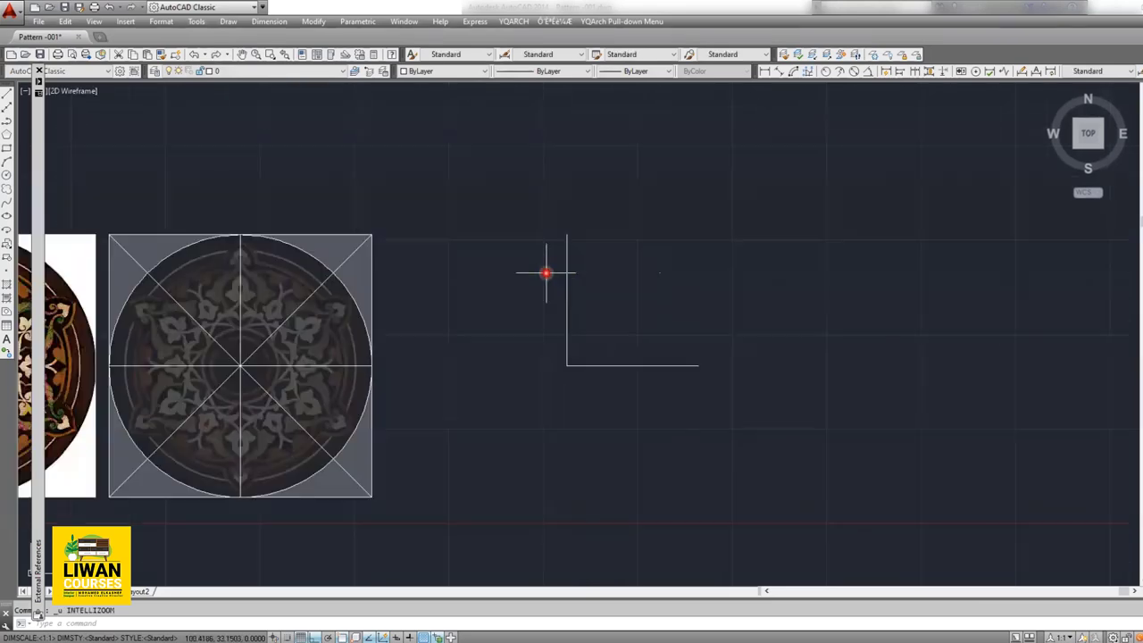
key("ctrl+z")
Step: Select the quarter arc and both corner lines, then clear the selection
left_click(707, 250)
left_click(637, 273)
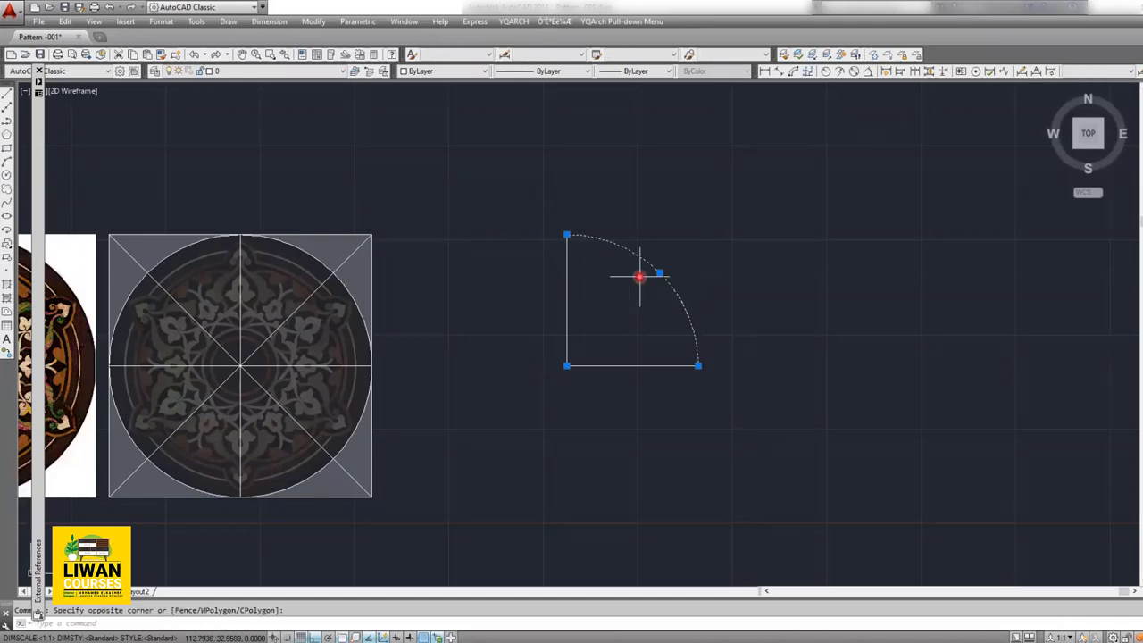
key("Escape")
left_click(612, 280)
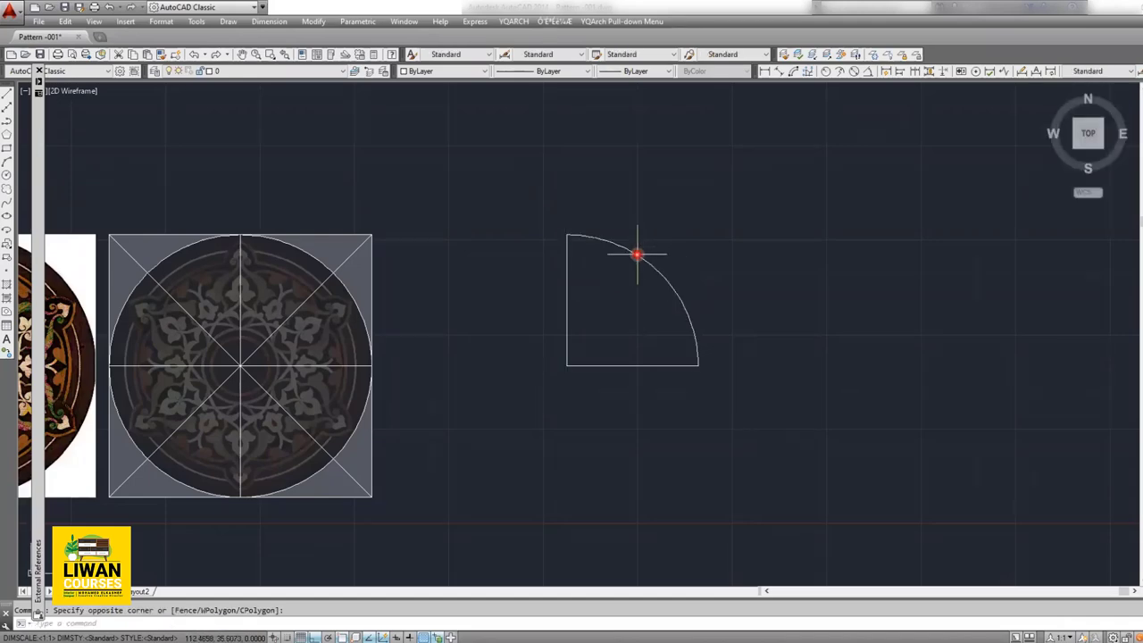
left_click(638, 253)
key("Escape")
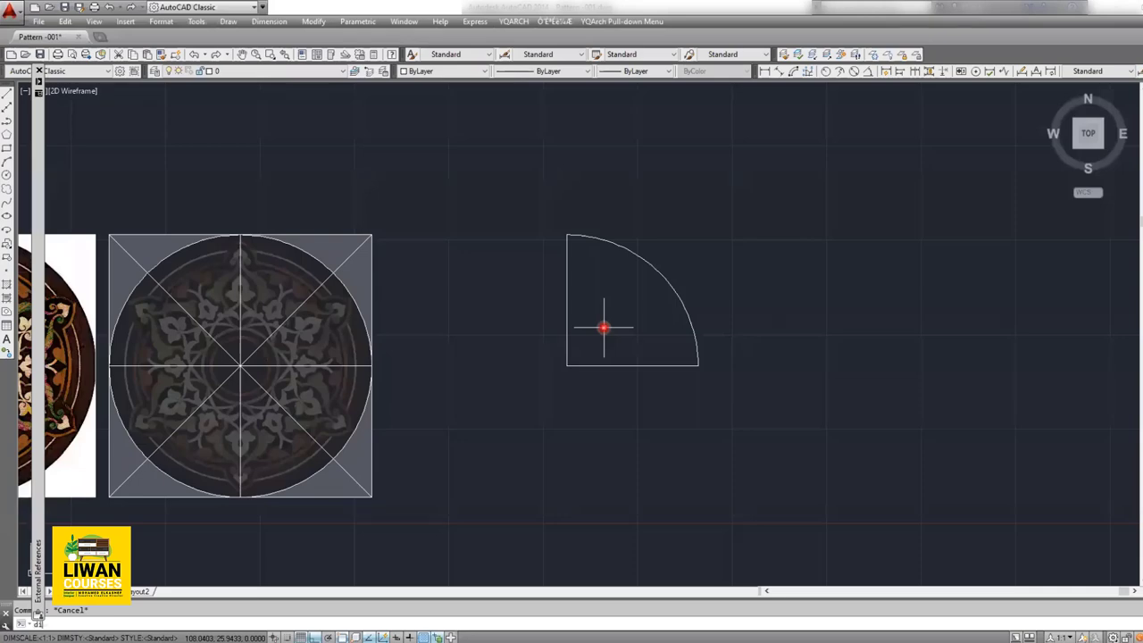
Step: Divide the quarter arc into 3 equal parts and erase the arc, keeping the two division points
type("div")
key("Return")
left_click(650, 262)
type("3")
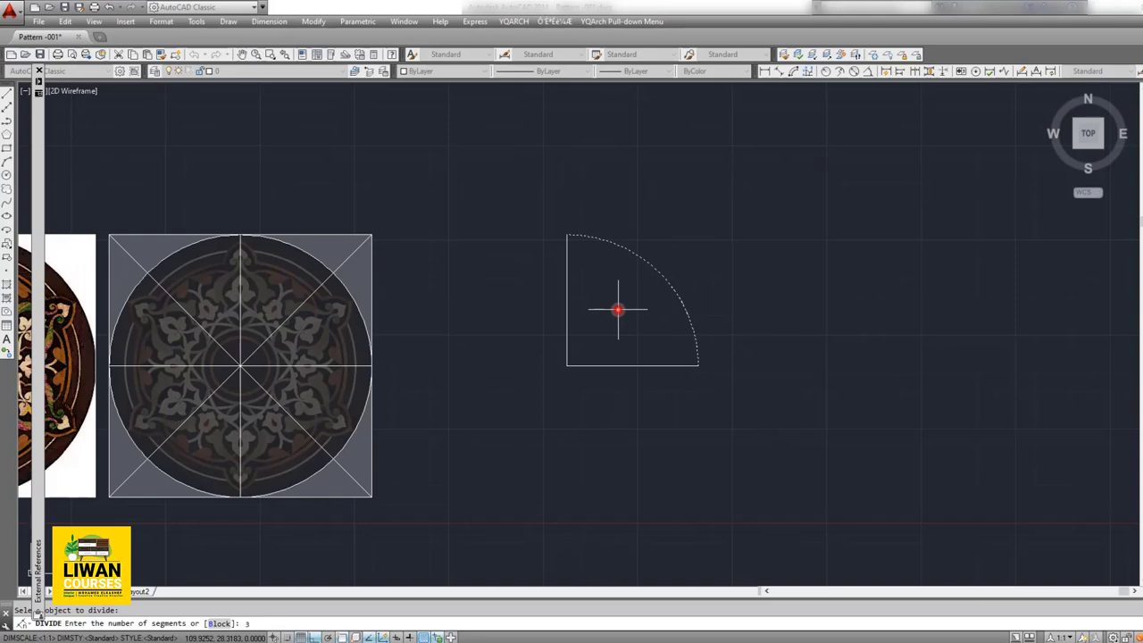
key("Return")
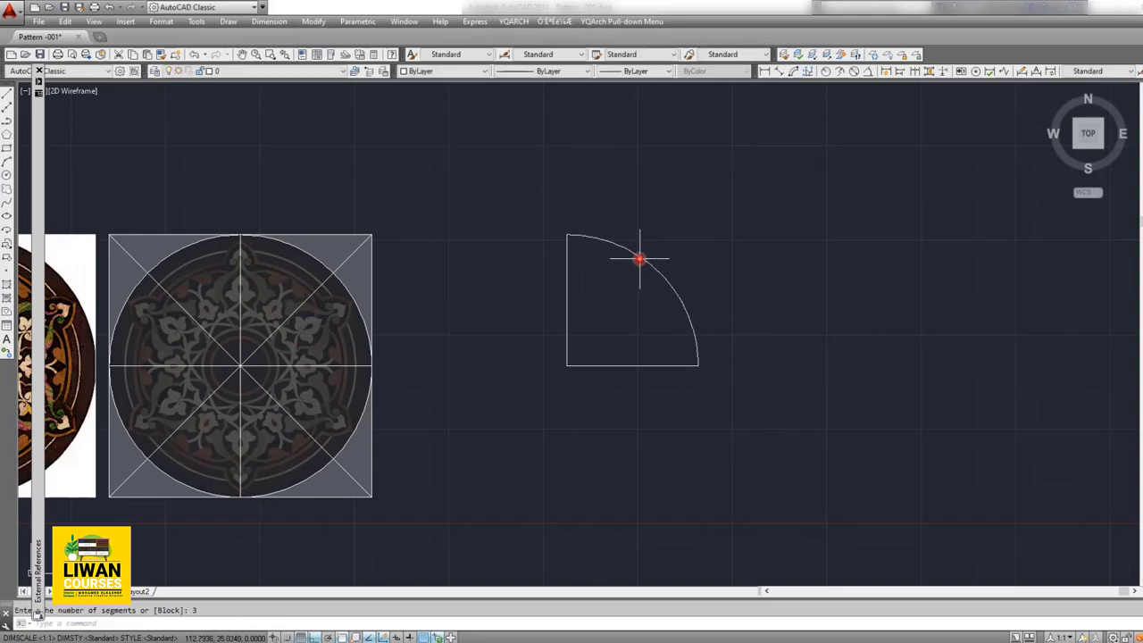
left_click(640, 256)
key("Delete")
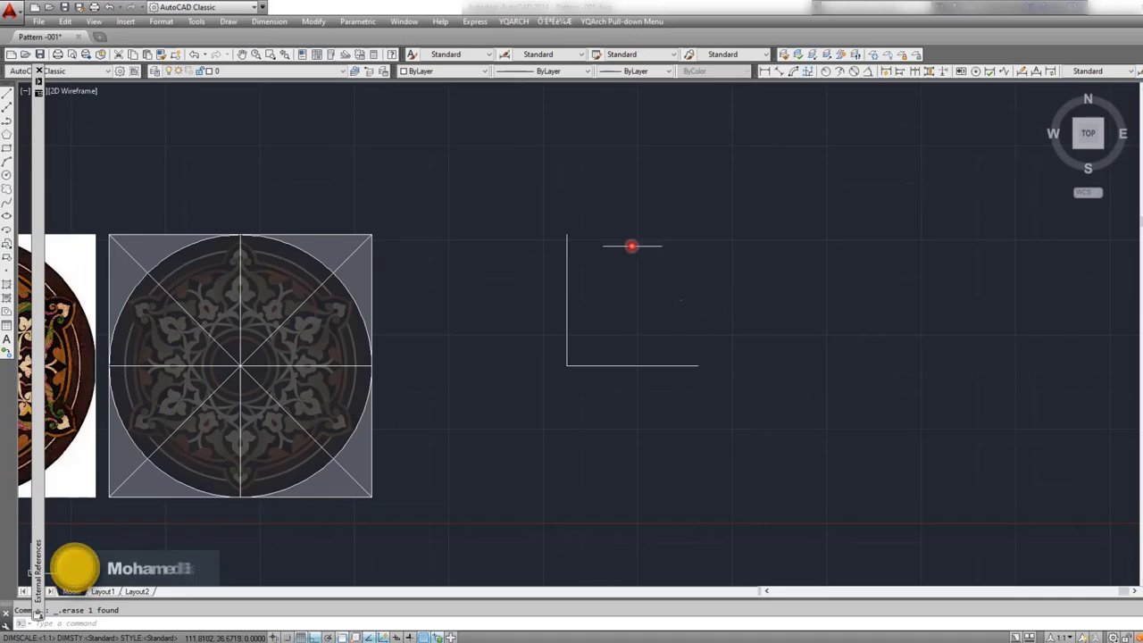
left_click(707, 229)
left_click(611, 334)
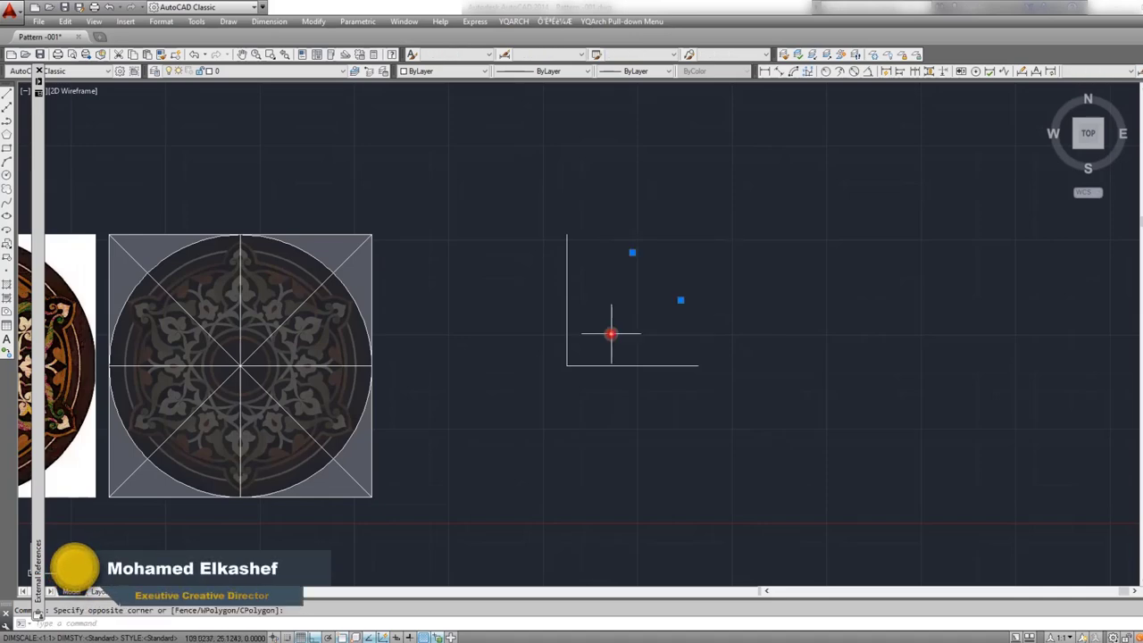
key("Escape")
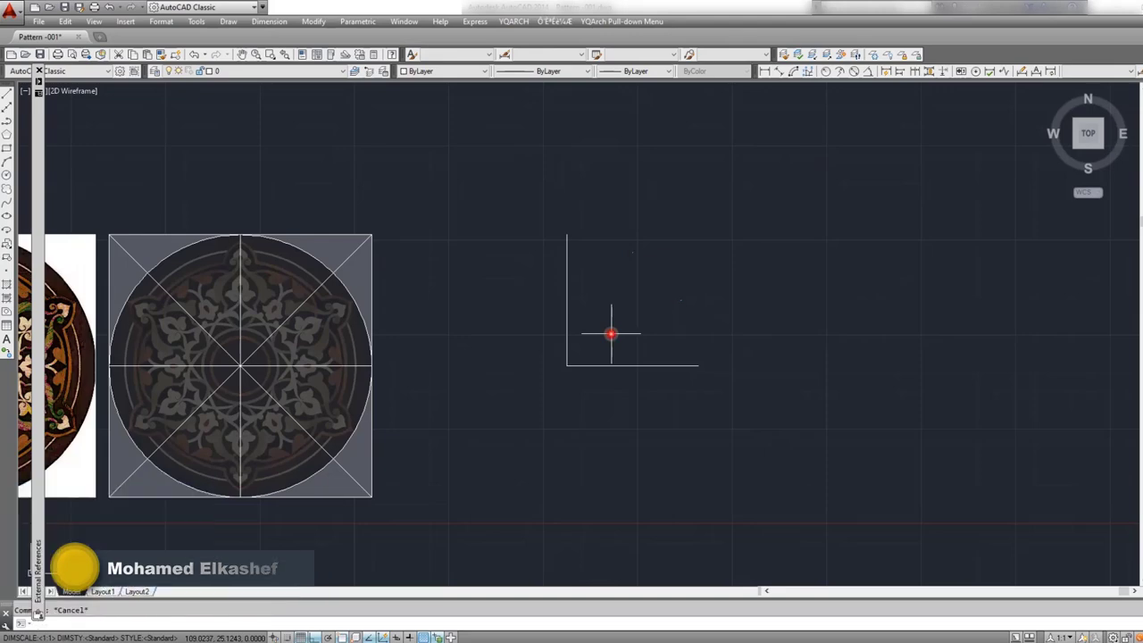
Step: Draw two construction lines from the right-angle corner through each division point
left_click(7, 105)
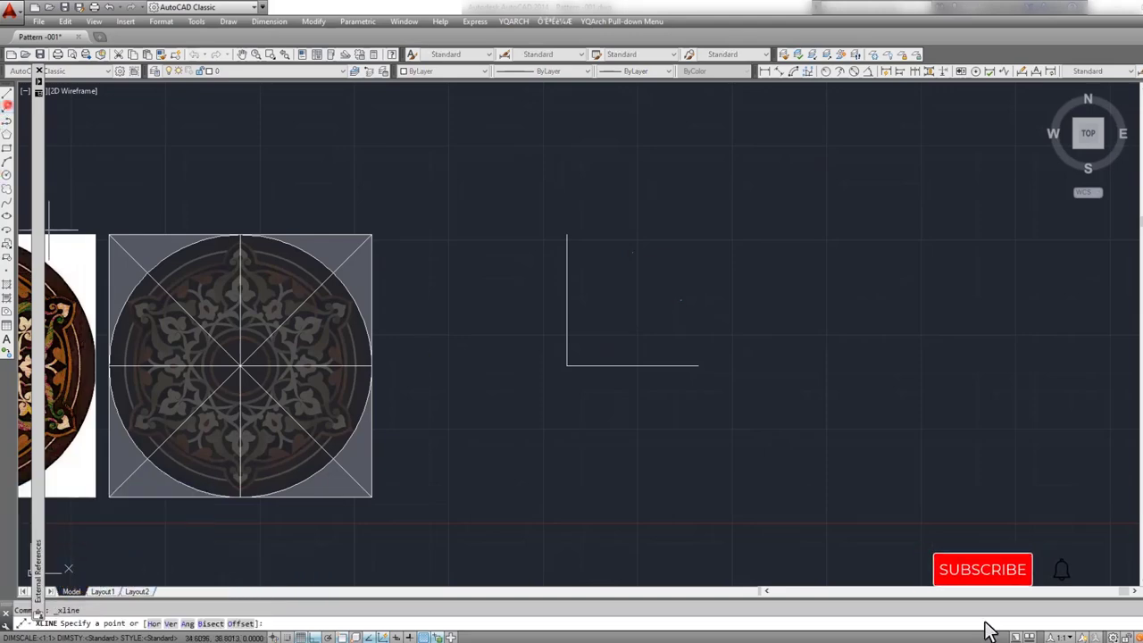
left_click(630, 250)
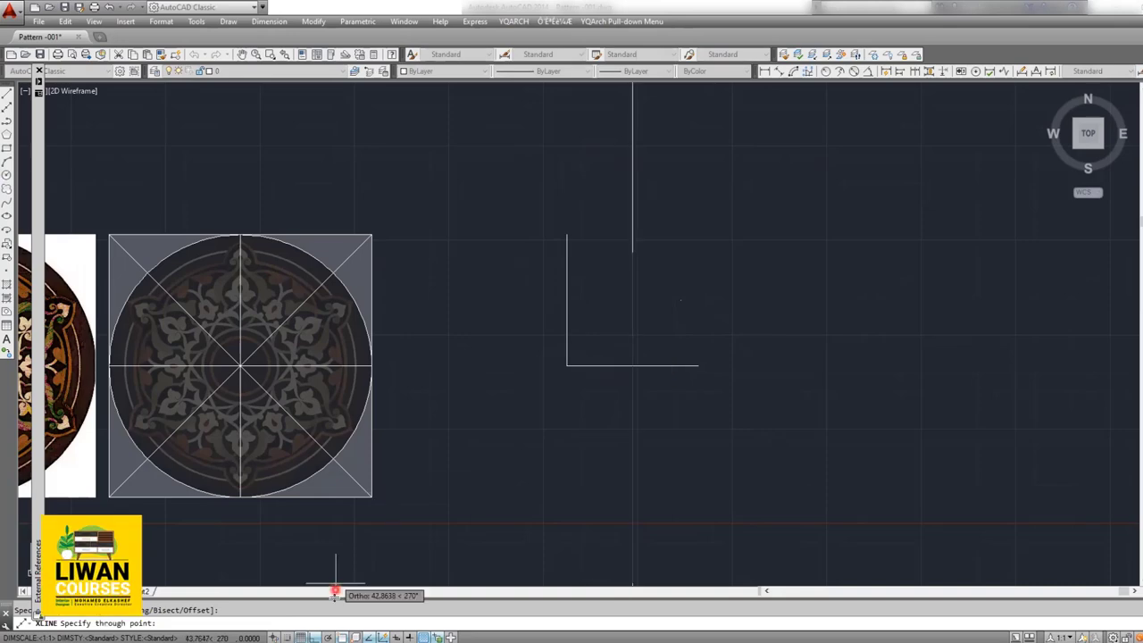
left_click(314, 637)
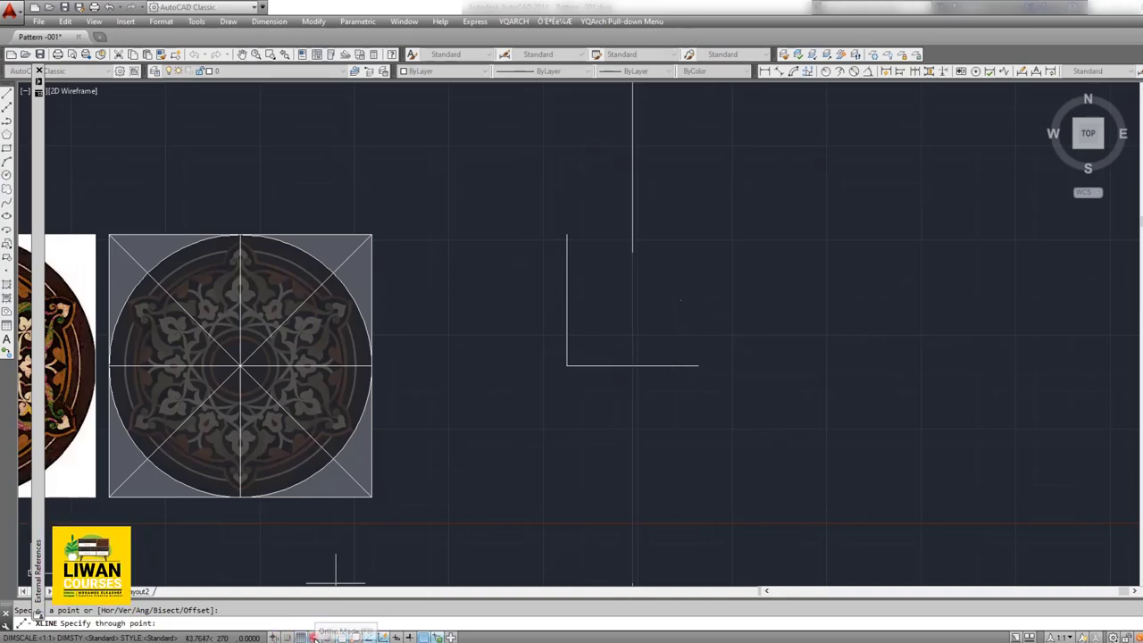
left_click(566, 366)
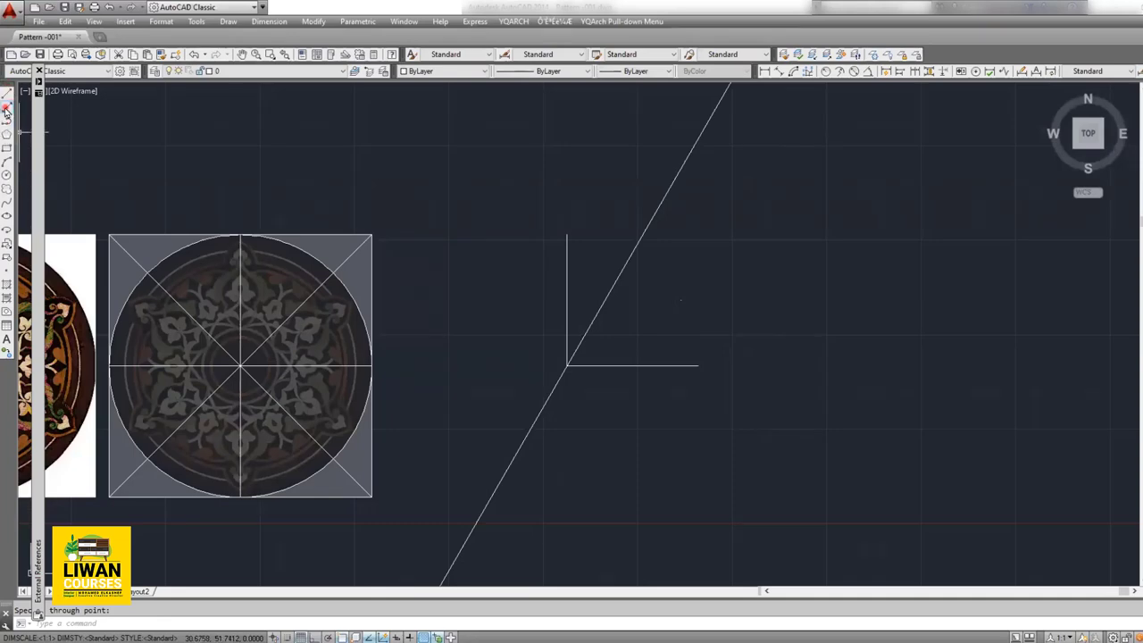
left_click(7, 109)
left_click(651, 321)
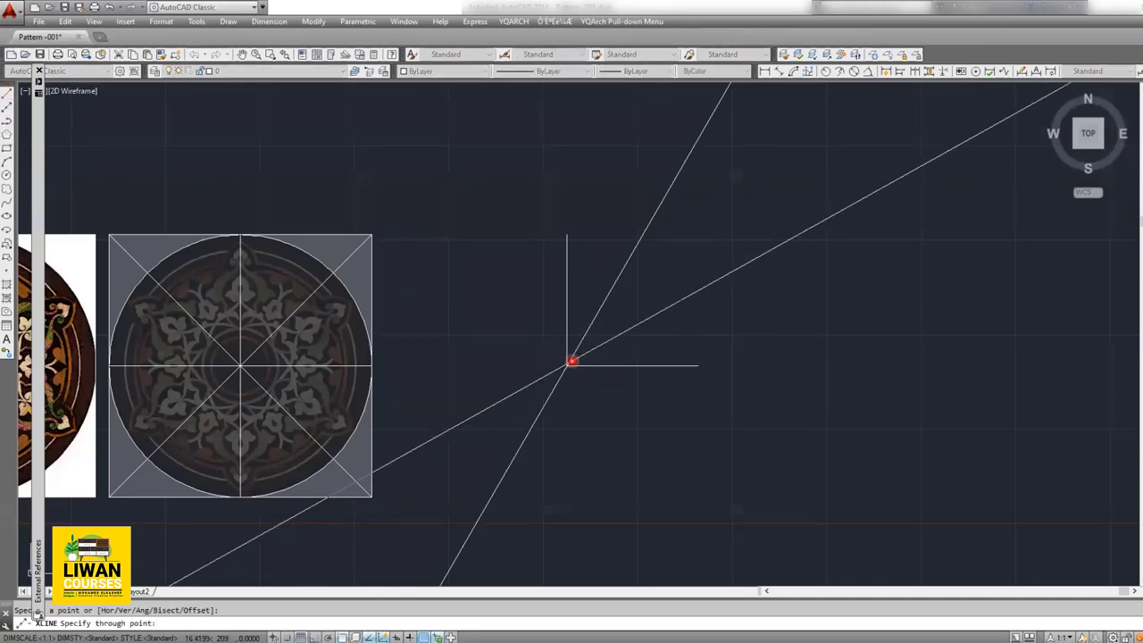
left_click(566, 365)
key("Return")
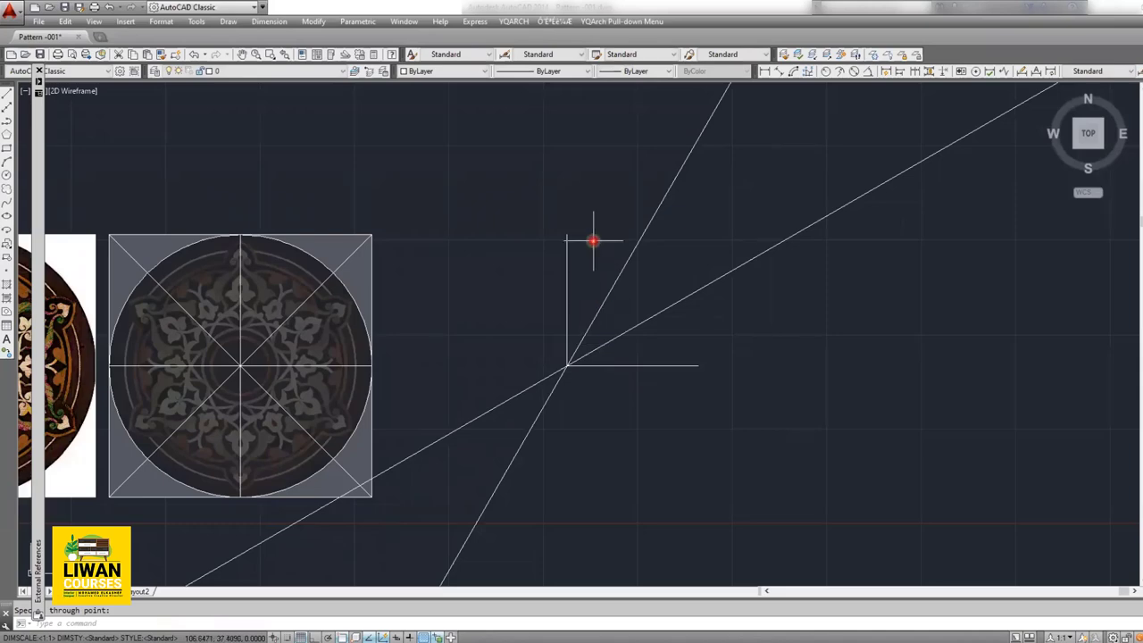
Step: Trim the construction lines below the corner, using the right-angle lines as cutting edges
left_click(592, 354)
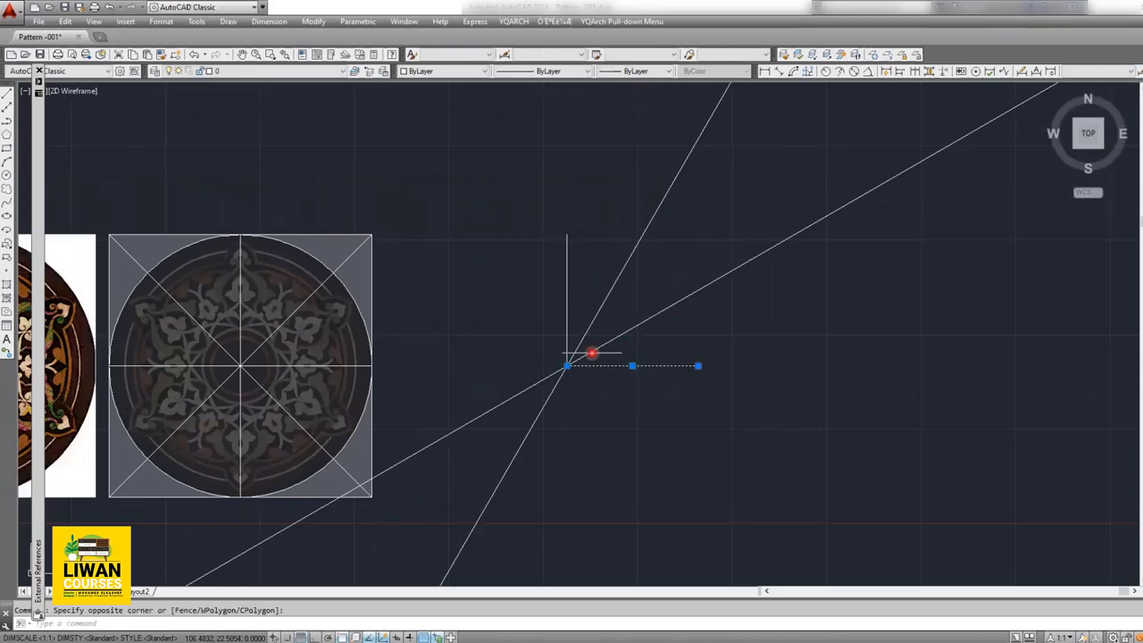
left_click(529, 337)
type("tr")
key("Return")
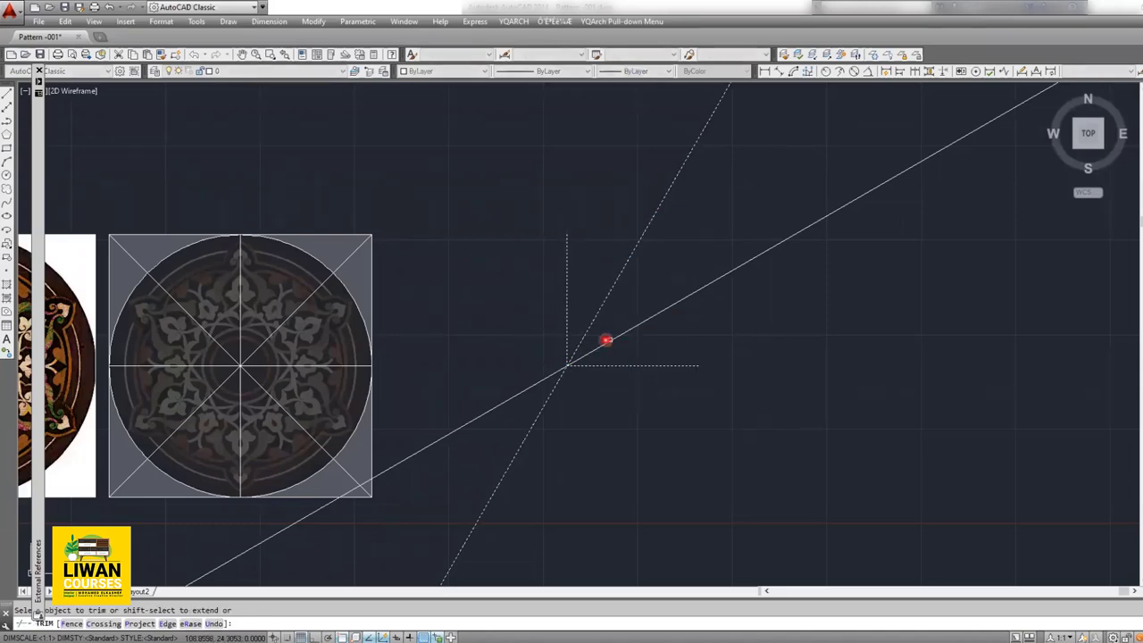
left_click_drag(556, 345, 509, 477)
Step: Copy the right angle and rays onto the mandala circle's centre, then delete one diagonal guide
left_click(512, 425)
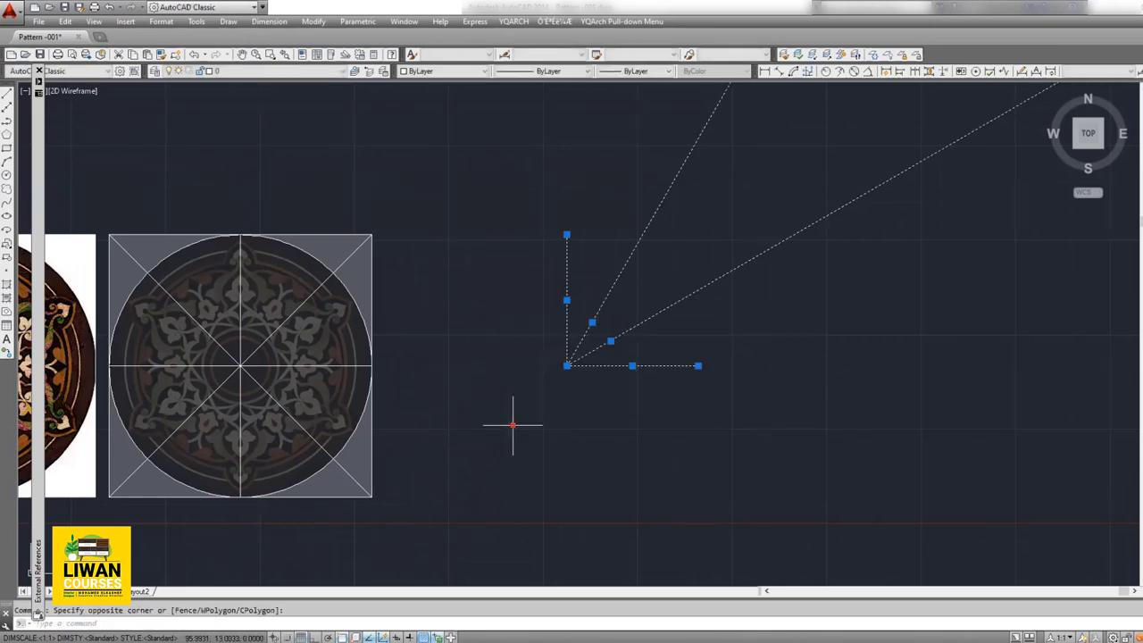
type("co")
key("Return")
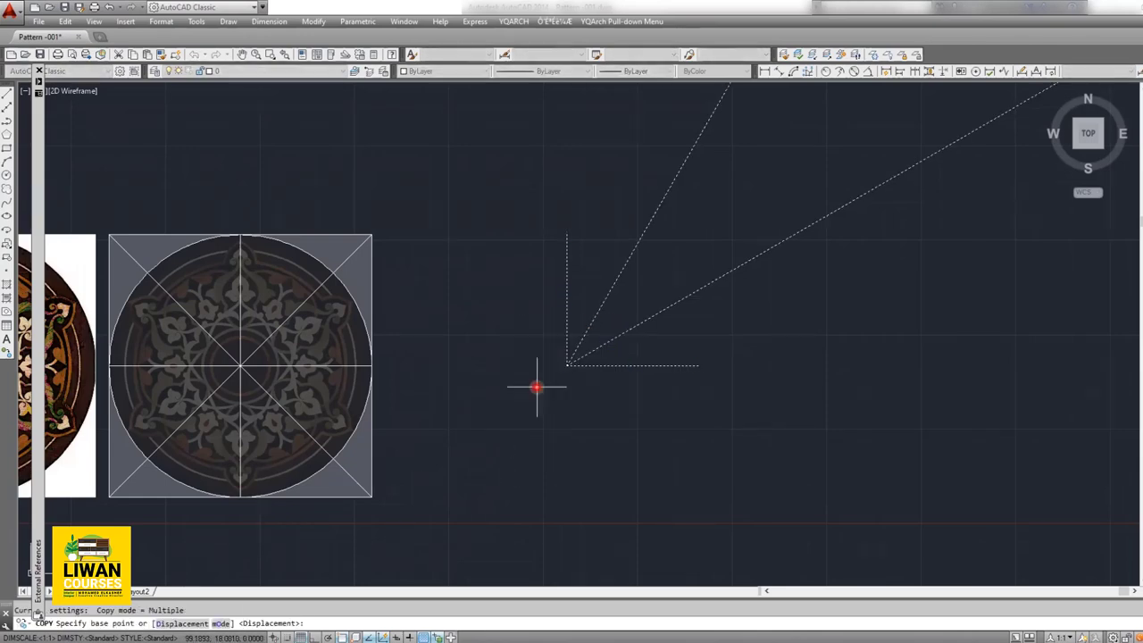
left_click(566, 365)
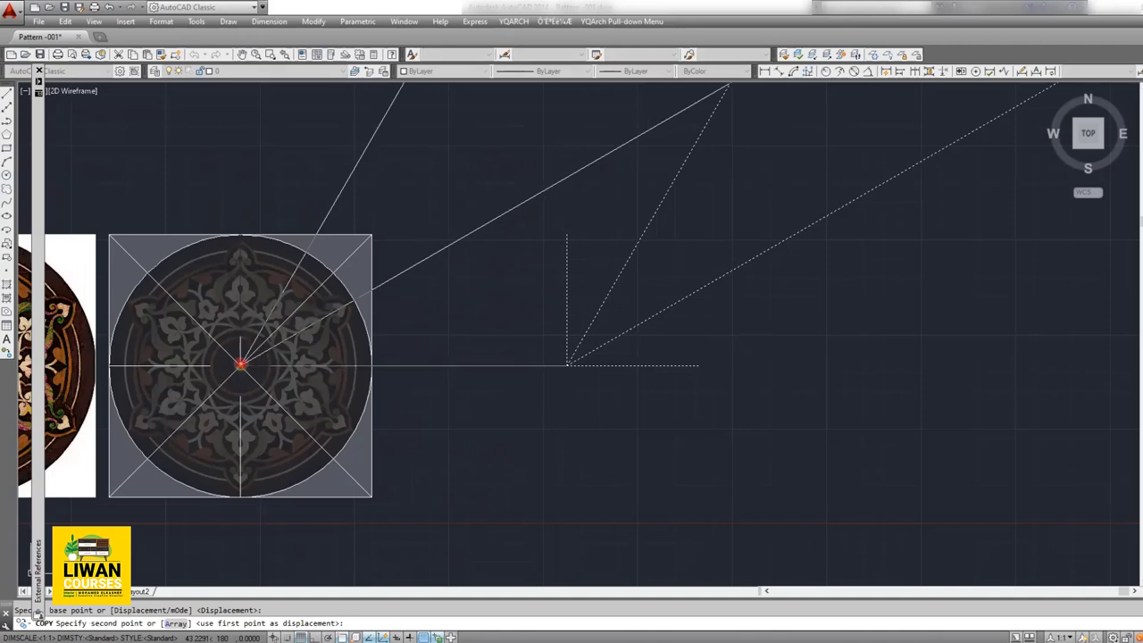
left_click(241, 365)
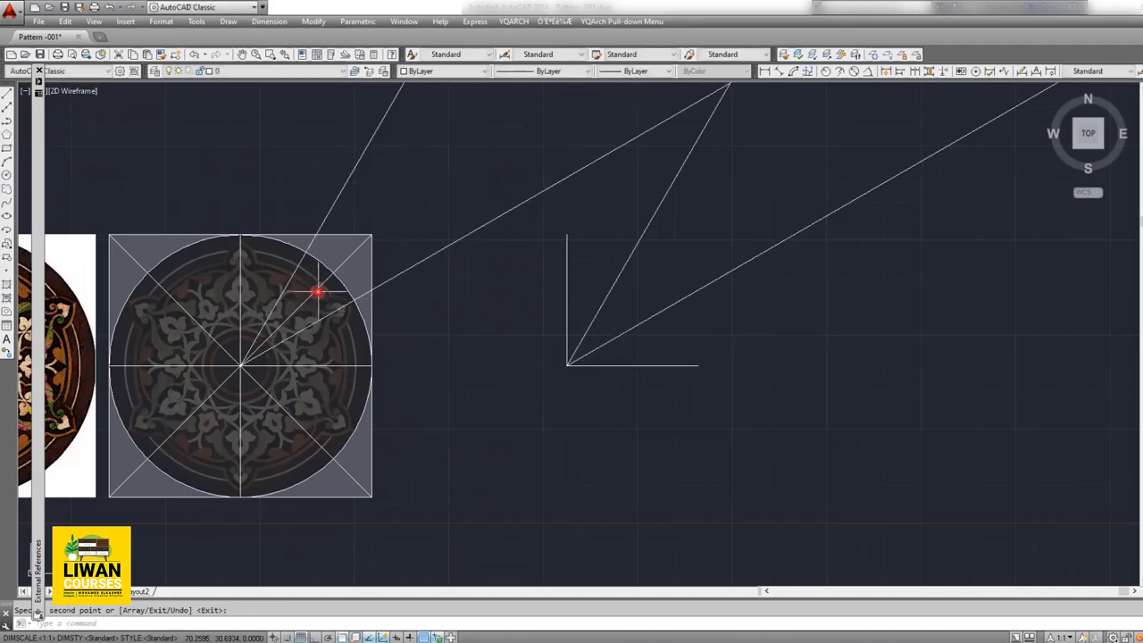
key("Return")
left_click(306, 328)
key("Delete")
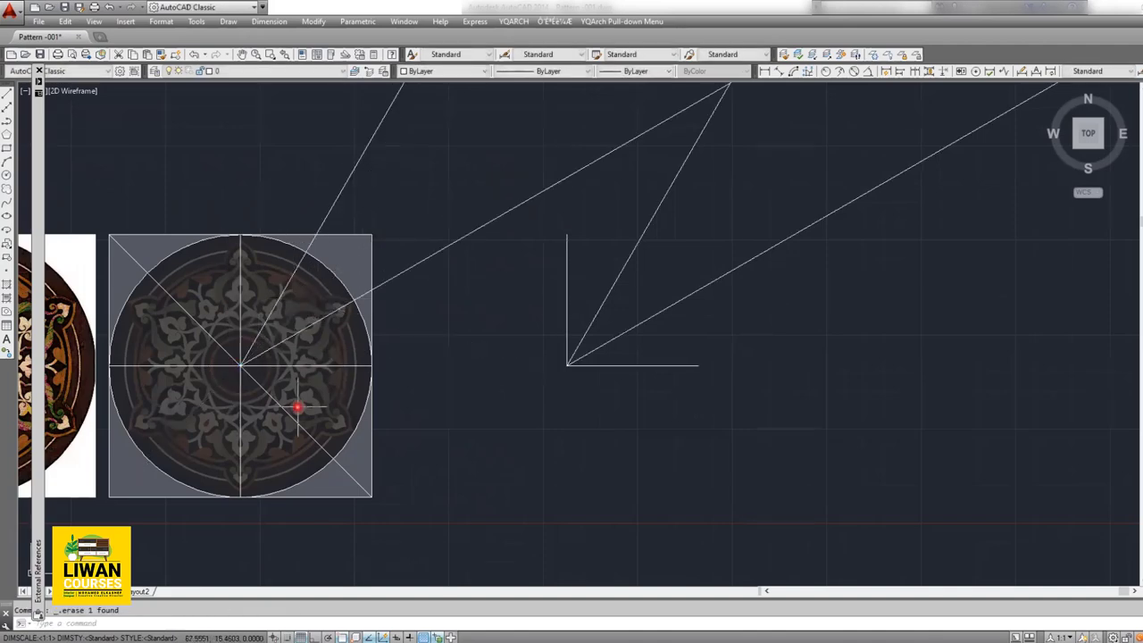
middle_click_drag(297, 408, 648, 441)
Step: Trim four rays back to the mandala circle
scroll(571, 357, "up", 4)
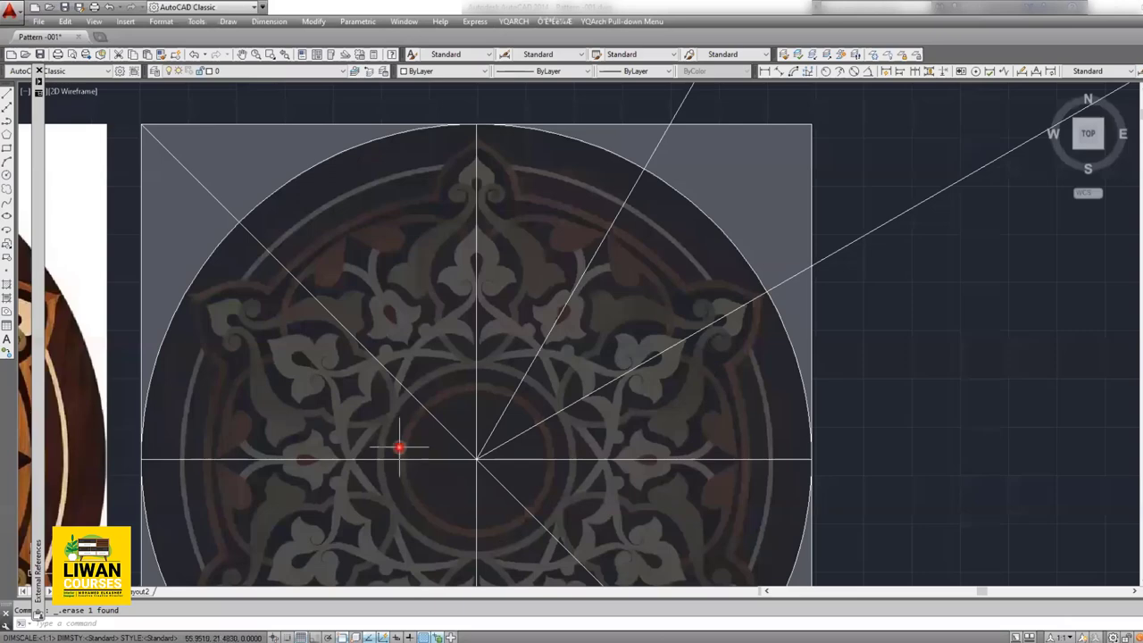
scroll(607, 258, "down", 2)
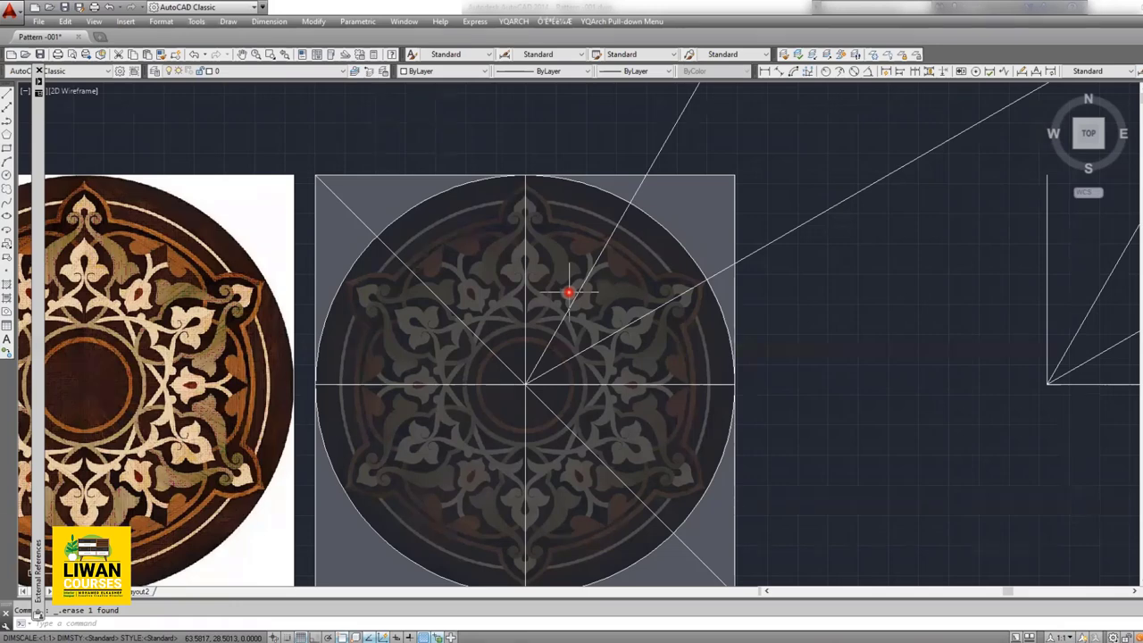
left_click(655, 221)
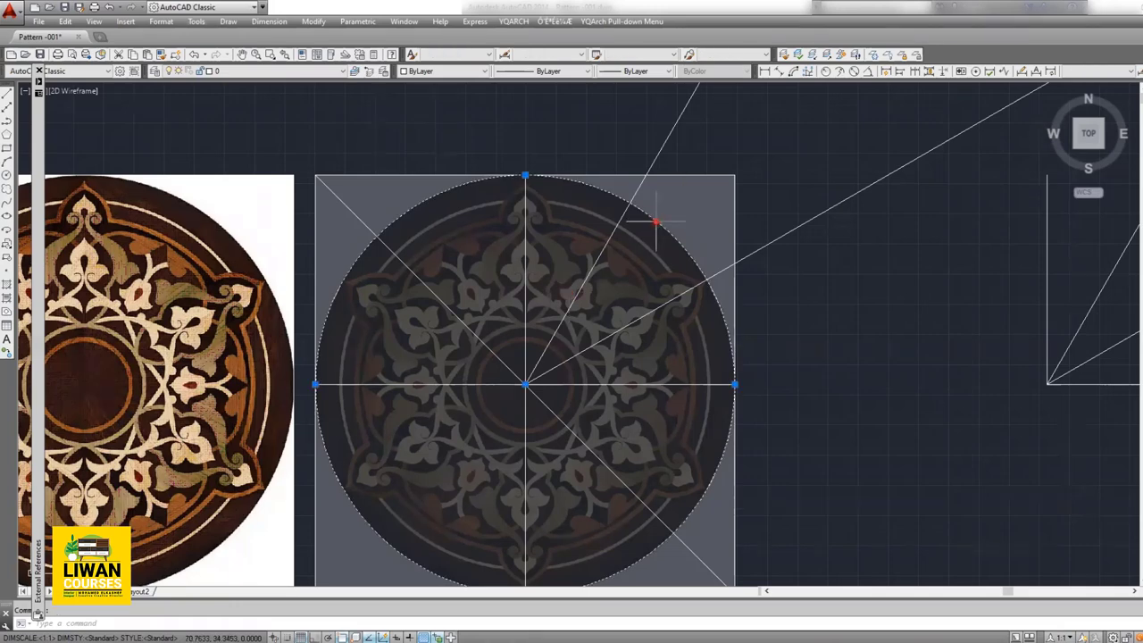
type("tr")
key("Return")
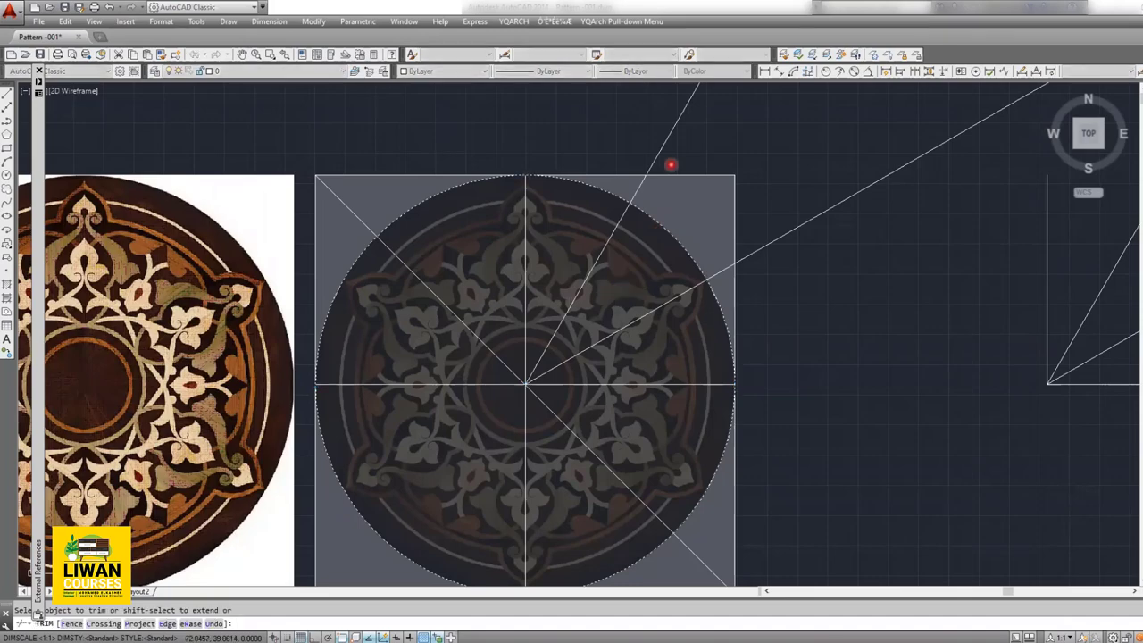
left_click(704, 113)
left_click(612, 134)
left_click(852, 183)
left_click(773, 331)
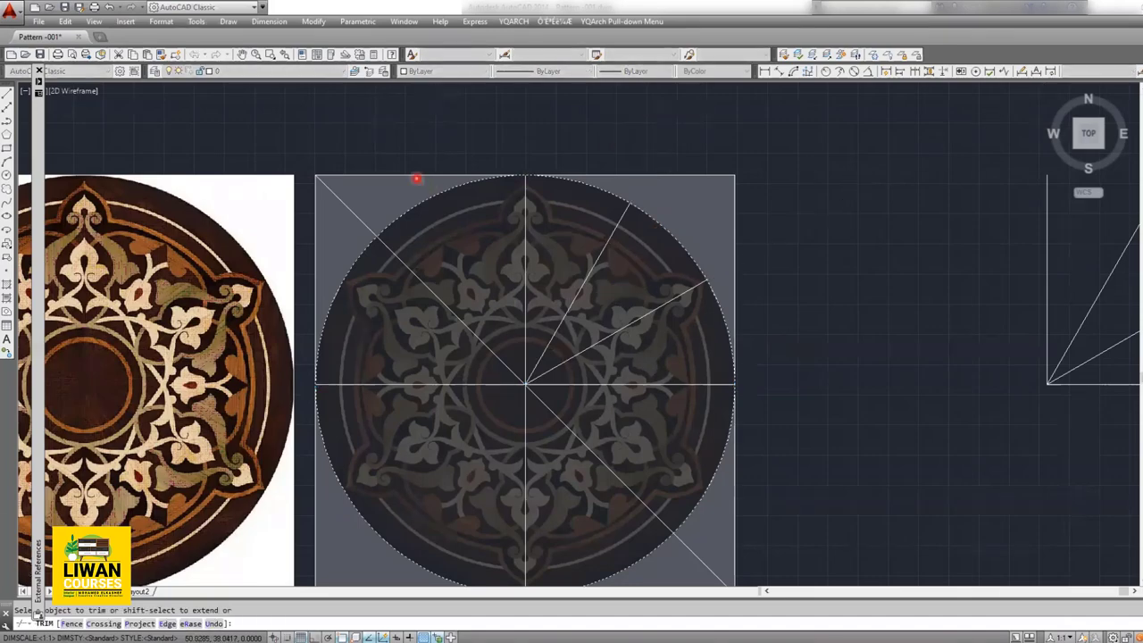
Step: Erase the four leftover lines on the right and recentre the view on the pattern
scroll(523, 294, "down", 2)
middle_click_drag(524, 294, 333, 434)
key("Escape")
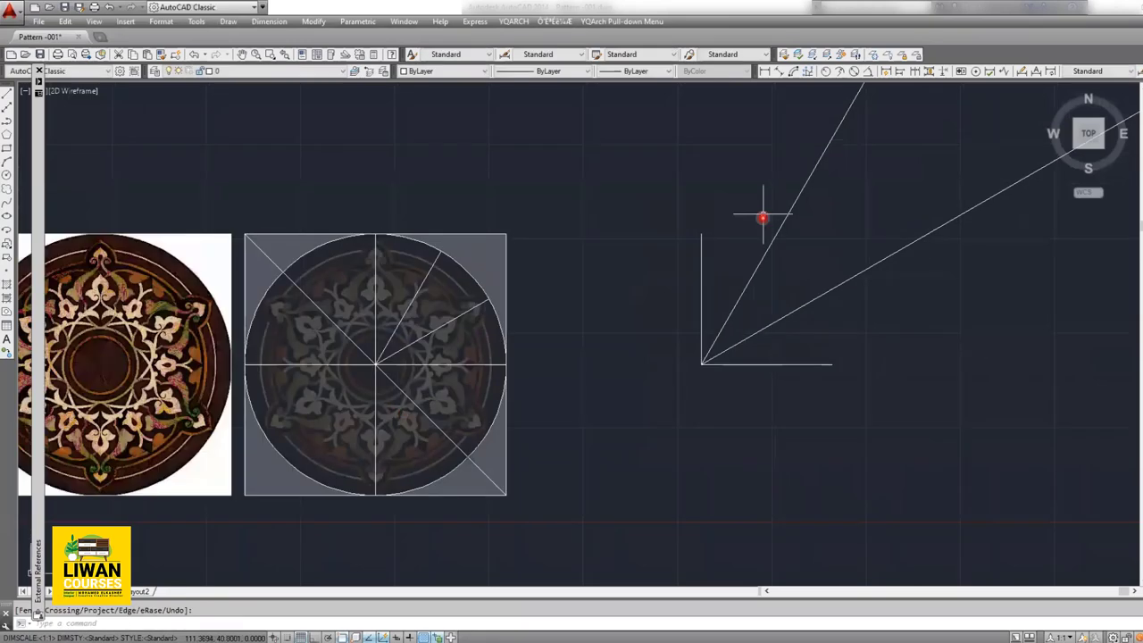
left_click_drag(759, 217, 650, 421)
key("Delete")
scroll(326, 327, "up", 3)
scroll(389, 361, "up", 2)
scroll(524, 304, "down", 4)
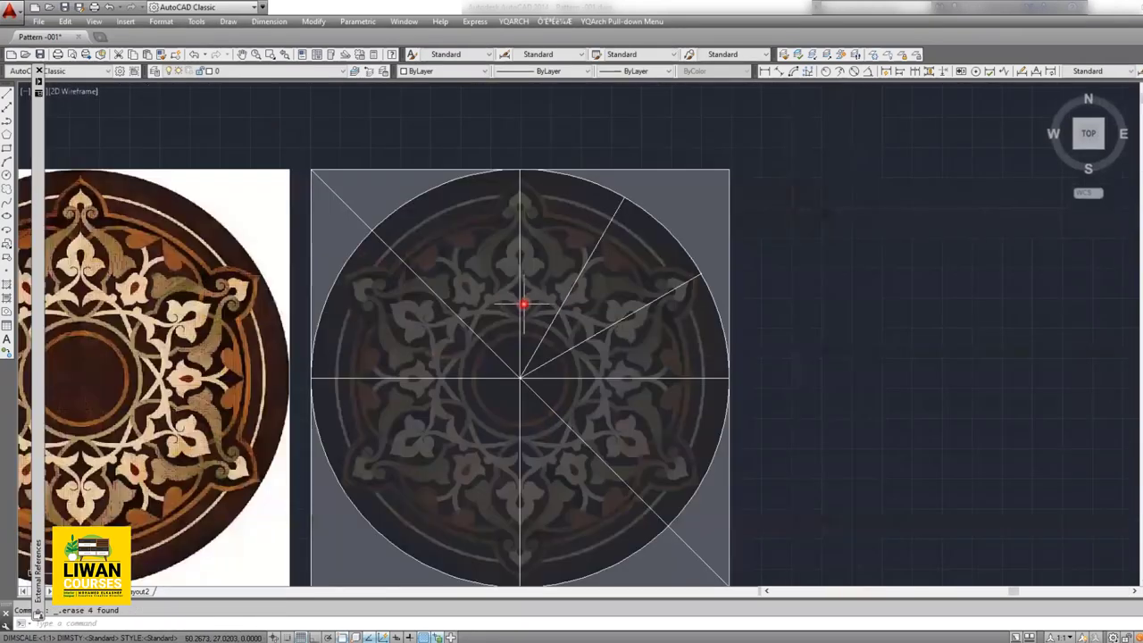
scroll(502, 258, "up", 4)
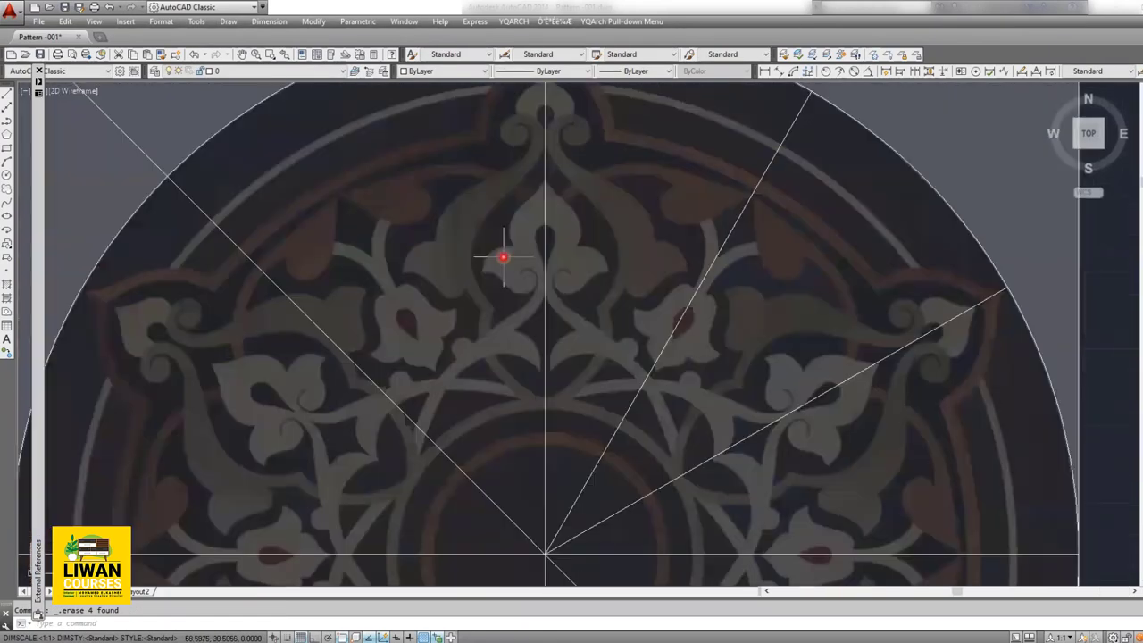
scroll(625, 241, "down", 2)
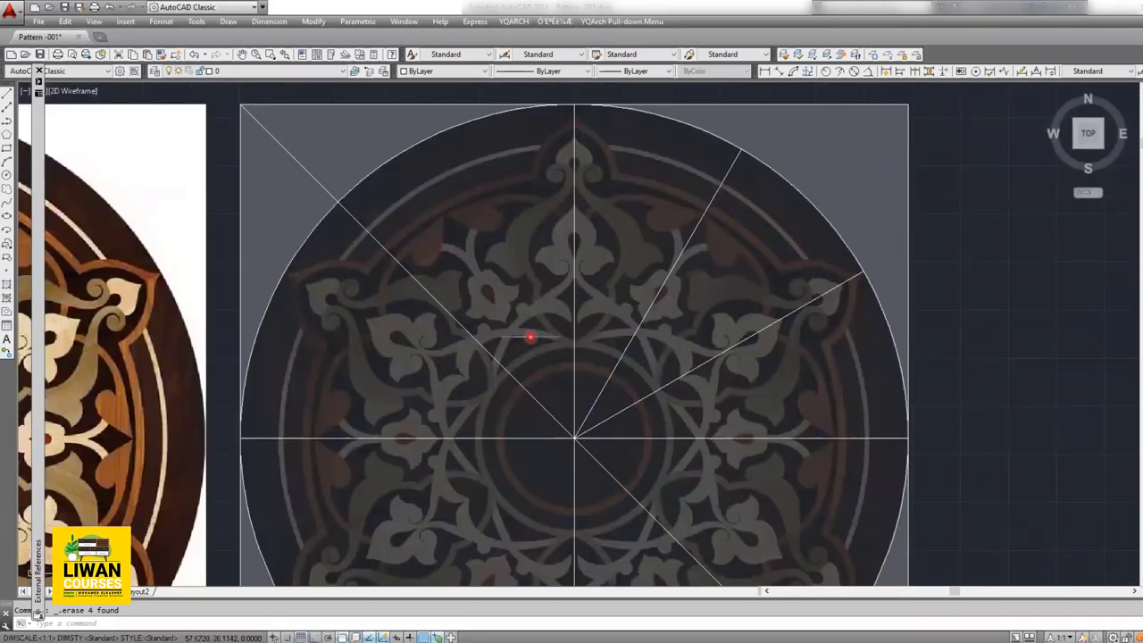
middle_click_drag(612, 383, 614, 367)
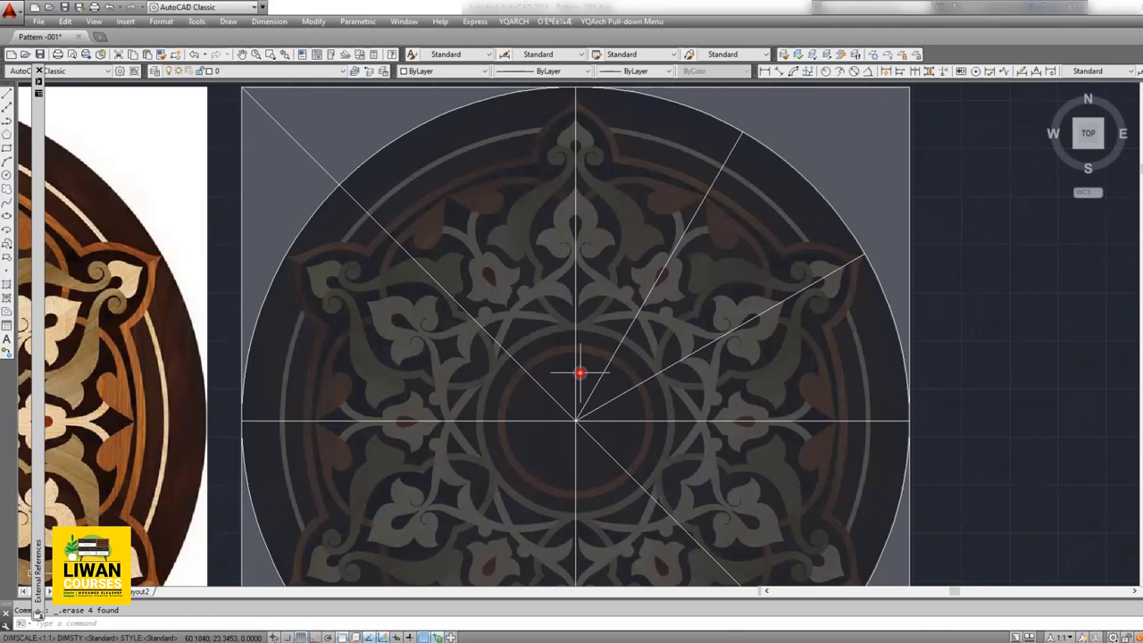
Step: Draw a circle from the mandala centre out to the brown band's inner edge
left_click(6, 178)
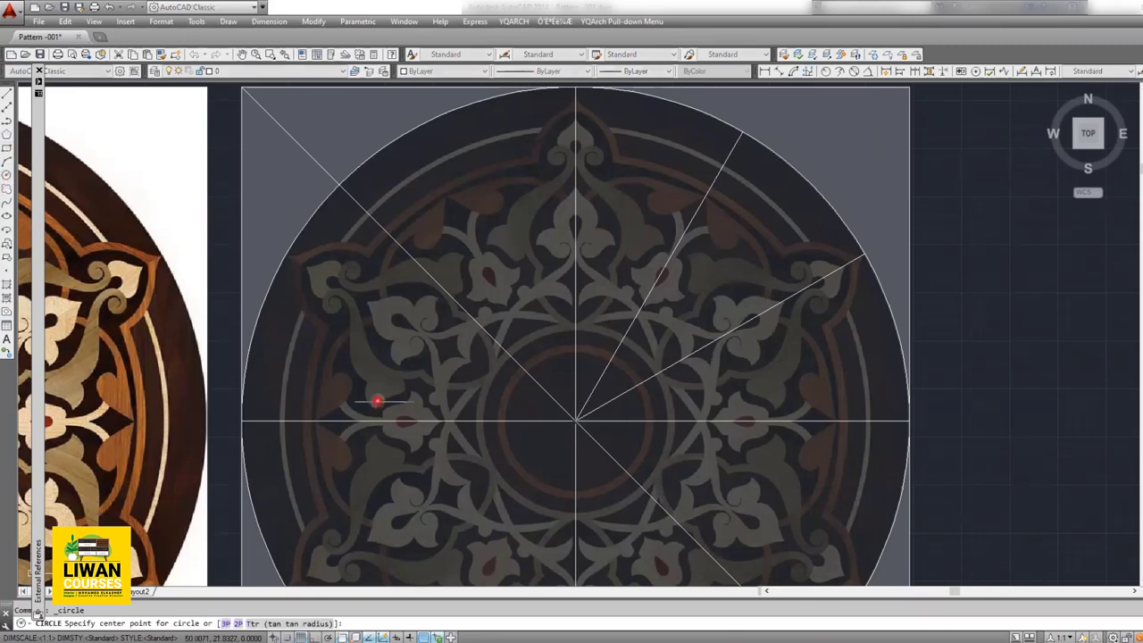
left_click(576, 419)
scroll(581, 365, "up", 3)
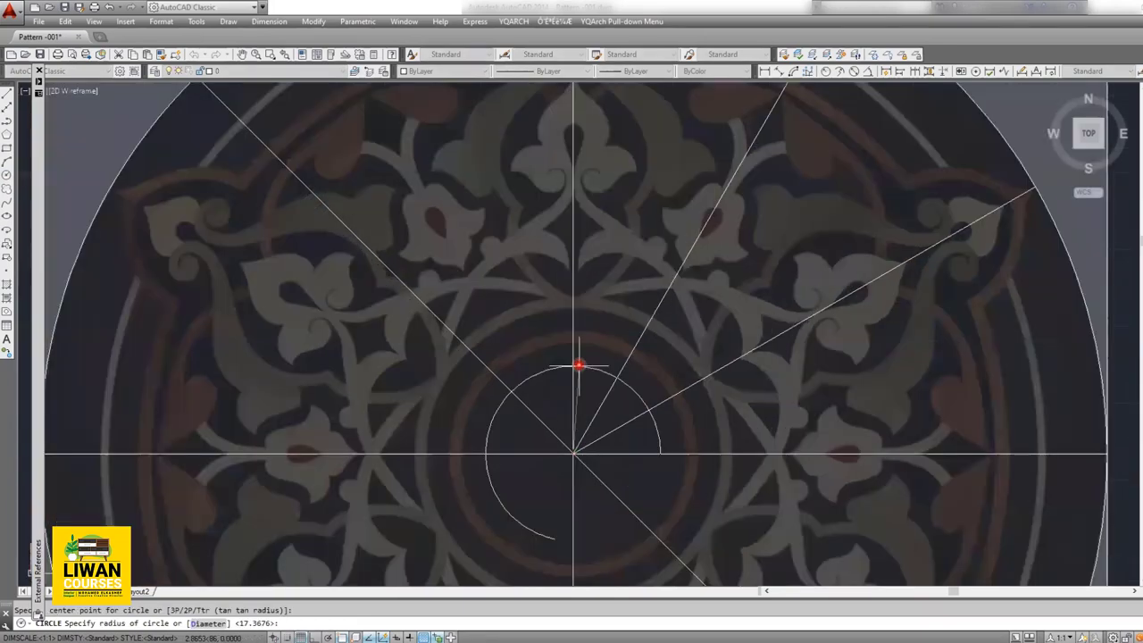
scroll(582, 352, "up", 4)
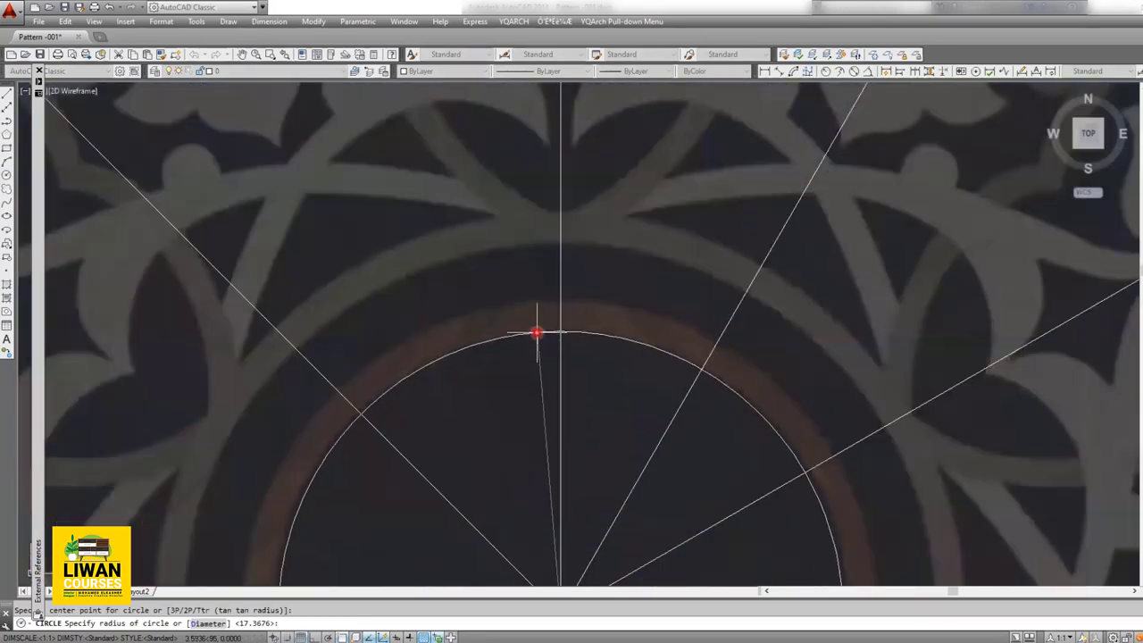
scroll(560, 332, "down", 5)
mouse_move(560, 332)
middle_mouse_down()
mouse_move(548, 293)
mouse_move(556, 235)
middle_mouse_up()
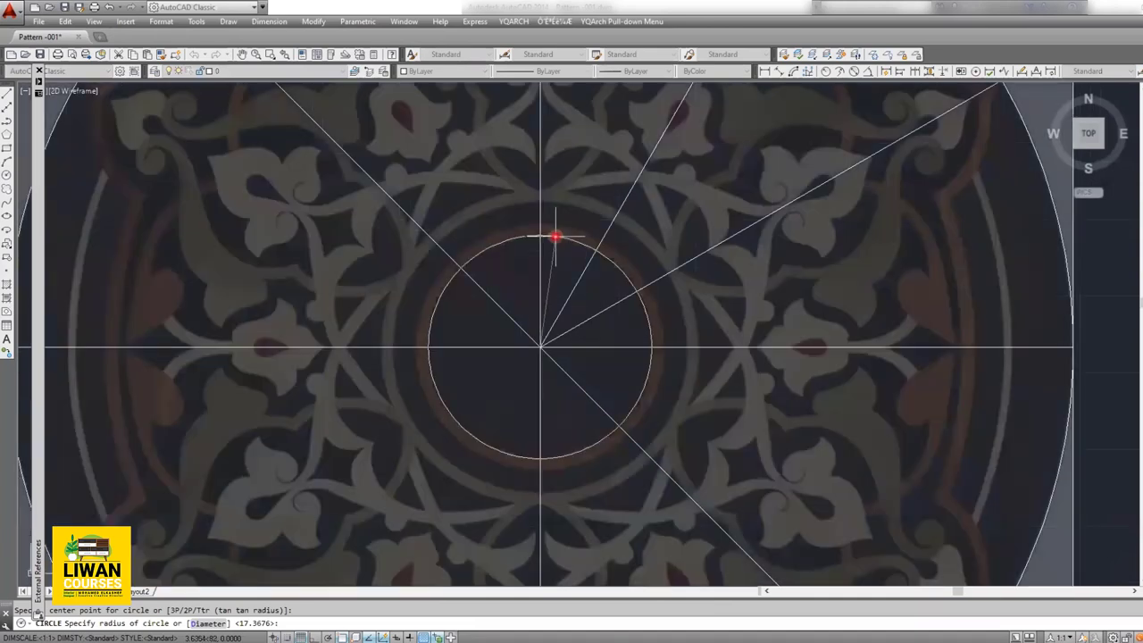
scroll(556, 234, "up", 5)
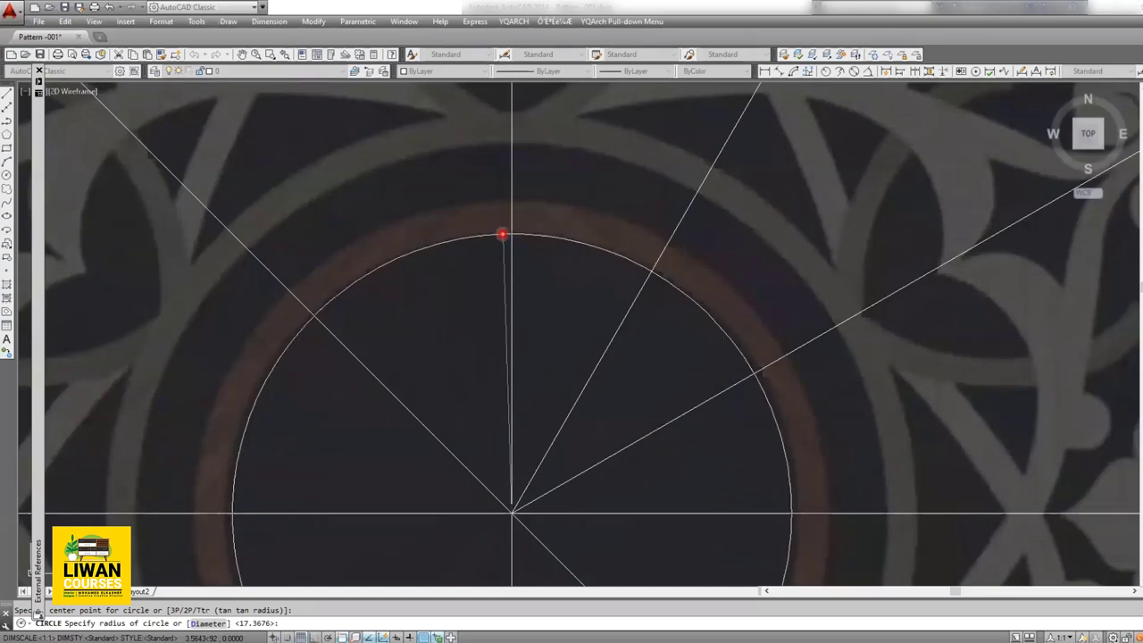
left_click(500, 231)
scroll(487, 239, "down", 5)
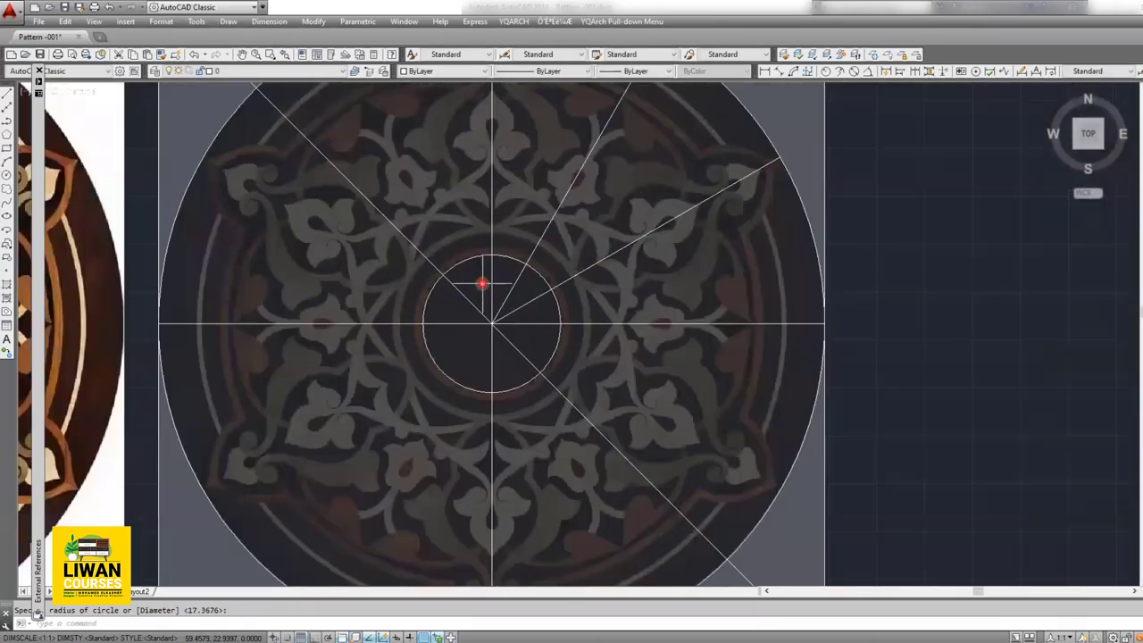
scroll(559, 317, "up", 4)
Step: Offset that circle outward by the brown band's width to trace its outer edge
left_click(559, 313)
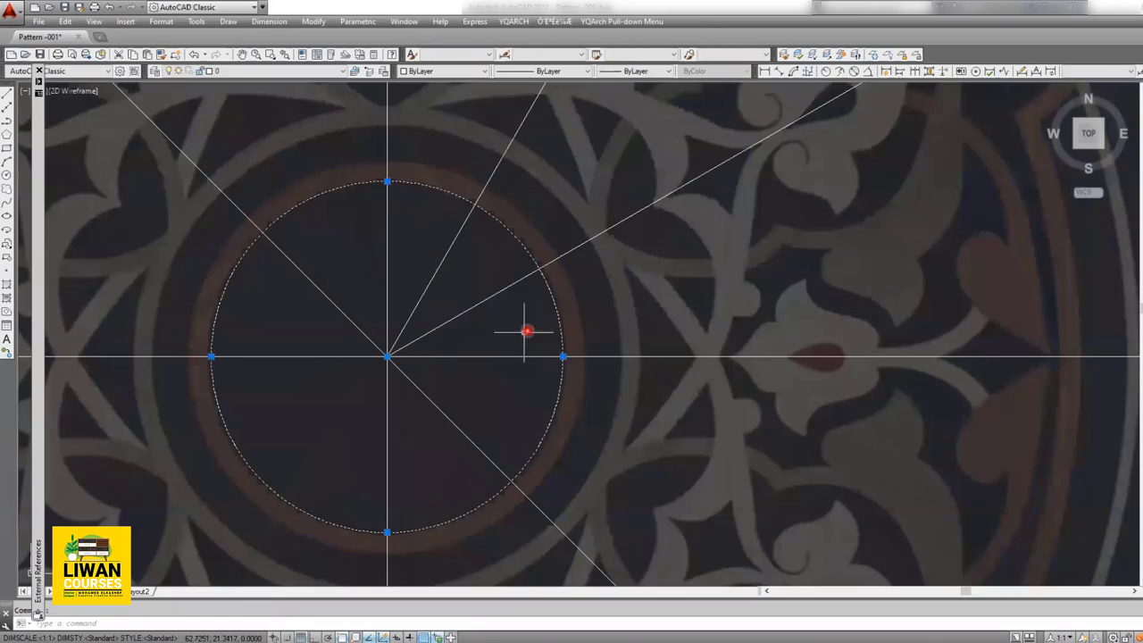
type("o")
key("Return")
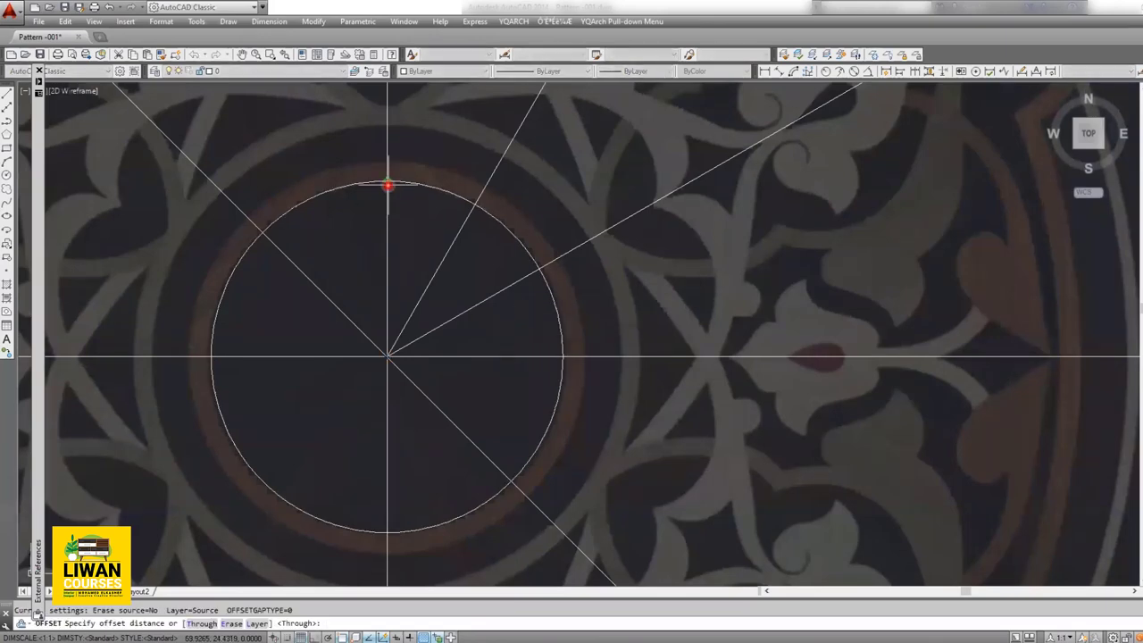
left_click(386, 181)
scroll(387, 179, "up", 4)
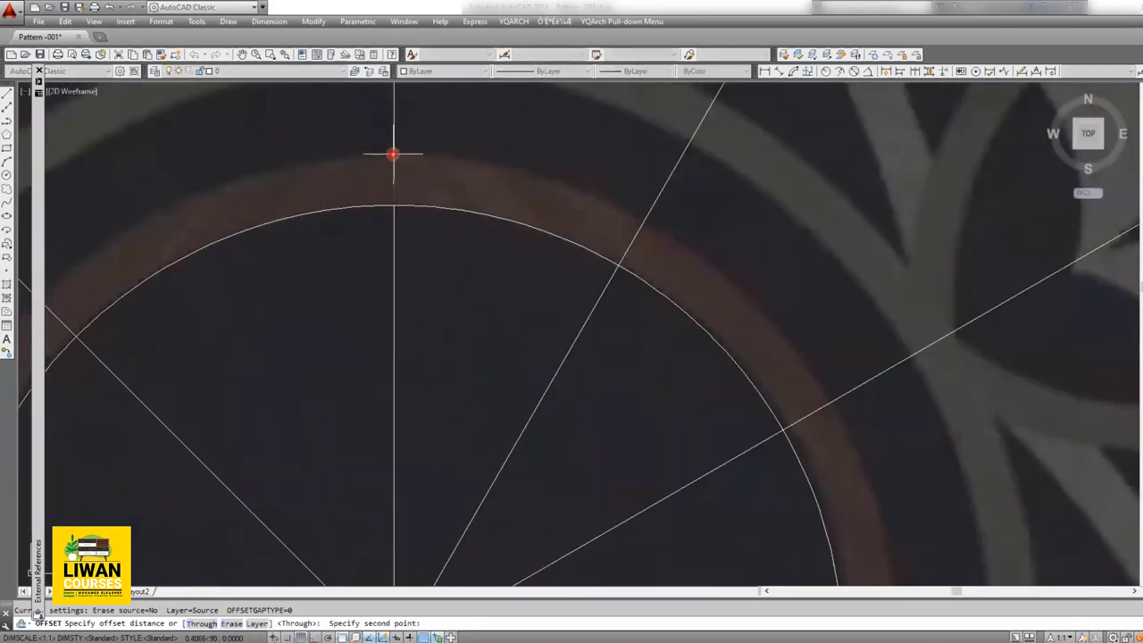
left_click(392, 153)
left_click(458, 199)
scroll(459, 199, "down", 5)
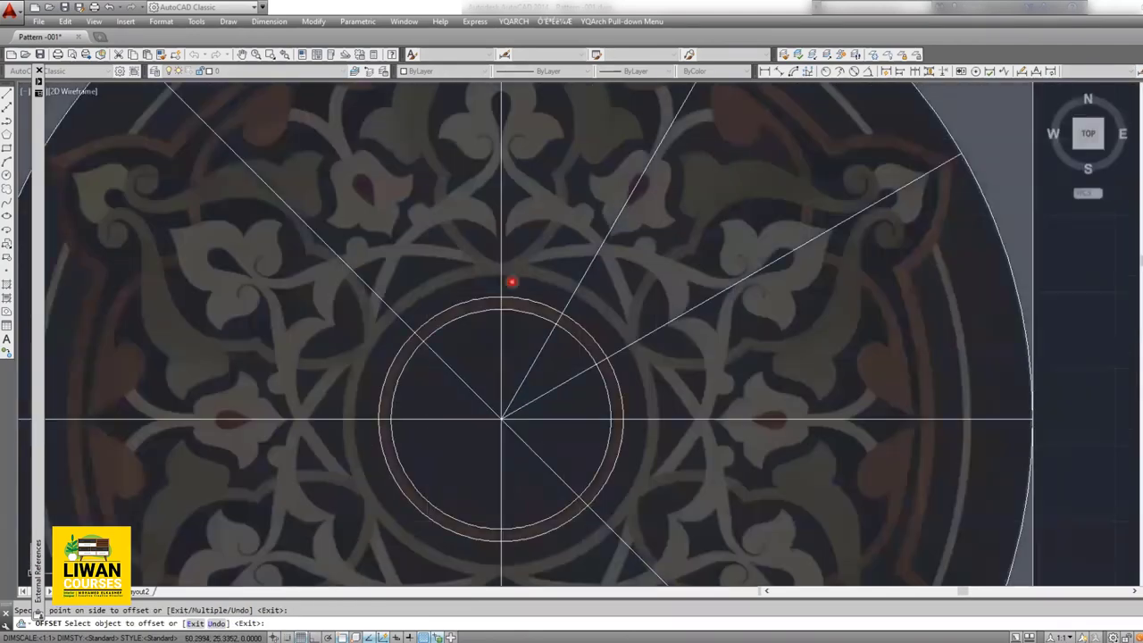
key("Escape")
Step: Pick the band's outer circle and measure the offset distance up to the next ring
left_click(513, 296)
type("o")
key("Return")
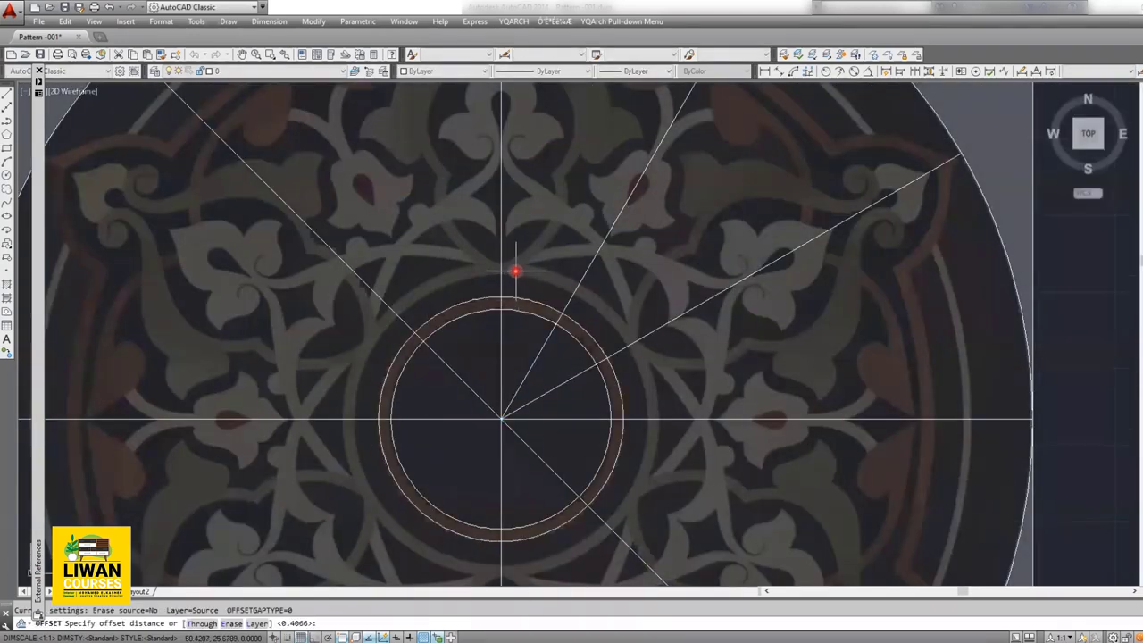
scroll(509, 272, "up", 3)
scroll(496, 303, "up", 1)
left_click(495, 314)
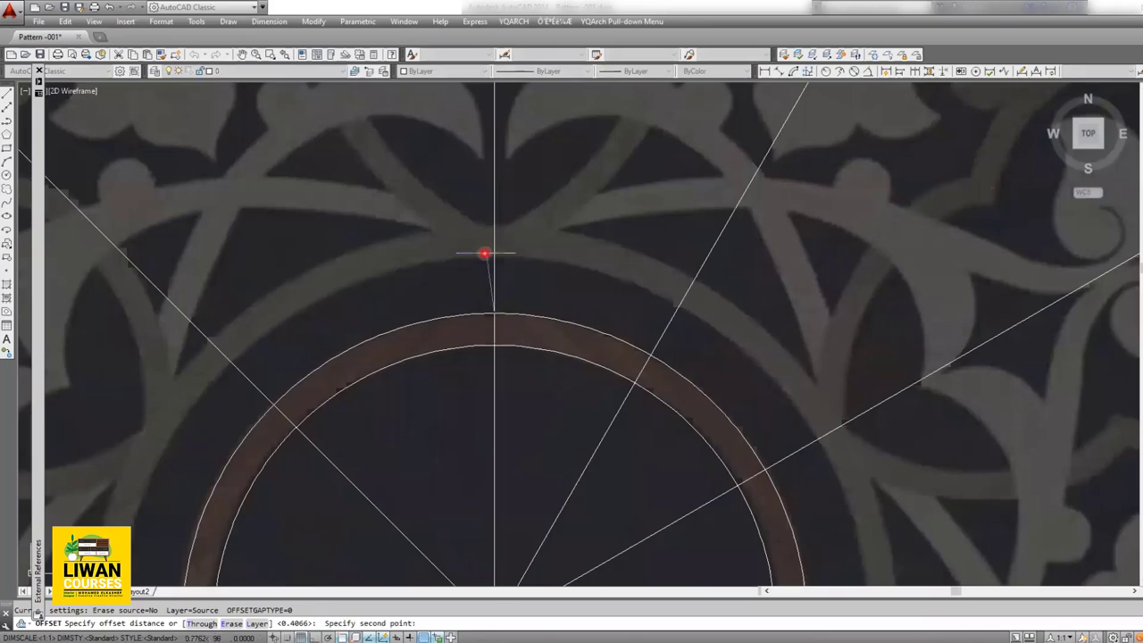
left_click(494, 257)
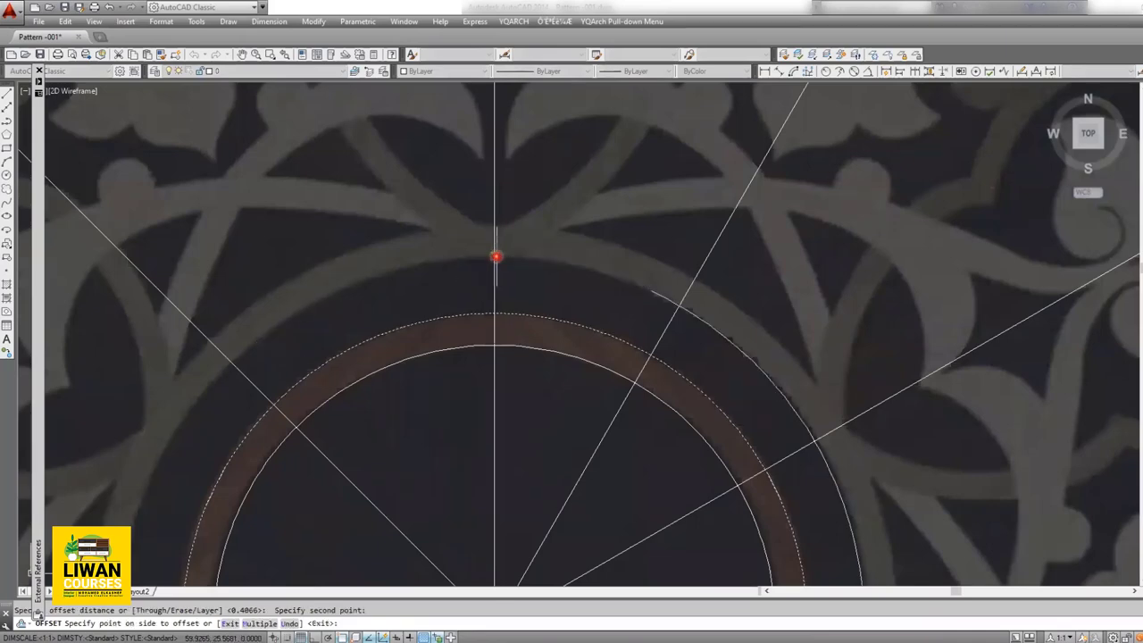
key("Escape")
left_click(563, 260)
key("Escape")
Step: Offset the outer band circle out to the next ring and select the new circle
key("Return")
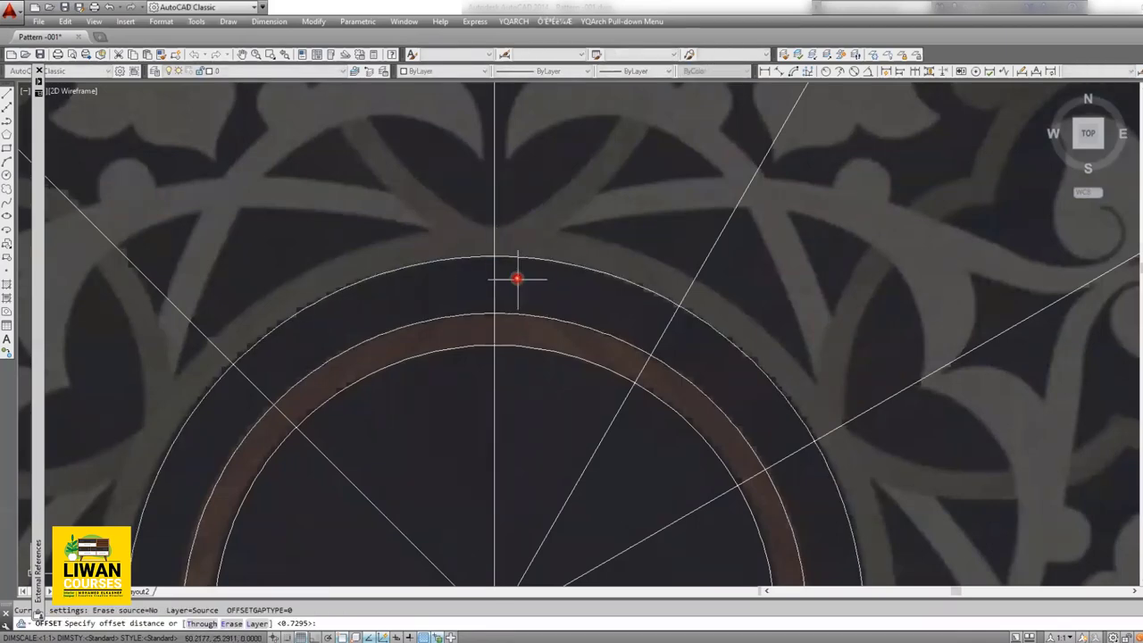
left_click(495, 257)
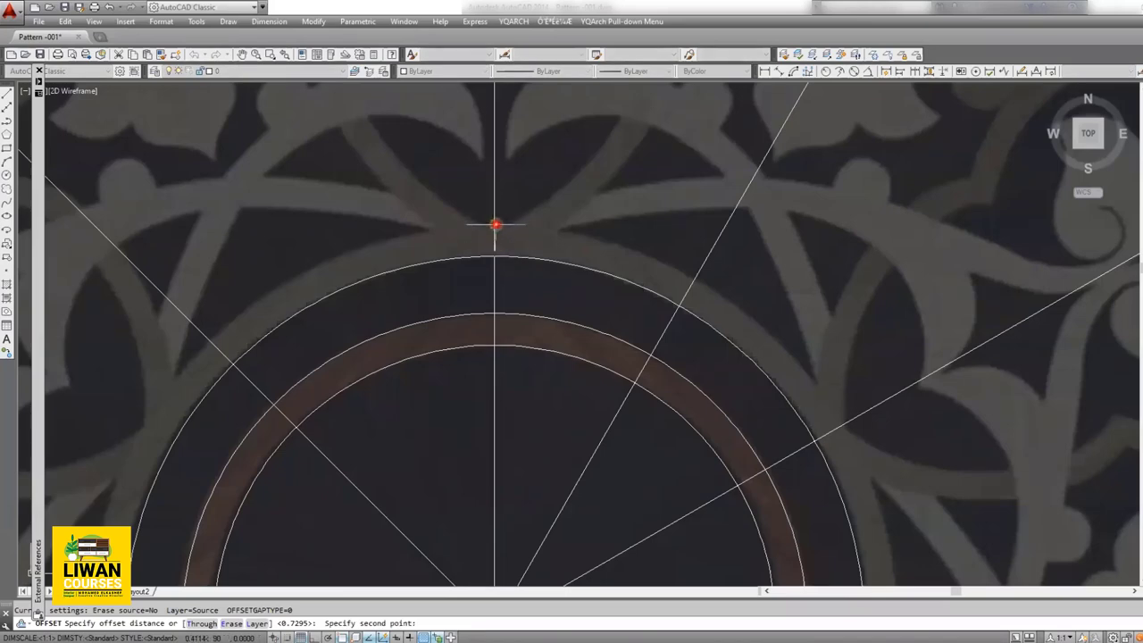
left_click(491, 226)
left_click(493, 257)
left_click(493, 227)
scroll(495, 227, "down", 5)
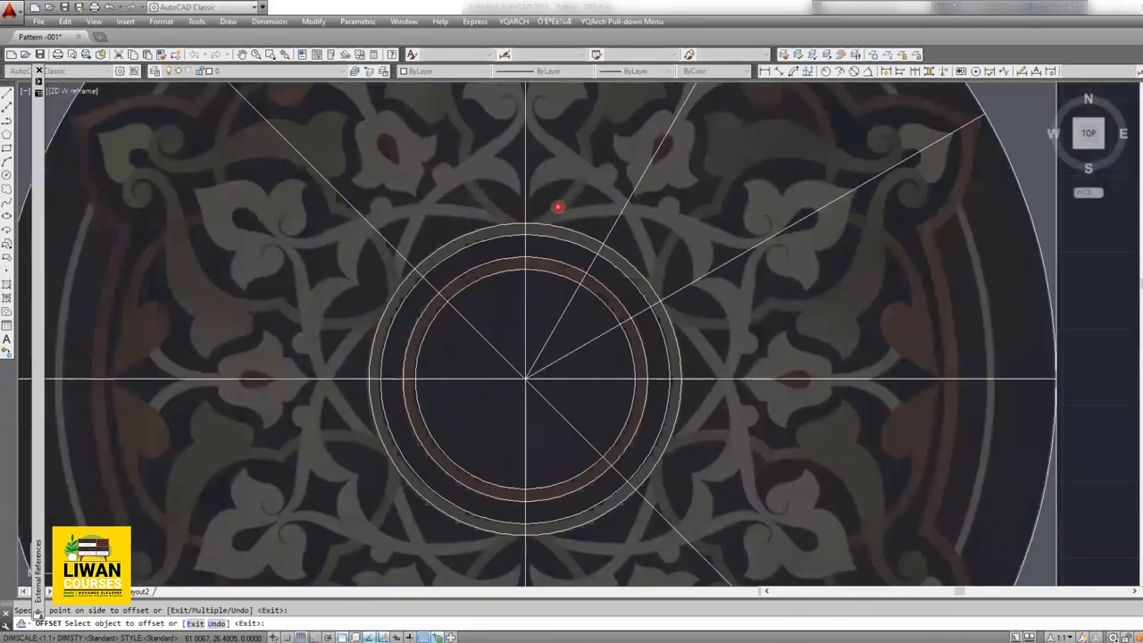
middle_click_drag(556, 209, 559, 335)
key("Escape")
left_click(553, 346)
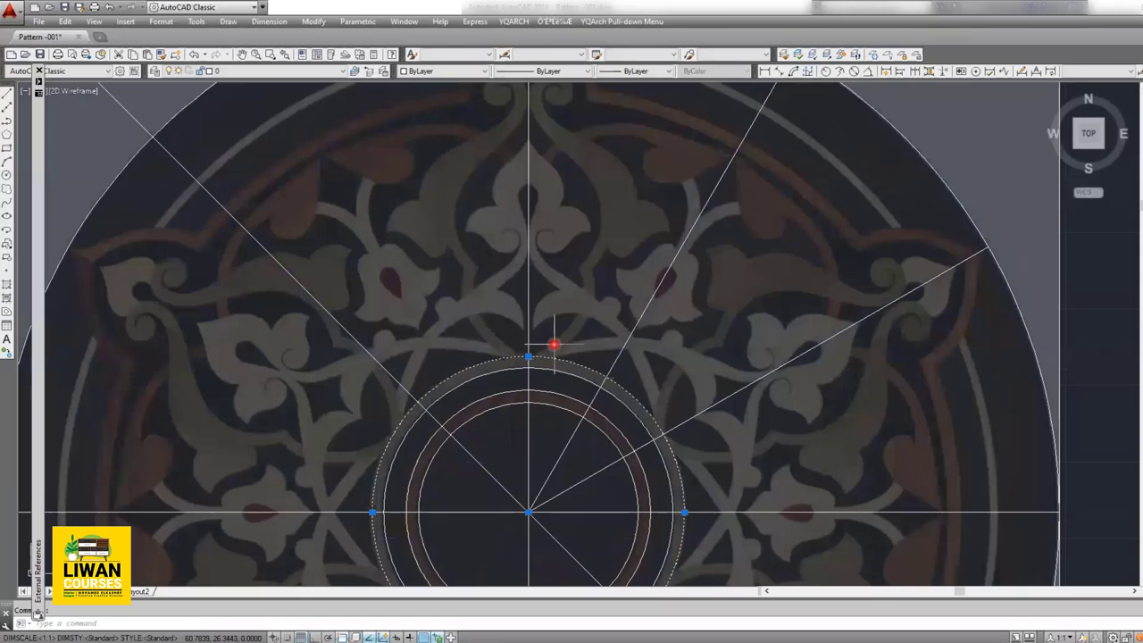
Step: Offset the outermost ring circle so the new arc passes through the top flower motif's centre
key("Return")
left_click(528, 350)
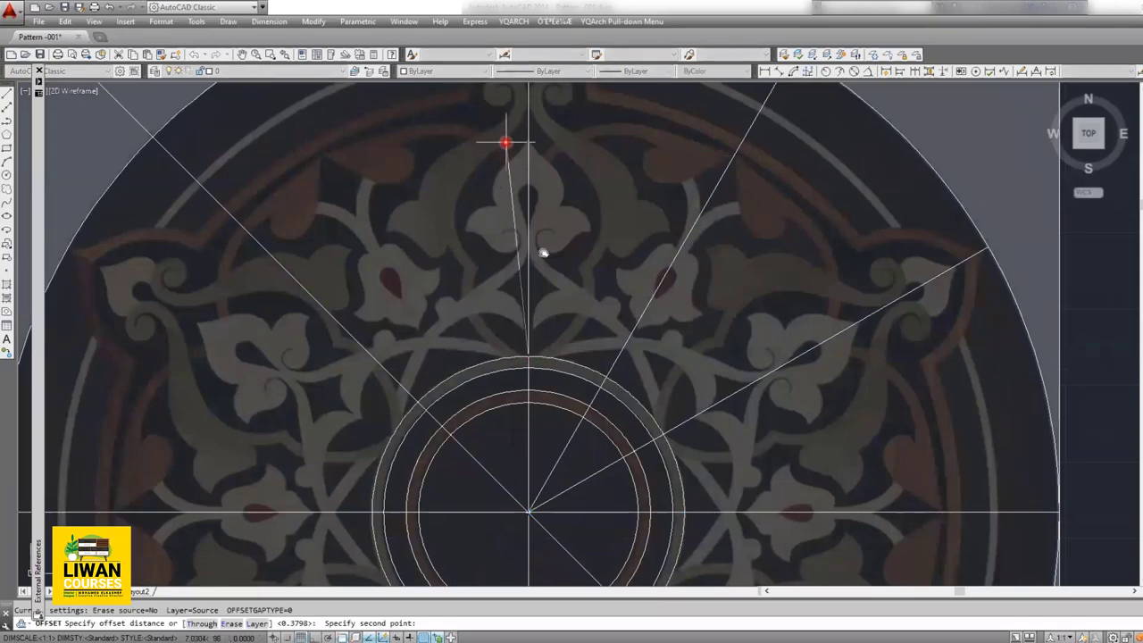
middle_click_drag(509, 137, 555, 284)
scroll(582, 224, "up", 2)
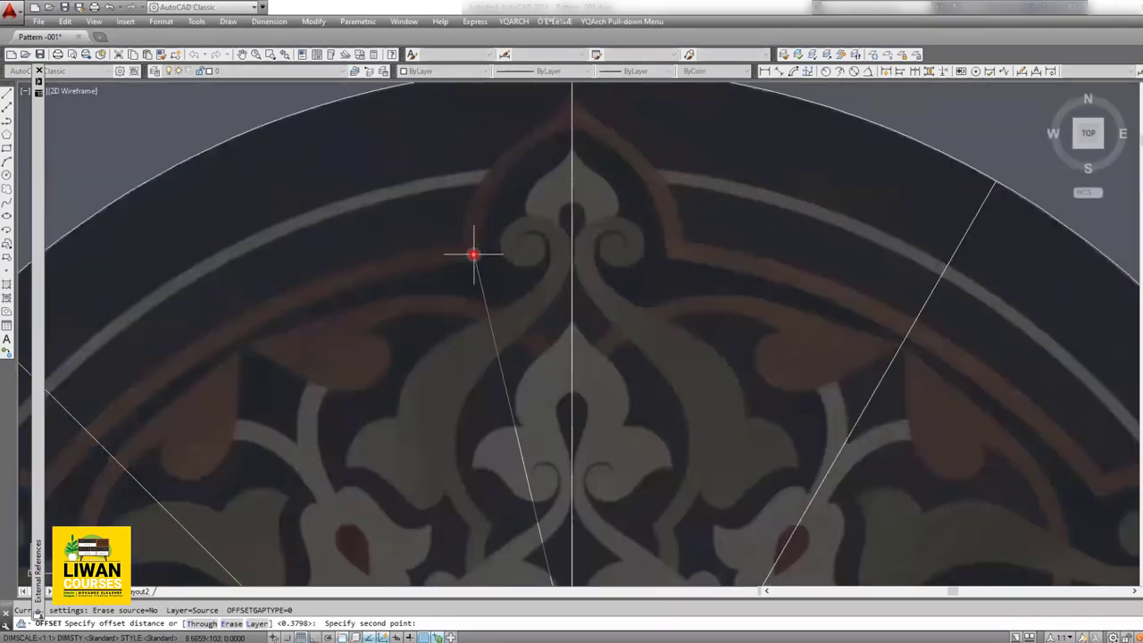
left_click(572, 253)
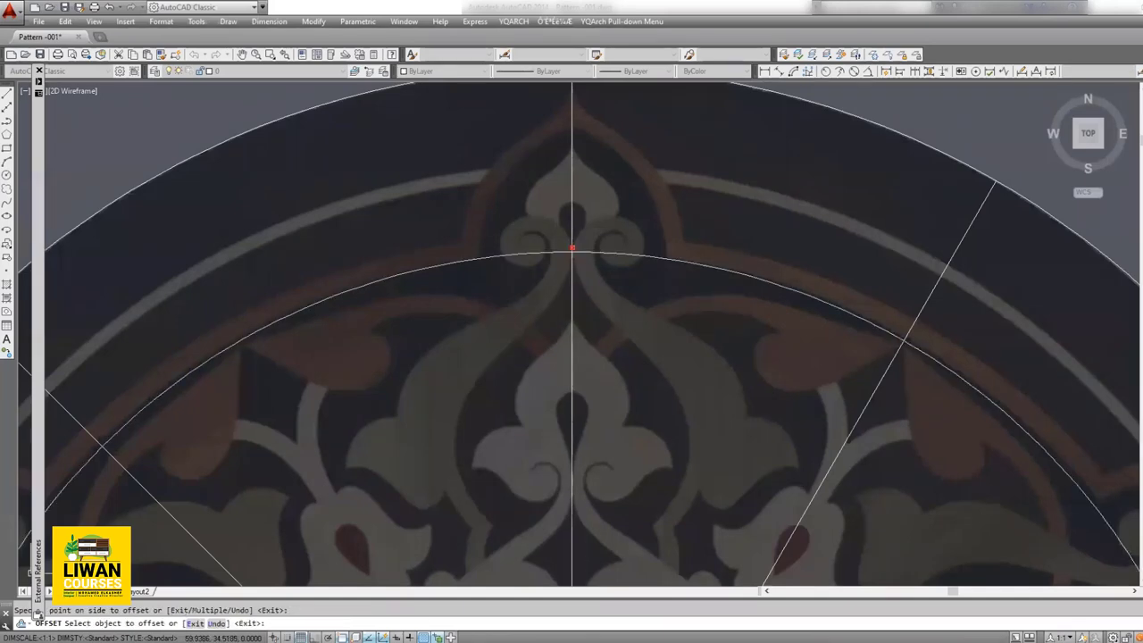
key("Escape")
left_click_drag(676, 239, 613, 271)
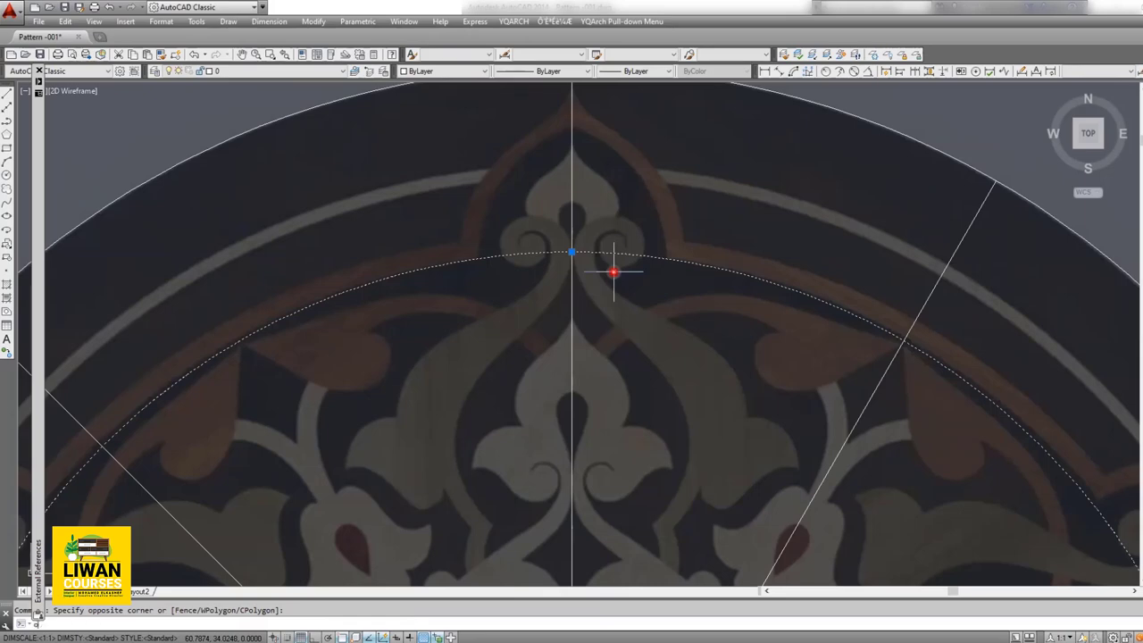
Step: Measure an offset distance above the new arc, then cancel without copying
key("Return")
left_click(572, 254)
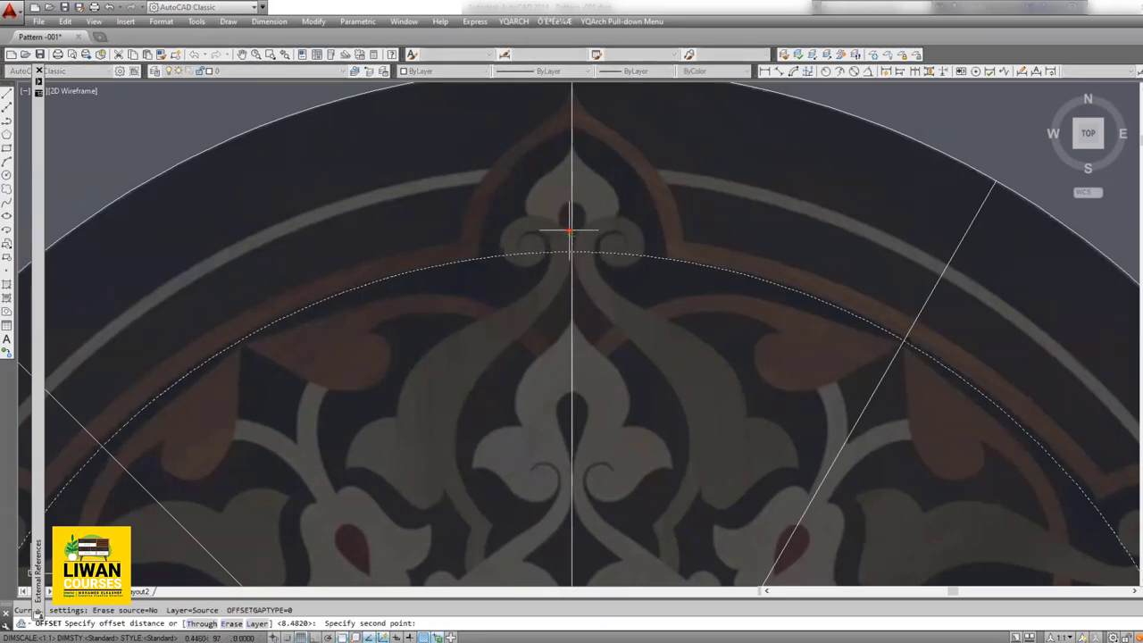
left_click(569, 232)
key("Escape")
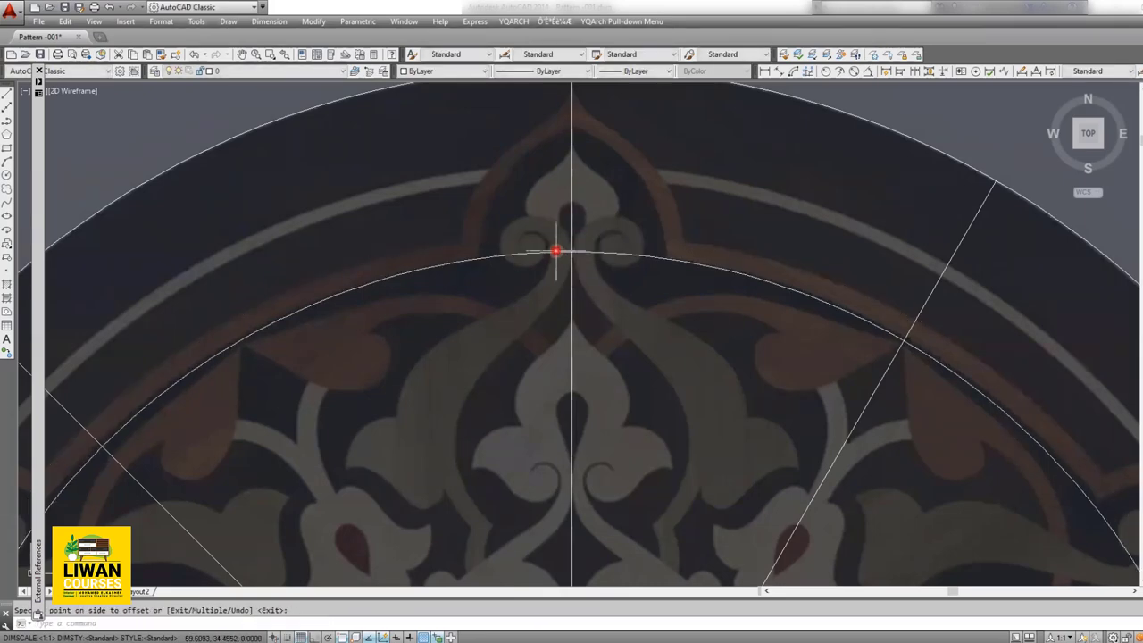
key("Escape")
Step: Offset the motif arc outward to the flower motif's edge
left_click(536, 251)
type("o")
key("Return")
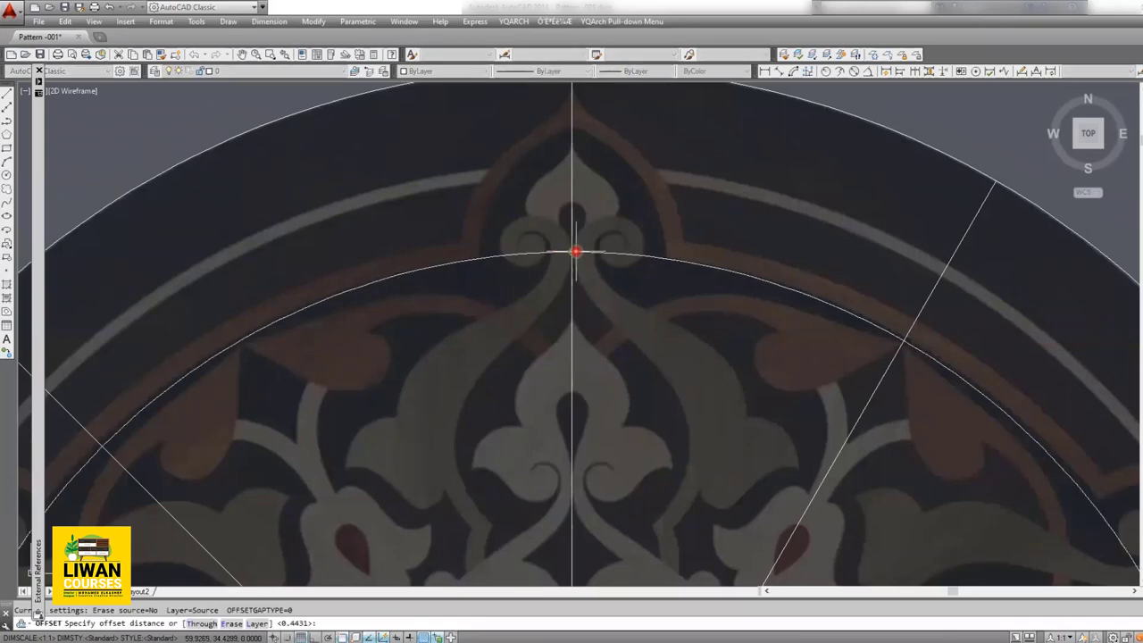
left_click(570, 252)
left_click(568, 232)
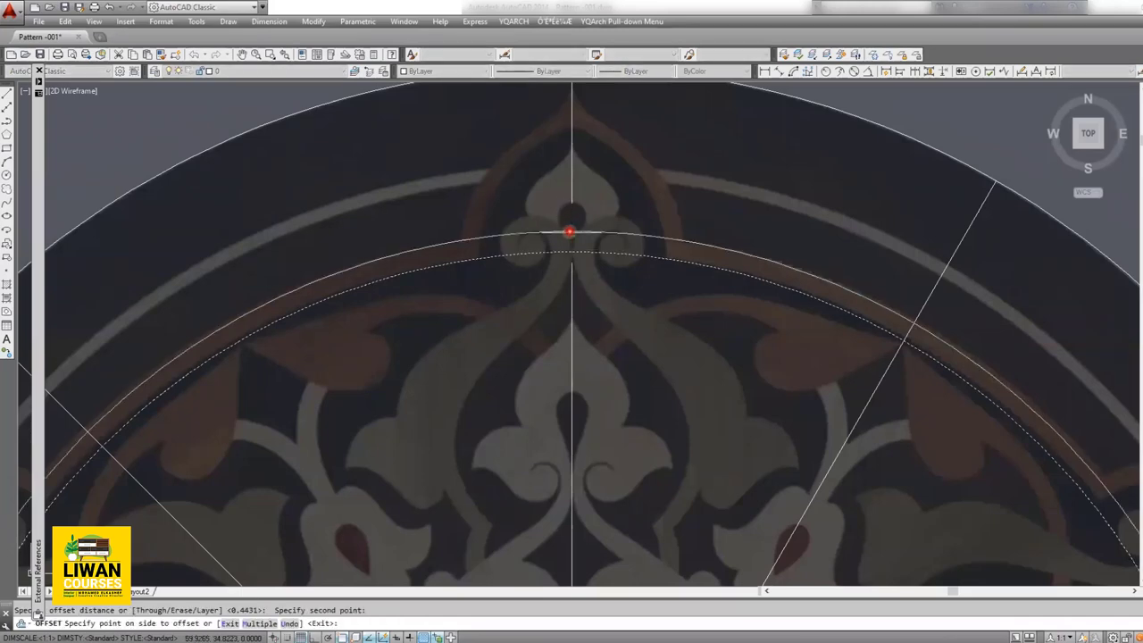
left_click(567, 234)
scroll(616, 232, "down", 2)
key("Escape")
Step: Offset the arc below the ornament outward toward the ornament tip
left_click(628, 233)
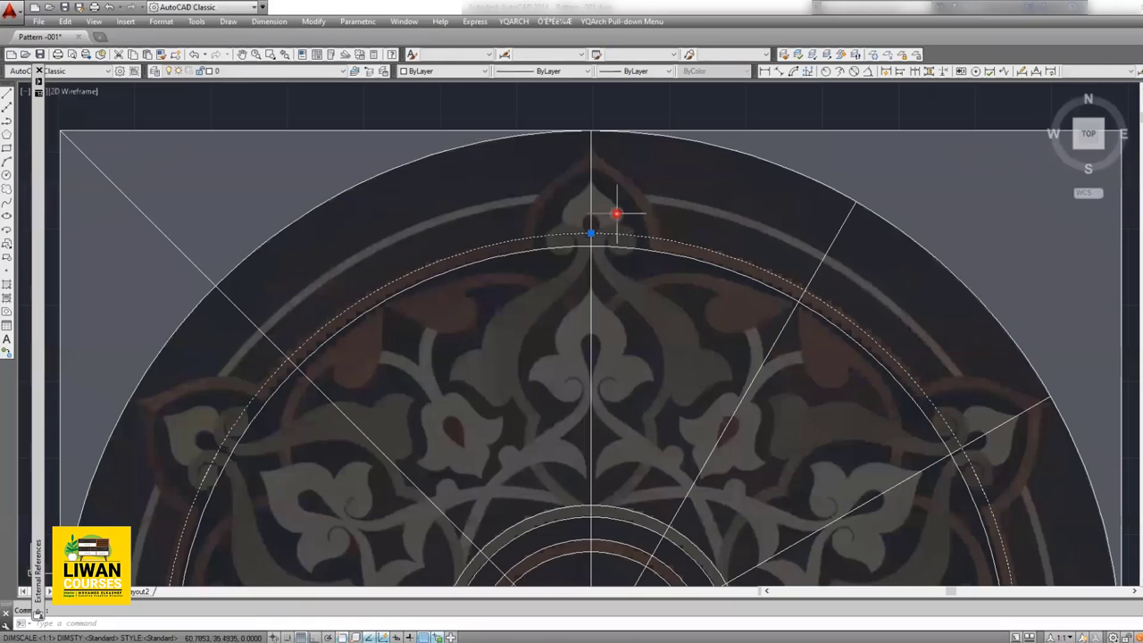
type("o")
key("Return")
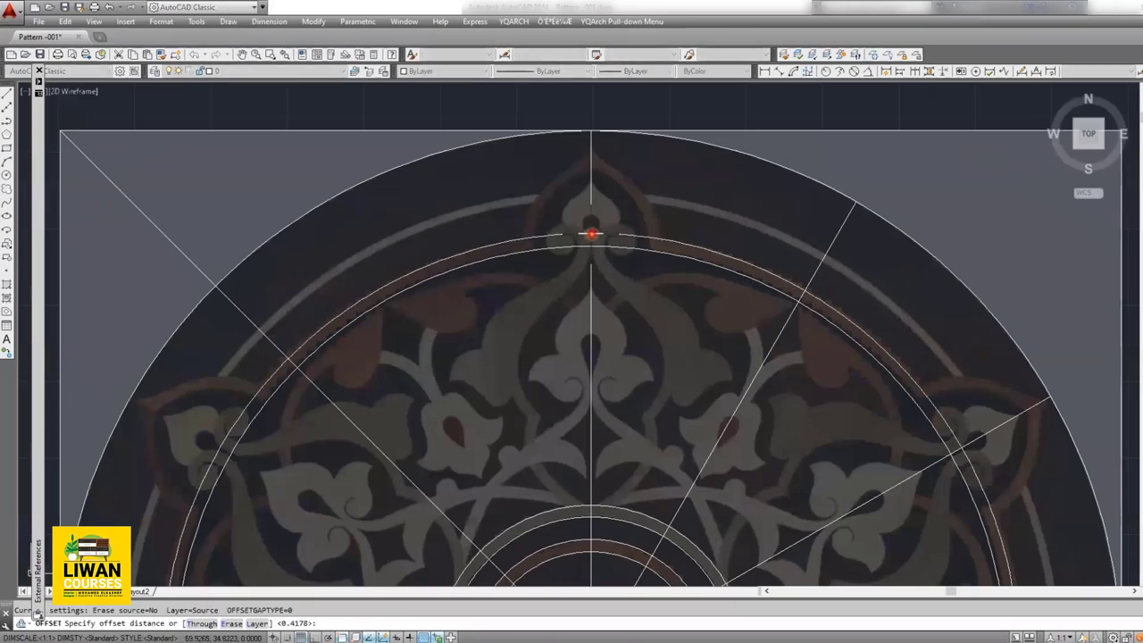
left_click(588, 235)
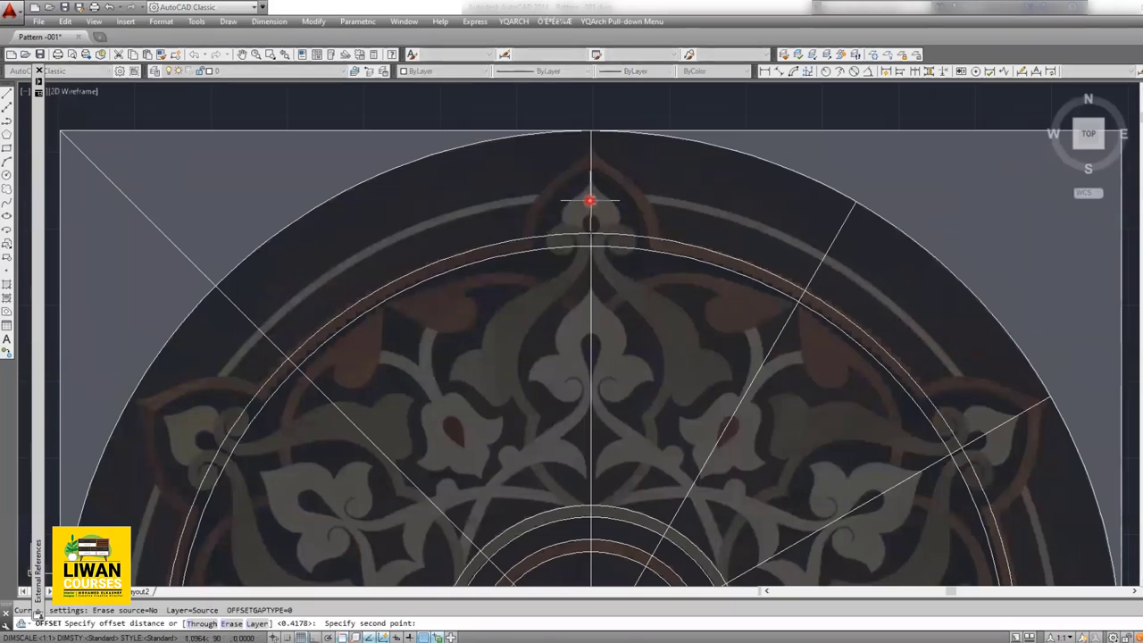
left_click(590, 197)
key("Escape")
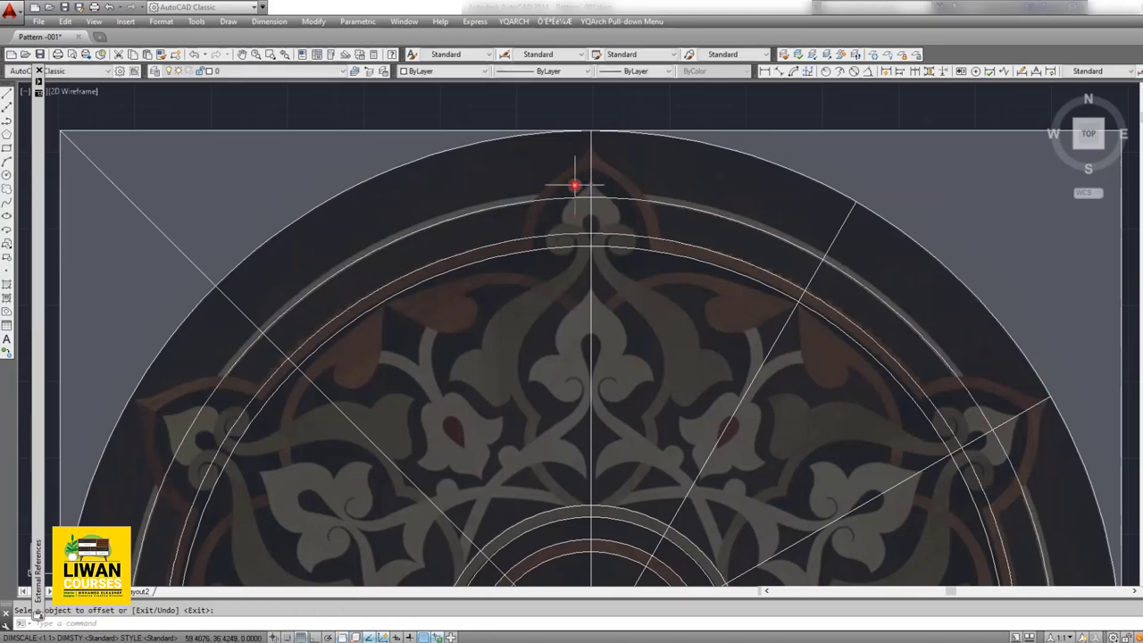
left_click(577, 196)
left_click(560, 211)
key("Escape")
Step: Begin another offset, measuring the distance to the ornament's top point
type("o")
key("Return")
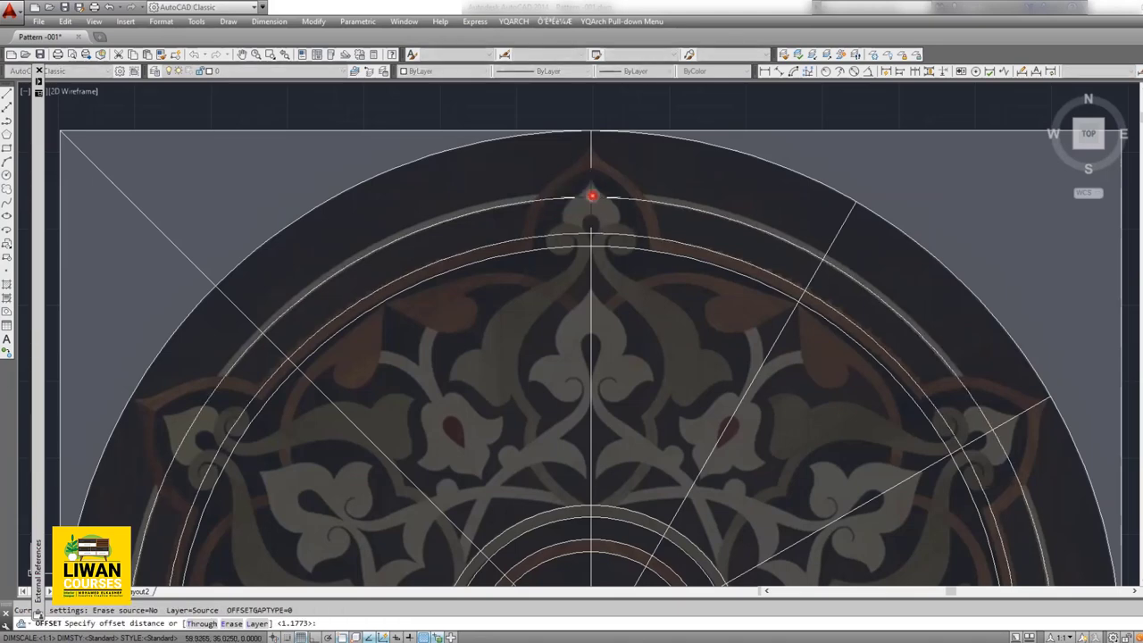
left_click(591, 191)
scroll(589, 189, "up", 2)
left_click(588, 189)
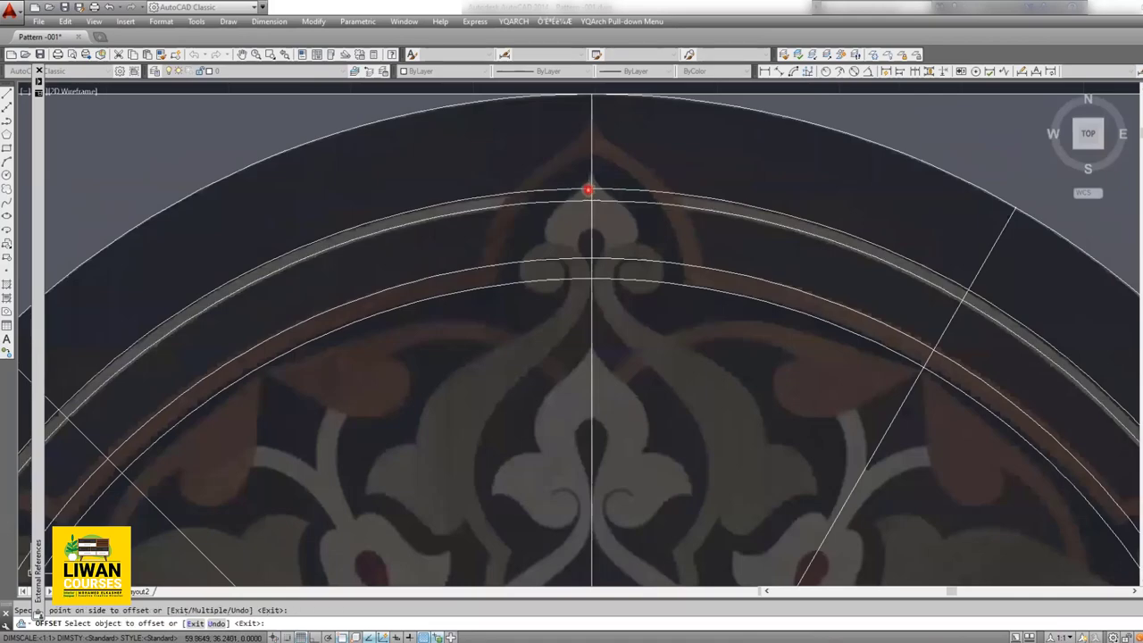
scroll(530, 222, "down", 5)
scroll(509, 266, "down", 2)
scroll(509, 266, "up", 4)
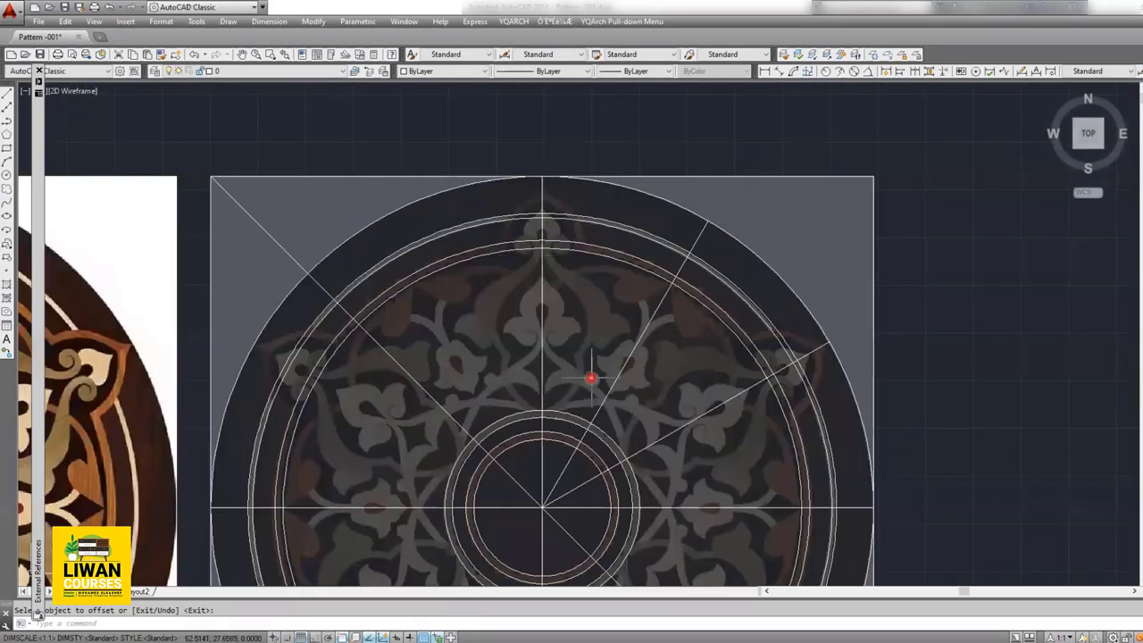
scroll(616, 340, "down", 2)
scroll(631, 319, "down", 2)
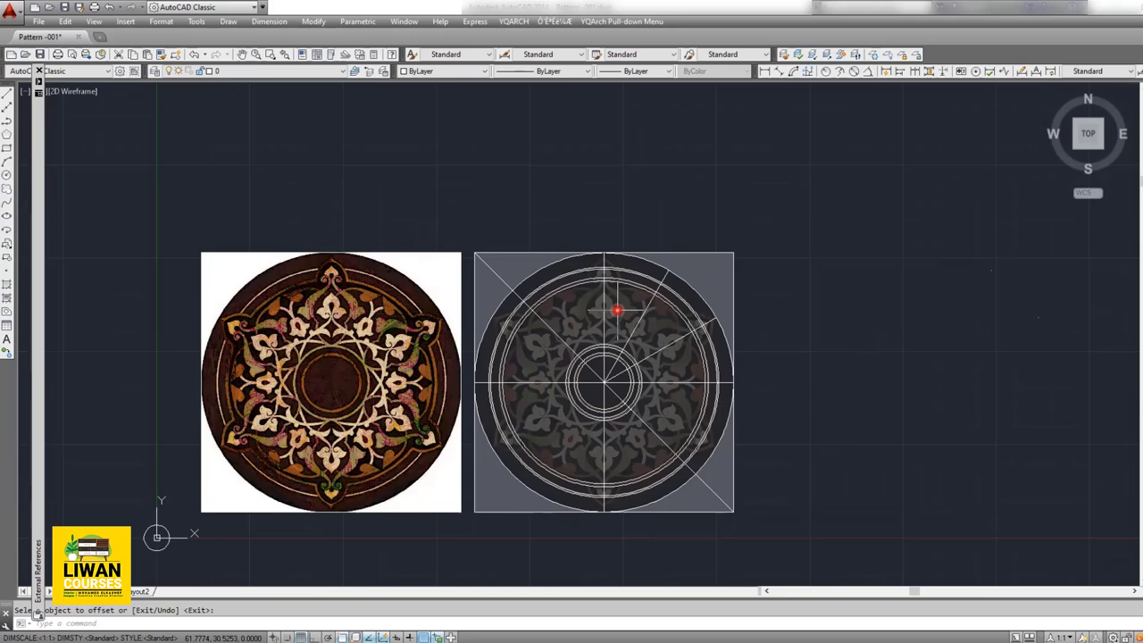
scroll(616, 310, "up", 2)
scroll(616, 310, "up", 2)
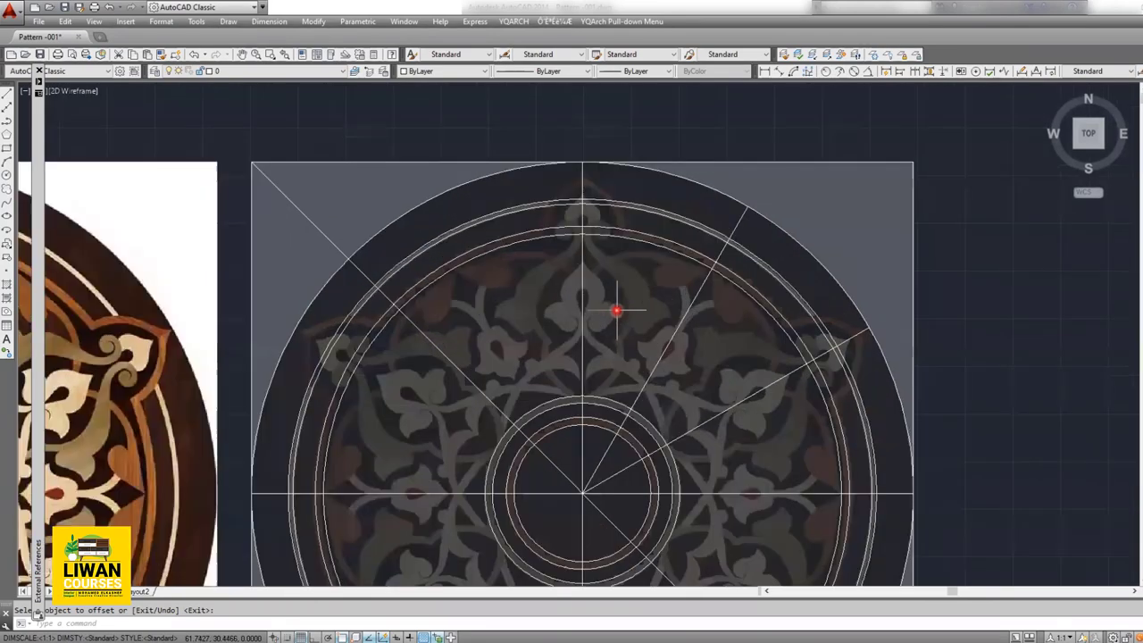
middle_click_drag(615, 304, 566, 258)
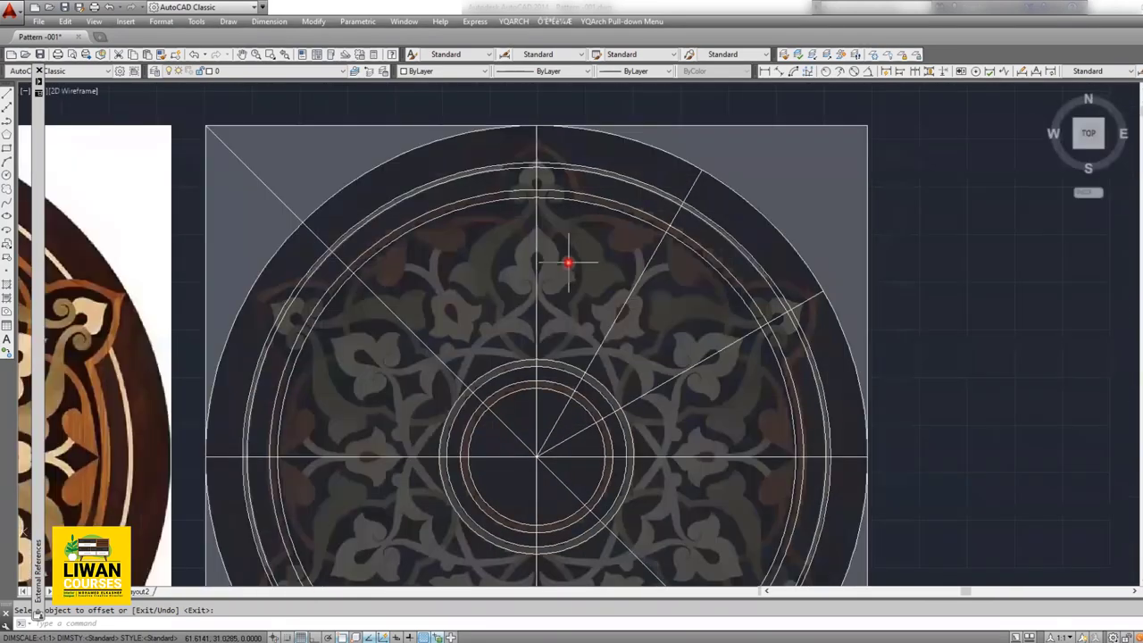
scroll(550, 194, "up", 2)
scroll(530, 174, "down", 2)
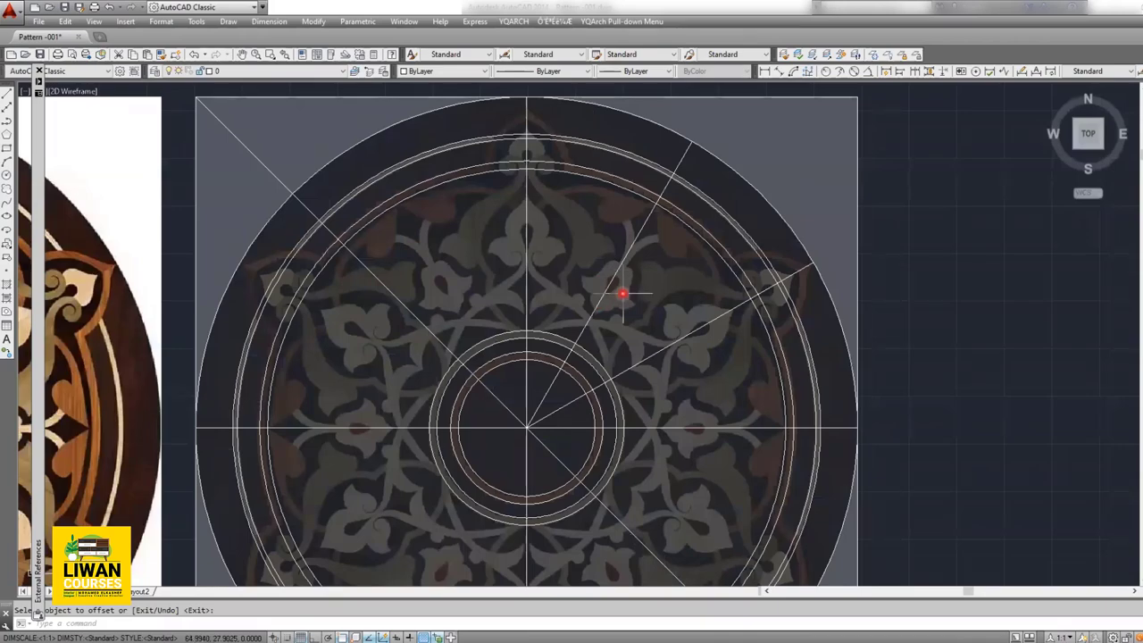
scroll(566, 173, "down", 2)
middle_click_drag(566, 174, 599, 222)
scroll(599, 224, "up", 4)
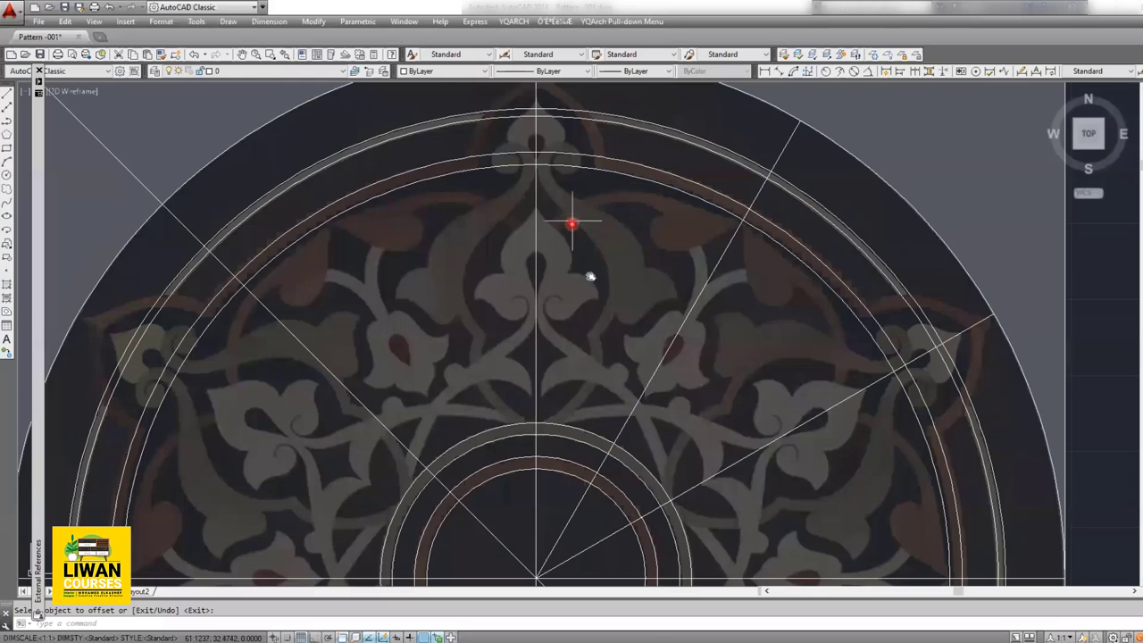
middle_click_drag(571, 225, 593, 283)
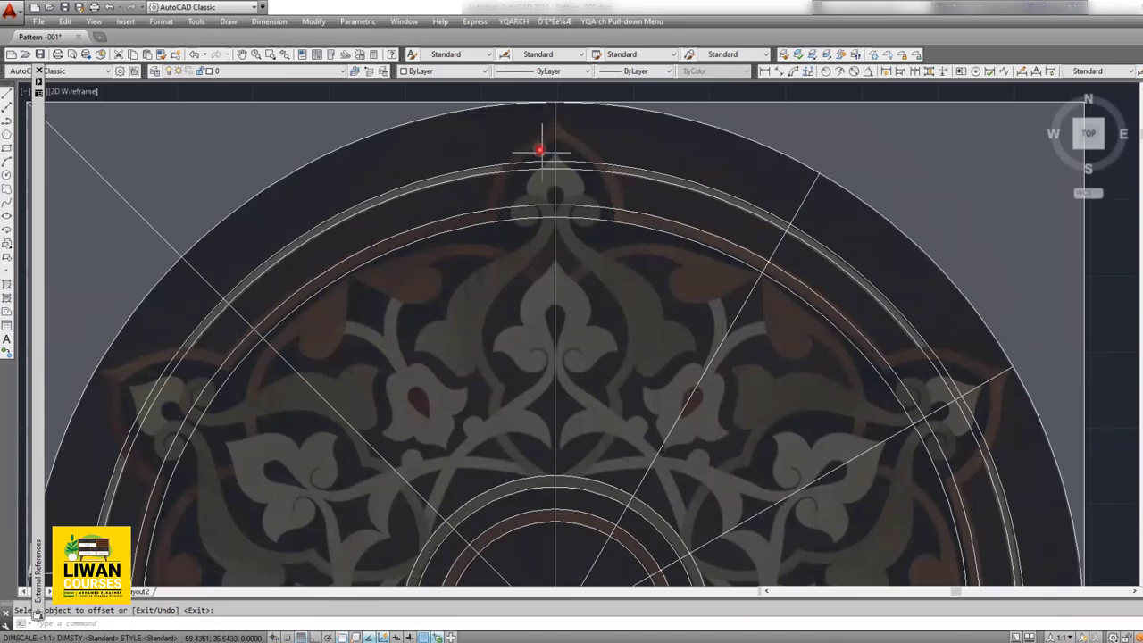
middle_click_drag(551, 173, 612, 258)
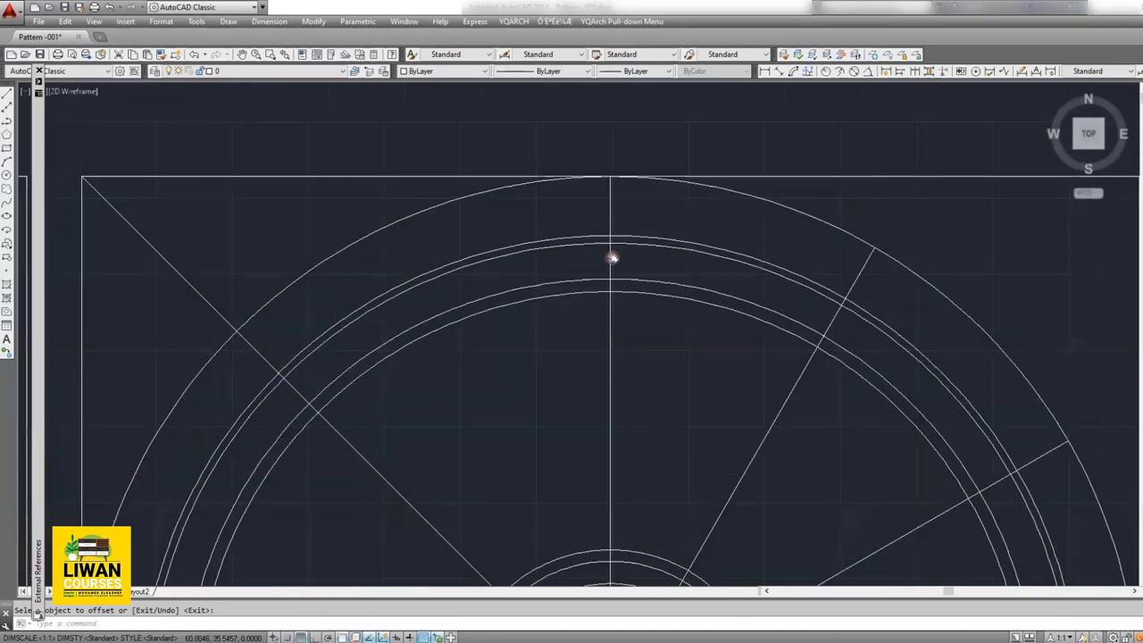
scroll(616, 241, "up", 2)
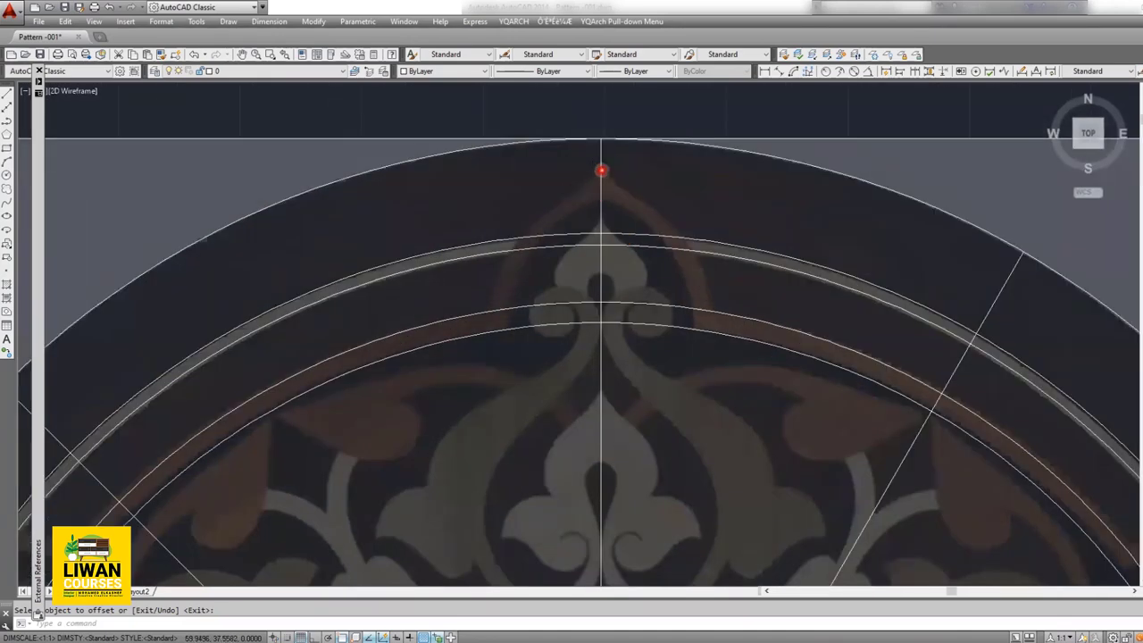
scroll(602, 171, "up", 3)
scroll(630, 191, "down", 2)
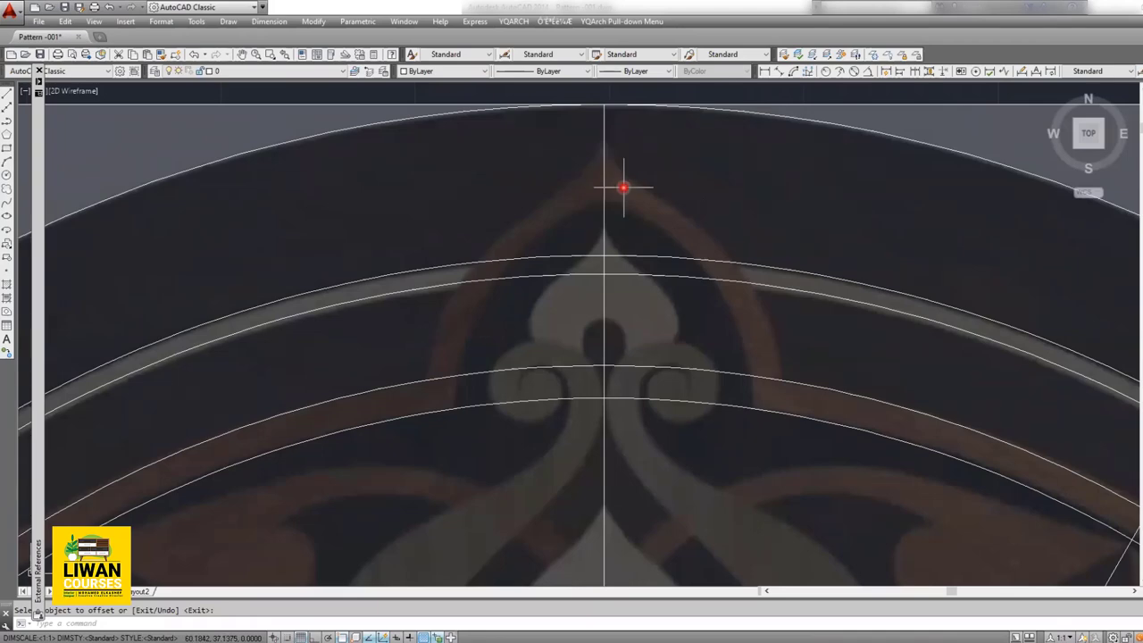
middle_click_drag(556, 273, 507, 241)
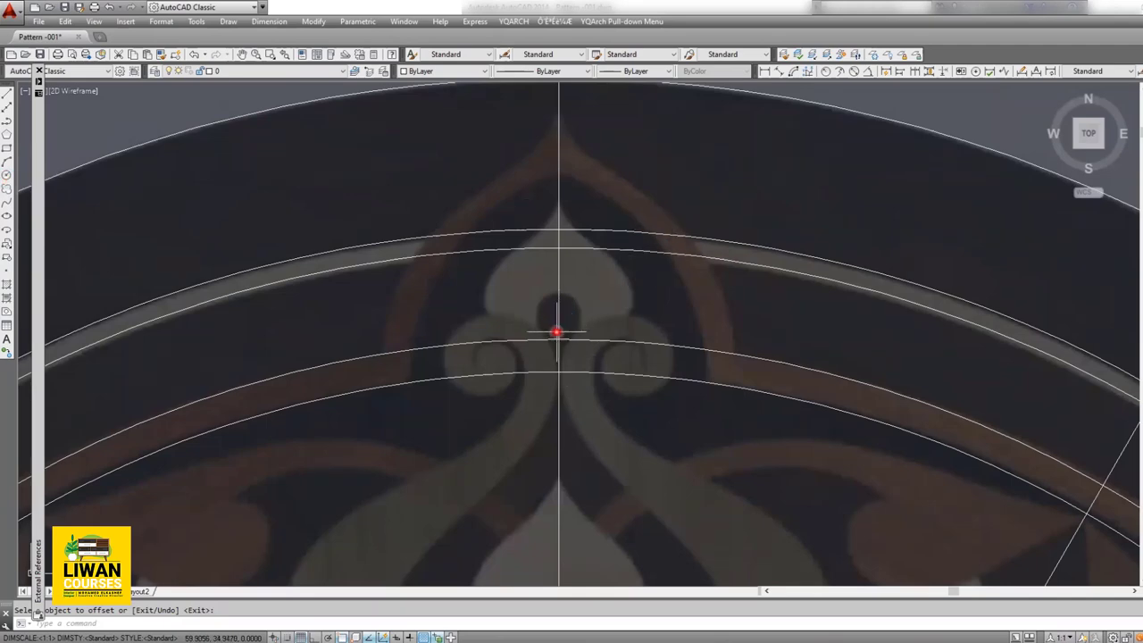
Step: Draw a large circle centred on the ornament's left curl, reaching the outer band arc
left_click(6, 175)
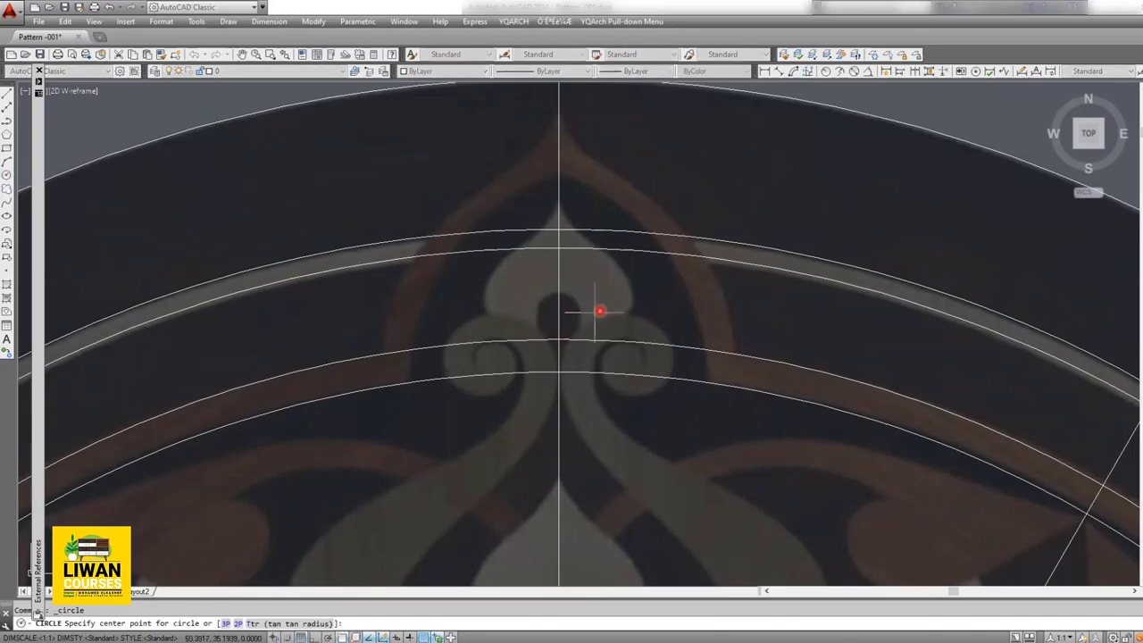
left_click(559, 320)
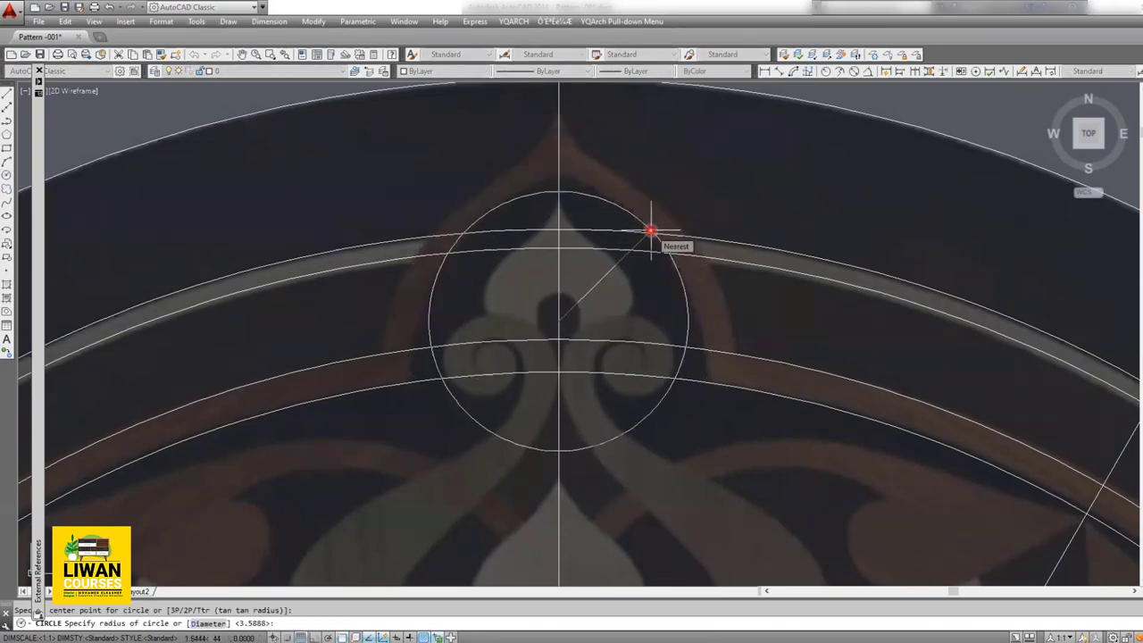
key("Escape")
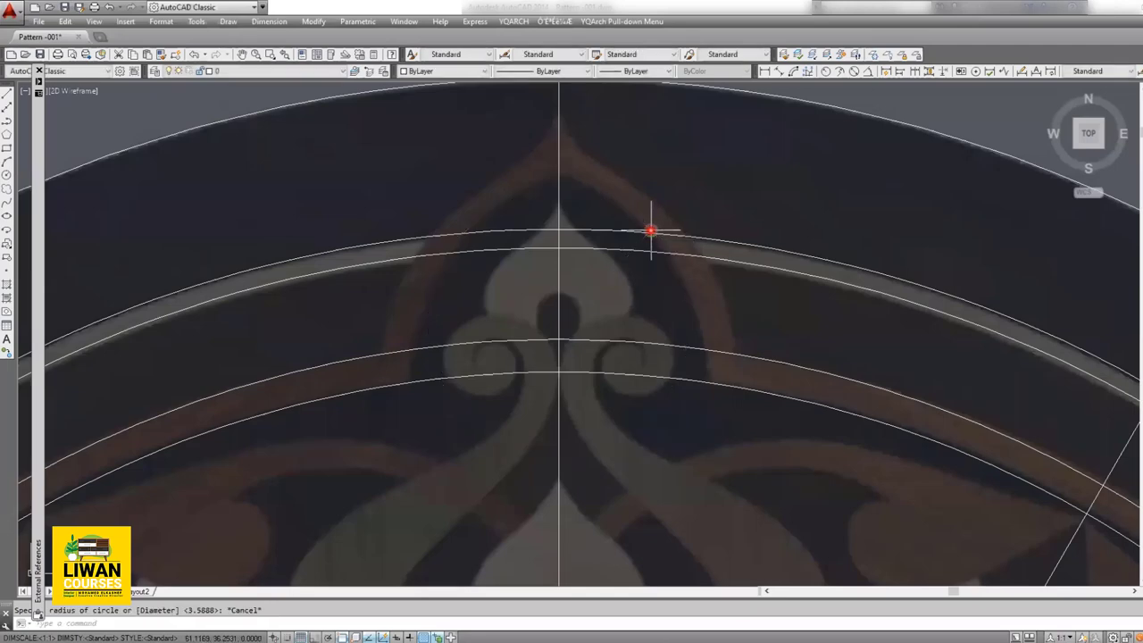
left_click(7, 175)
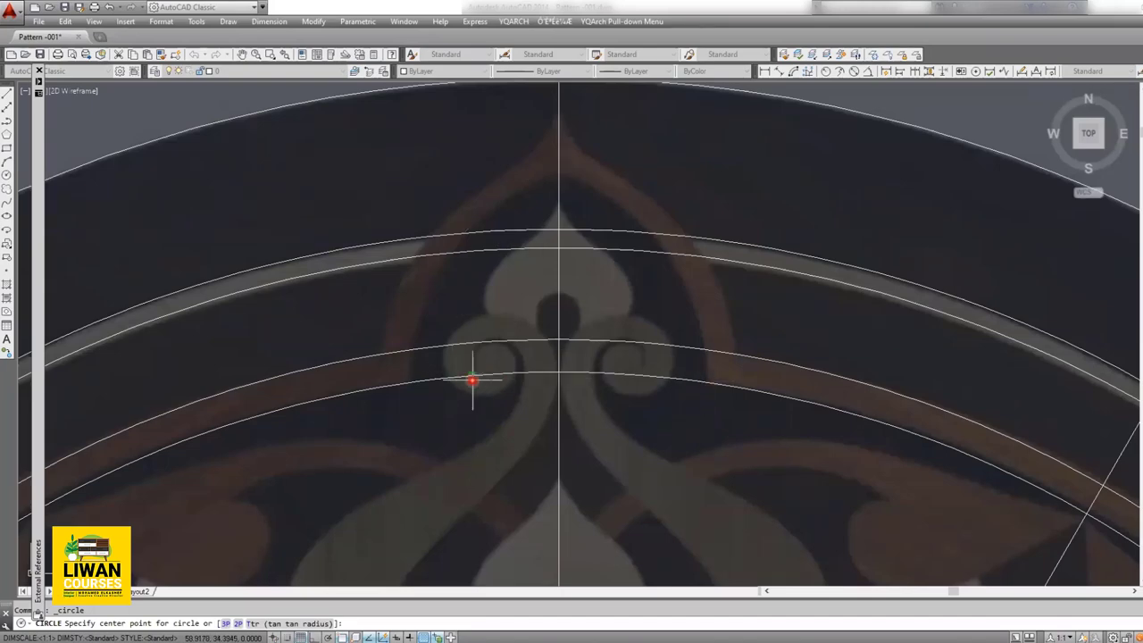
left_click(472, 374)
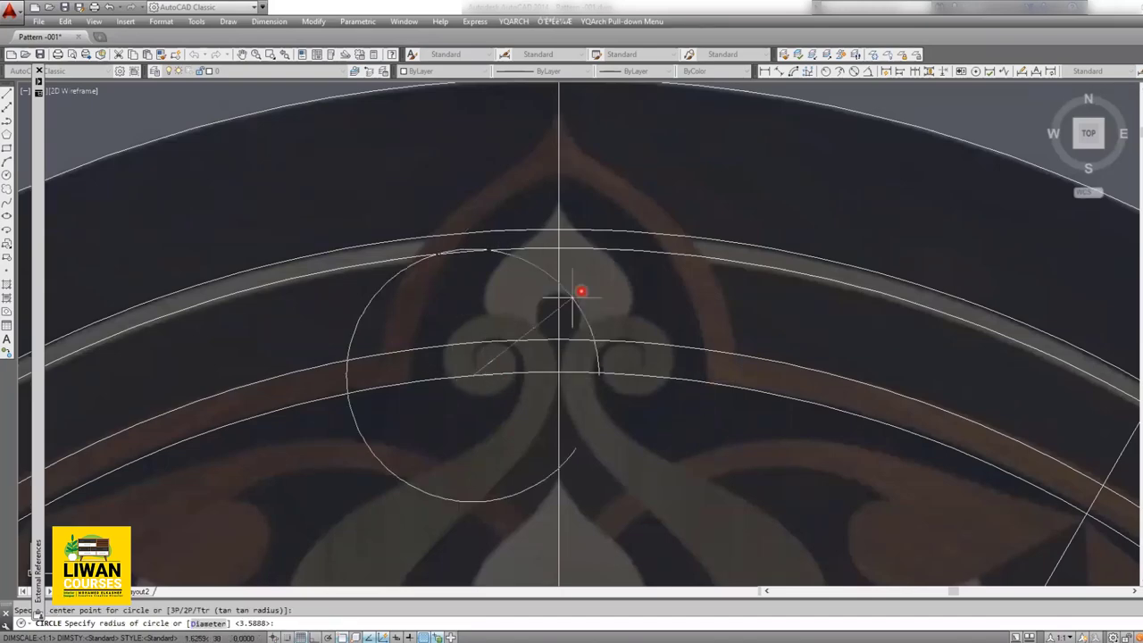
left_click(665, 254)
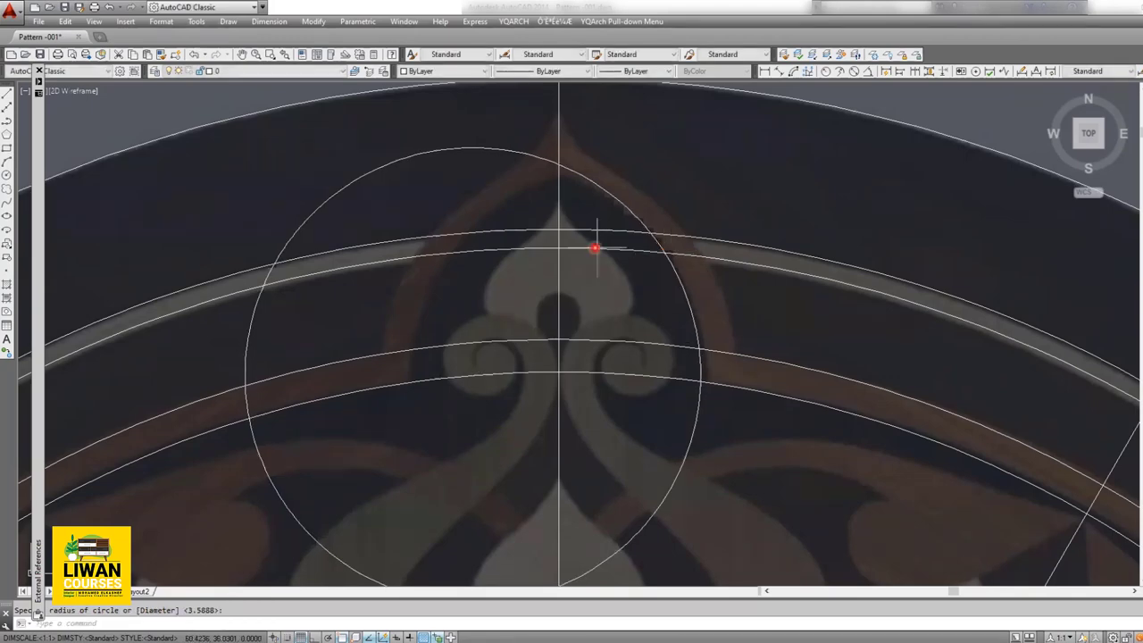
Step: Move the new large circle slightly so it sits on the brown arch band
middle_click_drag(467, 421, 477, 365)
left_click(454, 403)
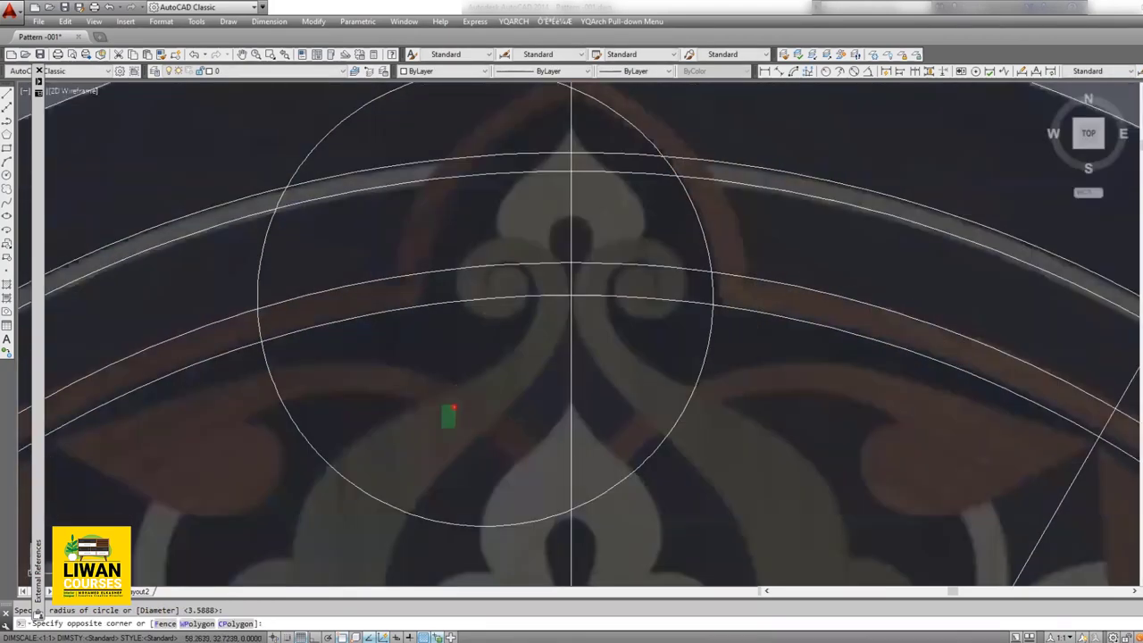
left_click(344, 548)
type("m")
key("Return")
left_click(423, 426)
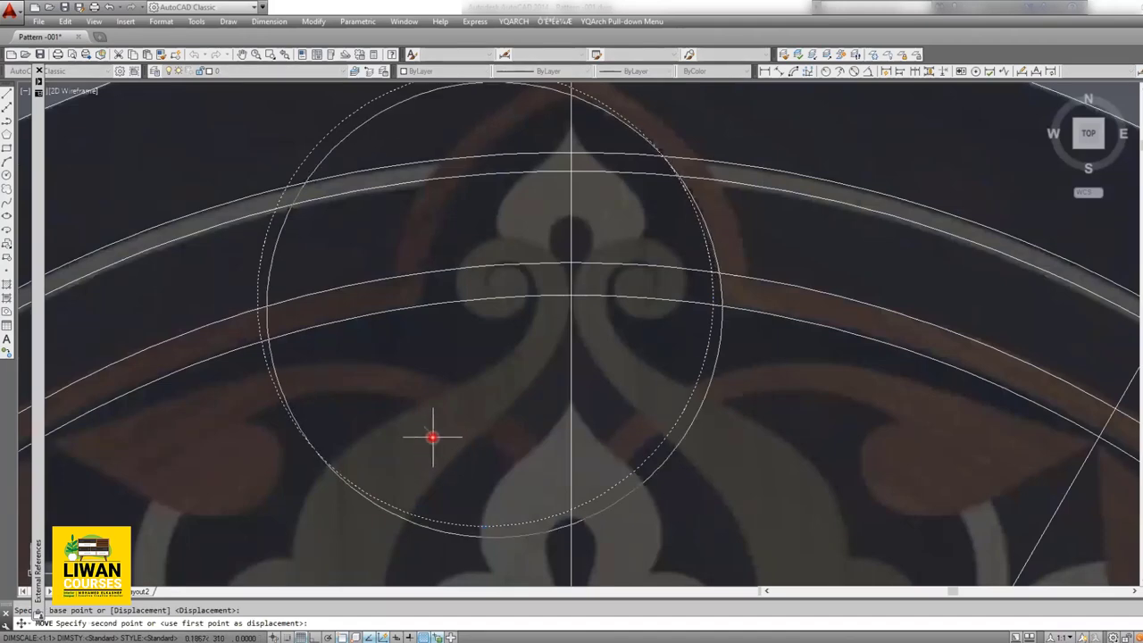
left_click(433, 437)
Step: Offset the large arch circle inward by a picked distance to trace the band's inner edge
middle_click_drag(490, 393, 450, 452)
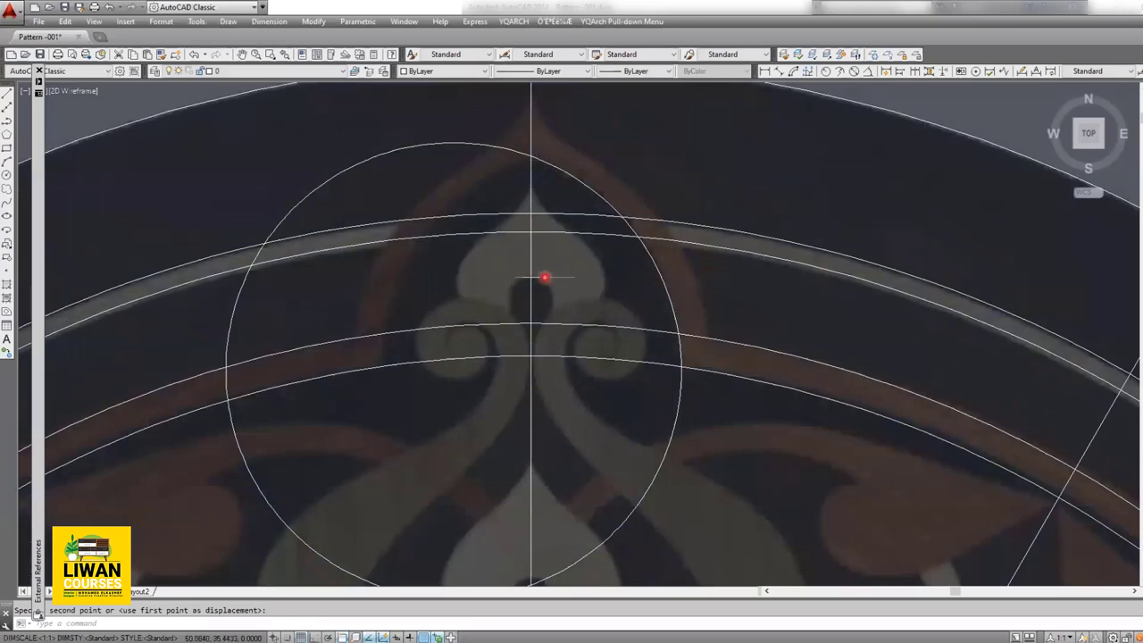
scroll(517, 254, "down", 5)
scroll(500, 277, "up", 4)
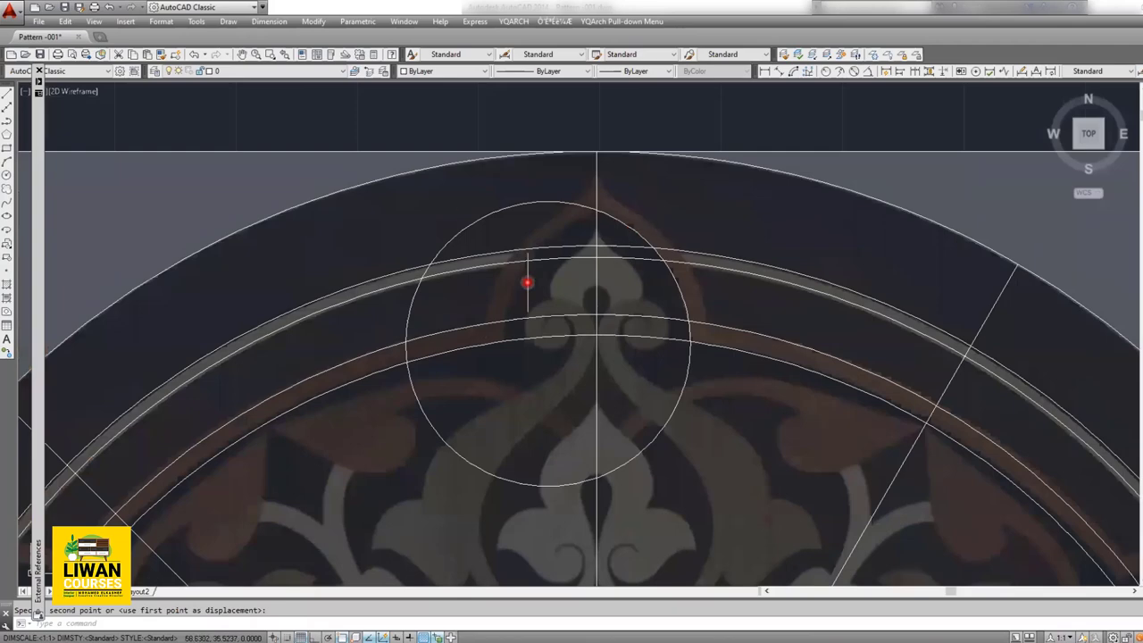
left_click(542, 281)
scroll(581, 259, "up", 2)
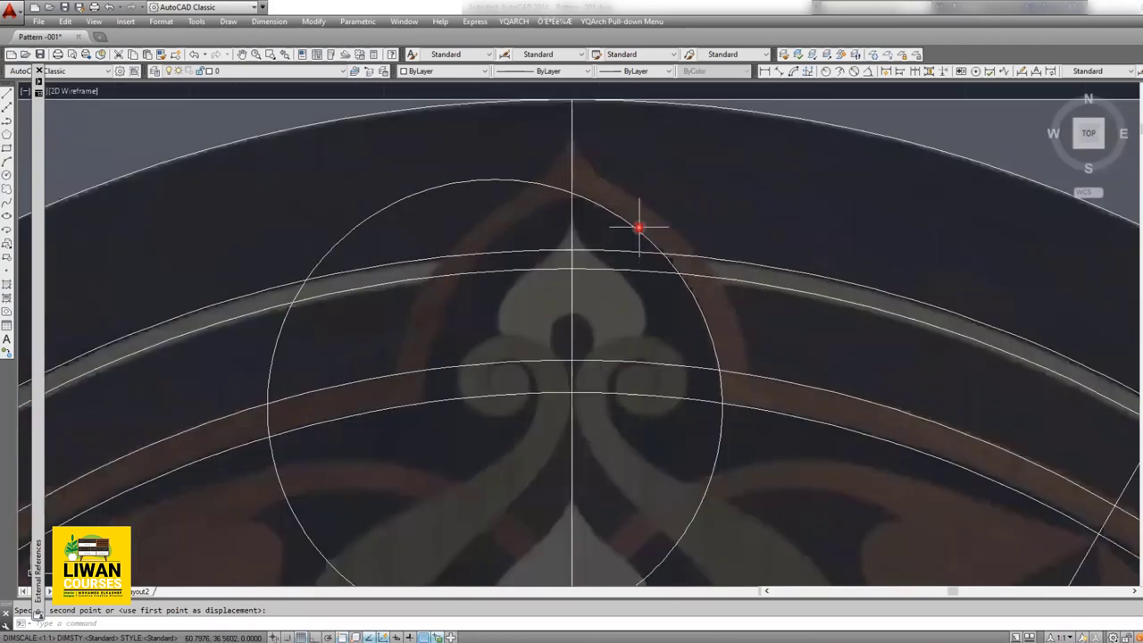
left_click(638, 224)
left_click(620, 235)
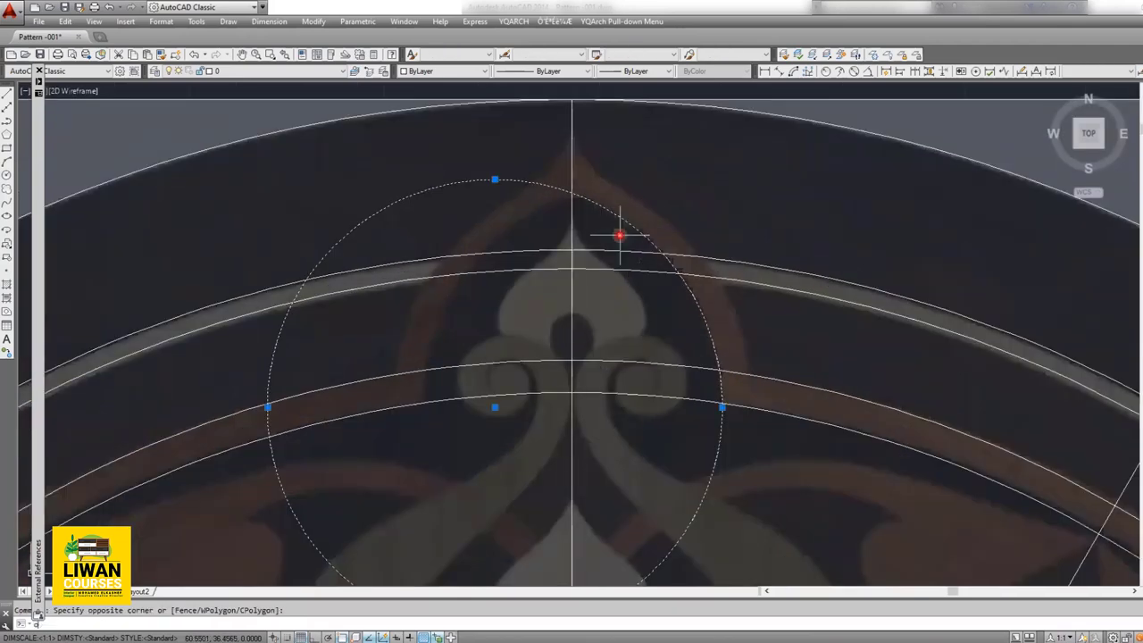
type("o")
key("Return")
scroll(645, 237, "up", 2)
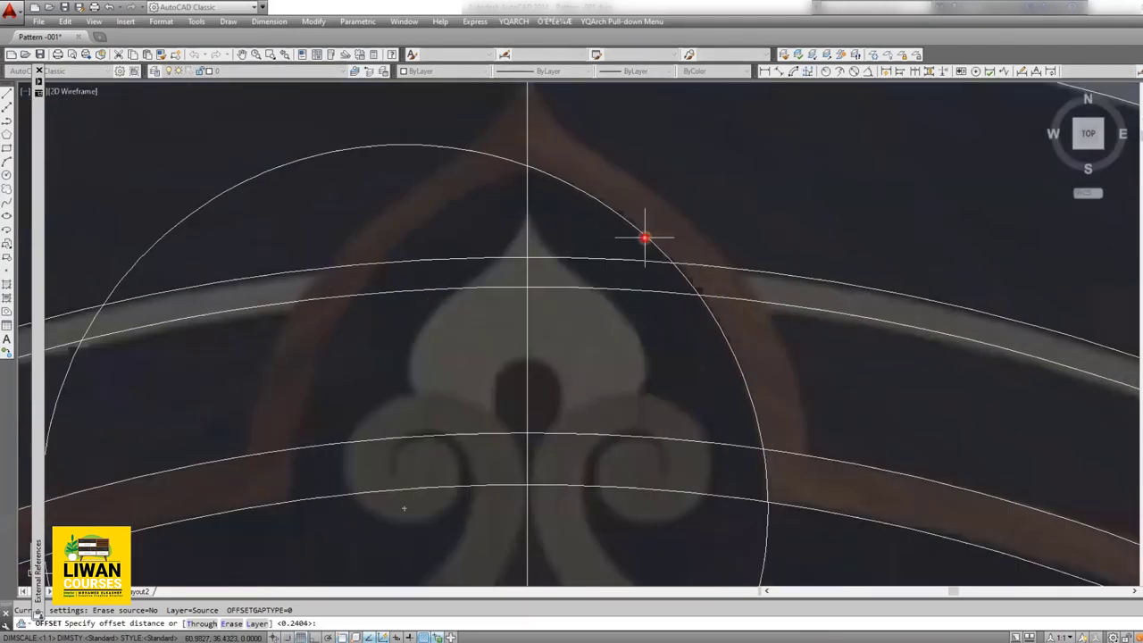
left_click(650, 239)
left_click(672, 211)
left_click(665, 240)
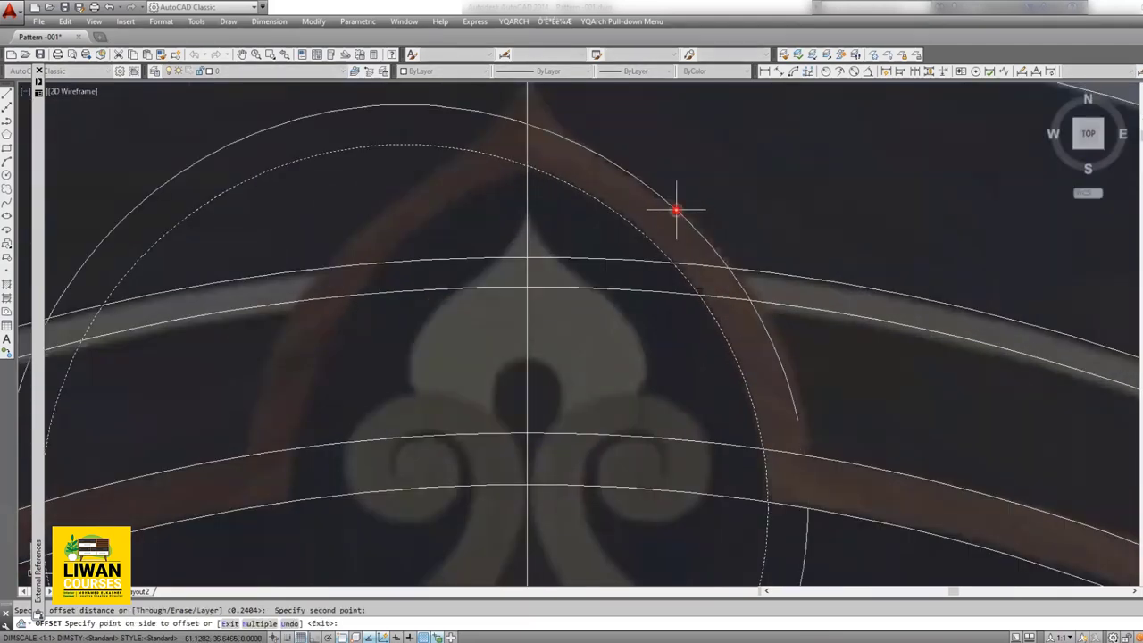
left_click(676, 209)
scroll(566, 301, "down", 2)
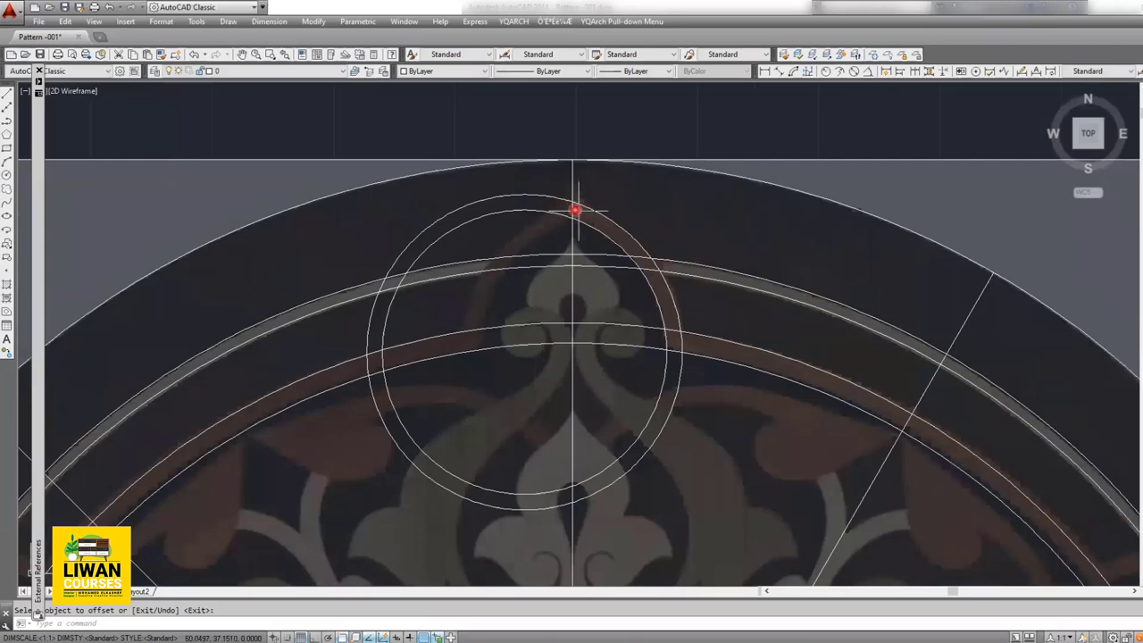
scroll(581, 268, "up", 2)
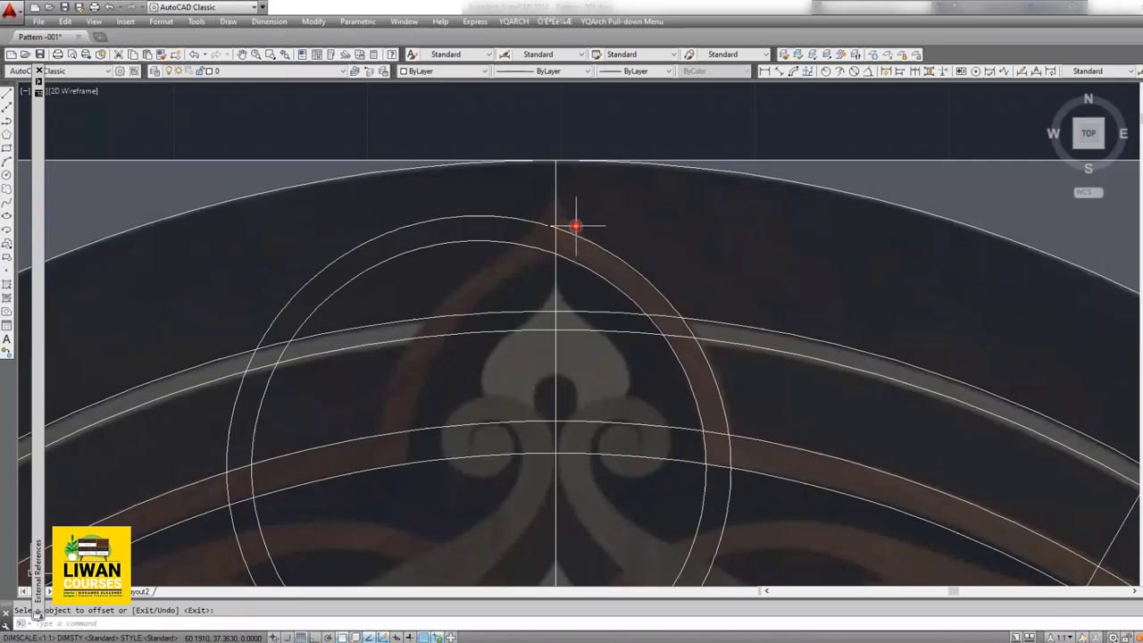
scroll(576, 225, "up", 4)
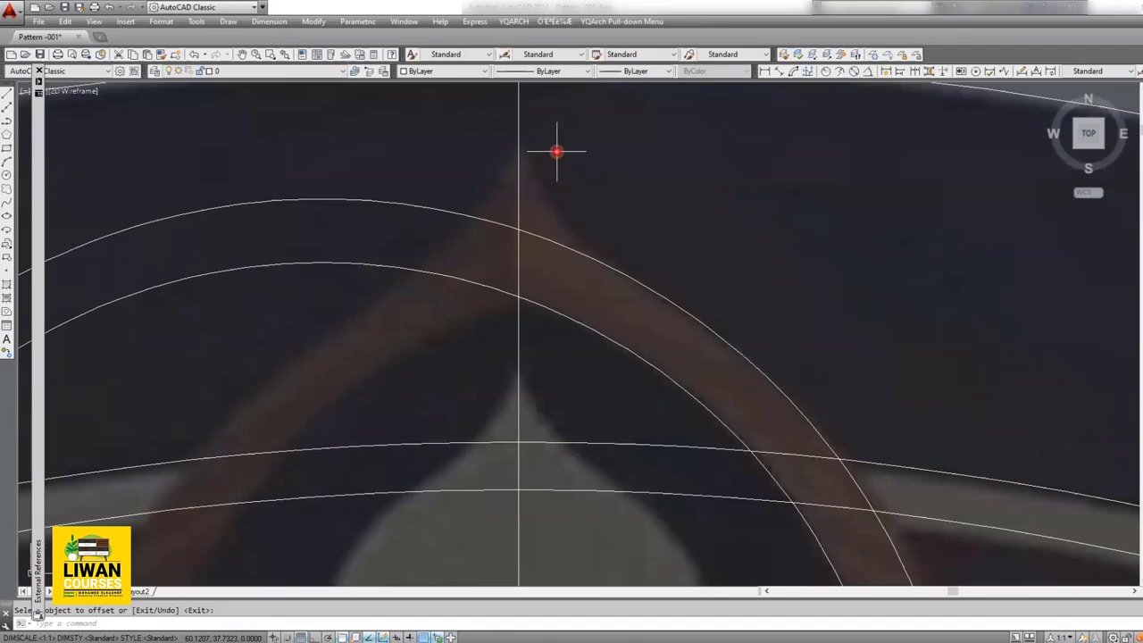
scroll(557, 155, "down", 2)
scroll(566, 188, "up", 1)
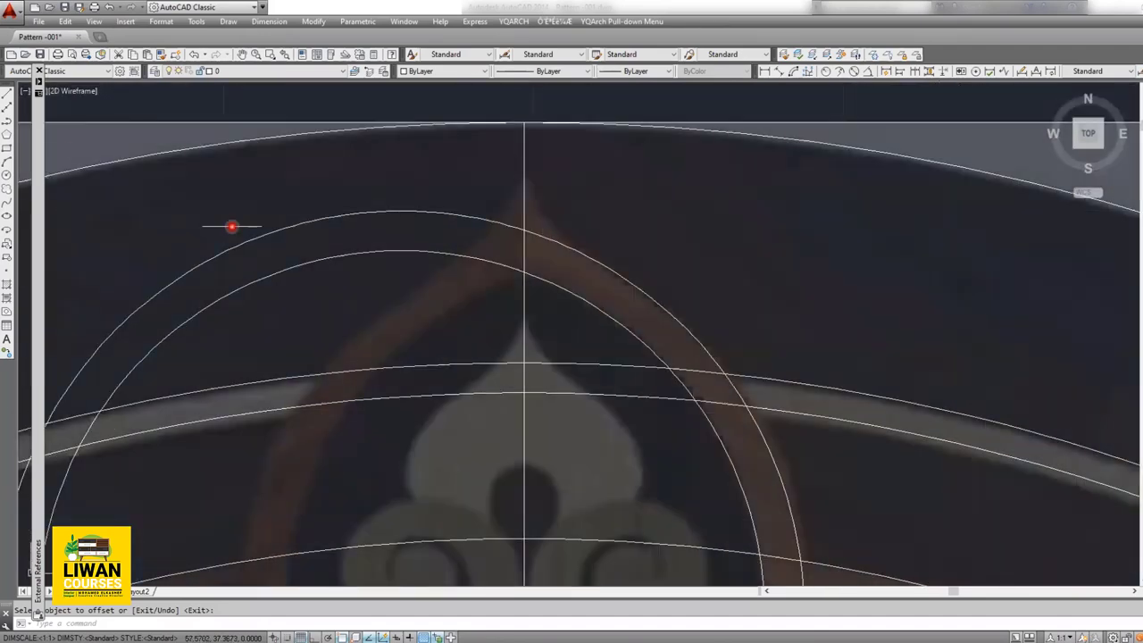
Step: Draw a small circle centred above the arch tip, sized to touch the arch, and select it
left_click(6, 174)
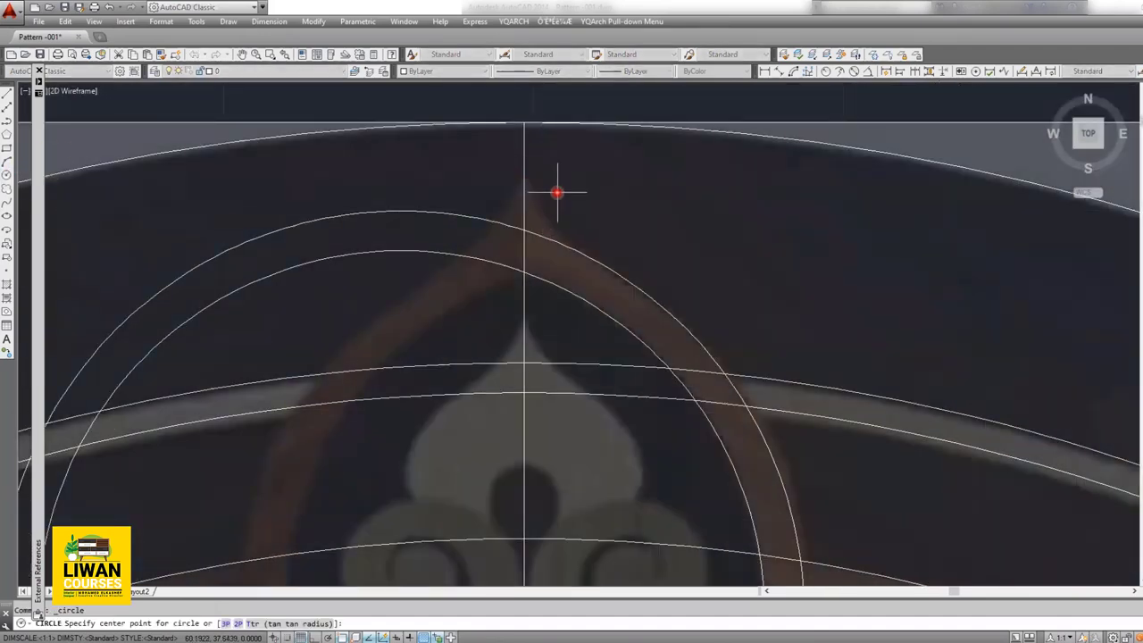
scroll(562, 196, "up", 2)
scroll(562, 196, "up", 1)
scroll(549, 193, "up", 1)
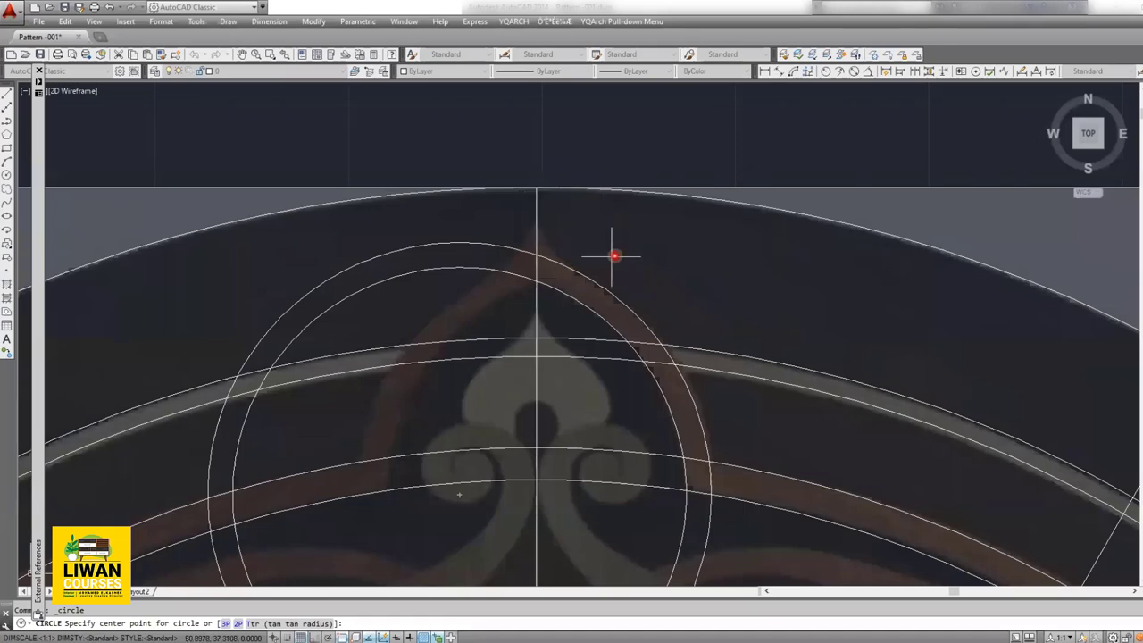
left_click(605, 212)
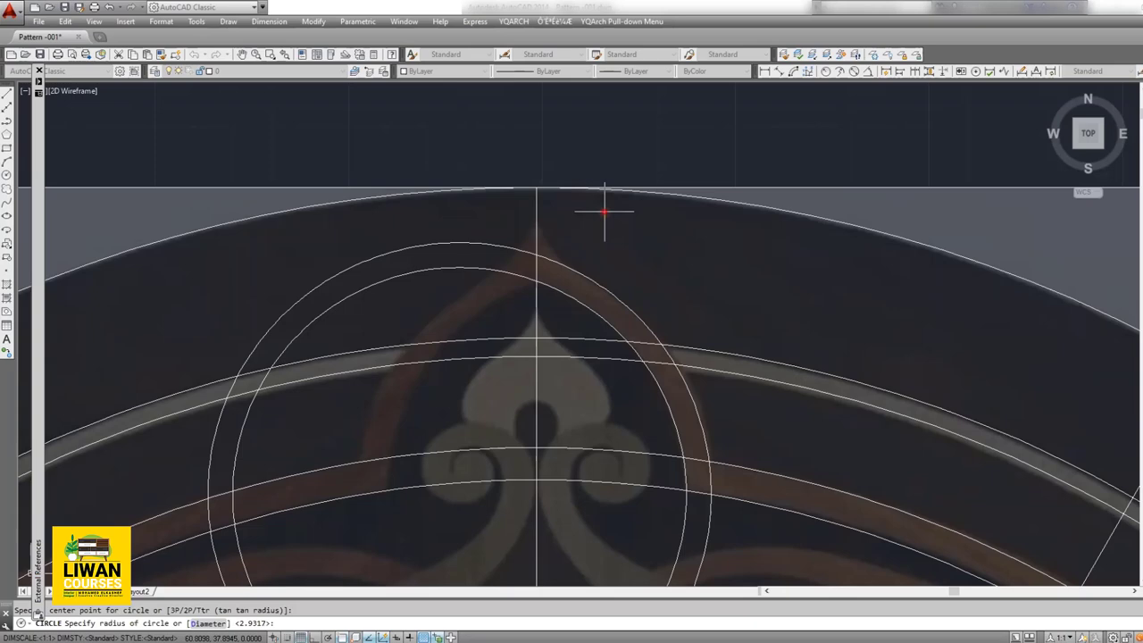
left_click(573, 268)
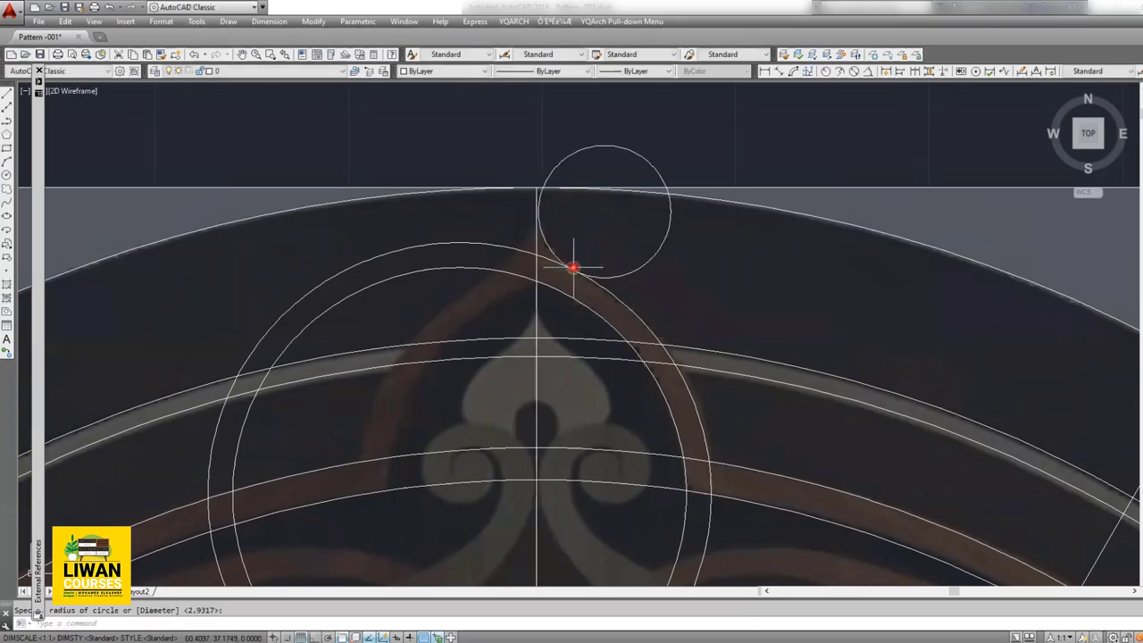
scroll(505, 274, "up", 3)
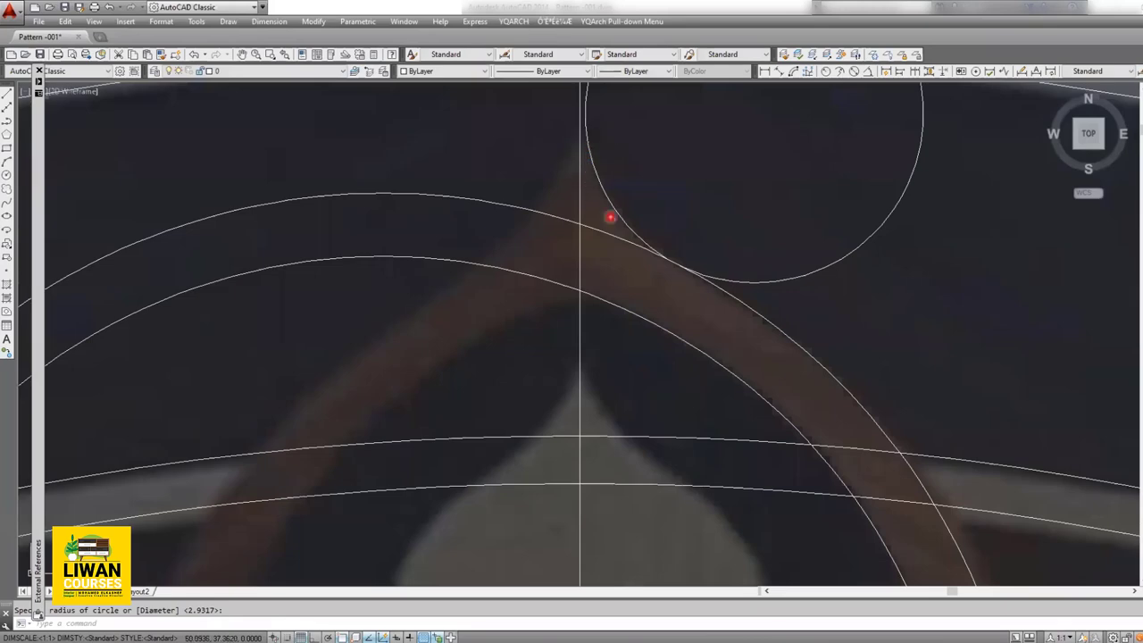
scroll(644, 250, "down", 3)
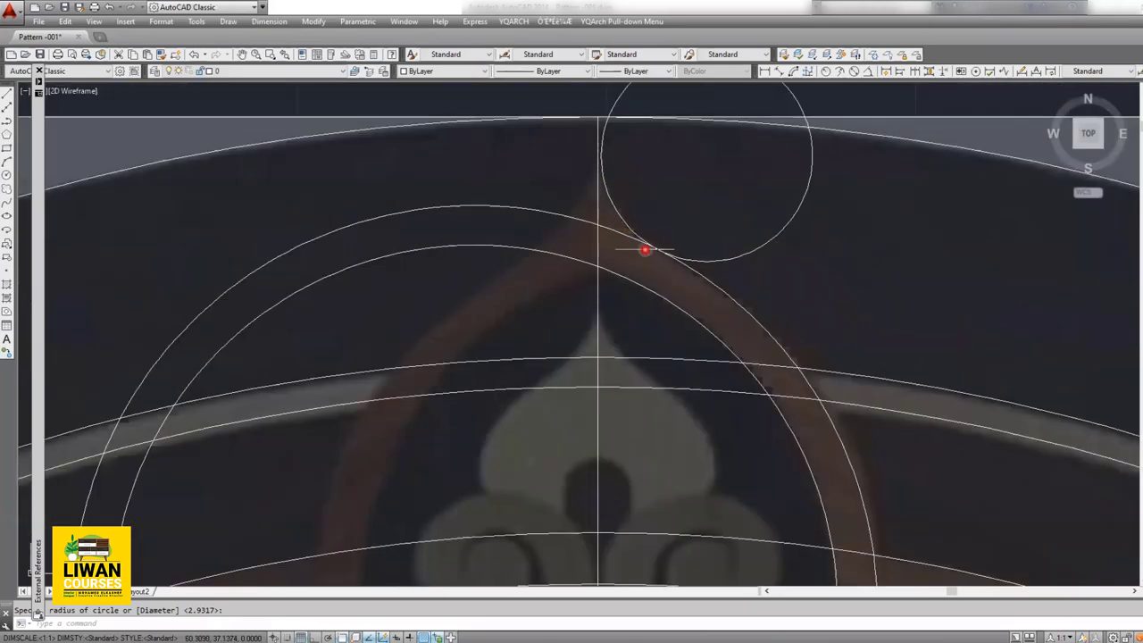
scroll(645, 249, "up", 2)
scroll(625, 241, "up", 2)
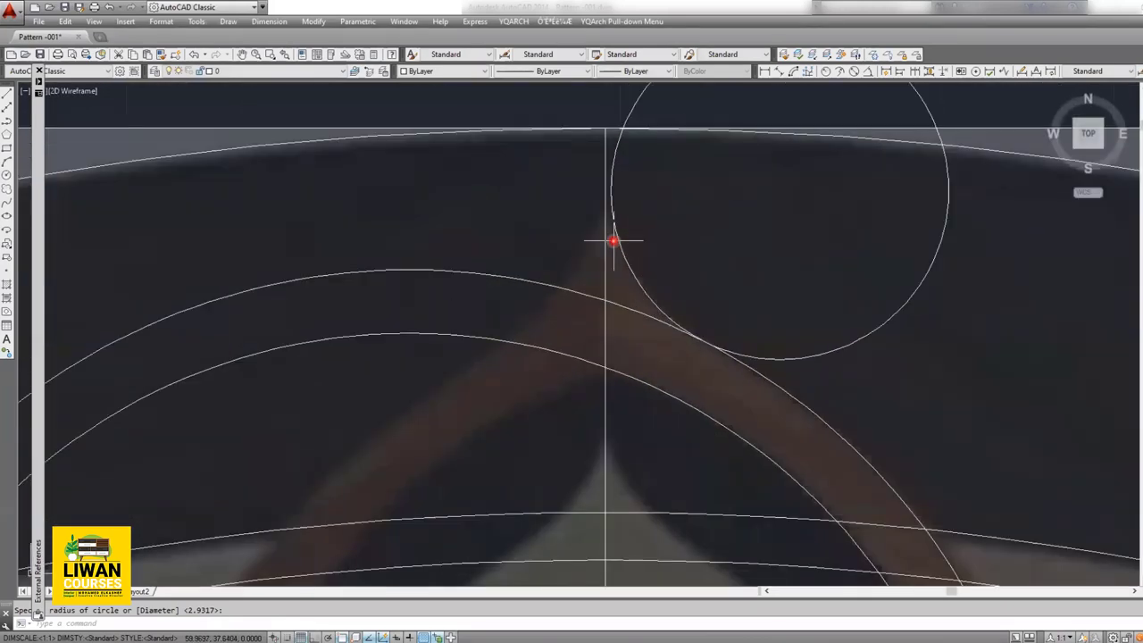
left_click(619, 235)
left_click(617, 265)
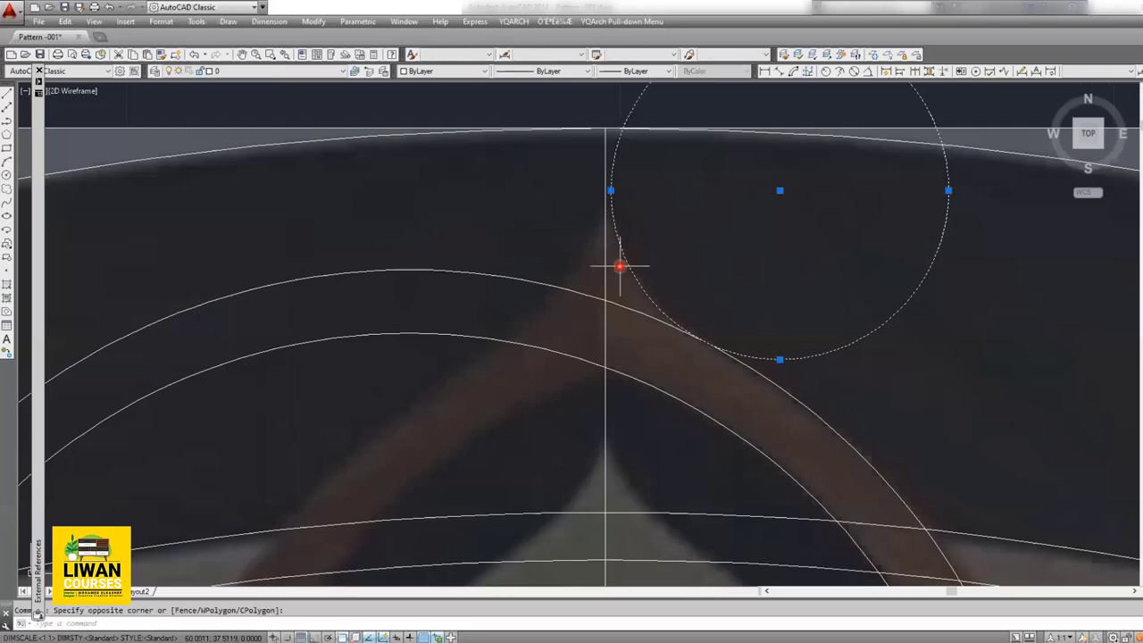
Step: Move the small tip circle so it rests against the vertical axis at the arch apex
type("m")
key("Return")
left_click(611, 190)
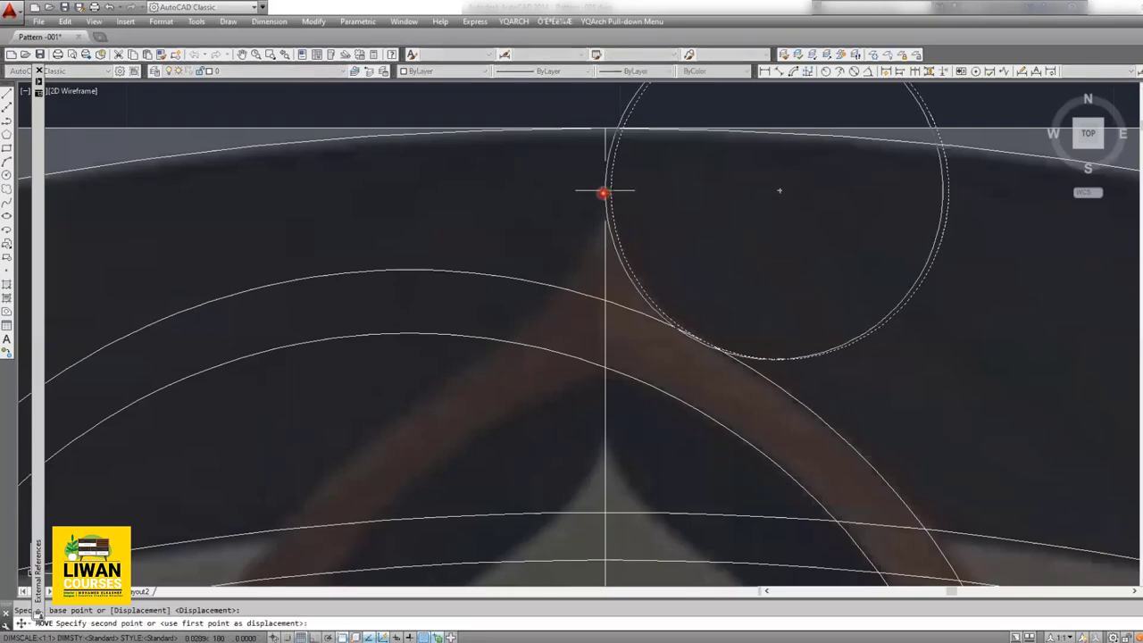
scroll(687, 348, "up", 3)
scroll(709, 339, "up", 2)
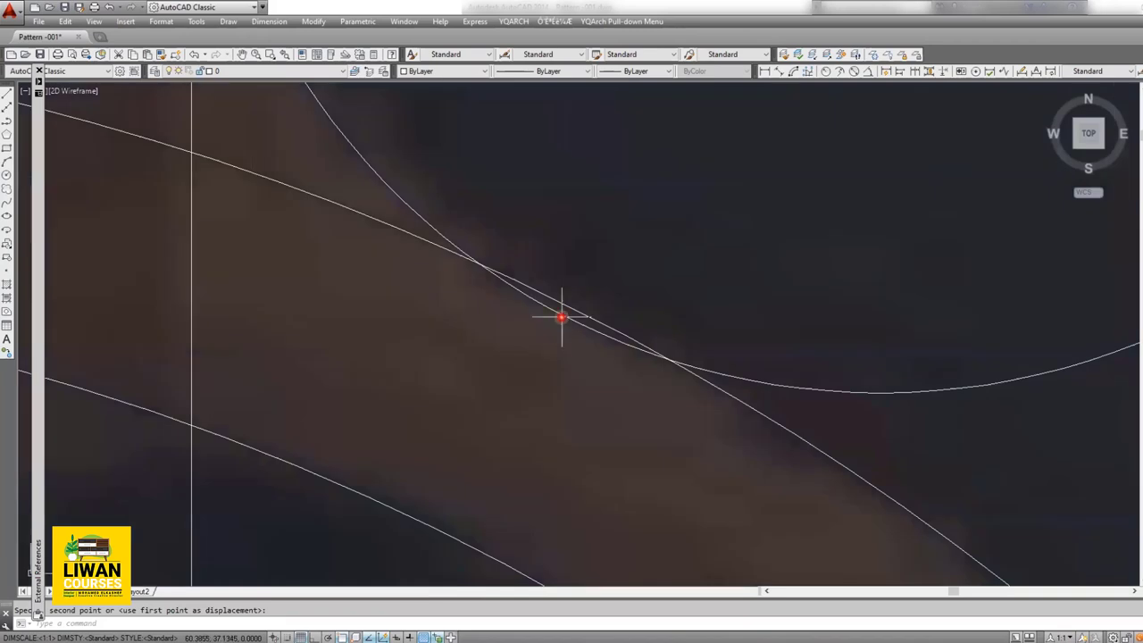
key("Escape")
type("m")
key("Return")
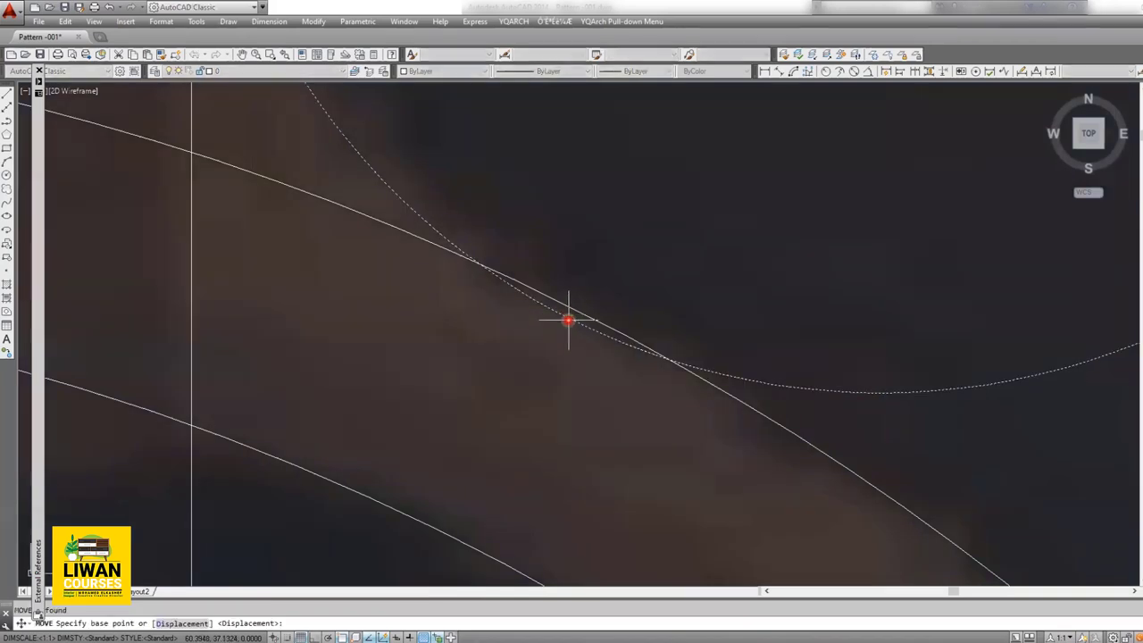
left_click(568, 320)
scroll(562, 295, "down", 3)
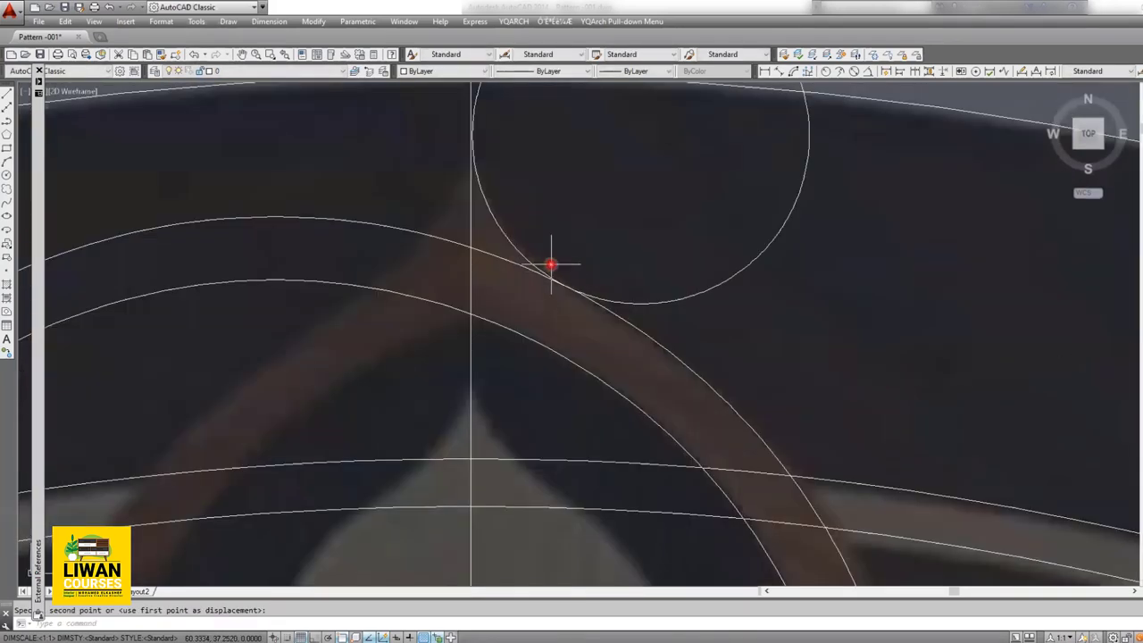
scroll(453, 212, "up", 3)
scroll(428, 183, "down", 3)
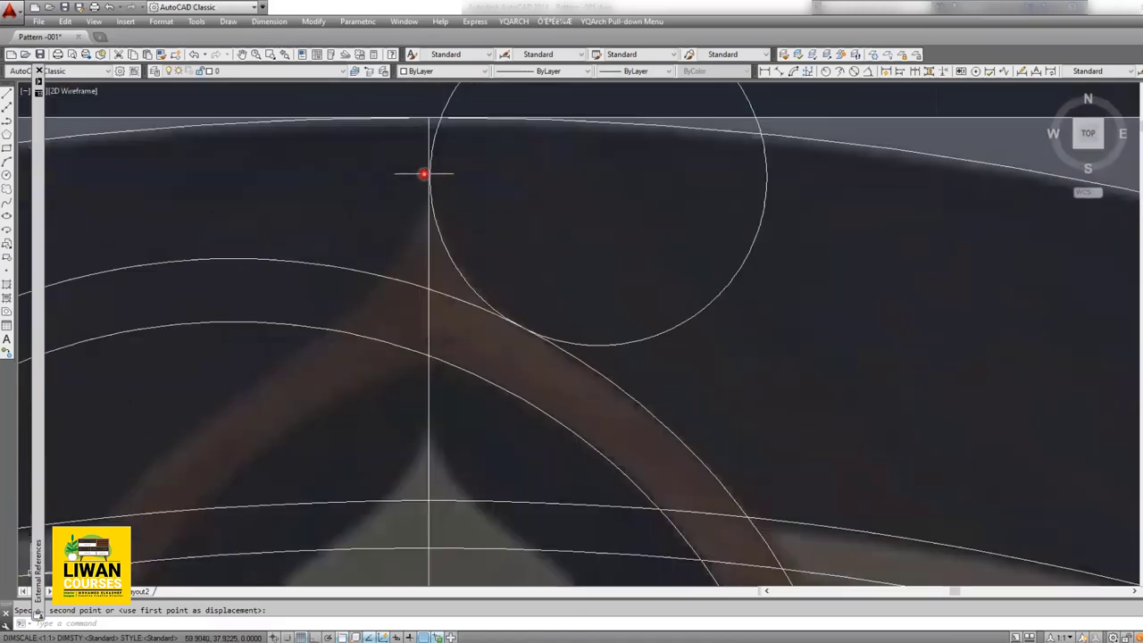
scroll(566, 359, "up", 3)
scroll(512, 331, "down", 1)
scroll(449, 253, "down", 5)
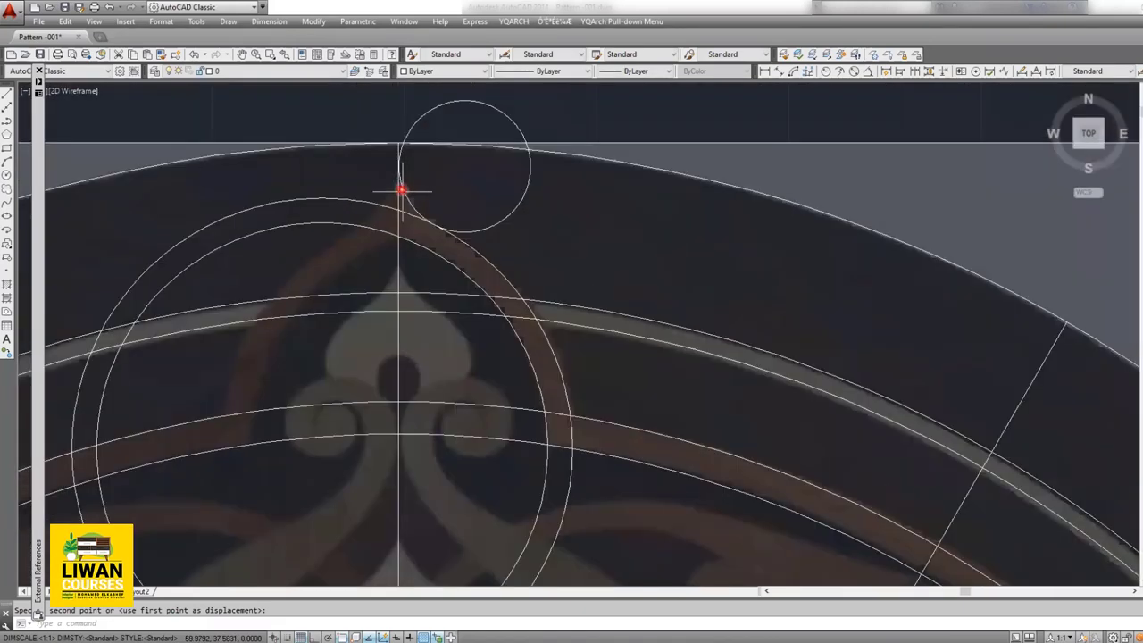
scroll(401, 187, "down", 2)
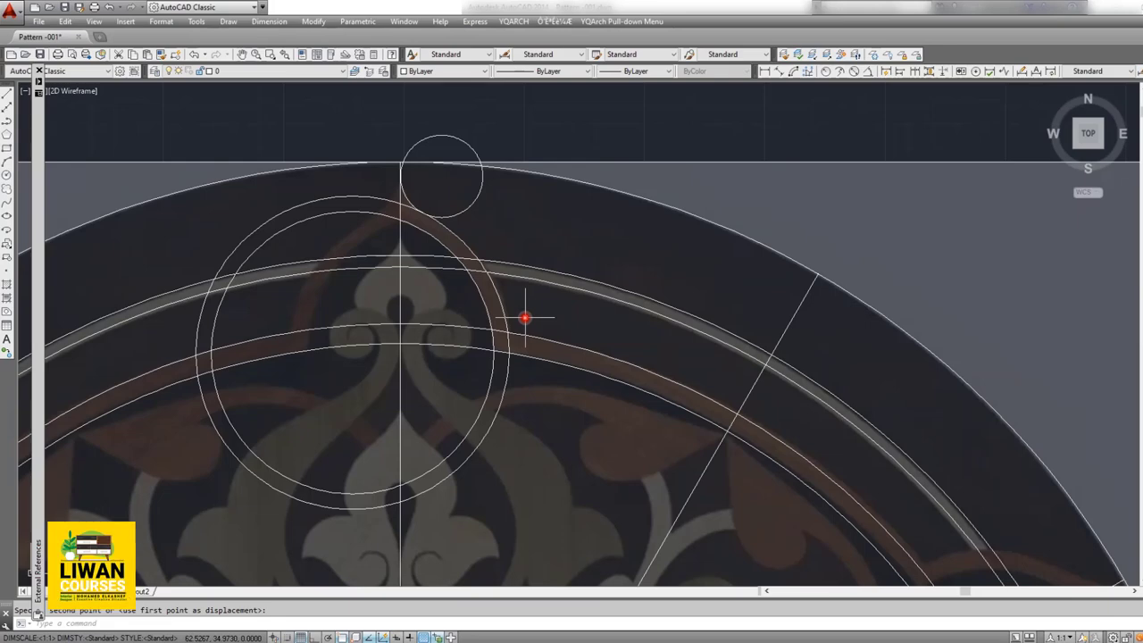
Step: Save the drawing
scroll(481, 247, "up", 3)
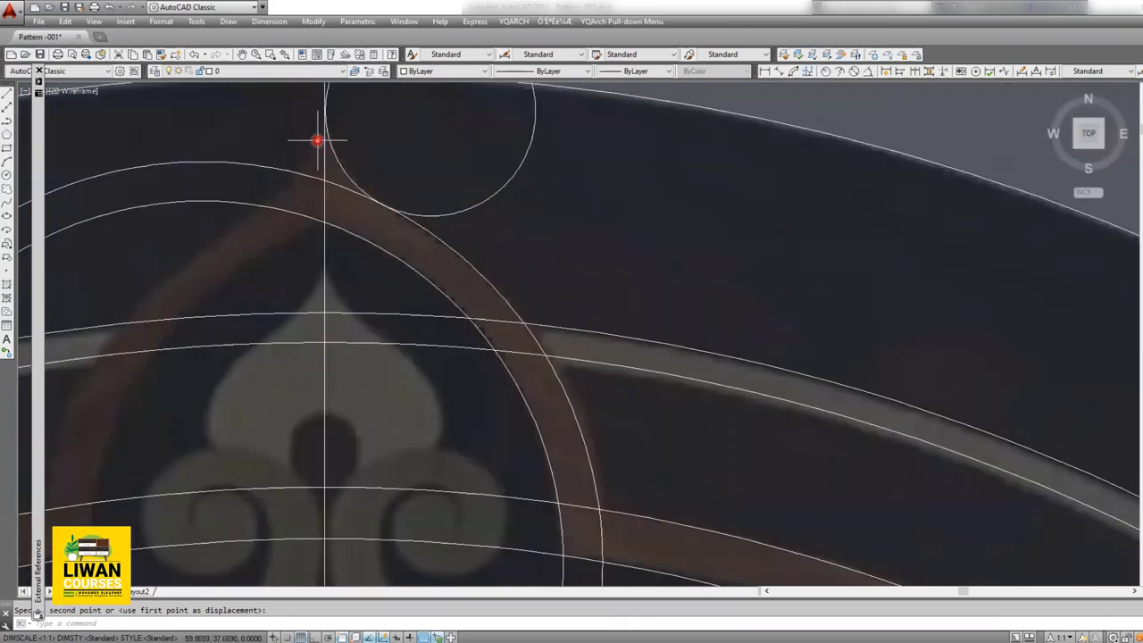
scroll(321, 147, "down", 3)
scroll(617, 360, "up", 1)
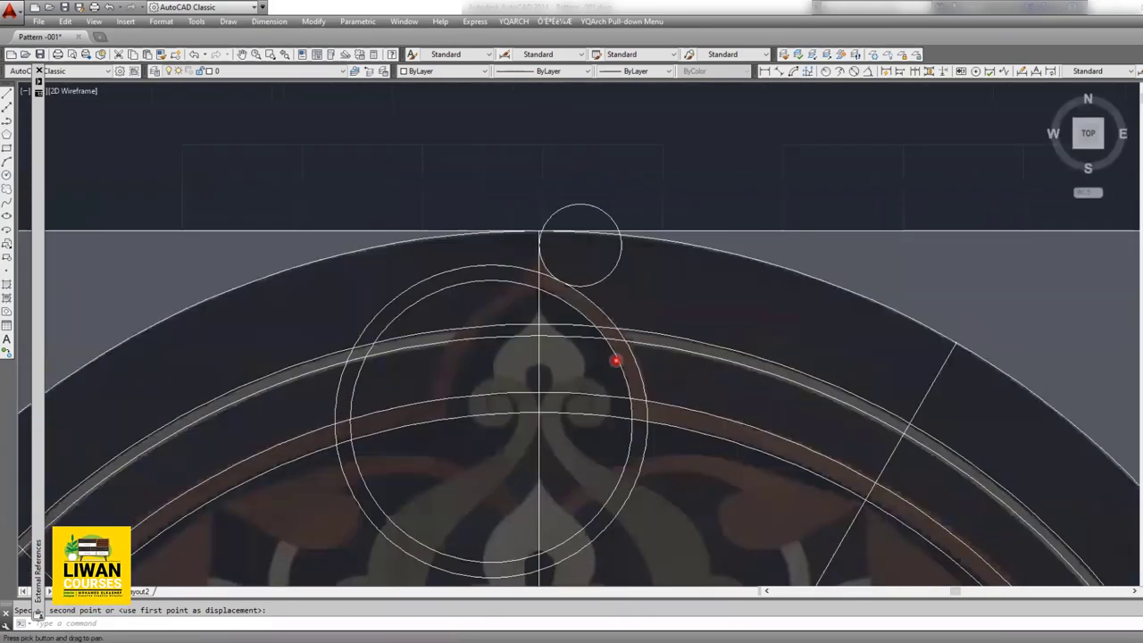
scroll(586, 313, "up", 3)
scroll(563, 244, "up", 2)
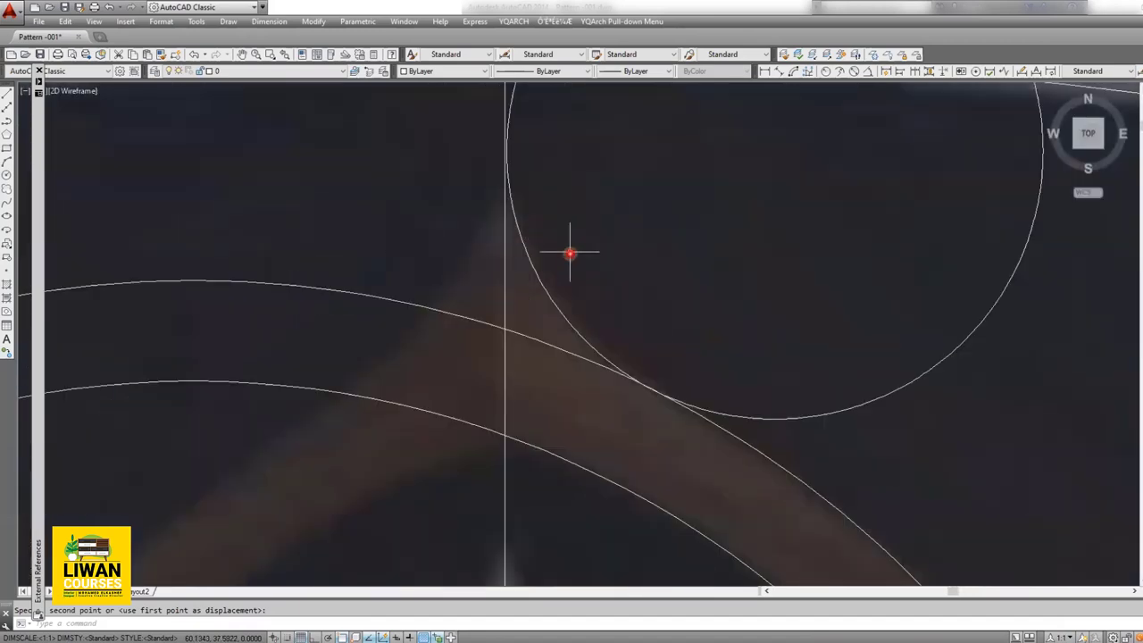
scroll(617, 345, "up", 4)
scroll(647, 319, "down", 5)
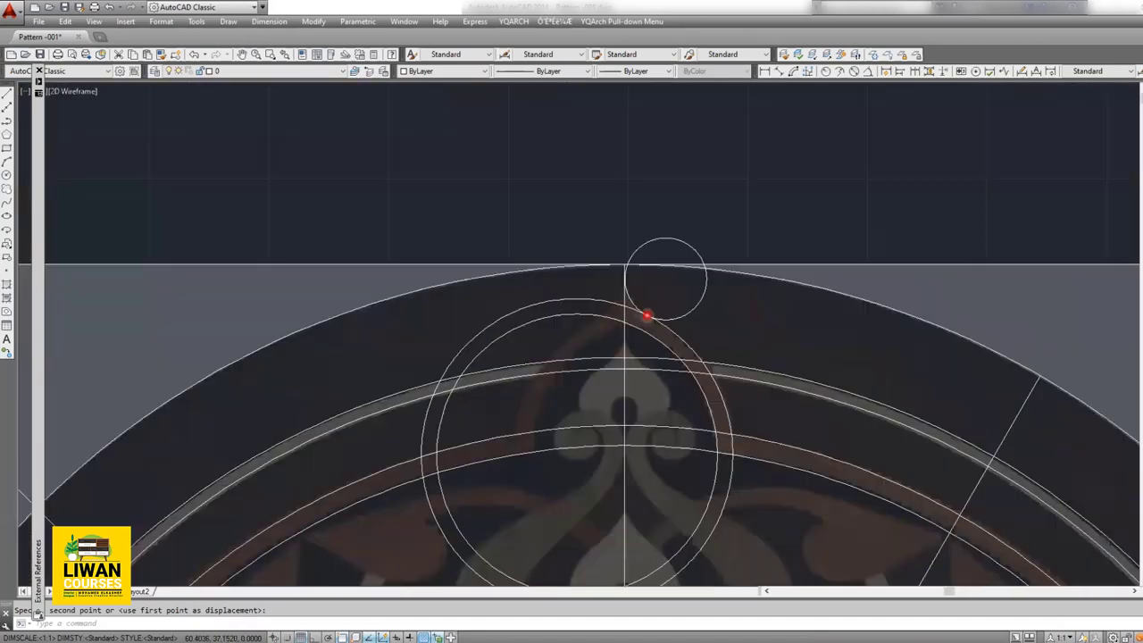
key("ctrl+s")
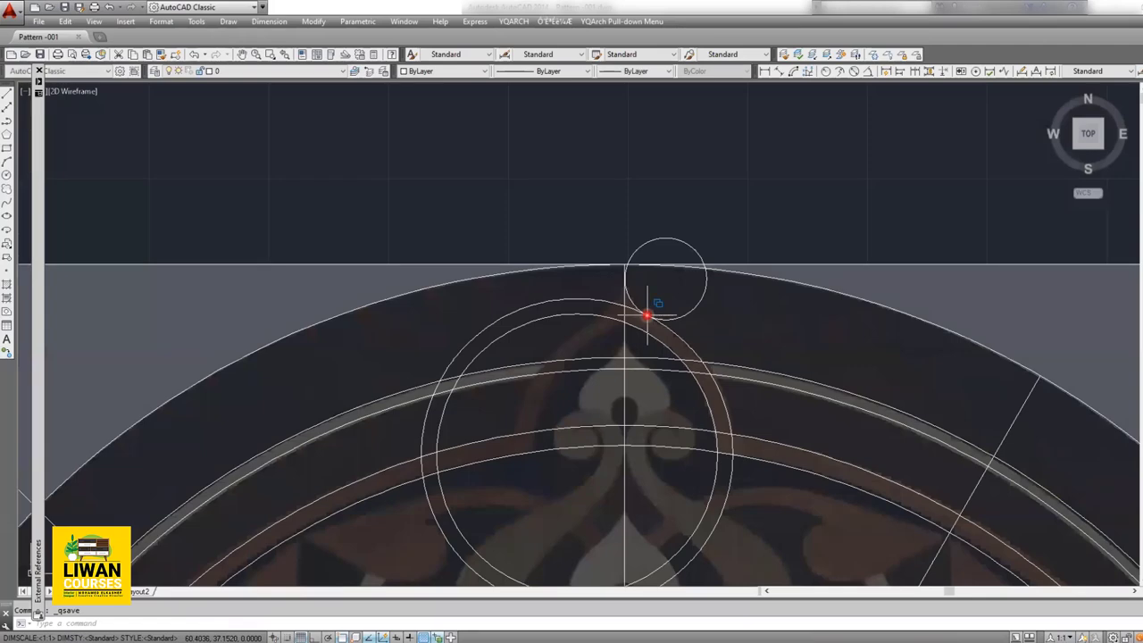
Step: Mirror the small apex circles across the vertical axis to the left, keeping the originals
scroll(678, 317, "up", 4)
left_click(641, 286)
left_click(604, 378)
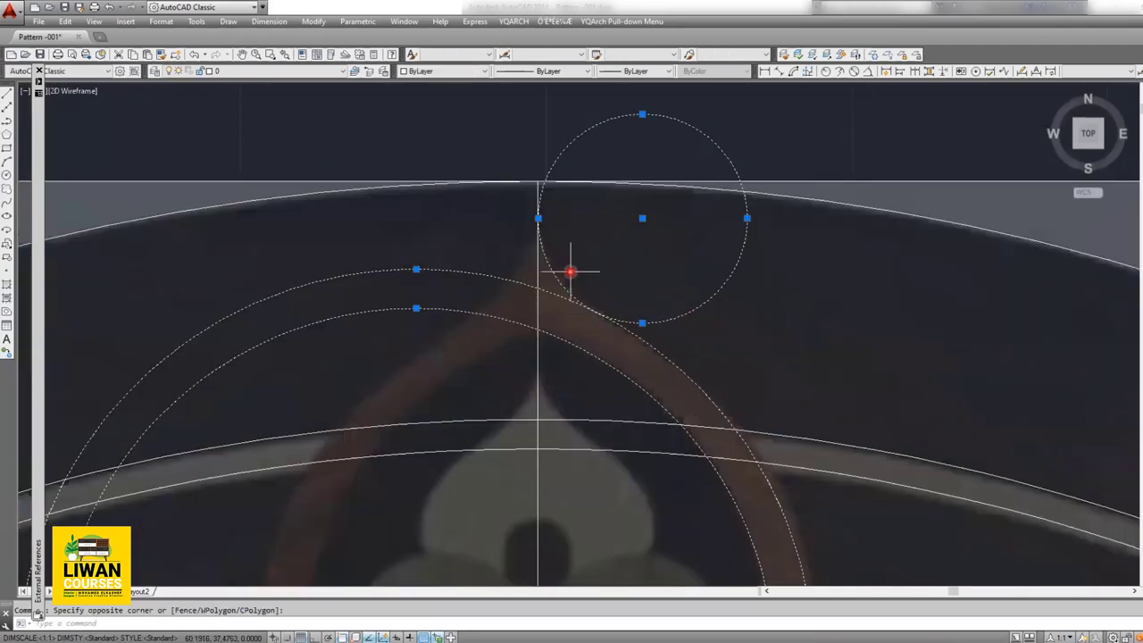
scroll(569, 271, "down", 4)
type("mi")
key("Return")
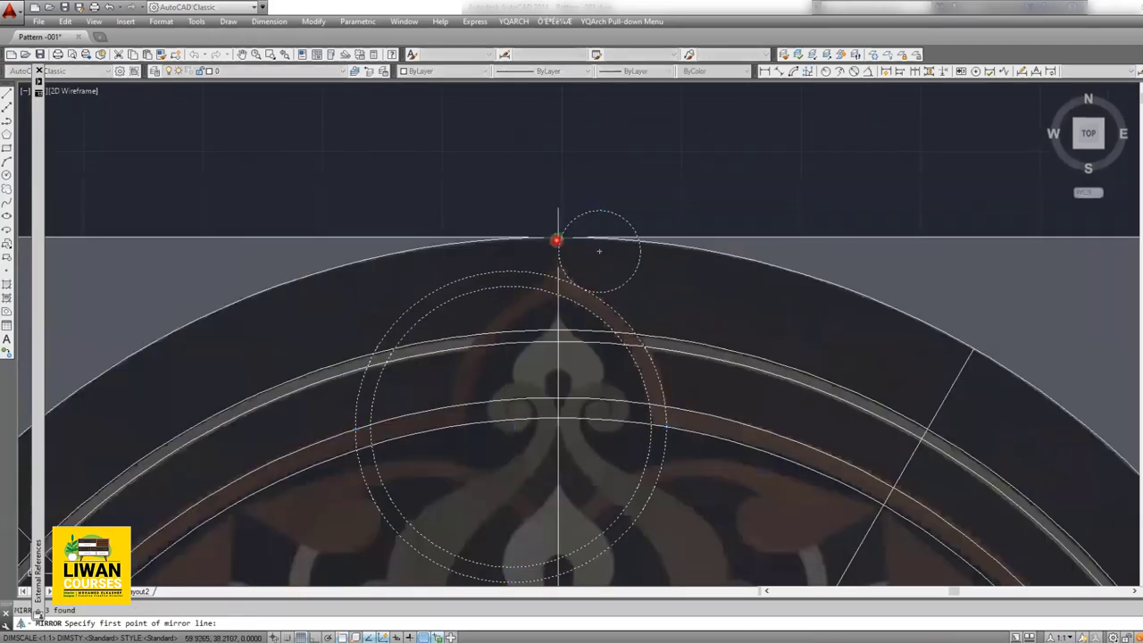
left_click(558, 238)
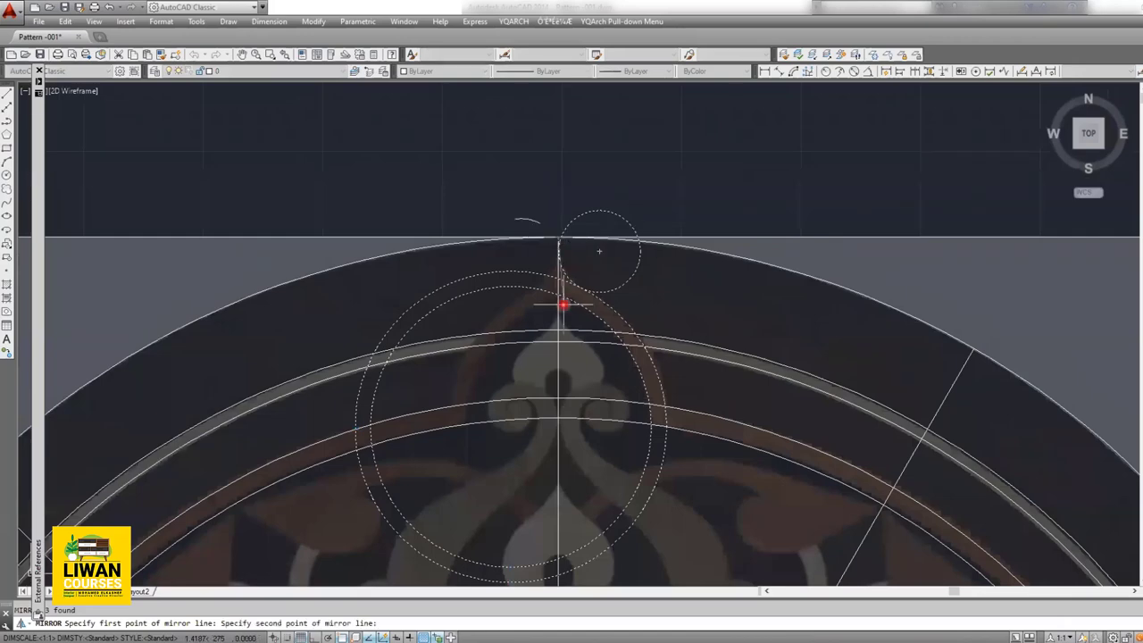
left_click(557, 331)
key("Return")
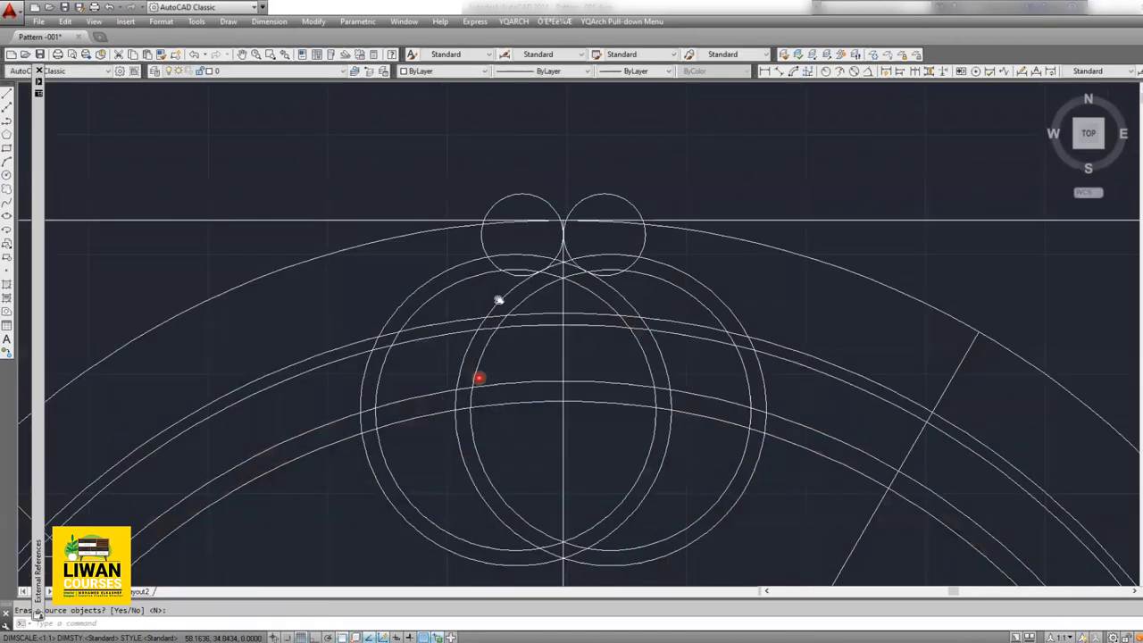
middle_click_drag(513, 358, 540, 257)
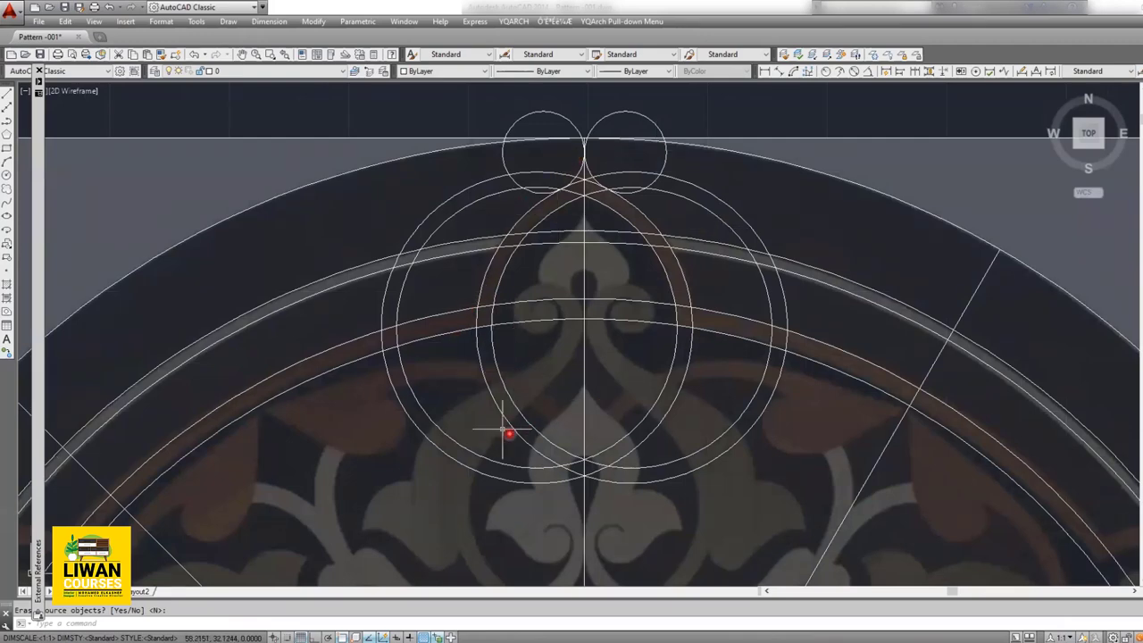
middle_click_drag(557, 223, 561, 224)
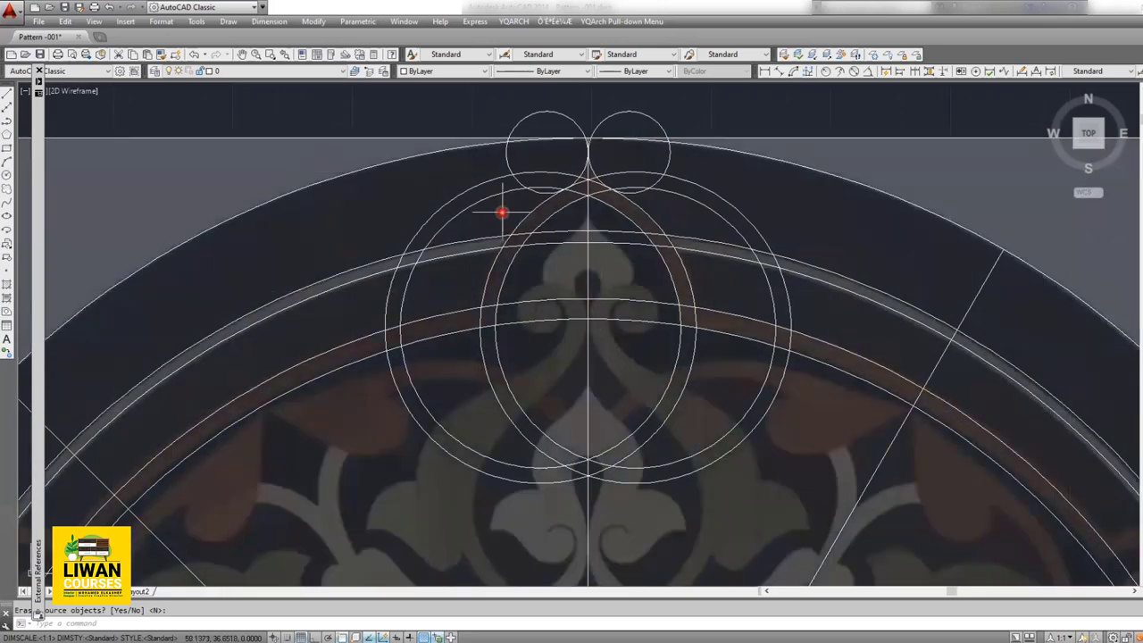
Step: Zoom and pan to the motif's top cusp and start the Circle tool
scroll(621, 291, "down", 4)
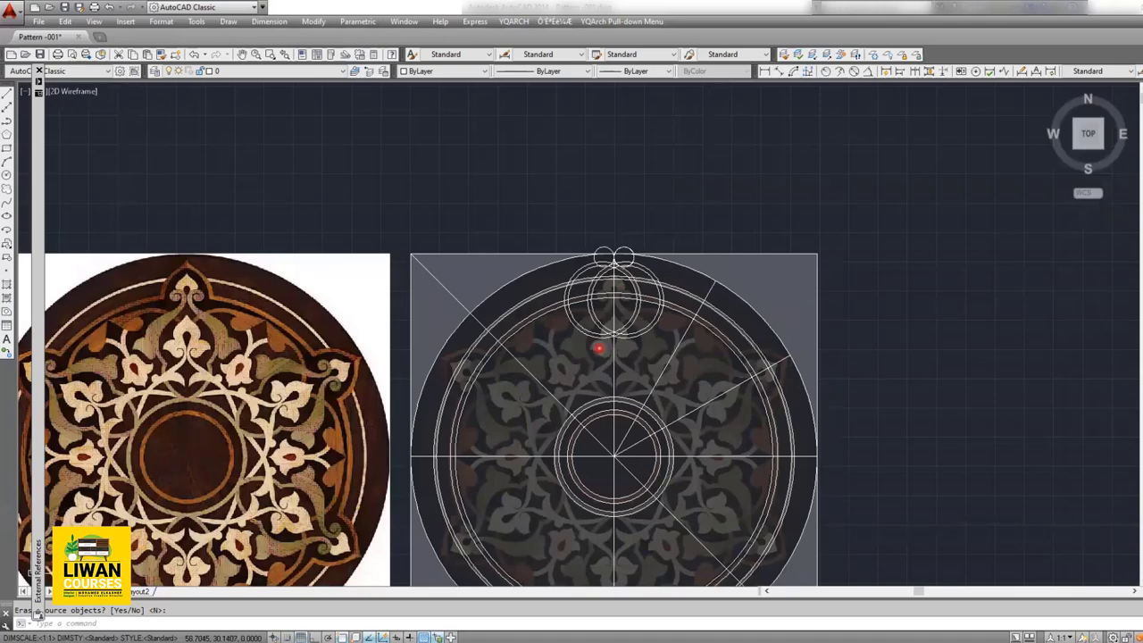
scroll(598, 349, "up", 5)
scroll(595, 330, "down", 2)
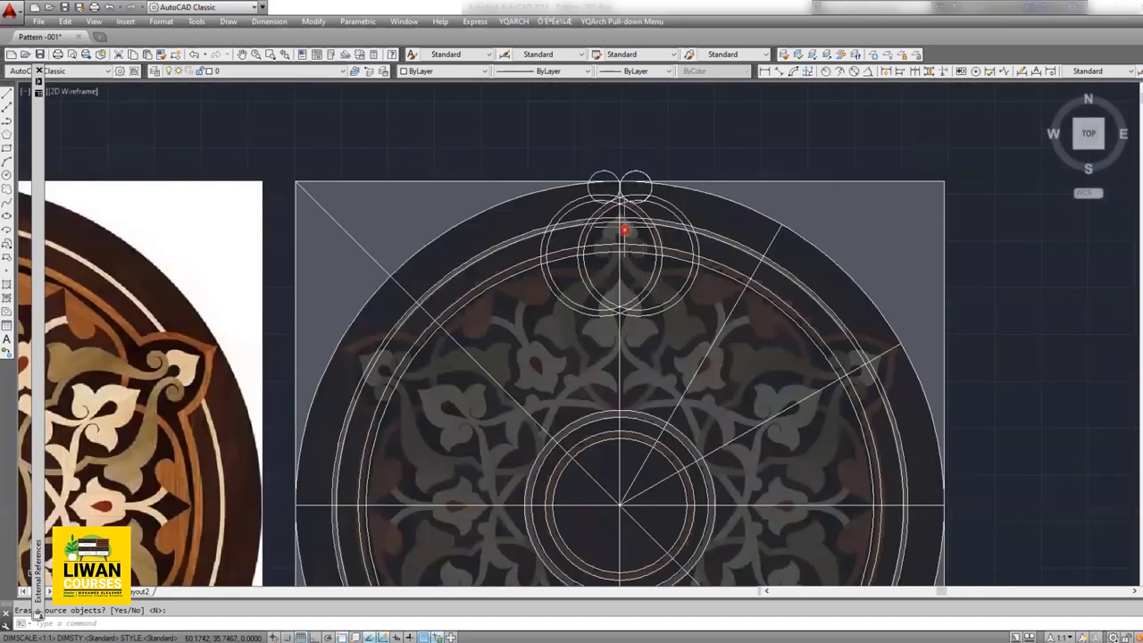
scroll(624, 230, "up", 2)
mouse_move(678, 265)
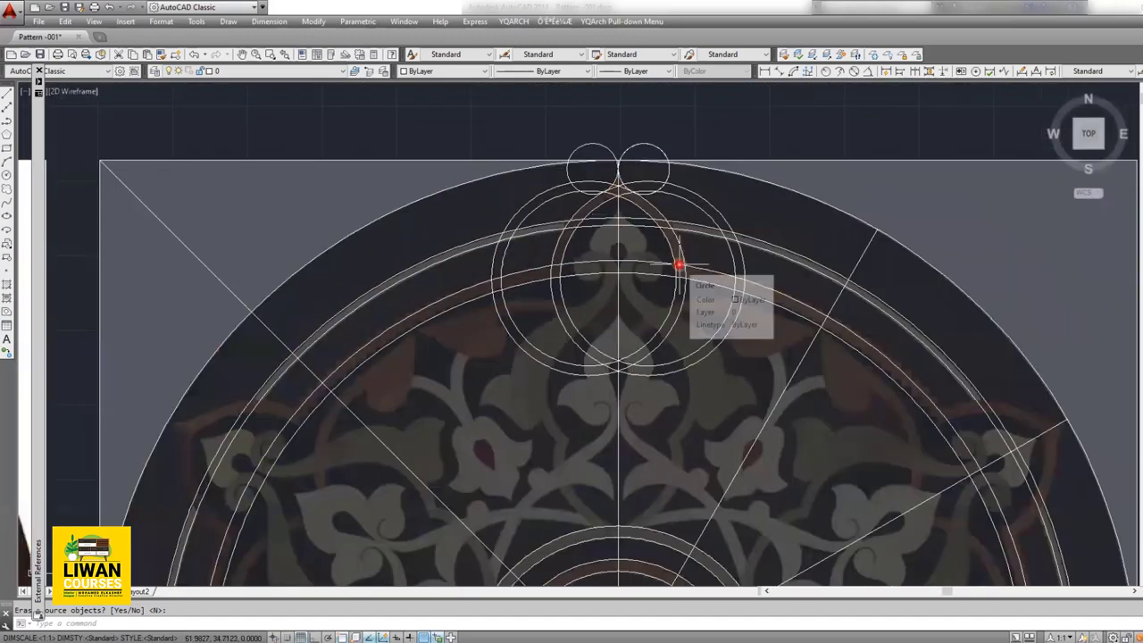
scroll(622, 244, "up", 3)
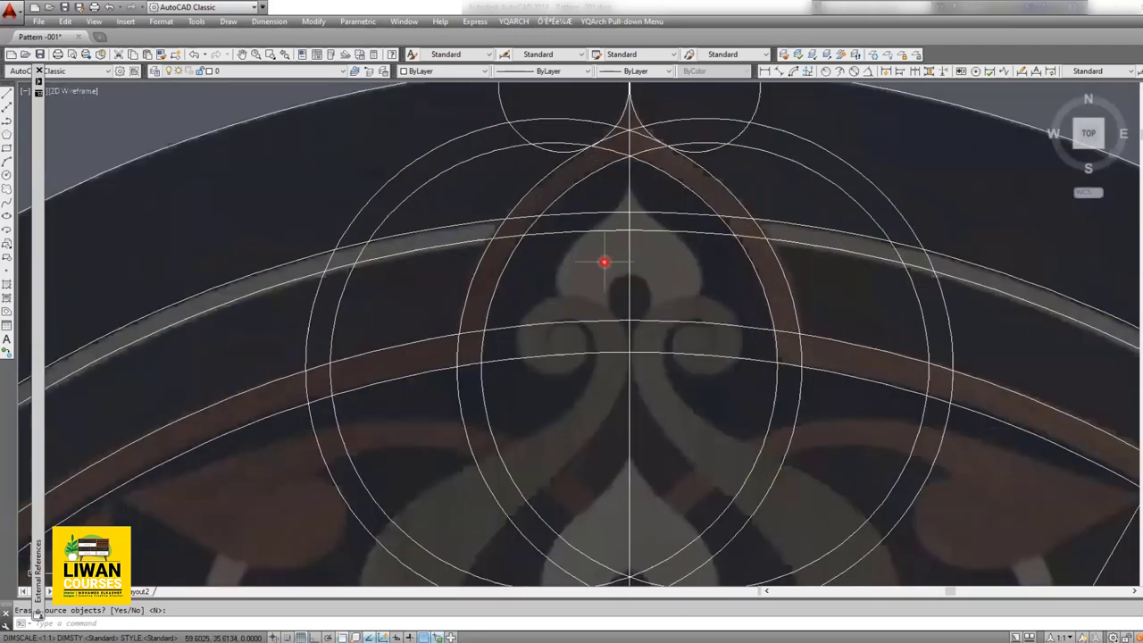
scroll(604, 263, "up", 2)
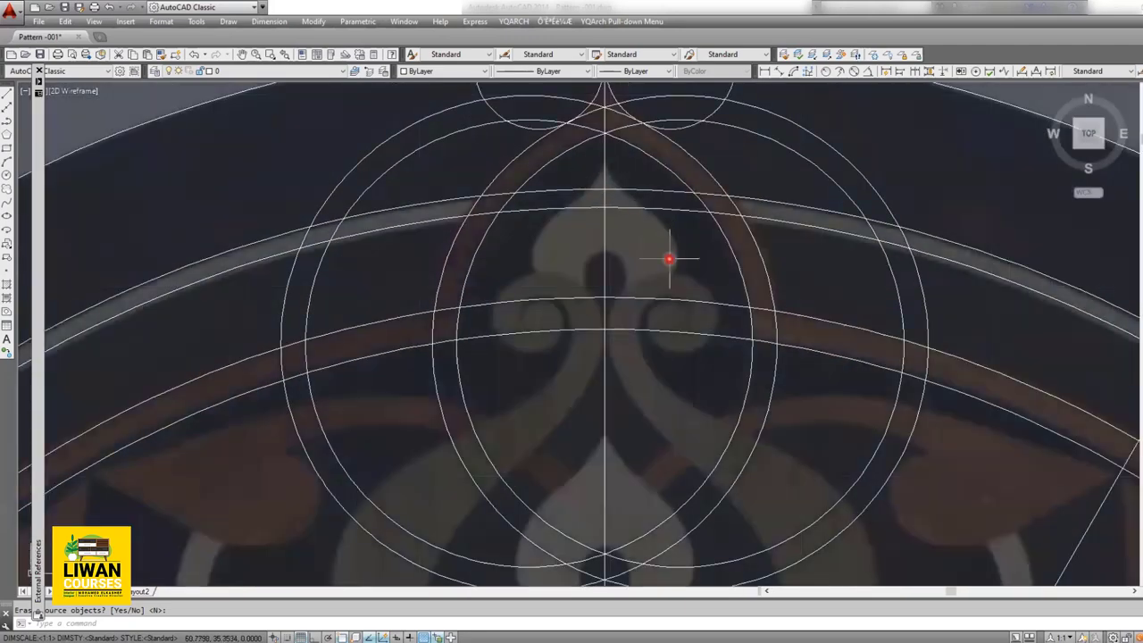
scroll(601, 193, "down", 3)
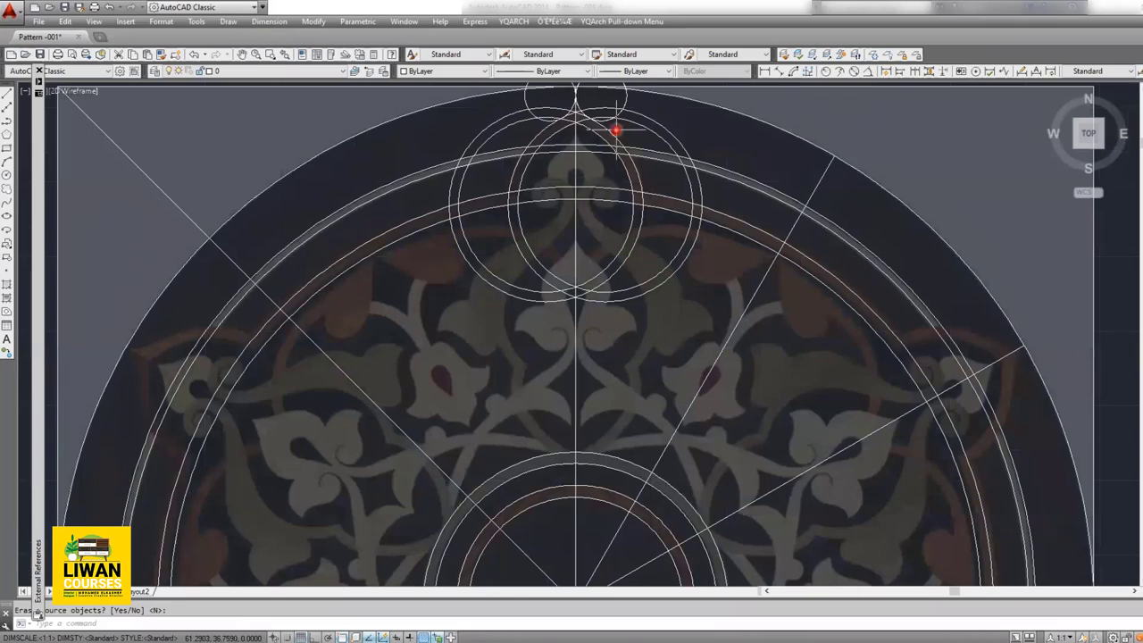
scroll(594, 161, "up", 2)
scroll(576, 171, "up", 2)
scroll(560, 157, "up", 2)
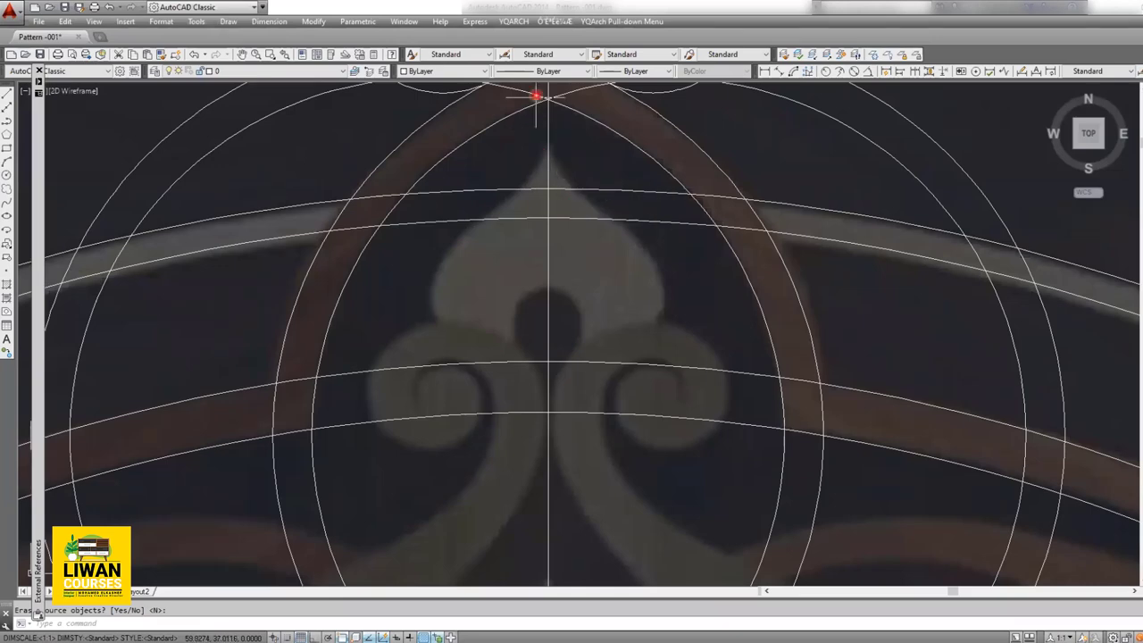
middle_click_drag(598, 254, 510, 334)
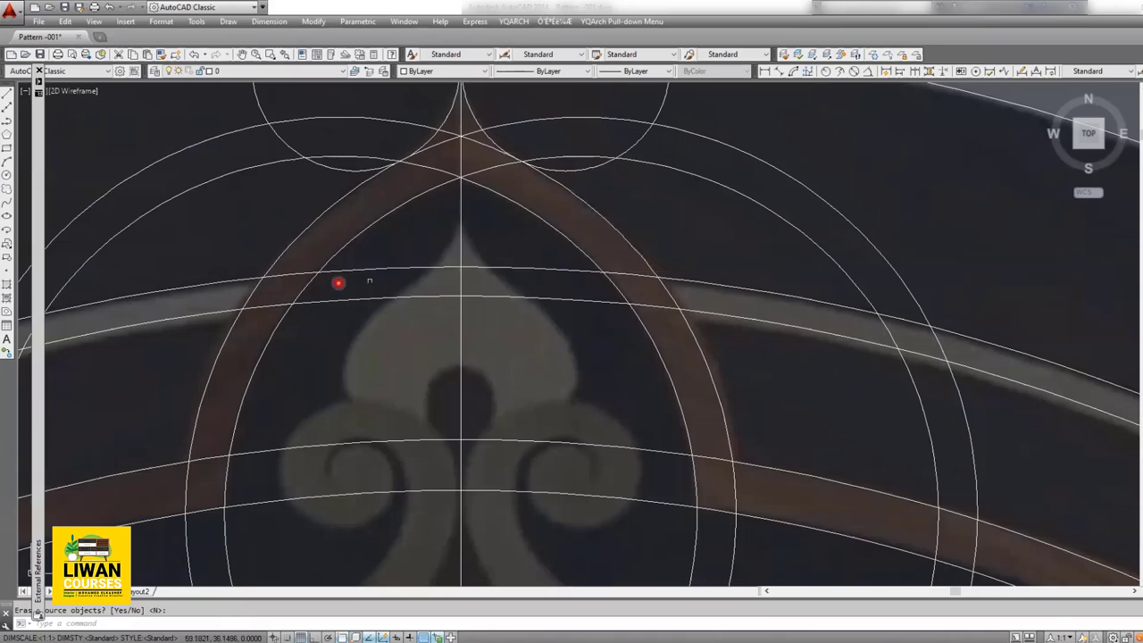
left_click(7, 175)
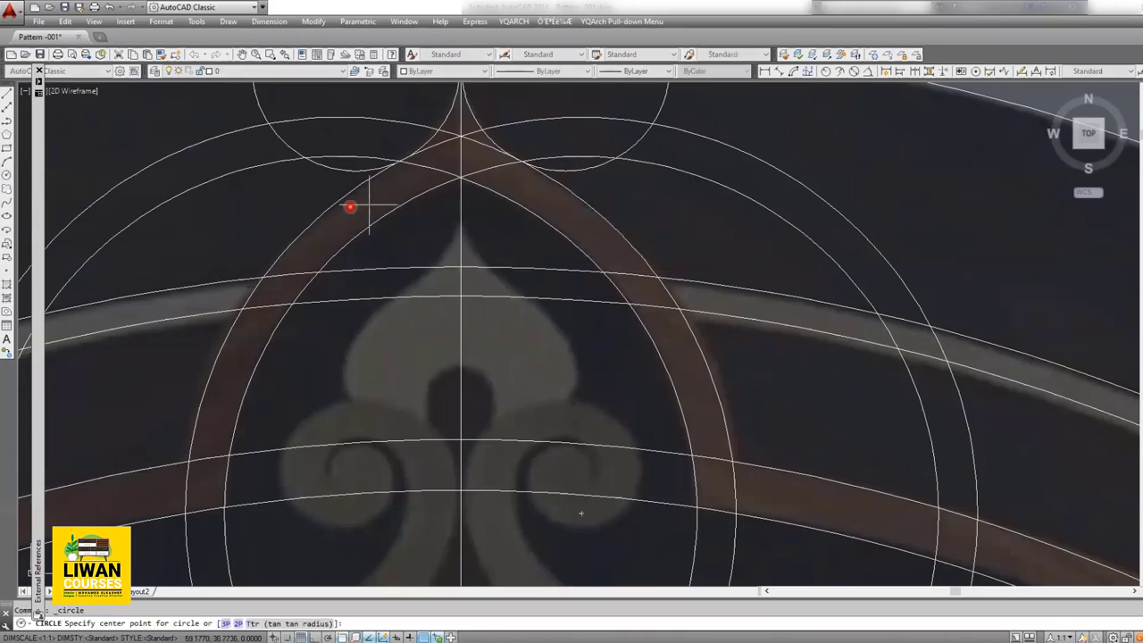
Step: Draw a circle centred right of the cusp and select it
left_click(574, 194)
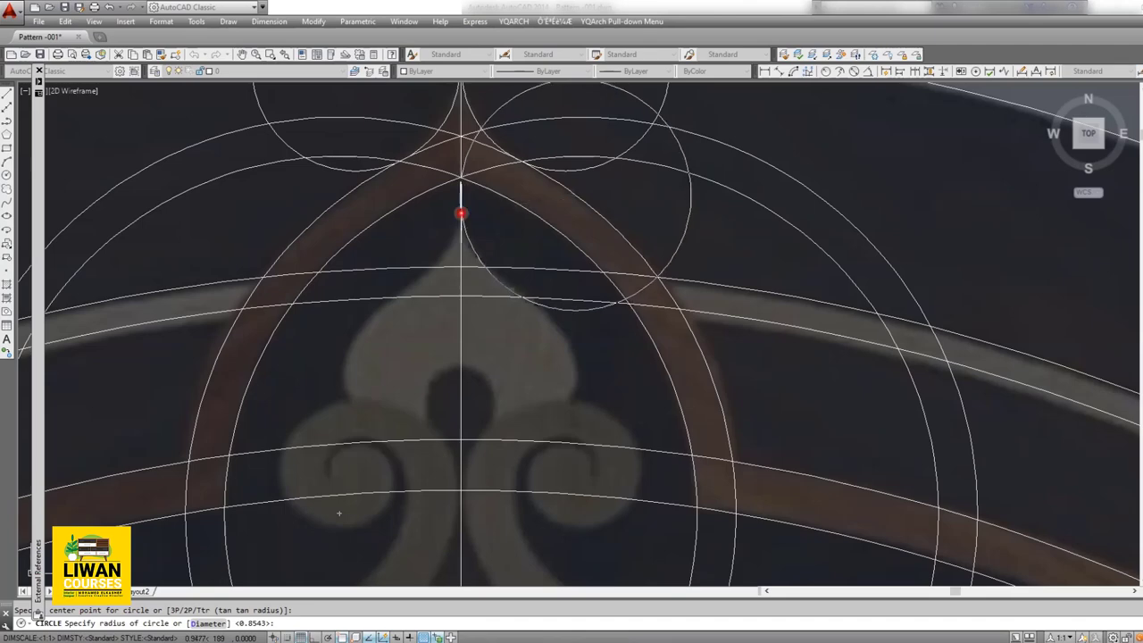
left_click(460, 212)
scroll(446, 201, "up", 2)
left_click(431, 187)
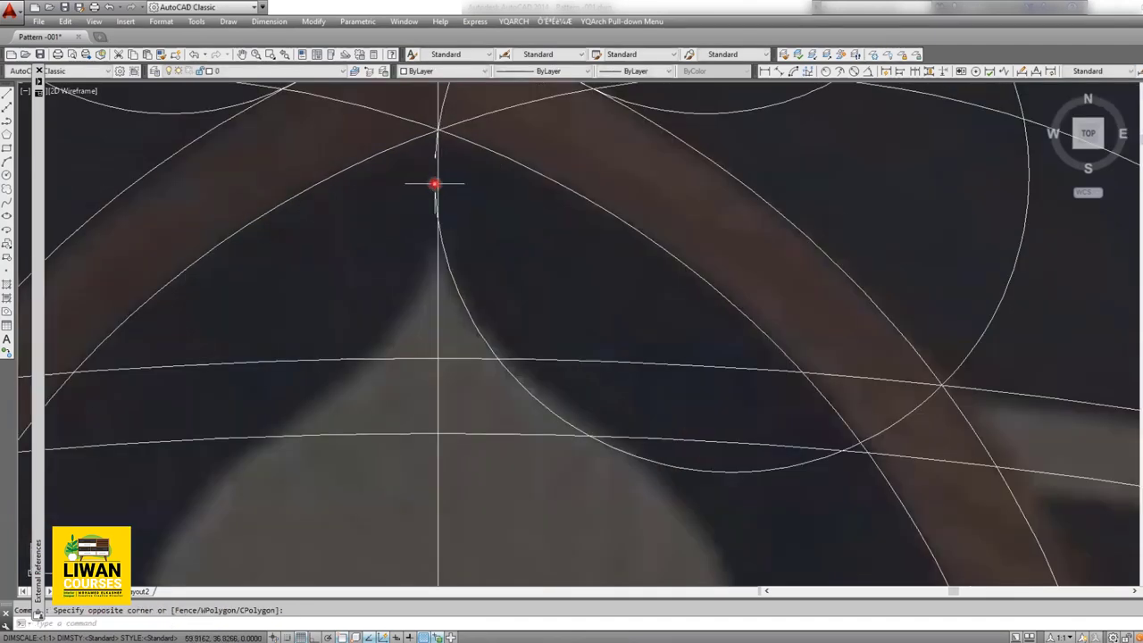
left_click(432, 184)
Step: Move the circle up so it touches the centre line just below the top cusp
type("m")
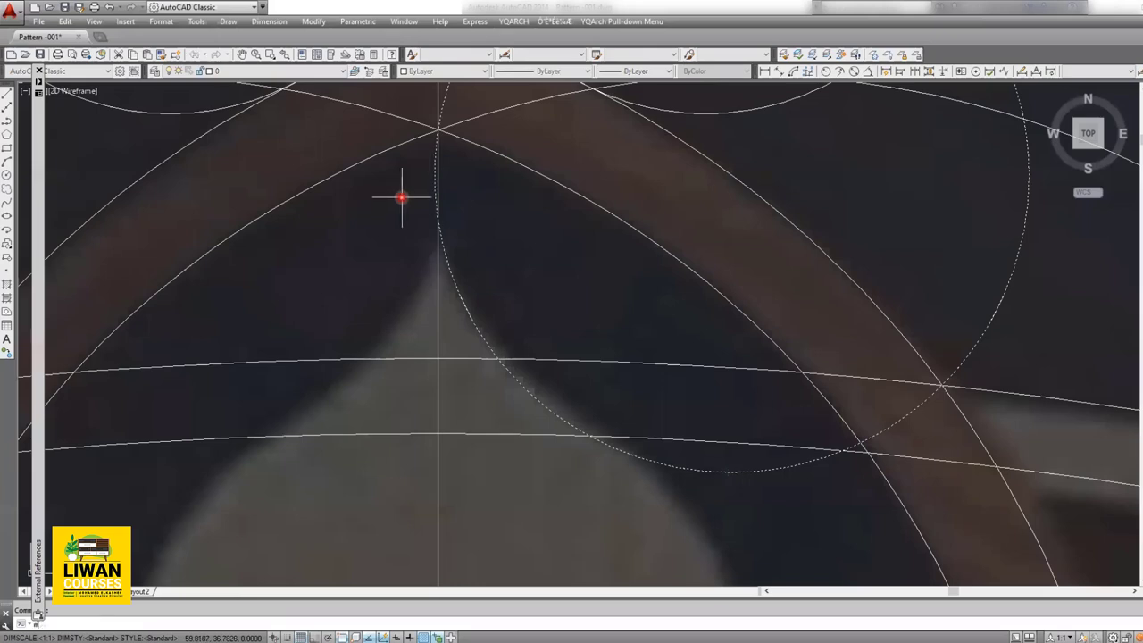
key("Return")
left_click(435, 173)
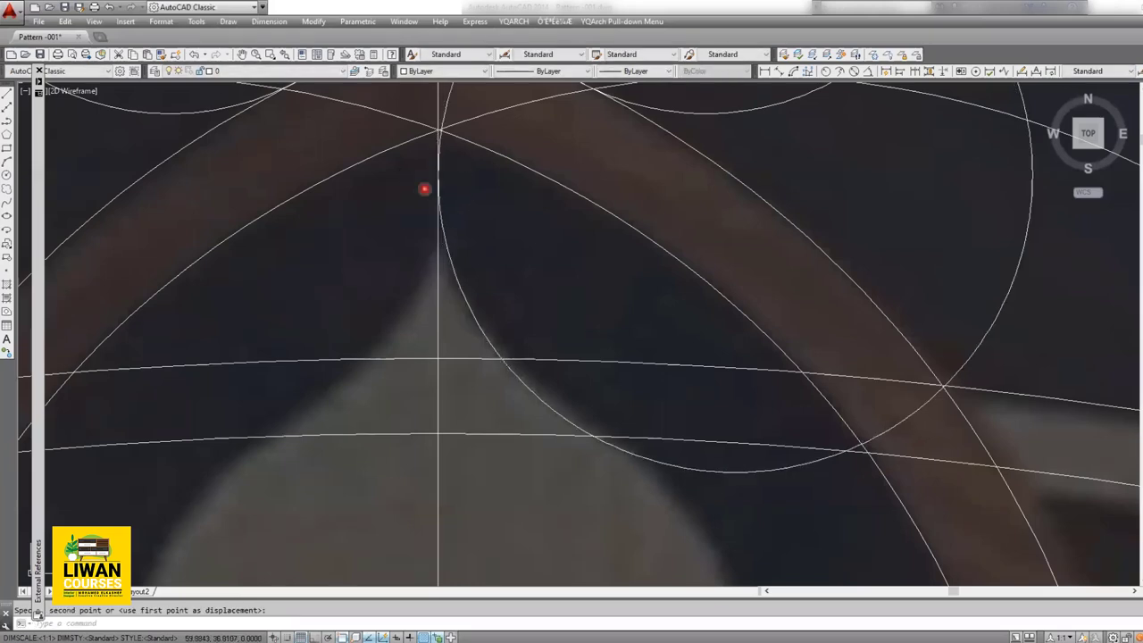
scroll(428, 179, "up", 2)
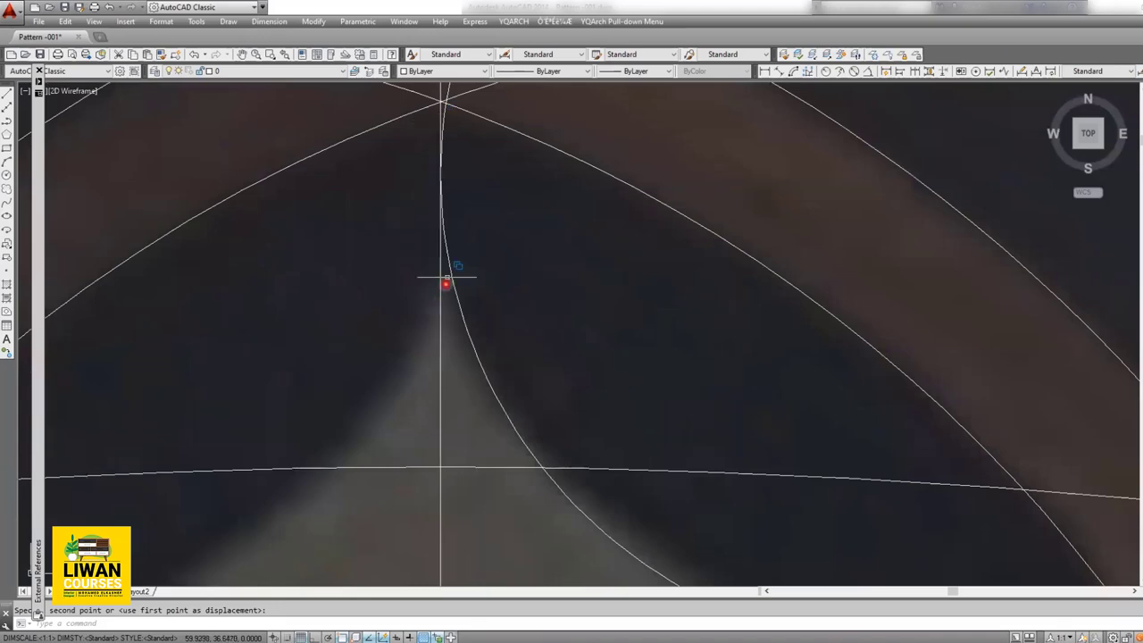
scroll(446, 275, "down", 3)
scroll(438, 263, "down", 1)
scroll(446, 260, "up", 3)
middle_click_drag(446, 261, 478, 248)
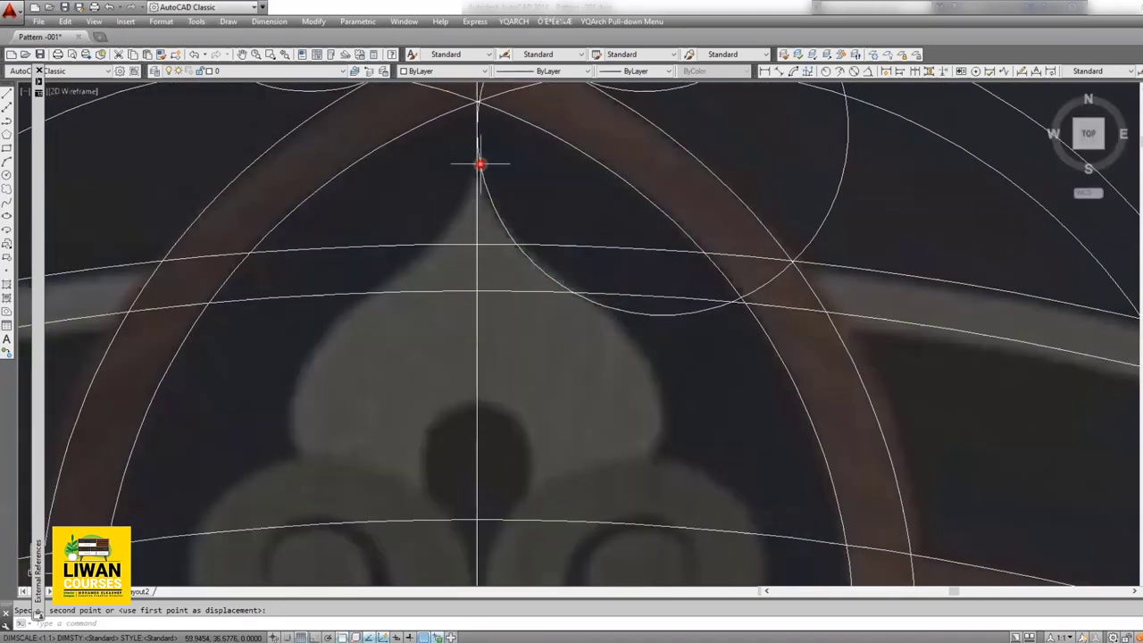
middle_click_drag(578, 335, 583, 256)
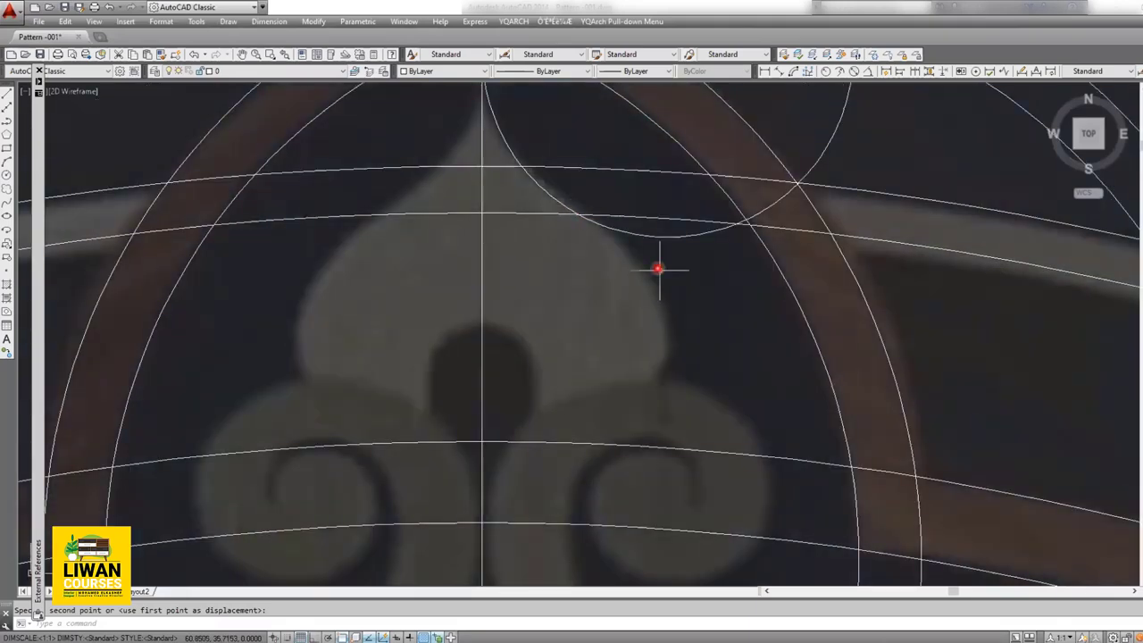
scroll(618, 307, "down", 3)
left_click(688, 216)
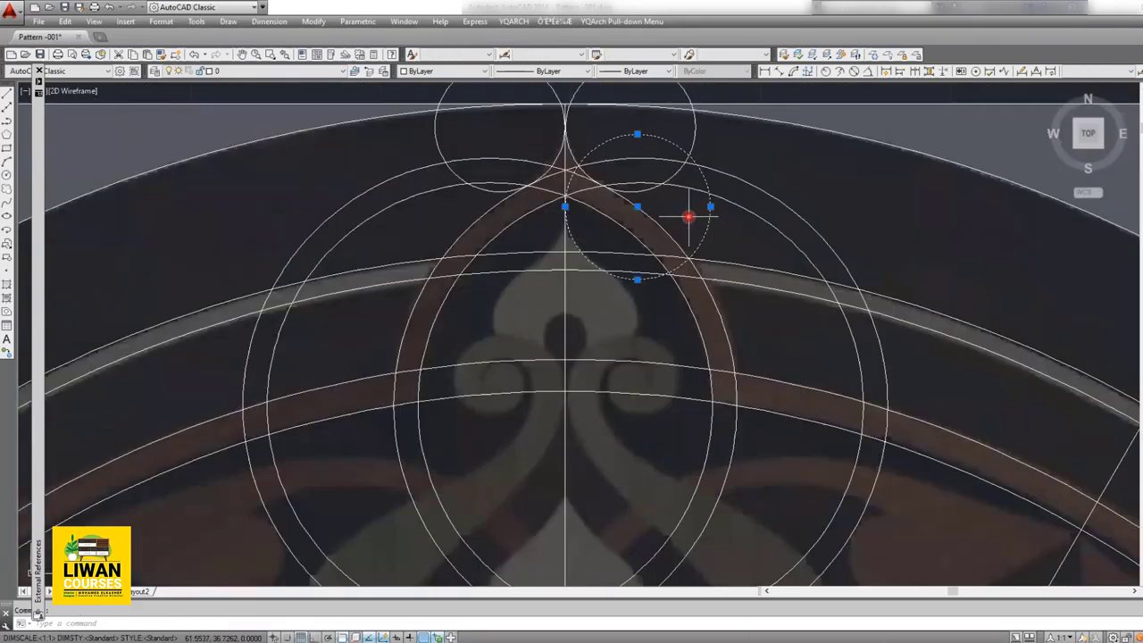
type("mi")
key("Return")
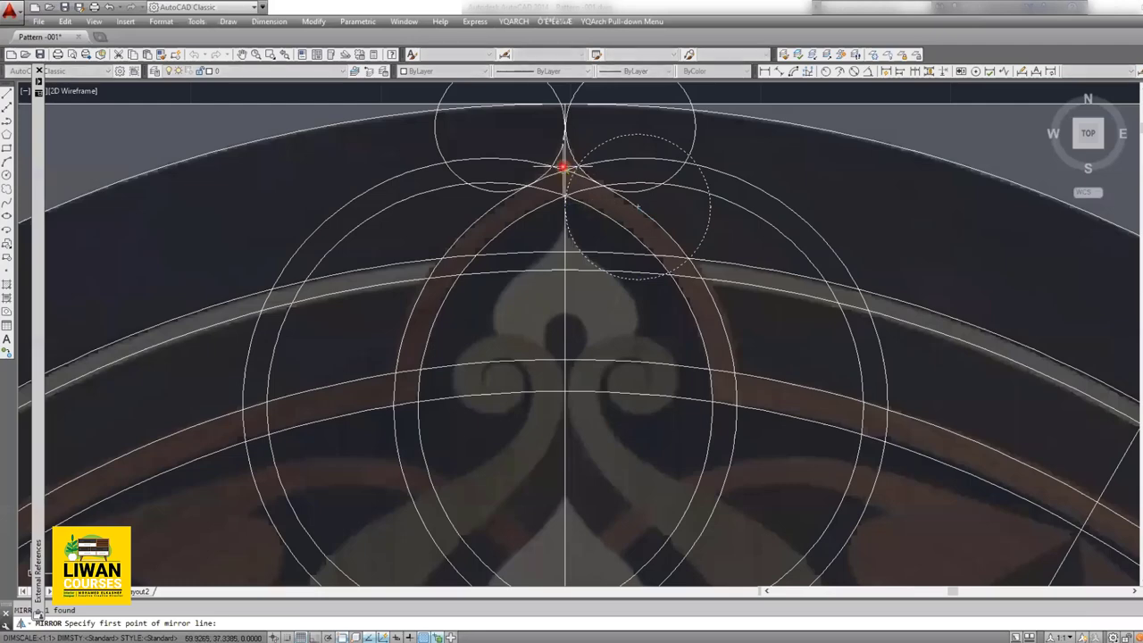
left_click(564, 172)
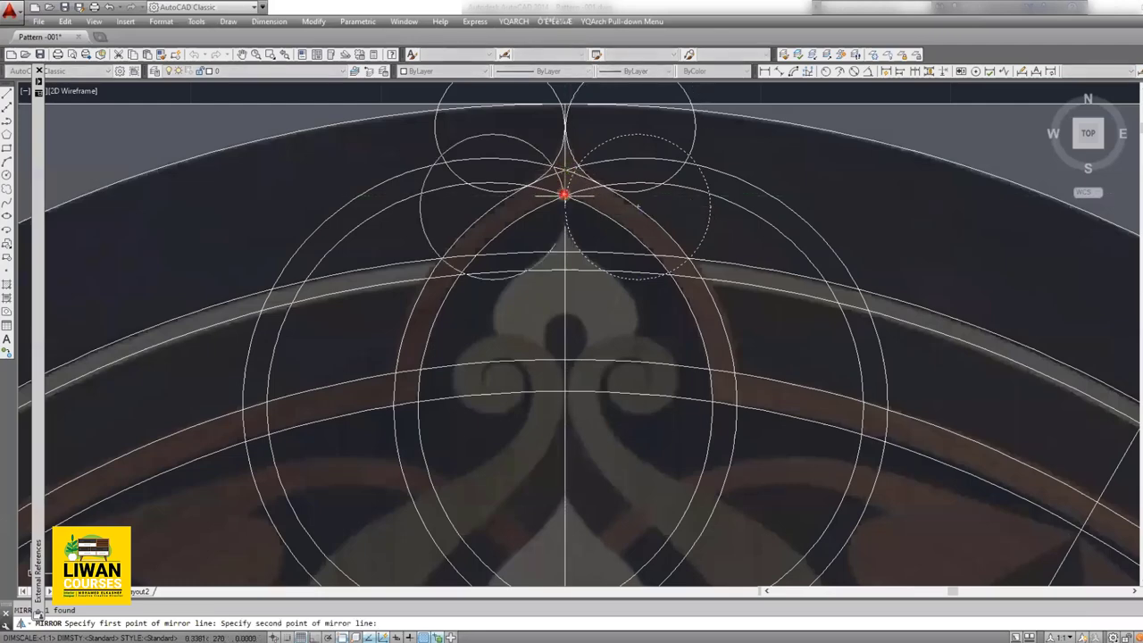
left_click(564, 194)
key("Return")
scroll(531, 280, "up", 3)
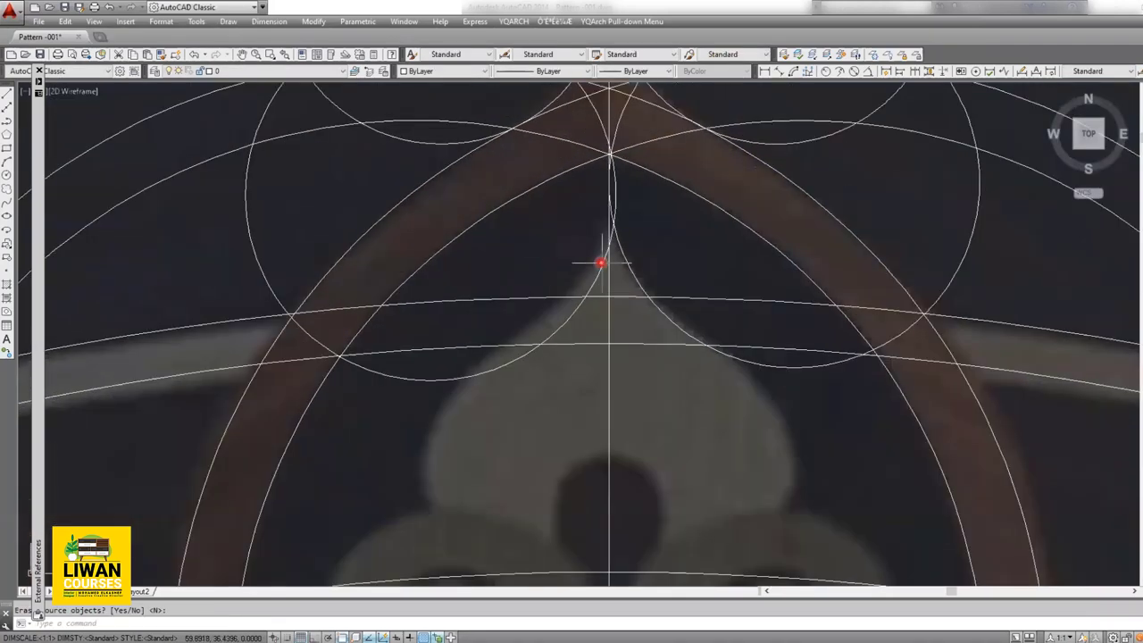
left_click(596, 255)
key("Delete")
left_click(625, 256)
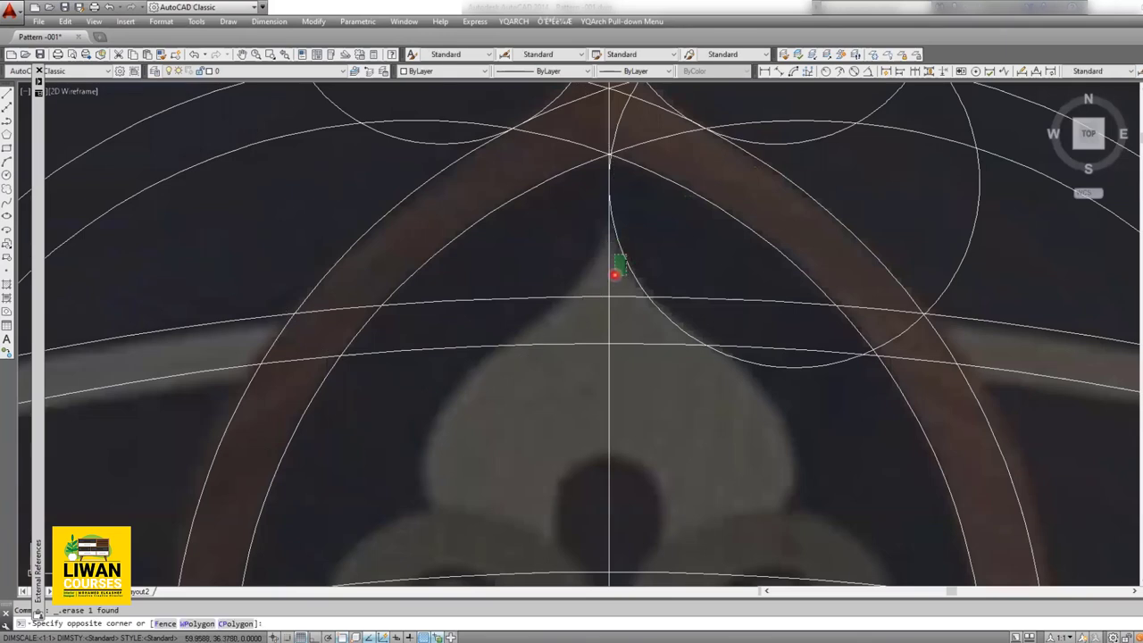
left_click(614, 275)
type("mi")
key("Return")
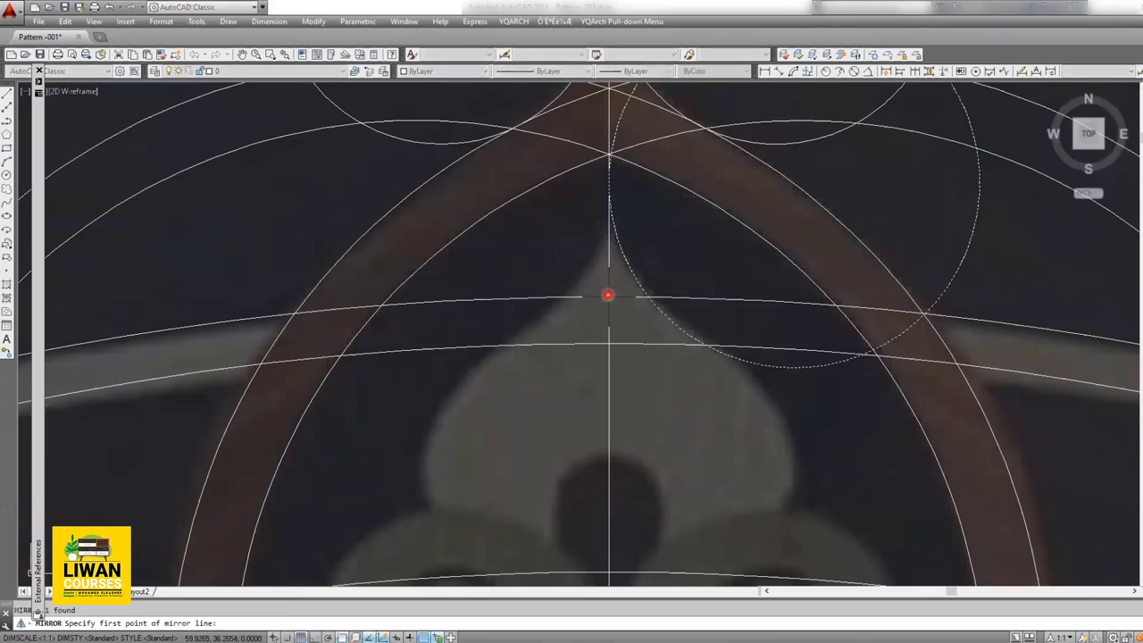
left_click(608, 295)
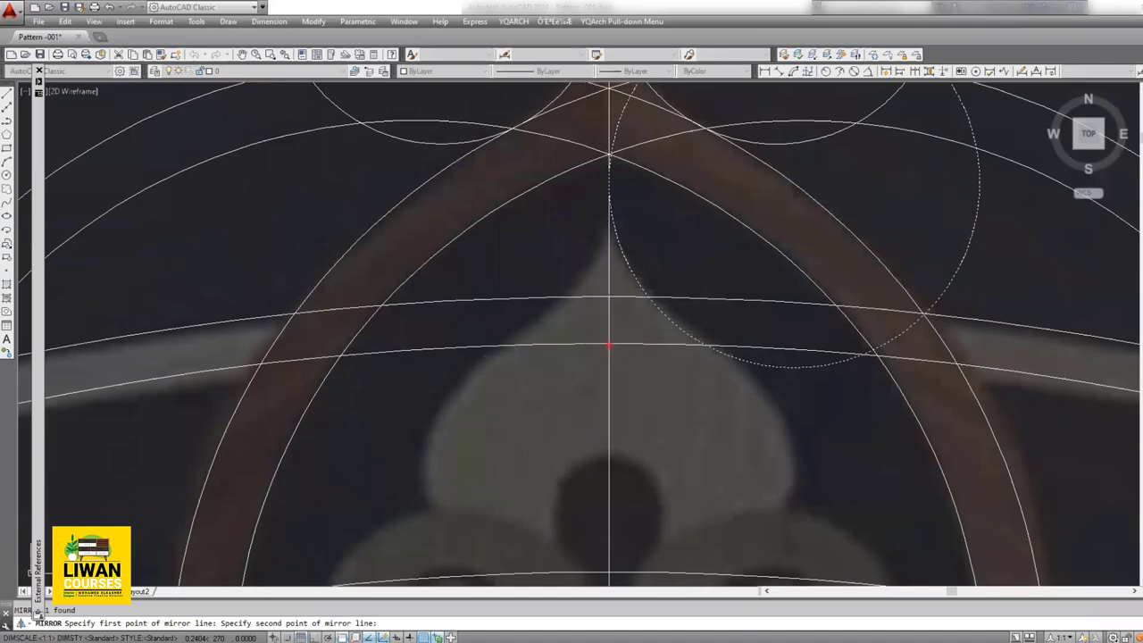
left_click(594, 339)
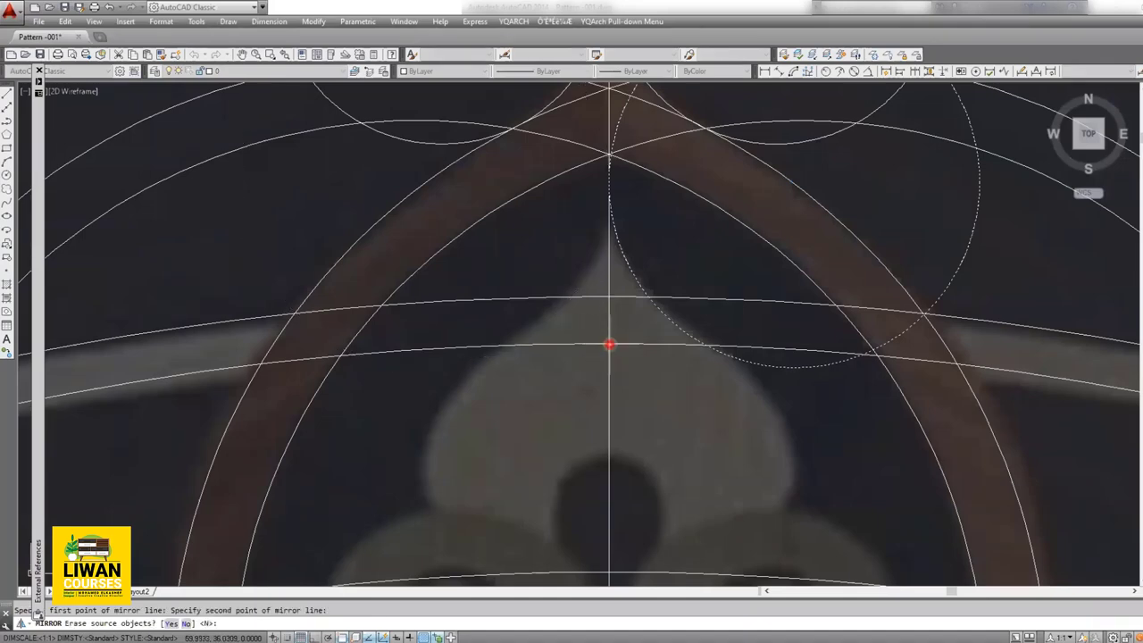
key("Return")
scroll(566, 321, "down", 3)
scroll(523, 357, "down", 2)
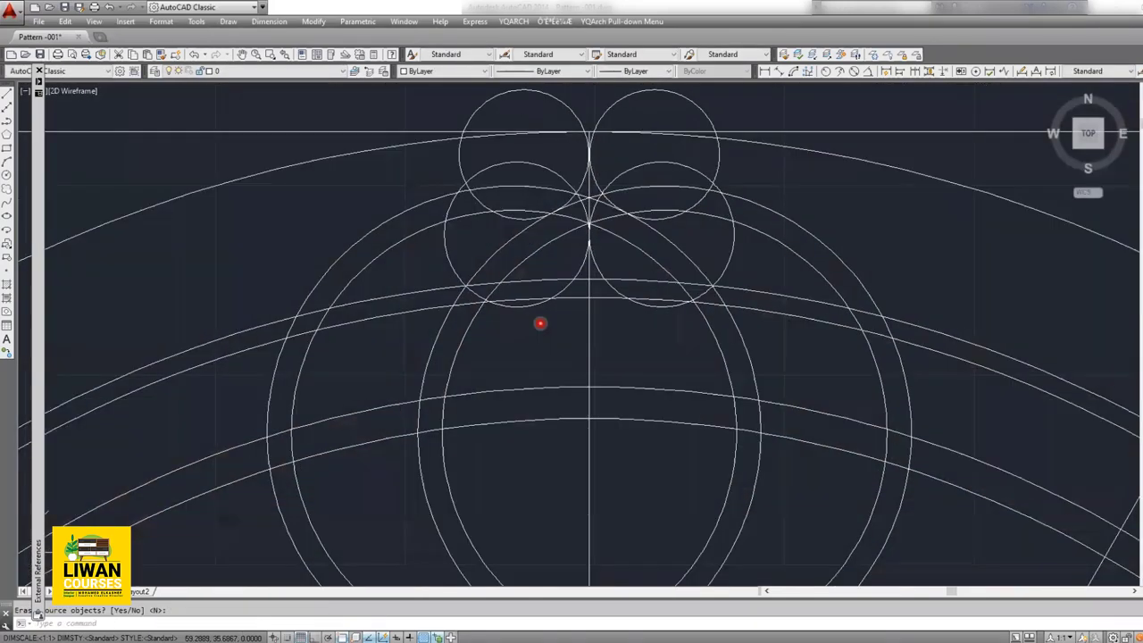
scroll(550, 277, "up", 2)
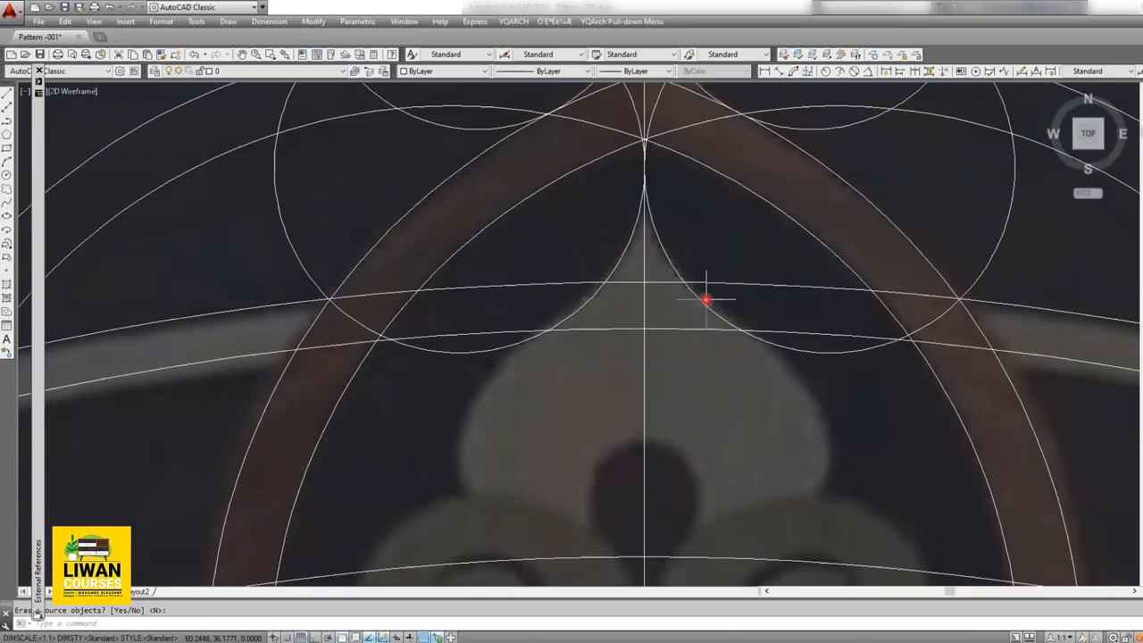
scroll(602, 296, "down", 6)
scroll(592, 273, "up", 1)
scroll(693, 289, "up", 2)
scroll(649, 251, "up", 1)
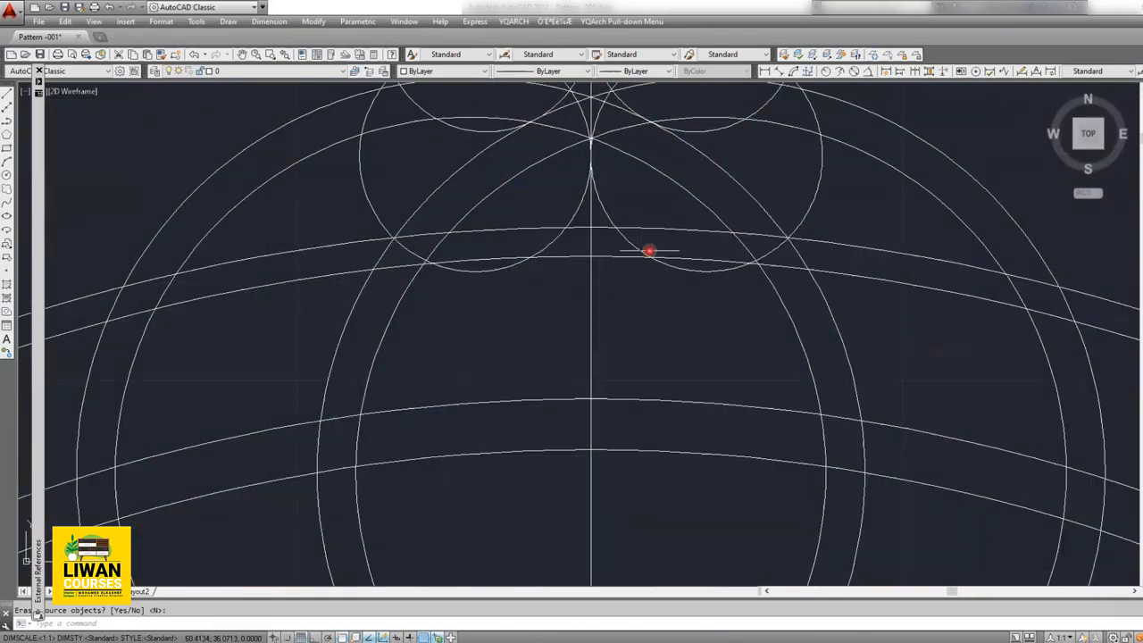
middle_click_drag(637, 249, 601, 193)
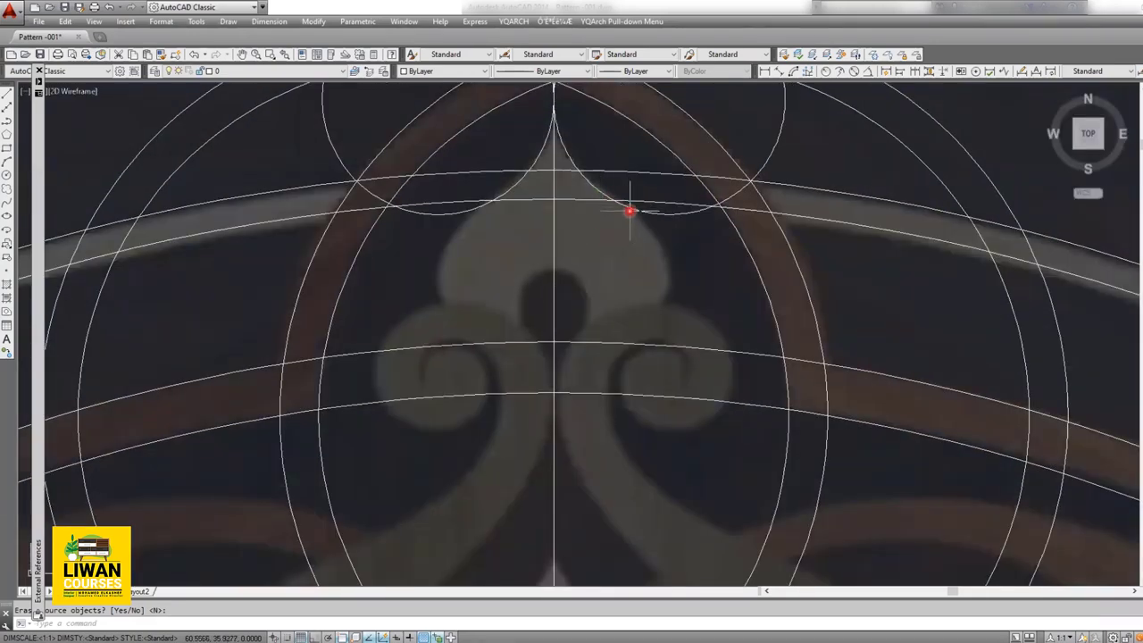
scroll(630, 211, "up", 2)
scroll(612, 205, "down", 2)
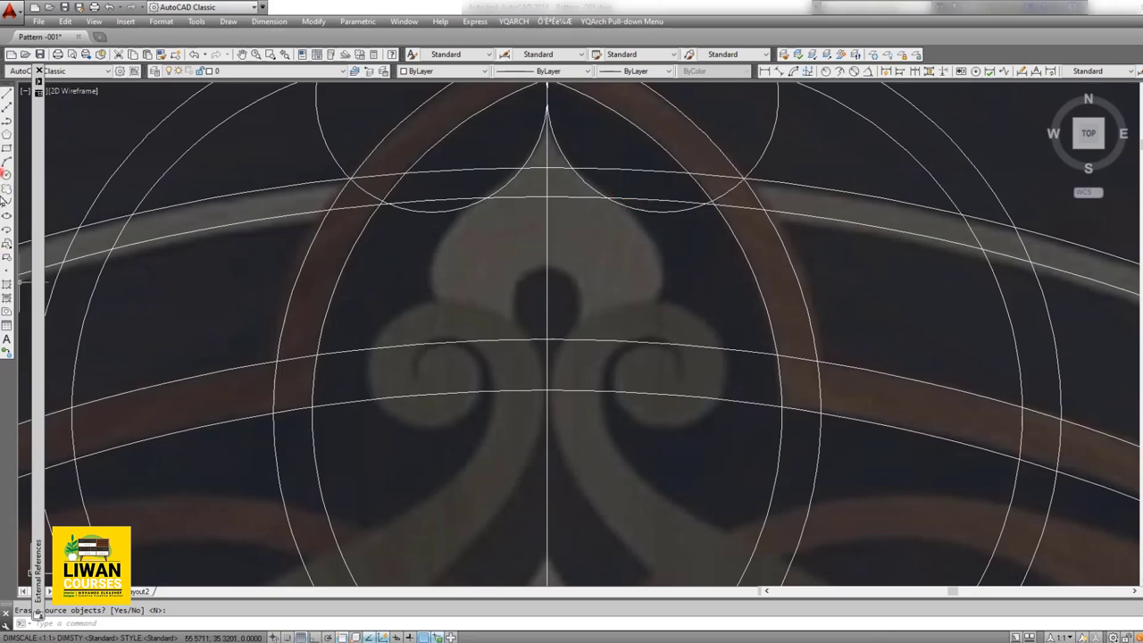
Step: Draw a circle centred on the leaf bulb, sized to cover the bulb
left_click(6, 179)
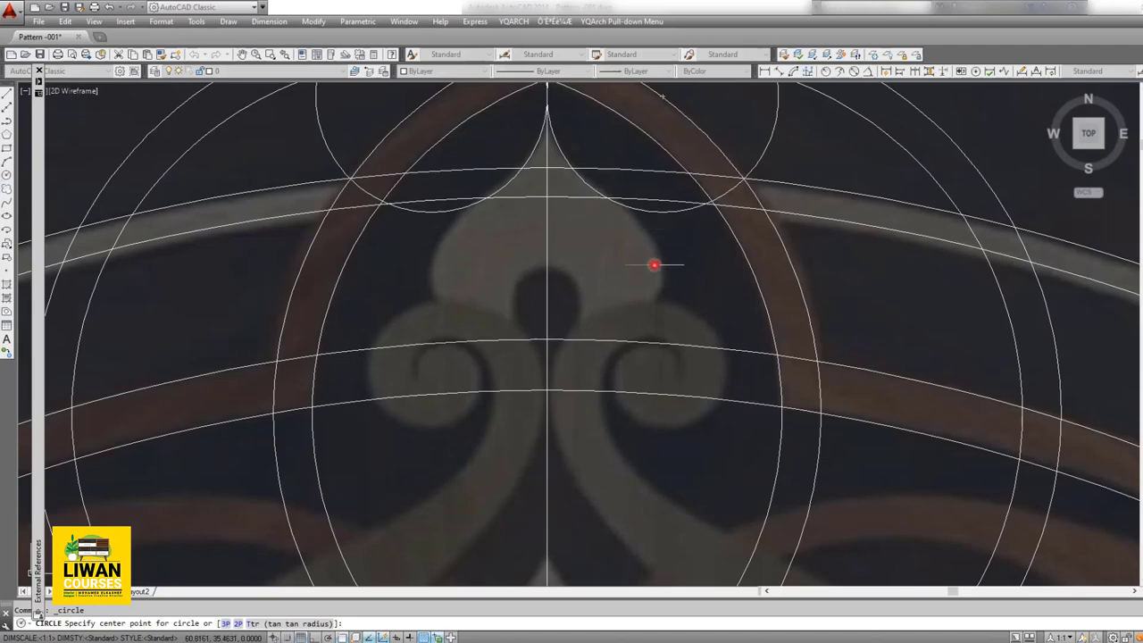
left_click(598, 275)
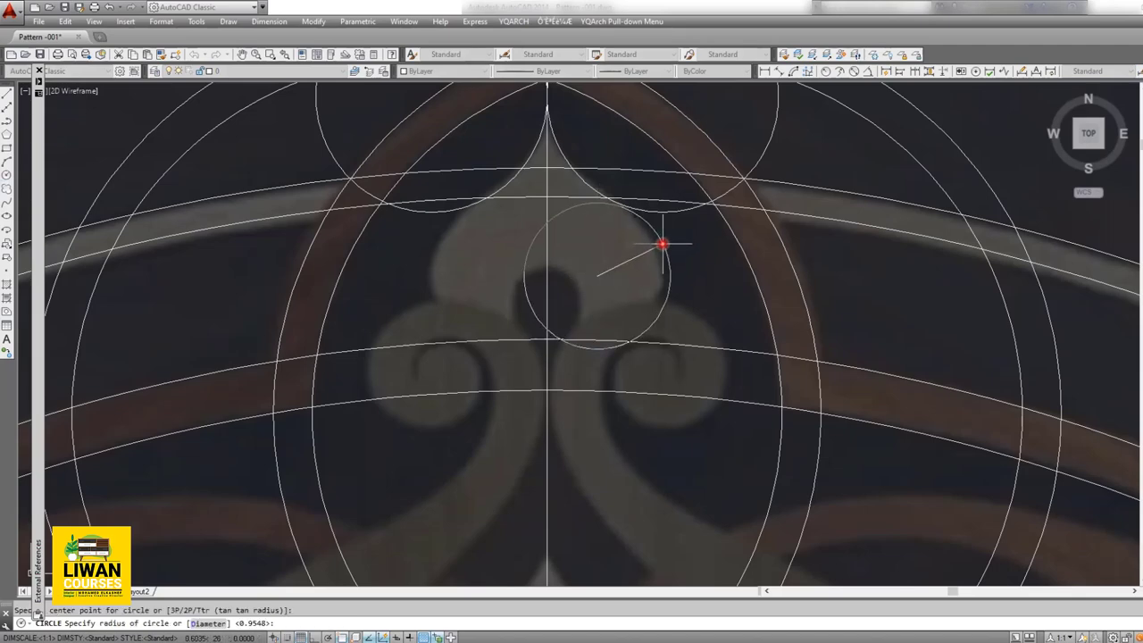
left_click(659, 246)
Step: Start moving the new circle from an edge point toward the arcs under the tip
left_click(684, 248)
left_click(645, 262)
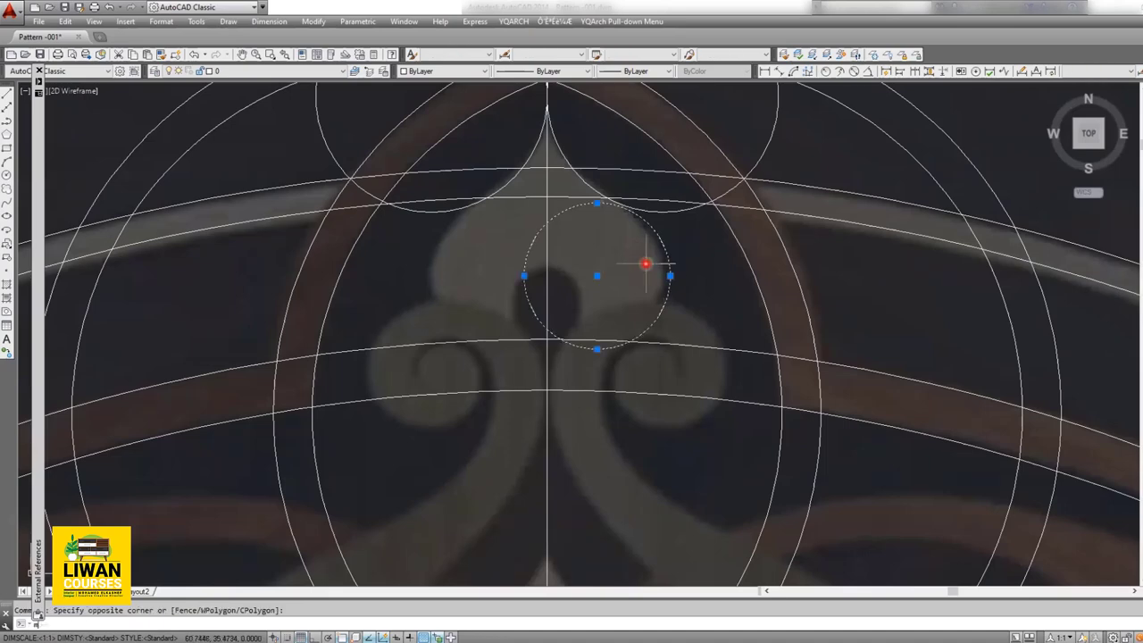
type("m")
key("Return")
left_click(615, 250)
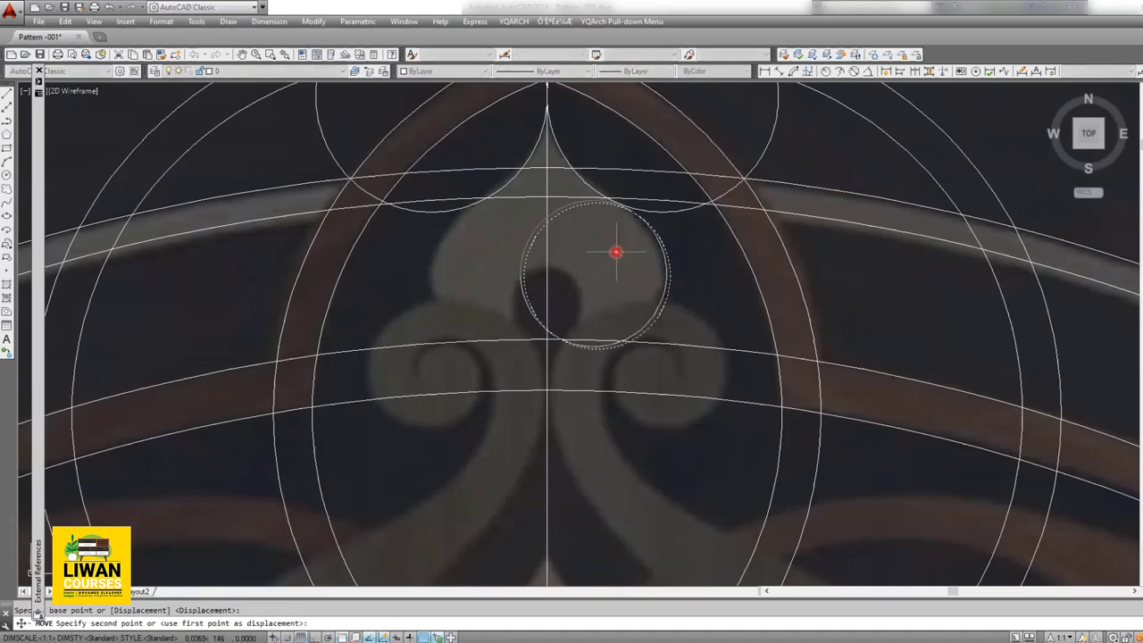
scroll(616, 234, "up", 4)
scroll(618, 201, "up", 5)
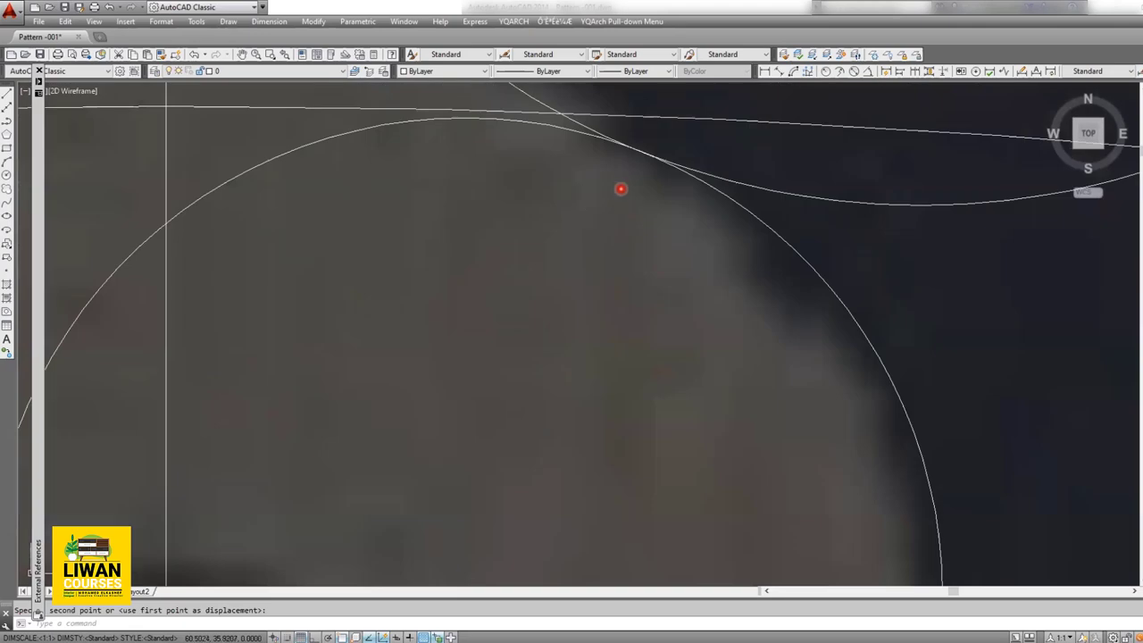
scroll(657, 158, "up", 2)
scroll(627, 136, "up", 2)
middle_click_drag(640, 269, 648, 423)
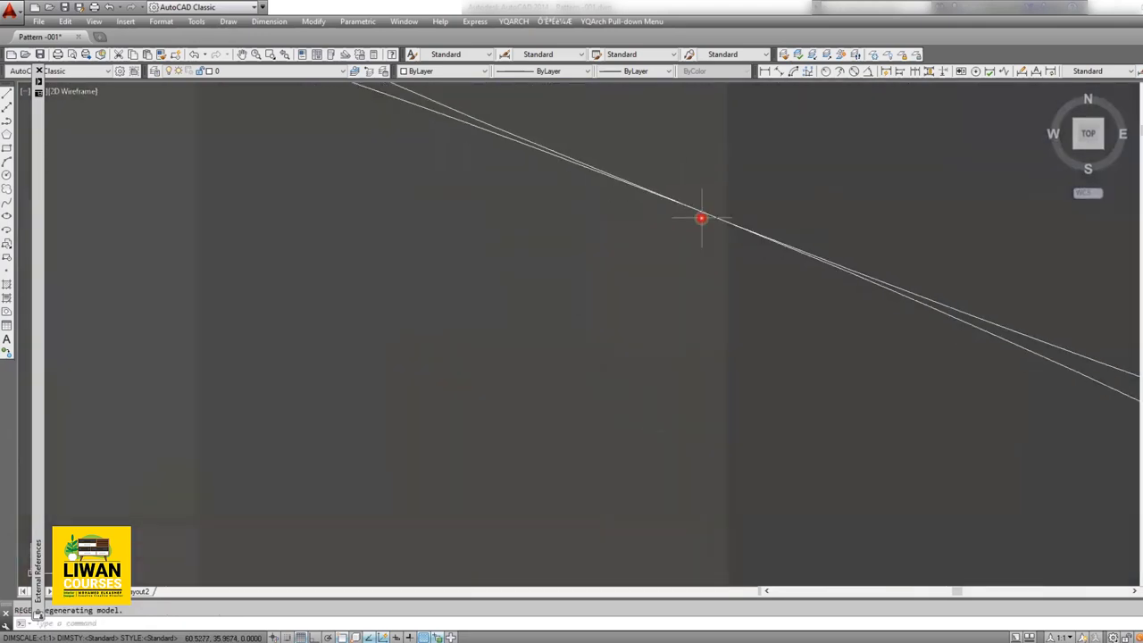
scroll(690, 234, "down", 3)
scroll(690, 234, "down", 3)
scroll(643, 280, "down", 2)
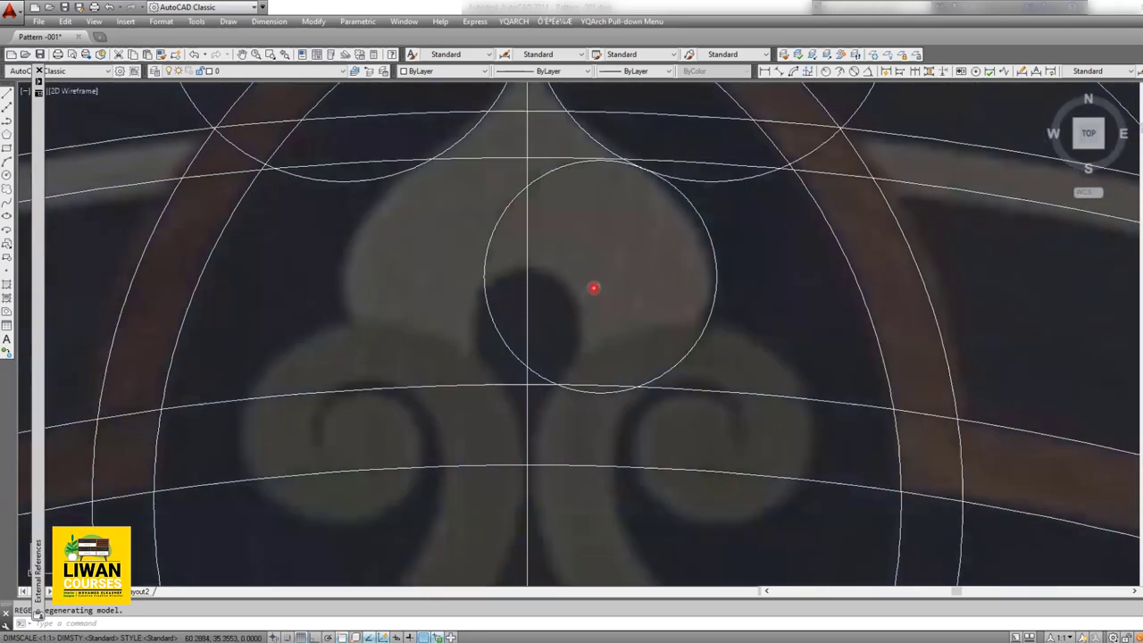
Step: Reselect the bulb circle and retry the move from its edge, then cancel it
left_click(737, 241)
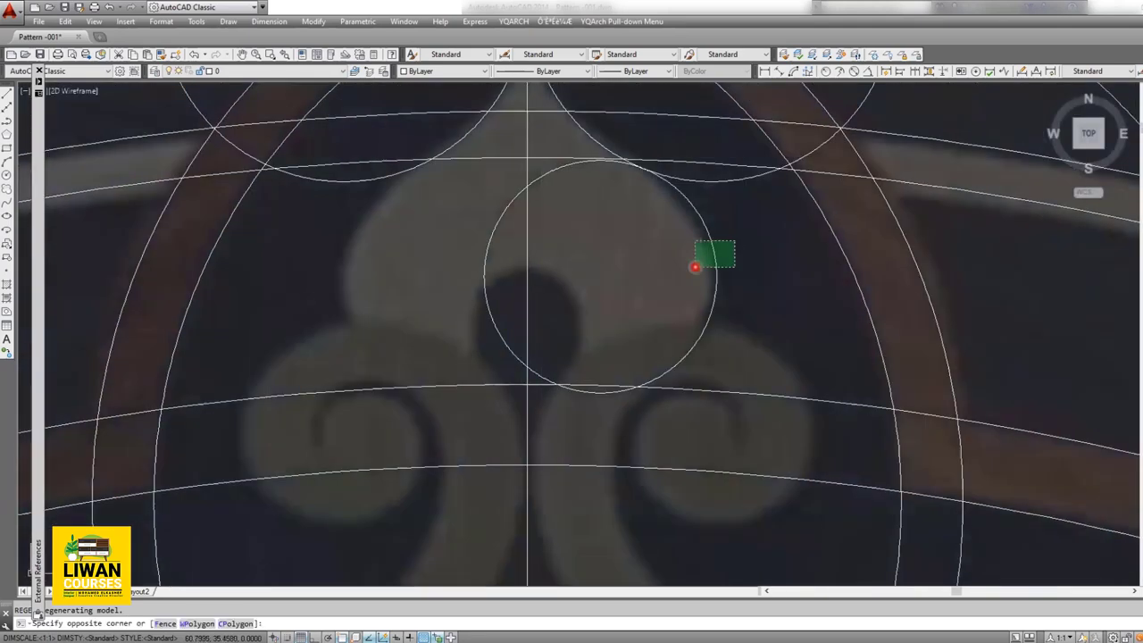
left_click(695, 267)
type("m")
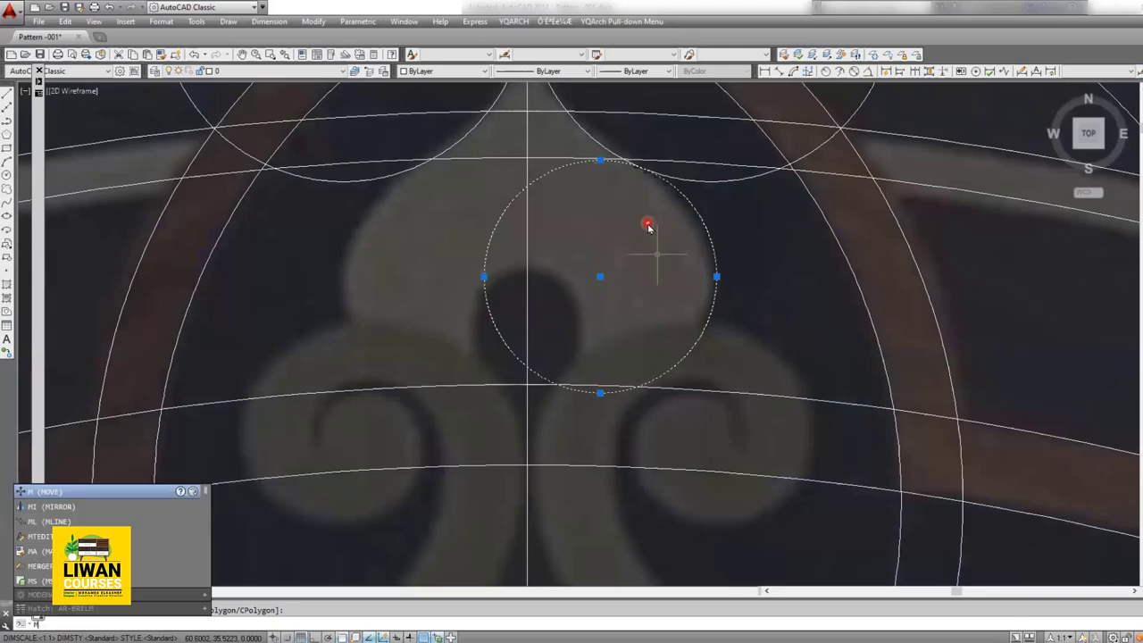
key("Return")
scroll(642, 223, "up", 4)
scroll(631, 216, "up", 2)
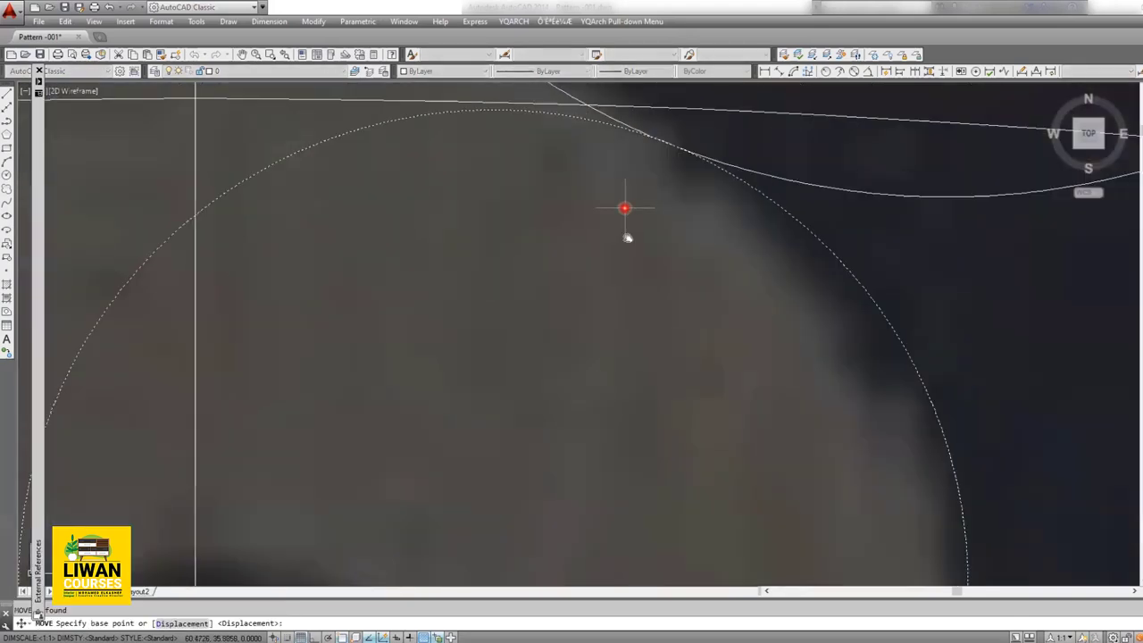
scroll(625, 208, "down", 3)
scroll(539, 224, "up", 3)
scroll(526, 189, "up", 2)
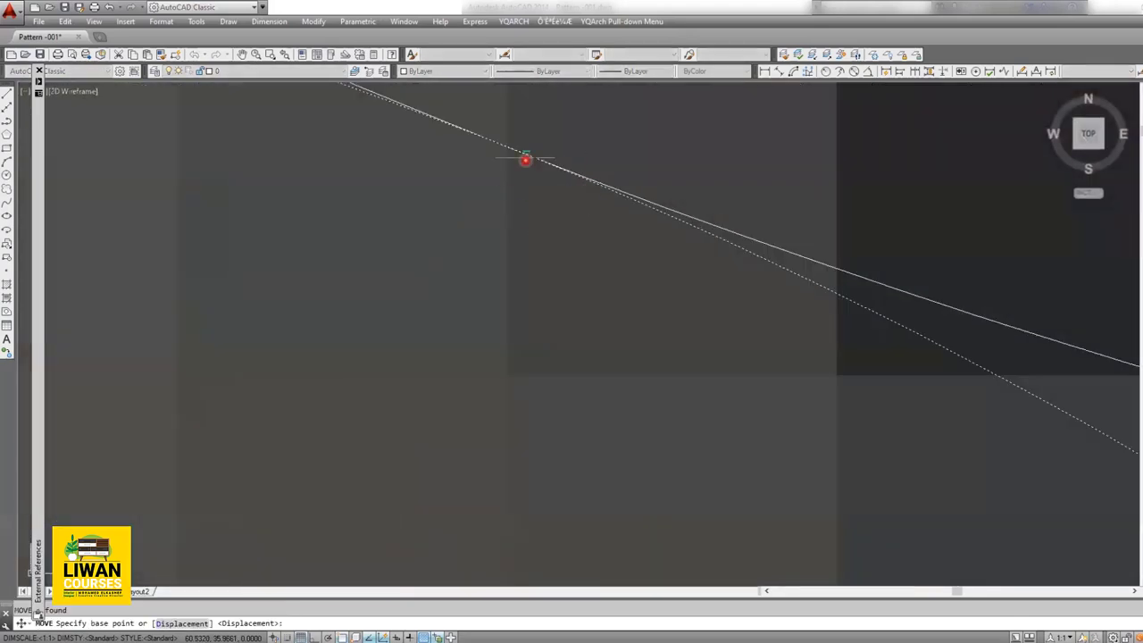
left_click(512, 149)
scroll(508, 214, "down", 2)
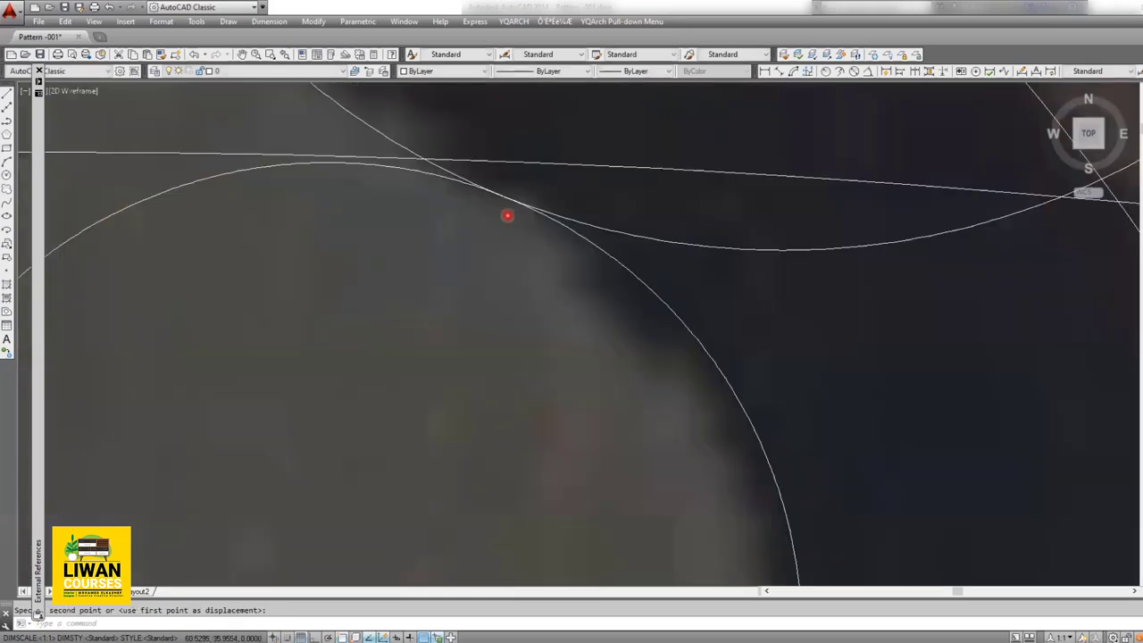
scroll(493, 268, "down", 3)
scroll(536, 250, "down", 1)
scroll(660, 267, "down", 2)
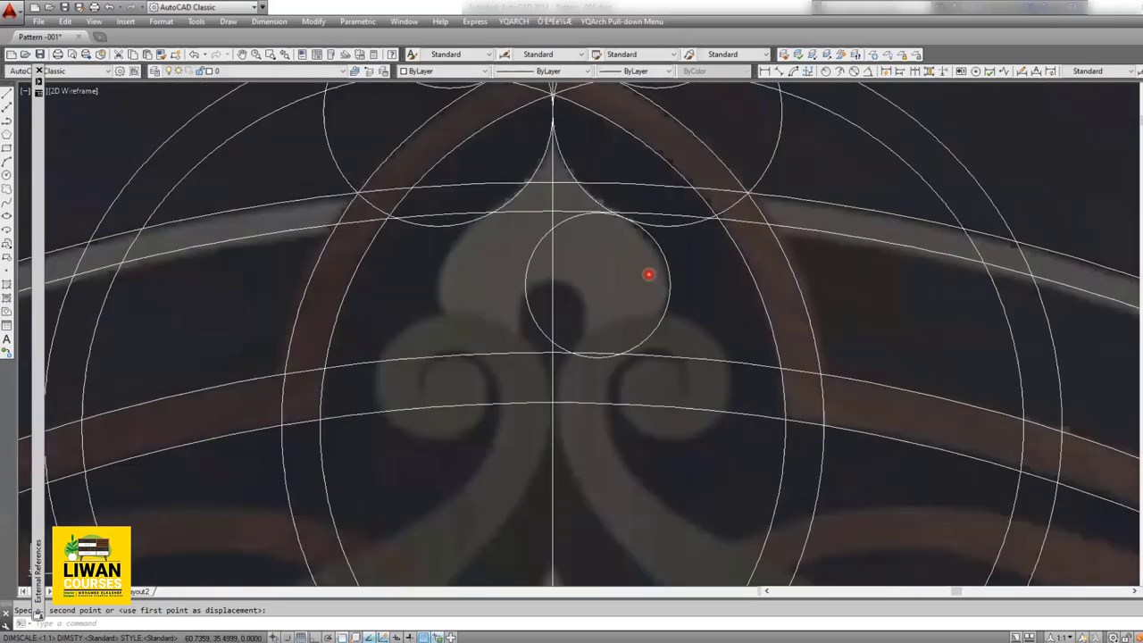
scroll(638, 278, "down", 2)
scroll(625, 283, "up", 1)
scroll(637, 241, "up", 1)
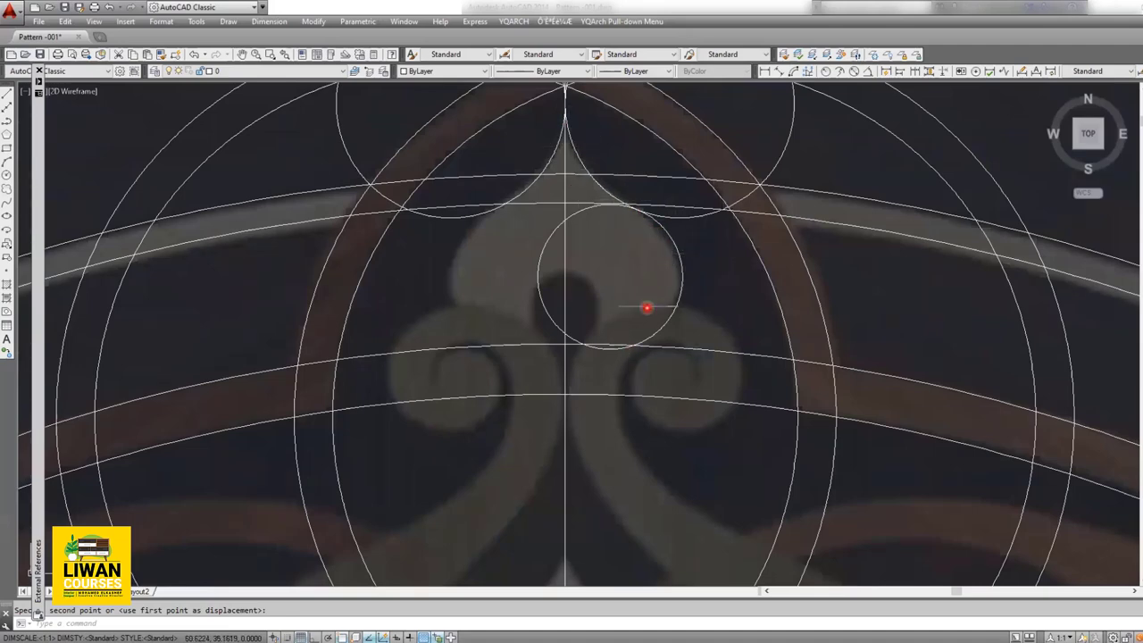
key("Escape")
Step: Move the bulb circle again, using its snap point as the base point
left_click(488, 287)
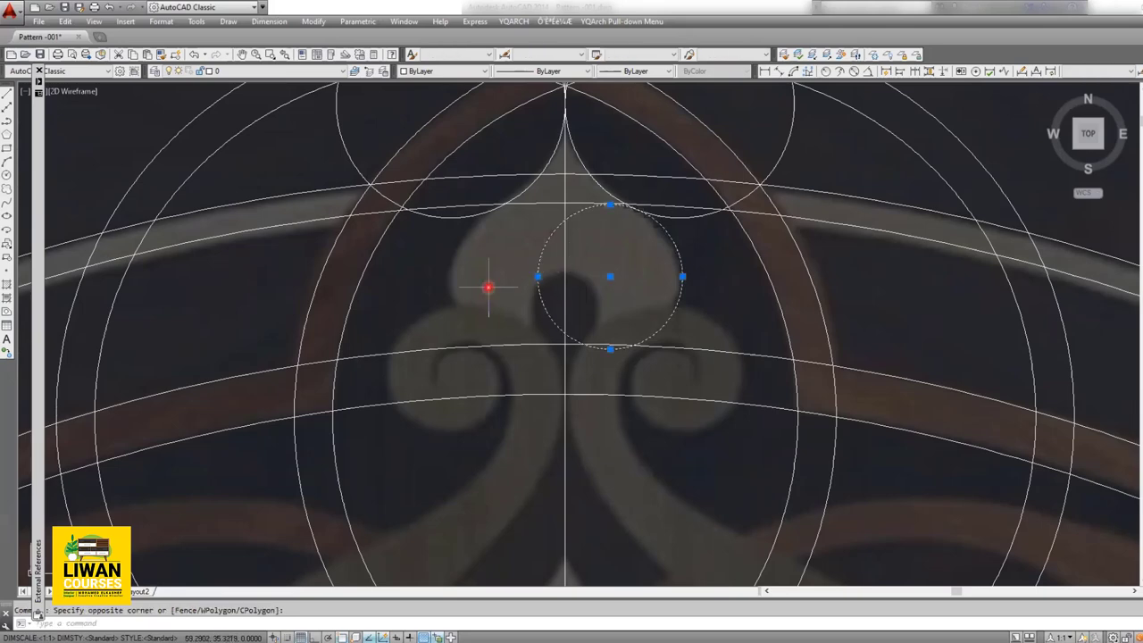
type("m")
key("Return")
scroll(615, 207, "up", 3)
scroll(705, 204, "up", 3)
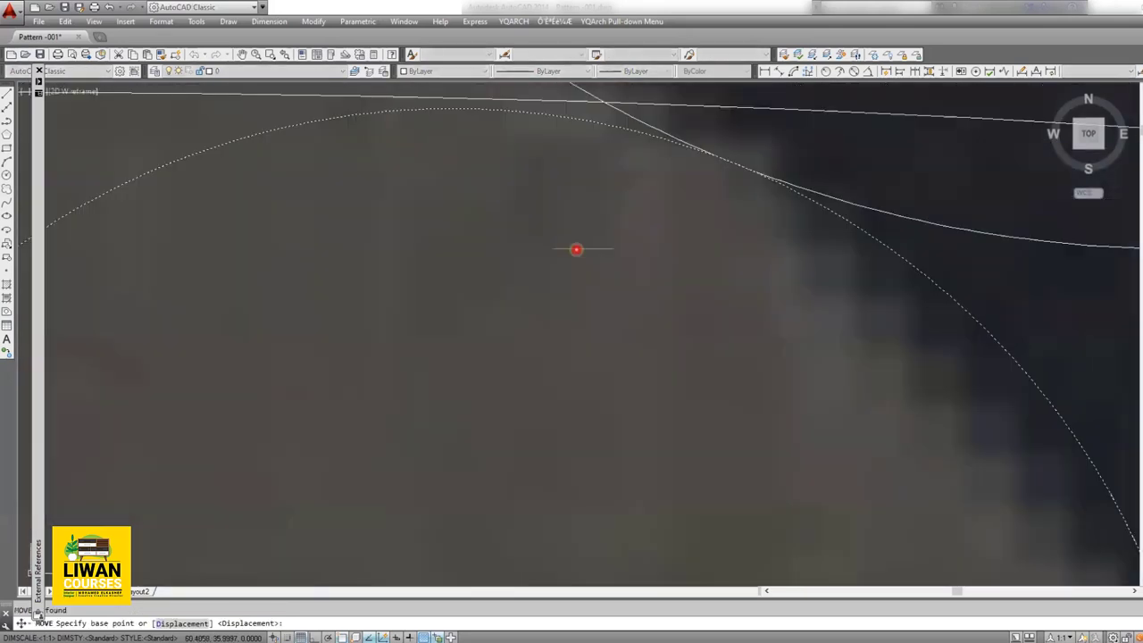
left_click(725, 159)
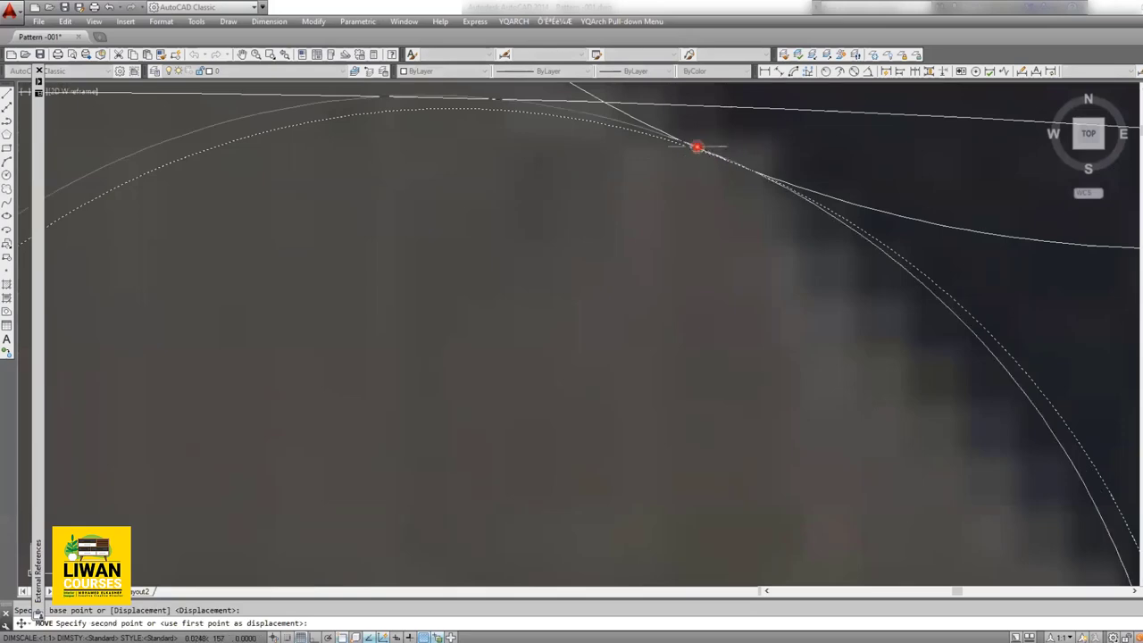
scroll(696, 145, "down", 4)
scroll(649, 250, "down", 3)
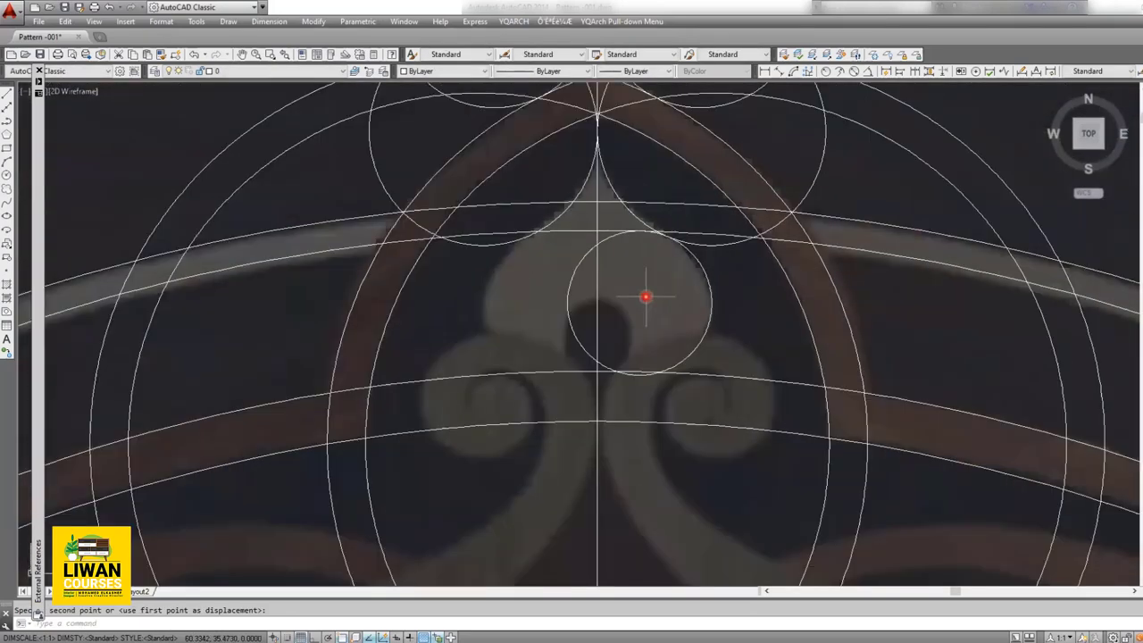
Step: Drop the circle tangent to the tip arcs, then mirror it across the vertical centre line
left_click(571, 290)
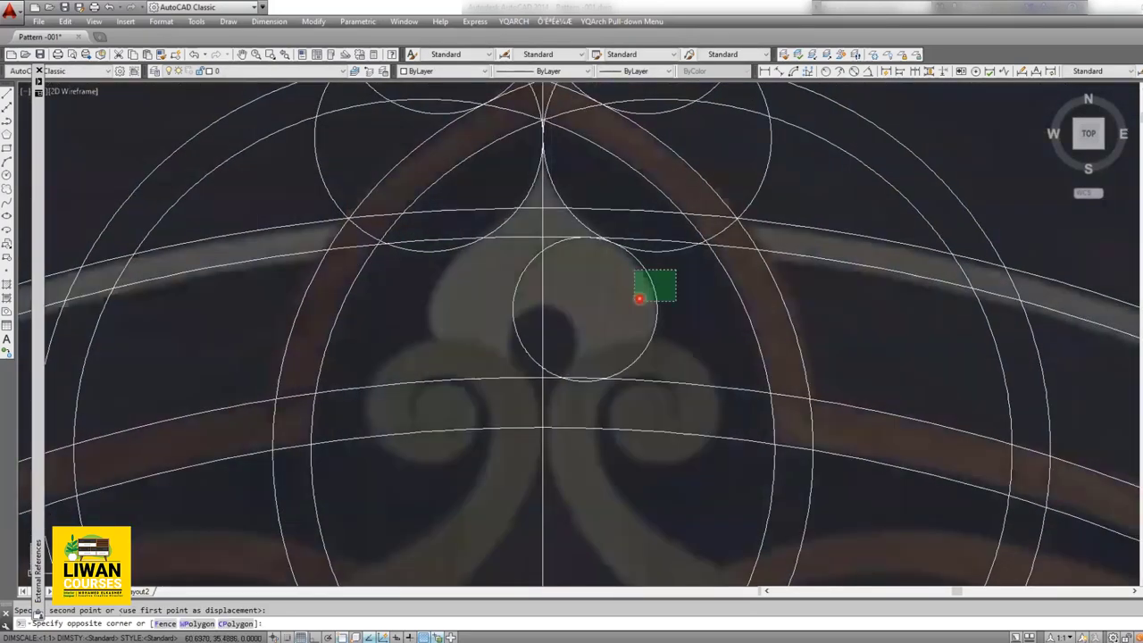
left_click(621, 303)
key("Return")
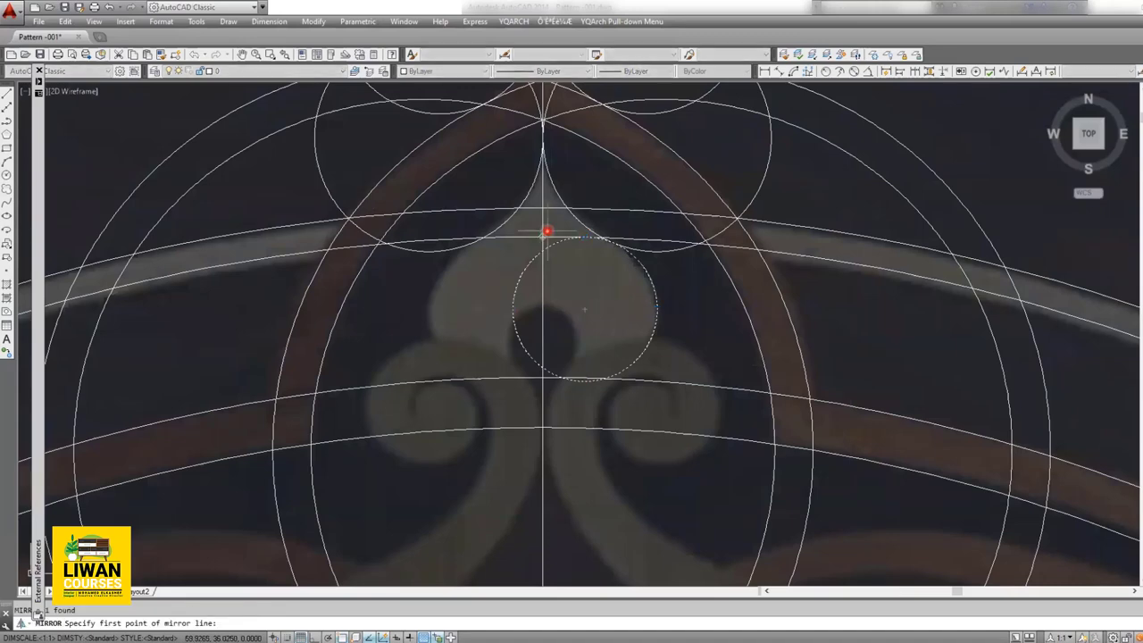
left_click(540, 239)
left_click(541, 208)
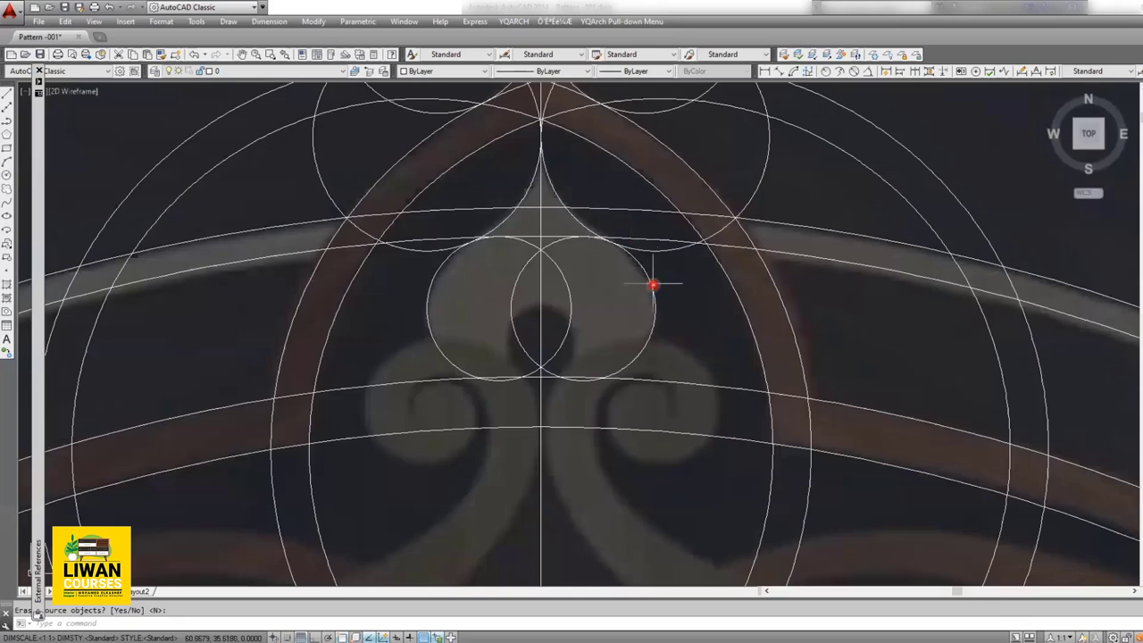
Step: Pan and zoom to inspect the overlapping pair of bulb circles
middle_click_drag(574, 316, 594, 253)
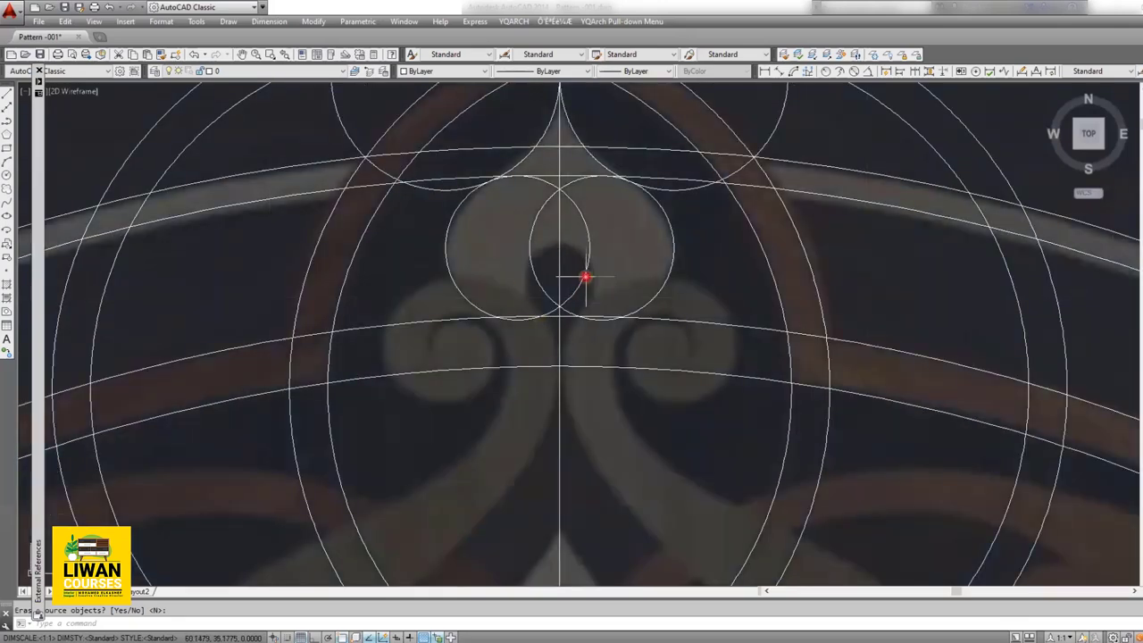
scroll(585, 276, "down", 3)
scroll(604, 285, "down", 2)
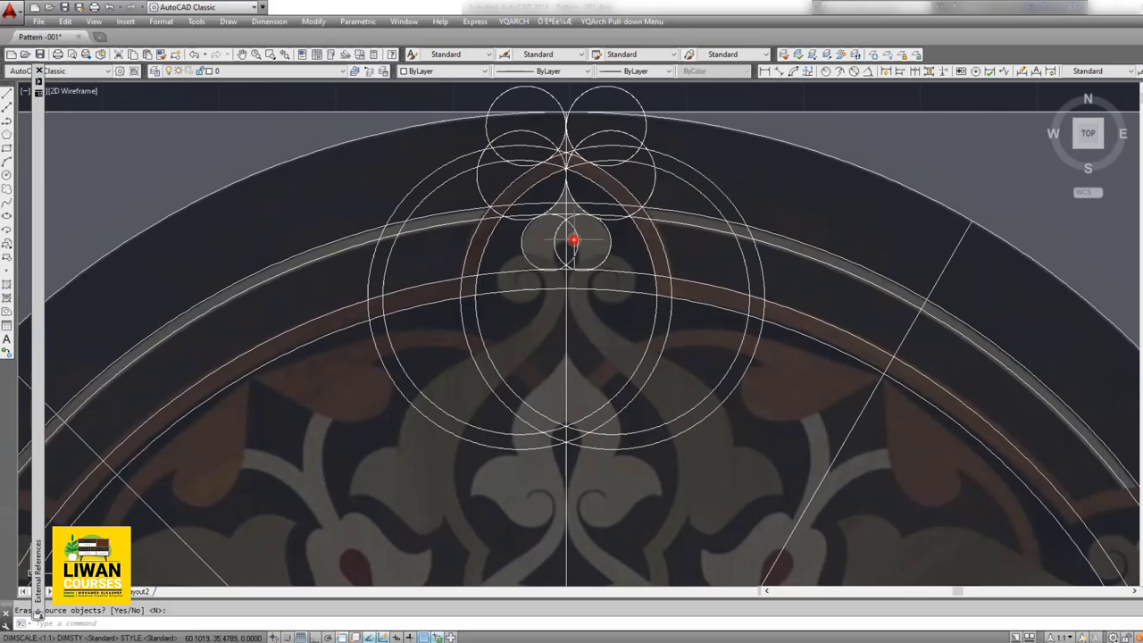
scroll(569, 237, "up", 3)
scroll(571, 234, "down", 2)
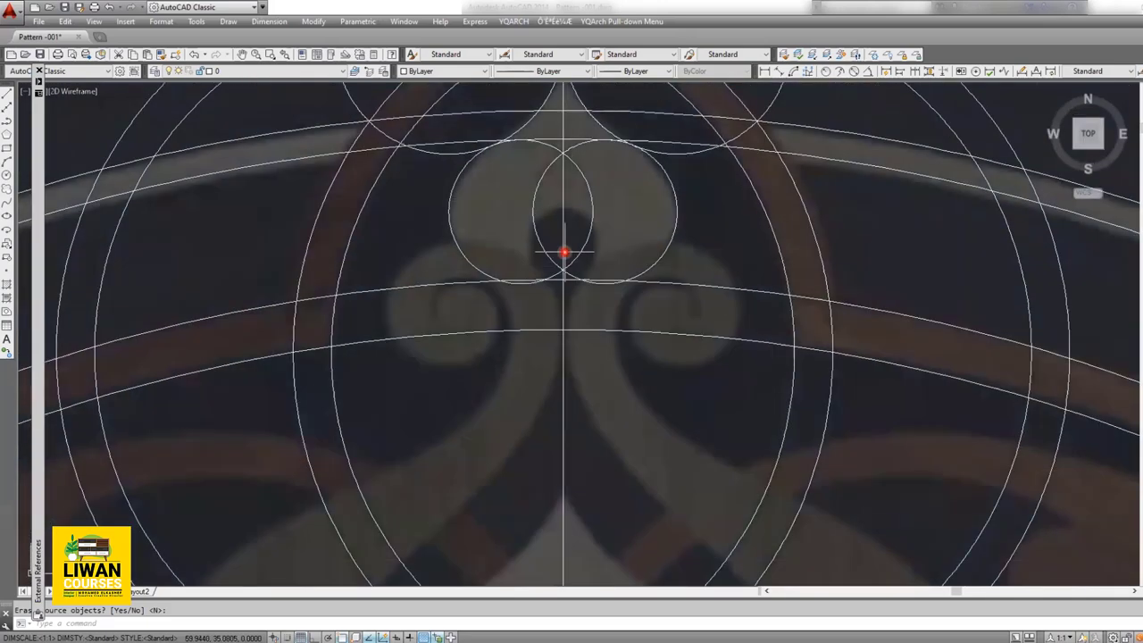
scroll(554, 253, "up", 2)
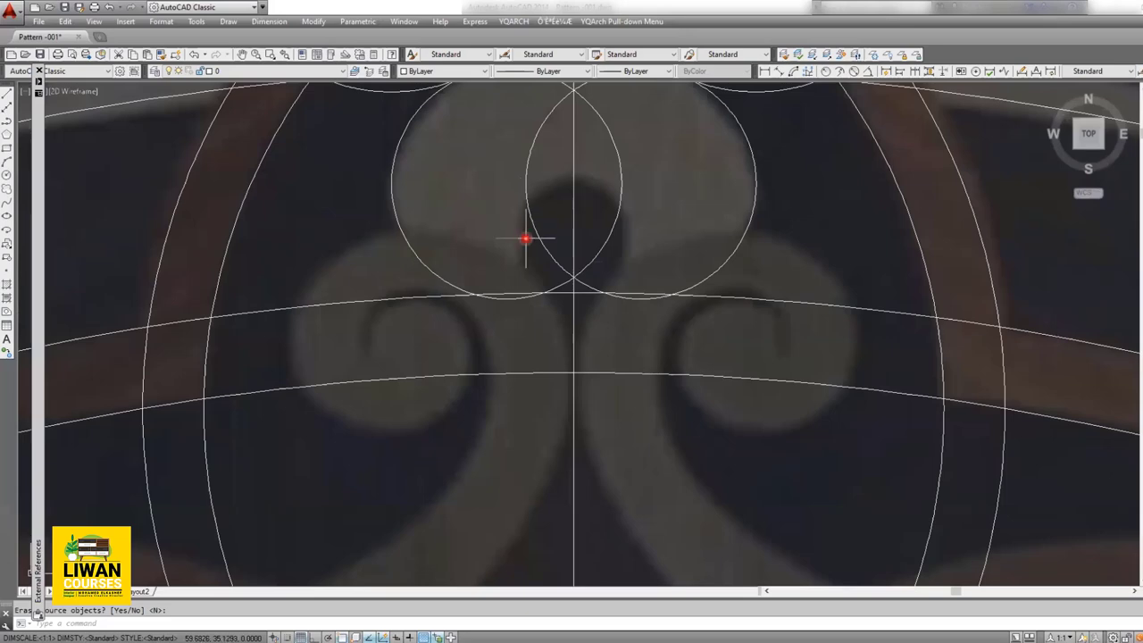
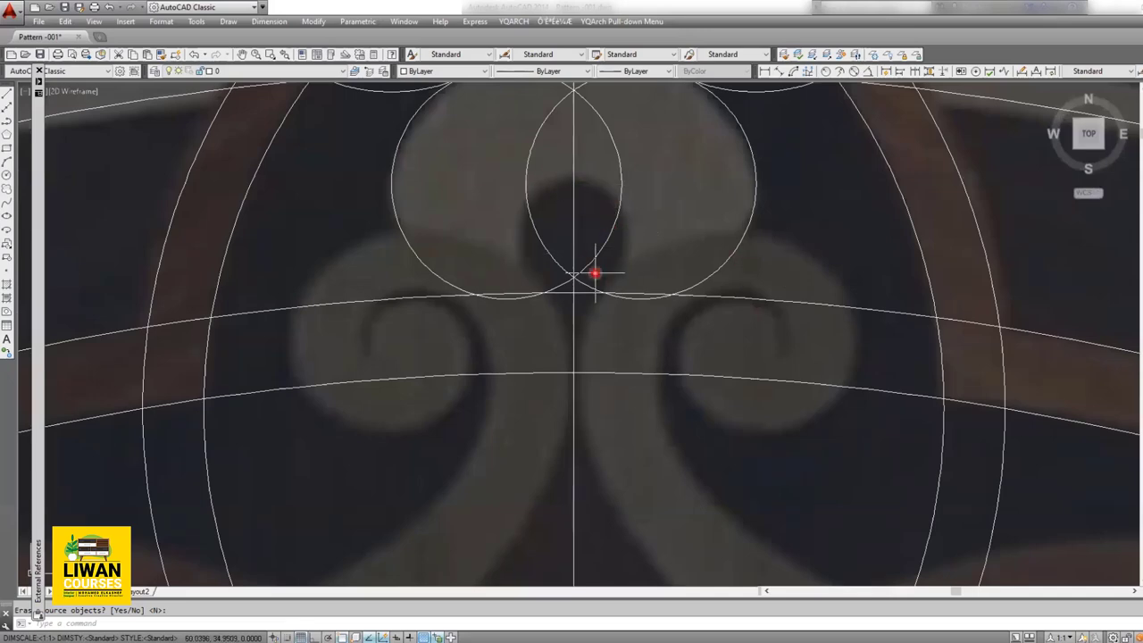
Step: Draw a small circle centred in the dark gap between the trefoil's upper lobes
left_click(6, 173)
left_click(575, 229)
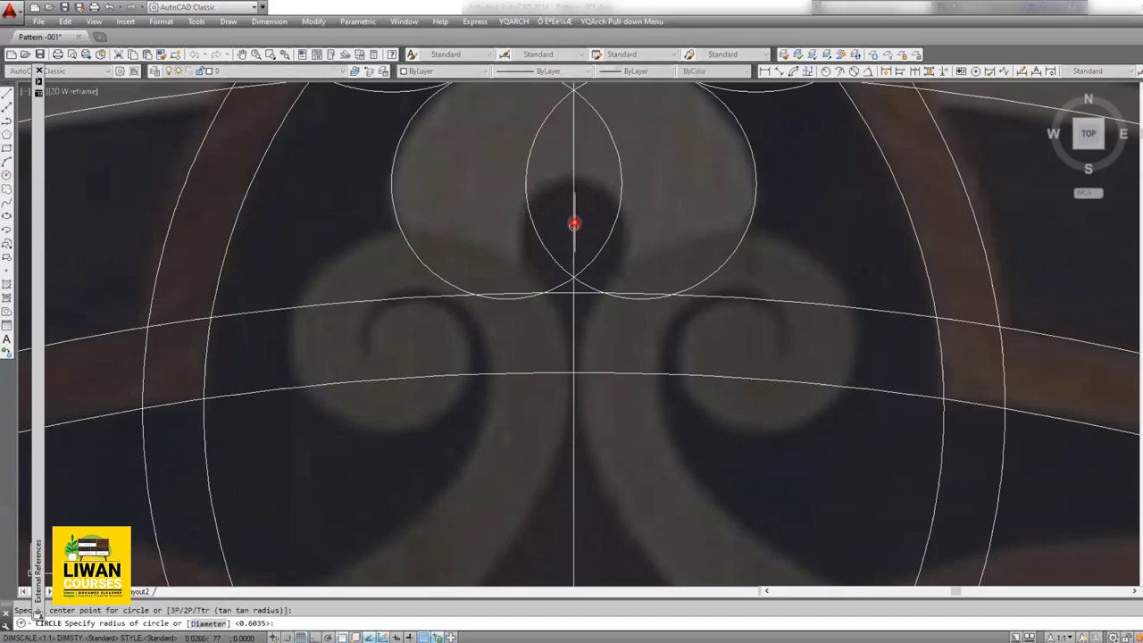
left_click(570, 177)
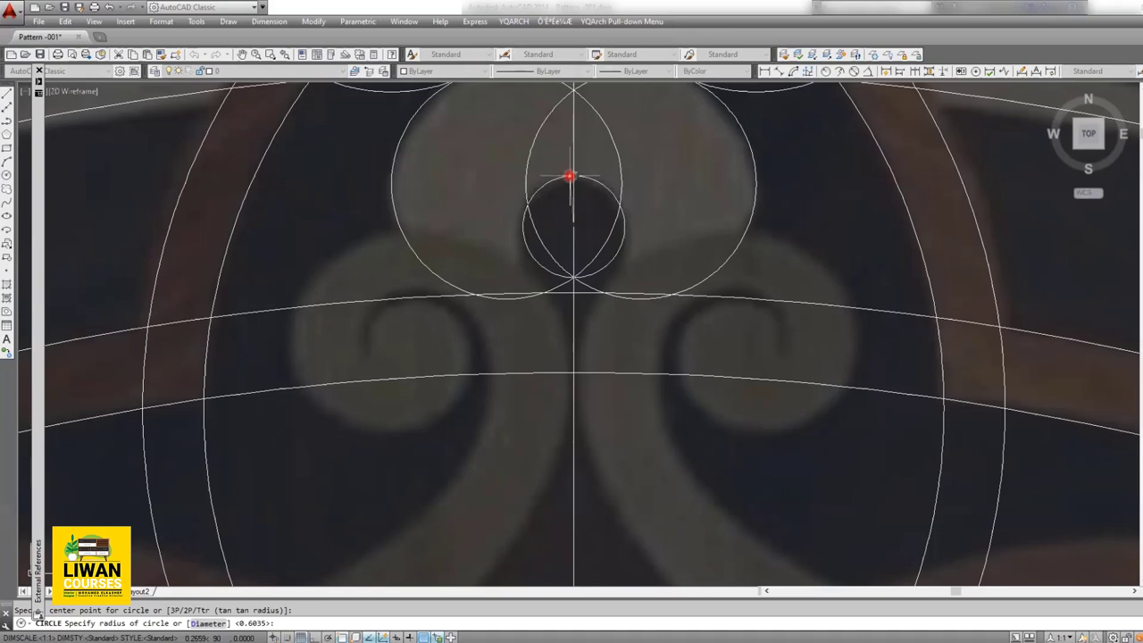
Step: Move the small circle slightly lower with the M command
left_click(567, 177)
left_click(545, 189)
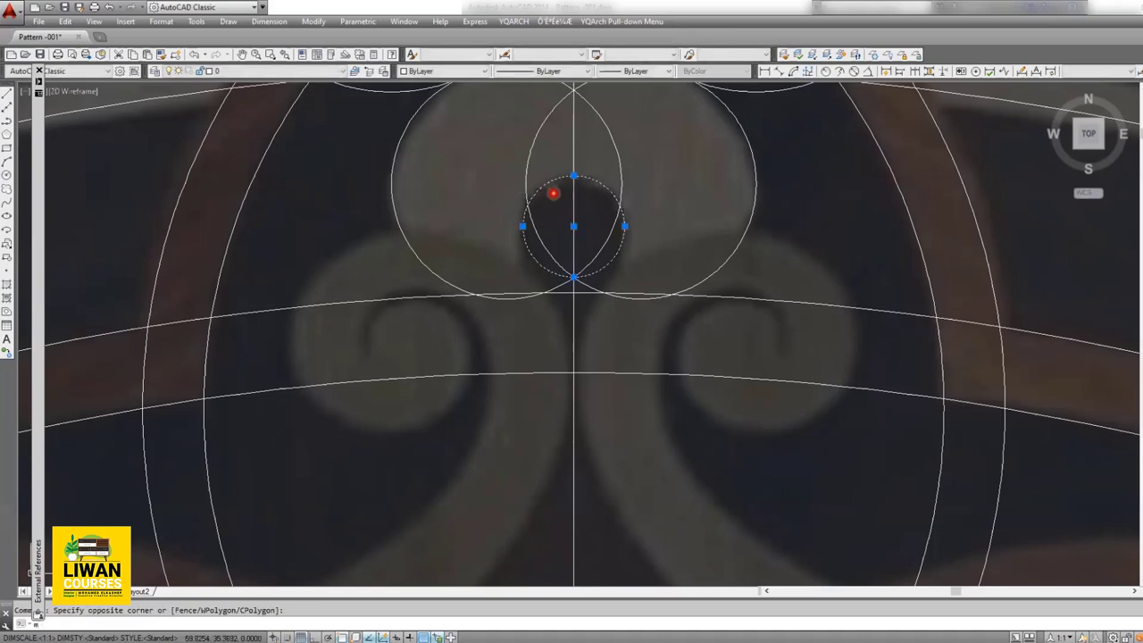
type("m")
key("Return")
left_click(573, 177)
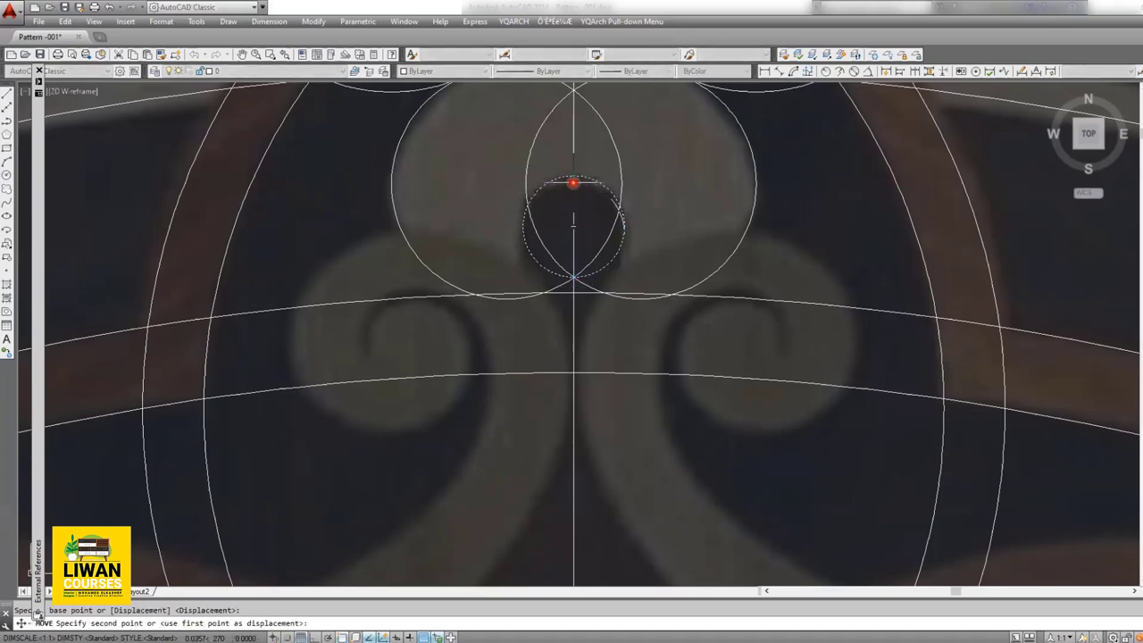
left_click(573, 185)
scroll(530, 247, "down", 2)
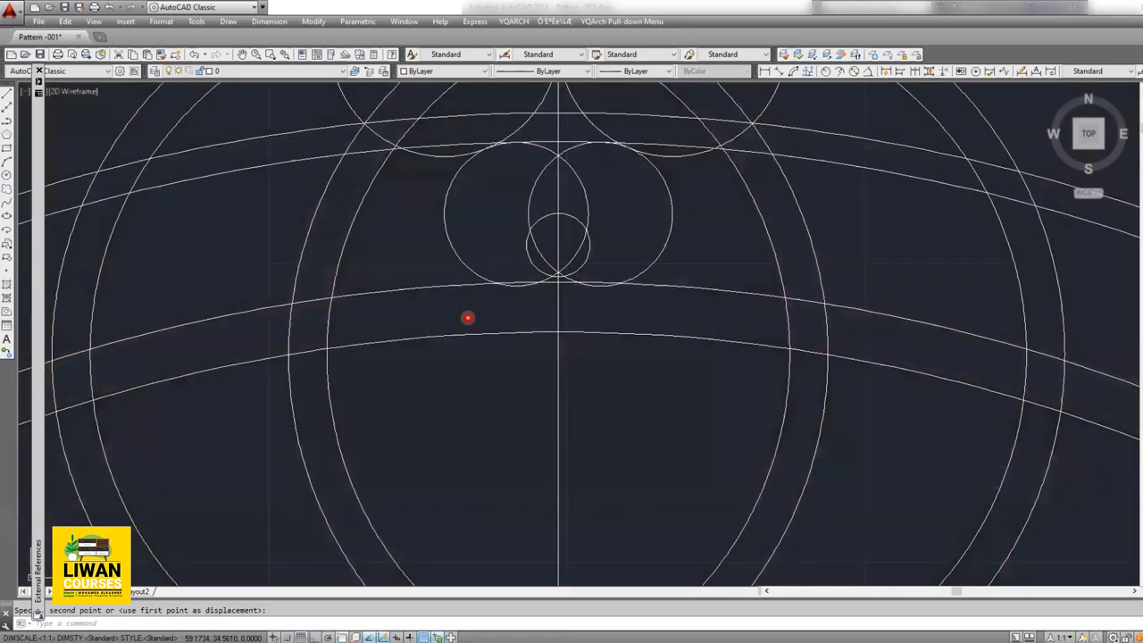
scroll(546, 261, "up", 2)
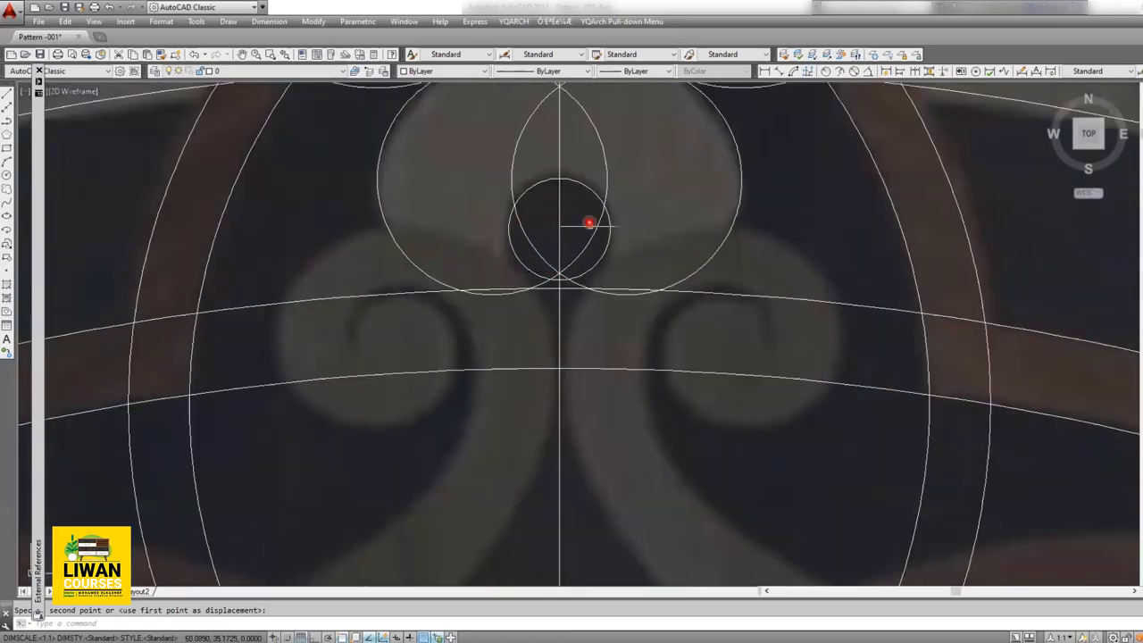
scroll(564, 313, "up", 2)
scroll(571, 295, "up", 1)
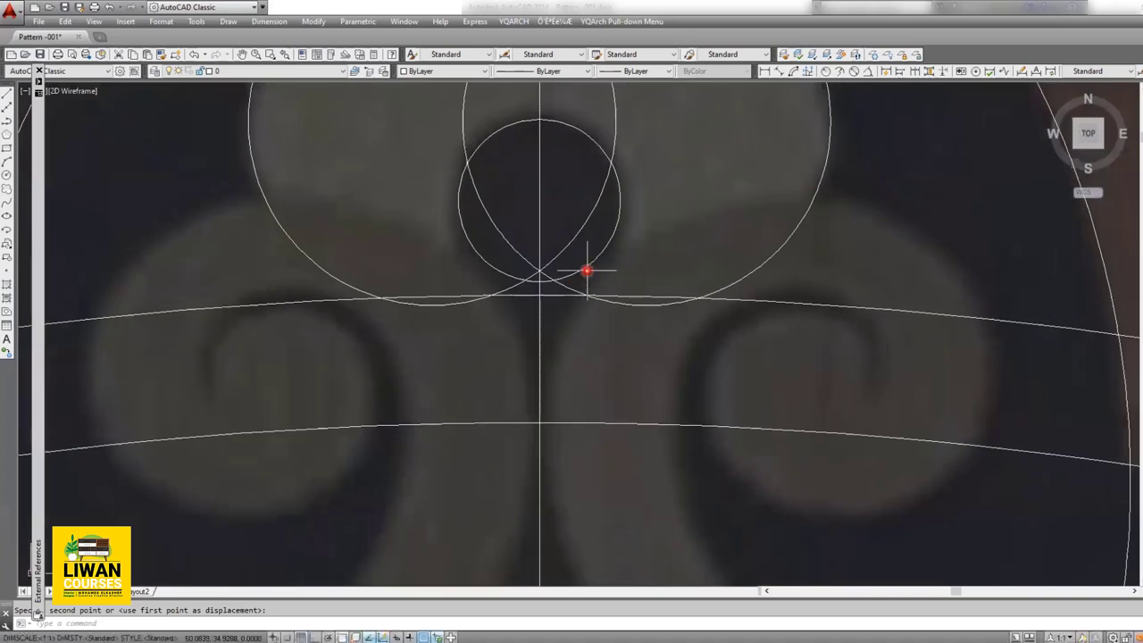
Step: Reposition the circle so its bottom point sits where the two lobe circles meet
left_click(586, 270)
left_click(591, 257)
key("Return")
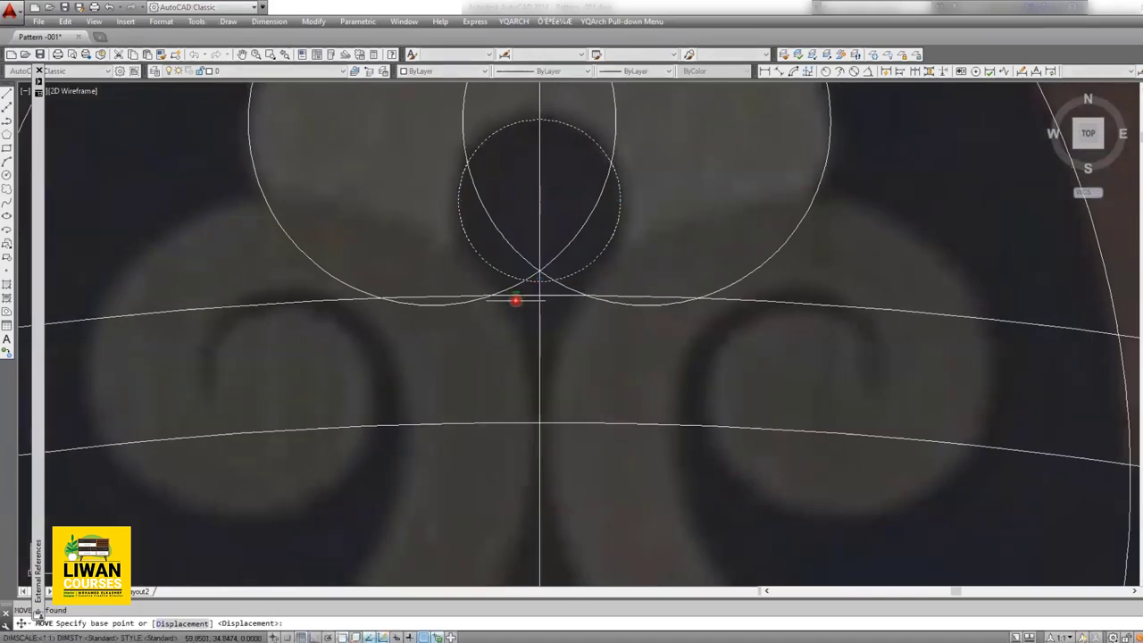
left_click(539, 281)
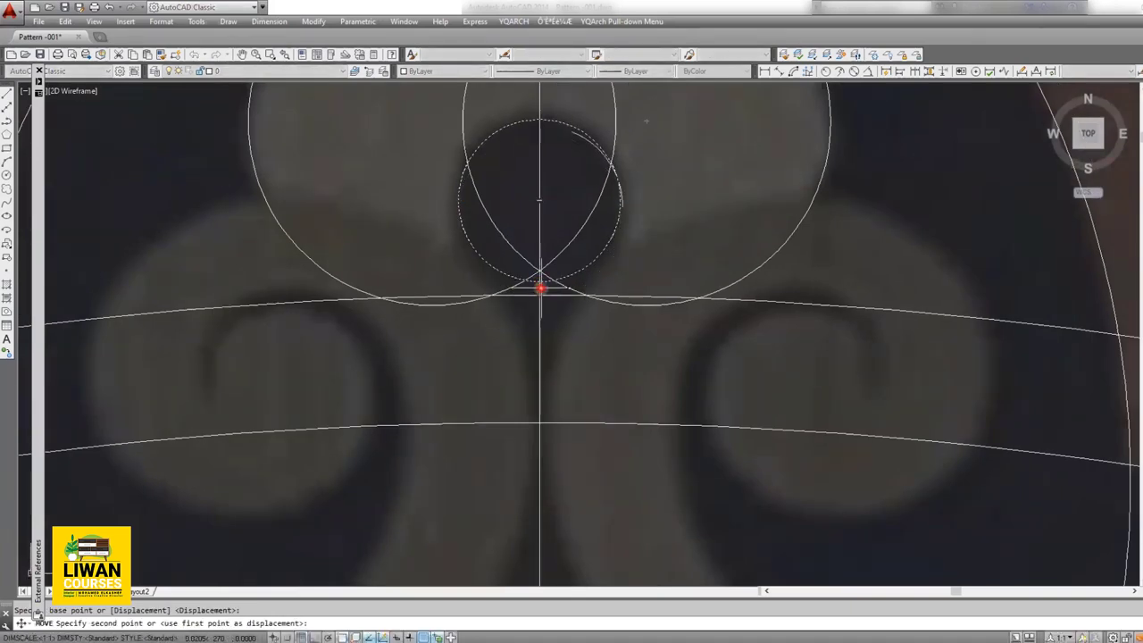
left_click(540, 293)
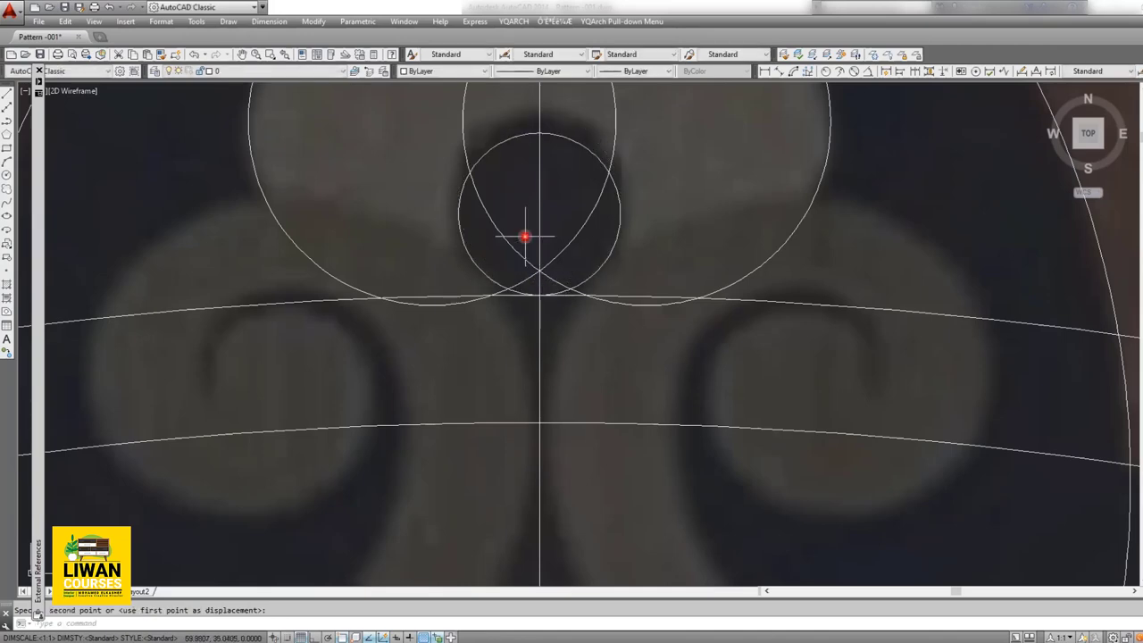
scroll(516, 223, "down", 3)
scroll(544, 299, "up", 2)
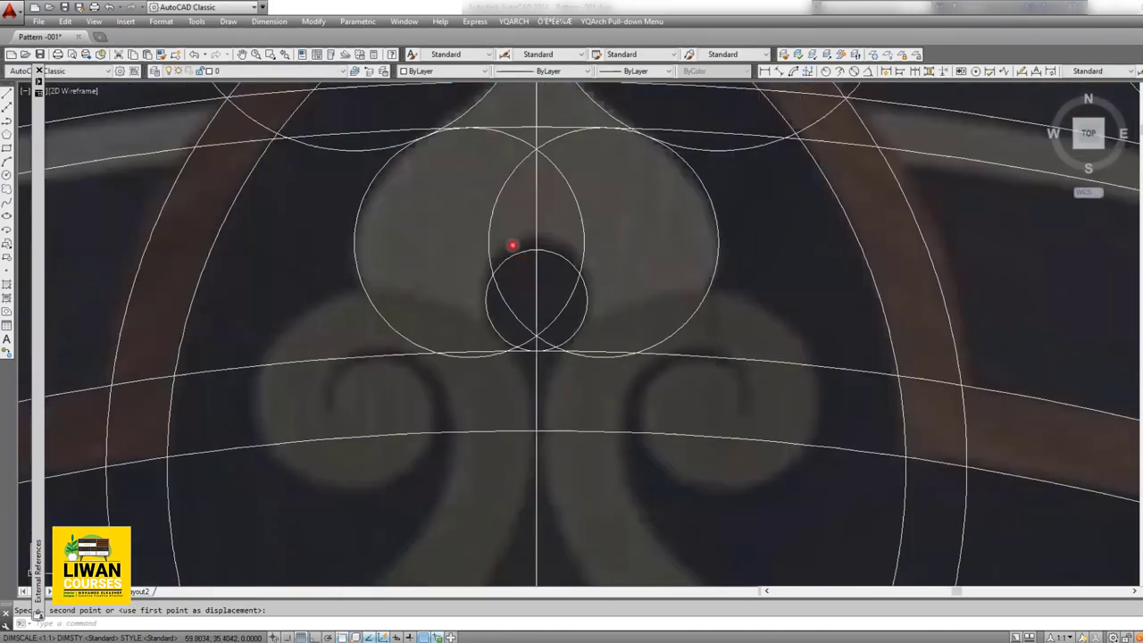
left_click(516, 254)
type("m")
key("Return")
scroll(522, 247, "up", 3)
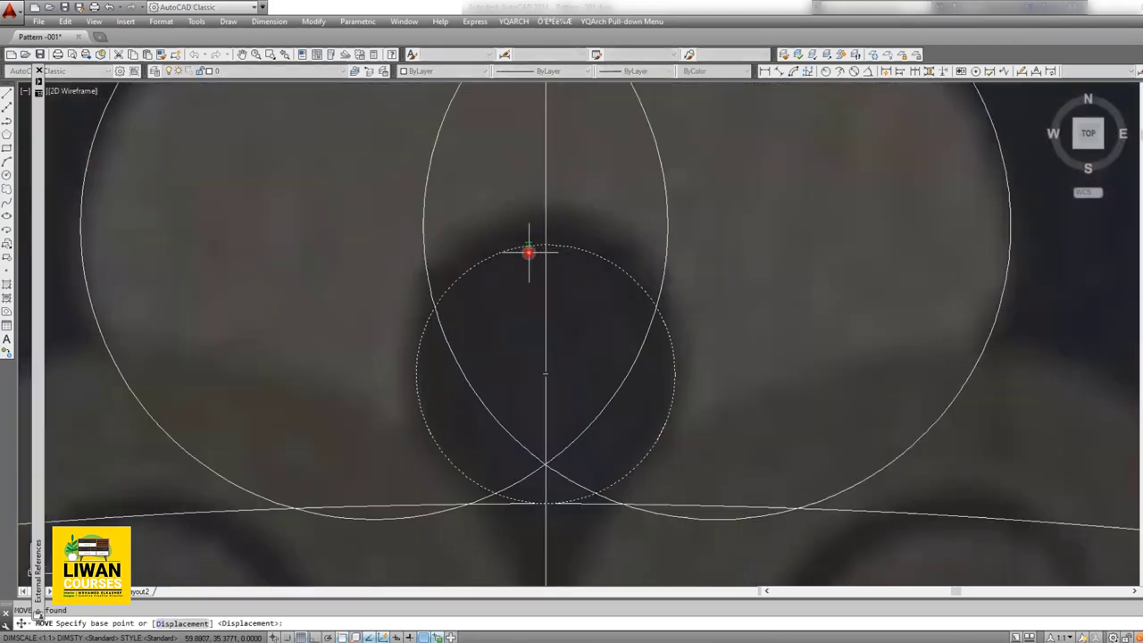
left_click(544, 245)
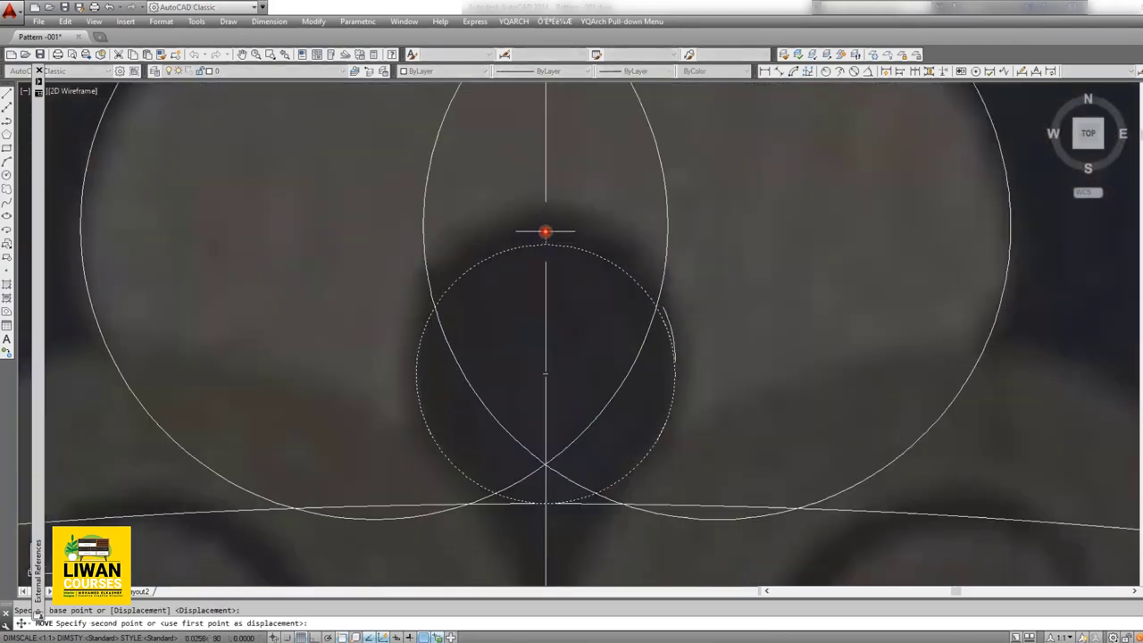
scroll(545, 245, "down", 2)
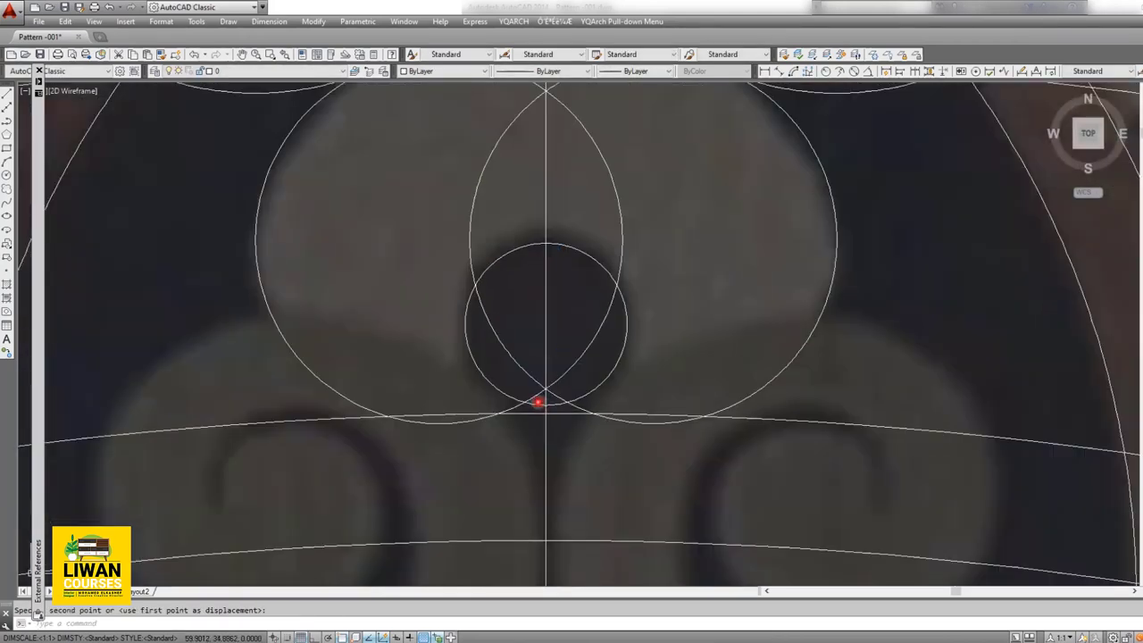
Step: Seat the circle's bottom on the lobe intersection and stretch its radius slightly using a grip
left_click(537, 401)
scroll(537, 402, "up", 2)
left_click(529, 407)
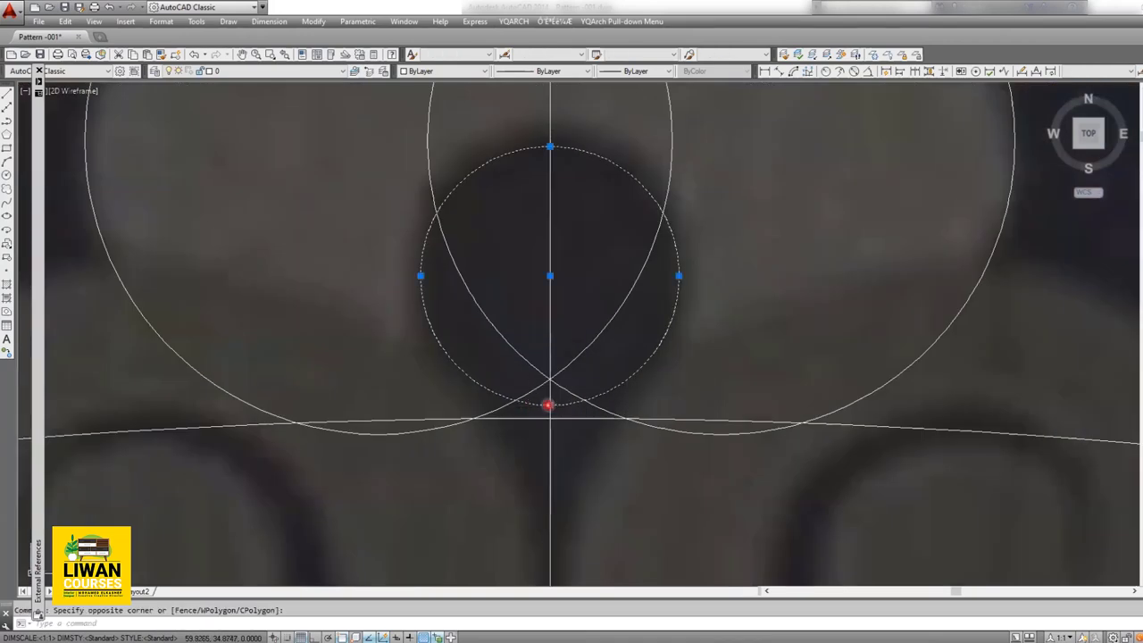
left_click(549, 407)
left_click(549, 414)
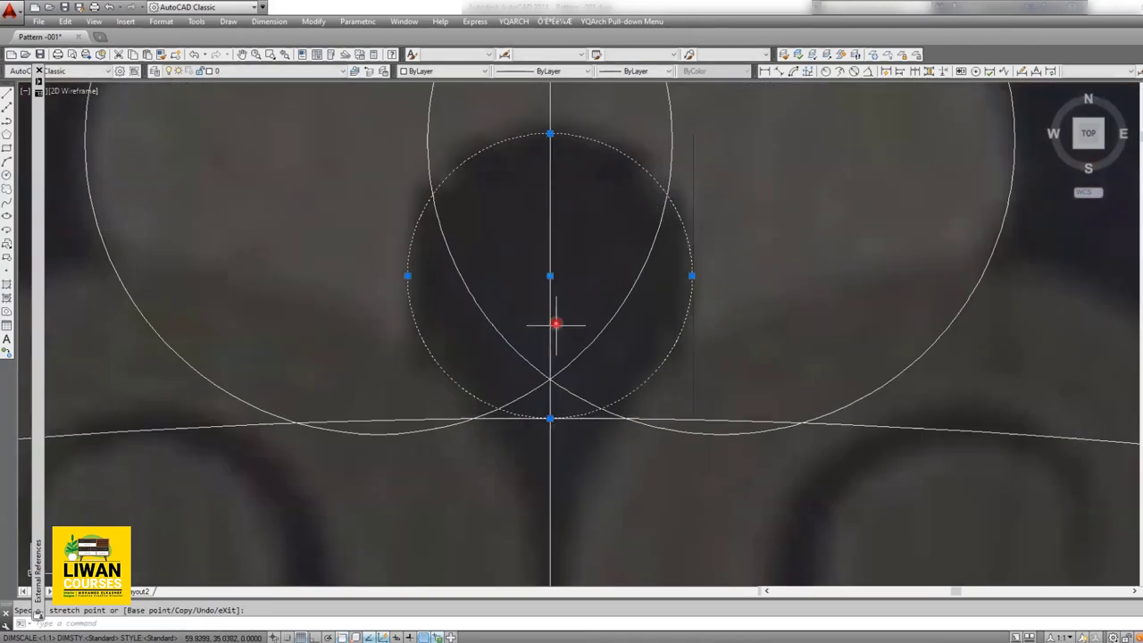
scroll(556, 321, "down", 2)
scroll(553, 406, "down", 2)
scroll(550, 393, "down", 3)
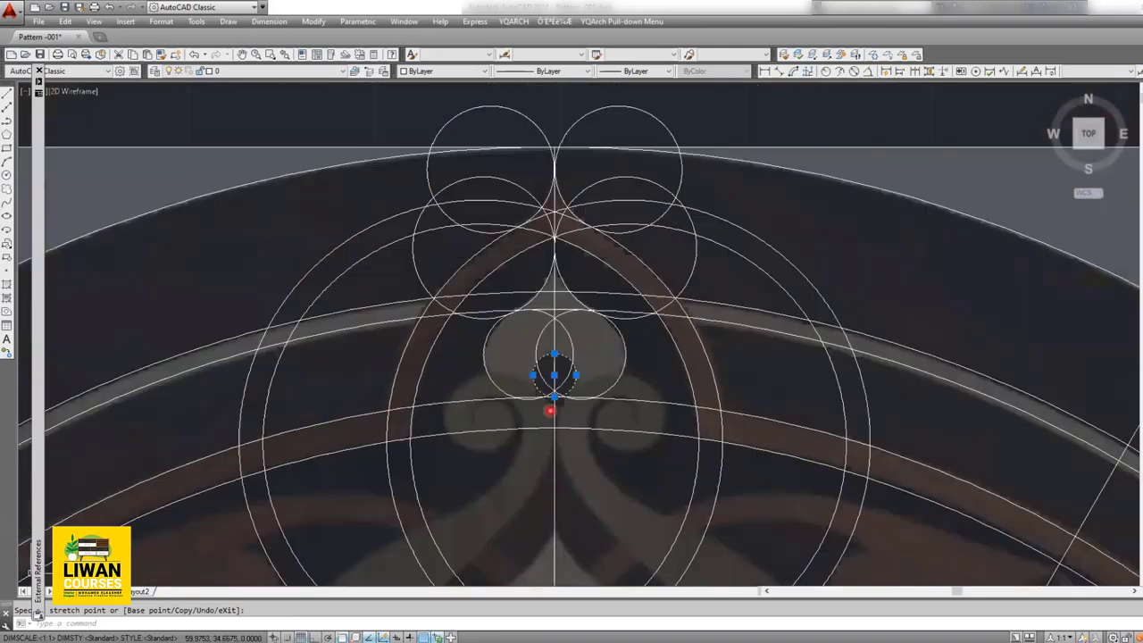
scroll(571, 294, "up", 3)
scroll(574, 313, "up", 2)
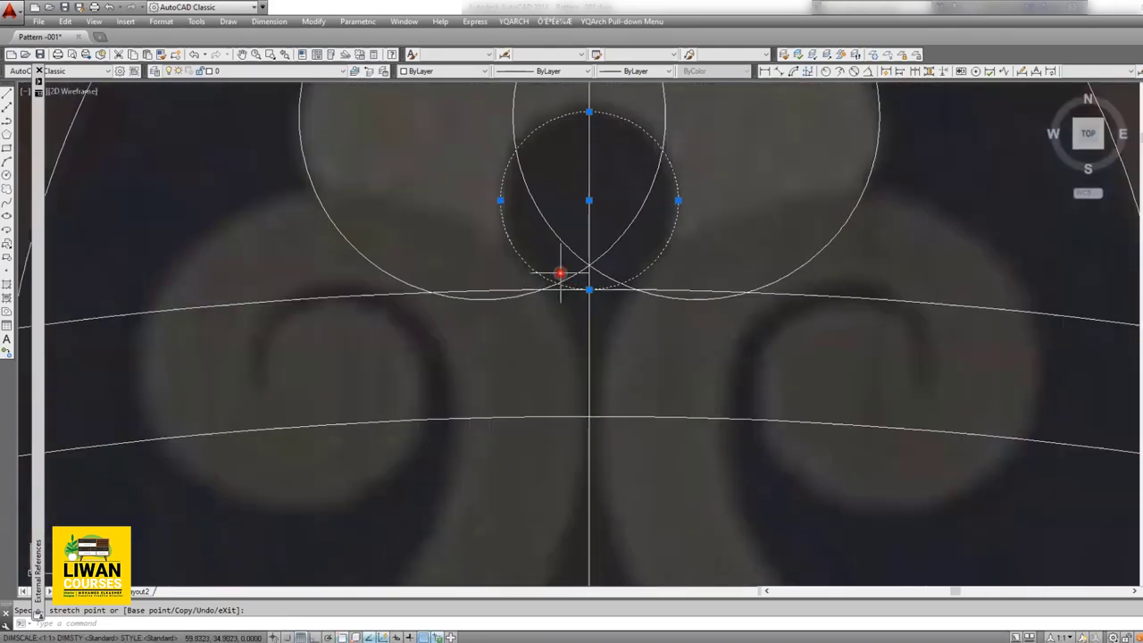
scroll(589, 299, "down", 2)
scroll(500, 331, "down", 2)
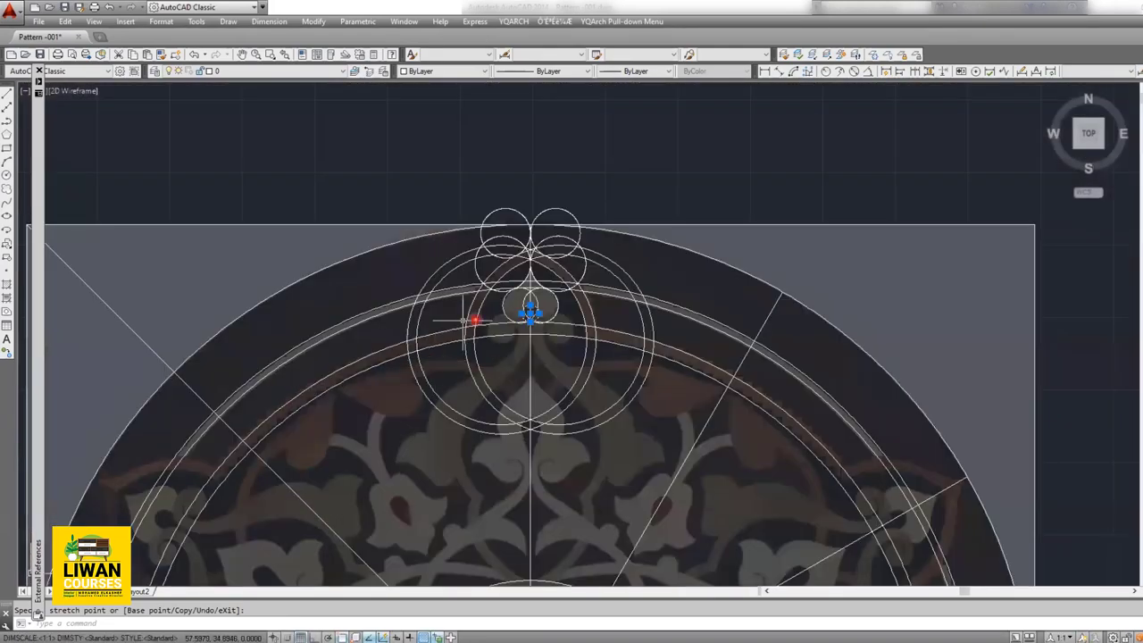
scroll(536, 334, "up", 3)
scroll(485, 191, "up", 3)
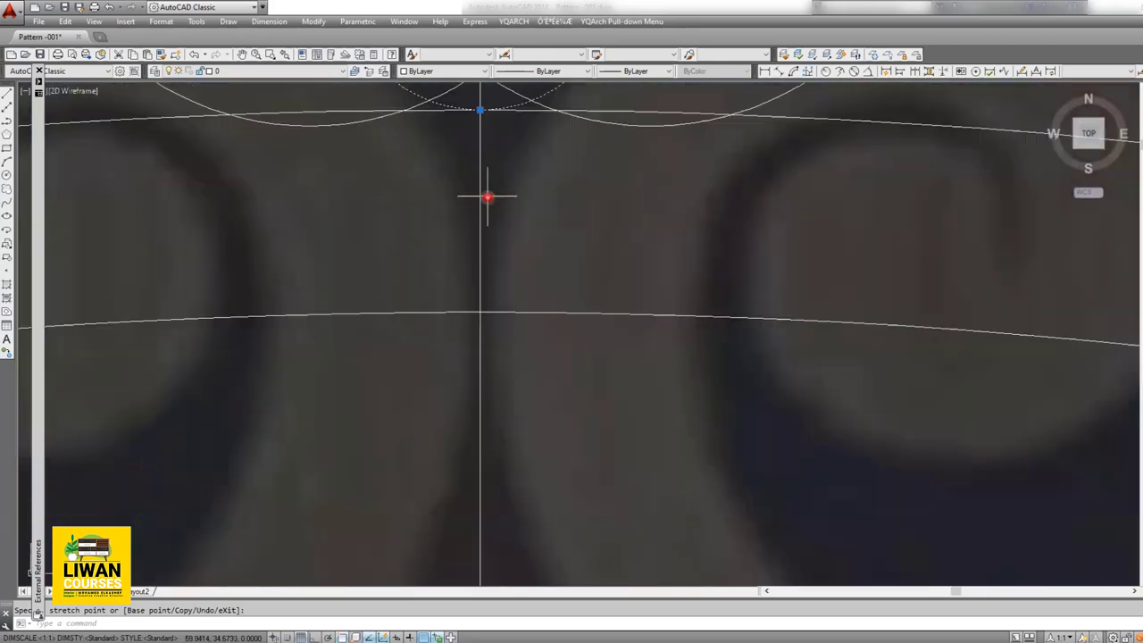
middle_click_drag(522, 265, 582, 412)
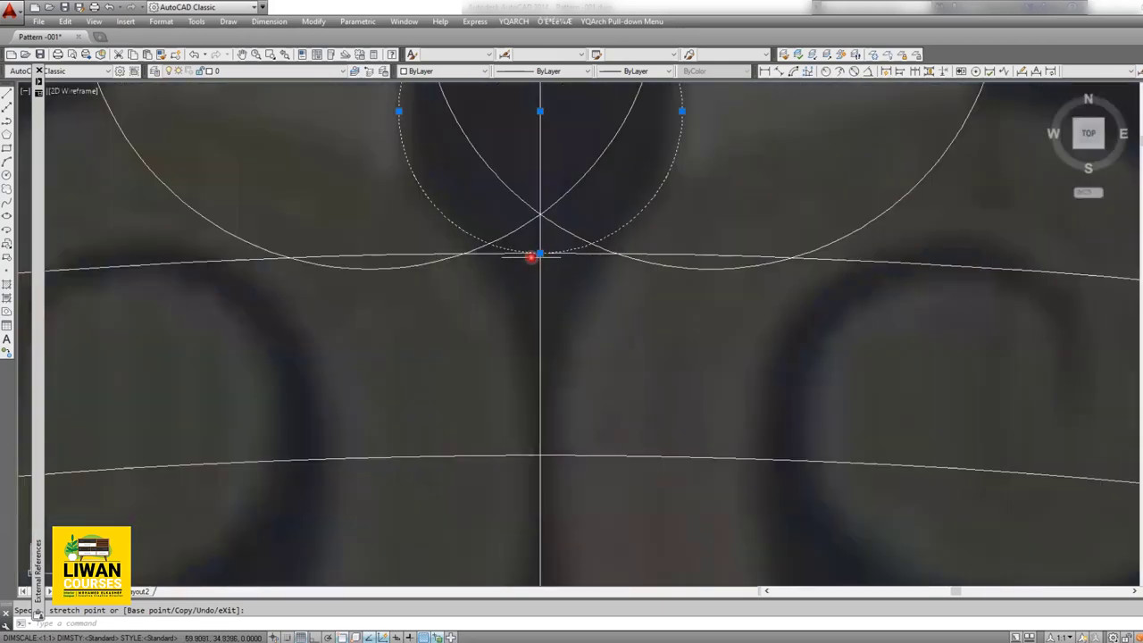
scroll(540, 253, "down", 2)
scroll(536, 241, "up", 1)
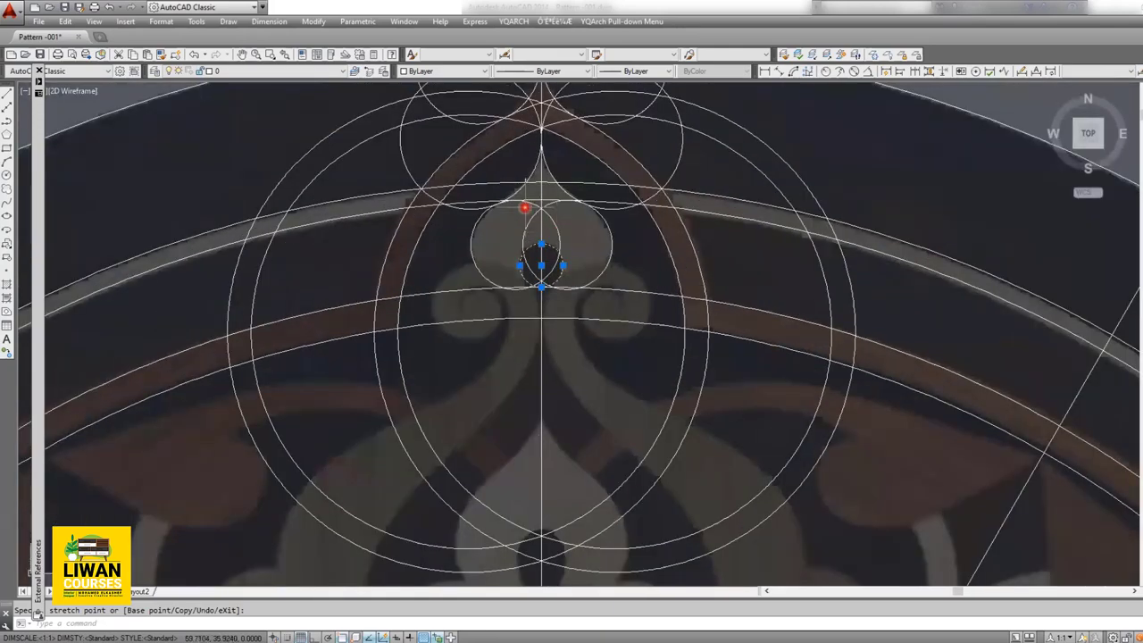
scroll(536, 254, "up", 2)
scroll(542, 246, "up", 3)
scroll(616, 384, "down", 2)
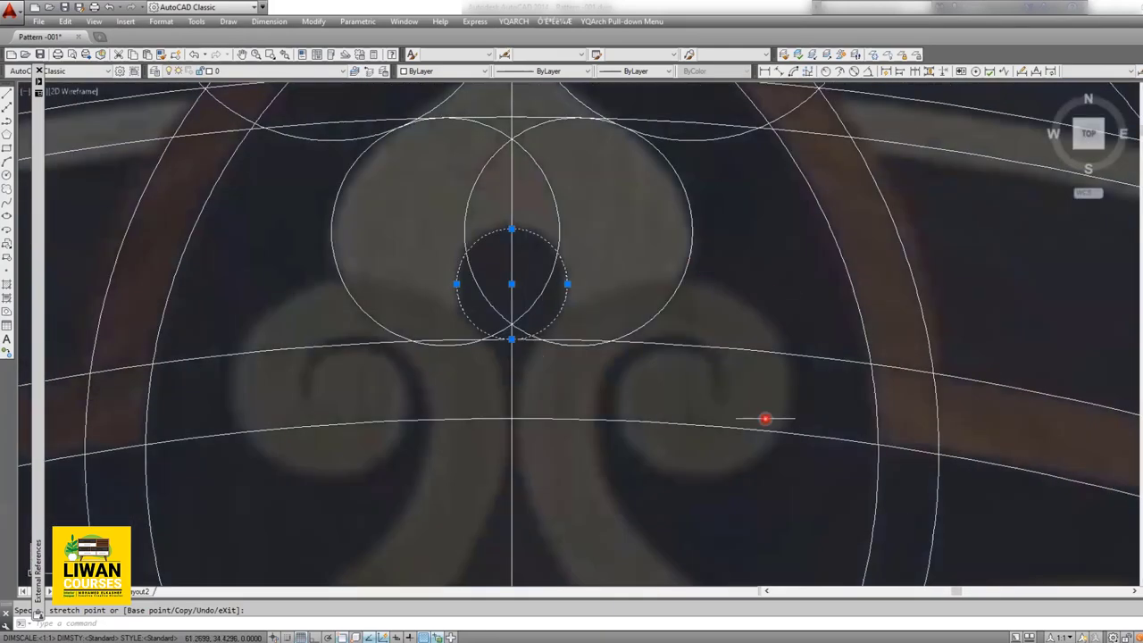
key("Escape")
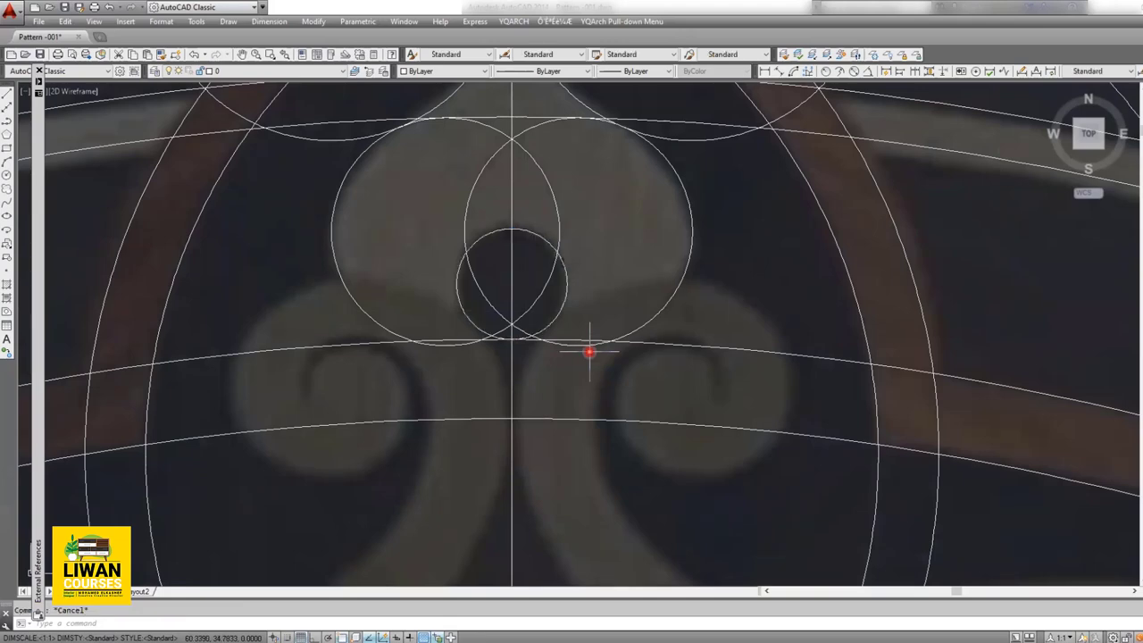
Step: Save the drawing Pattern -001
scroll(587, 345, "down", 2)
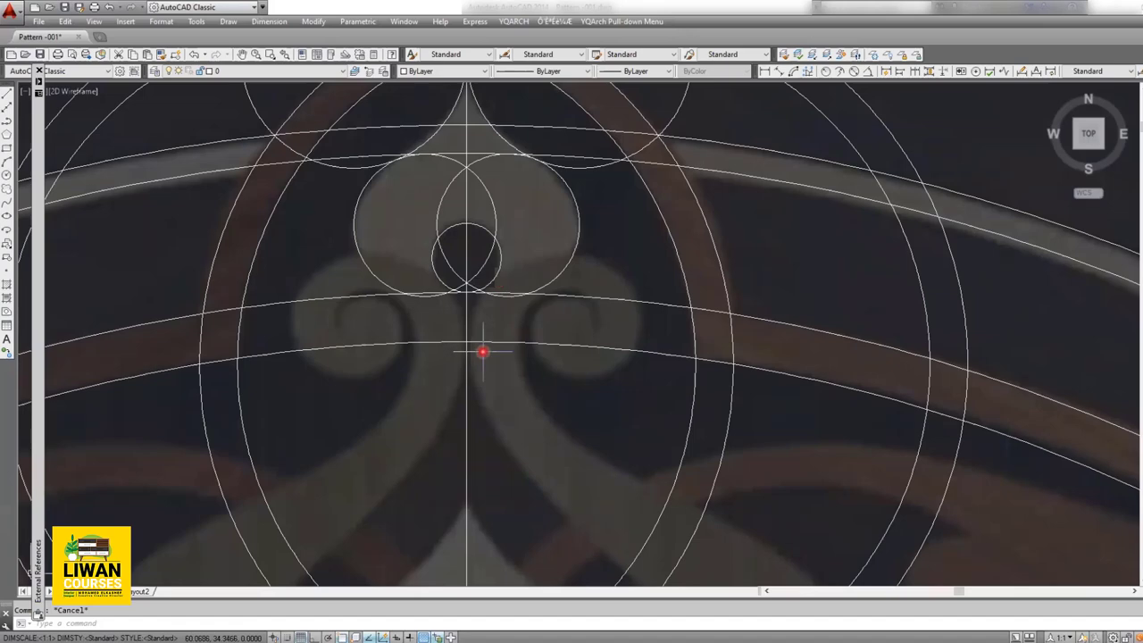
scroll(475, 294, "down", 2)
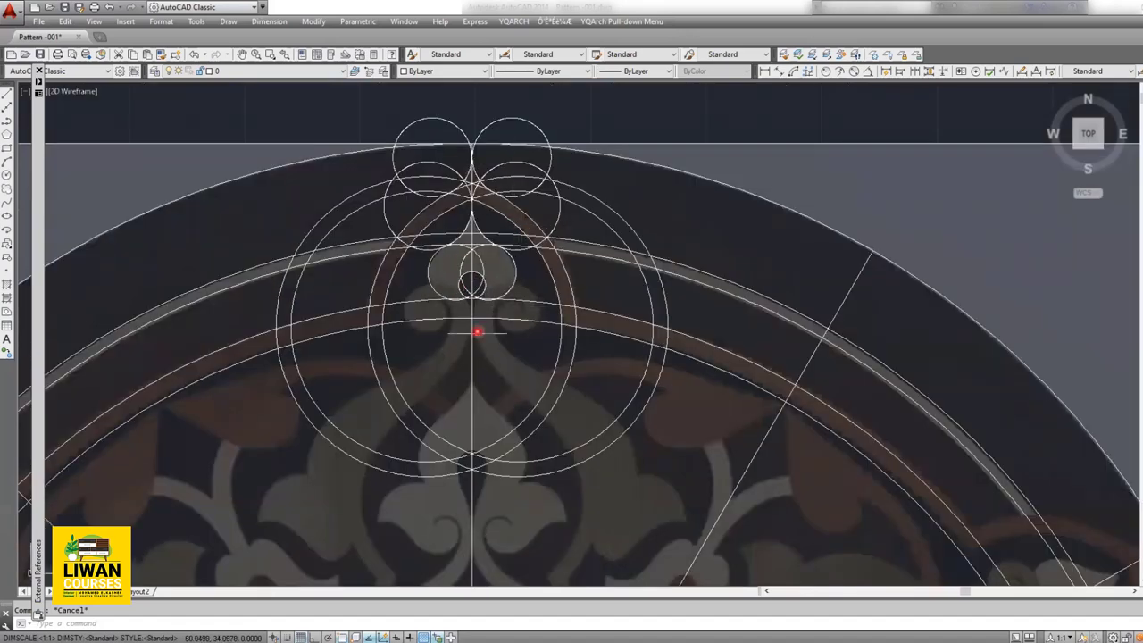
scroll(528, 395, "up", 2)
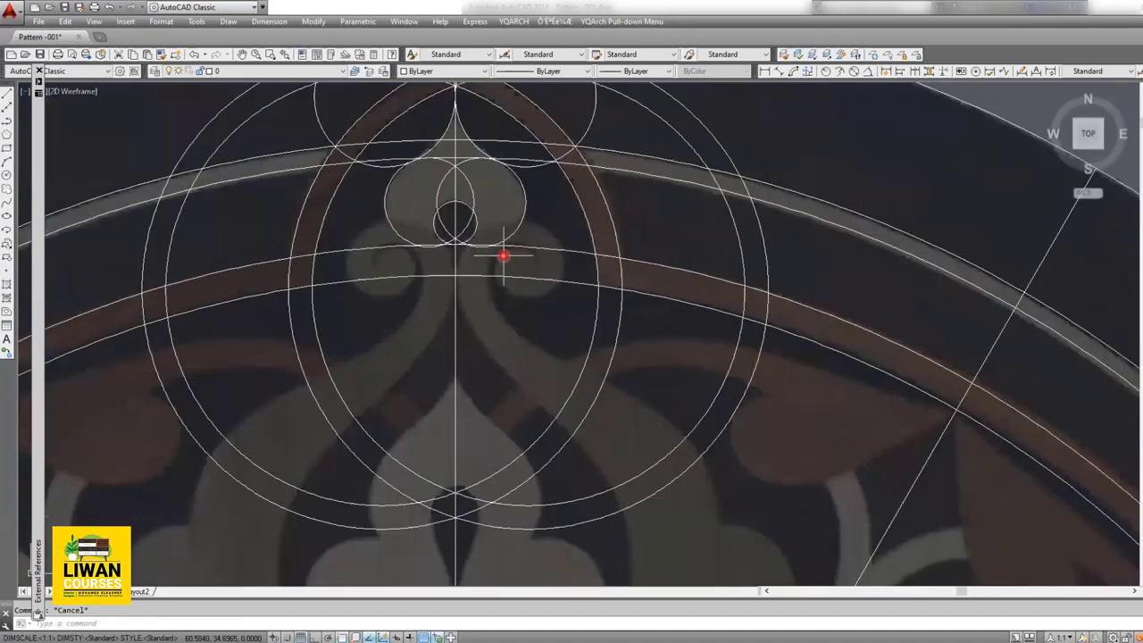
key("ctrl+s")
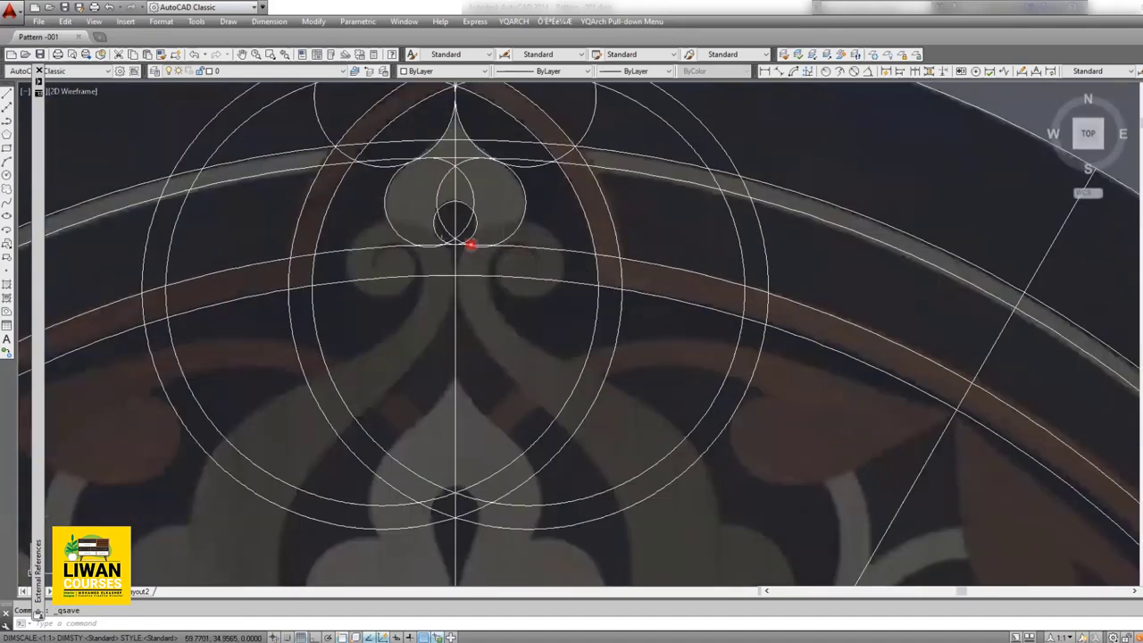
Step: Start a polyline at the point where the centre line meets the top of the ring
left_click(6, 125)
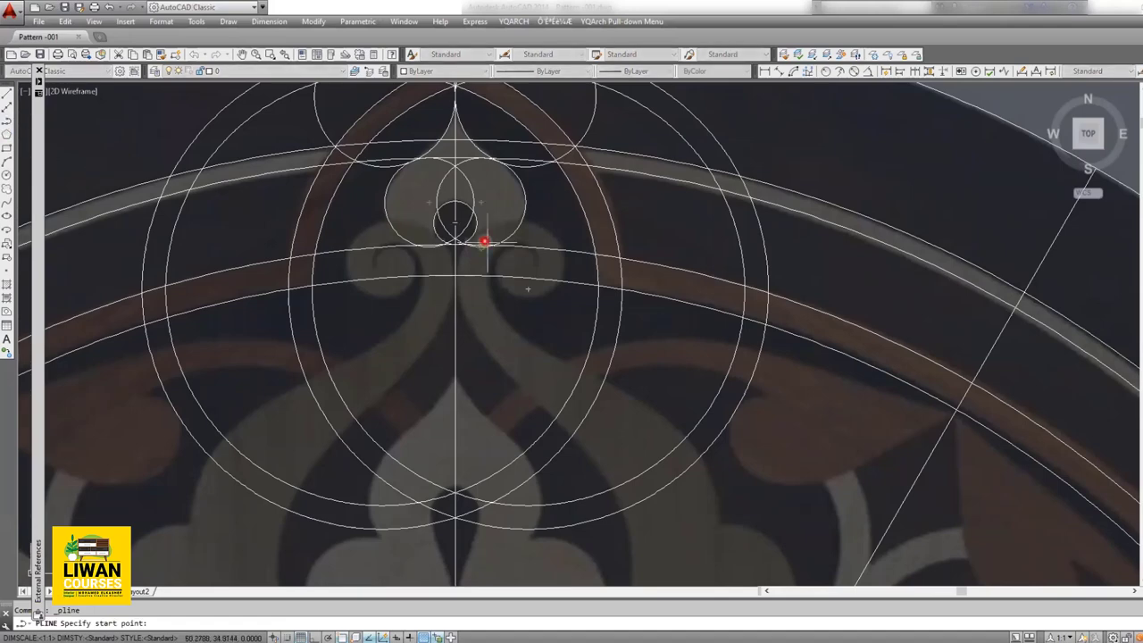
scroll(519, 257, "up", 2)
scroll(447, 319, "down", 2)
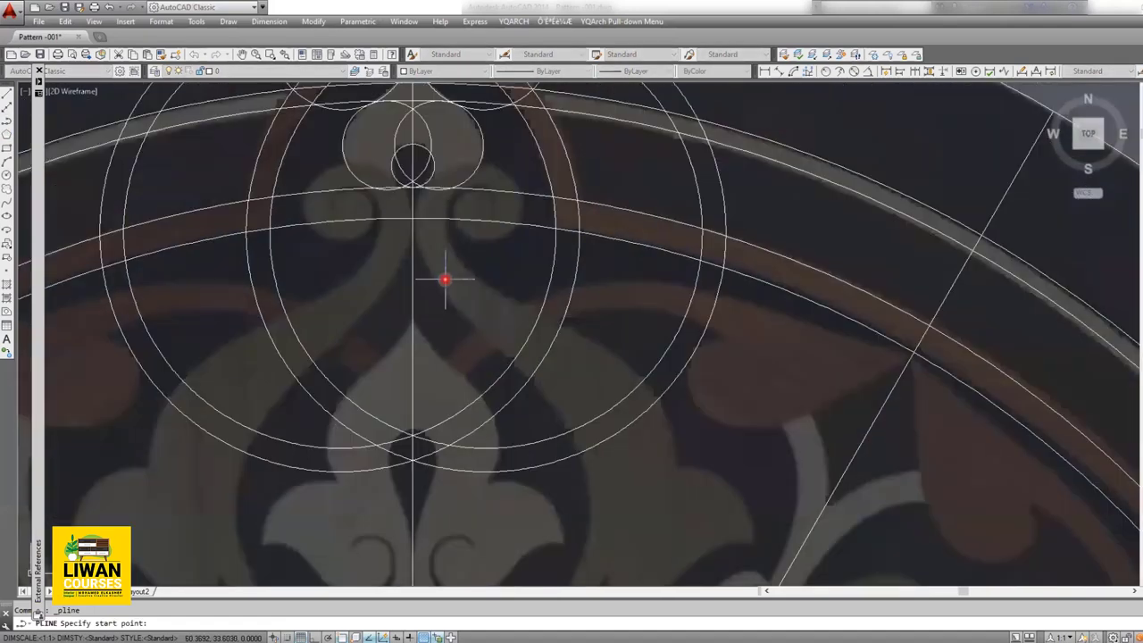
middle_click_drag(483, 300, 474, 224)
scroll(474, 224, "down", 2)
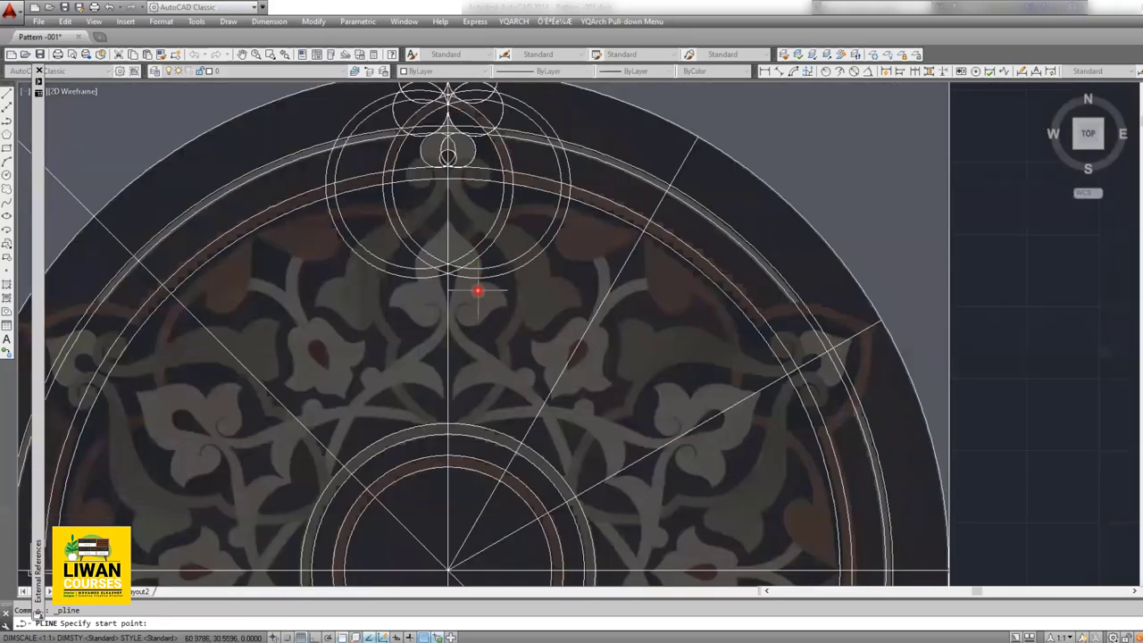
scroll(450, 441, "up", 6)
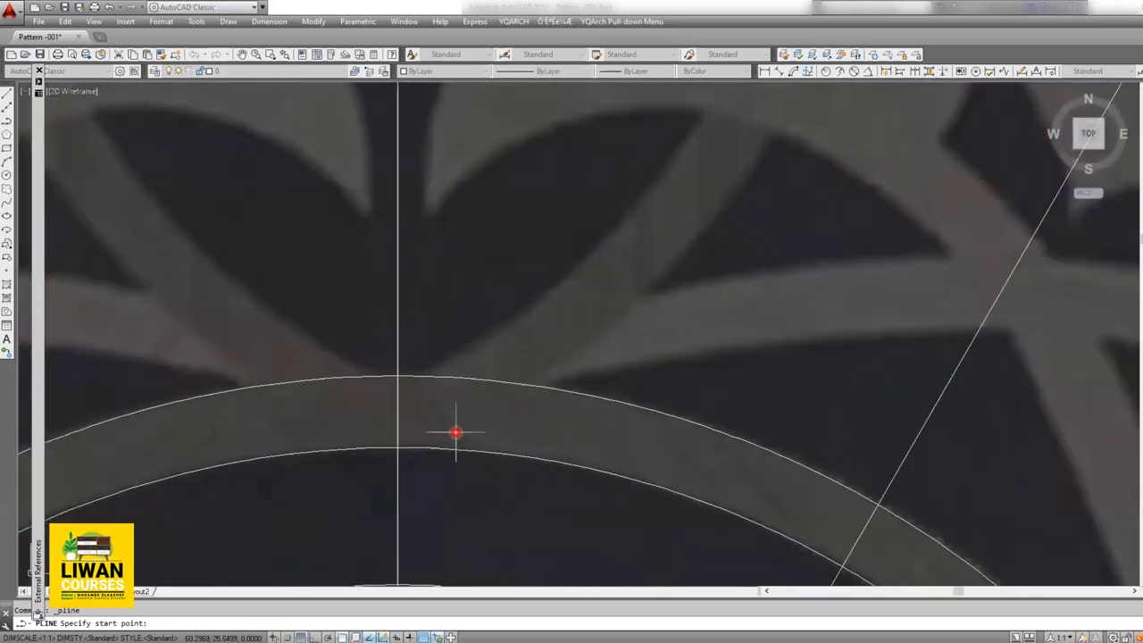
scroll(449, 438, "down", 4)
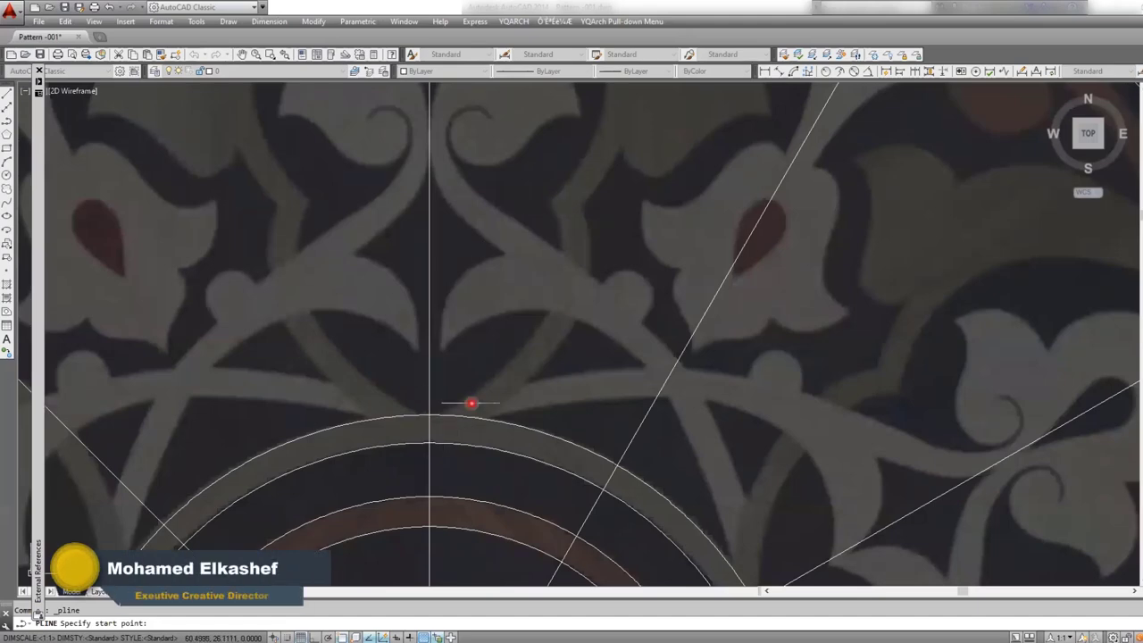
scroll(428, 425, "up", 2)
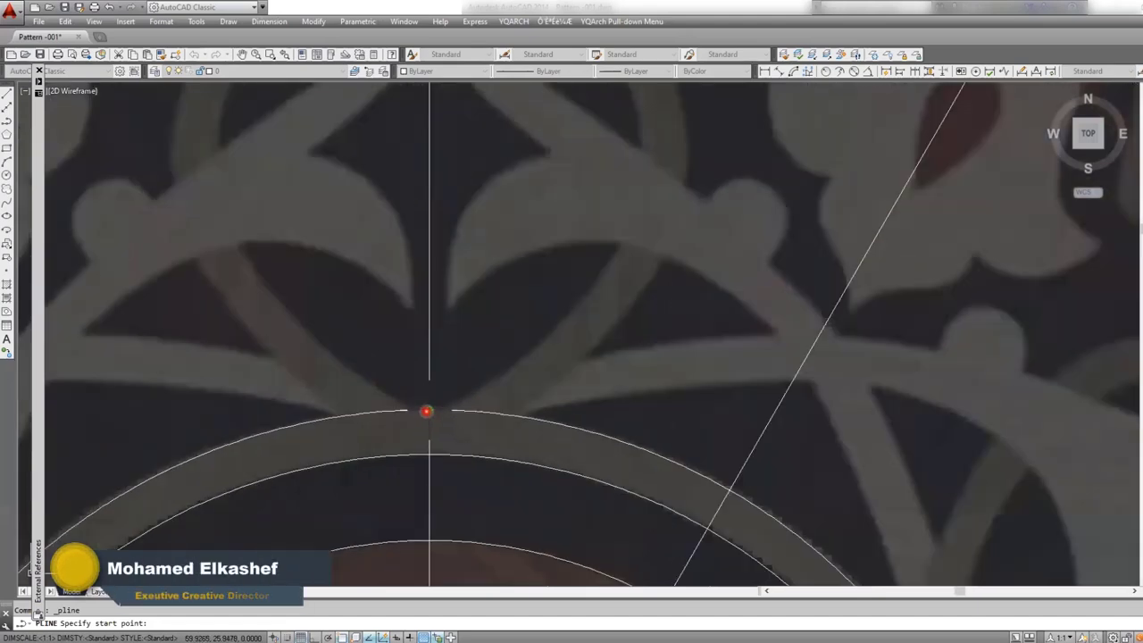
left_click(429, 410)
type("a")
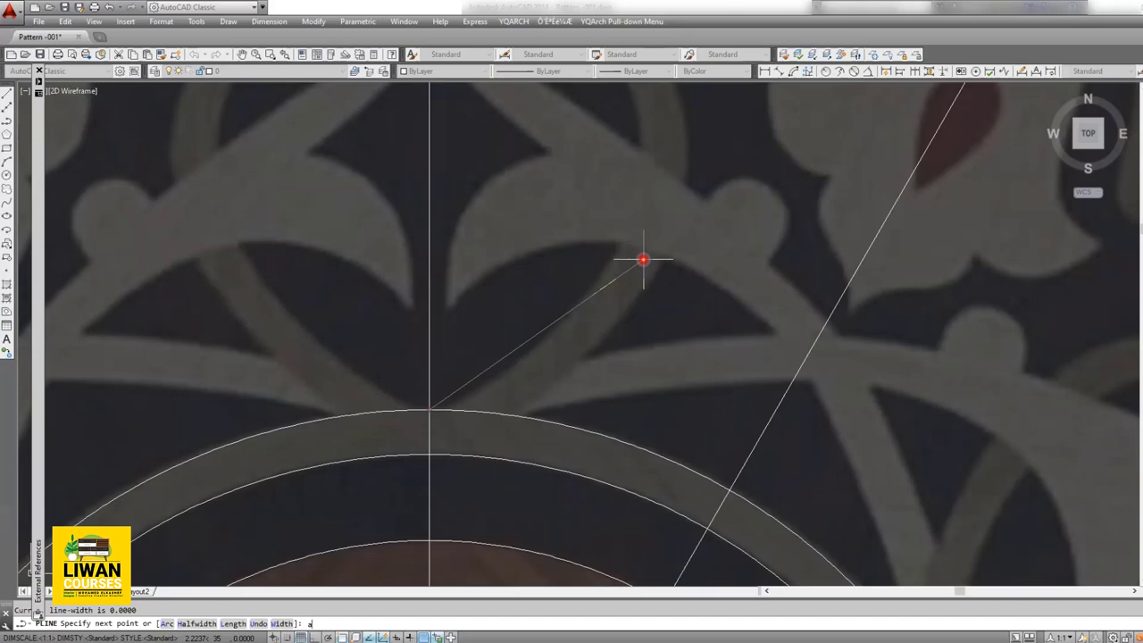
Step: Switch the polyline to arc mode and trace the first second-point arcs along the curving stem
key("Return")
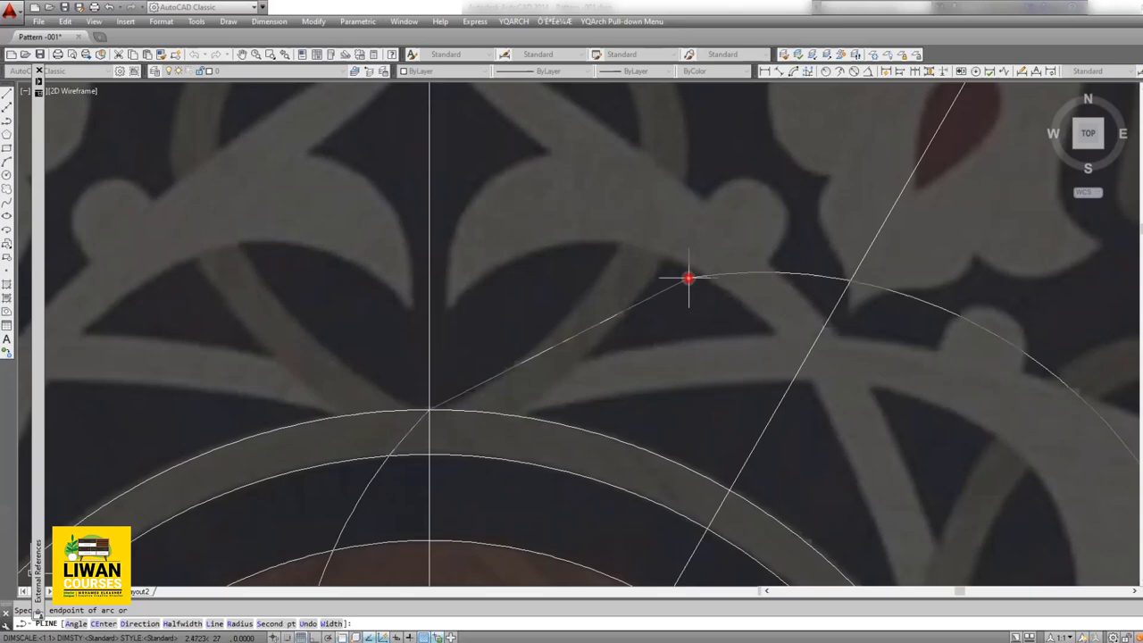
scroll(686, 274, "down", 3)
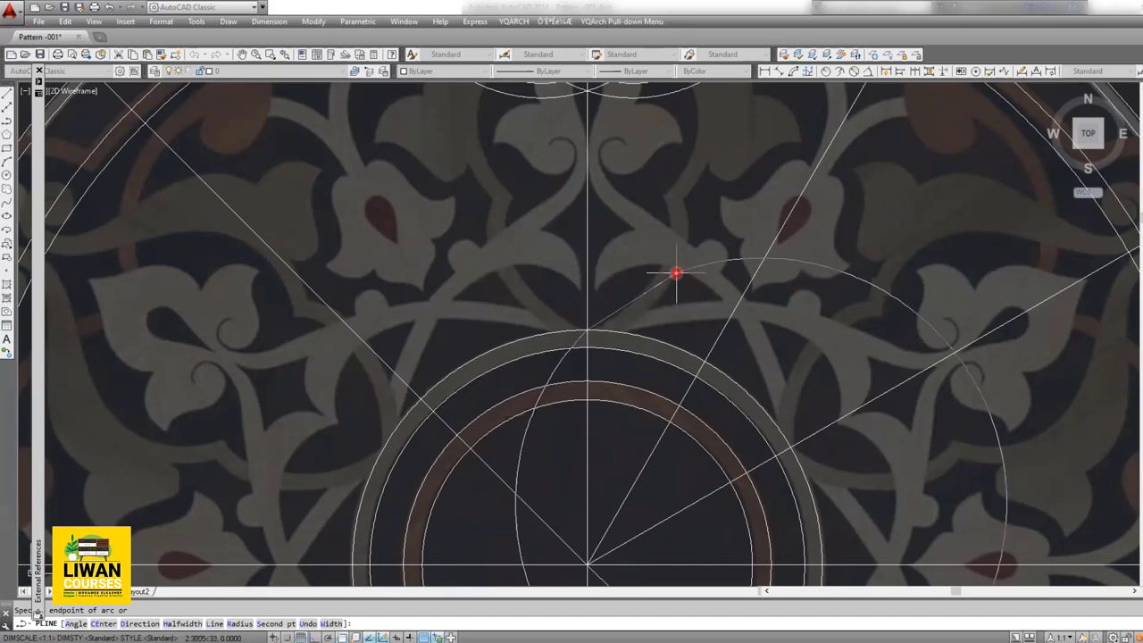
type("s")
key("Return")
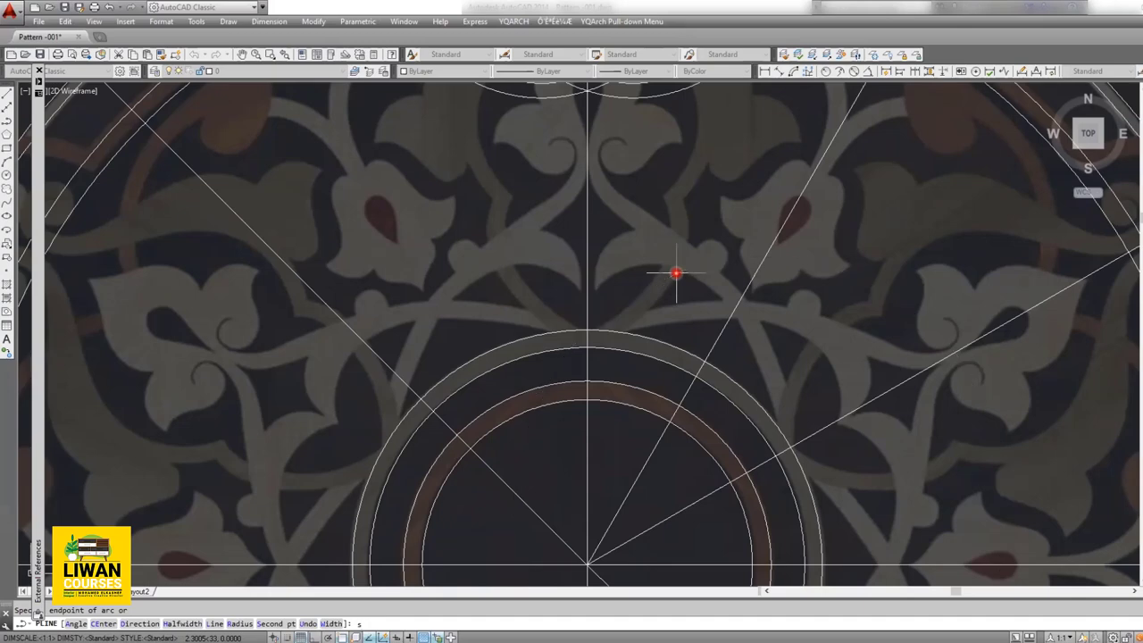
scroll(626, 303, "up", 2)
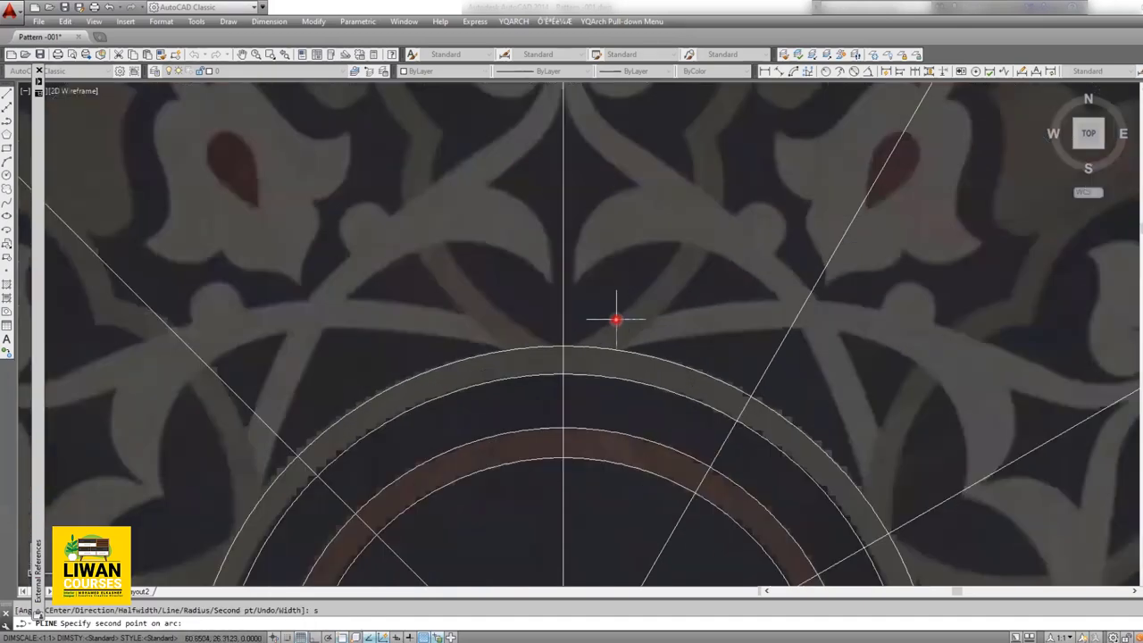
scroll(616, 319, "up", 2)
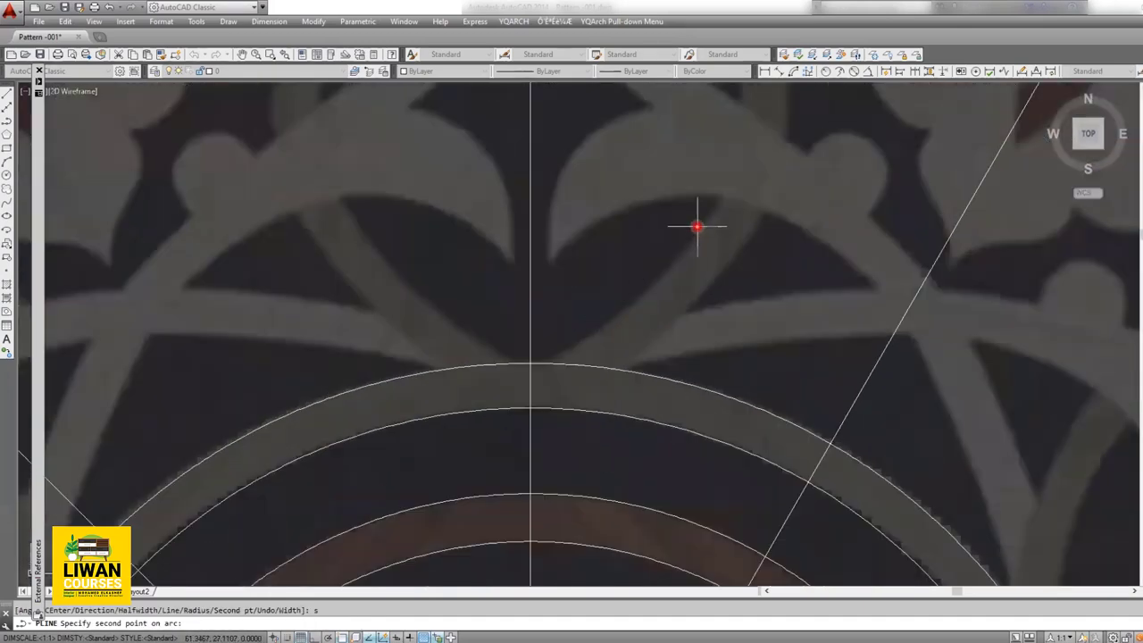
left_click(630, 306)
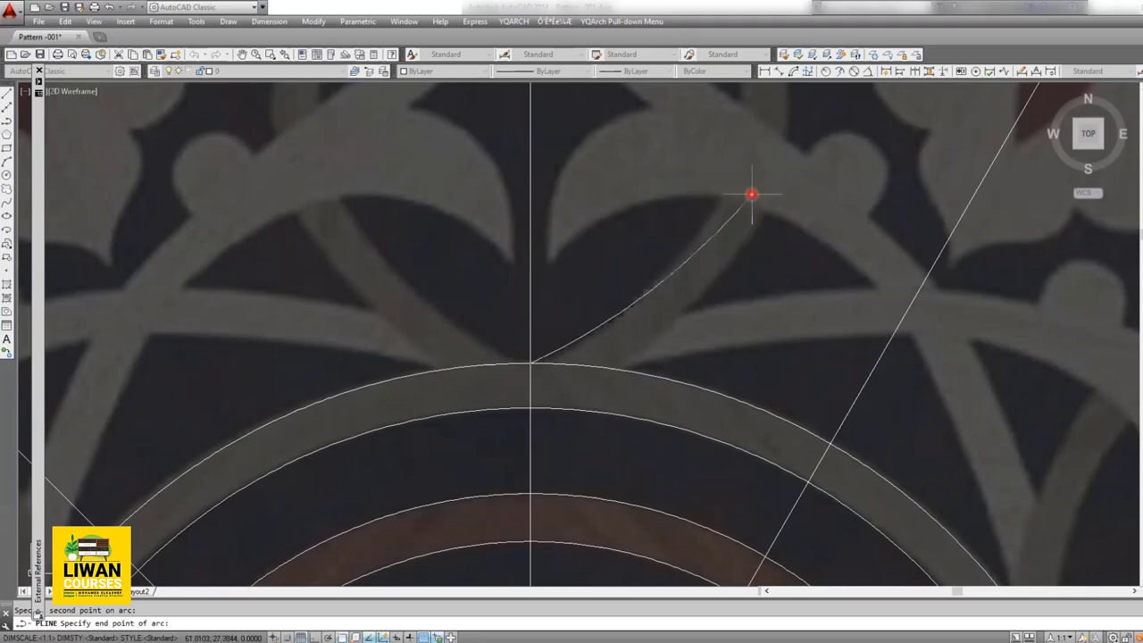
scroll(687, 232, "down", 2)
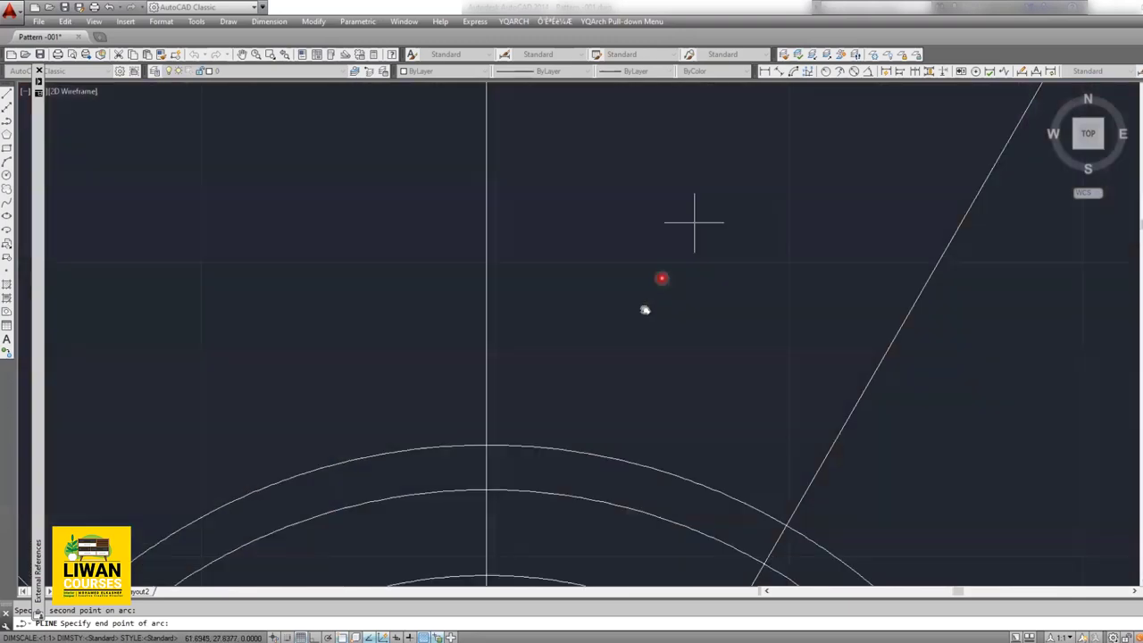
scroll(656, 295, "up", 3)
scroll(660, 290, "down", 3)
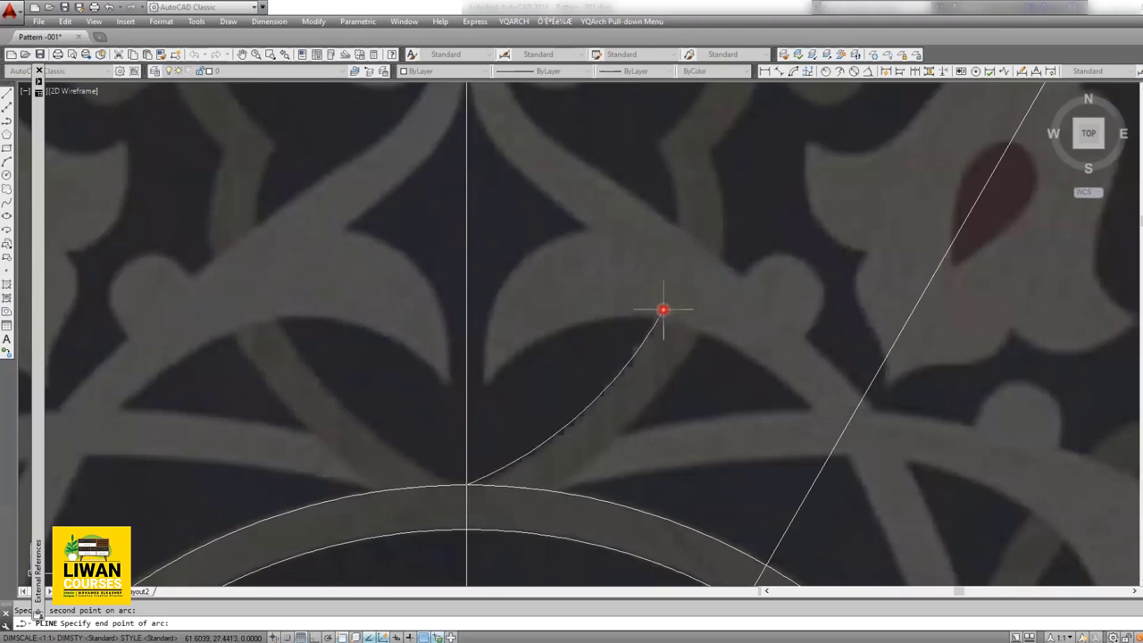
left_click(662, 310)
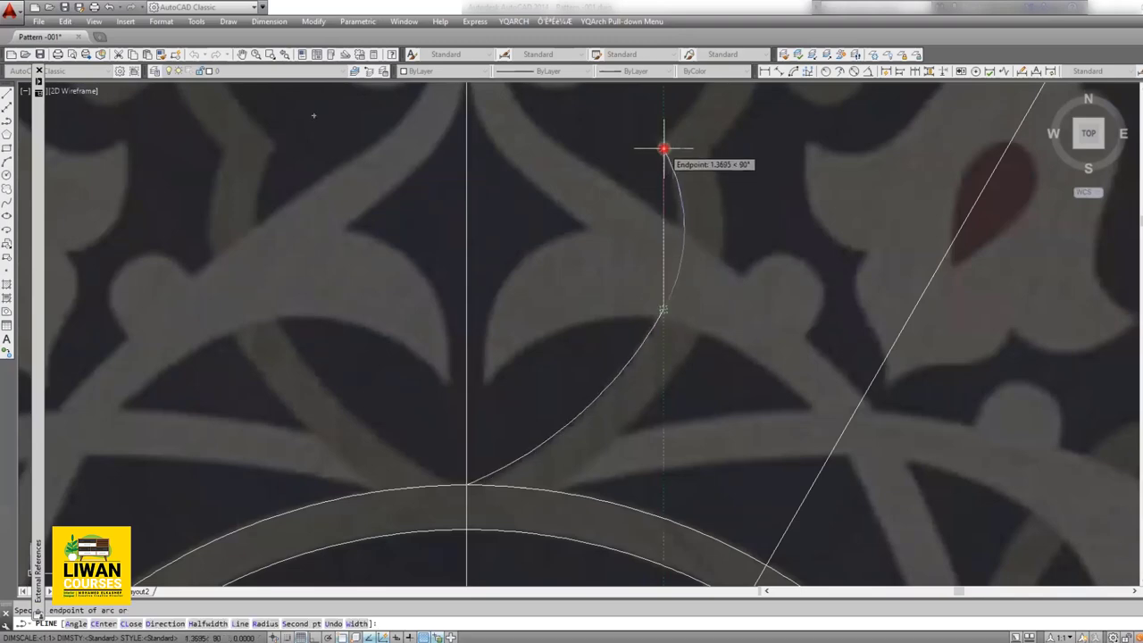
left_click(661, 144)
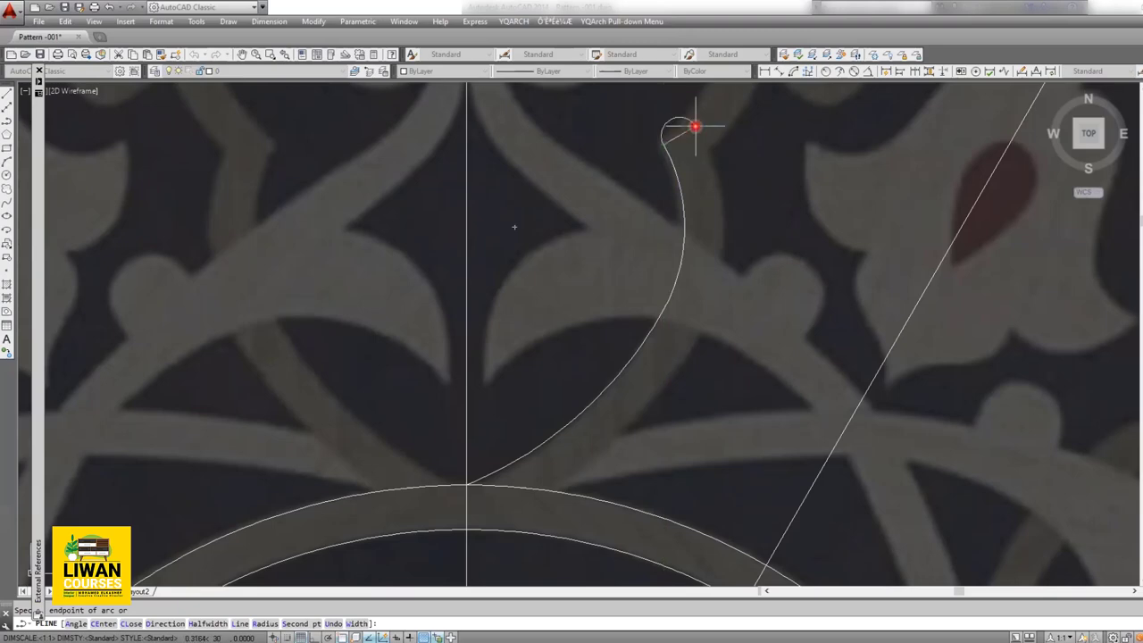
scroll(562, 345, "down", 3)
scroll(617, 313, "up", 4)
type("s")
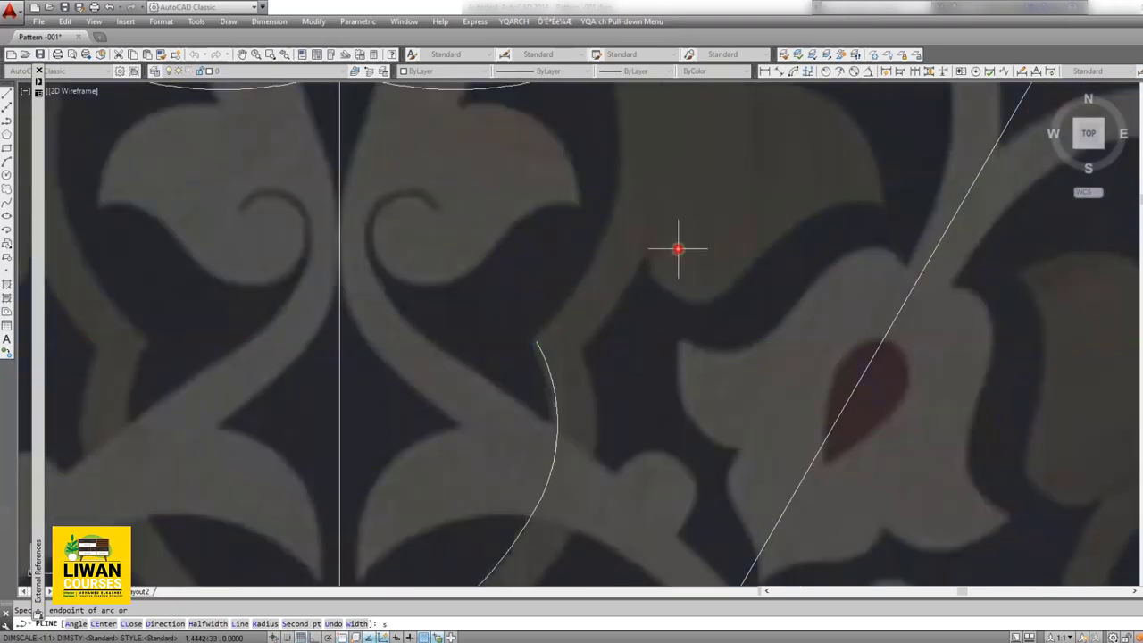
Step: Add a second-point arc to the polyline following the motif outline
key("Return")
scroll(636, 254, "down", 2)
scroll(647, 276, "up", 2)
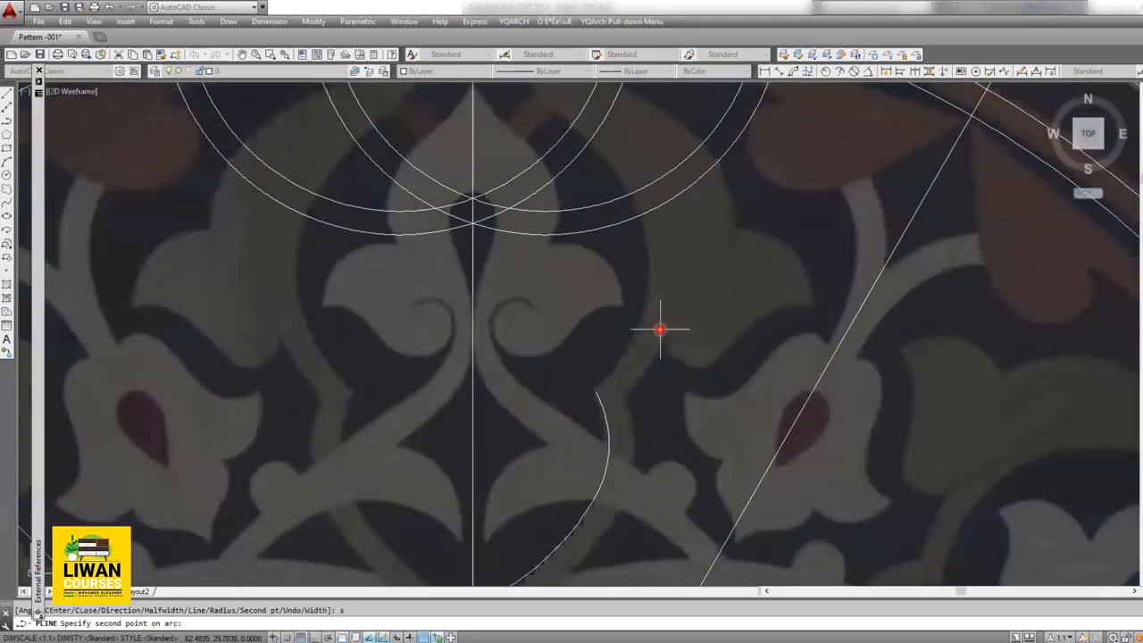
scroll(639, 334, "up", 1)
left_click(610, 349)
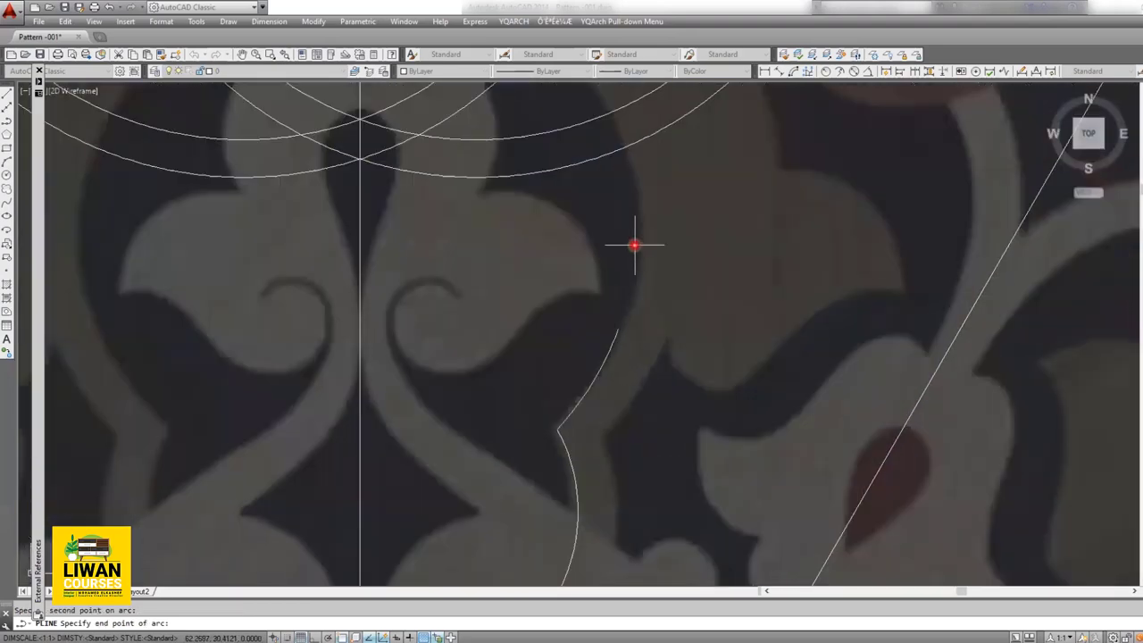
left_click(640, 198)
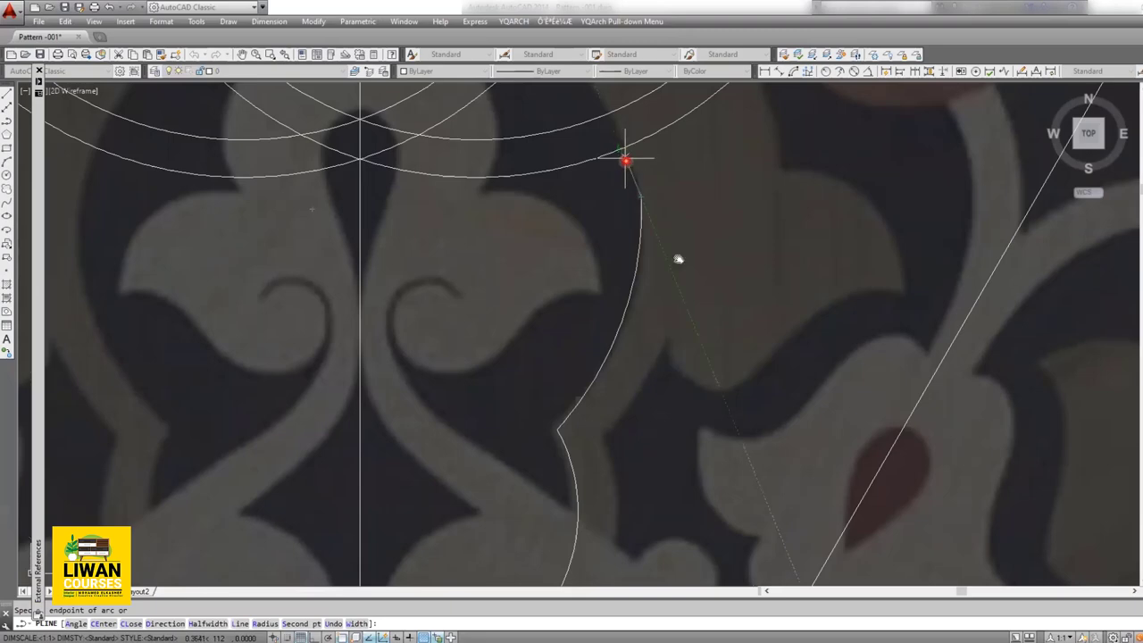
middle_click_drag(628, 158, 728, 354)
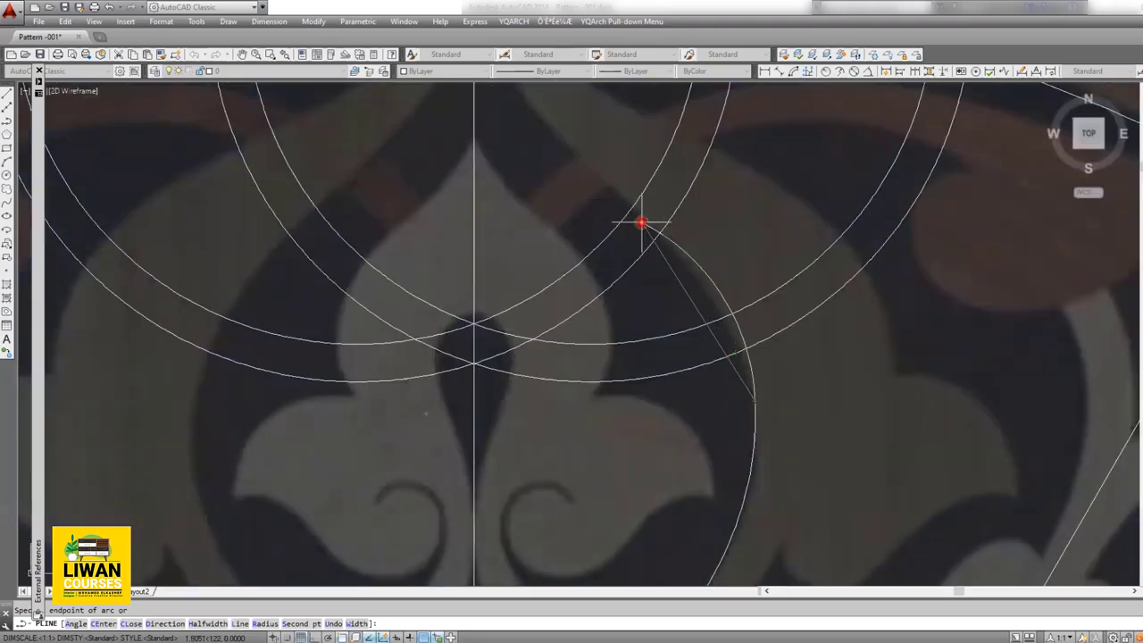
type("s")
Step: Draw another arc toward the upper arcs, then undo it with U as misplaced
key("Return")
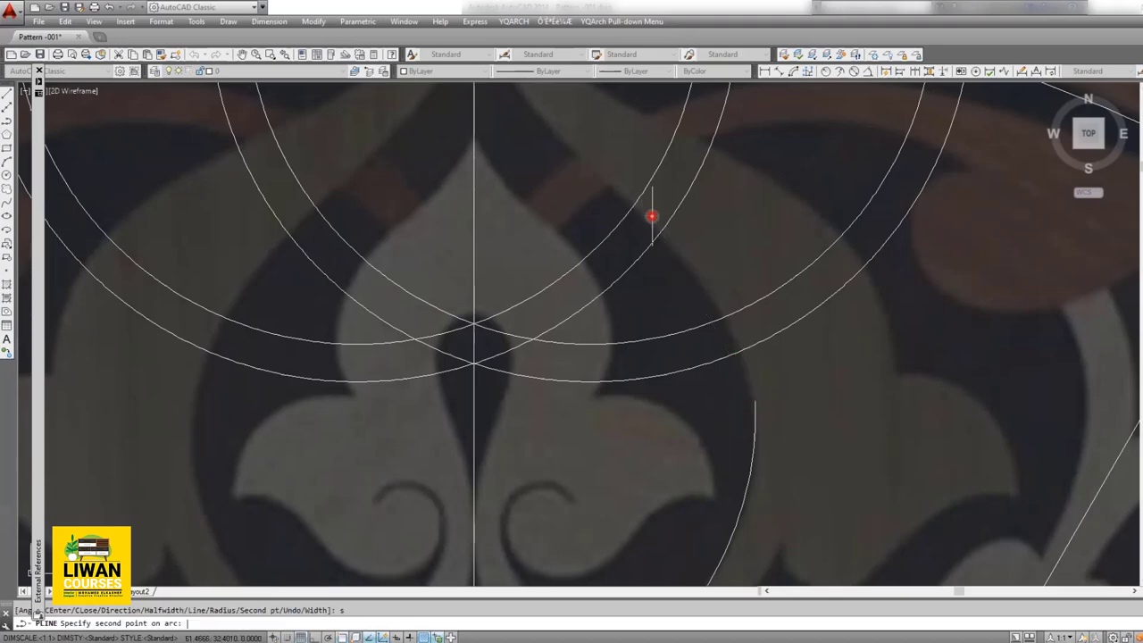
scroll(740, 318, "up", 2)
left_click(716, 329)
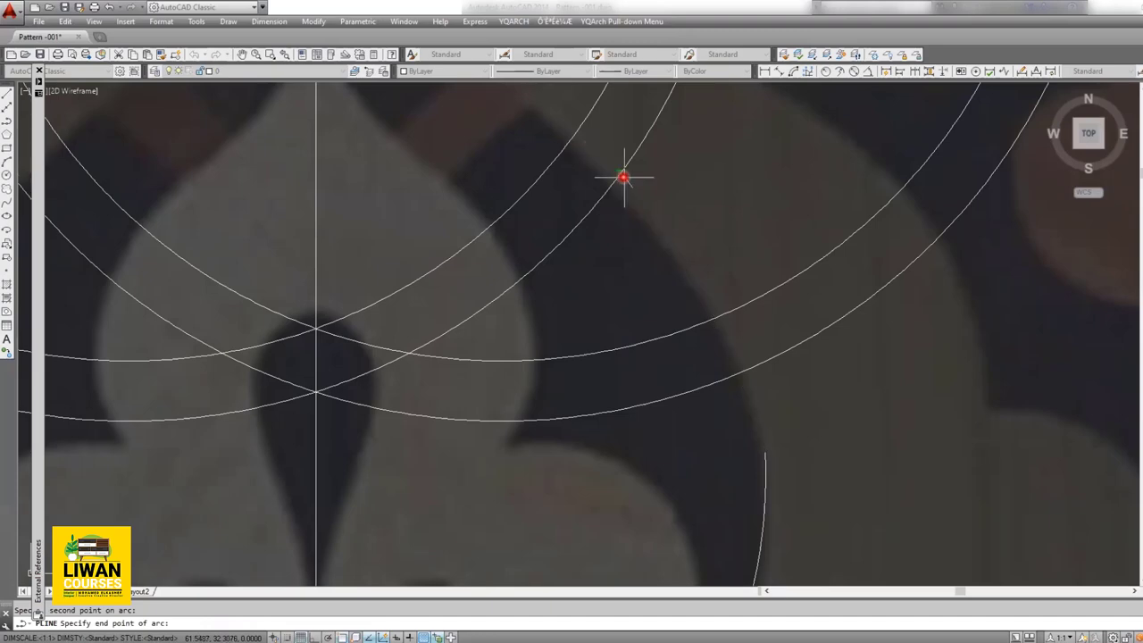
left_click(615, 190)
scroll(615, 190, "down", 2)
type("u")
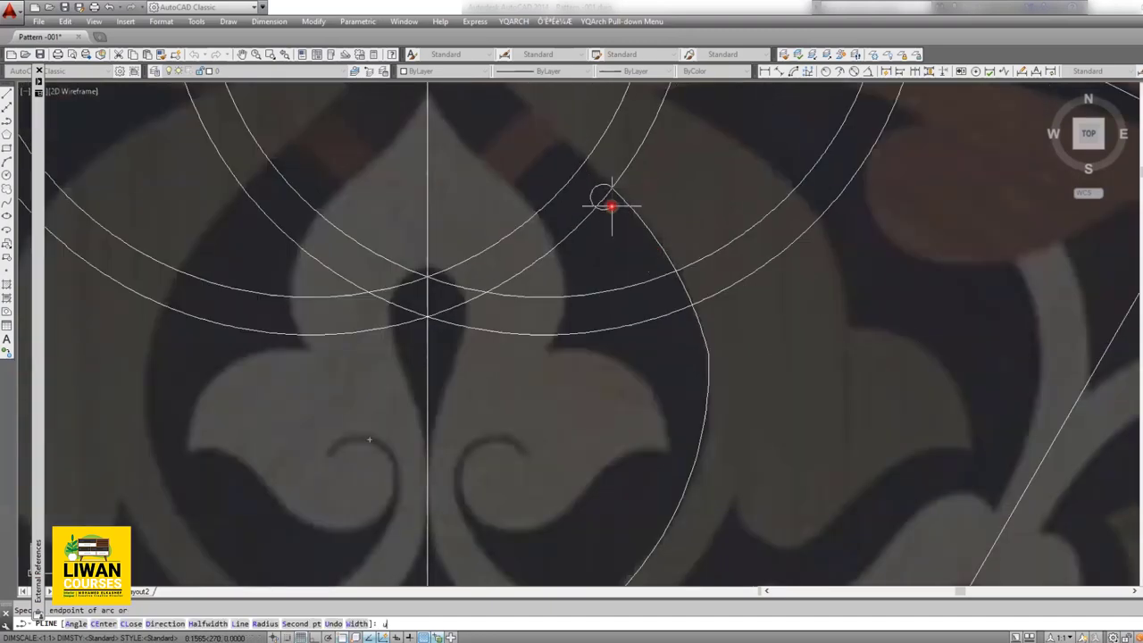
key("Return")
type("u")
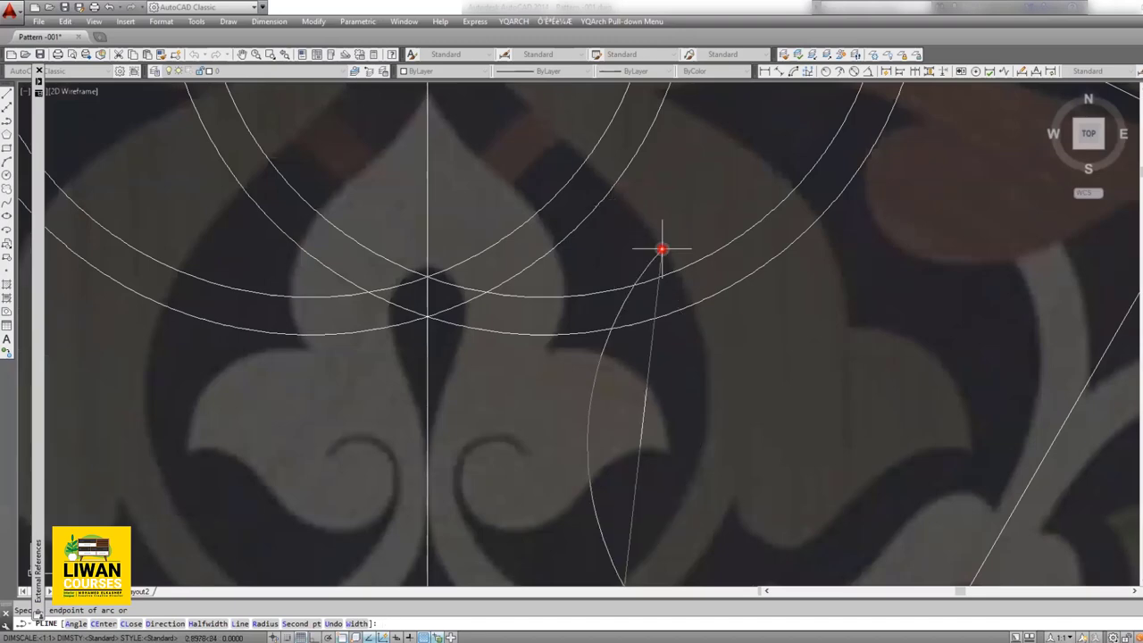
middle_click_drag(658, 365, 671, 290)
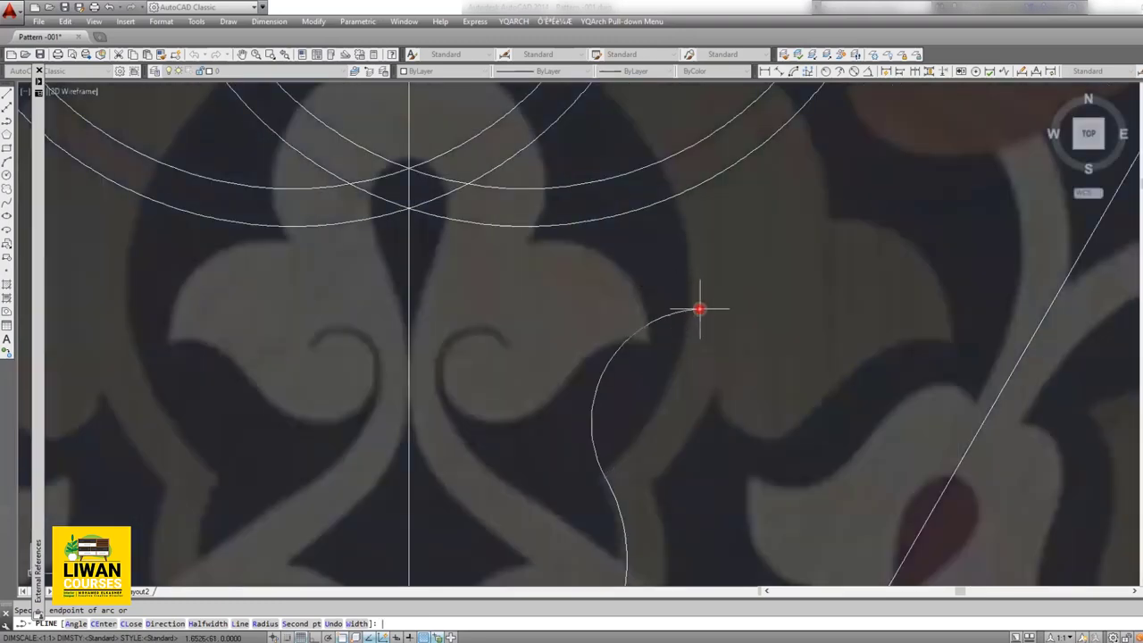
type("s")
Step: Redraw the replacement arc along the central leaf's curved edge
key("Return")
scroll(683, 384, "up", 2)
scroll(668, 389, "down", 2)
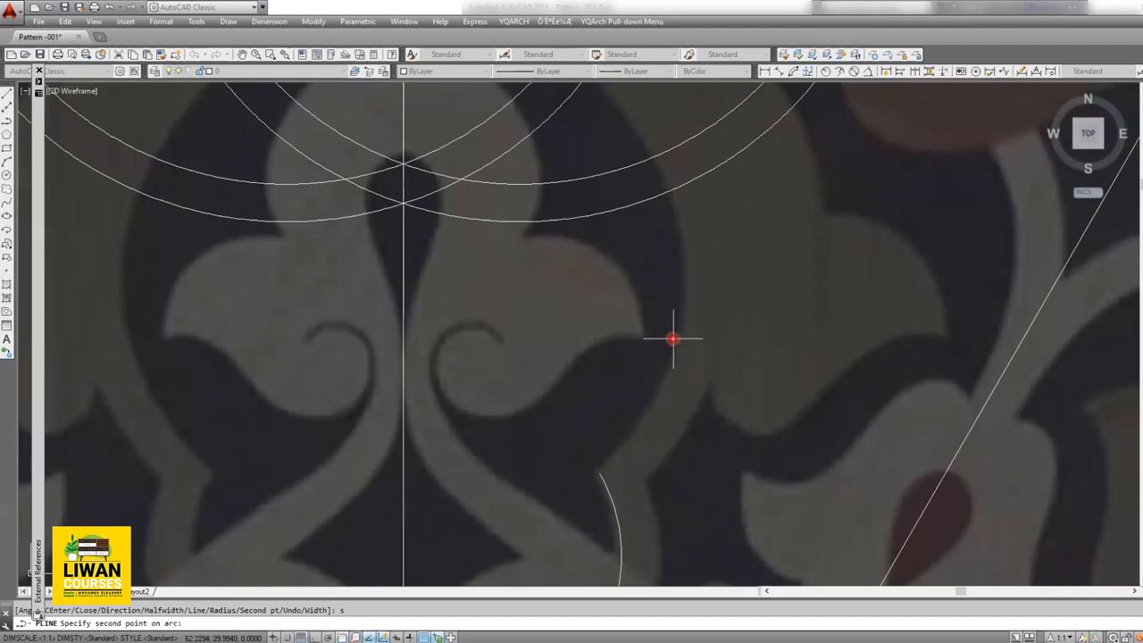
left_click(674, 338)
scroll(645, 146, "down", 2)
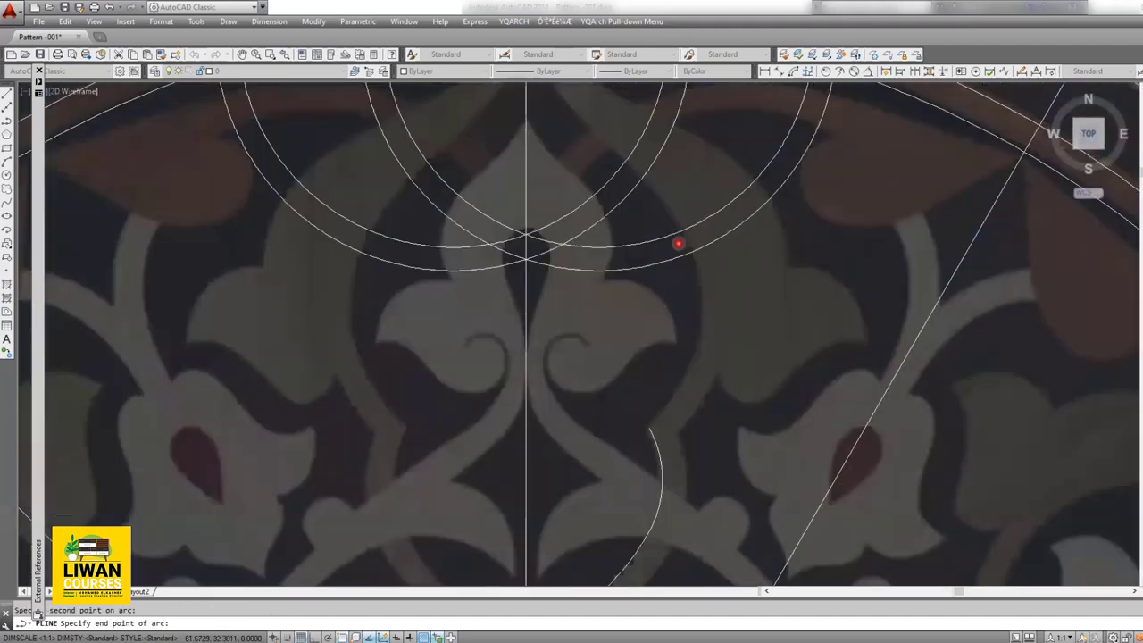
scroll(632, 170, "up", 2)
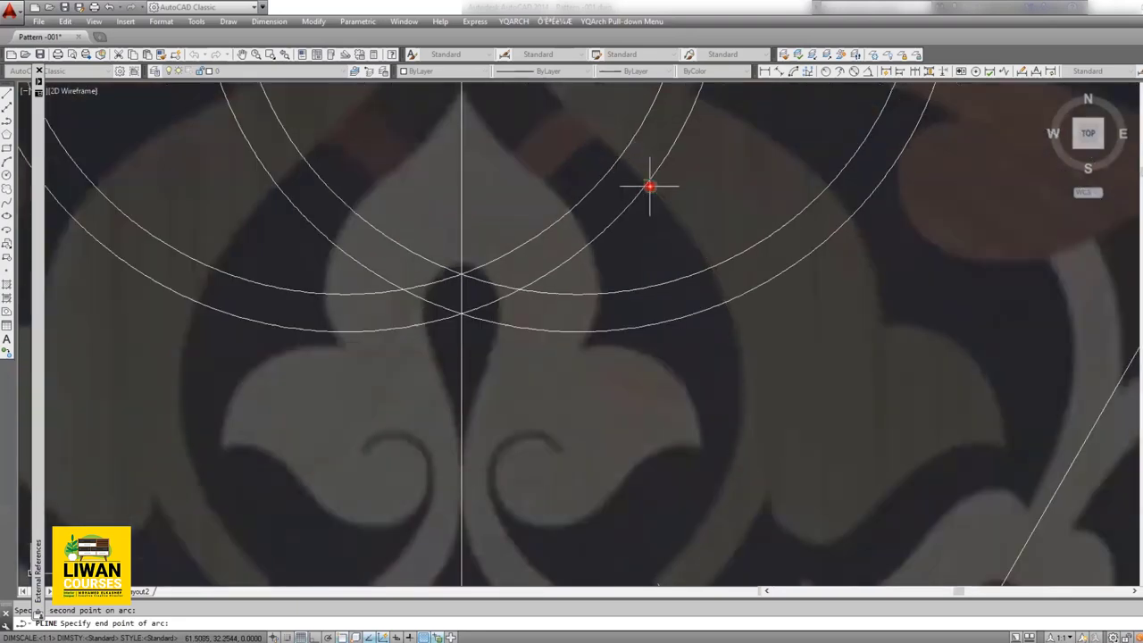
scroll(642, 179, "down", 1)
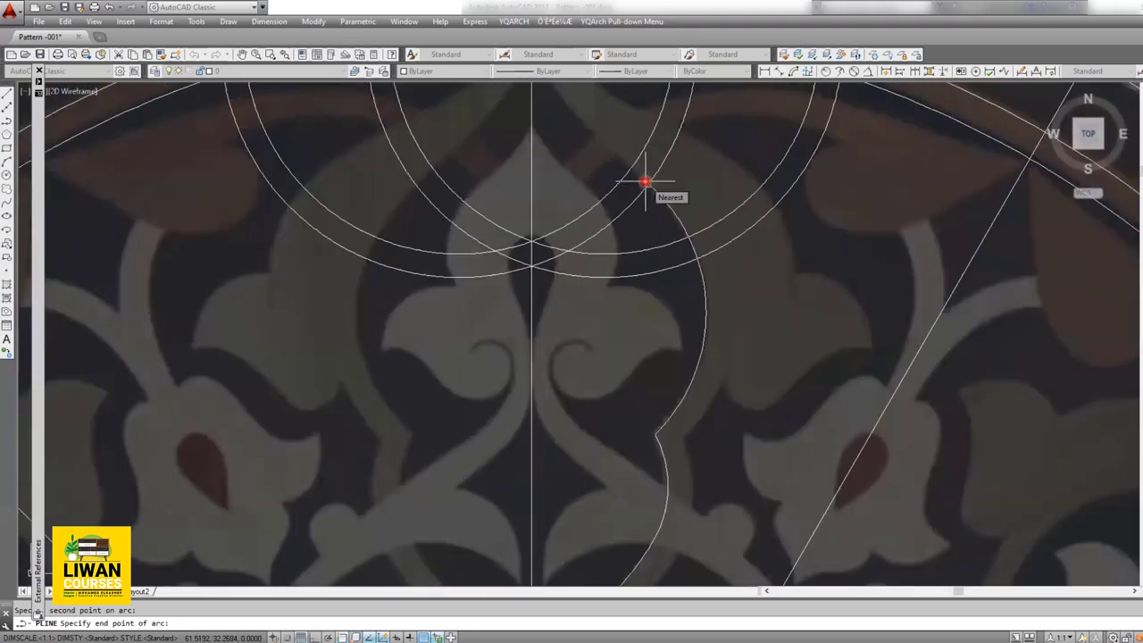
scroll(644, 183, "up", 2)
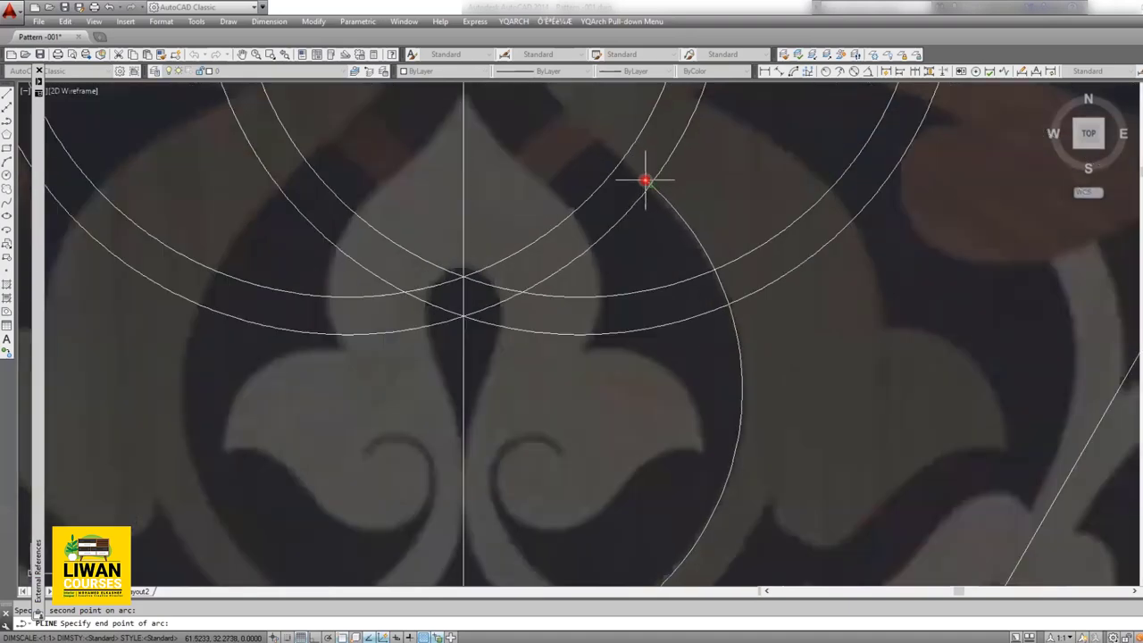
scroll(644, 182, "up", 2)
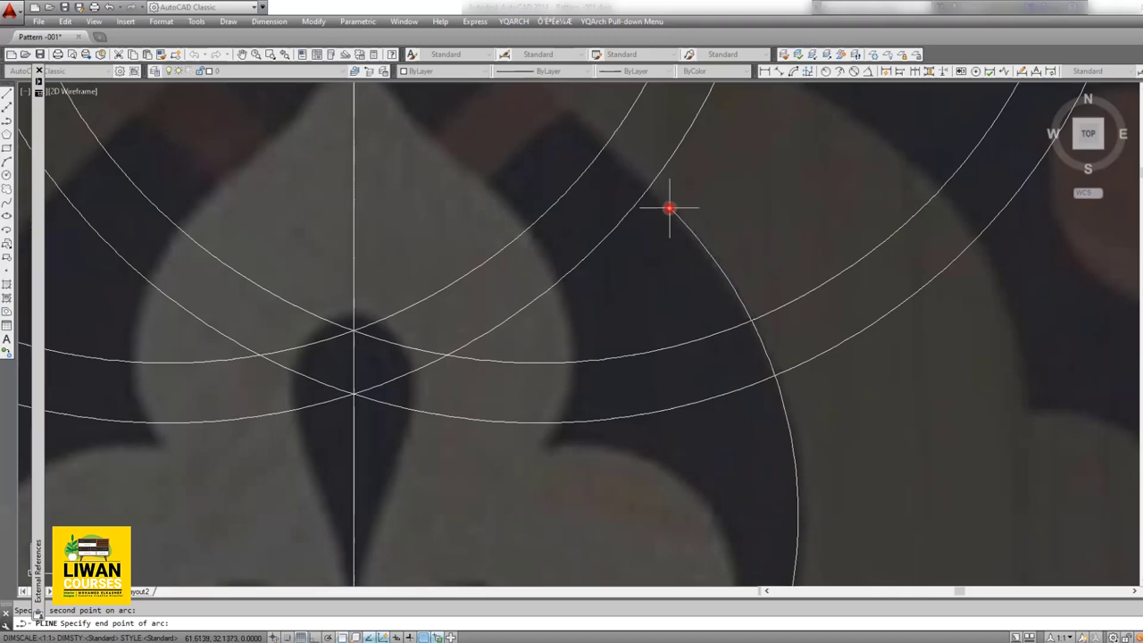
left_click(668, 208)
scroll(599, 145, "down", 2)
scroll(592, 140, "down", 1)
middle_click_drag(592, 140, 688, 283)
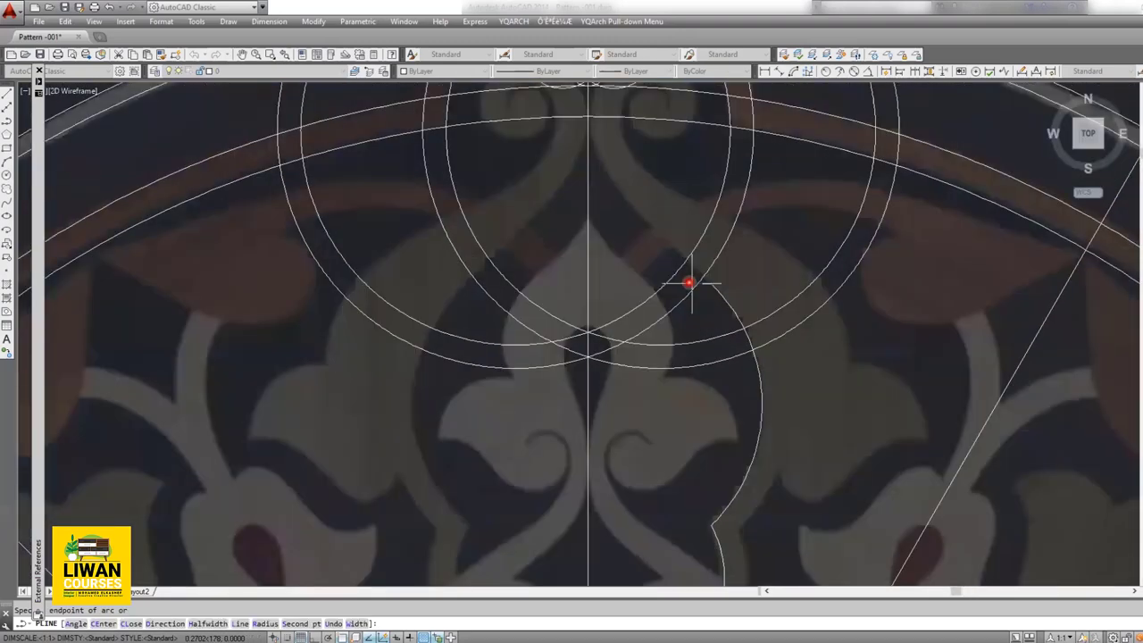
scroll(643, 251, "up", 5)
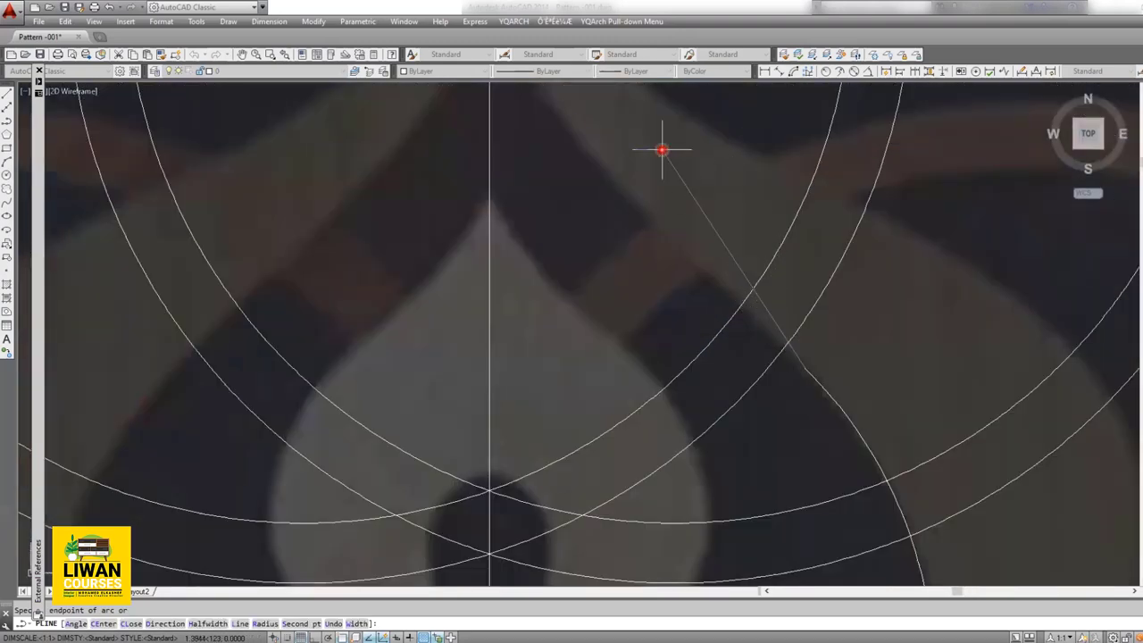
scroll(661, 150, "down", 2)
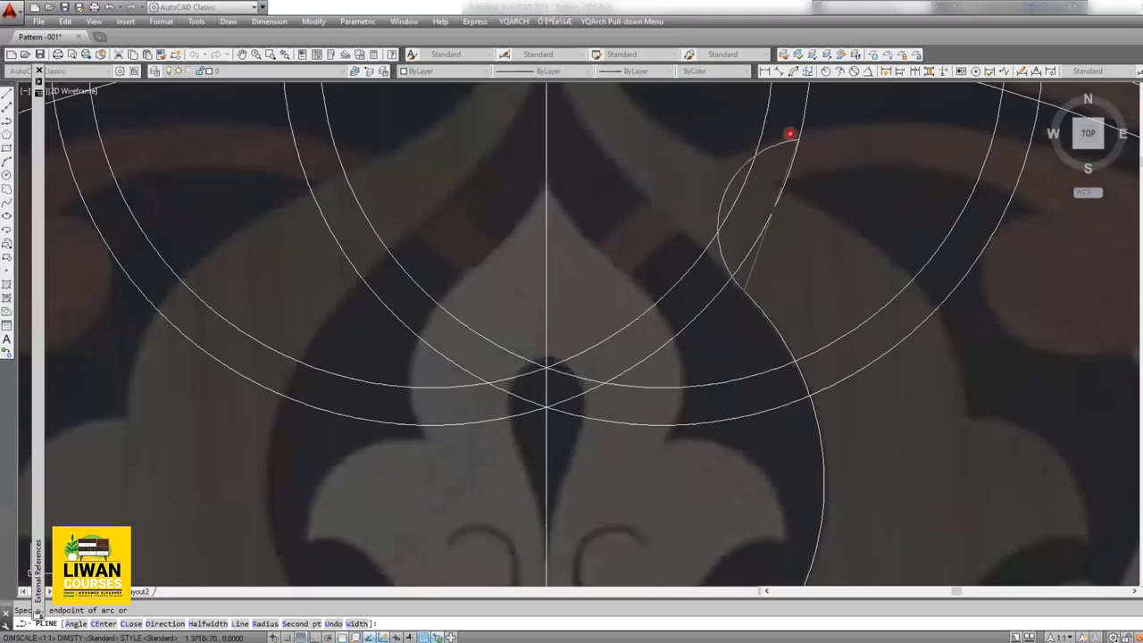
scroll(472, 364, "down", 3)
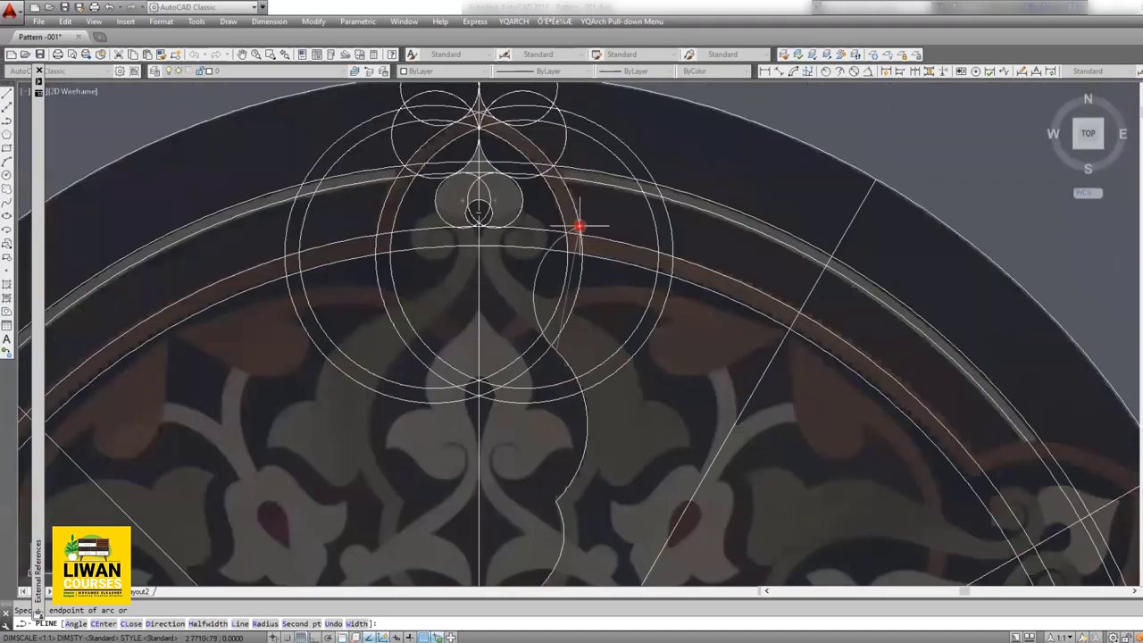
Step: Add a three-point arc from the stem sweeping up toward the right-hand curl
scroll(498, 263, "up", 3)
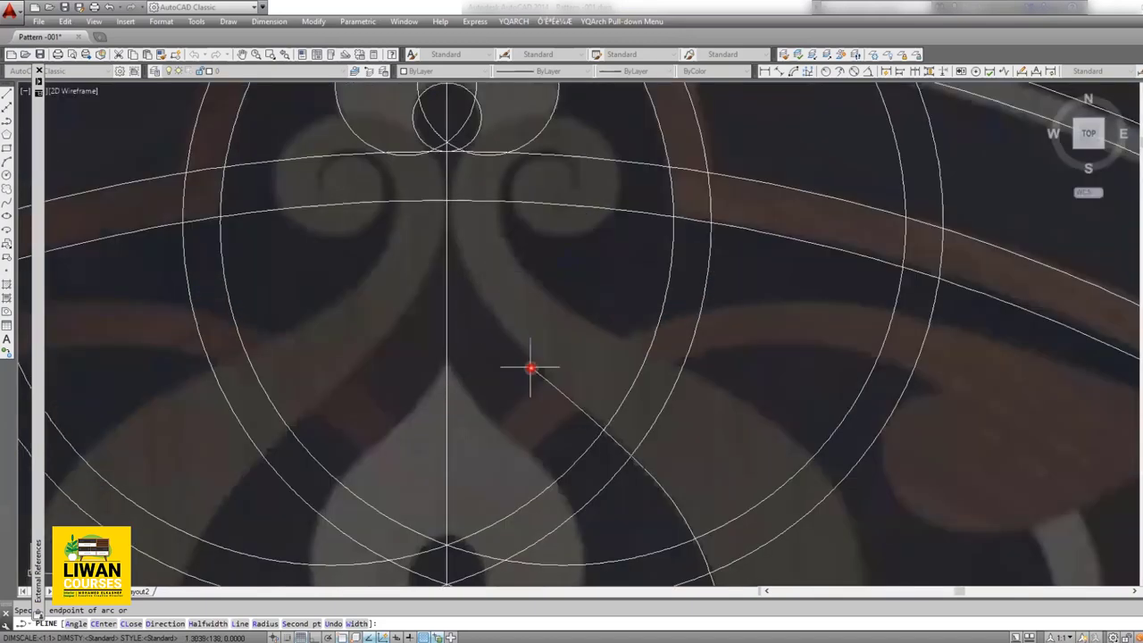
scroll(528, 371, "up", 4)
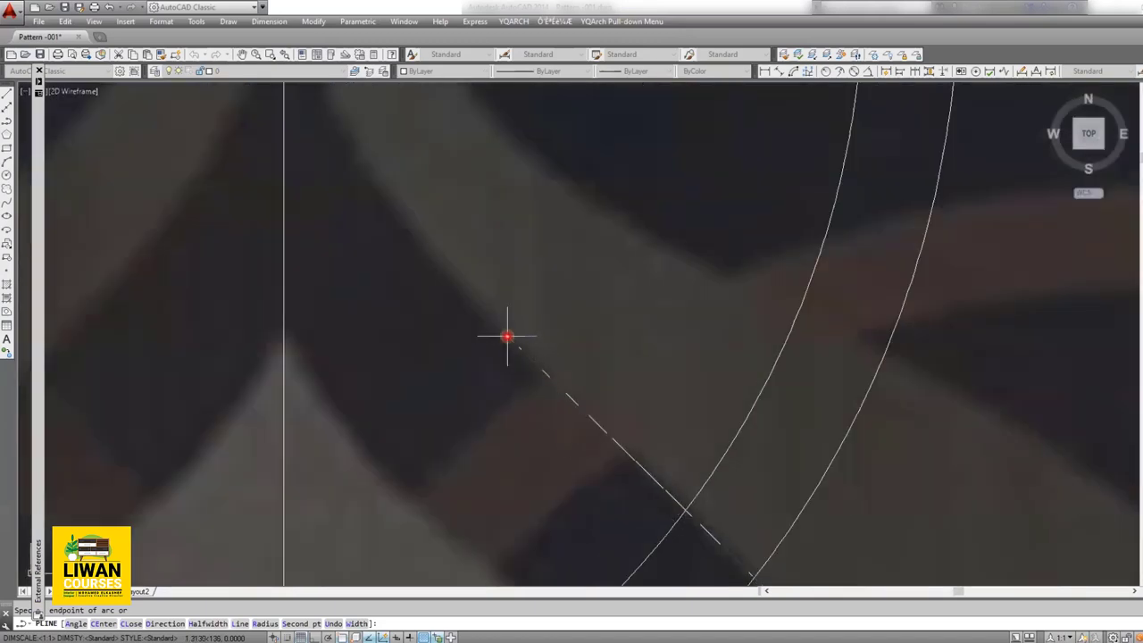
scroll(507, 336, "down", 5)
type("s")
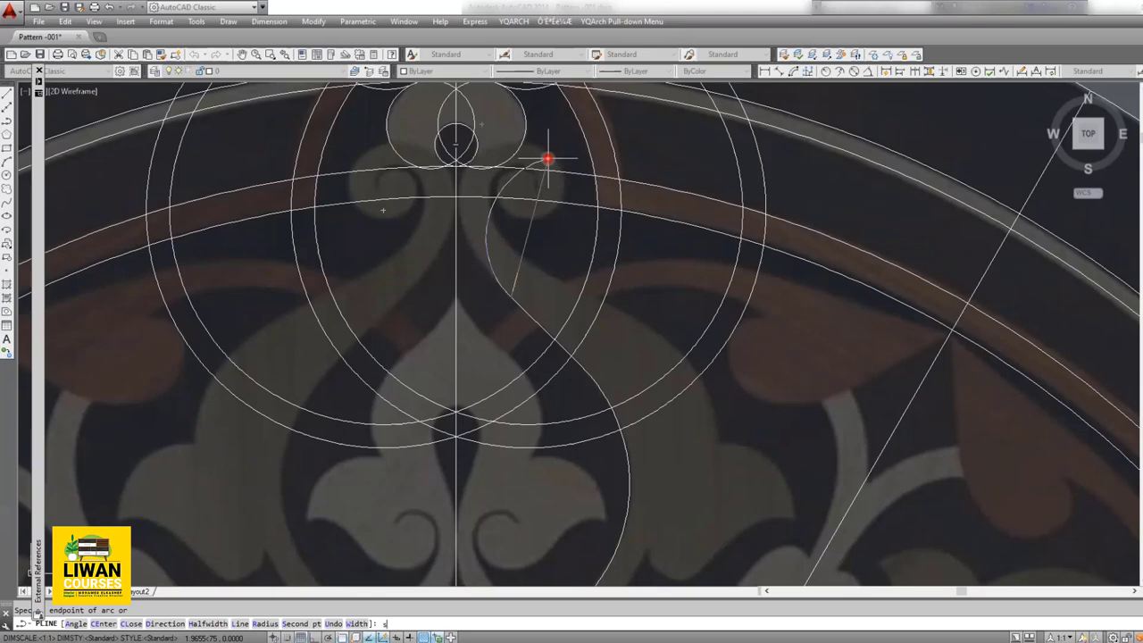
key("Return")
scroll(467, 247, "up", 2)
scroll(467, 247, "up", 2)
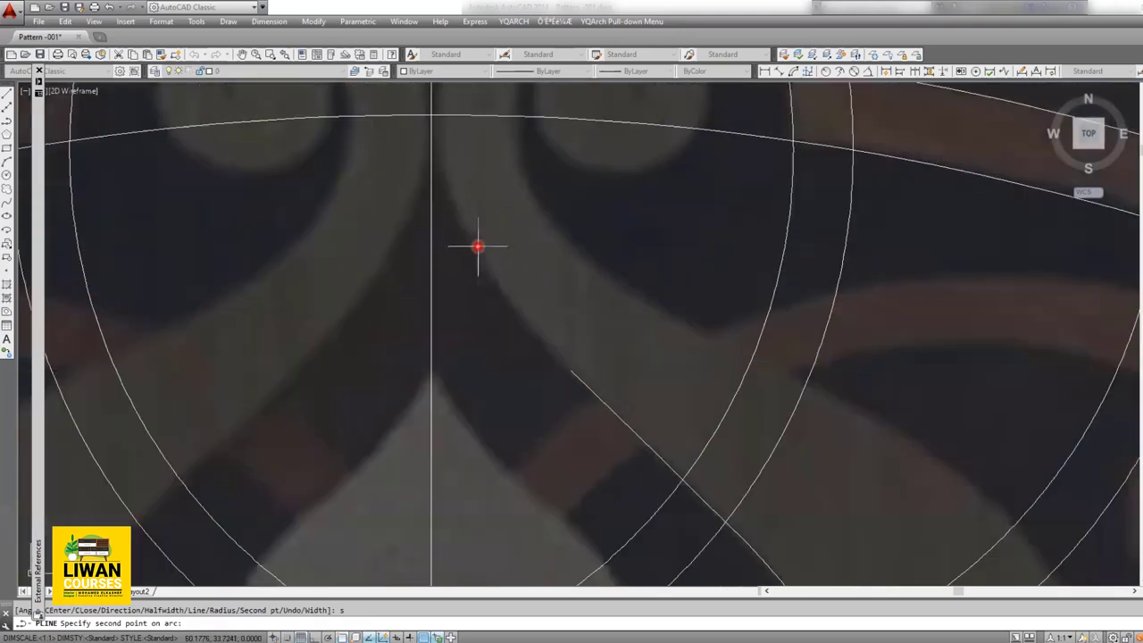
scroll(485, 199, "down", 2)
left_click(497, 170)
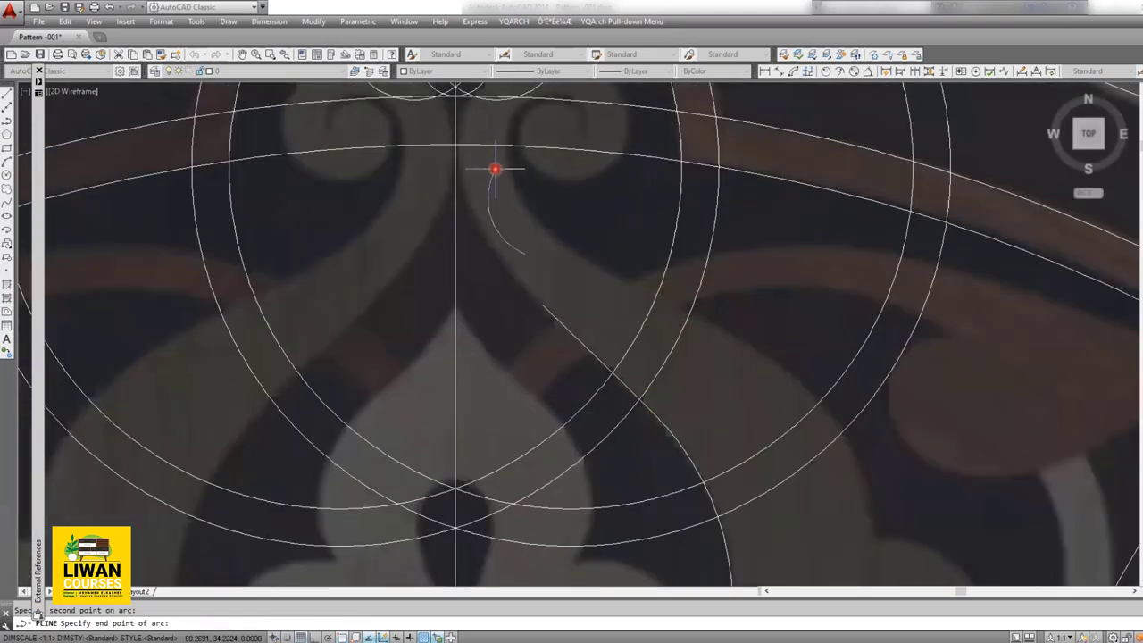
scroll(498, 170, "down", 2)
middle_click_drag(561, 147, 586, 235)
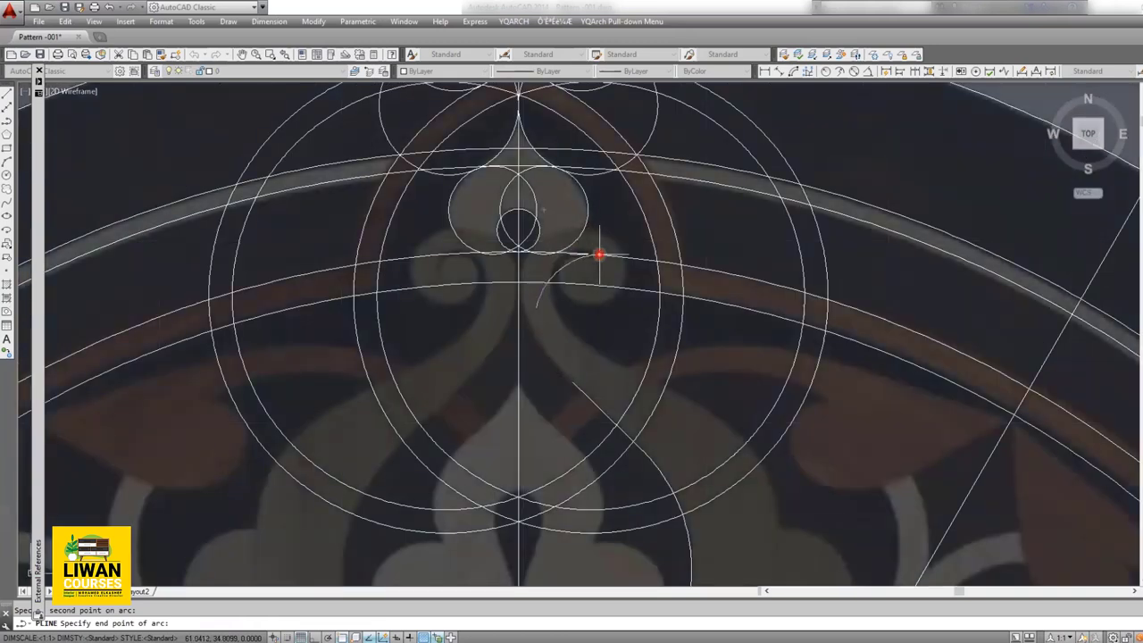
left_click(601, 265)
Step: Undo the misplaced arc segment and reposition the view over the traced arcs
key("Return")
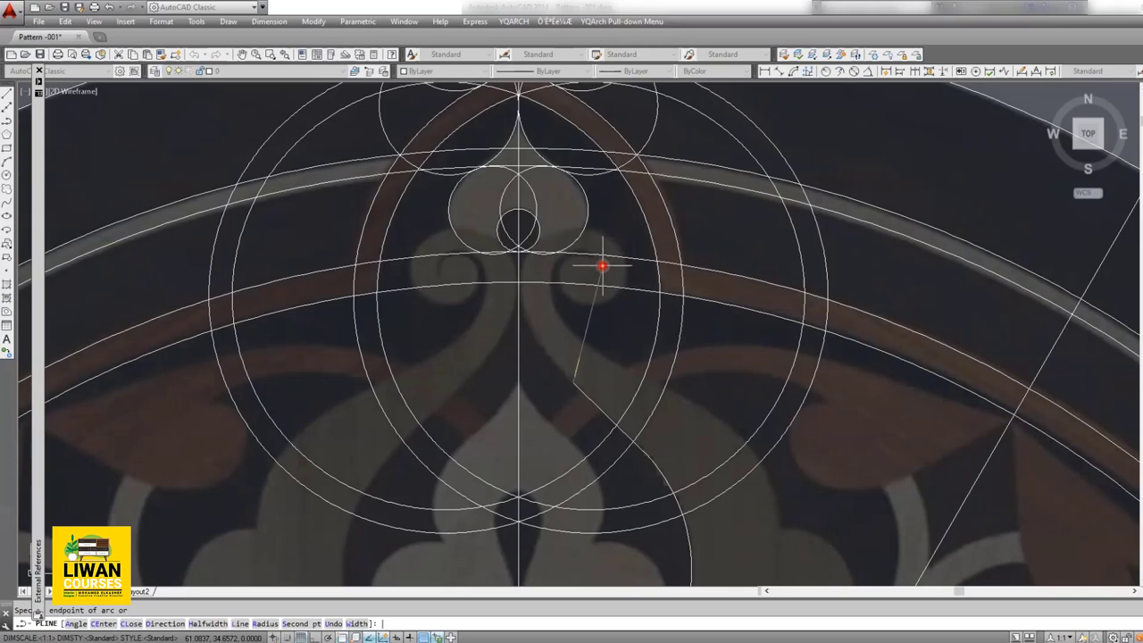
scroll(531, 357, "up", 4)
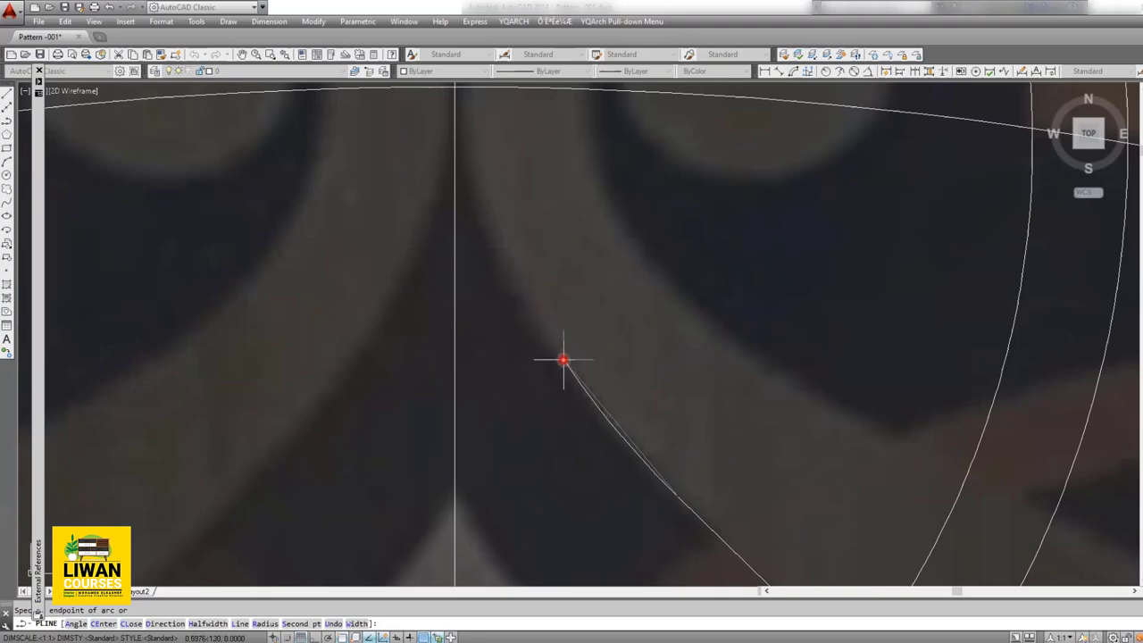
scroll(516, 268, "down", 2)
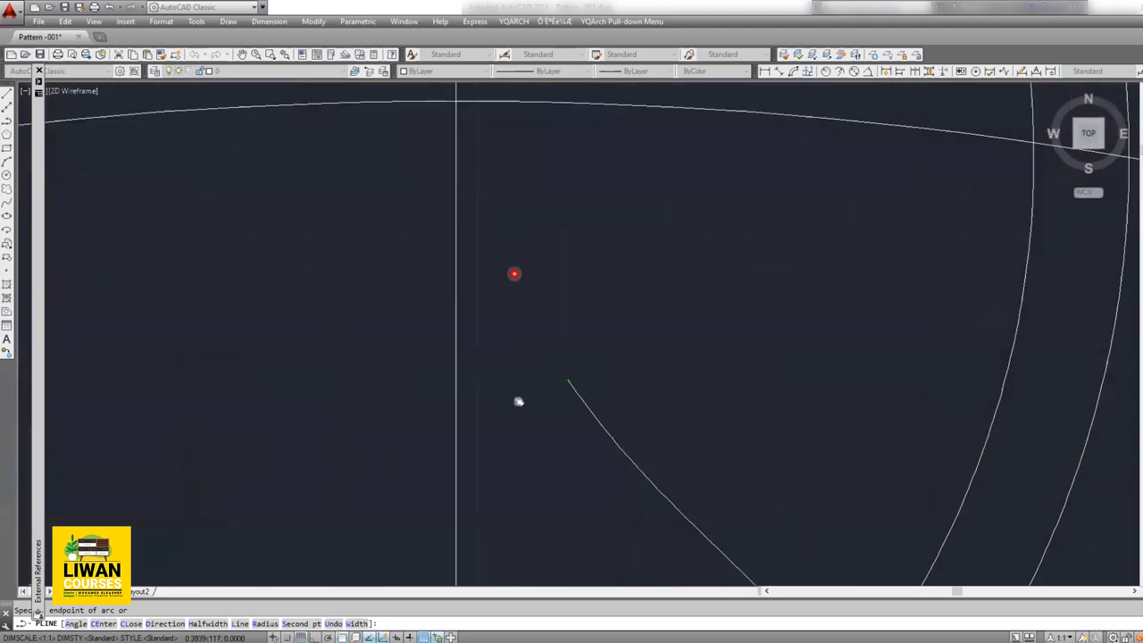
scroll(511, 376, "down", 2)
scroll(507, 337, "up", 1)
scroll(505, 339, "up", 1)
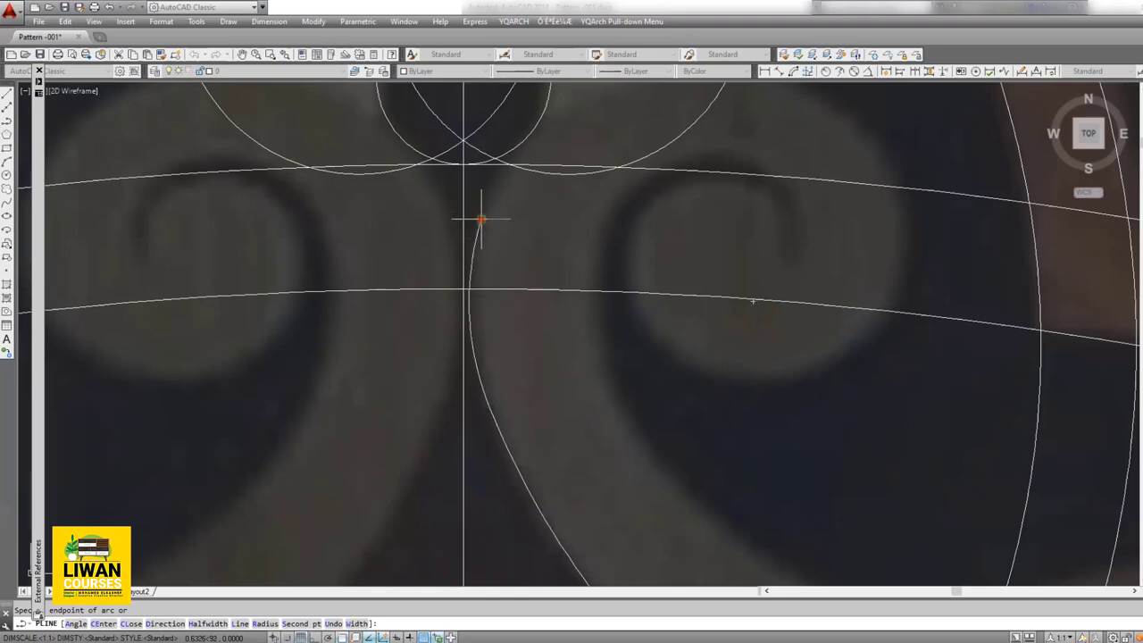
middle_click_drag(533, 174, 399, 357)
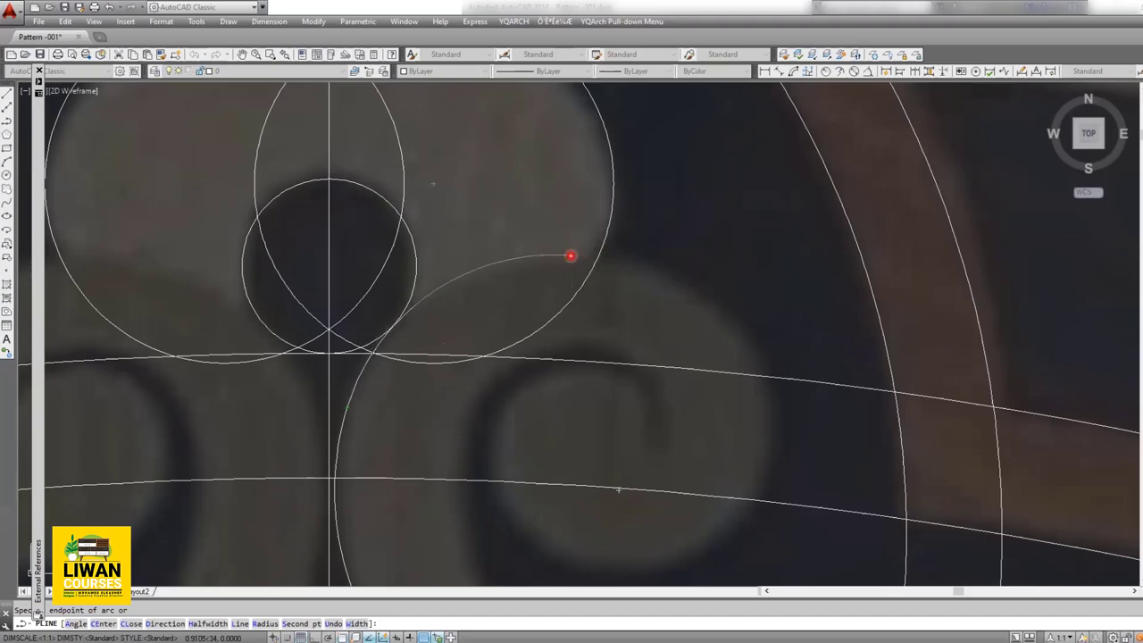
Step: Trace polyline arcs around the right-hand curl's outer edge, then back along its inner edge
middle_click_drag(693, 298, 616, 209)
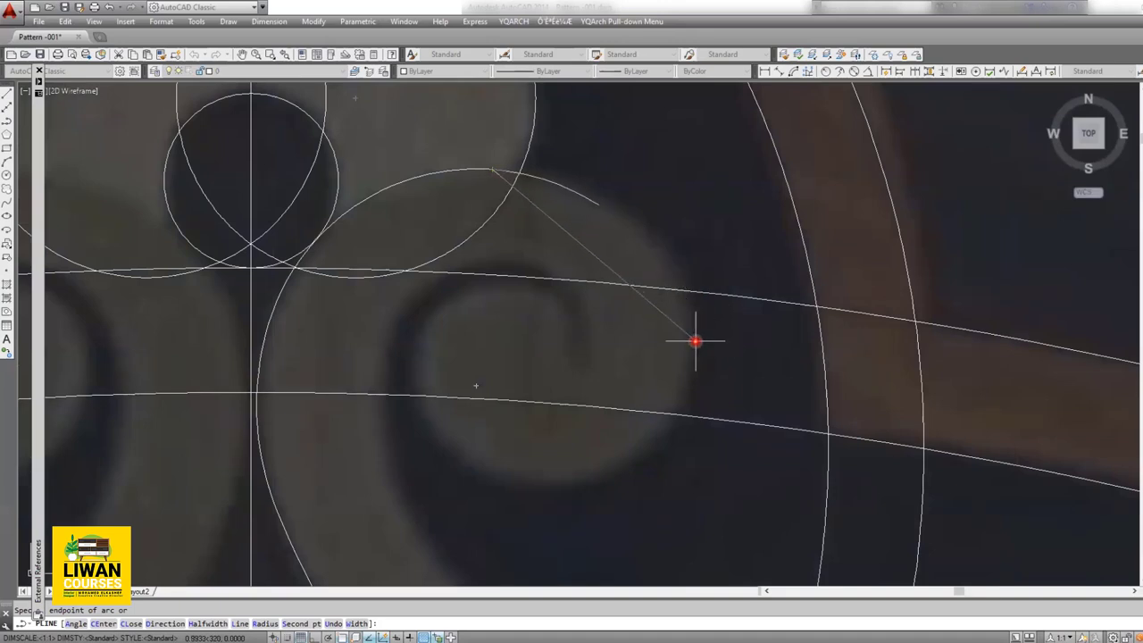
left_click(676, 280)
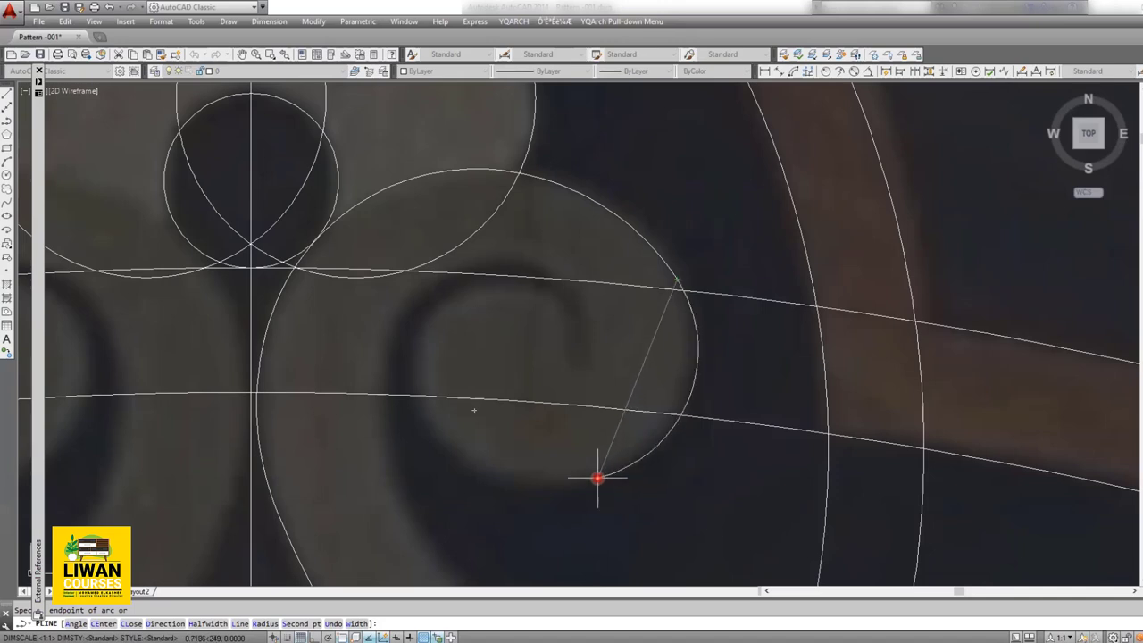
left_click(627, 461)
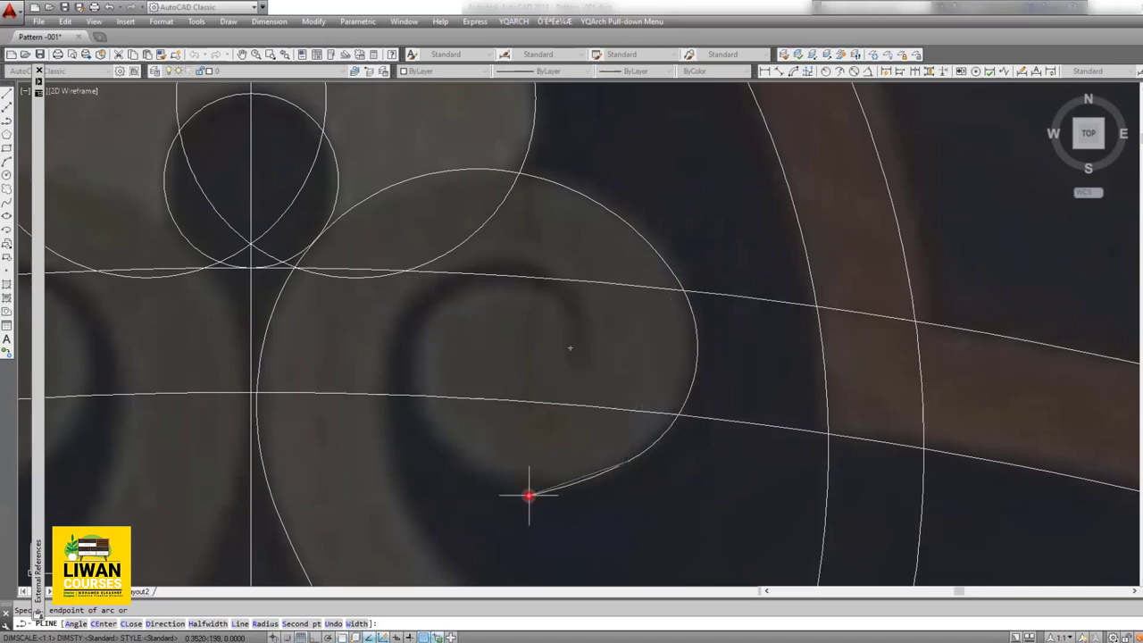
left_click(436, 439)
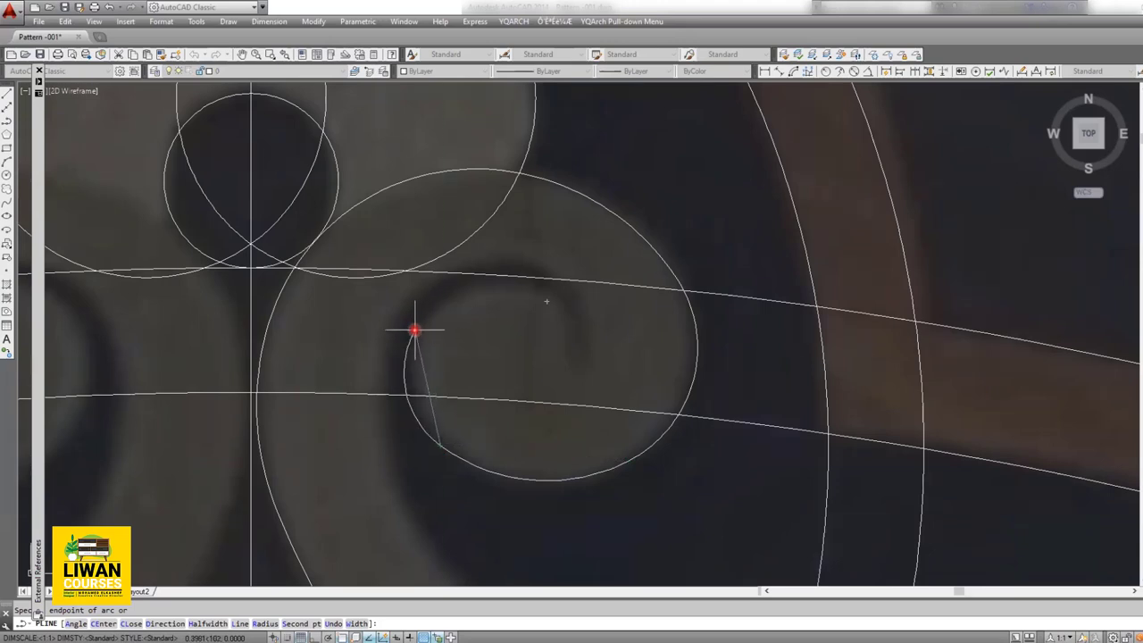
left_click(417, 329)
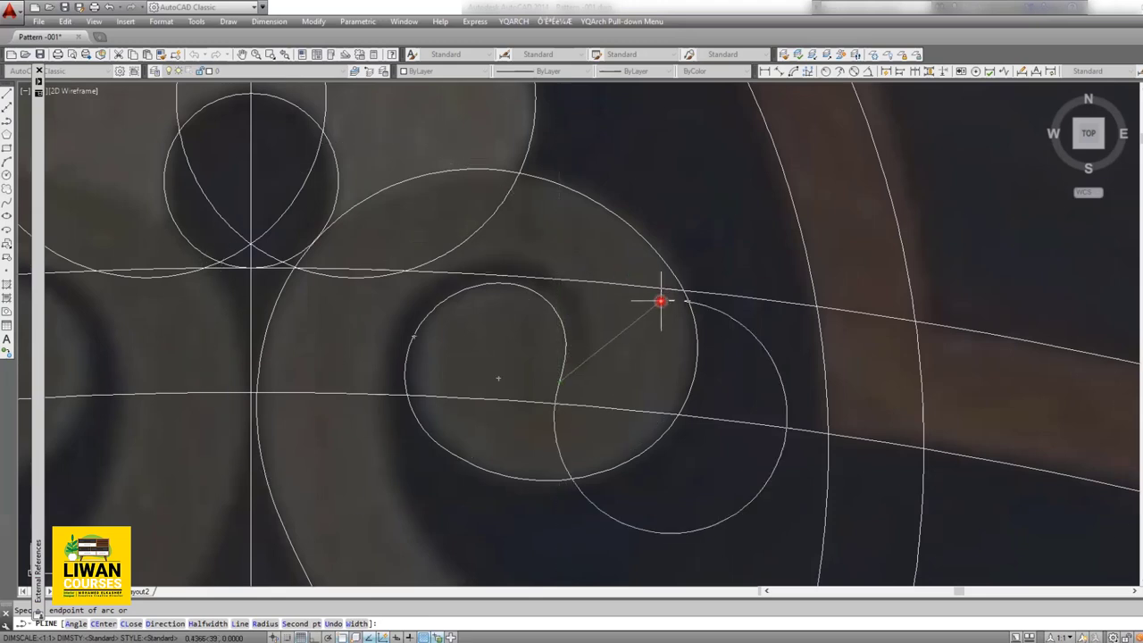
type("s")
key("Return")
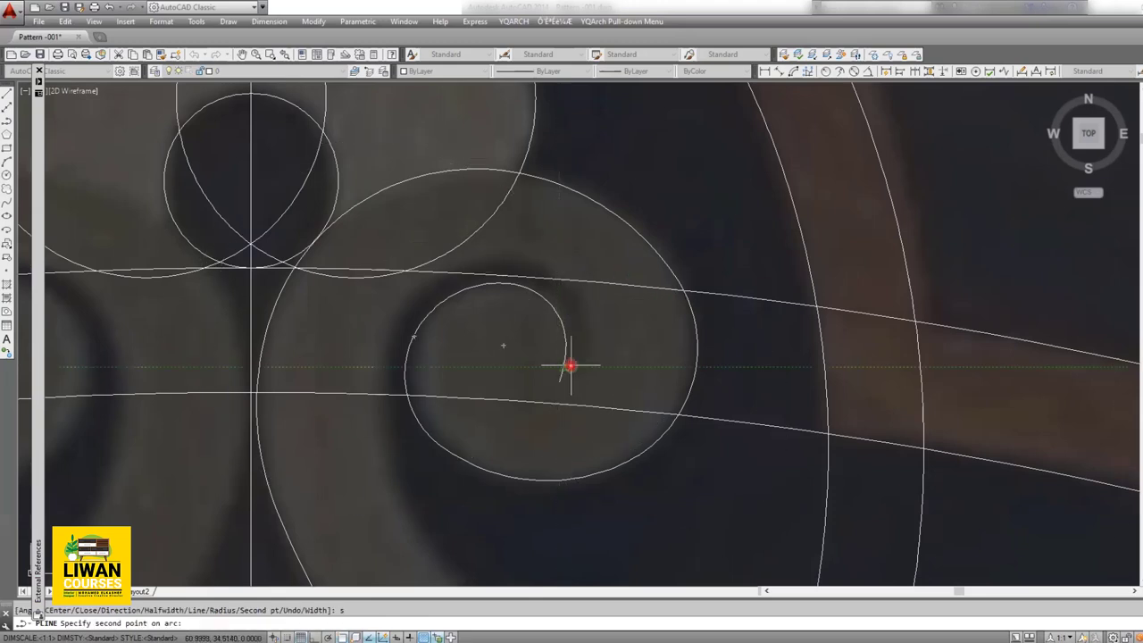
left_click(579, 354)
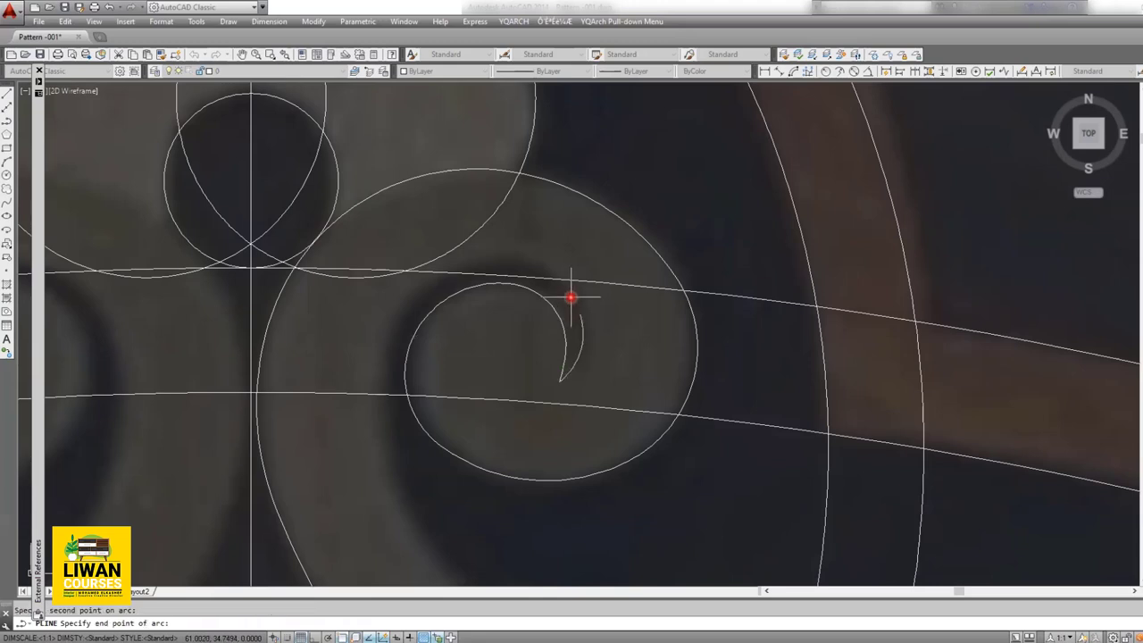
left_click(571, 291)
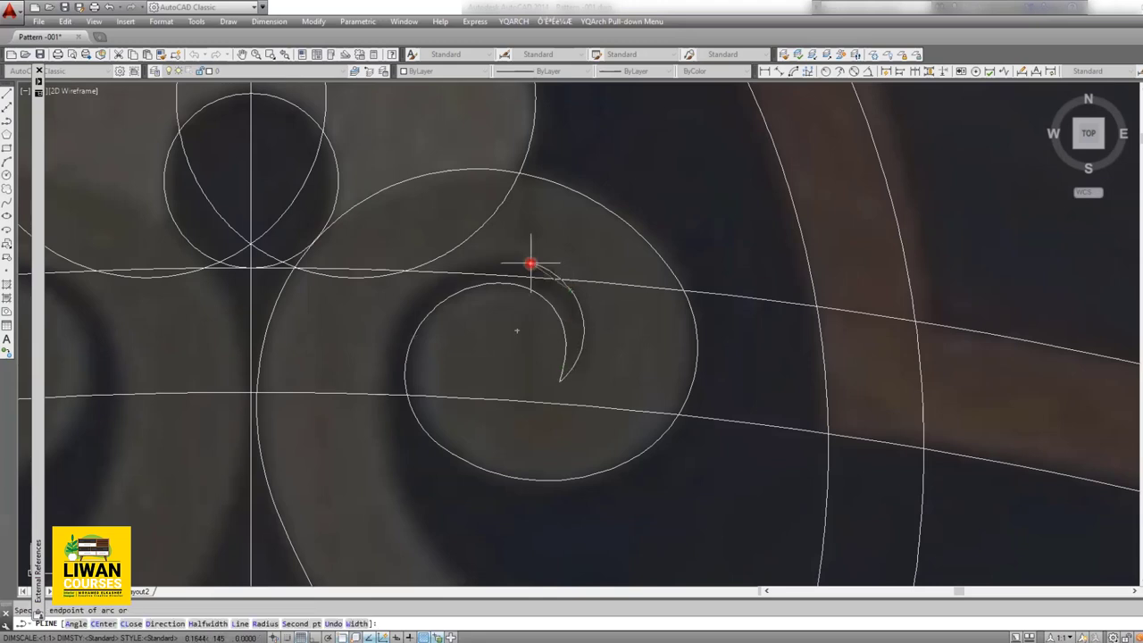
left_click(509, 259)
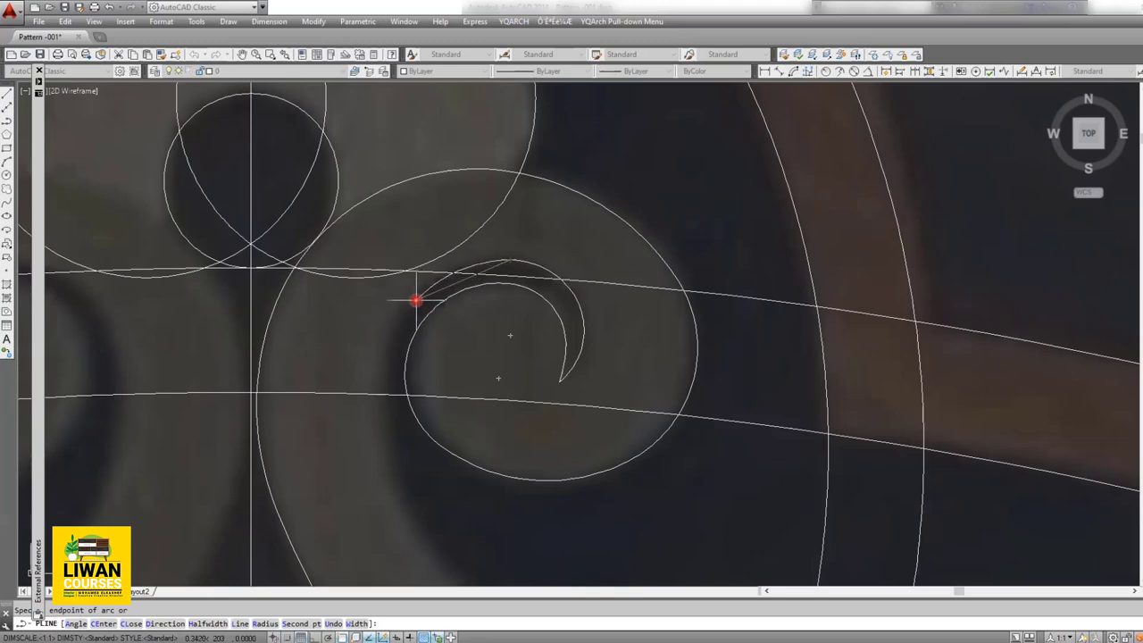
left_click(416, 301)
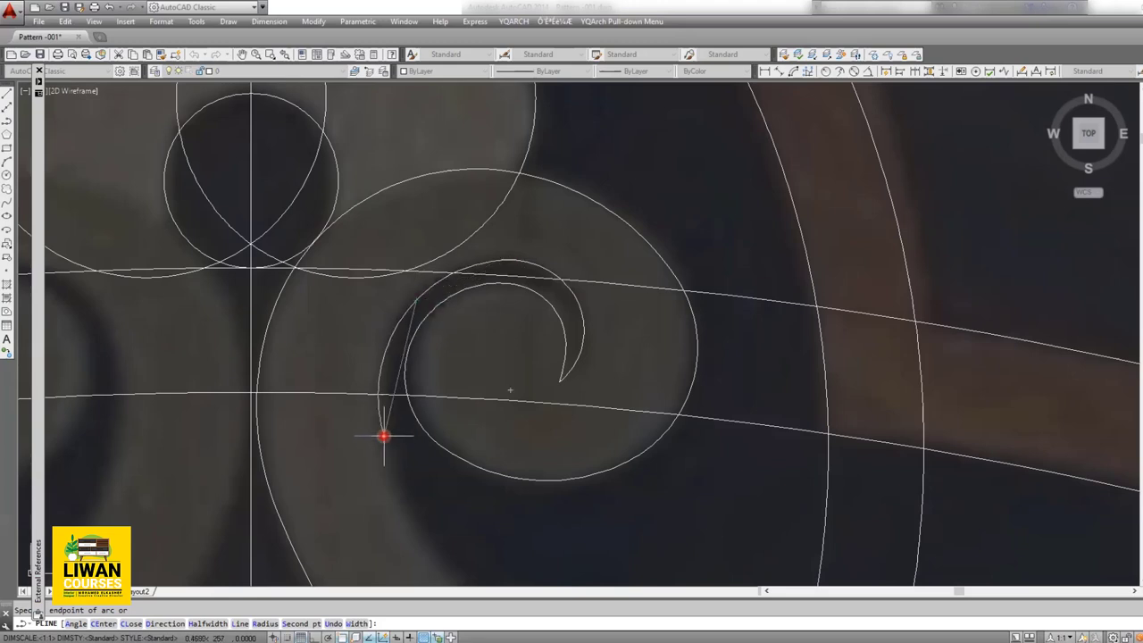
Step: Extend the arcs down along the stem's edge below the curl
scroll(459, 505, "down", 2)
middle_click_drag(459, 505, 423, 339)
scroll(423, 339, "up", 1)
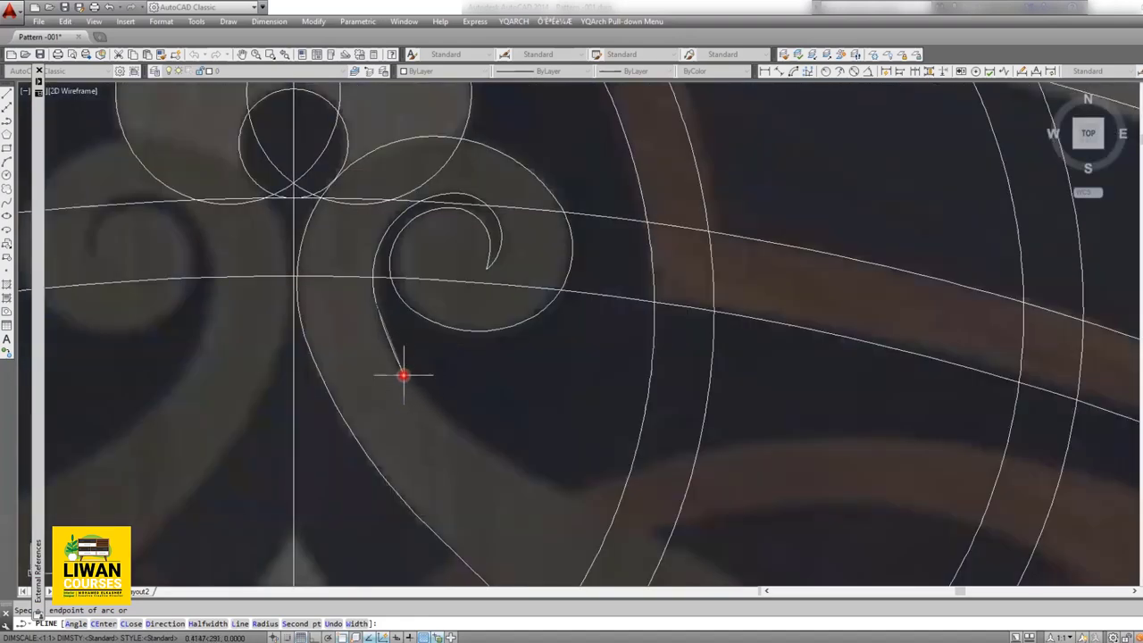
left_click(405, 375)
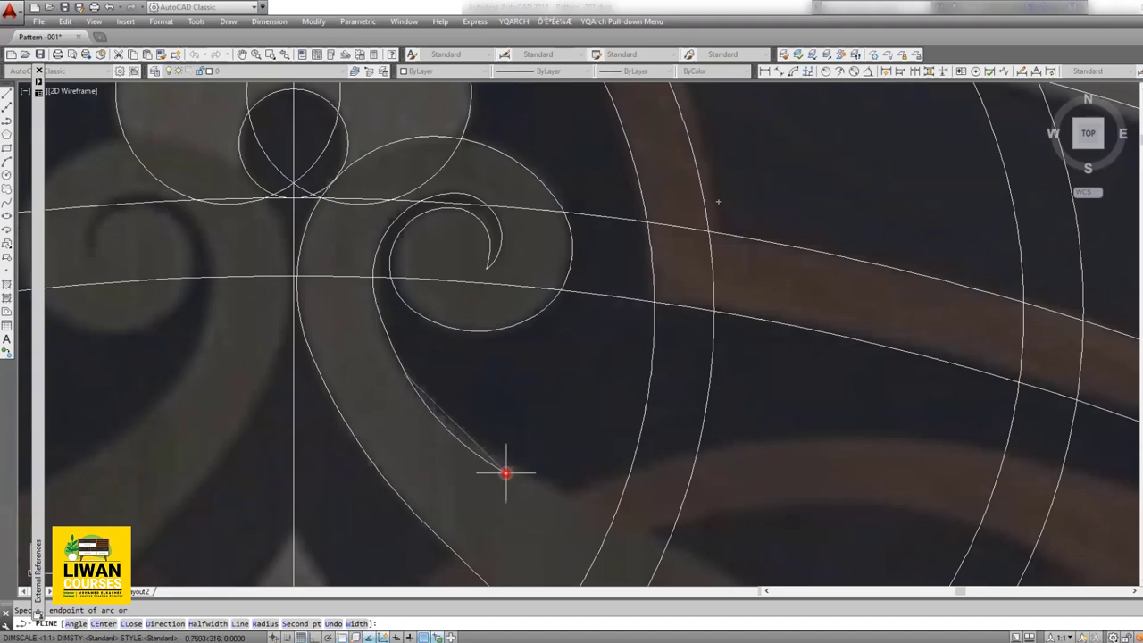
middle_click_drag(505, 472, 463, 325)
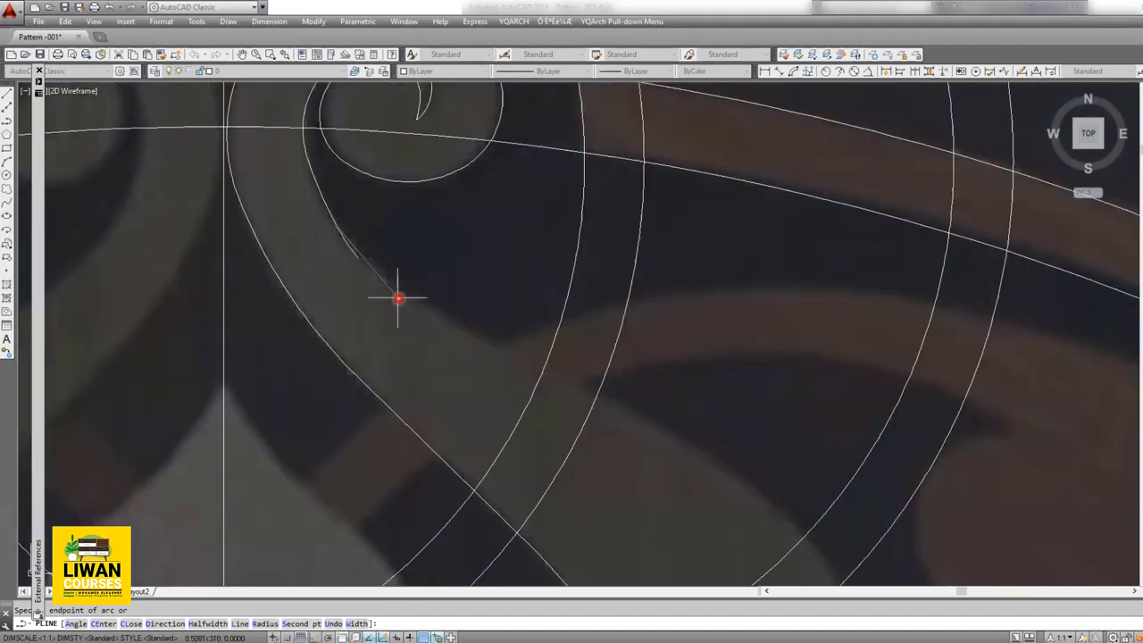
left_click(414, 307)
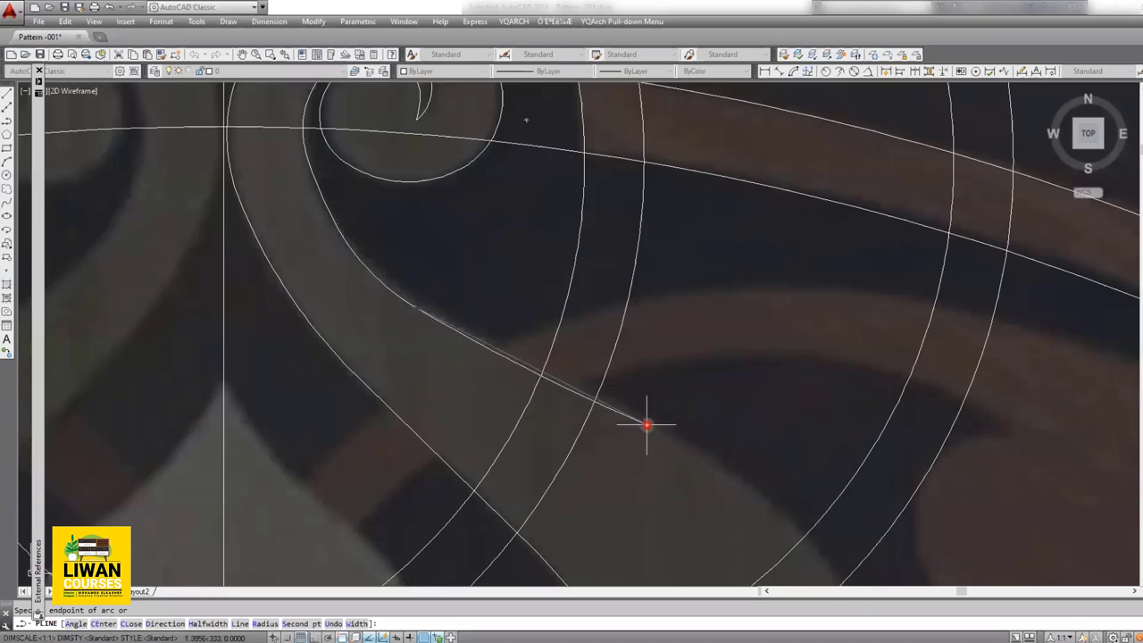
scroll(619, 412, "down", 5)
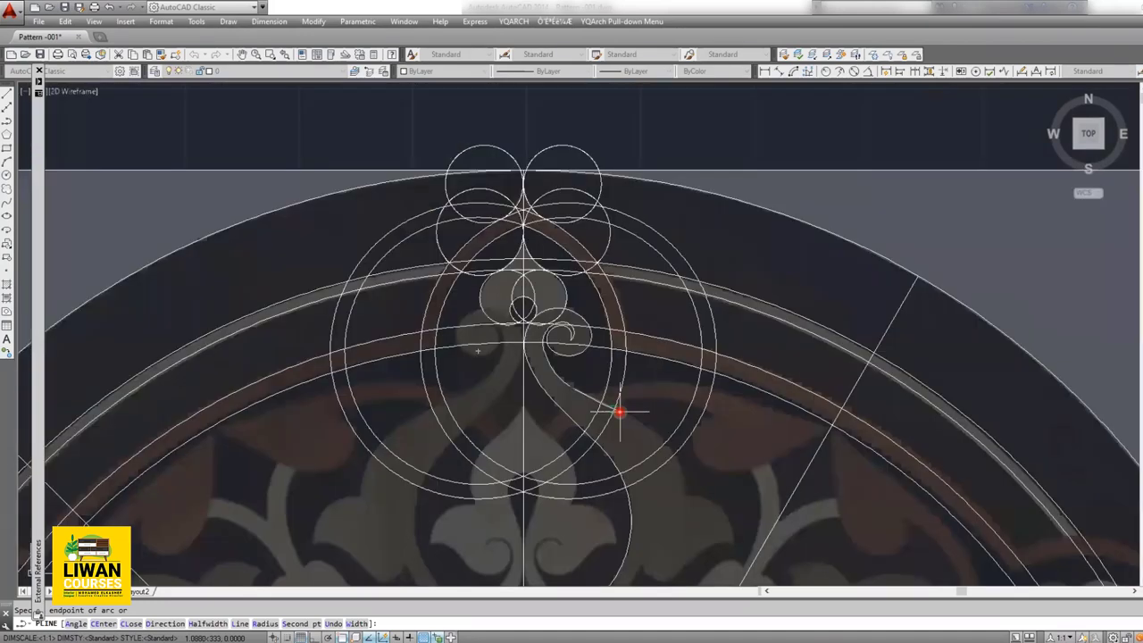
scroll(620, 412, "up", 2)
scroll(620, 411, "up", 4)
scroll(620, 411, "up", 2)
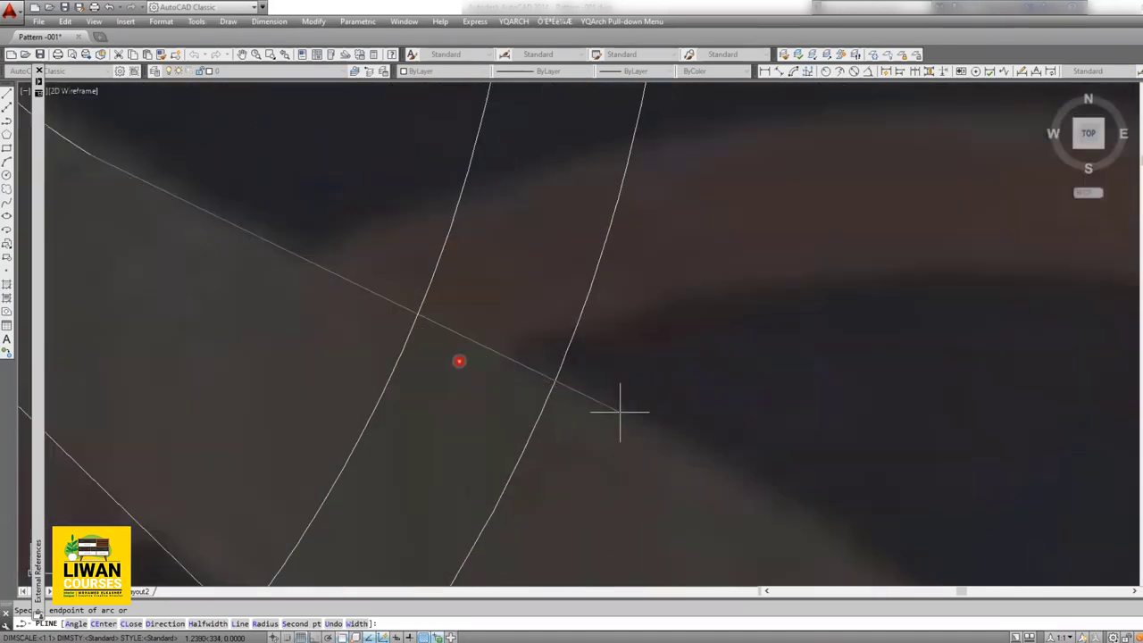
scroll(595, 373, "down", 4)
scroll(575, 373, "up", 3)
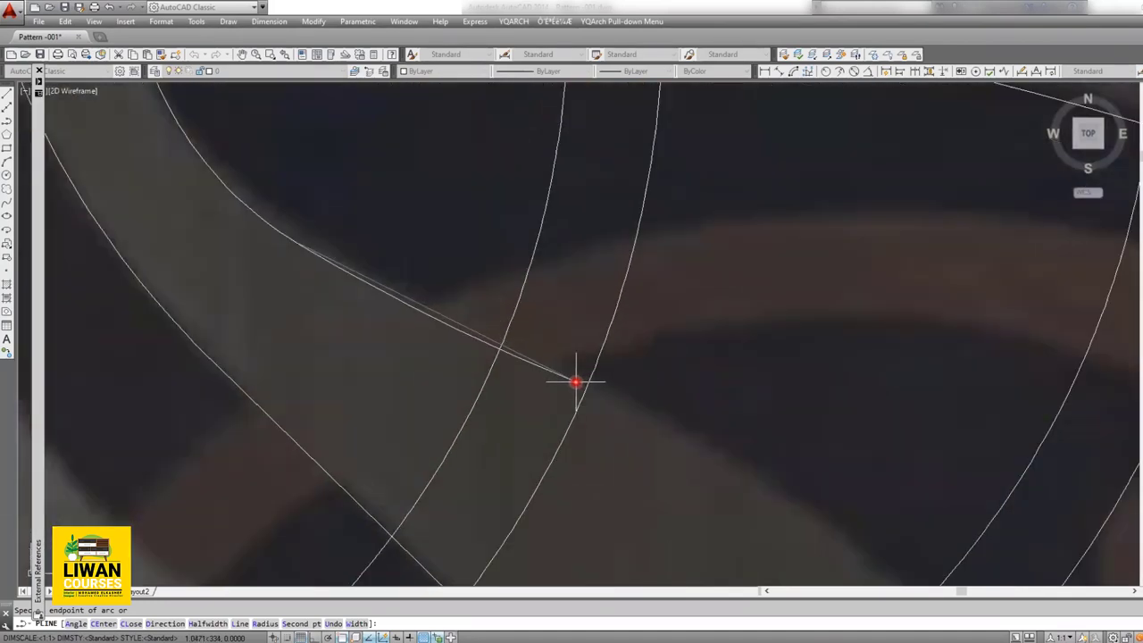
scroll(669, 434, "down", 1)
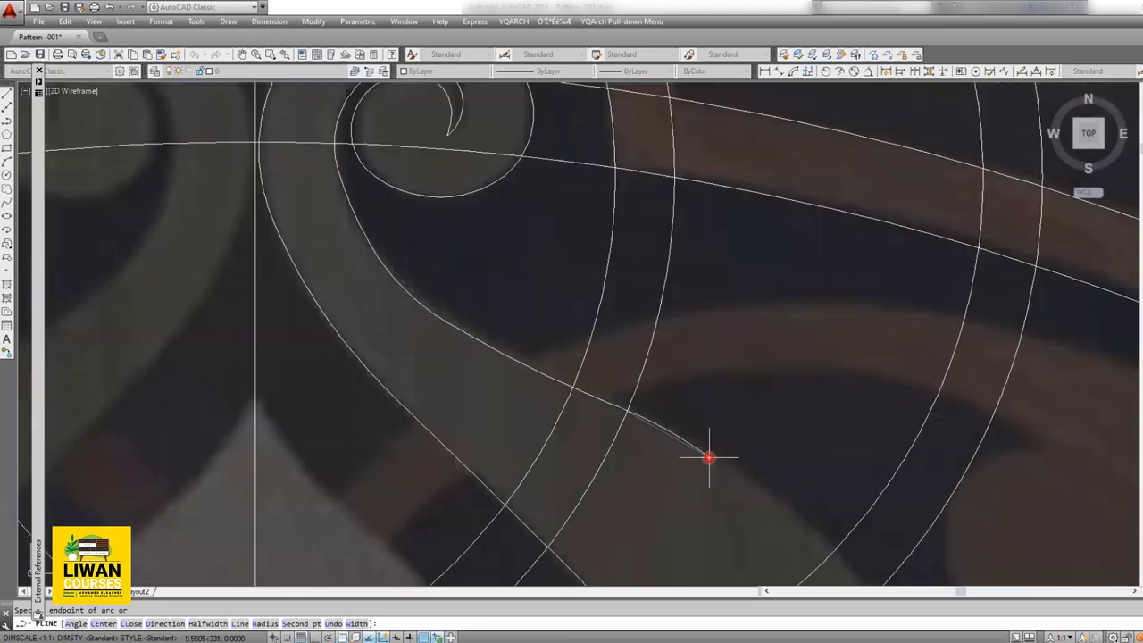
scroll(492, 309, "down", 2)
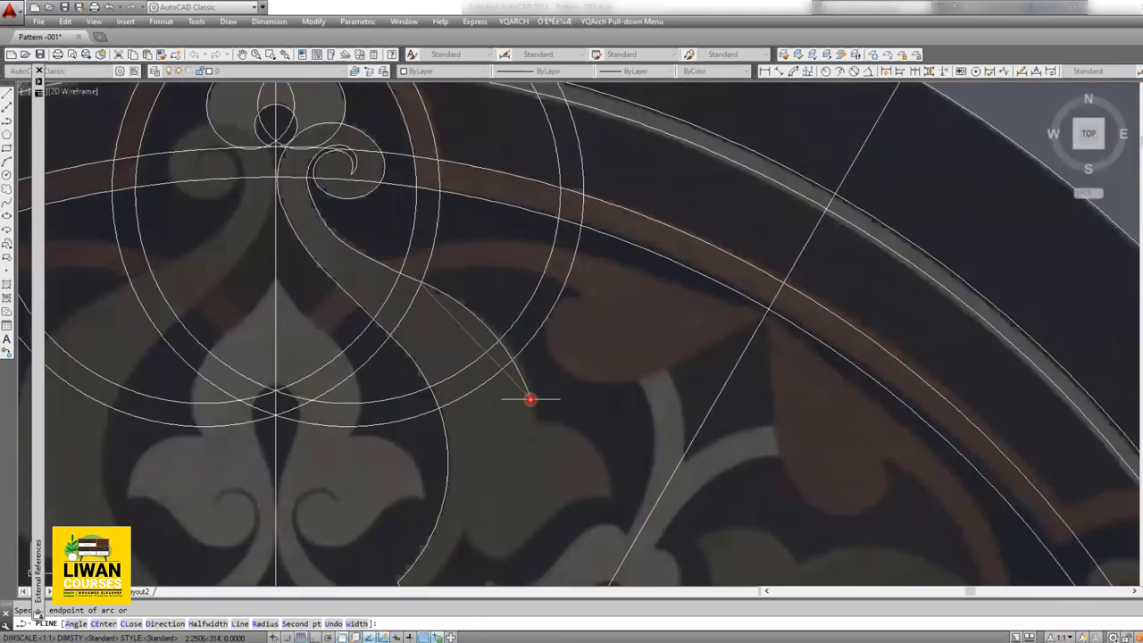
scroll(527, 398, "up", 2)
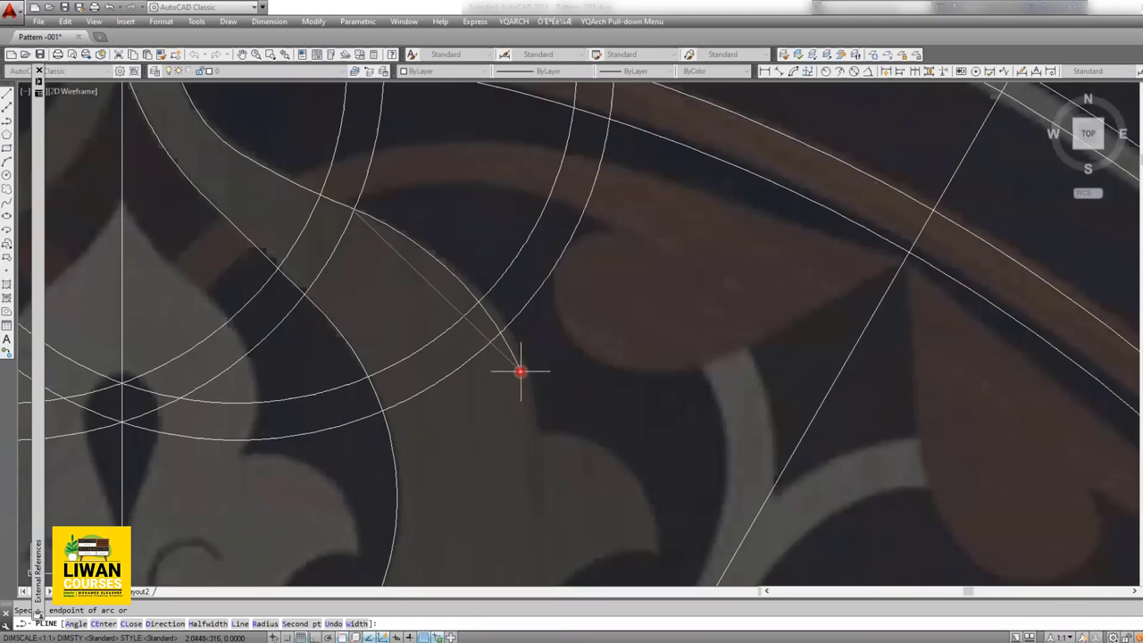
Step: Carry the arcs onto the leaf outline and up to the leaf's pointed outer tip
left_click(535, 438)
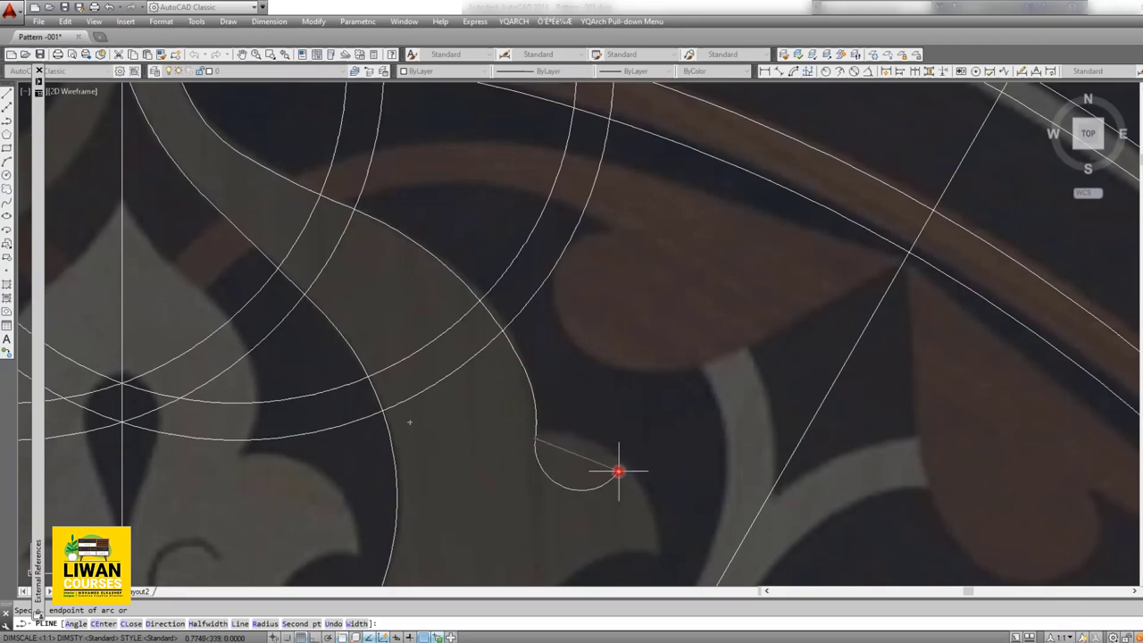
scroll(618, 472, "down", 5)
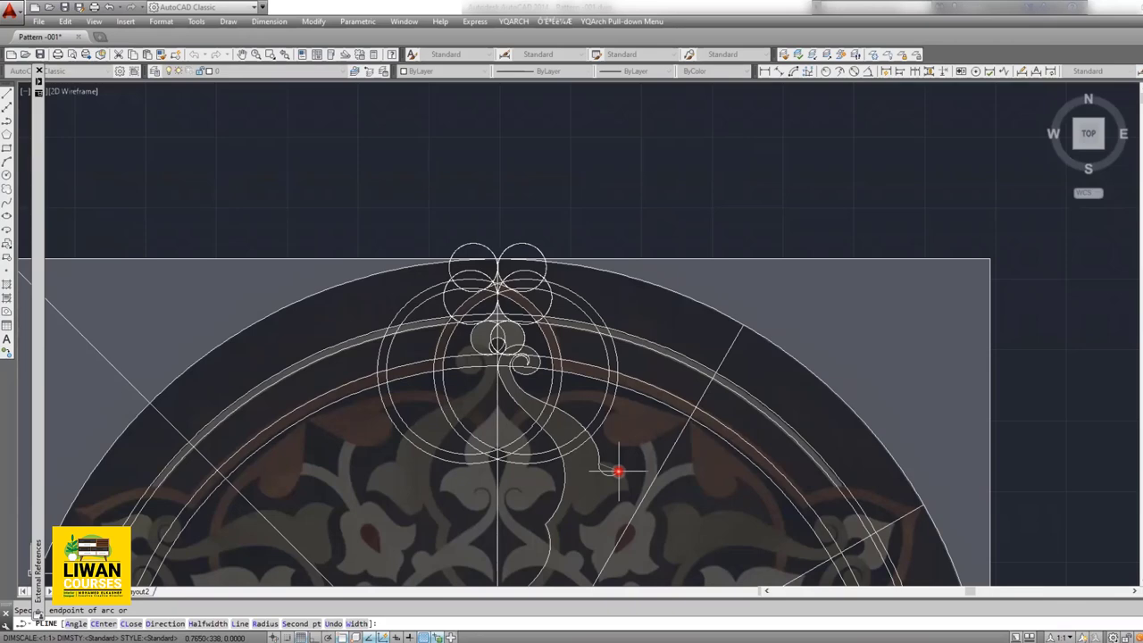
scroll(619, 472, "up", 3)
scroll(591, 467, "up", 3)
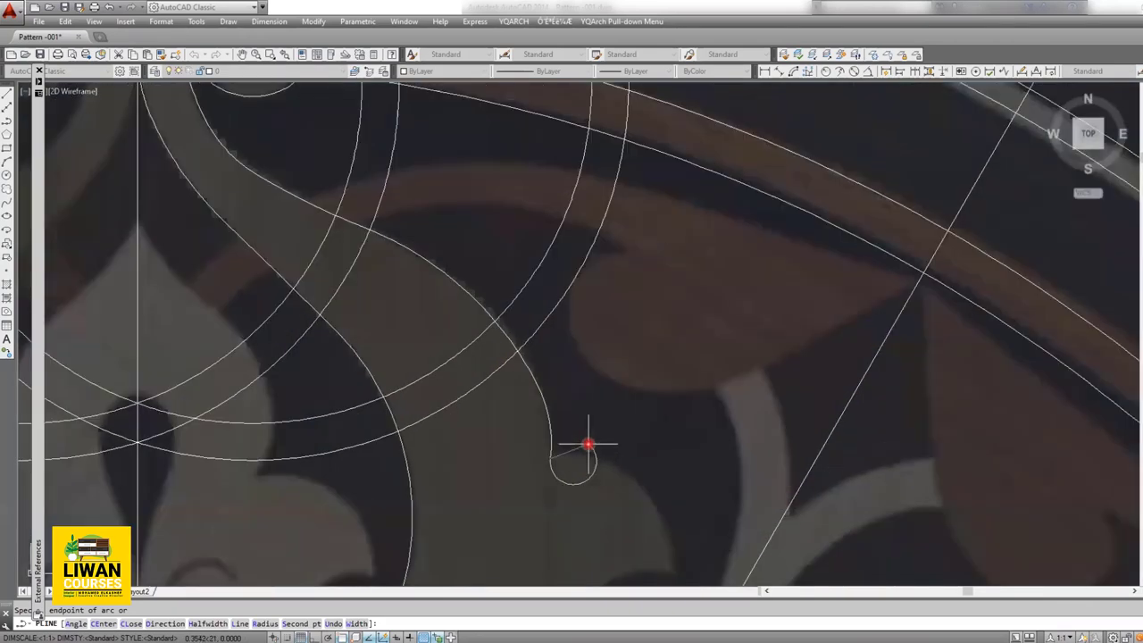
type("s")
key("Return")
scroll(587, 451, "down", 2)
middle_click_drag(586, 459, 585, 372)
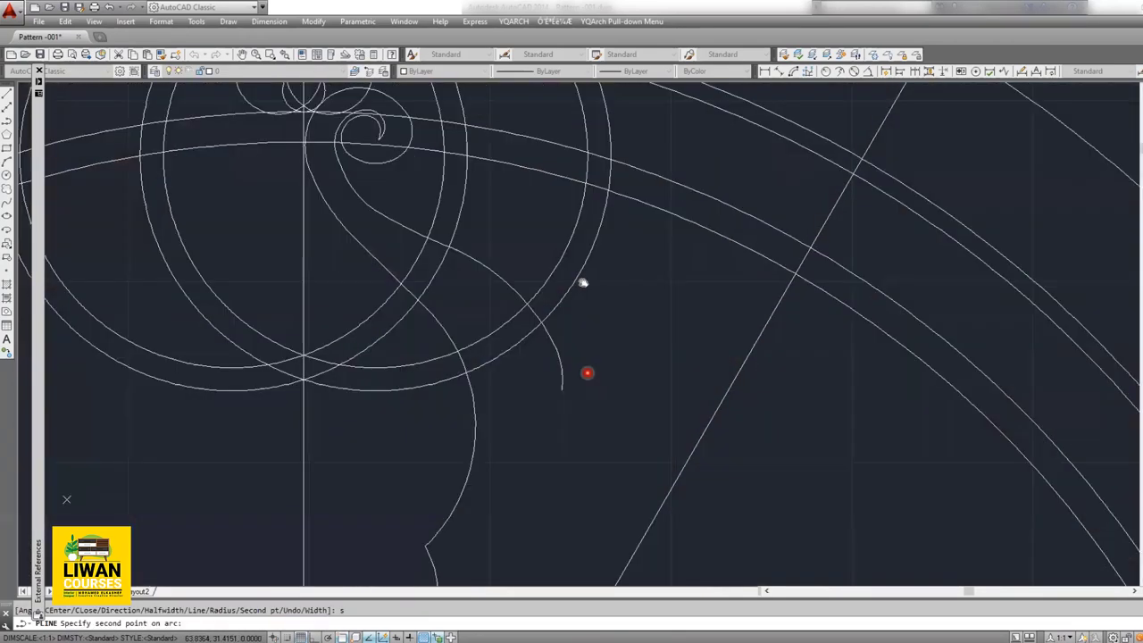
scroll(584, 310, "up", 2)
scroll(583, 310, "up", 2)
left_click(603, 328)
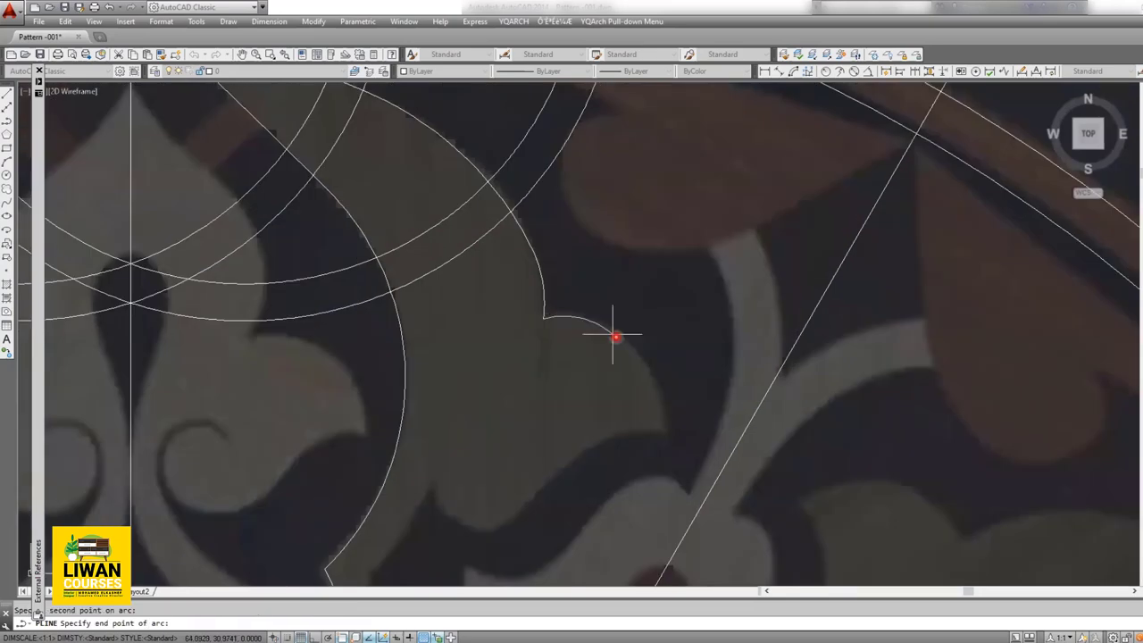
left_click(663, 432)
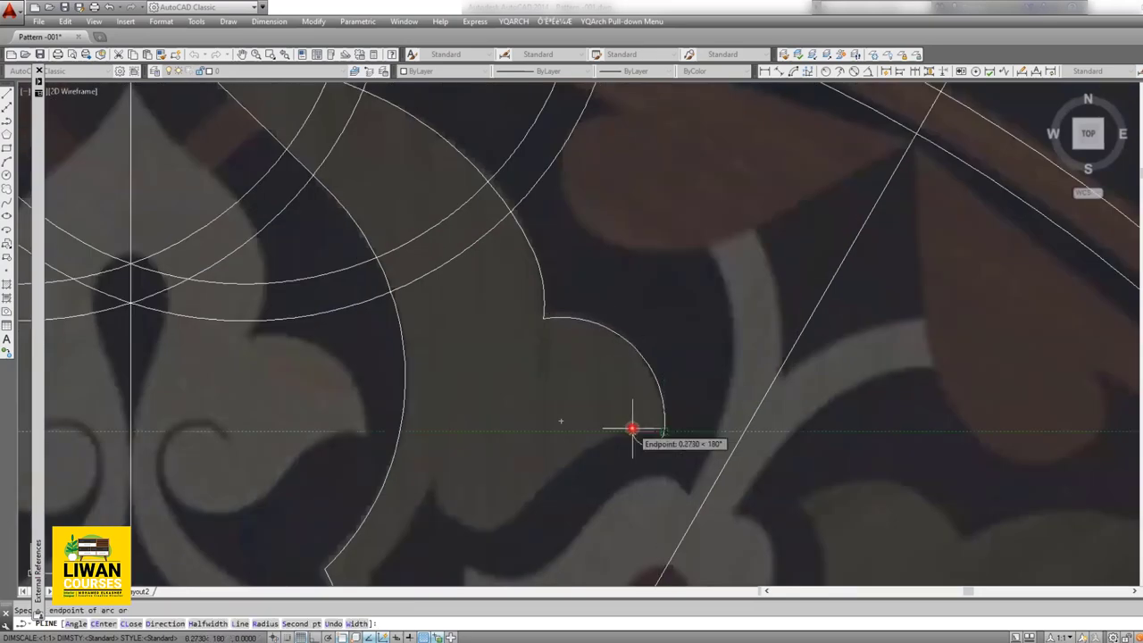
Step: Trace arcs back along the leaf's rounded underside, into its notch and onto the stem's edge
type("s")
key("Return")
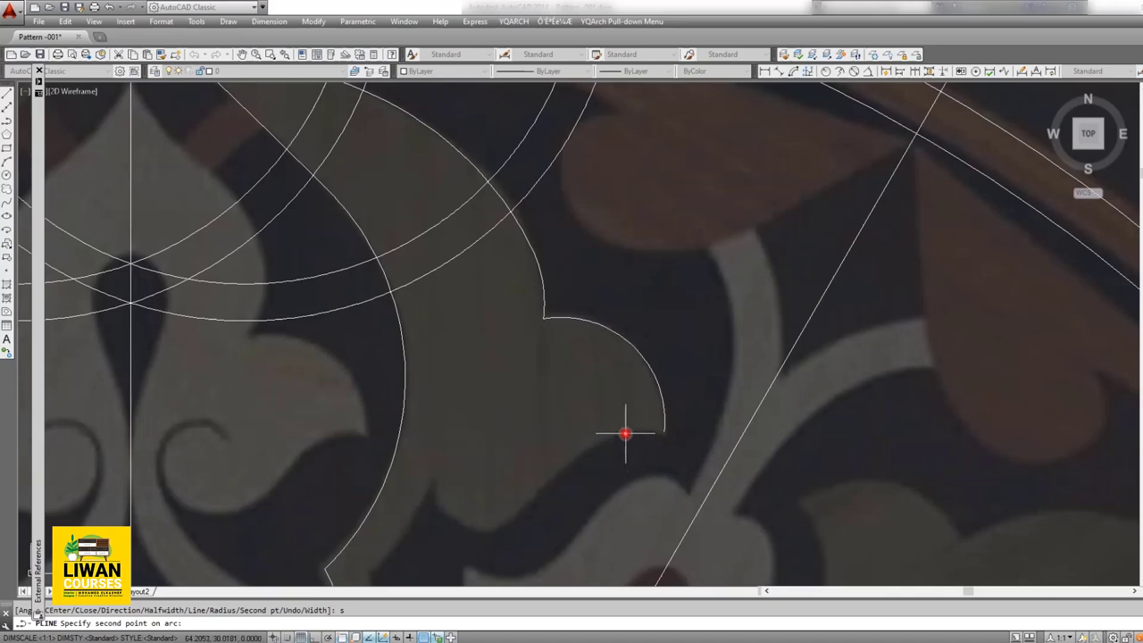
left_click(623, 433)
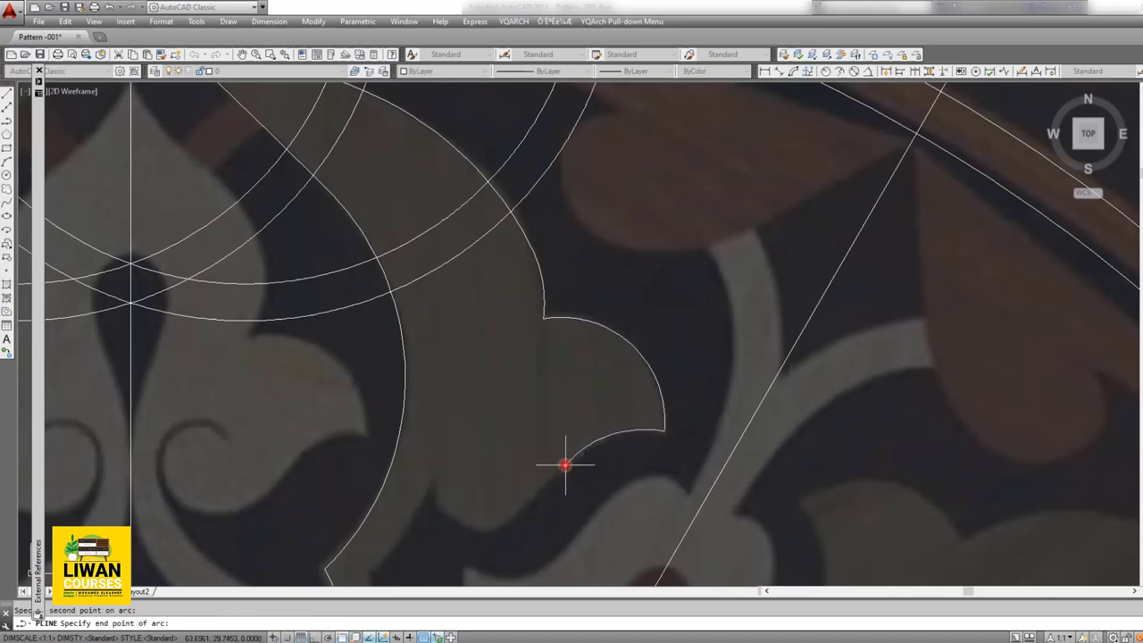
left_click(564, 464)
scroll(568, 453, "up", 1)
scroll(613, 410, "up", 1)
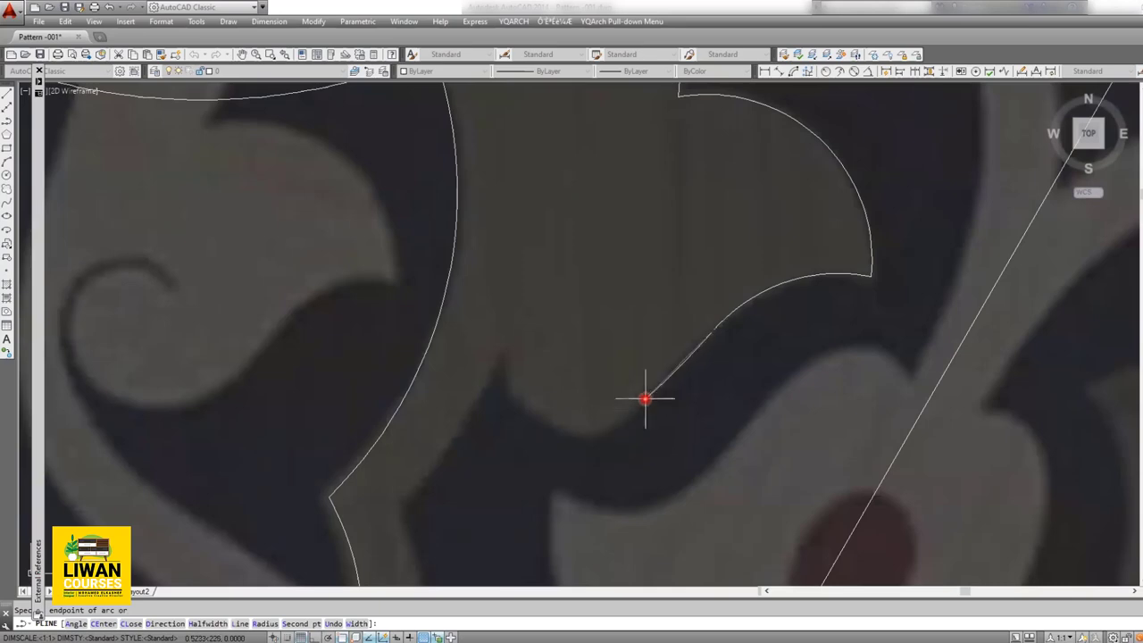
left_click(645, 399)
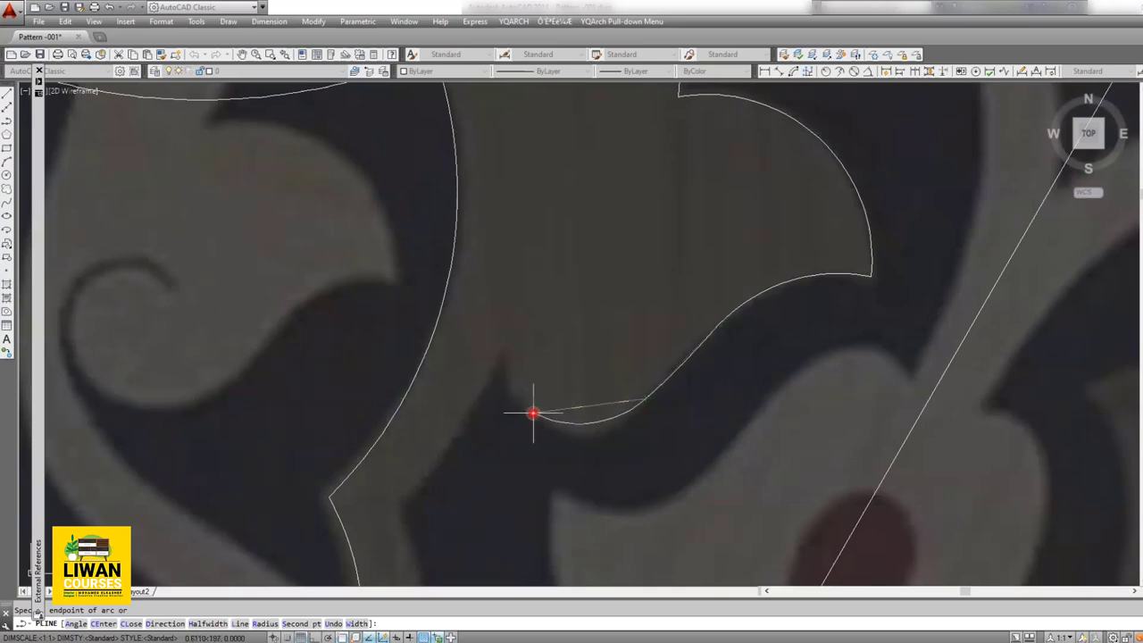
left_click(531, 411)
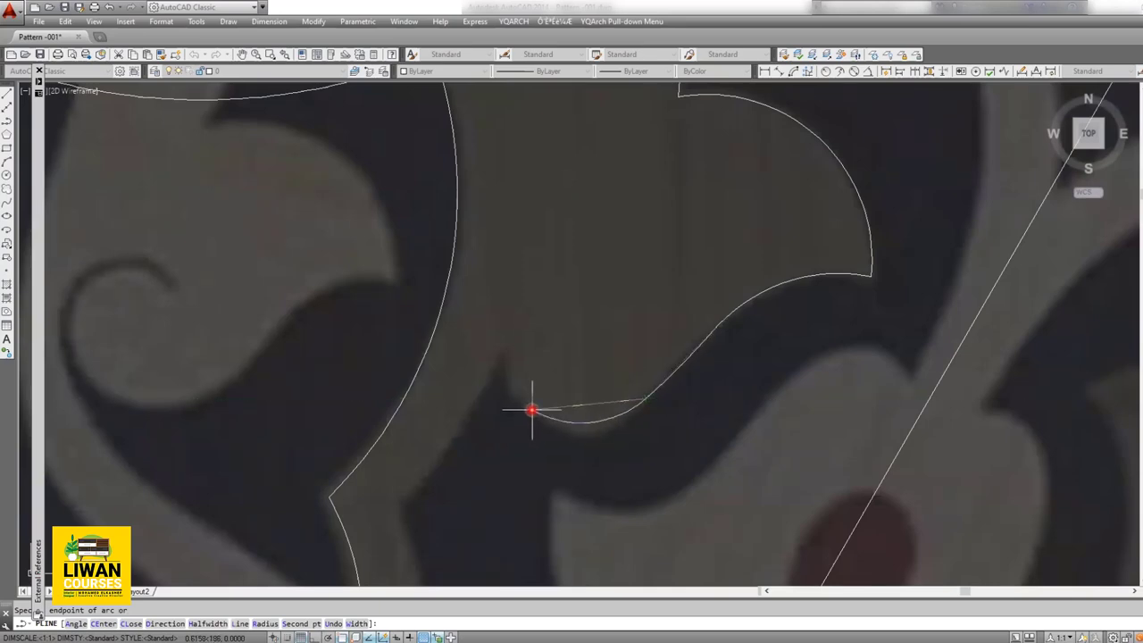
left_click(501, 349)
type("s")
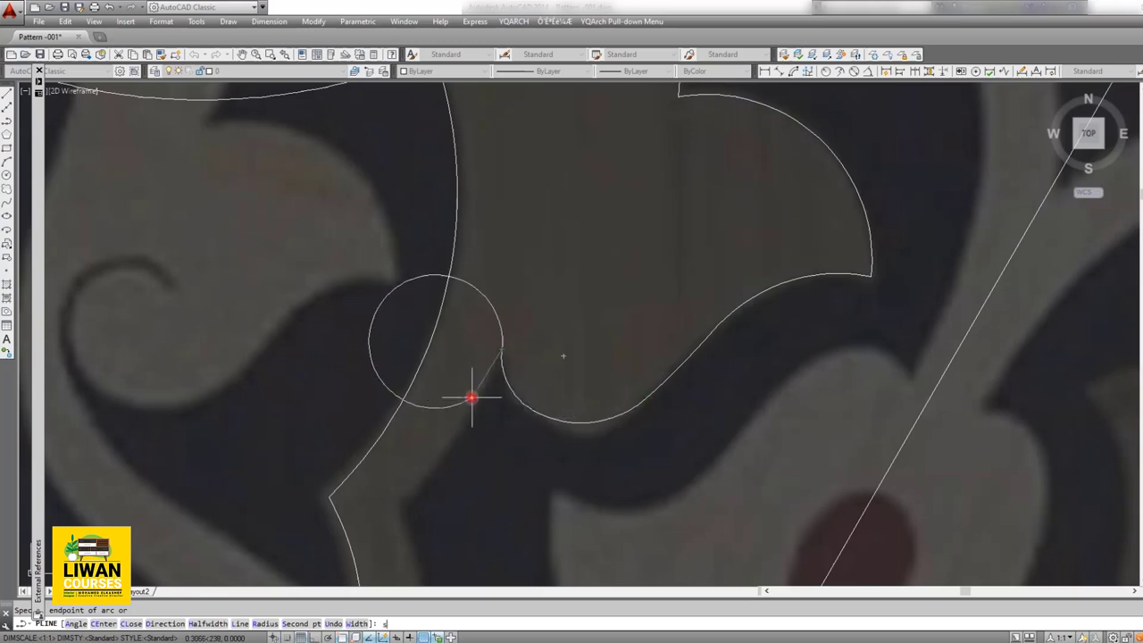
key("Return")
left_click(478, 397)
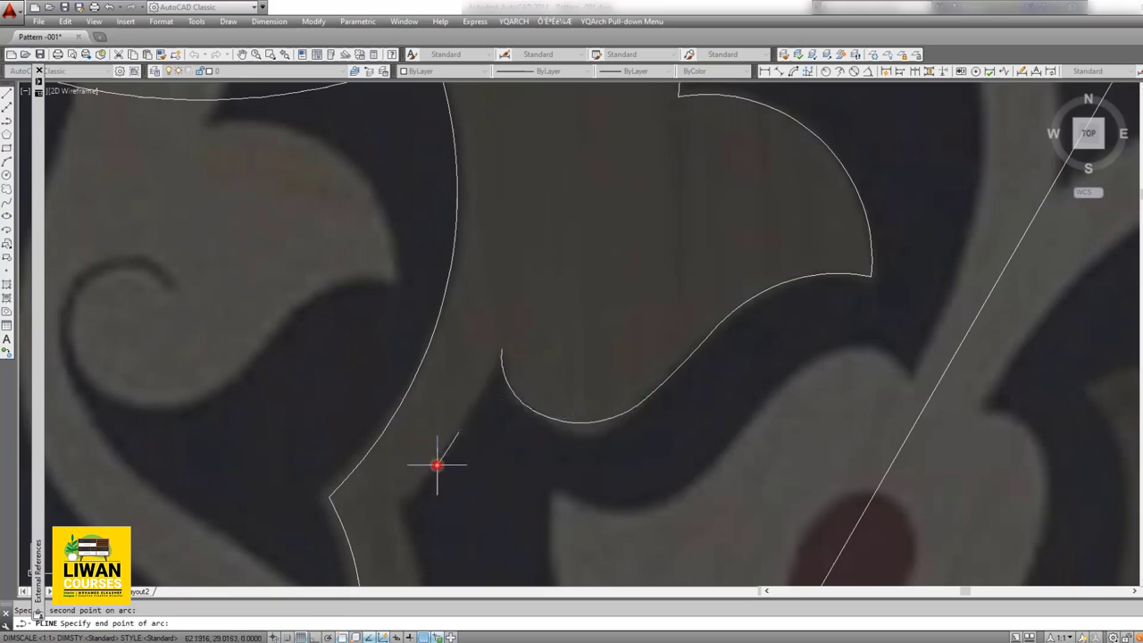
left_click(399, 503)
Step: Run the final three-point arcs down the stem, ending tangent to the inner ring's top
scroll(416, 510, "down", 3)
scroll(461, 288, "up", 2)
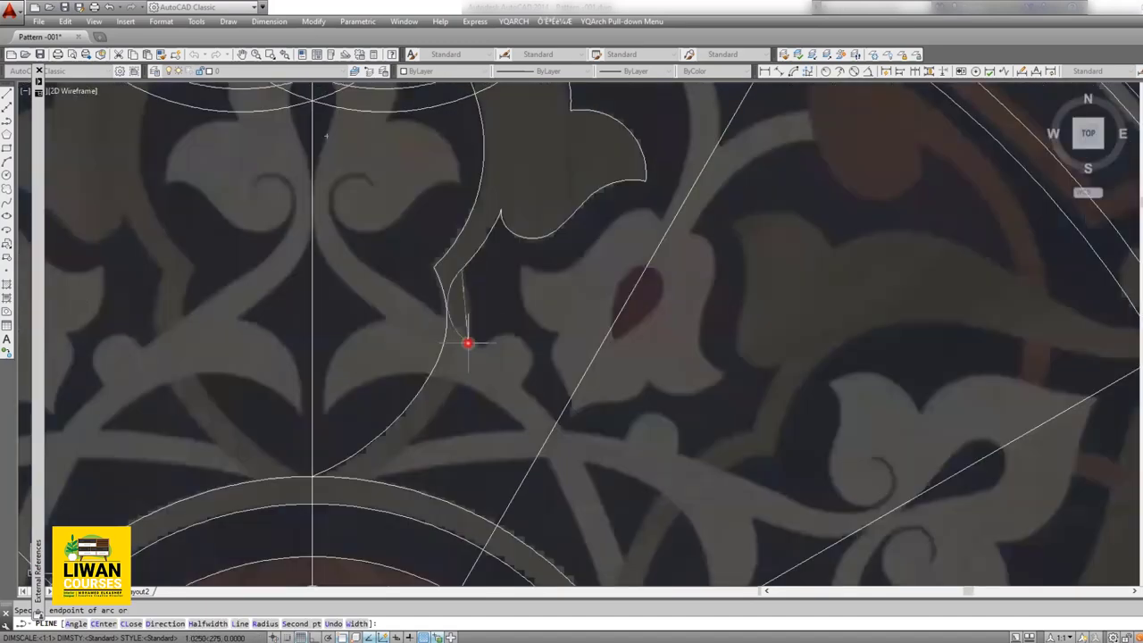
type("s")
key("Return")
scroll(468, 304, "up", 3)
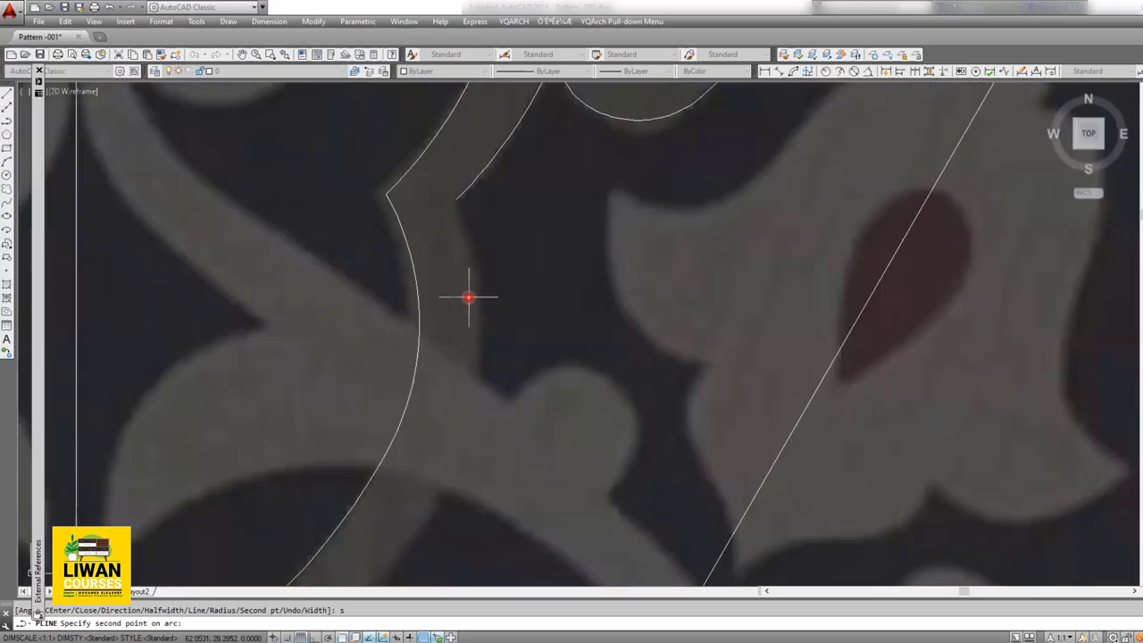
left_click(476, 266)
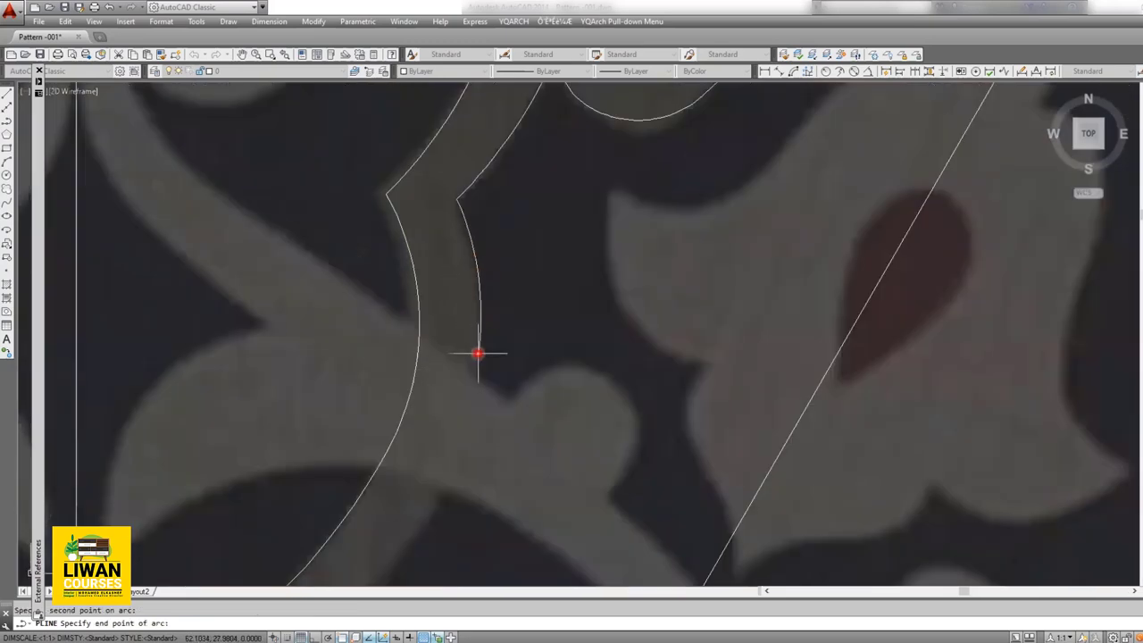
scroll(465, 446, "down", 1)
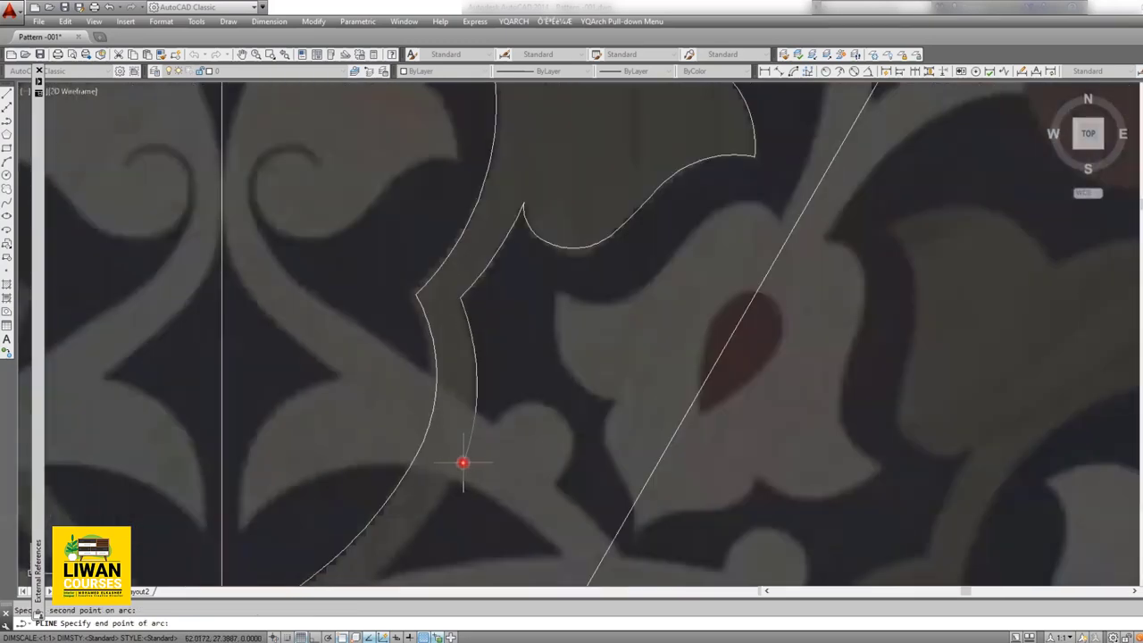
scroll(546, 358, "down", 1)
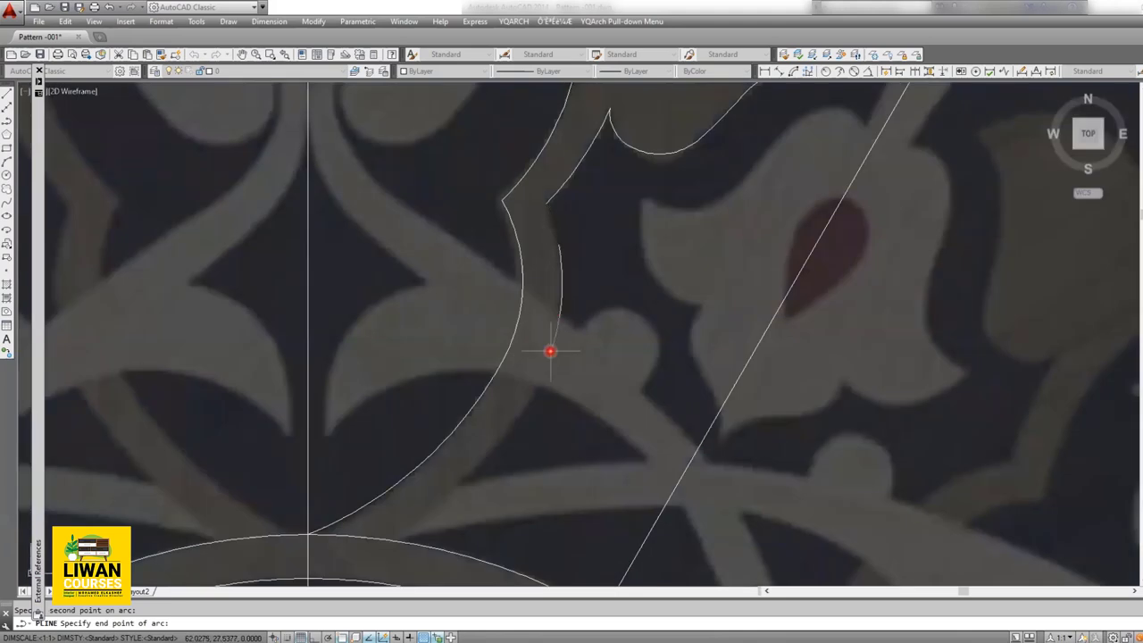
left_click(531, 393)
middle_click_drag(485, 434, 638, 339)
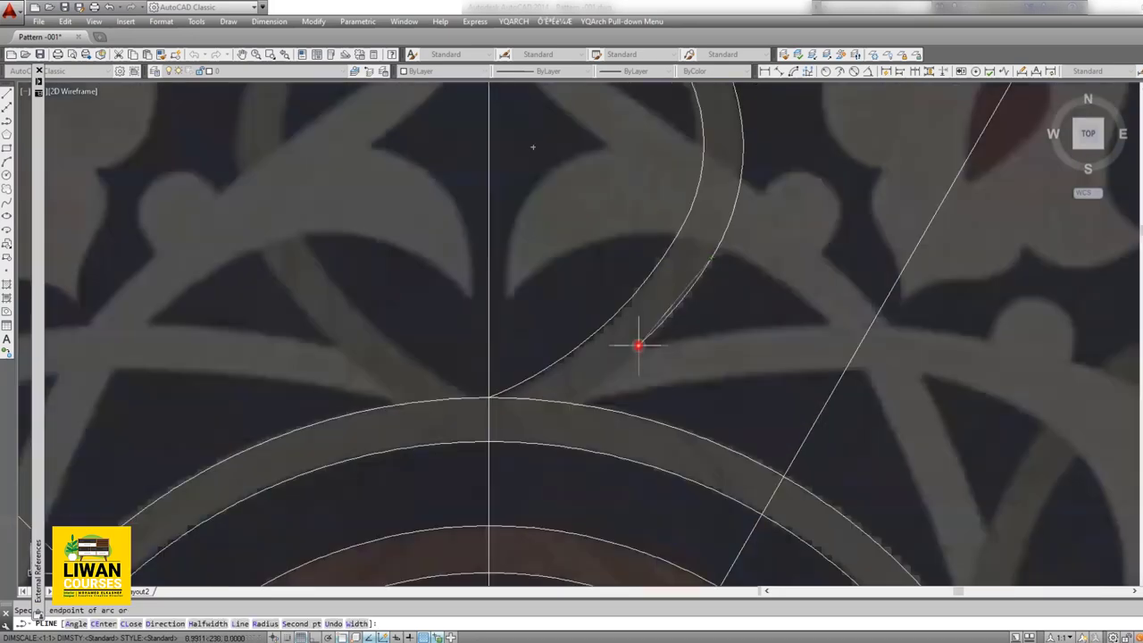
scroll(614, 367, "up", 1)
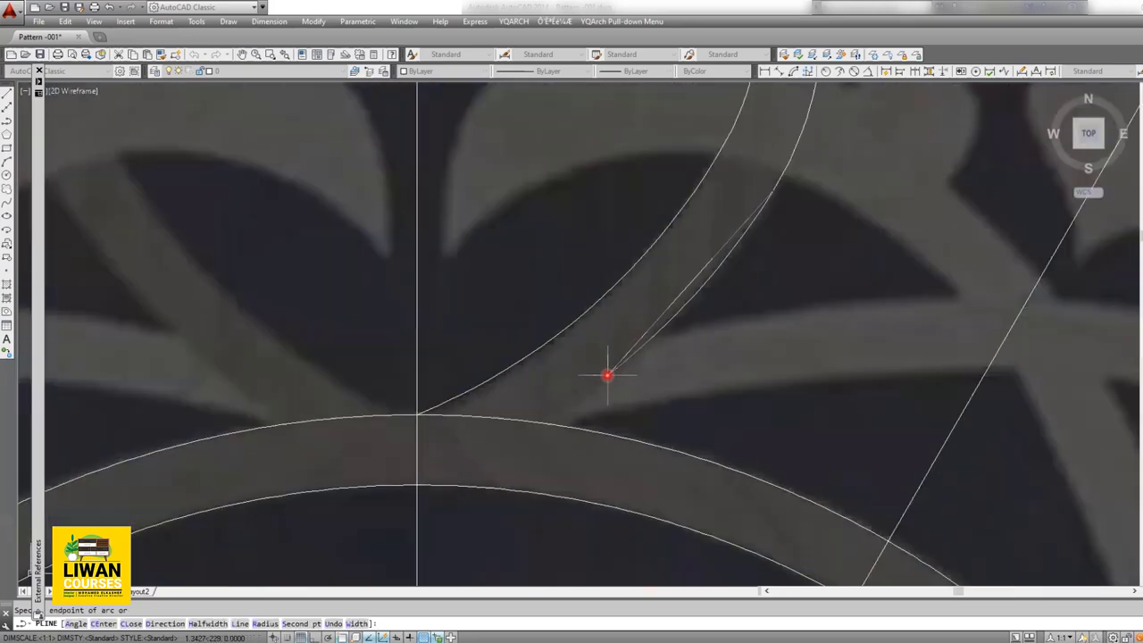
left_click(551, 412)
key("Return")
scroll(505, 410, "down", 5)
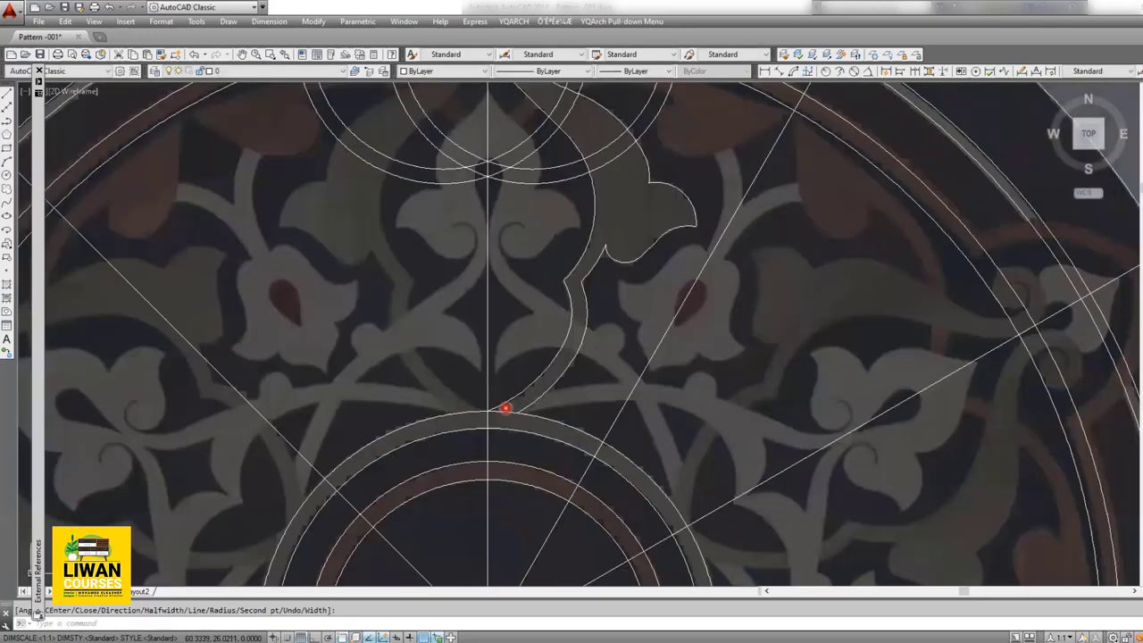
scroll(585, 411, "down", 2)
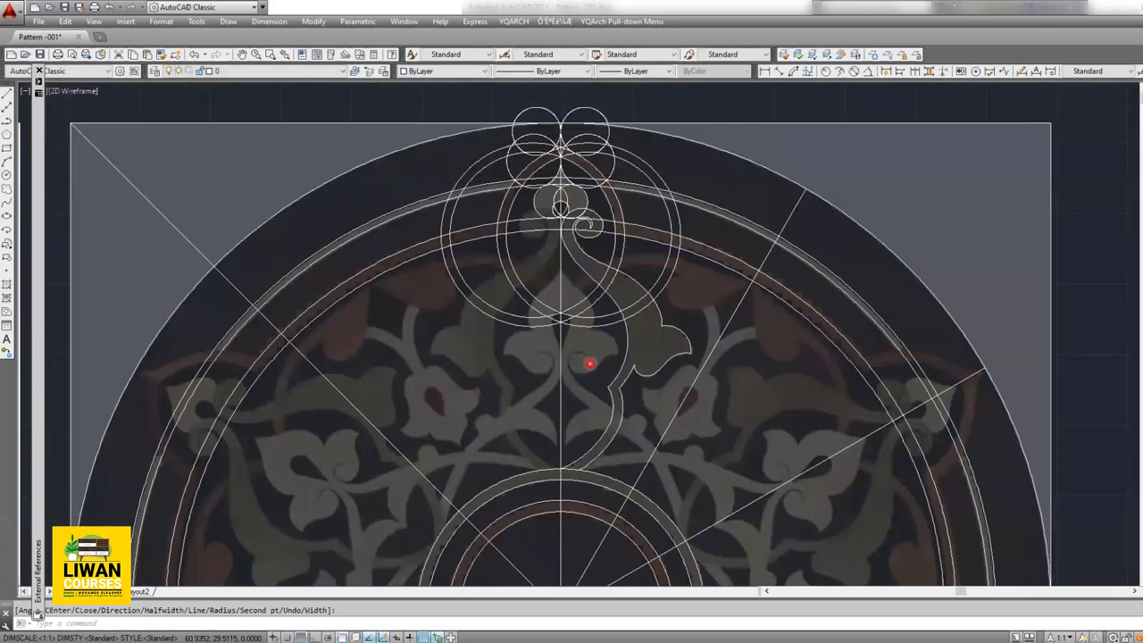
left_click(629, 326)
left_click(582, 362)
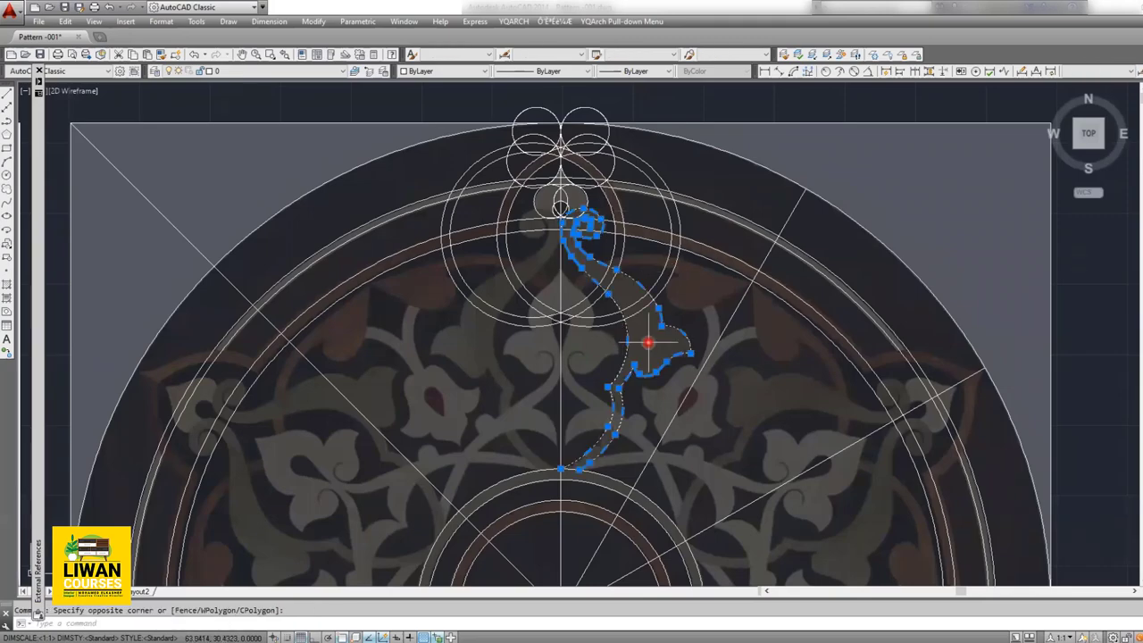
key("Escape")
scroll(635, 308, "up", 1)
scroll(619, 291, "up", 1)
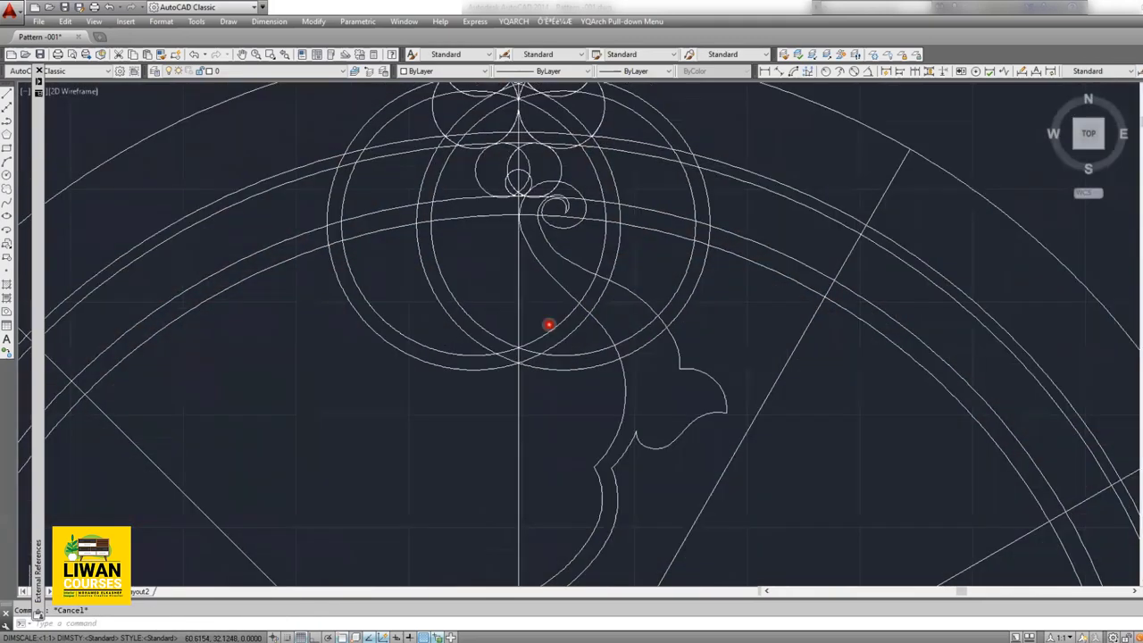
scroll(549, 324, "down", 2)
scroll(550, 250, "up", 1)
scroll(561, 256, "down", 3)
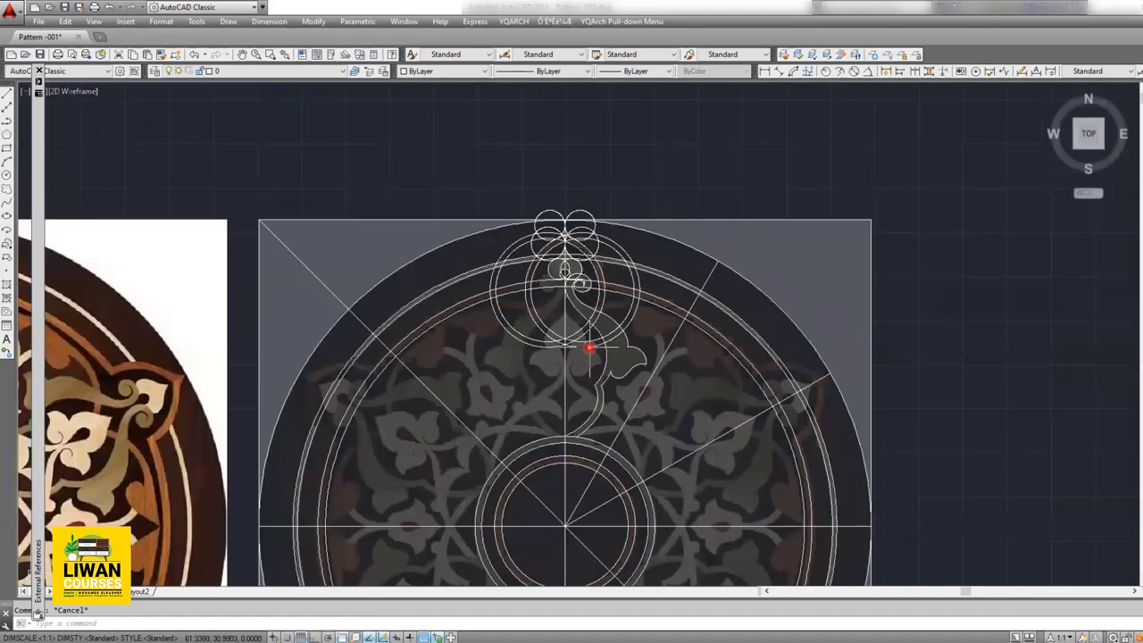
middle_click_drag(589, 344, 551, 294)
scroll(511, 240, "up", 4)
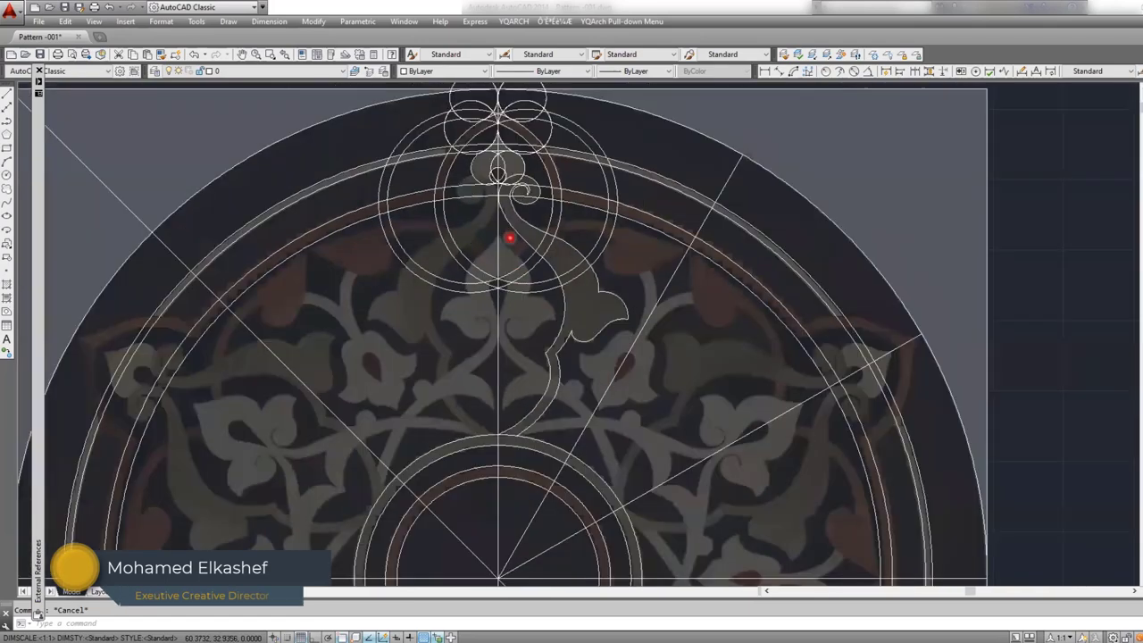
scroll(508, 237, "down", 3)
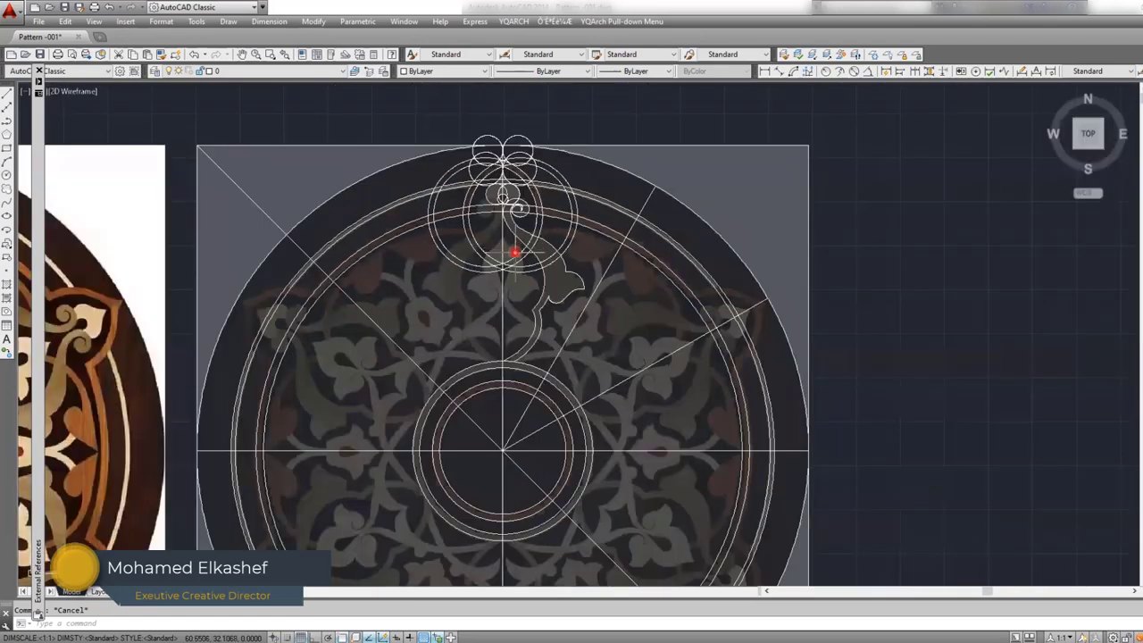
scroll(243, 363, "down", 2)
middle_click_drag(247, 362, 423, 347)
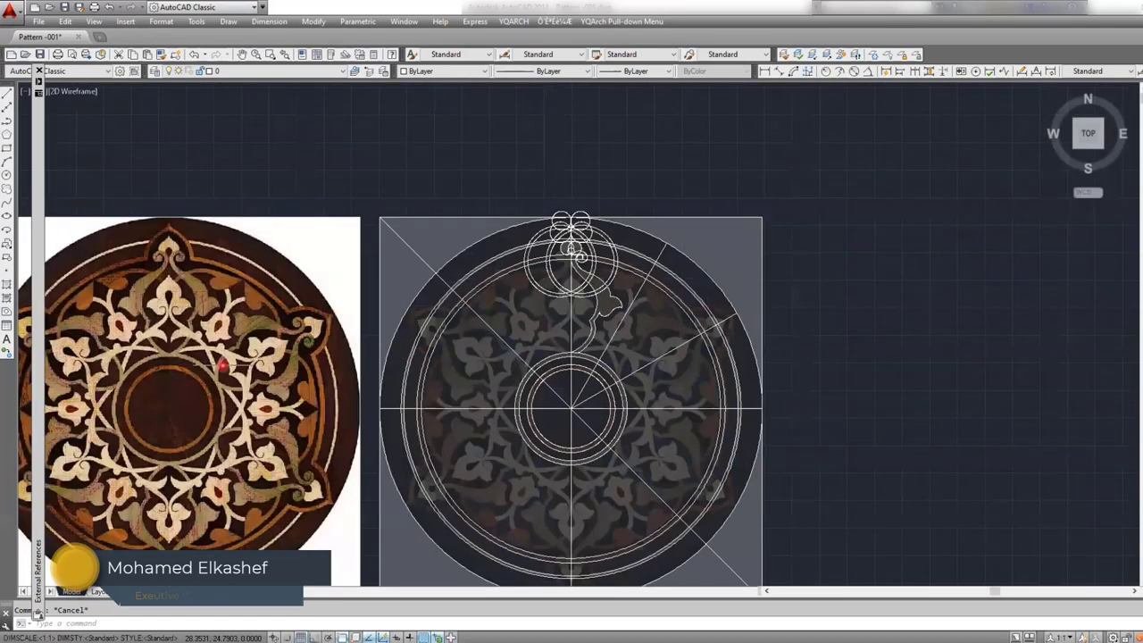
scroll(668, 289, "up", 4)
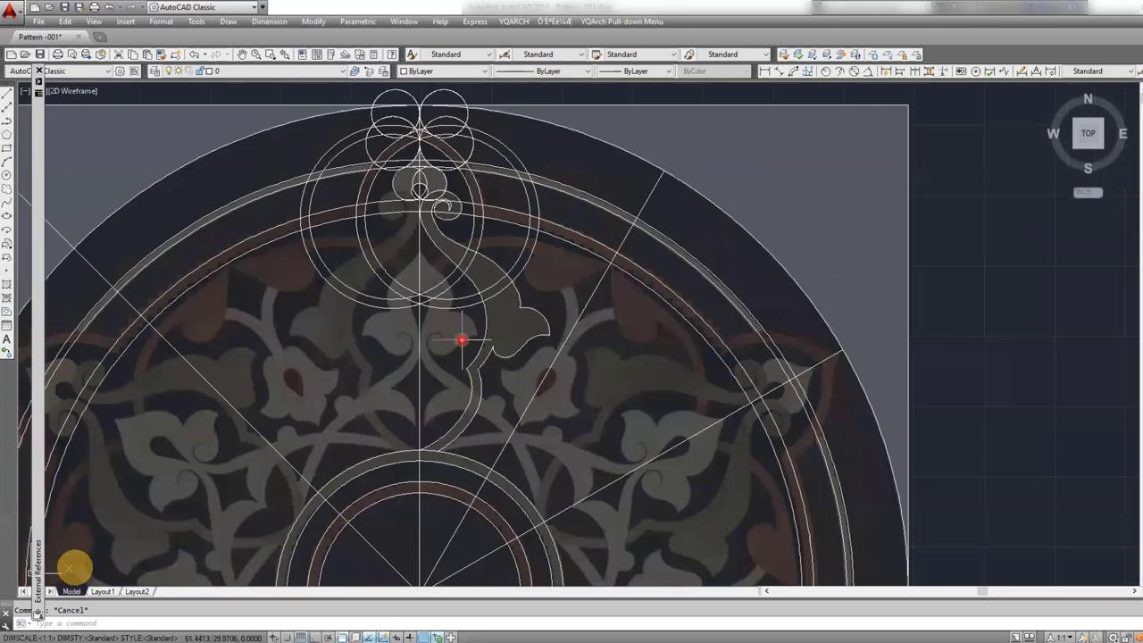
middle_click_drag(462, 340, 553, 335)
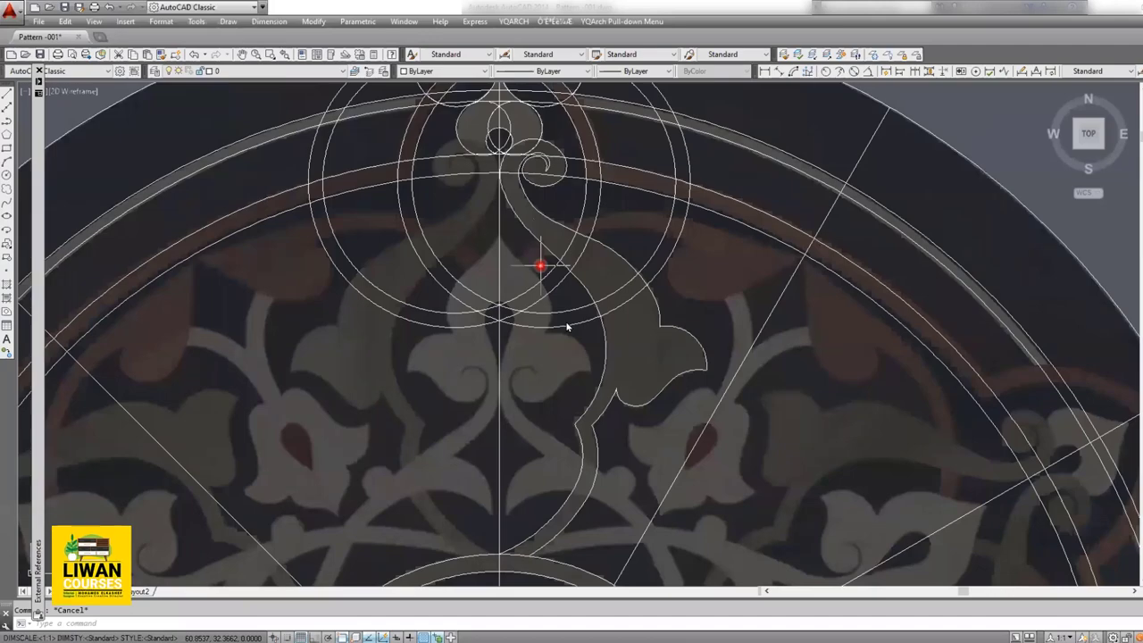
middle_click_drag(541, 262, 491, 274)
scroll(482, 239, "up", 4)
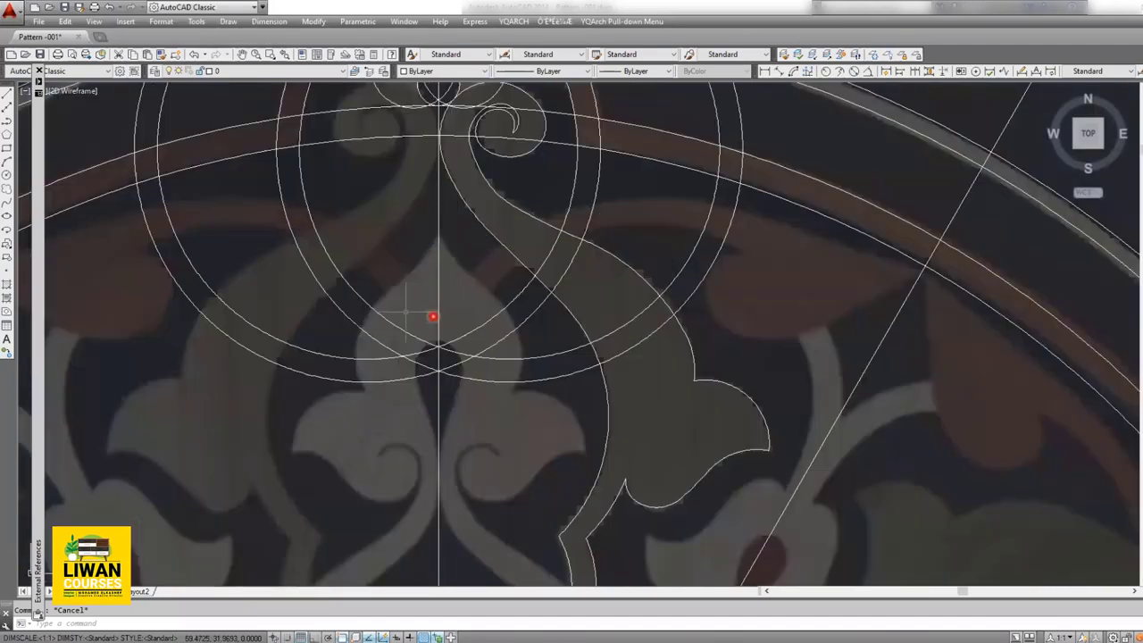
Step: Start a new arc polyline at the bud's tip and trace the bud's right edge
left_click(6, 128)
scroll(474, 224, "up", 2)
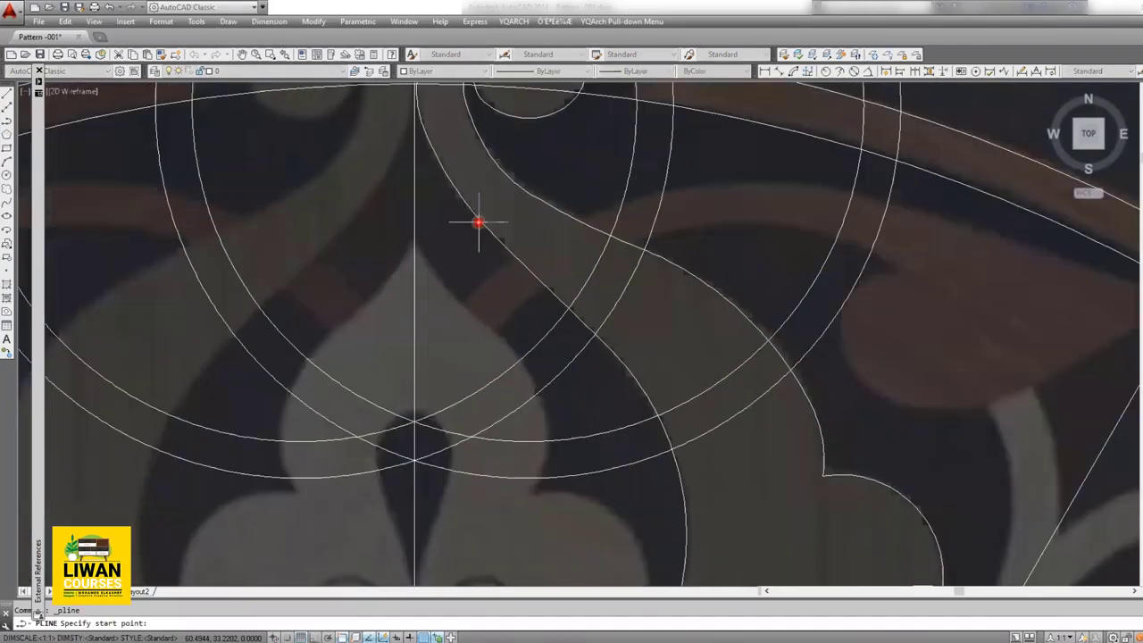
scroll(383, 252, "up", 2)
left_click(373, 253)
type("a")
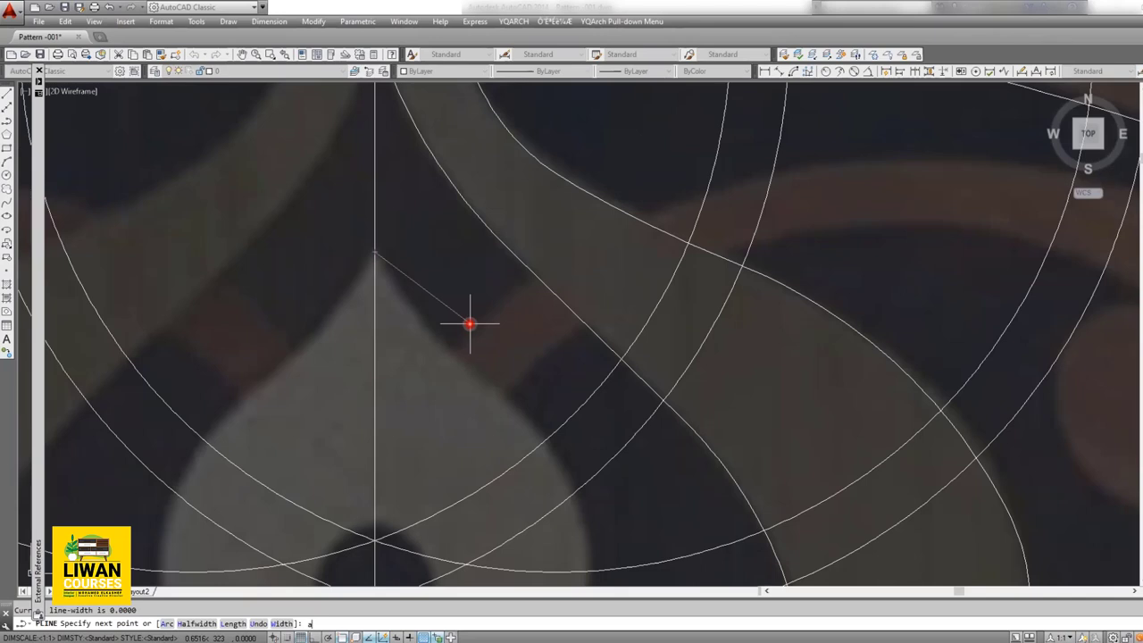
key("Return")
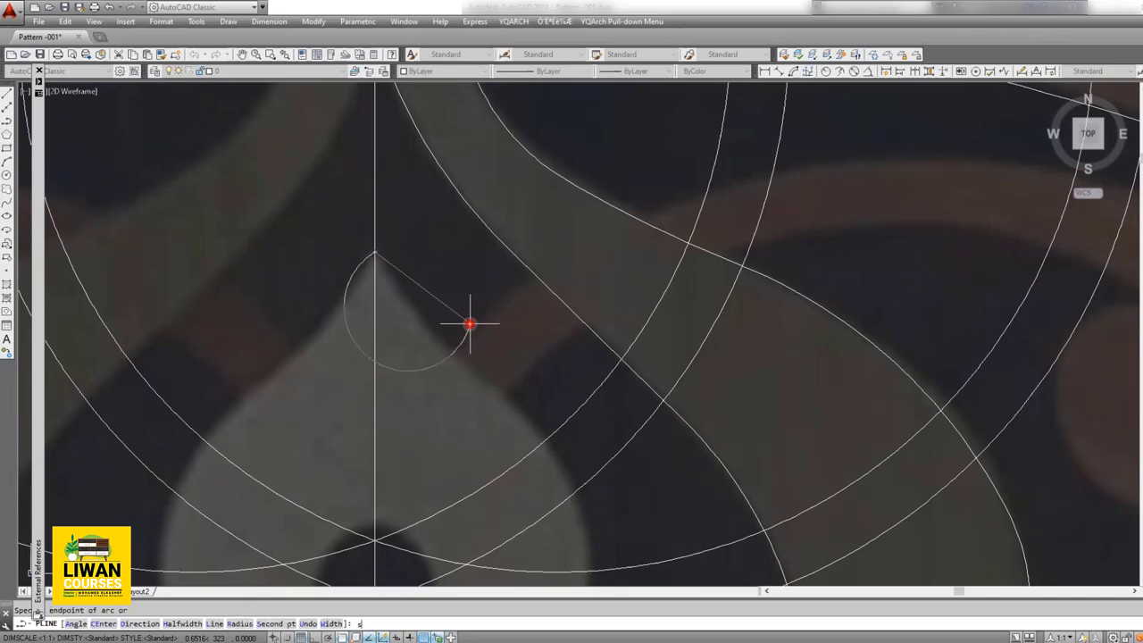
key("Return")
left_click(428, 327)
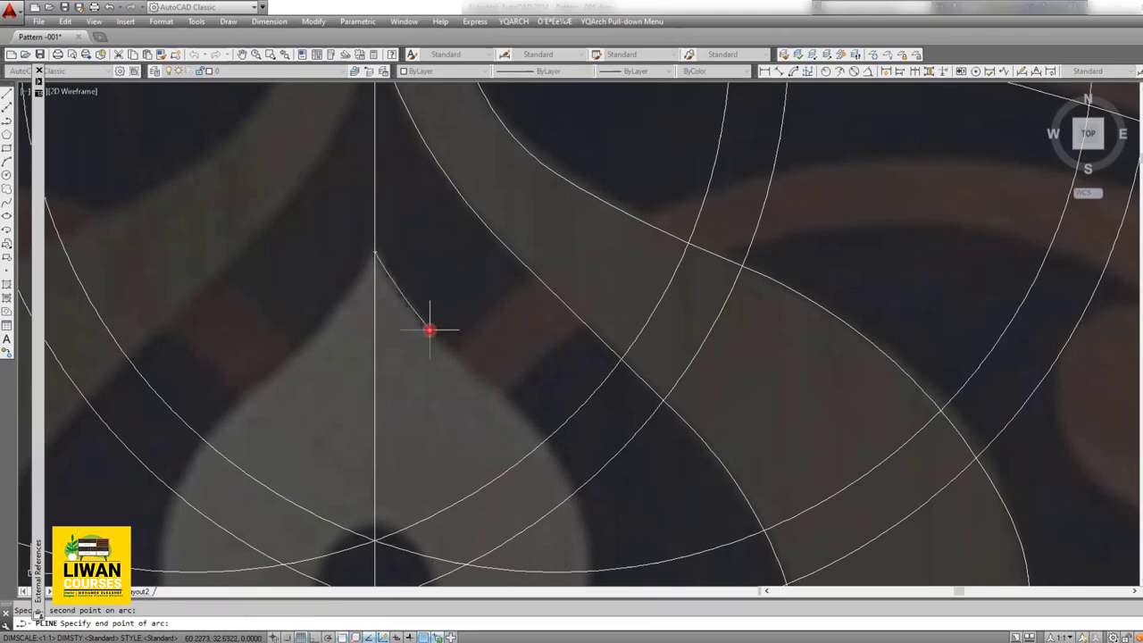
left_click(477, 375)
Step: Continue the arcs down to the lobe's corner and along its edge to the bottom
middle_click_drag(548, 441, 550, 261)
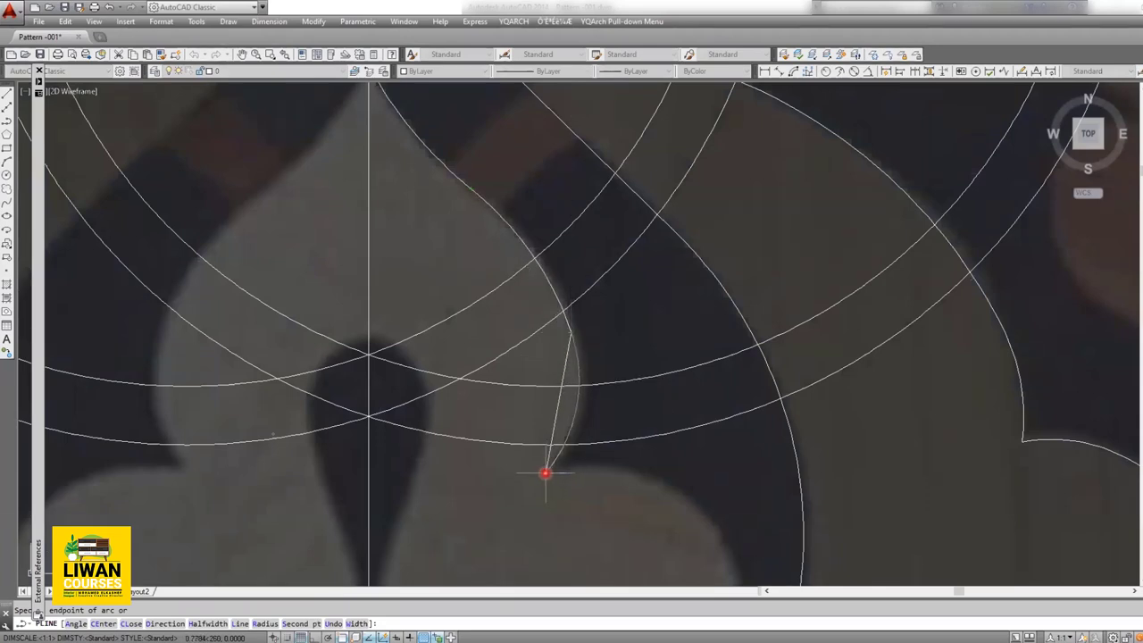
left_click(545, 472)
middle_click_drag(643, 482, 589, 304)
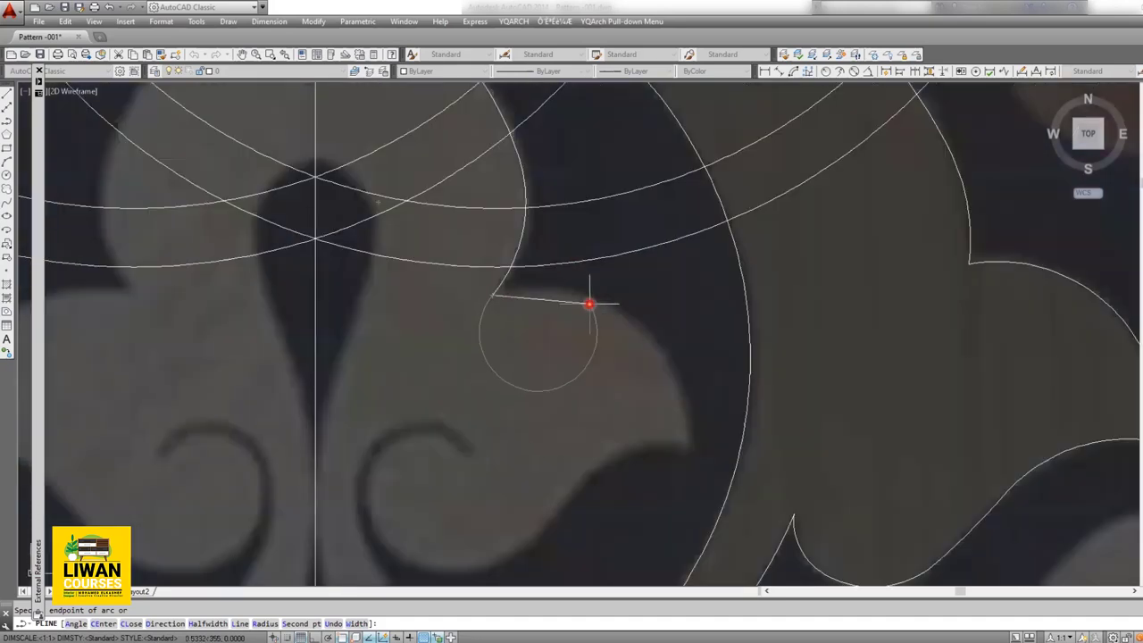
type("s")
key("Return")
left_click(588, 299)
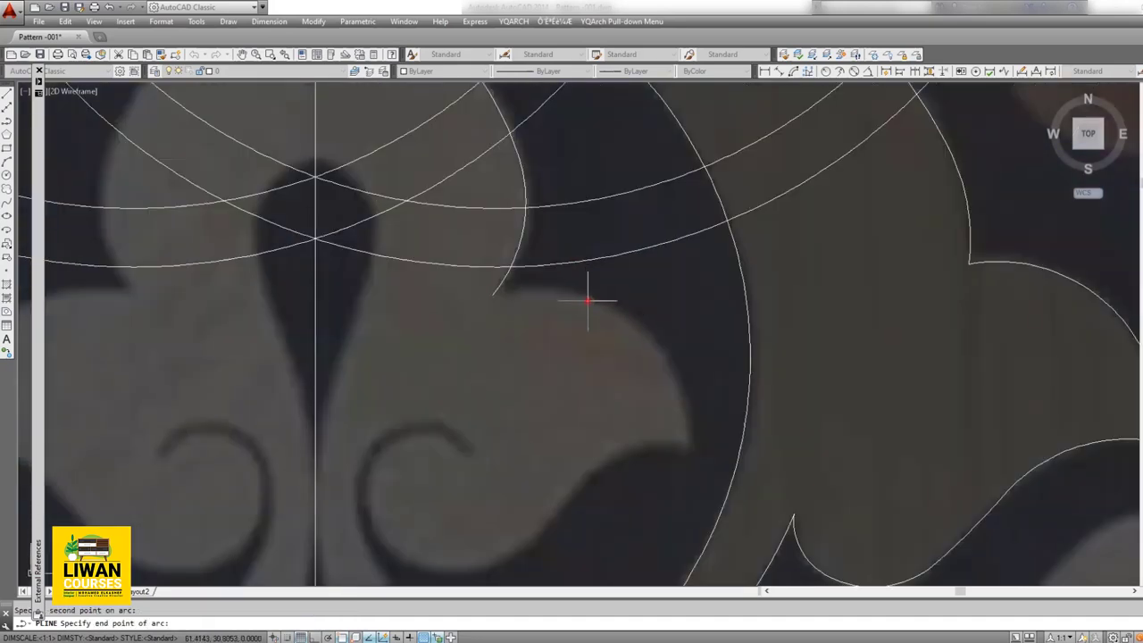
left_click(670, 369)
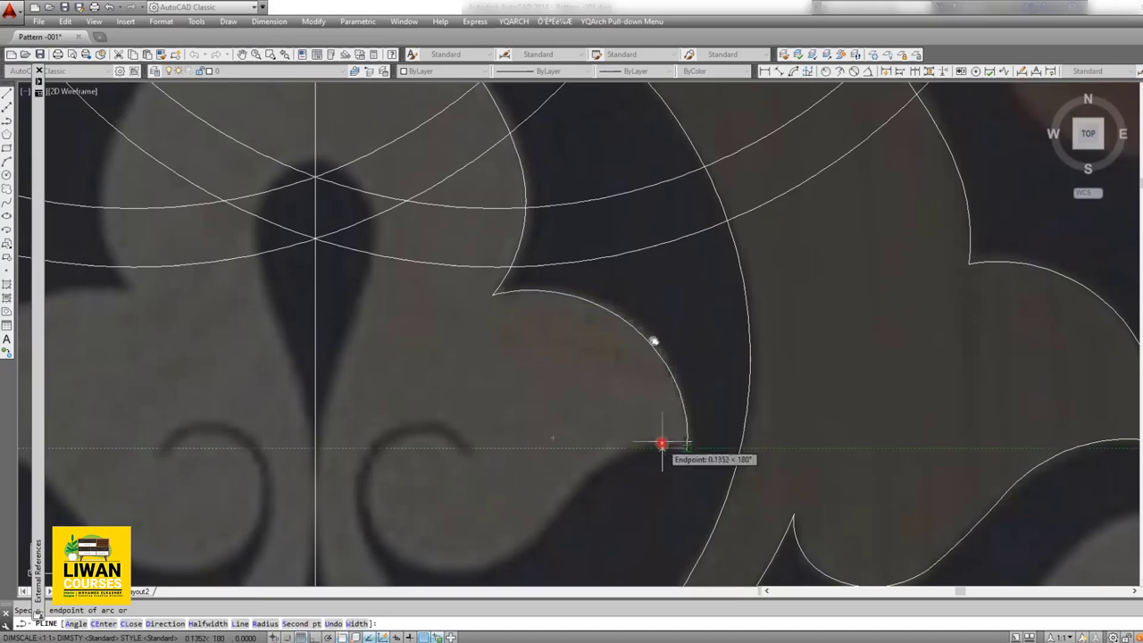
middle_click_drag(658, 443, 649, 314)
type("s")
key("Return")
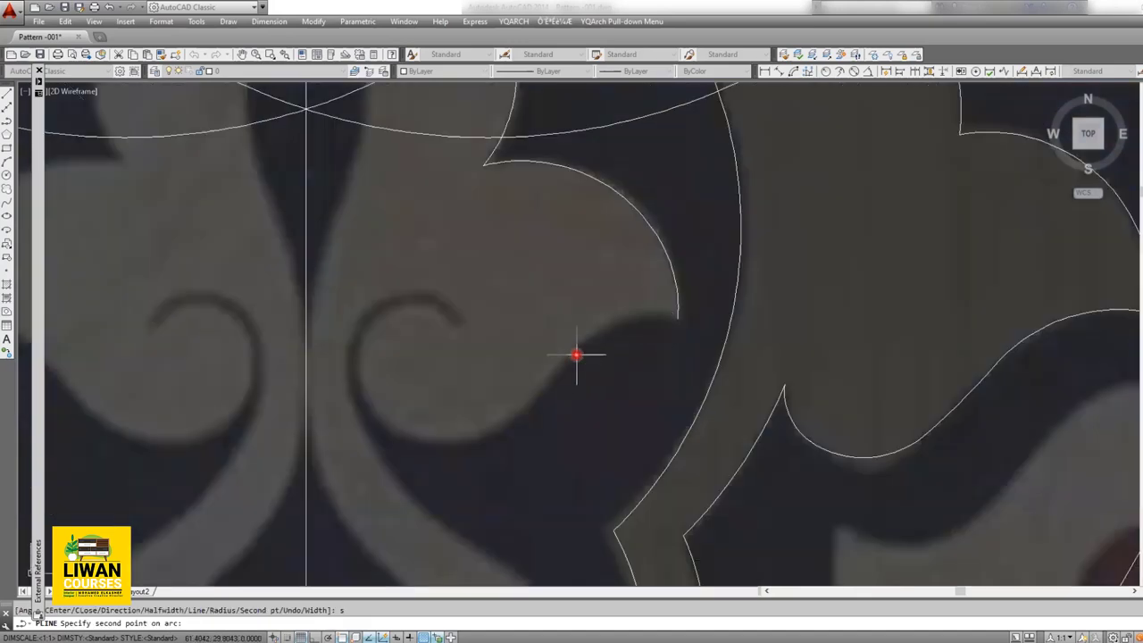
Step: Wrap the arcs around the tendril curl's bottom, left side and top, ending at its pointed tip
left_click(595, 332)
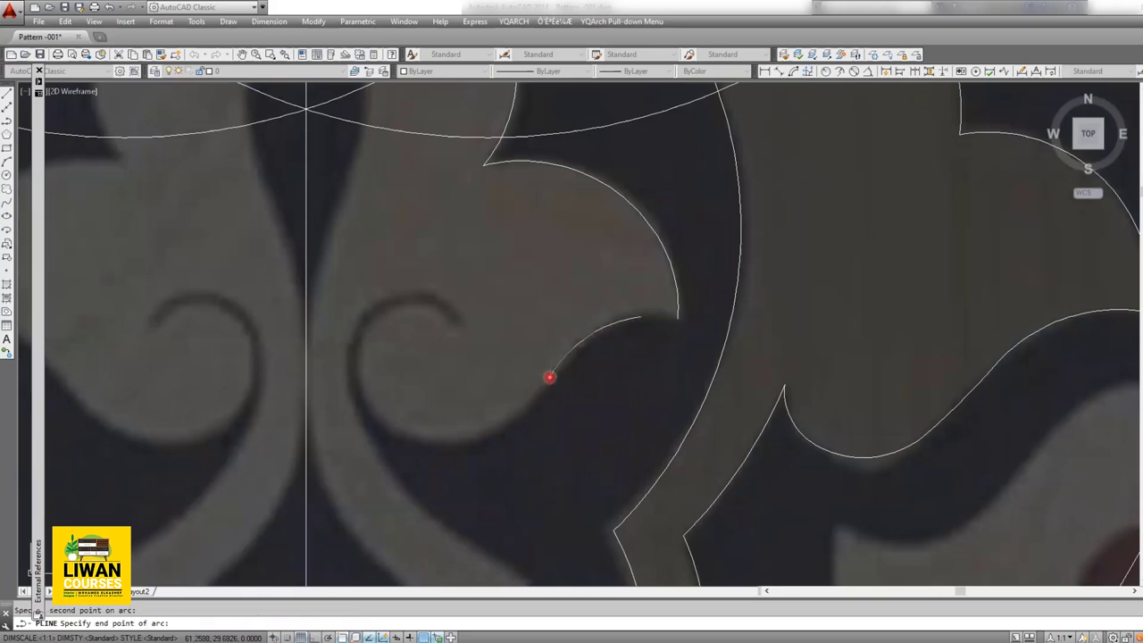
left_click(463, 439)
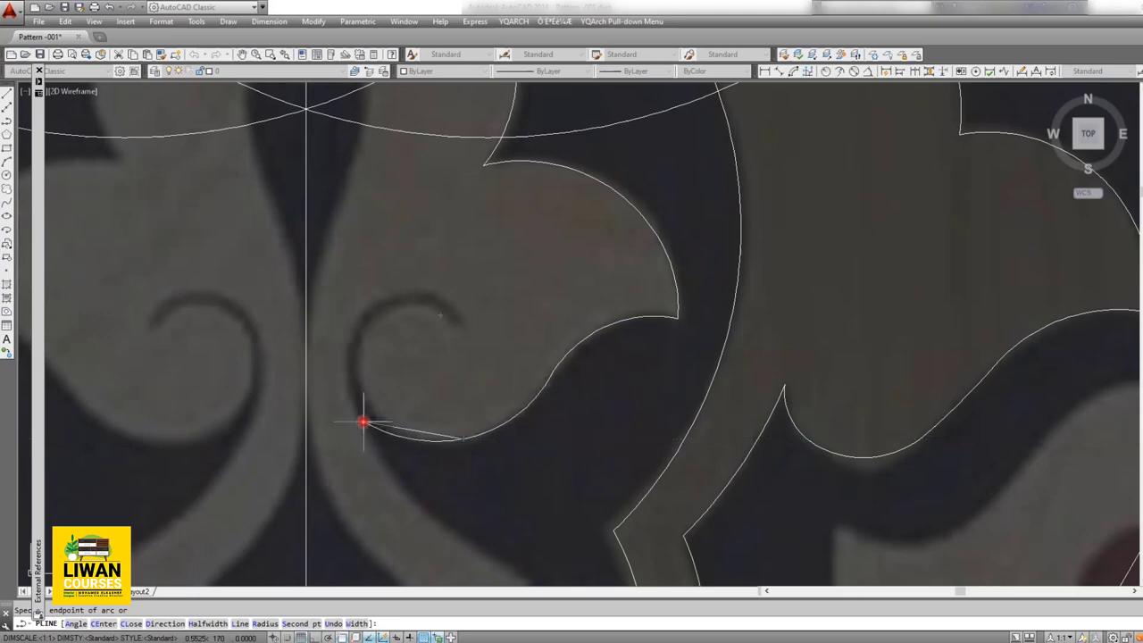
left_click(361, 392)
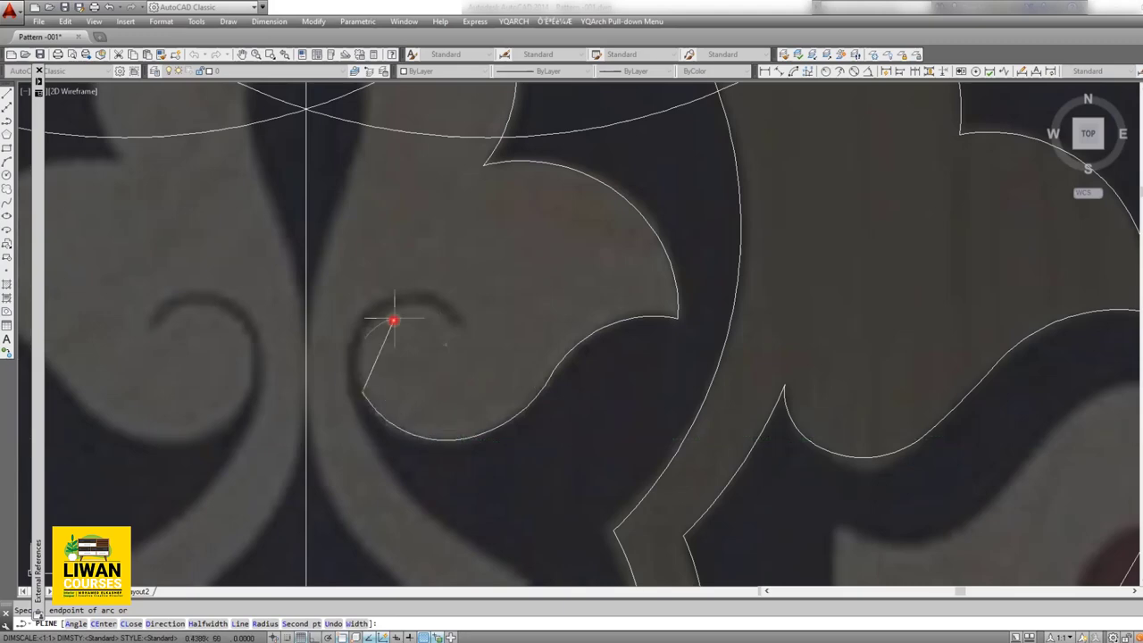
left_click(388, 310)
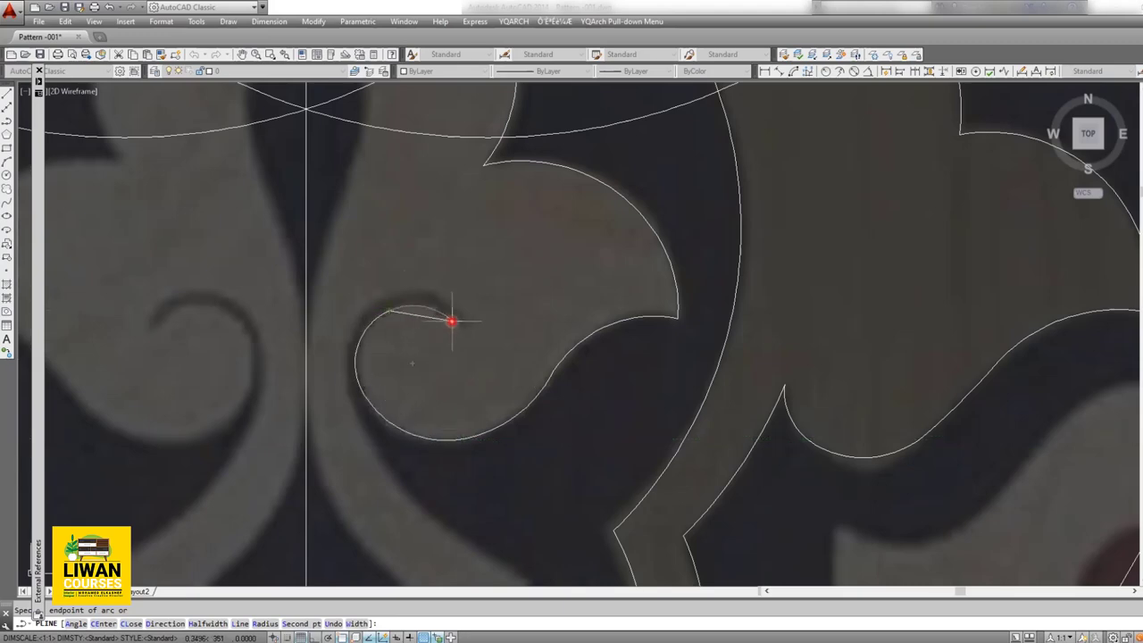
left_click(453, 324)
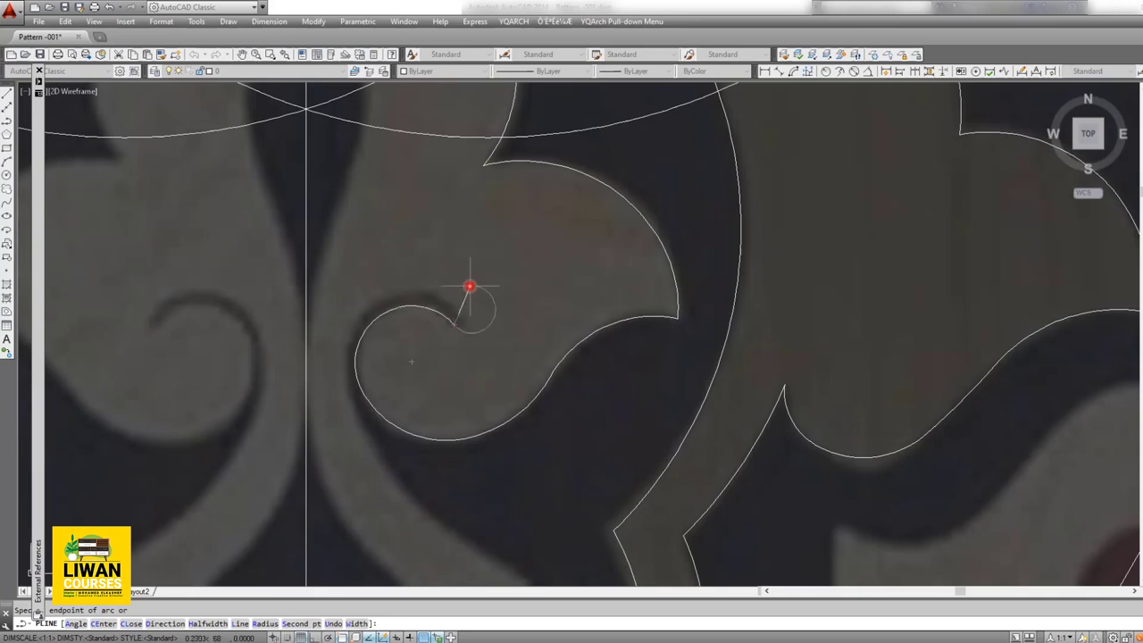
type("s")
key("Return")
scroll(456, 288, "up", 5)
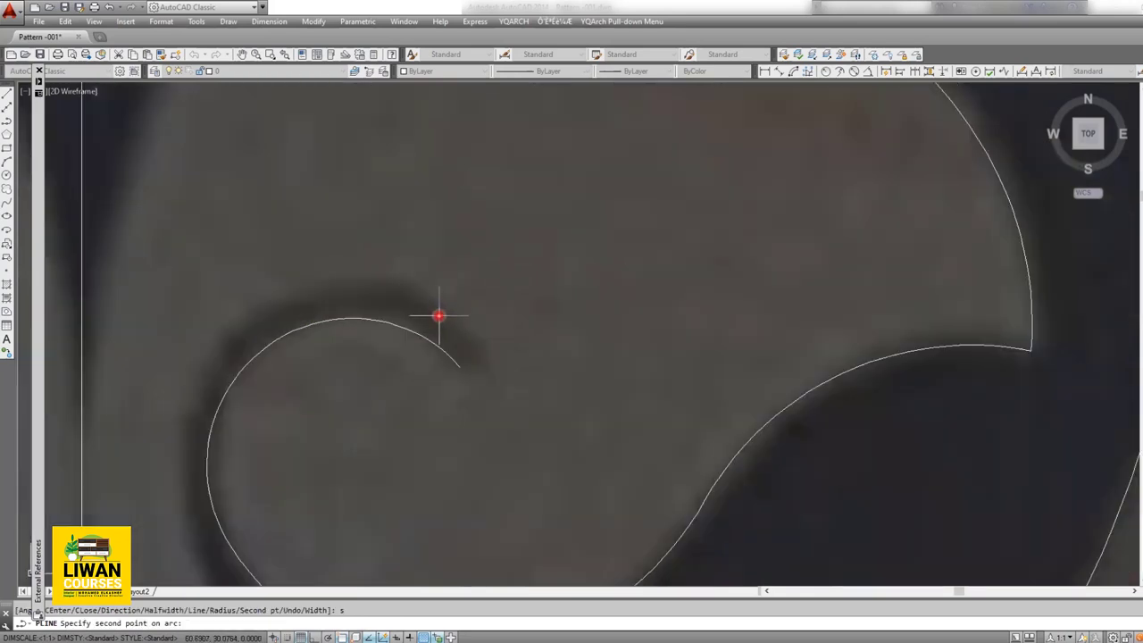
left_click(439, 315)
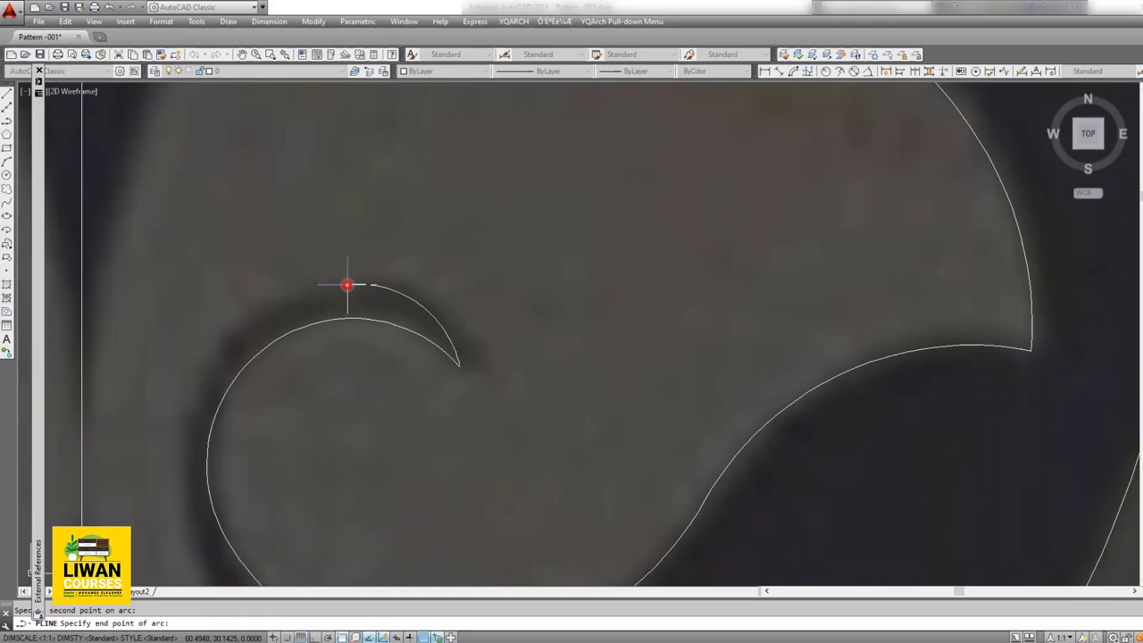
left_click(345, 287)
scroll(276, 312, "down", 3)
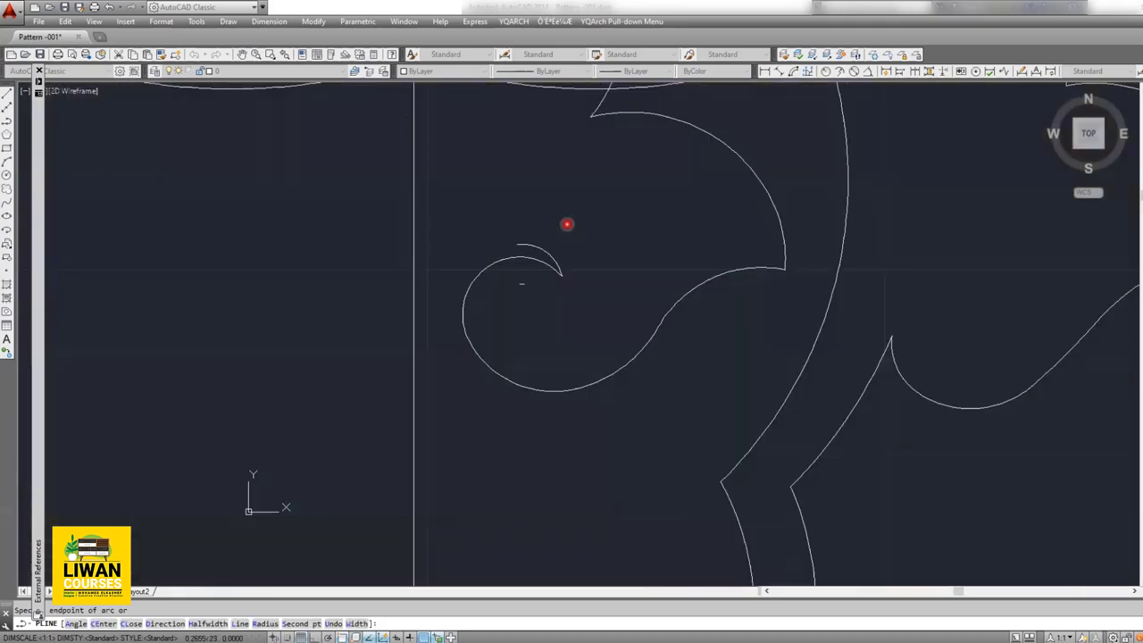
scroll(566, 224, "up", 5)
Step: Carry the last arcs down the stem edge to end on the band near the central circle
scroll(442, 255, "down", 3)
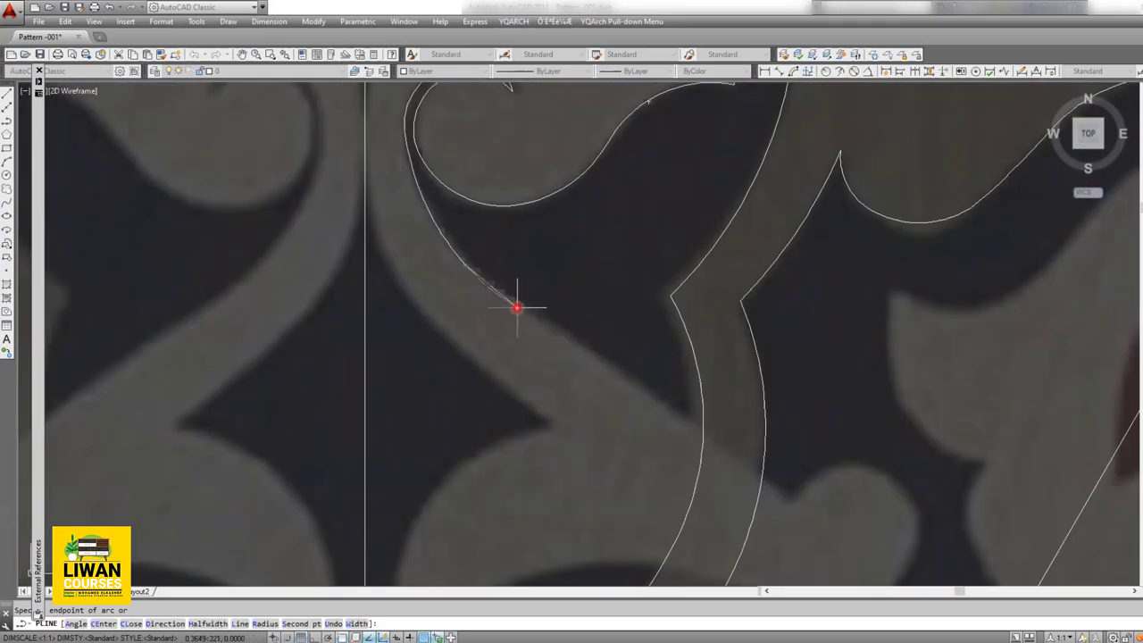
type("s")
key("Return")
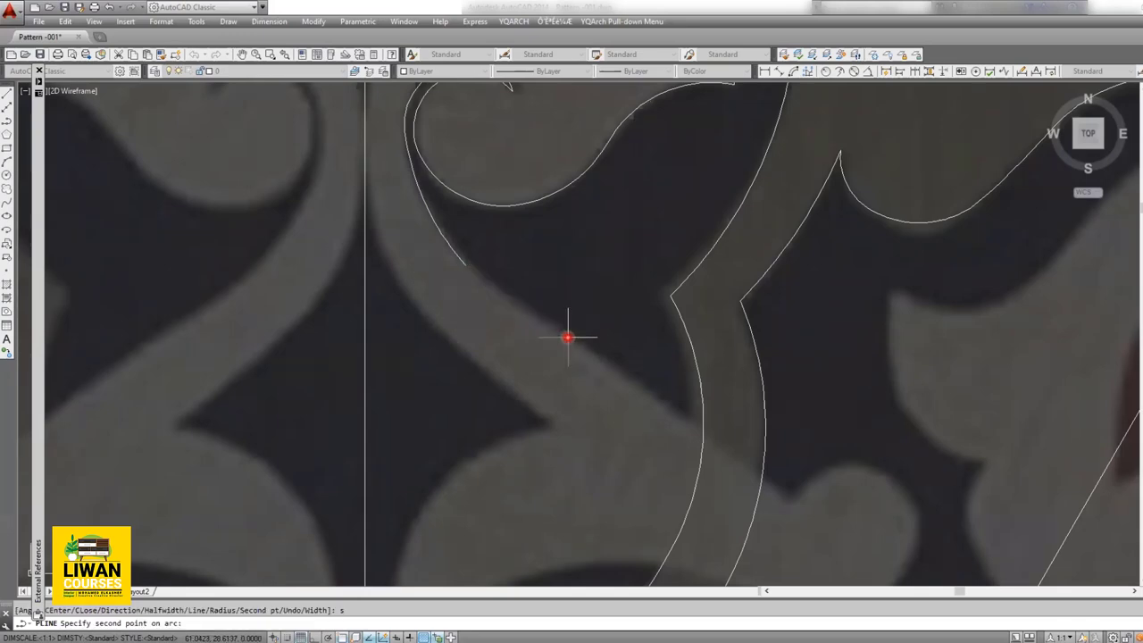
left_click(579, 345)
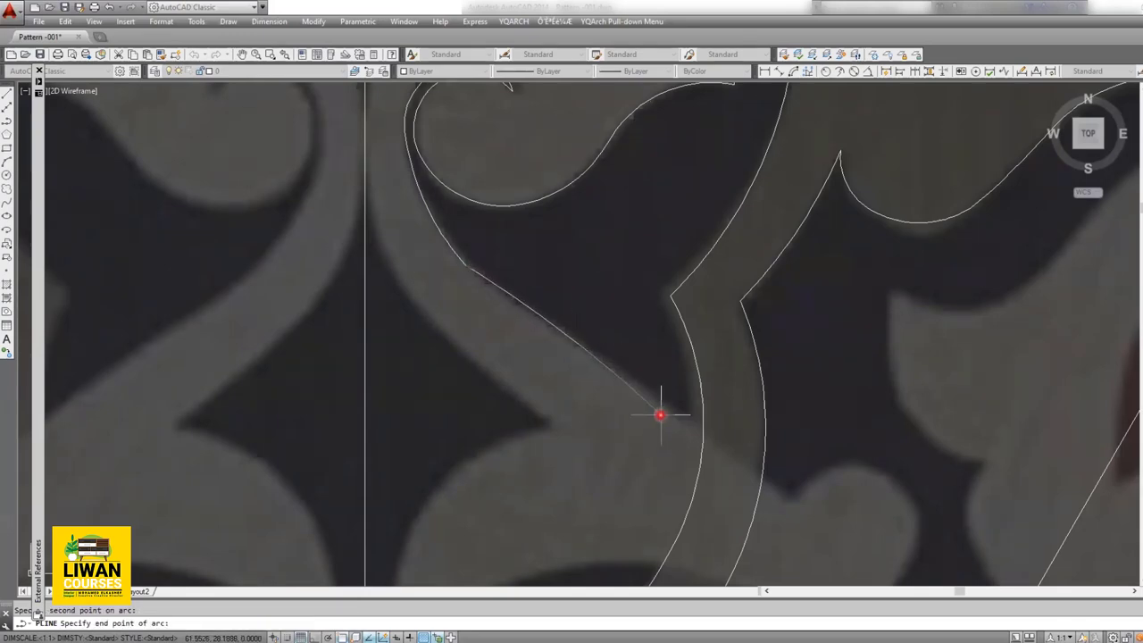
middle_click_drag(662, 415, 451, 261)
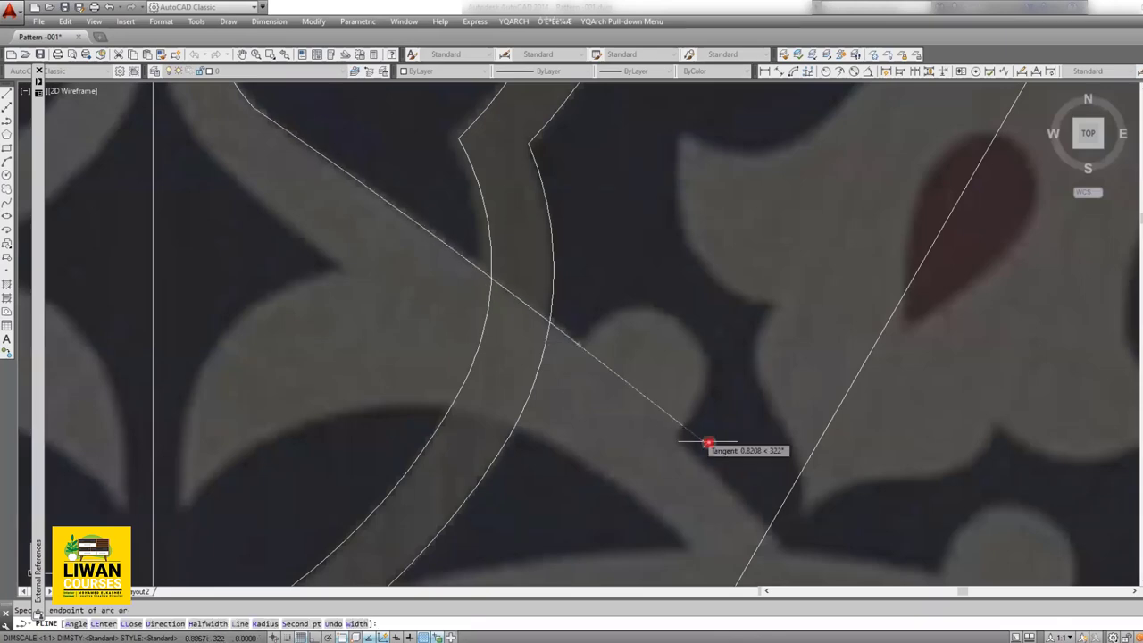
left_click(720, 454)
scroll(581, 238, "up", 3)
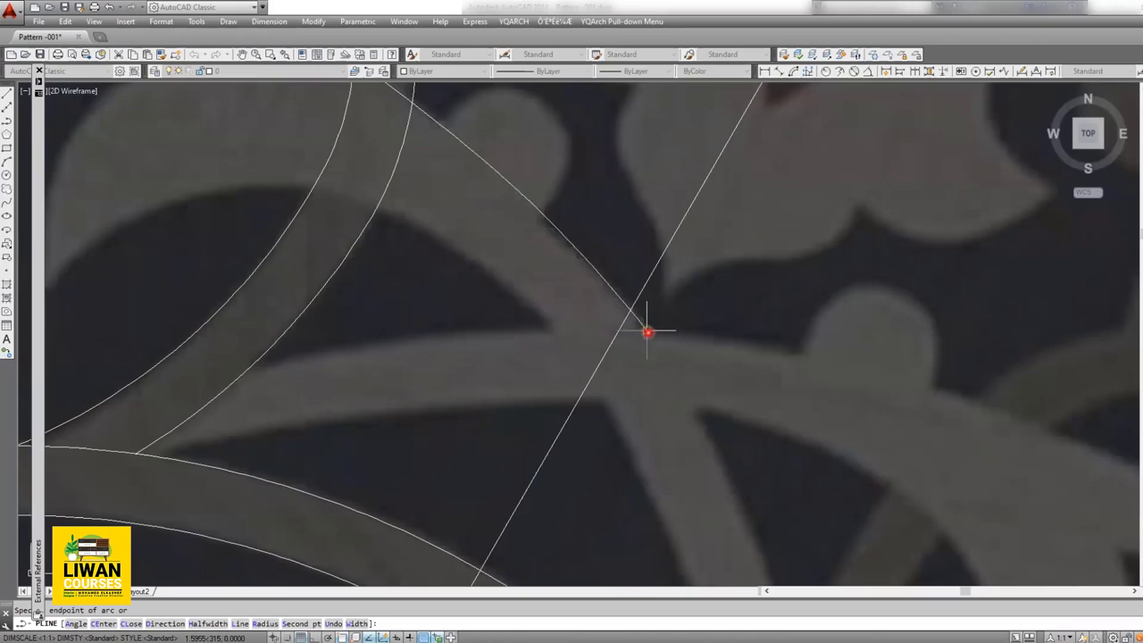
scroll(656, 353, "down", 2)
scroll(638, 332, "up", 1)
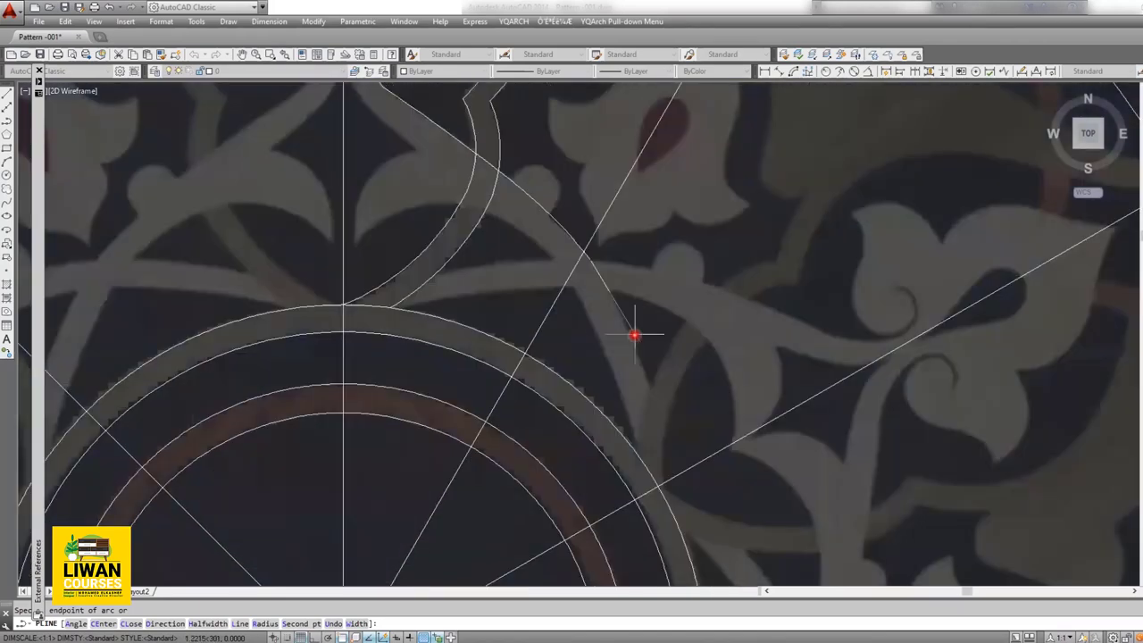
scroll(631, 357, "up", 2)
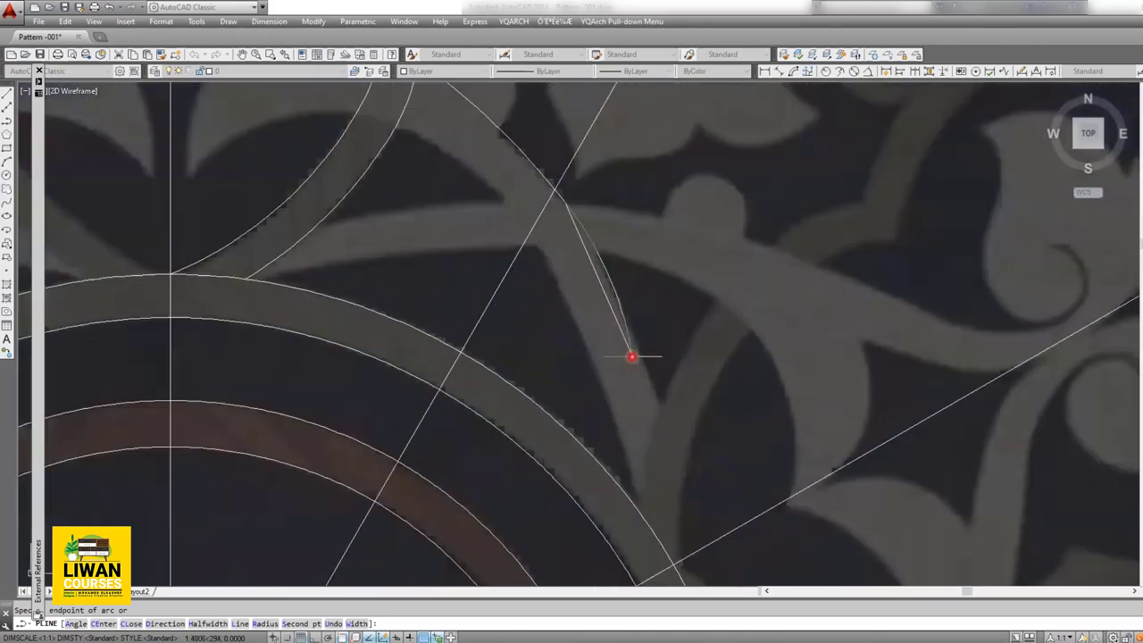
left_click(658, 410)
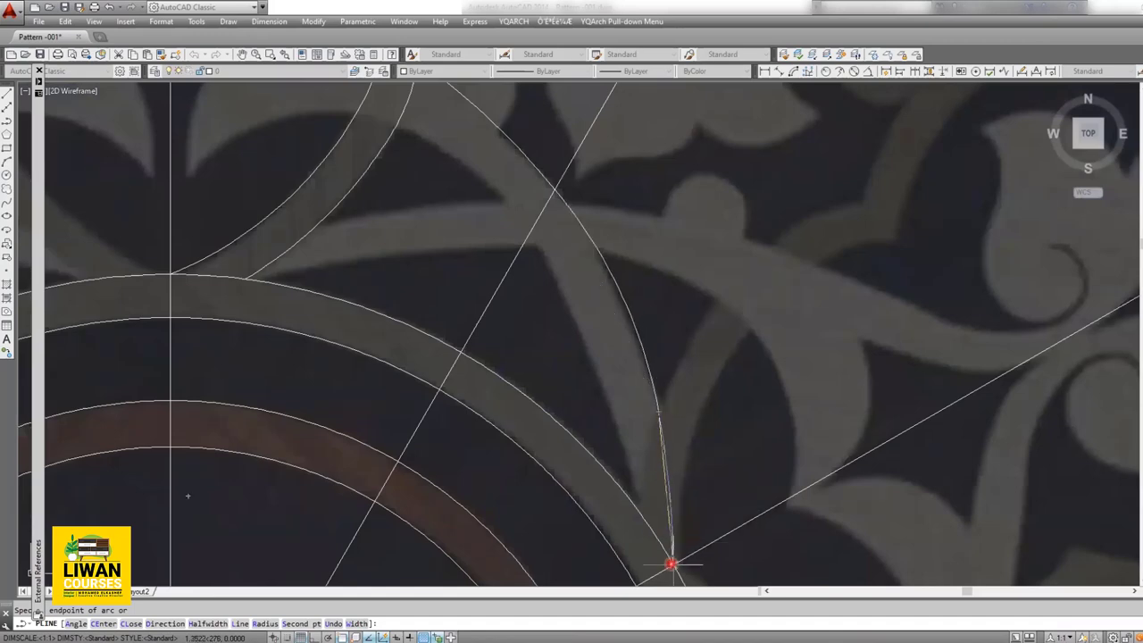
scroll(658, 464, "down", 2)
Step: Zoom and pan across the drawing to bring the traced curl polyline into view
scroll(650, 446, "down", 2)
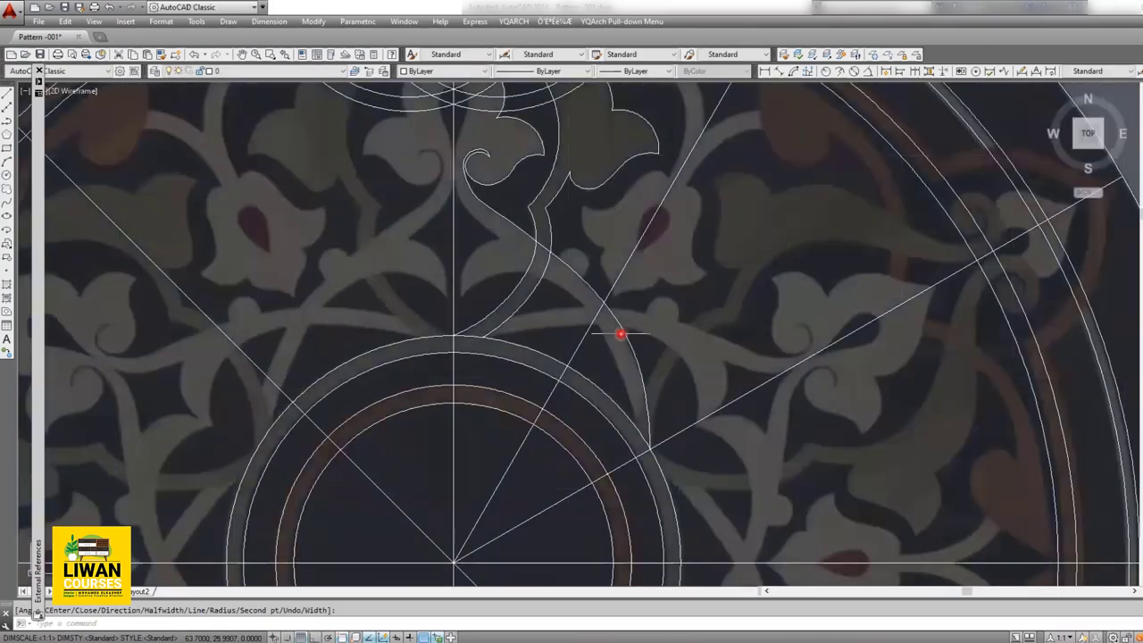
scroll(654, 449, "up", 5)
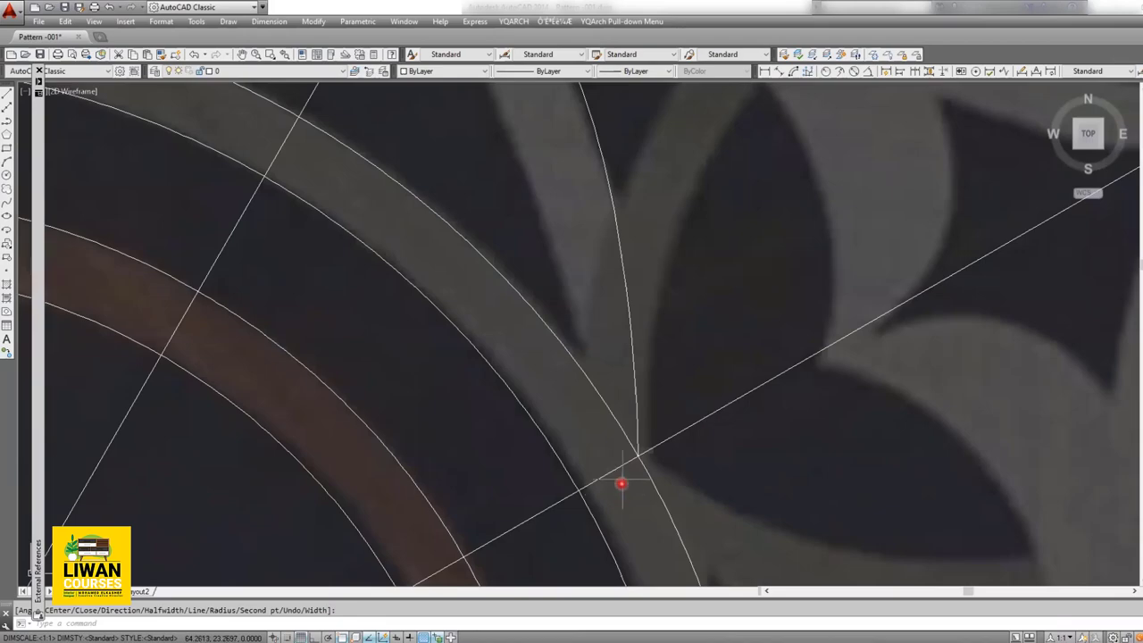
scroll(621, 483, "down", 3)
scroll(594, 299, "up", 2)
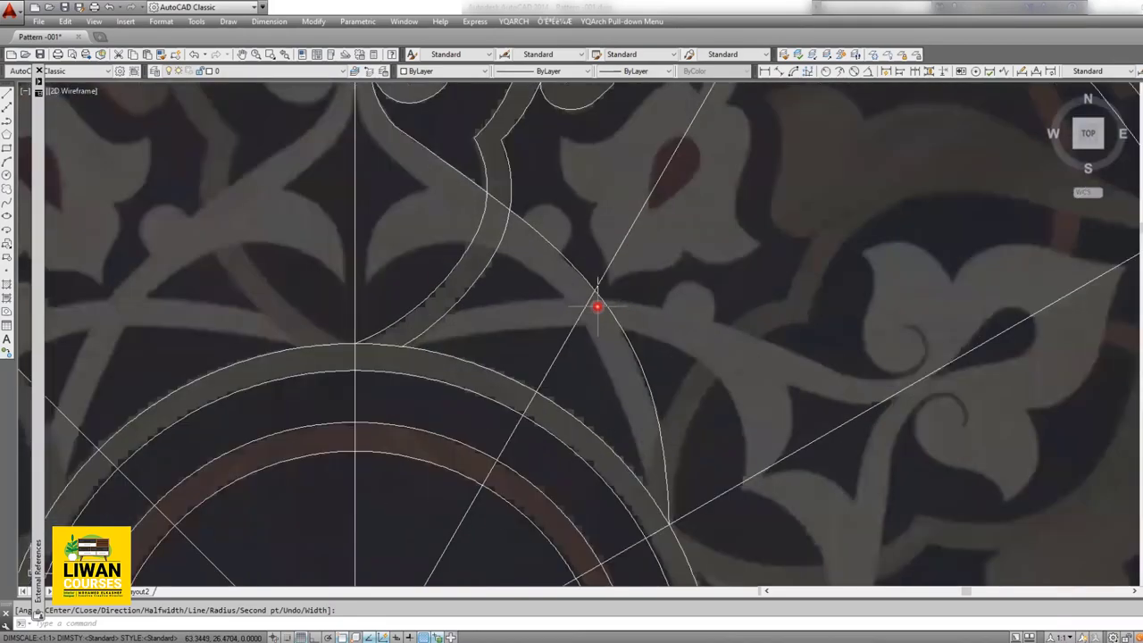
scroll(573, 295, "up", 1)
scroll(573, 301, "down", 3)
scroll(544, 317, "down", 1)
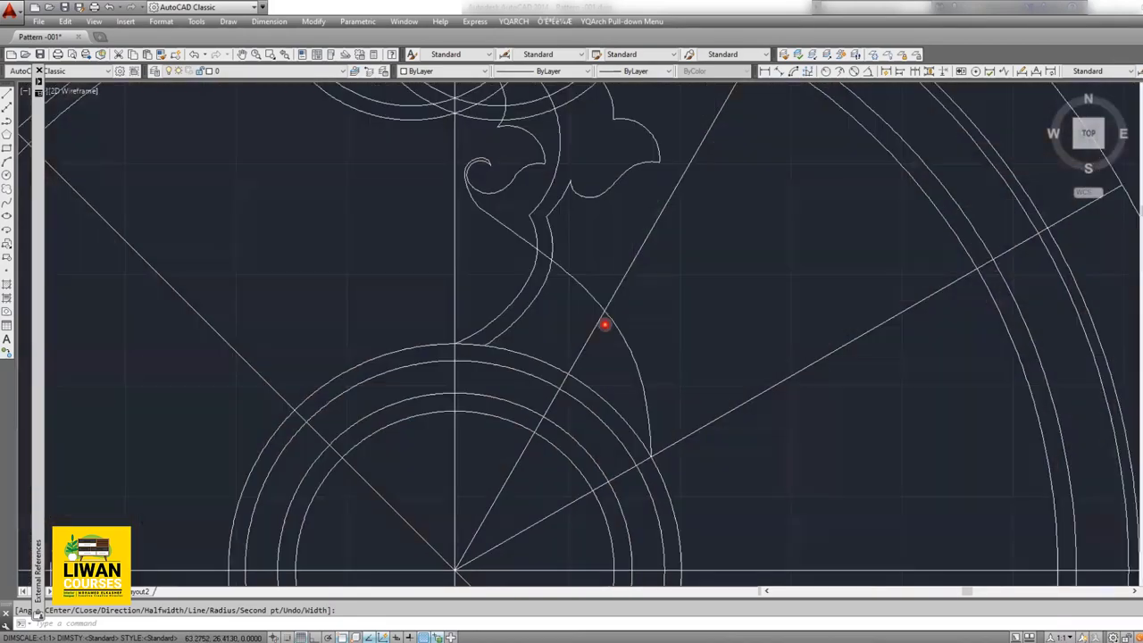
scroll(599, 311, "up", 3)
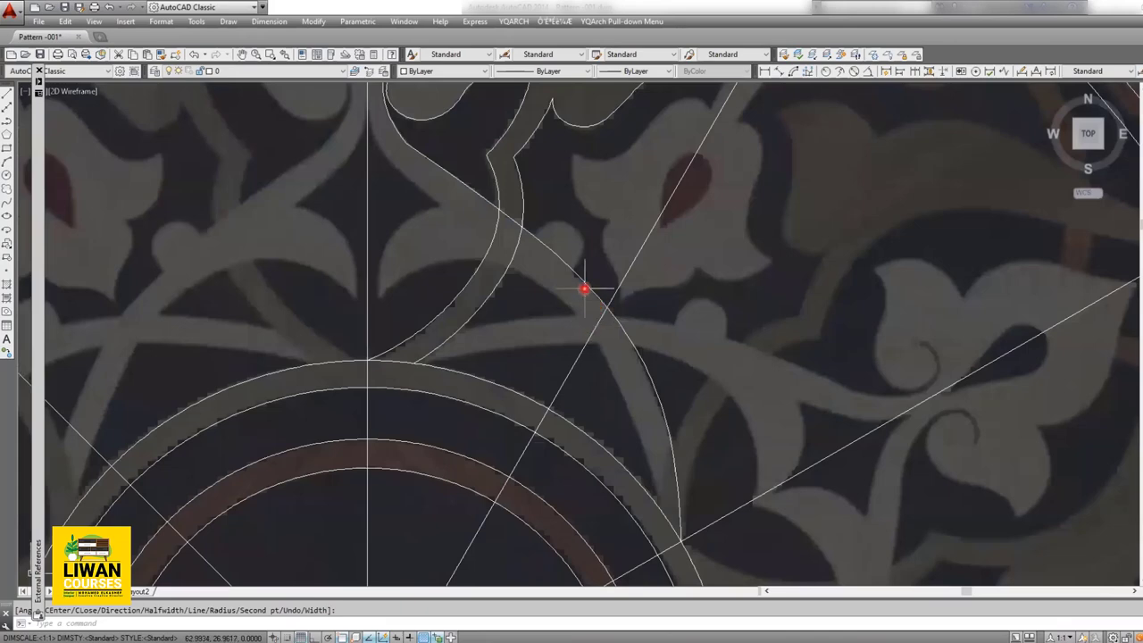
scroll(575, 278, "up", 2)
scroll(526, 259, "down", 2)
middle_click_drag(510, 252, 708, 439)
scroll(541, 284, "up", 2)
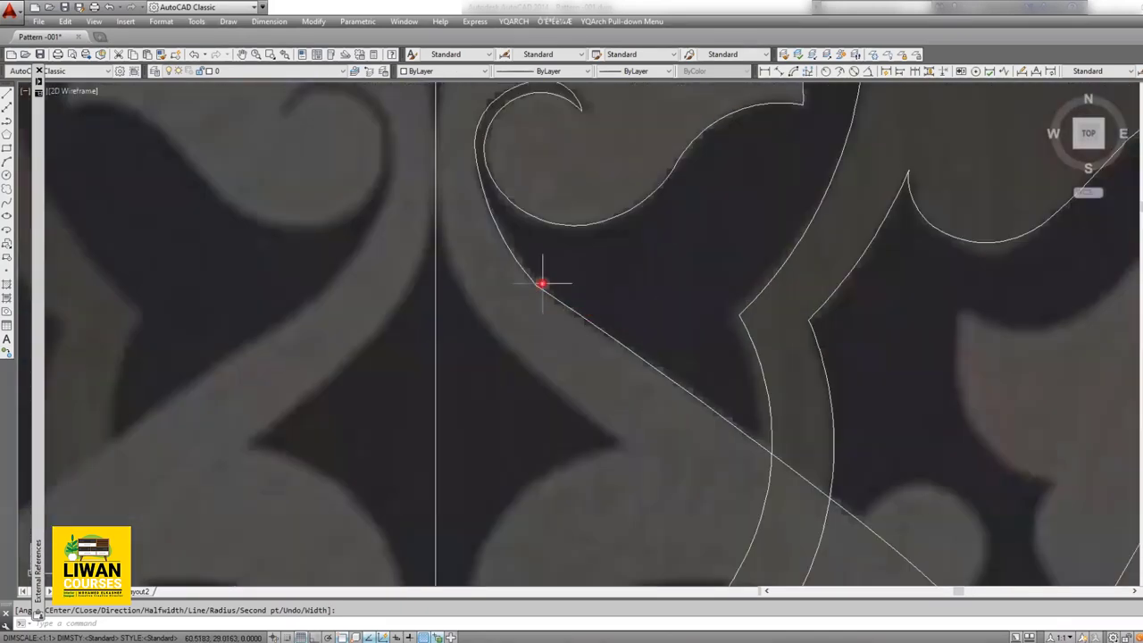
scroll(521, 266, "up", 2)
scroll(536, 290, "up", 2)
left_click(536, 290)
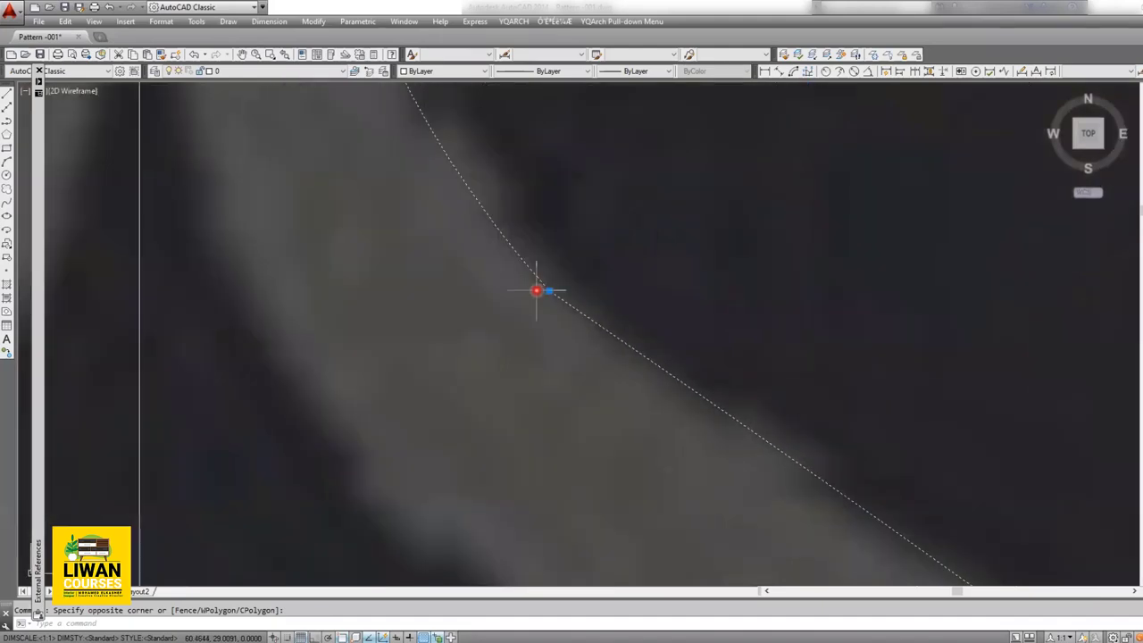
left_click(558, 291)
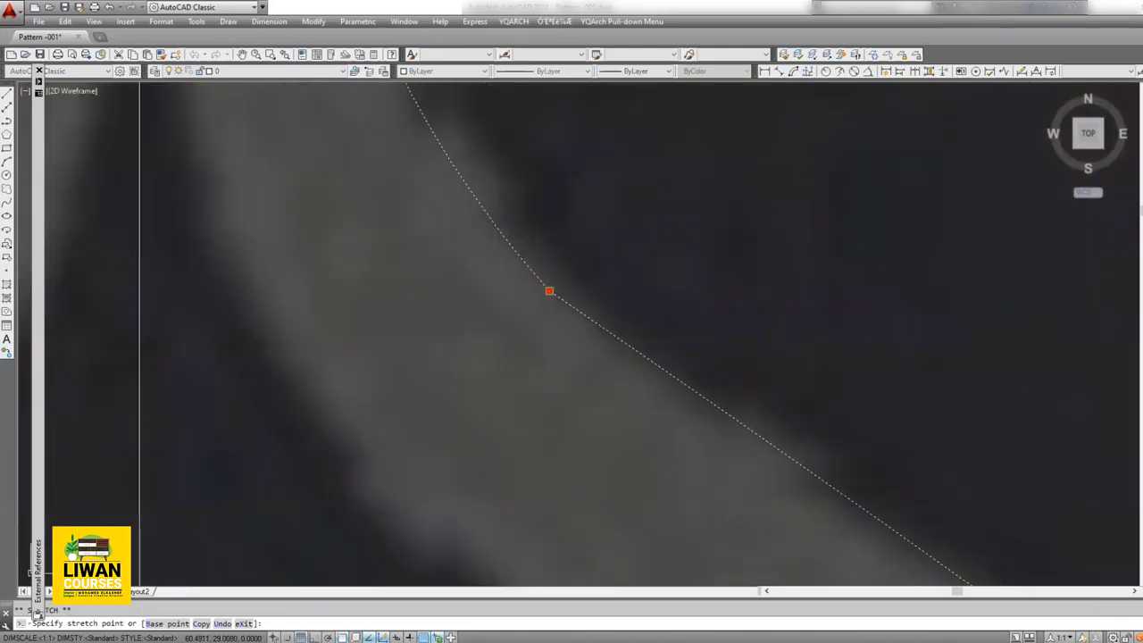
left_click(551, 288)
scroll(550, 308, "down", 1)
scroll(551, 308, "down", 2)
scroll(592, 393, "up", 4)
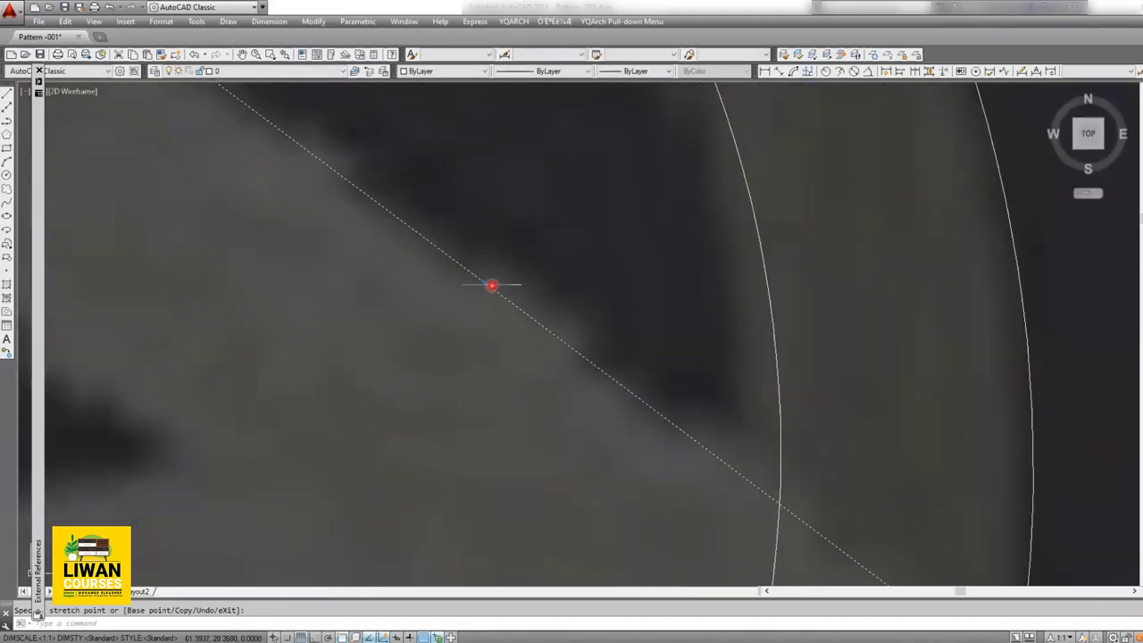
left_click(486, 283)
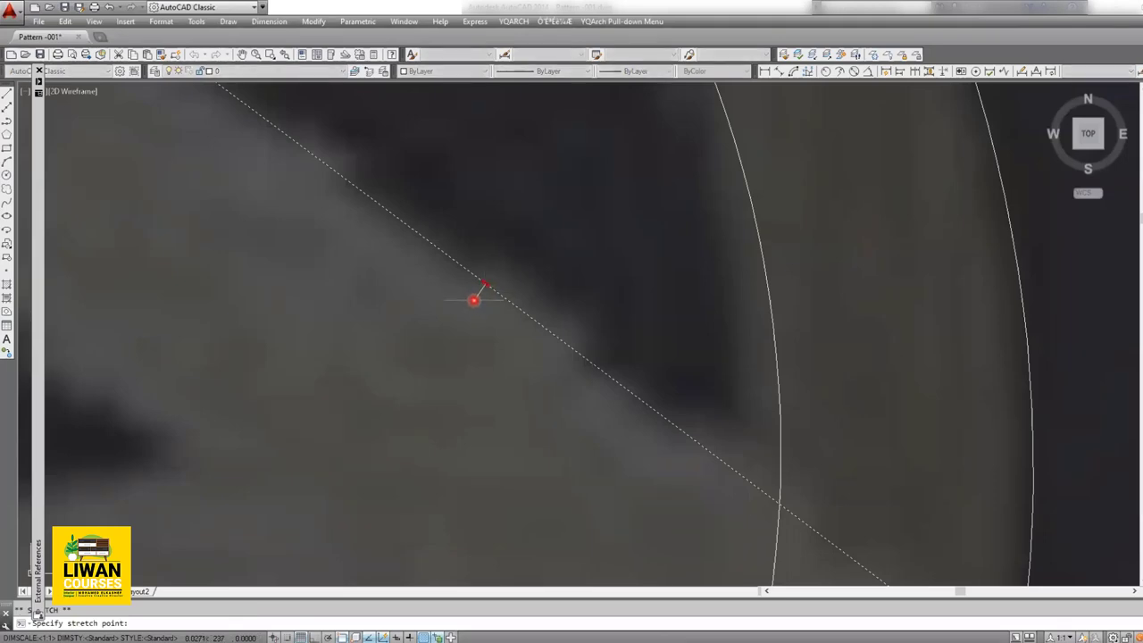
right_click(473, 300)
scroll(434, 357, "down", 3)
scroll(429, 375, "down", 2)
middle_click_drag(429, 375, 556, 427)
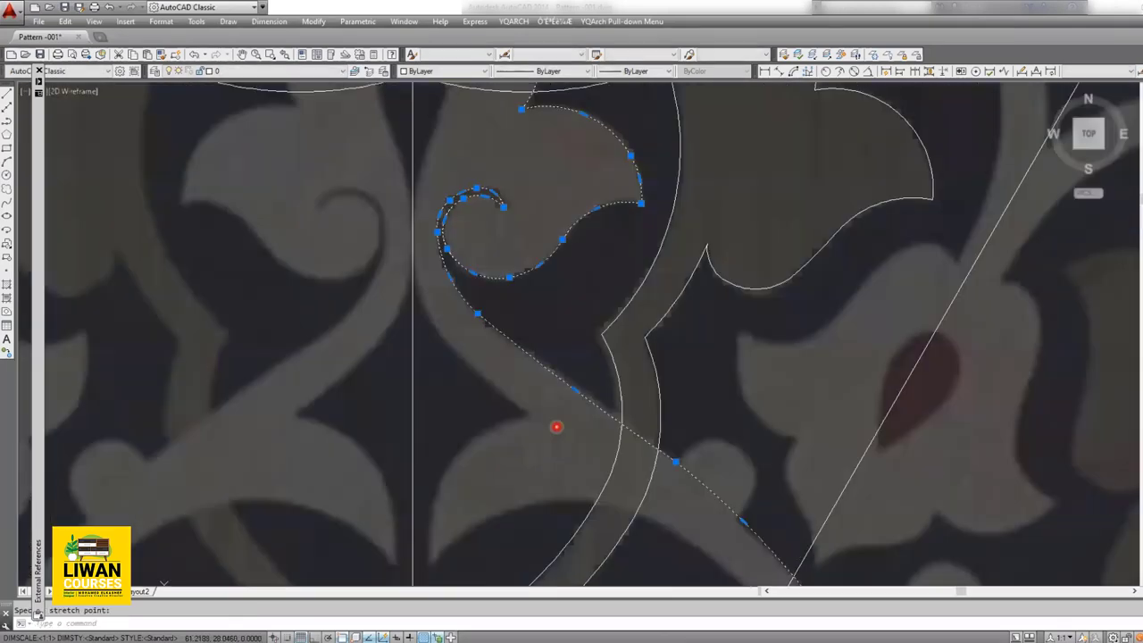
key("Escape")
scroll(480, 319, "up", 2)
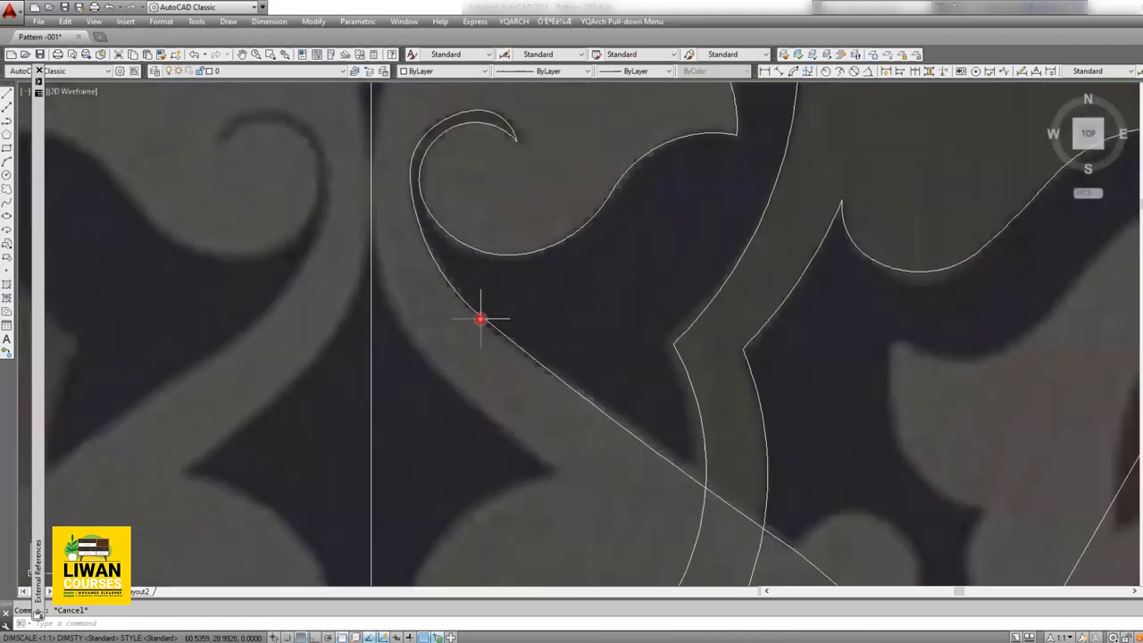
left_click(480, 318)
scroll(472, 311, "up", 2)
scroll(480, 292, "up", 2)
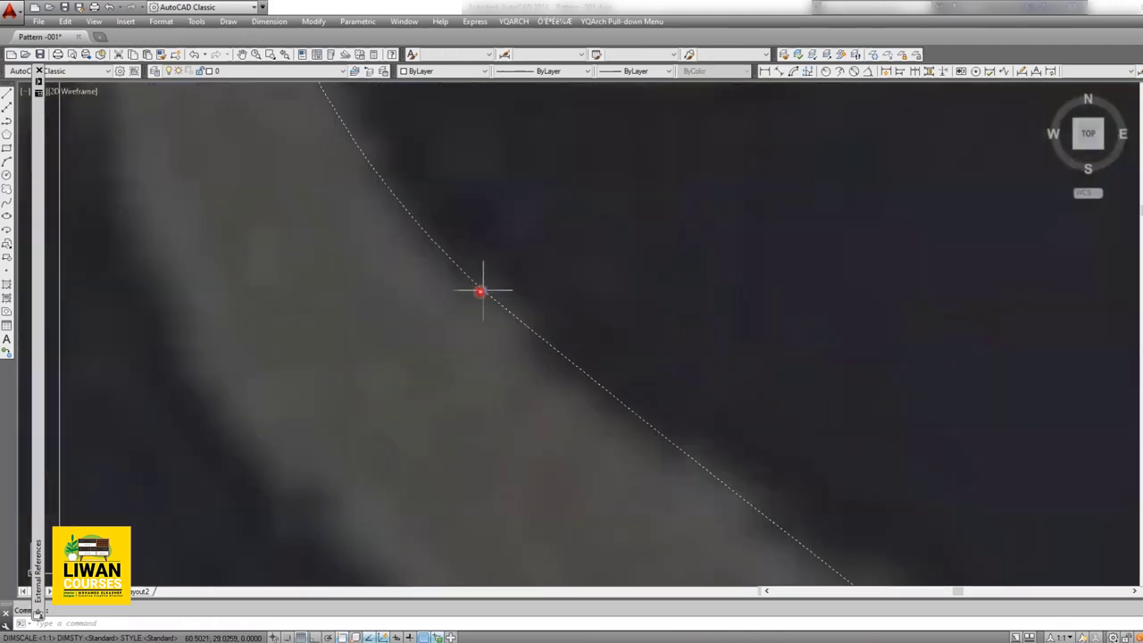
left_click(483, 291)
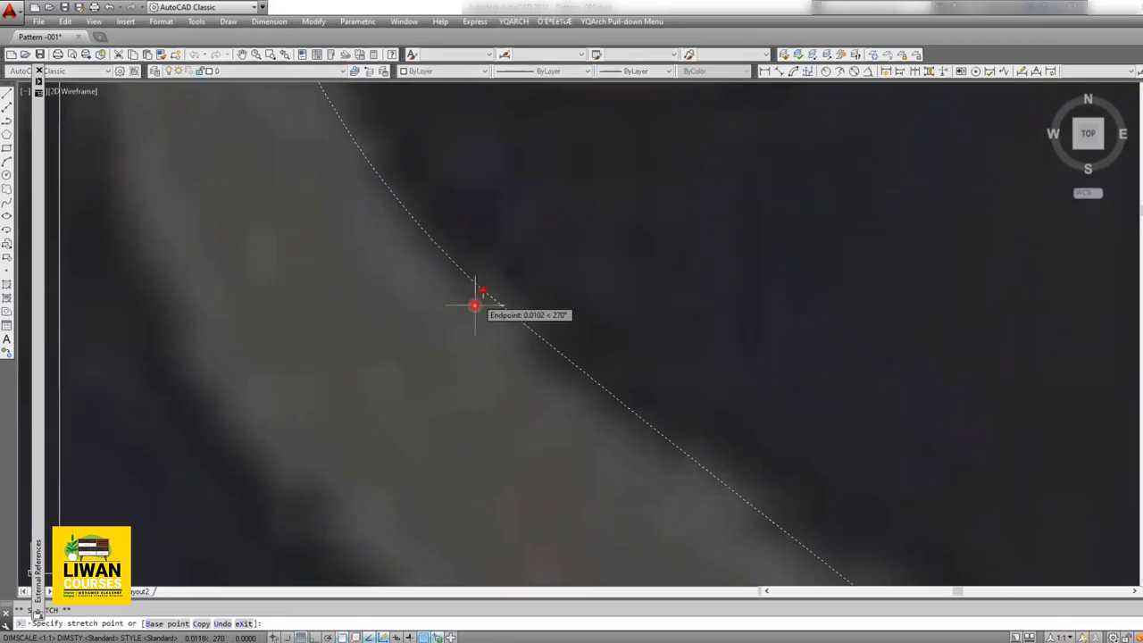
left_click(474, 301)
scroll(480, 308, "down", 3)
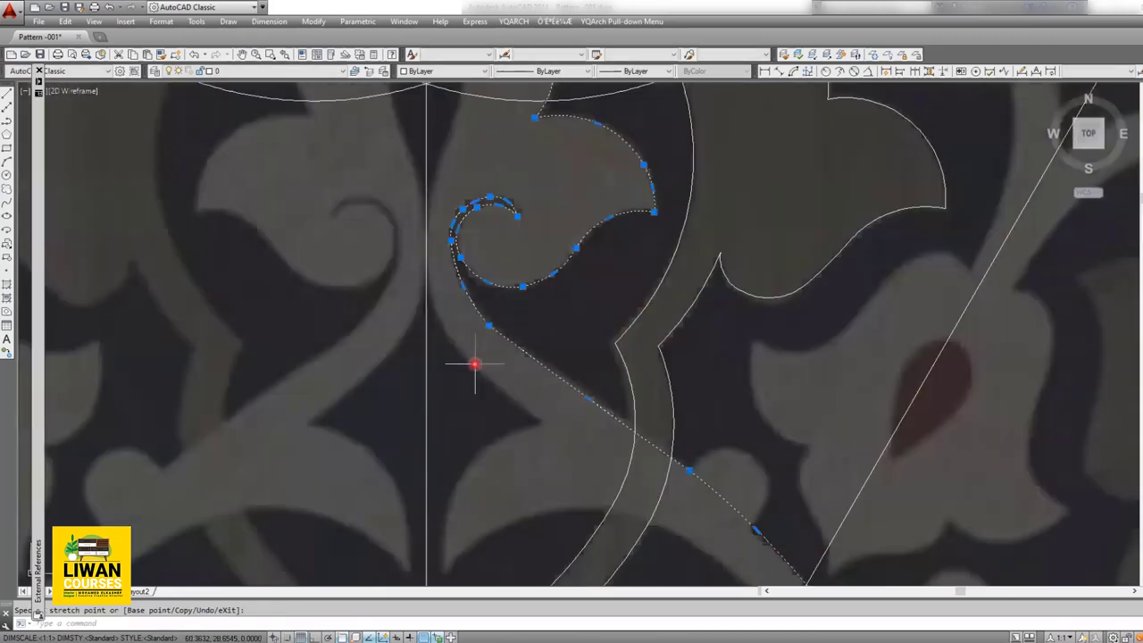
key("Escape")
scroll(474, 361, "down", 5)
scroll(474, 326, "up", 4)
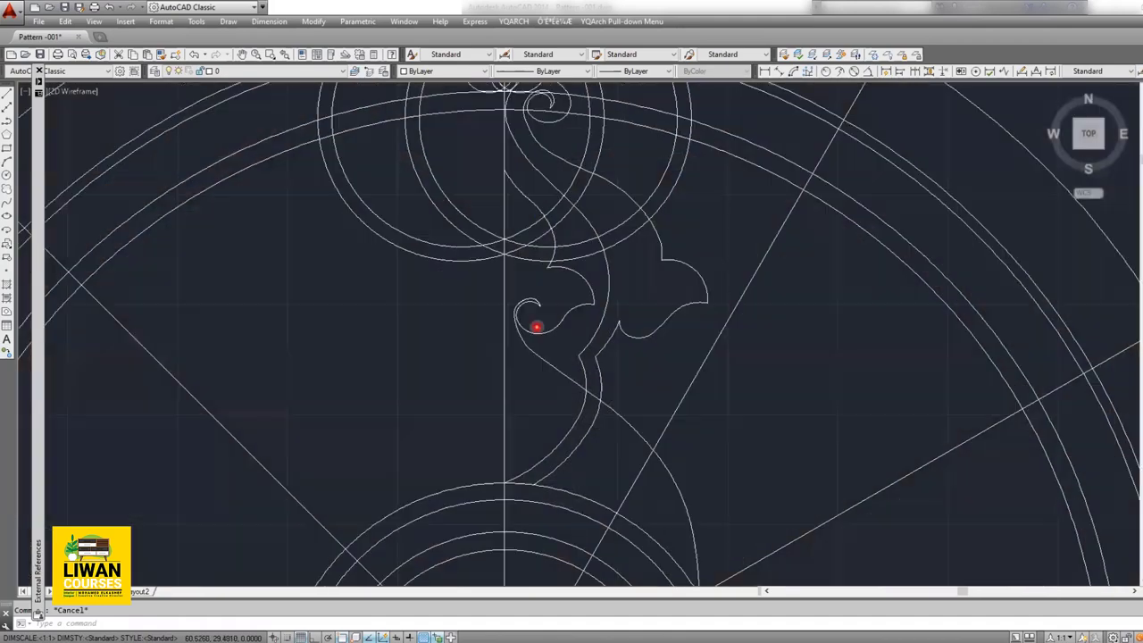
scroll(536, 324, "down", 3)
scroll(509, 247, "up", 4)
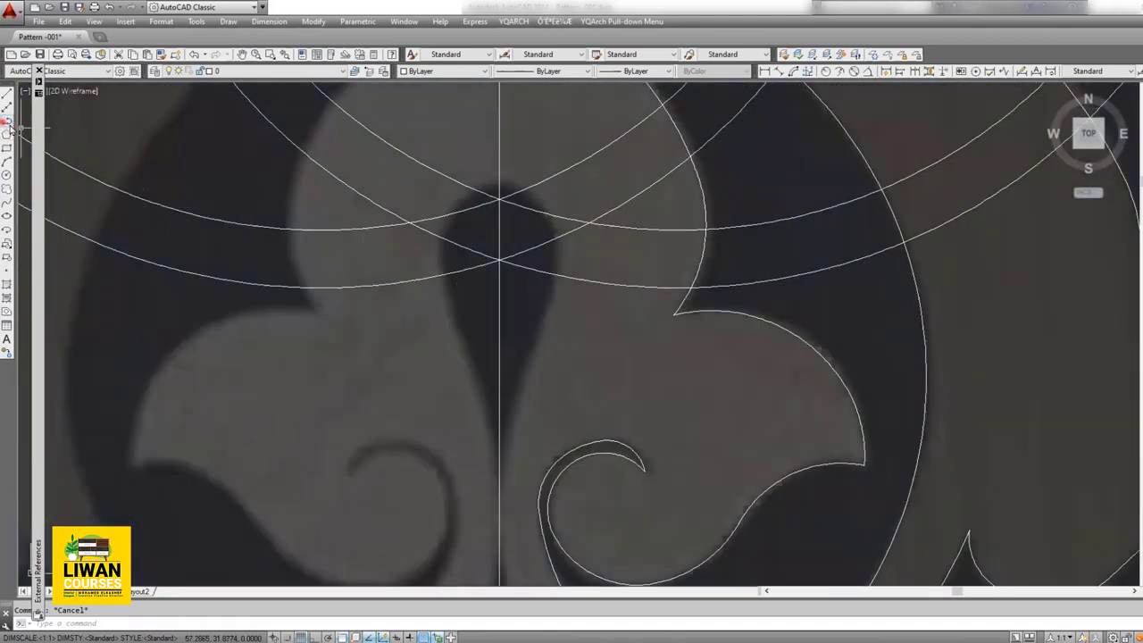
Step: Start an arc polyline at the dark teardrop's top and trace down its right side to the curl
left_click(7, 123)
scroll(434, 178, "up", 2)
left_click(539, 182)
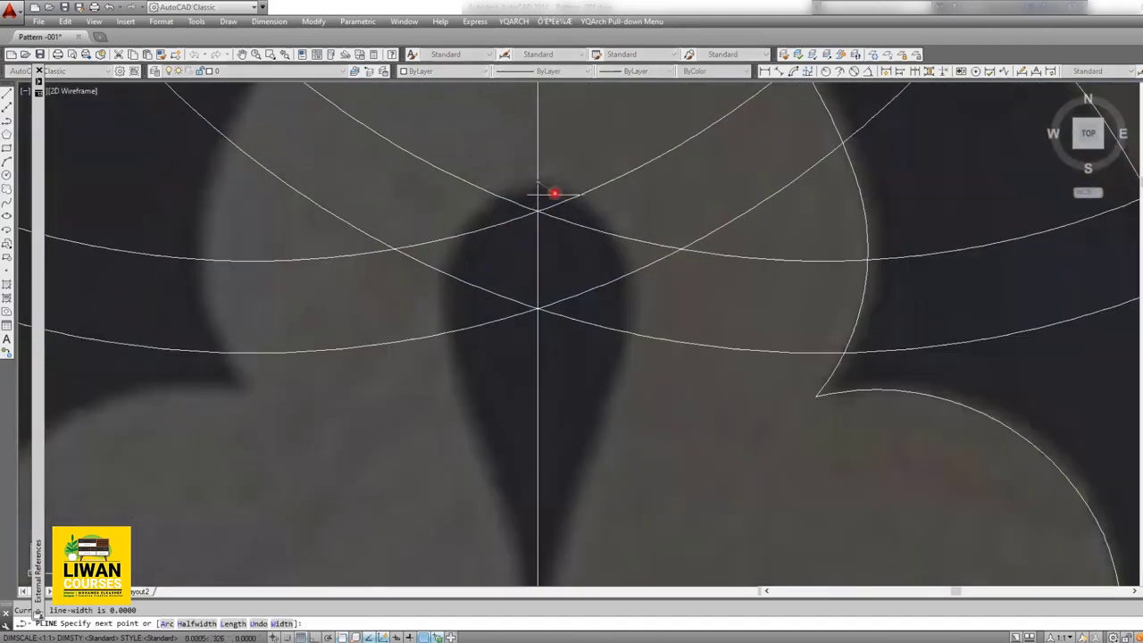
type("a")
key("Return")
type("s Second p")
key("Return")
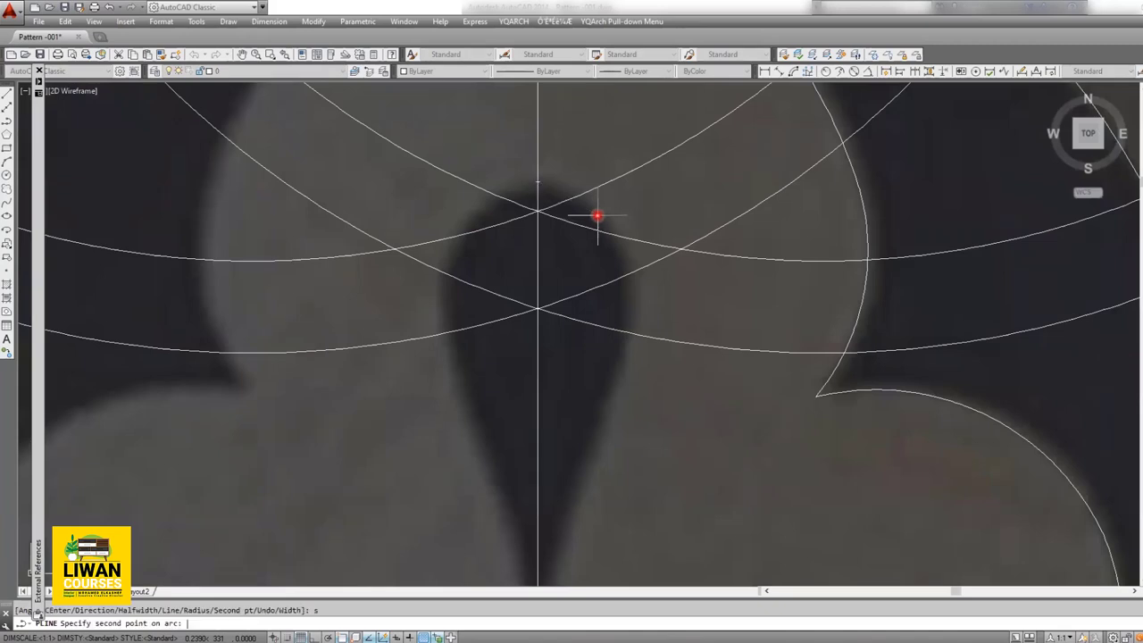
left_click(587, 209)
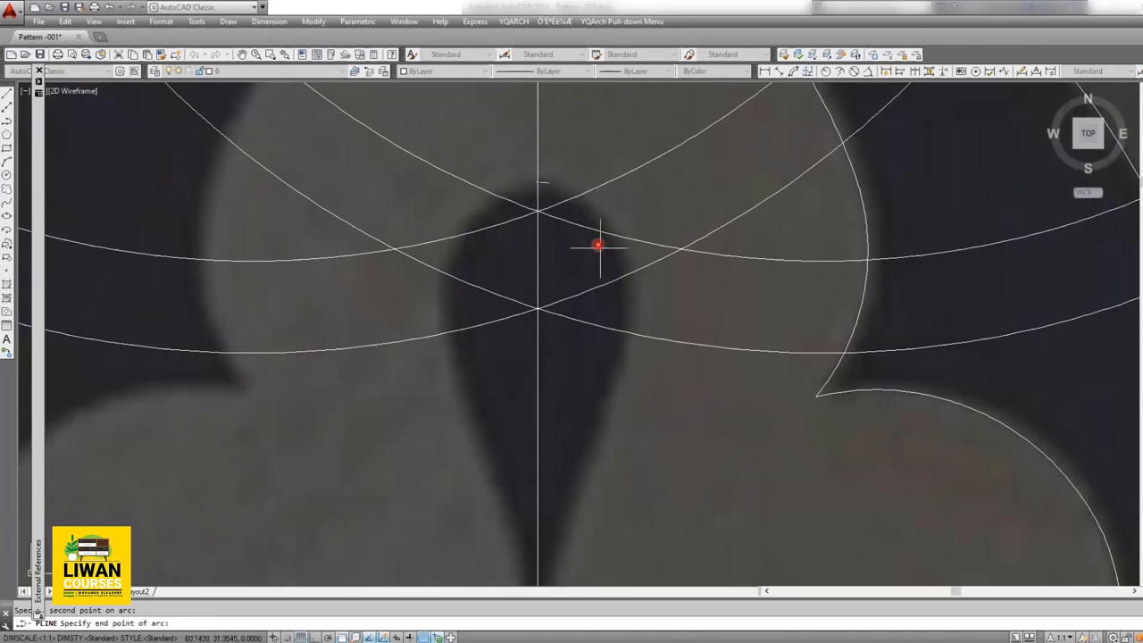
left_click(624, 318)
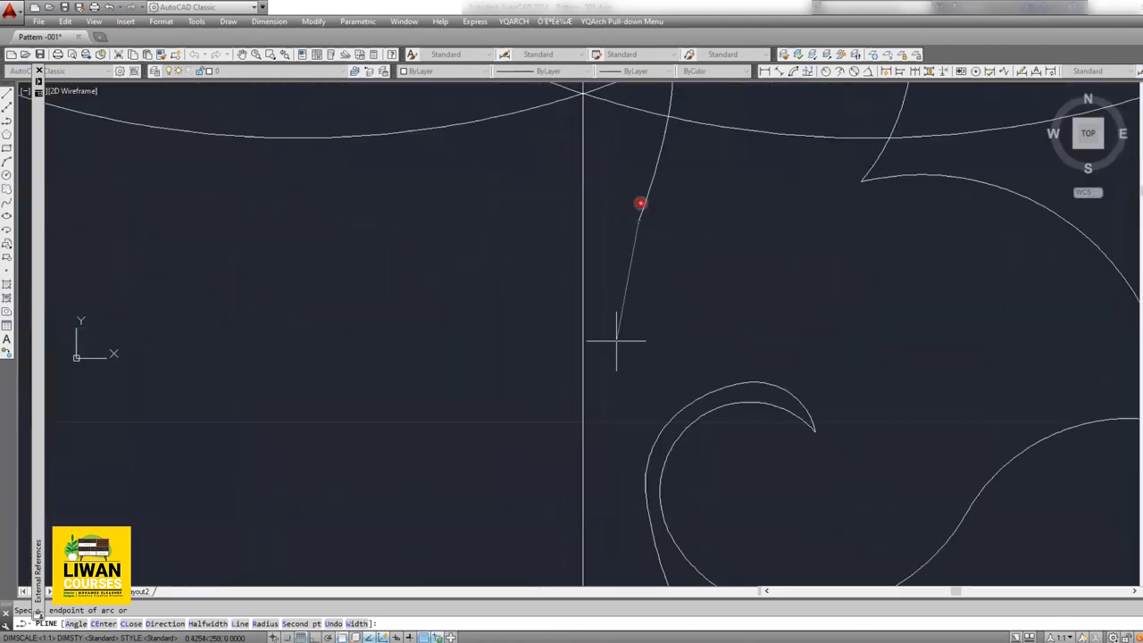
middle_click_drag(592, 455, 612, 332)
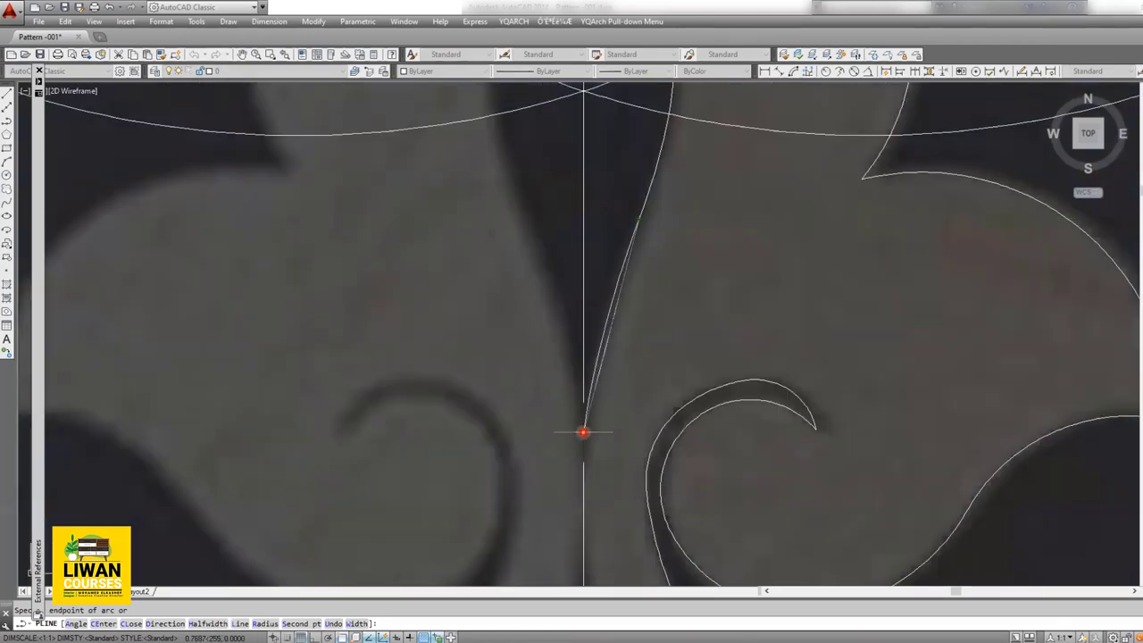
scroll(584, 432, "down", 2)
middle_click_drag(583, 429, 499, 232)
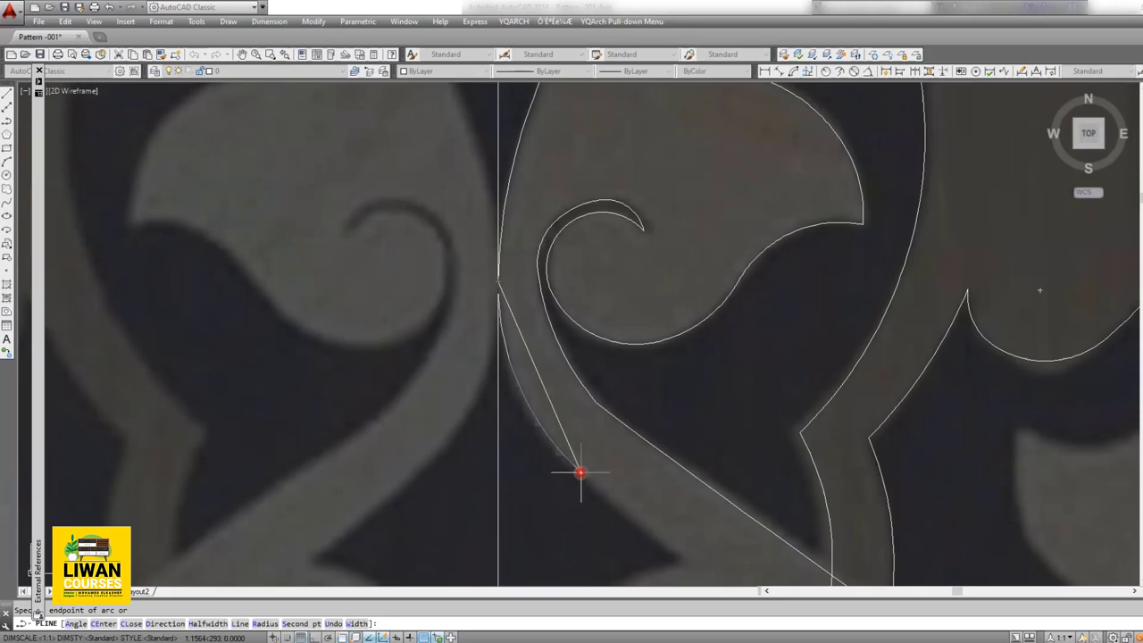
left_click(578, 467)
Step: Continue the arcs to the pointed gap's tip and along the leaf edge to its lower tip
scroll(602, 474, "up", 4)
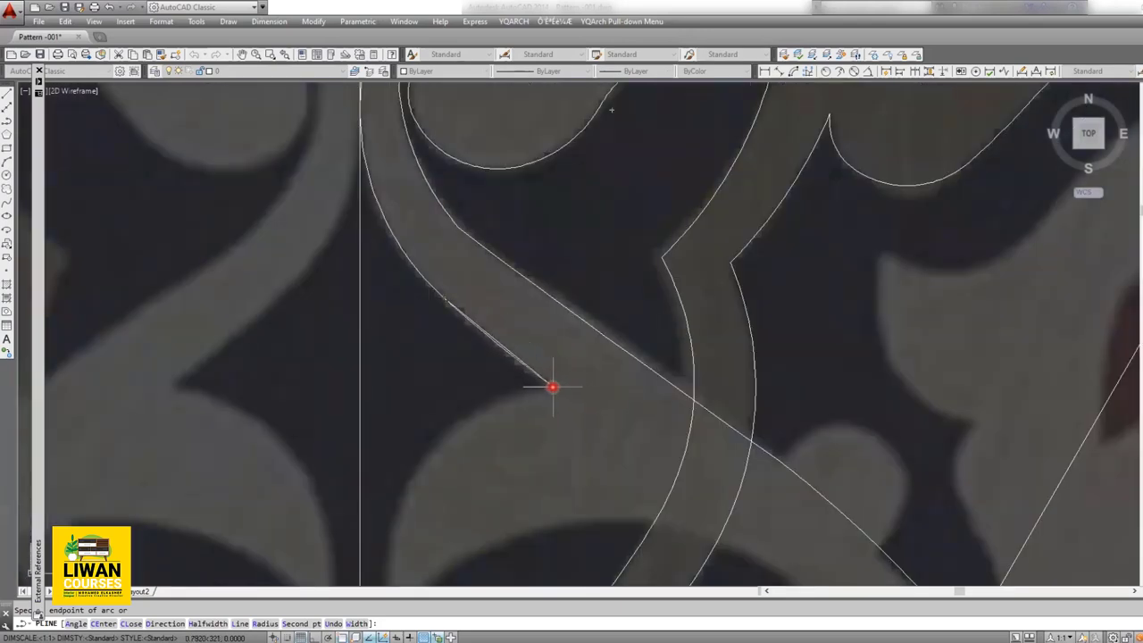
left_click(552, 387)
type("s")
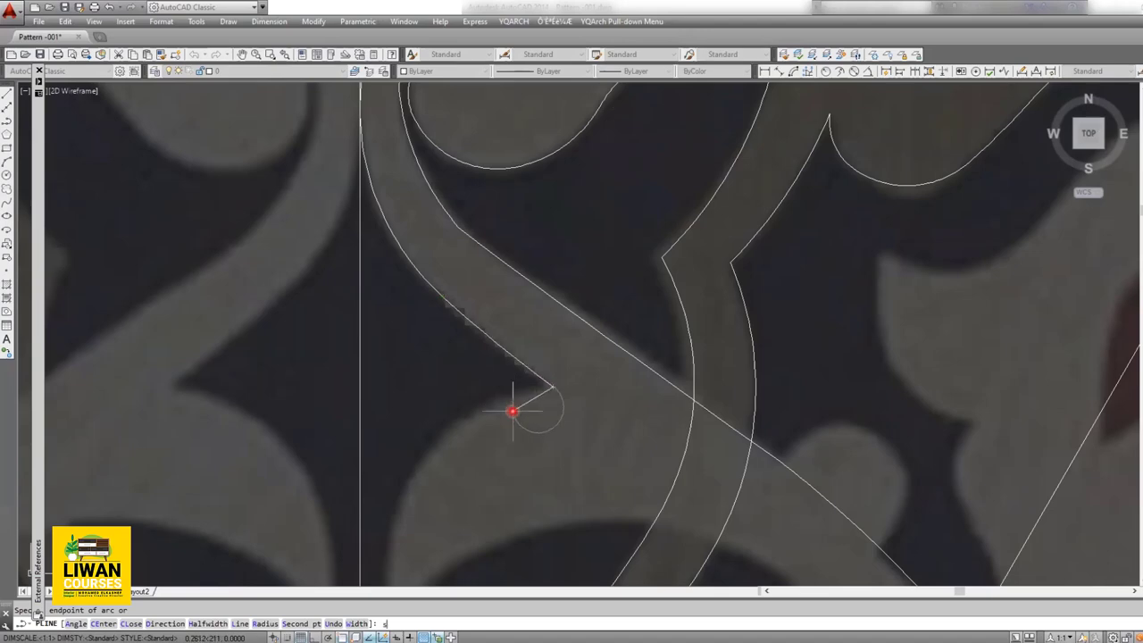
key("Return")
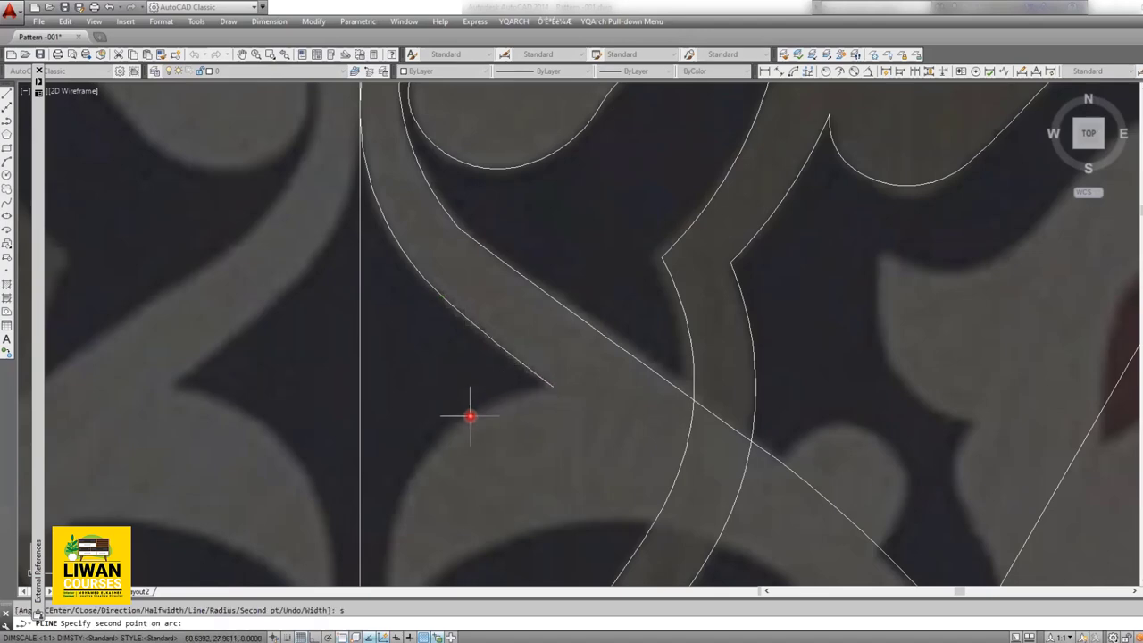
left_click(467, 415)
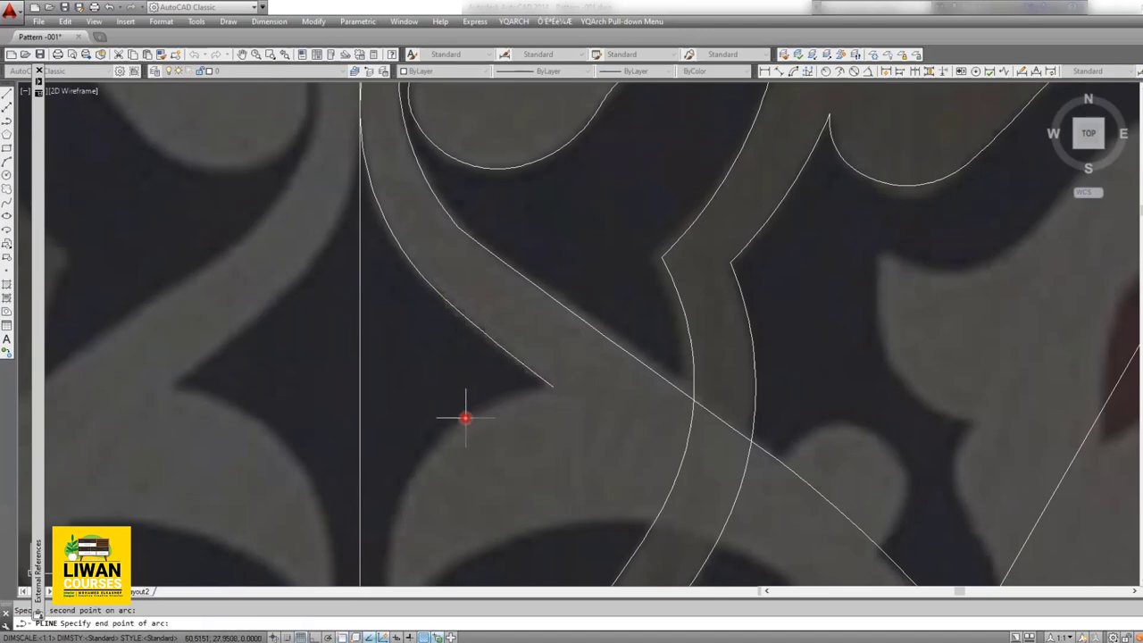
left_click(404, 493)
middle_click_drag(401, 509, 438, 276)
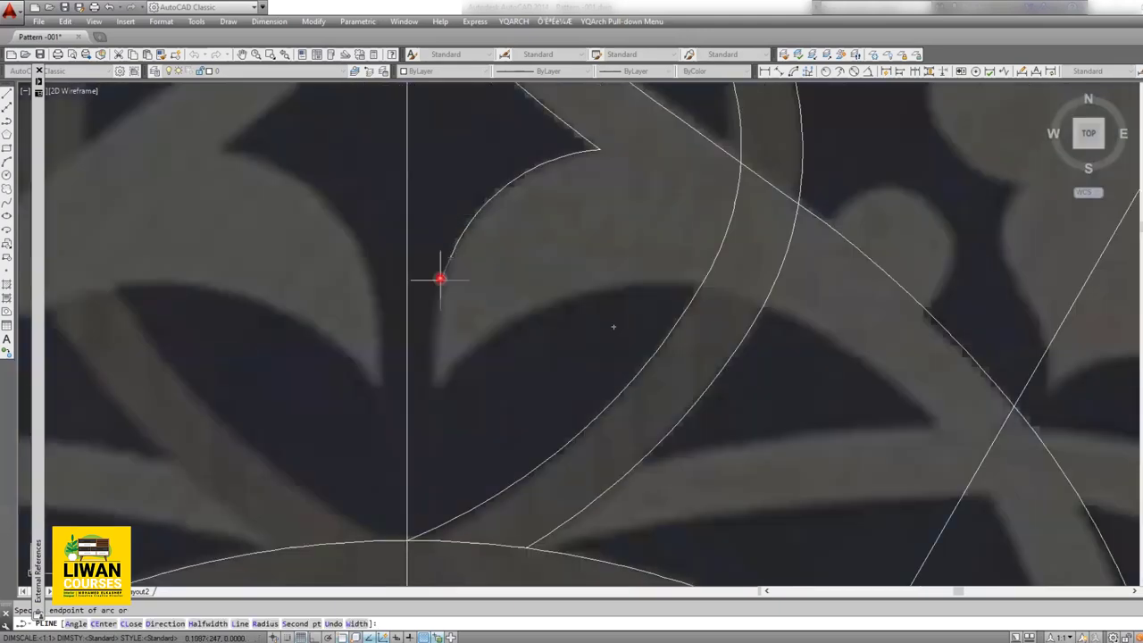
left_click(436, 386)
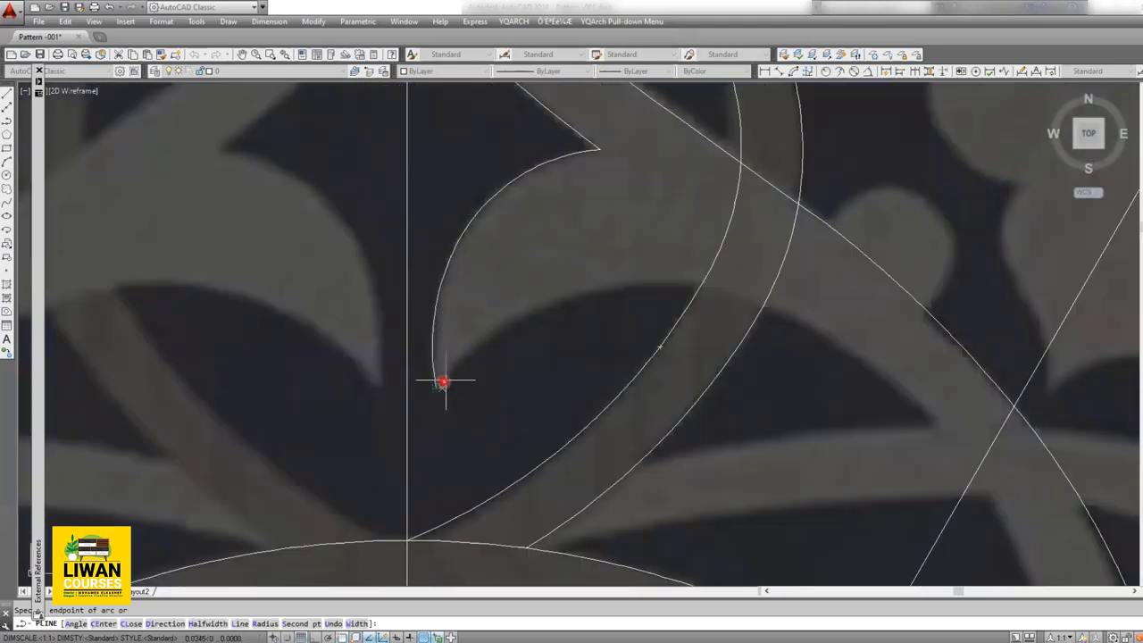
Step: Close the leaf outline with a final arc ending at the diagonal construction line
type("s")
key("Return")
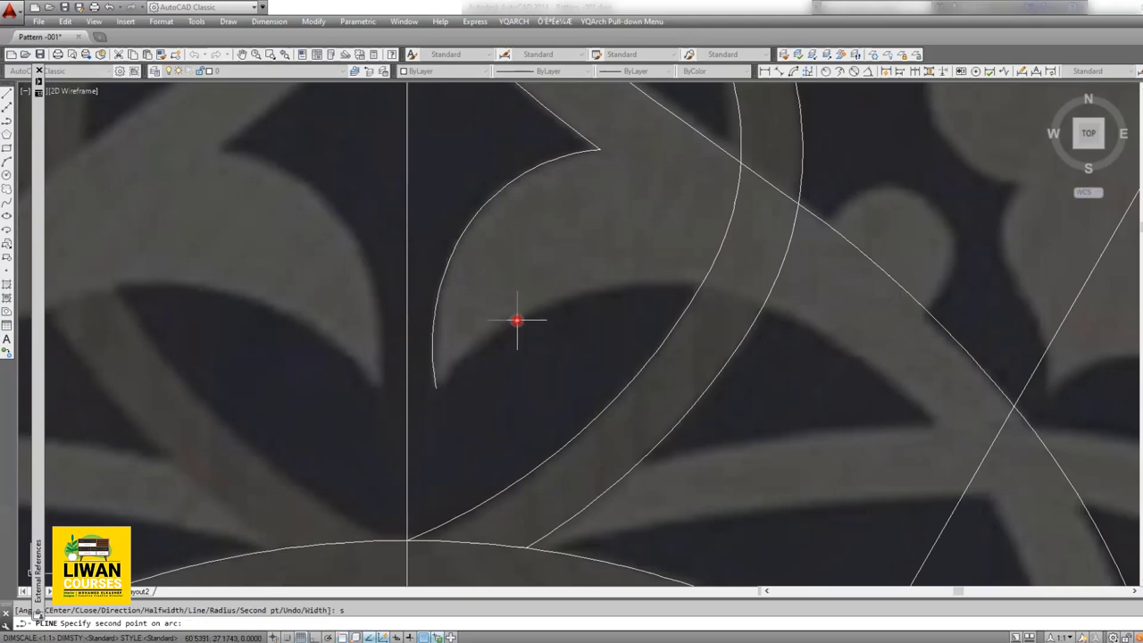
left_click(655, 284)
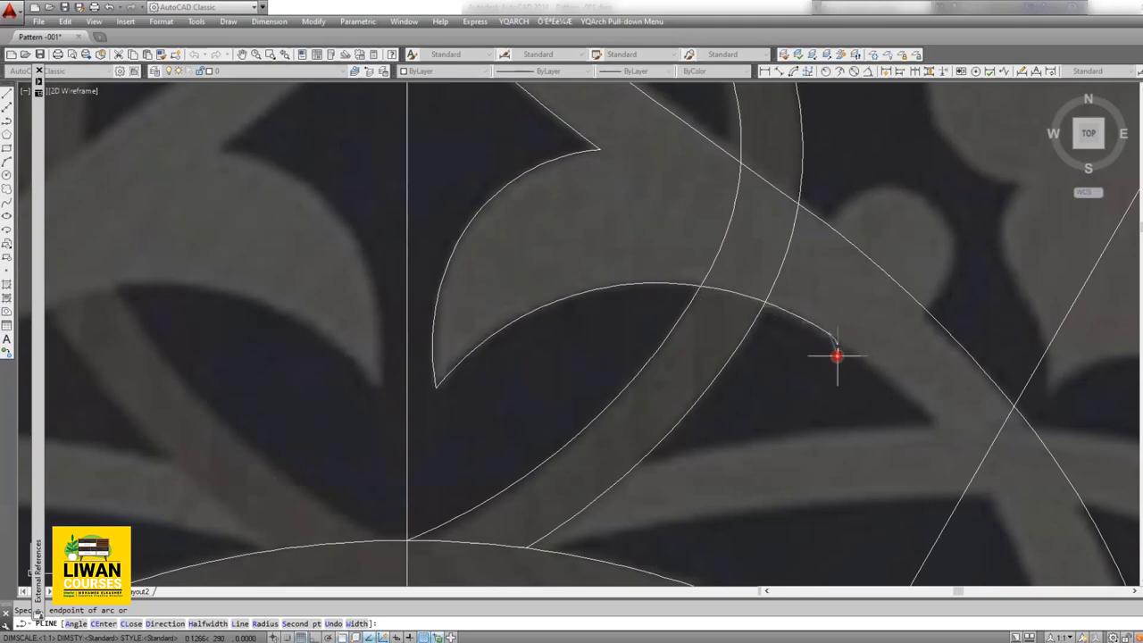
middle_click_drag(837, 356, 563, 270)
scroll(708, 356, "down", 3)
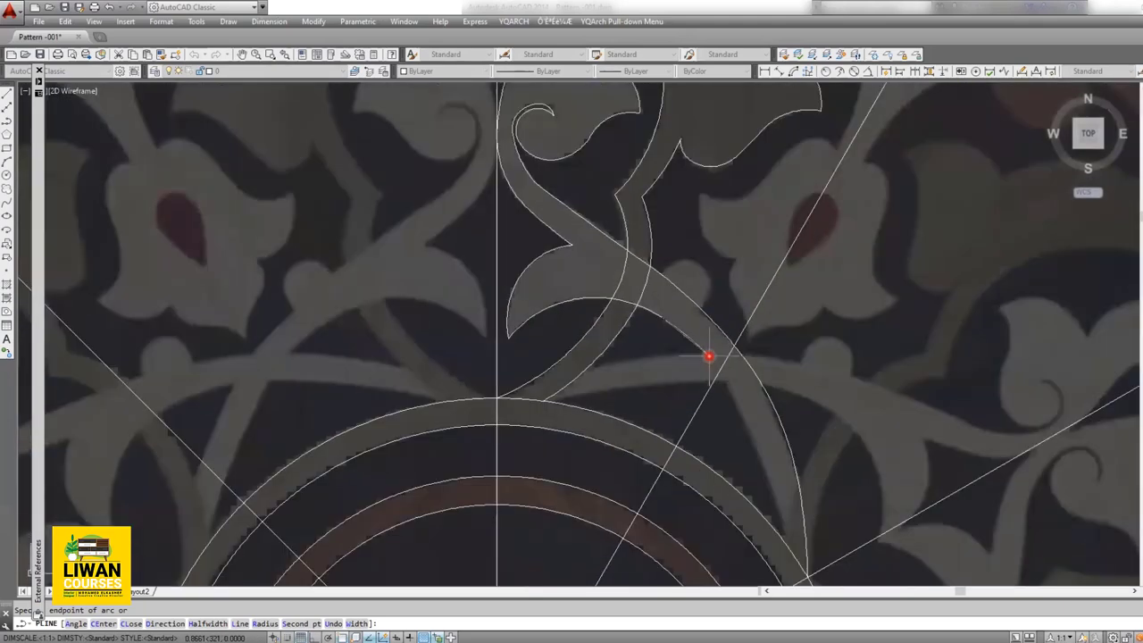
scroll(715, 389, "up", 4)
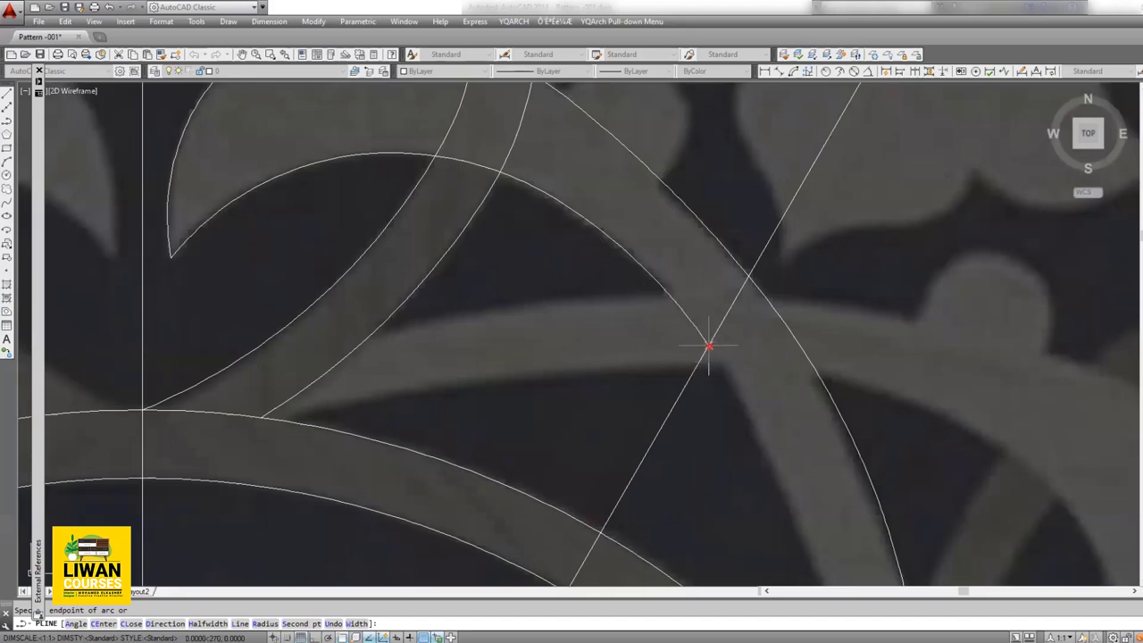
left_click(695, 369)
key("Return")
scroll(642, 302, "down", 3)
Step: Select the diagonal construction line and start TRIM, then back out of it
left_click(649, 312)
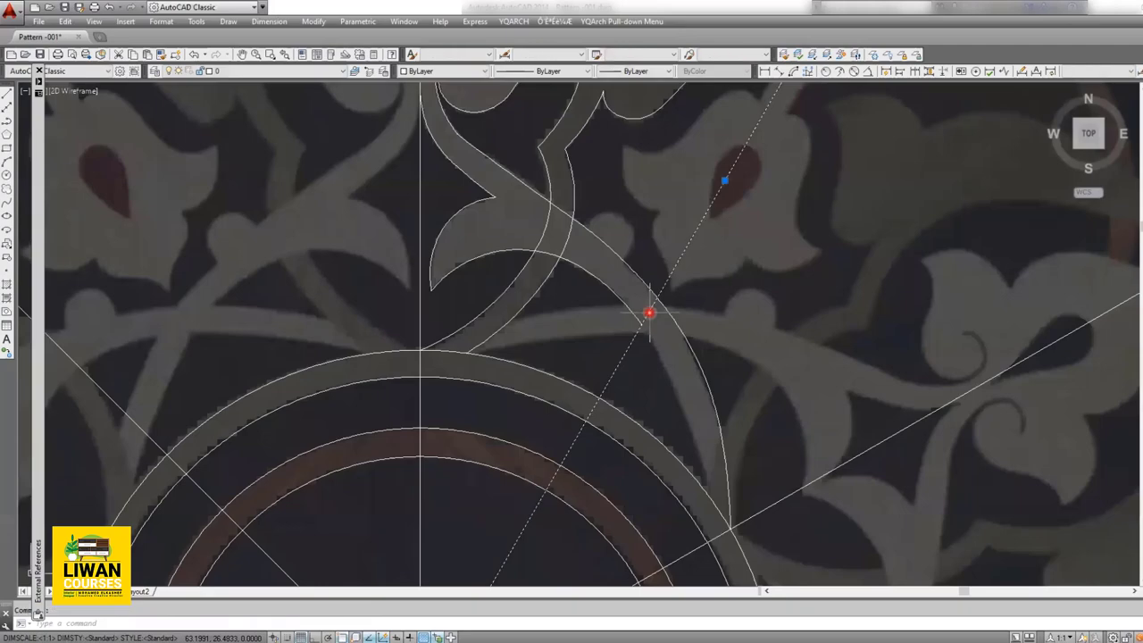
type("tr")
key("Return")
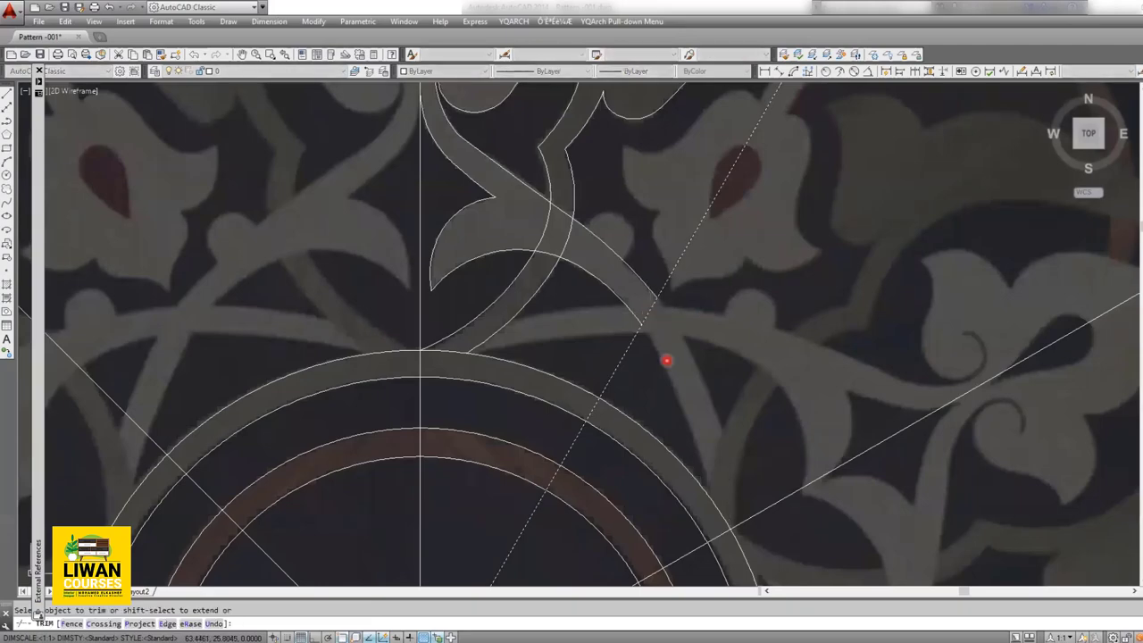
key("Return")
Step: Centre the view on the upper central flourish and start a new polyline
scroll(670, 280, "down", 5)
scroll(633, 256, "up", 1)
scroll(586, 301, "up", 2)
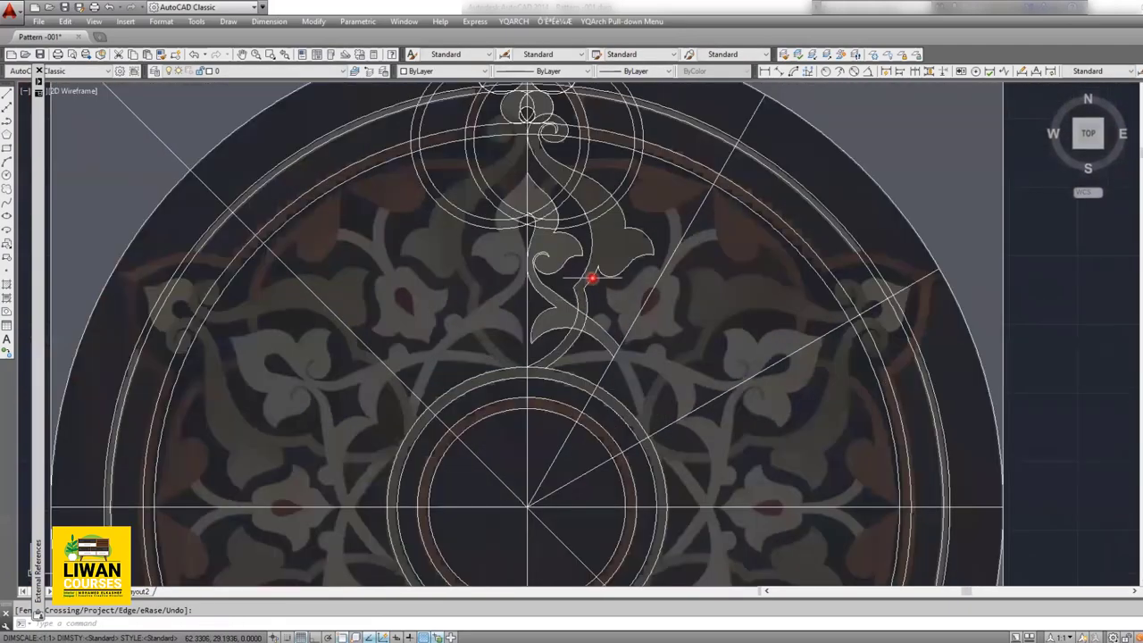
scroll(595, 273, "up", 2)
middle_click_drag(537, 262, 448, 304)
middle_click_drag(424, 191, 431, 242)
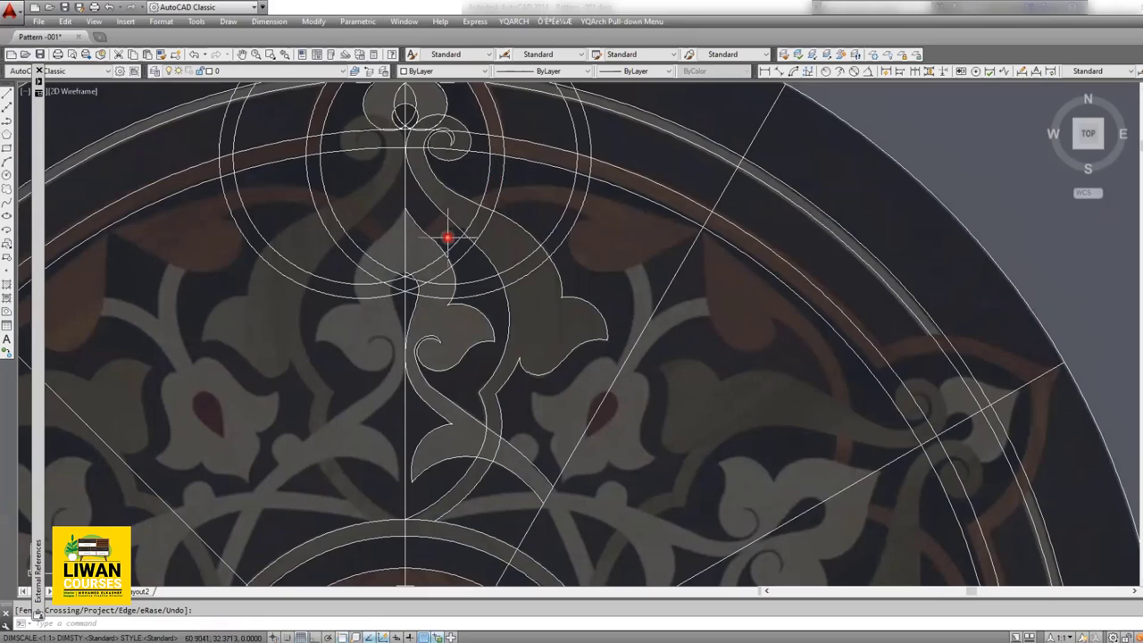
left_click(7, 125)
scroll(460, 238, "up", 3)
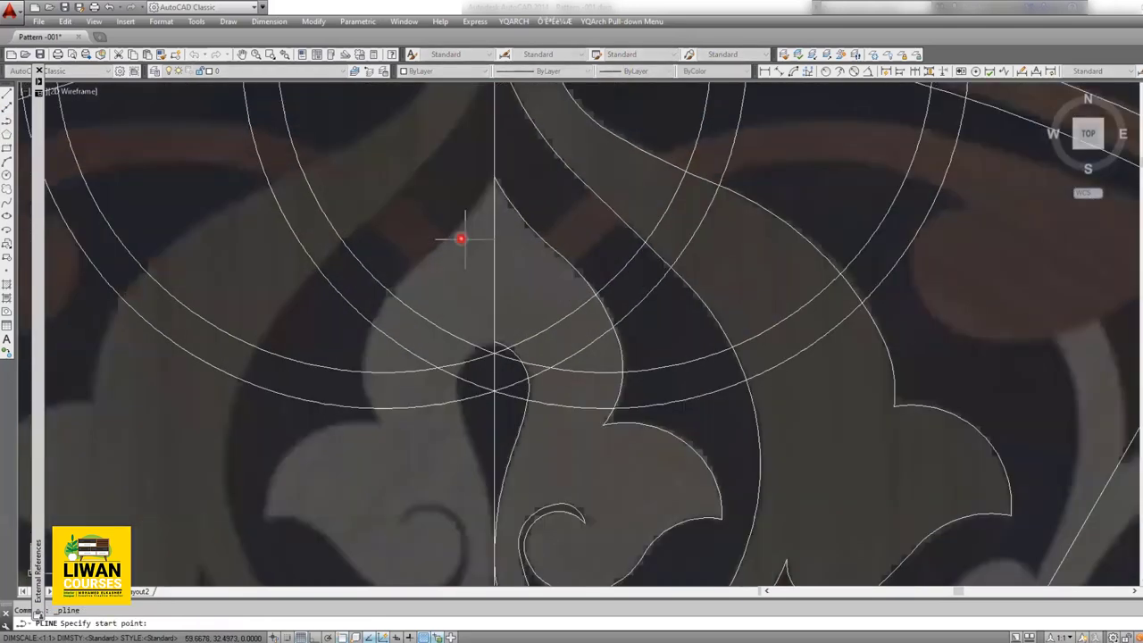
Step: Begin an arc polyline on the brown leaf's edge and trace it out to the tip on the ring
left_click(541, 238)
key("Return")
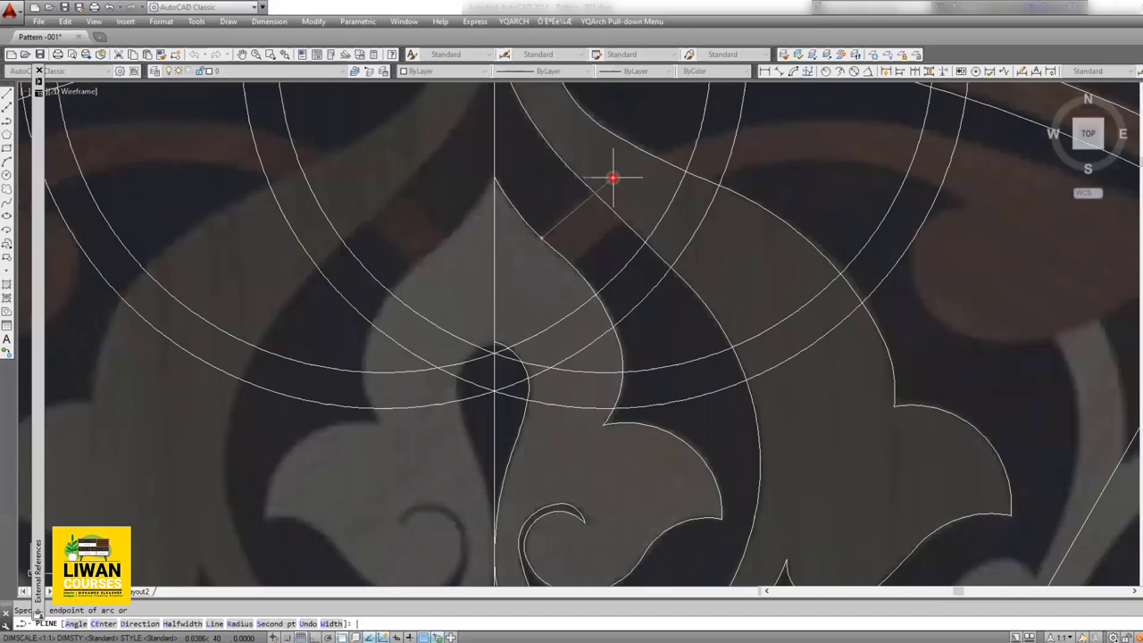
type("s")
key("Return")
scroll(632, 159, "down", 2)
scroll(634, 162, "up", 4)
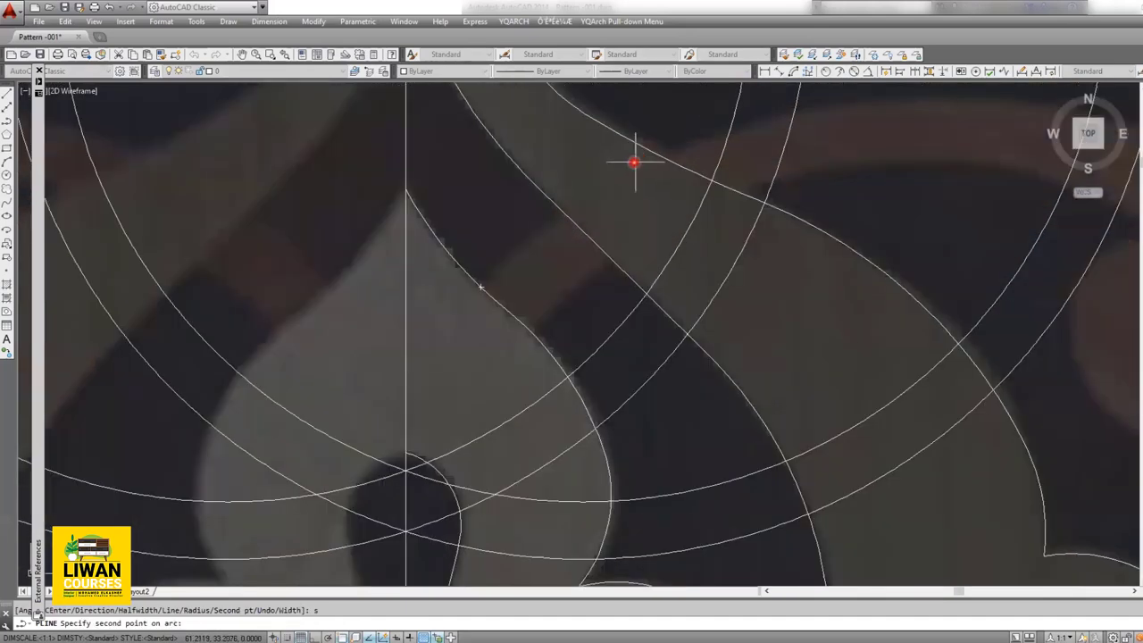
left_click(718, 141)
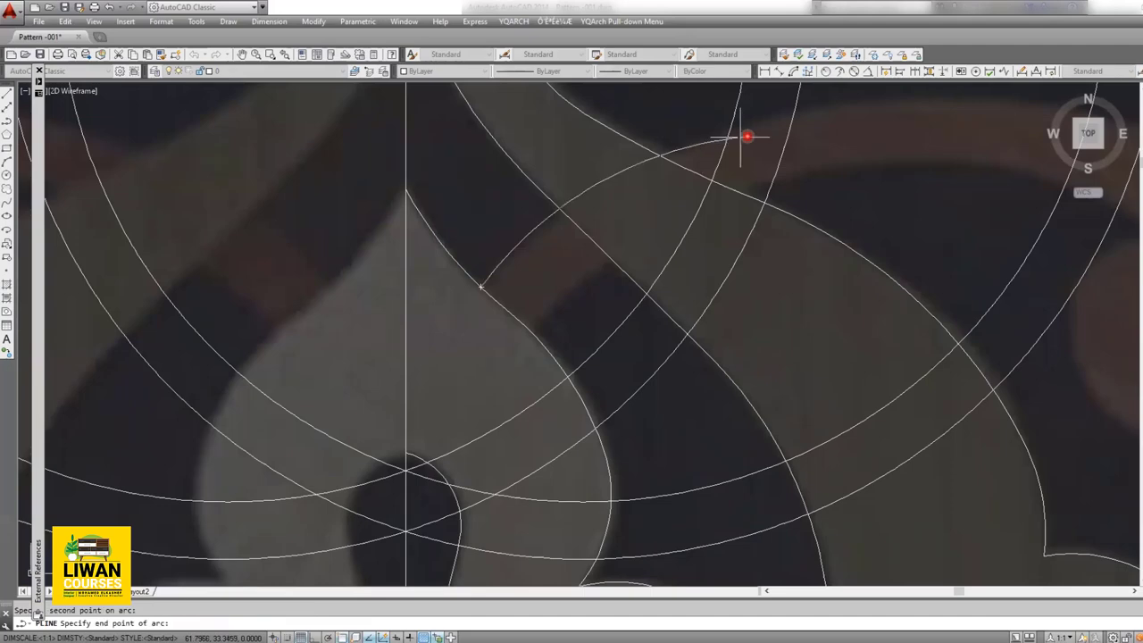
scroll(773, 112, "down", 2)
scroll(459, 224, "up", 1)
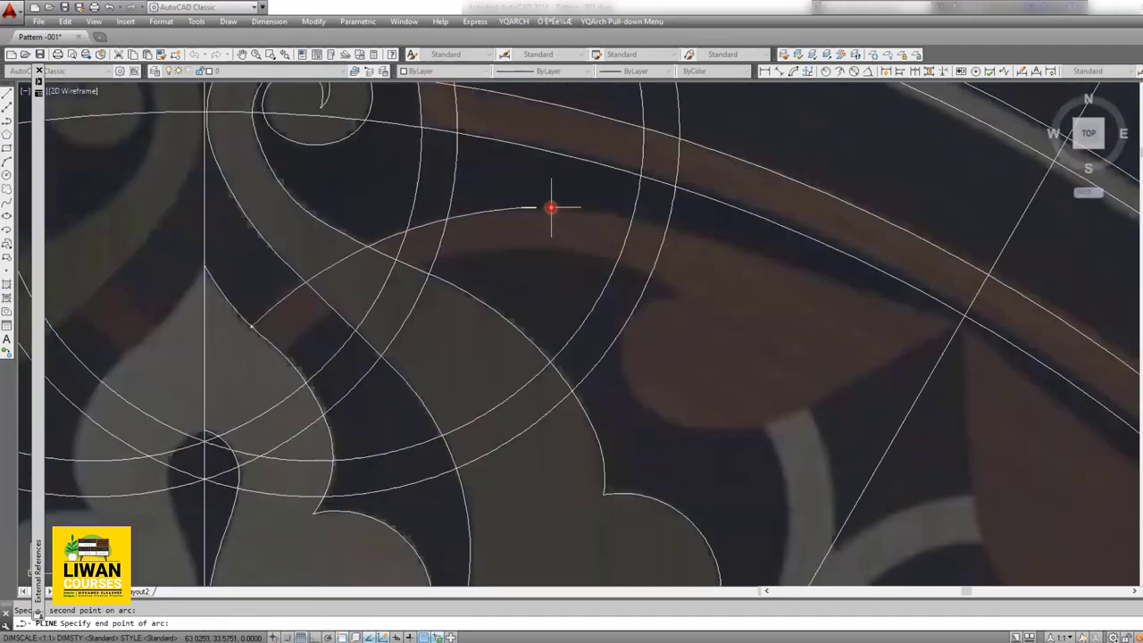
left_click(571, 214)
scroll(503, 214, "down", 1)
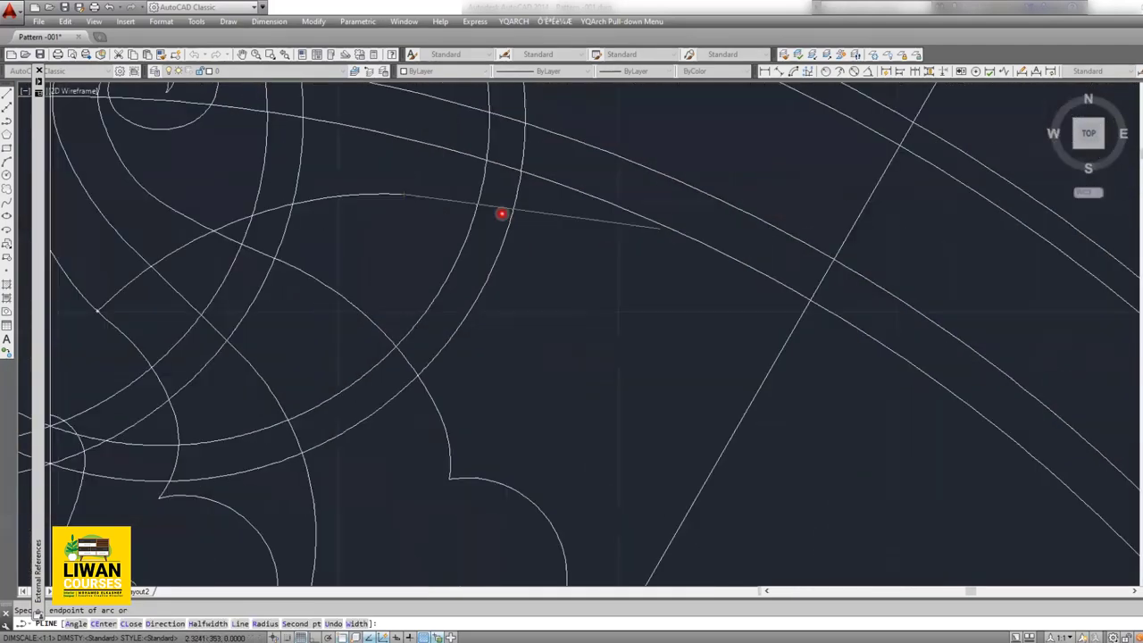
scroll(545, 223, "up", 1)
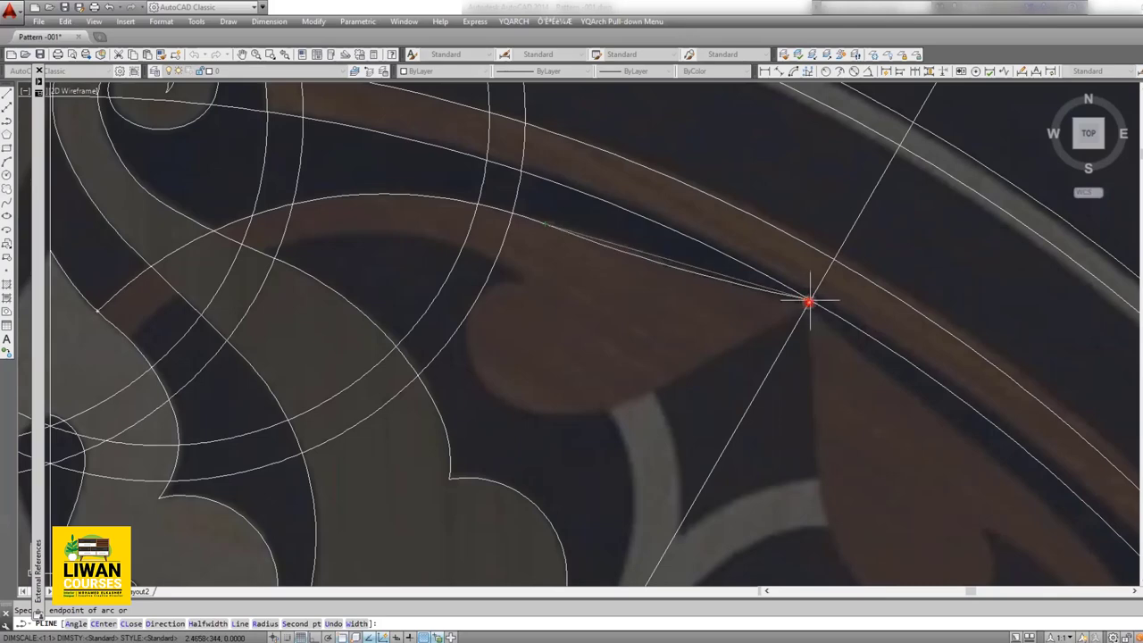
left_click(808, 301)
Step: Carry the arcs along the leaf's underside, around its rounded base and up to the curl
key("Return")
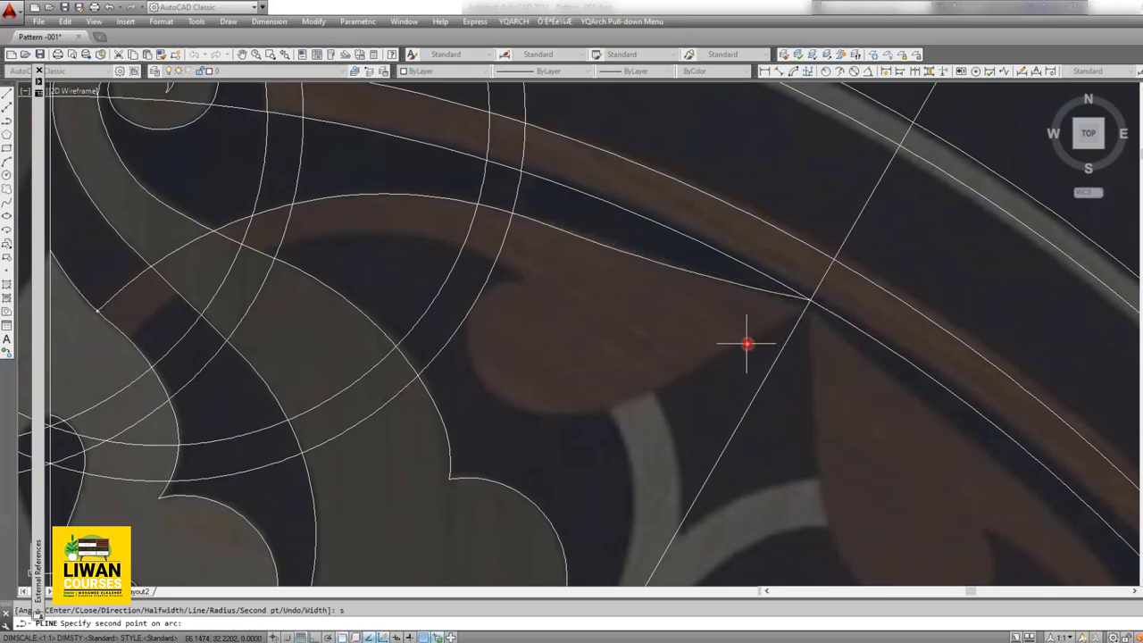
left_click(755, 332)
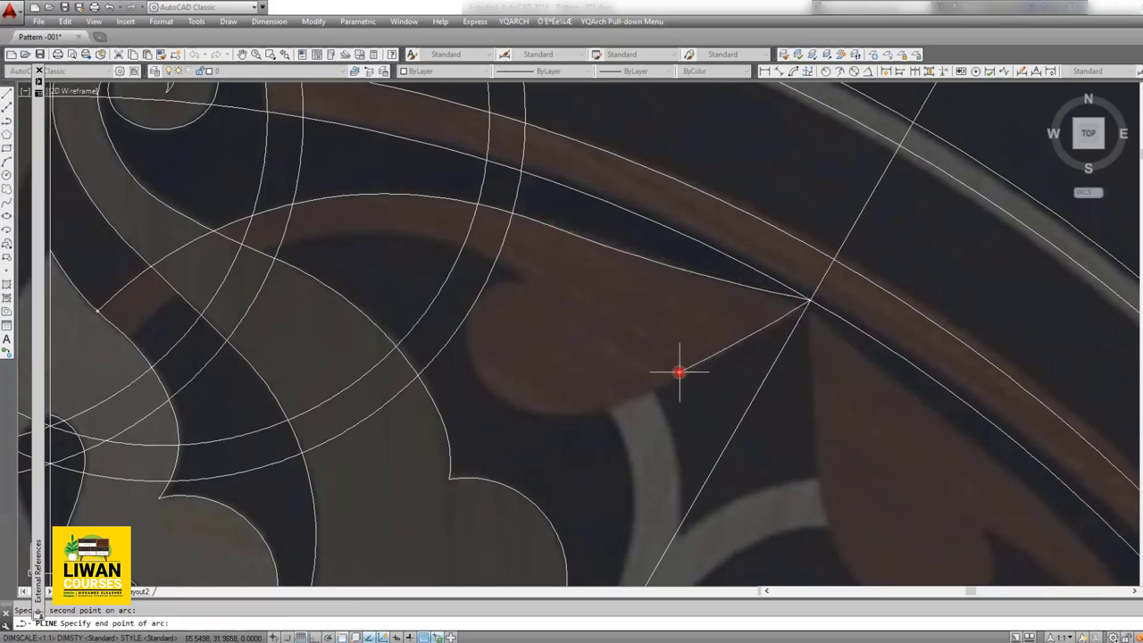
left_click(677, 375)
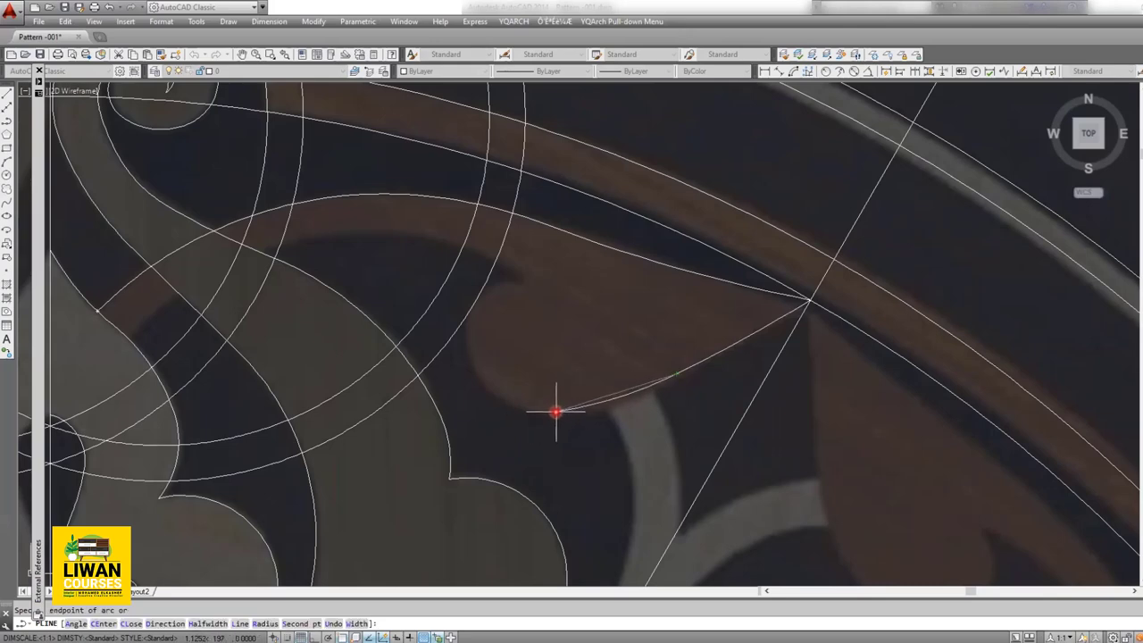
left_click(555, 411)
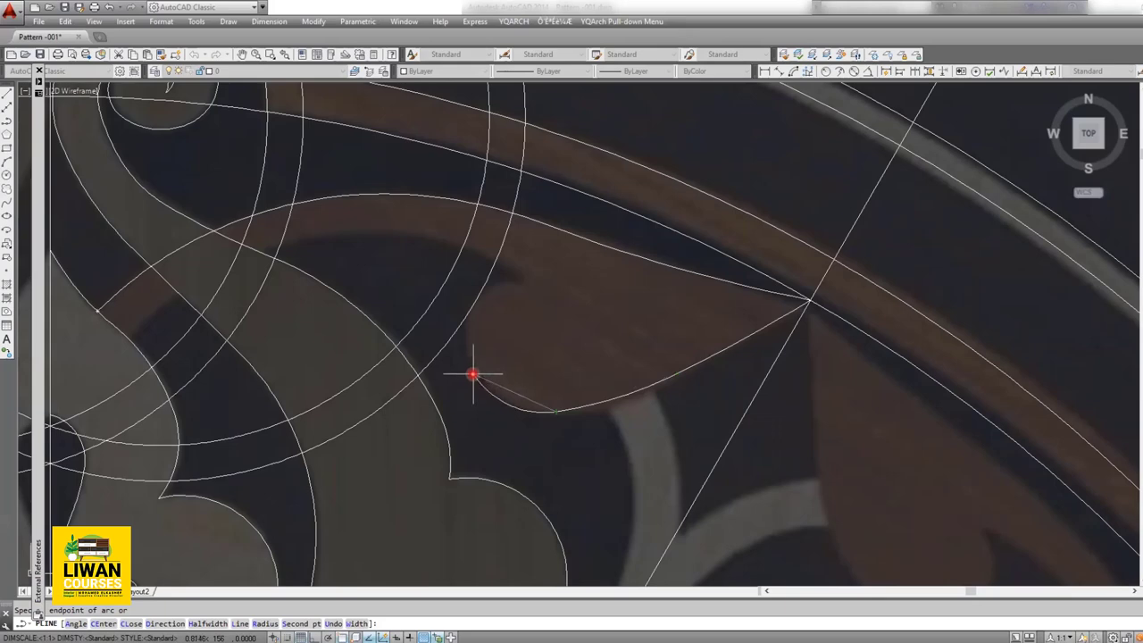
left_click(474, 371)
scroll(496, 297, "up", 3)
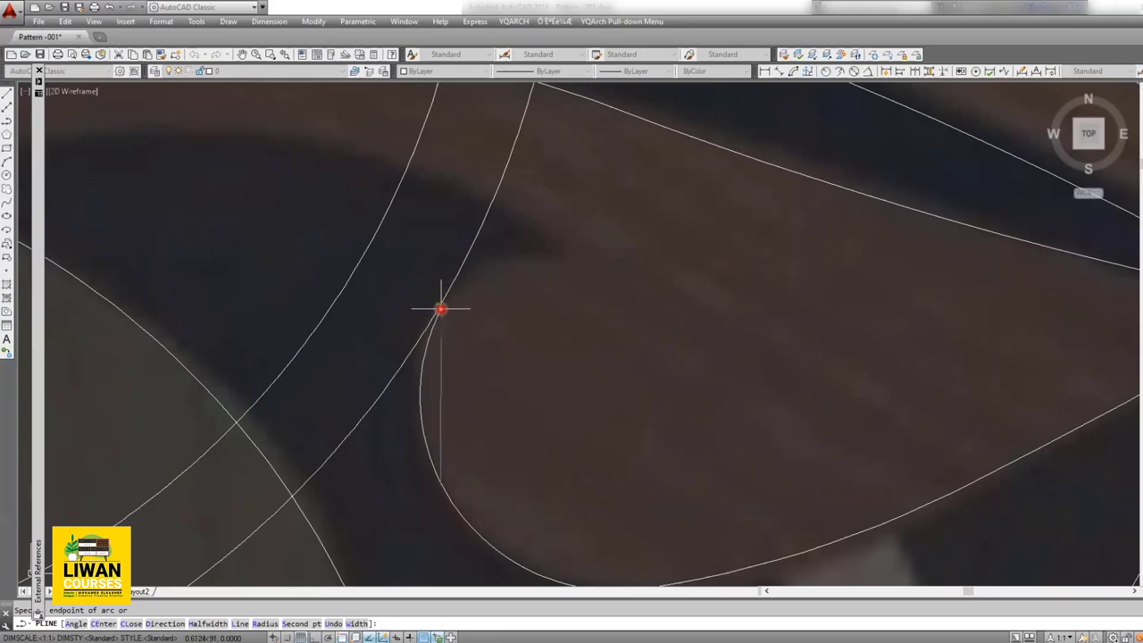
left_click(440, 305)
scroll(527, 265, "down", 2)
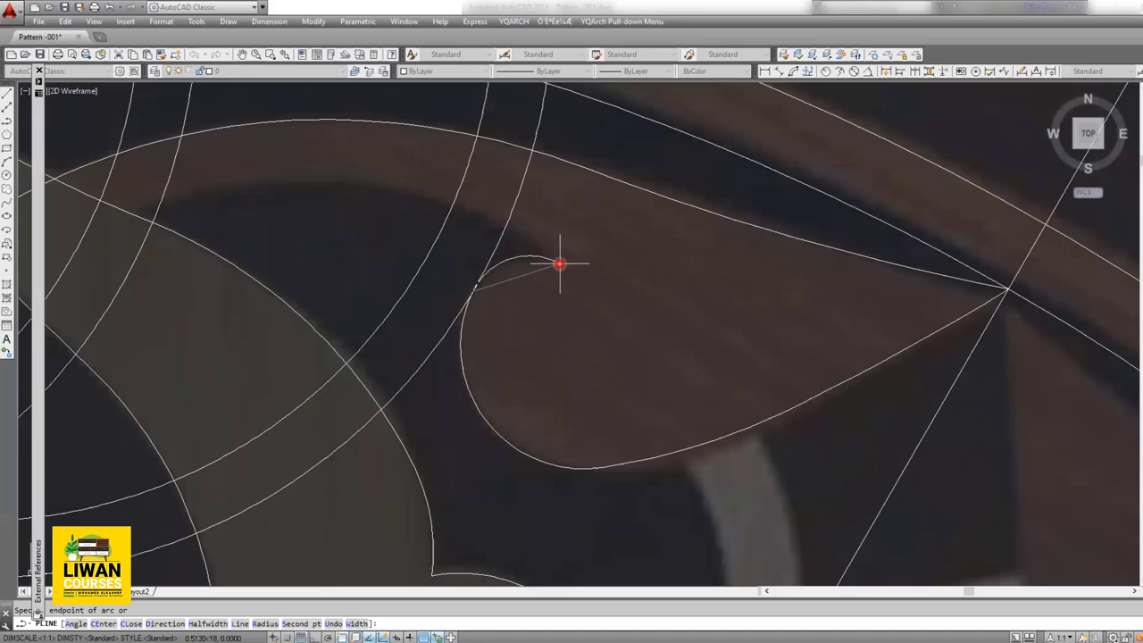
Step: Trace the leaf's curled tip with a three-point arc and finish the outline
type(" s")
key("Return")
left_click(555, 248)
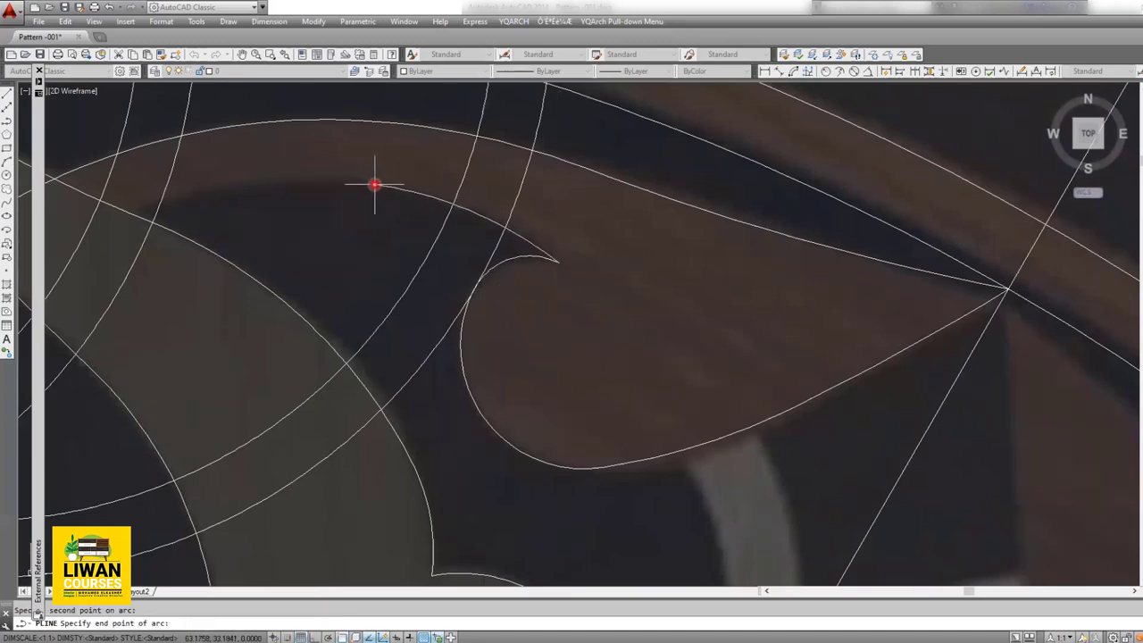
left_click(374, 185)
middle_click_drag(184, 205, 536, 254)
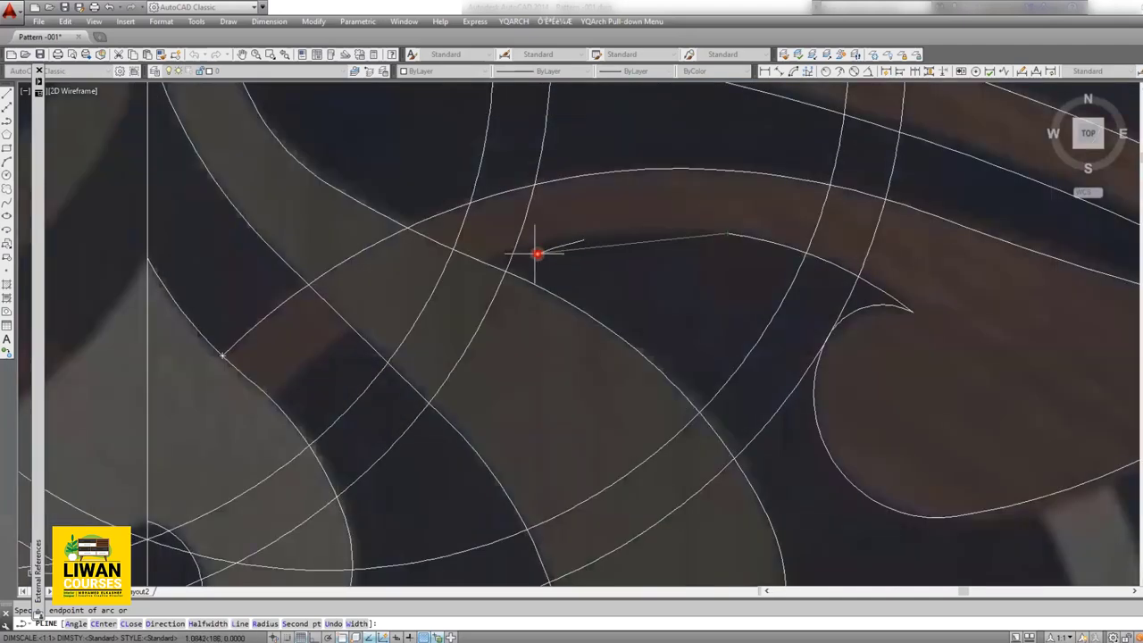
scroll(527, 252, "up", 2)
scroll(446, 277, "down", 2)
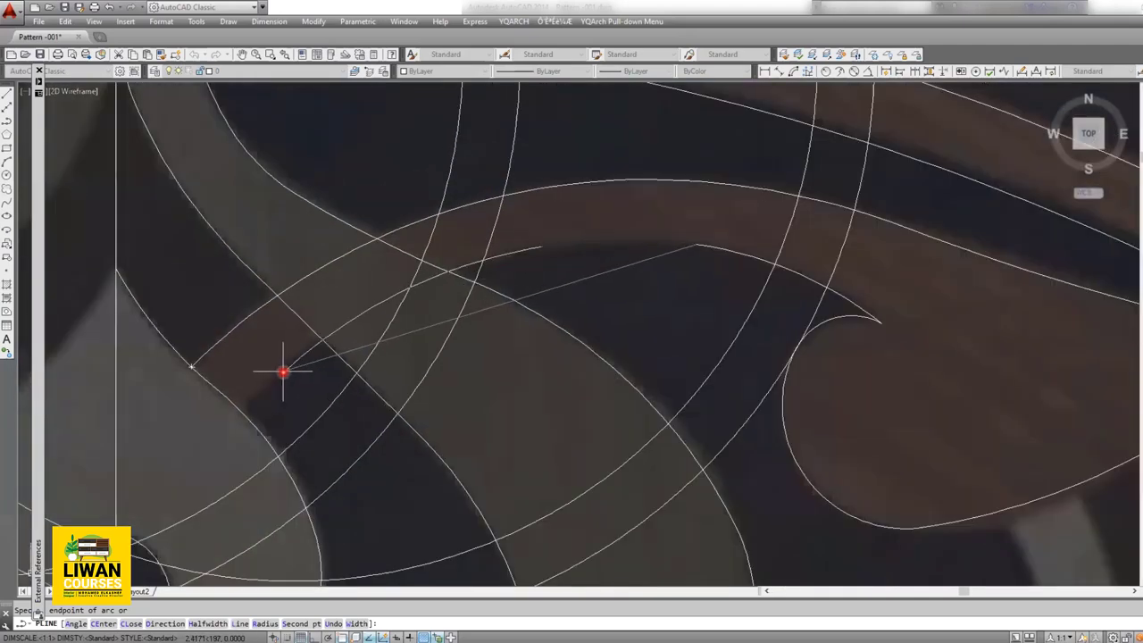
scroll(272, 371, "down", 2)
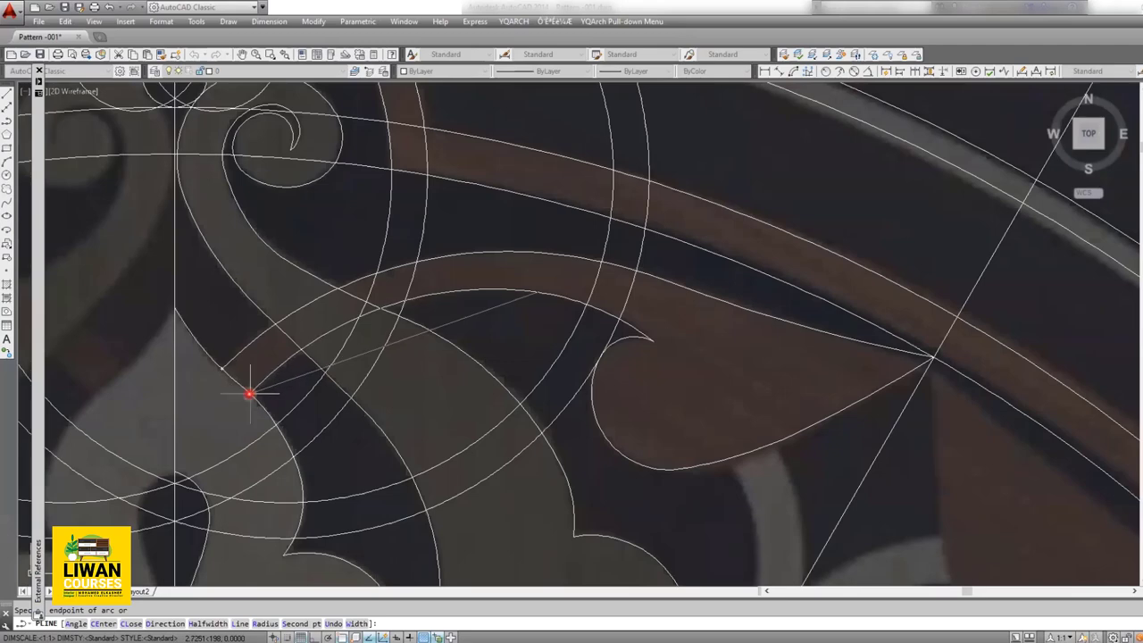
key("Return")
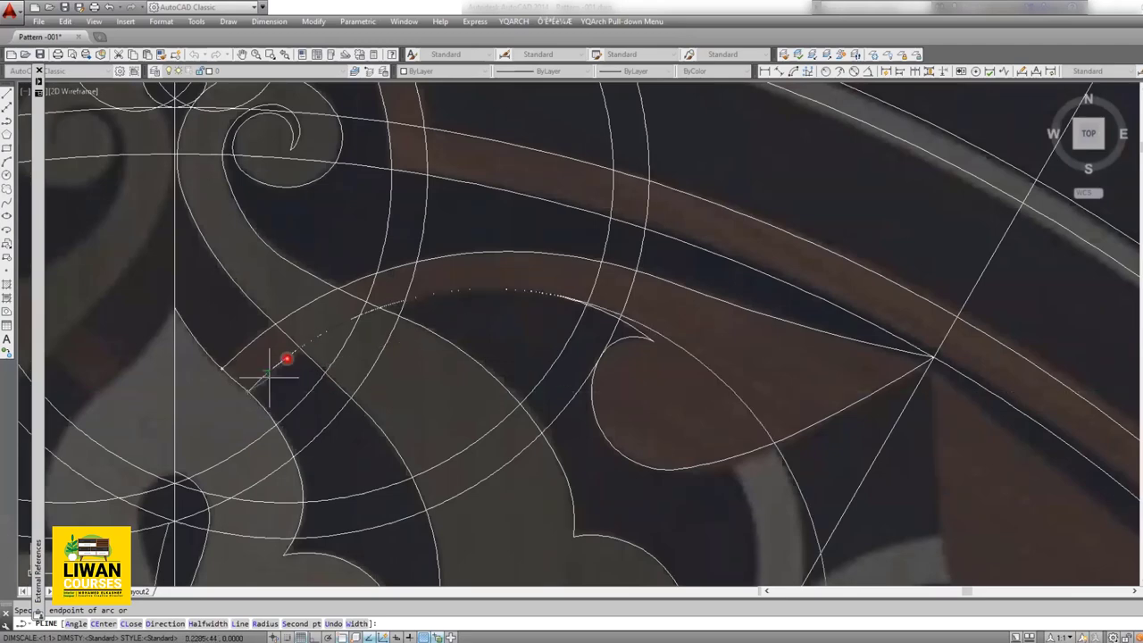
scroll(281, 357, "down", 3)
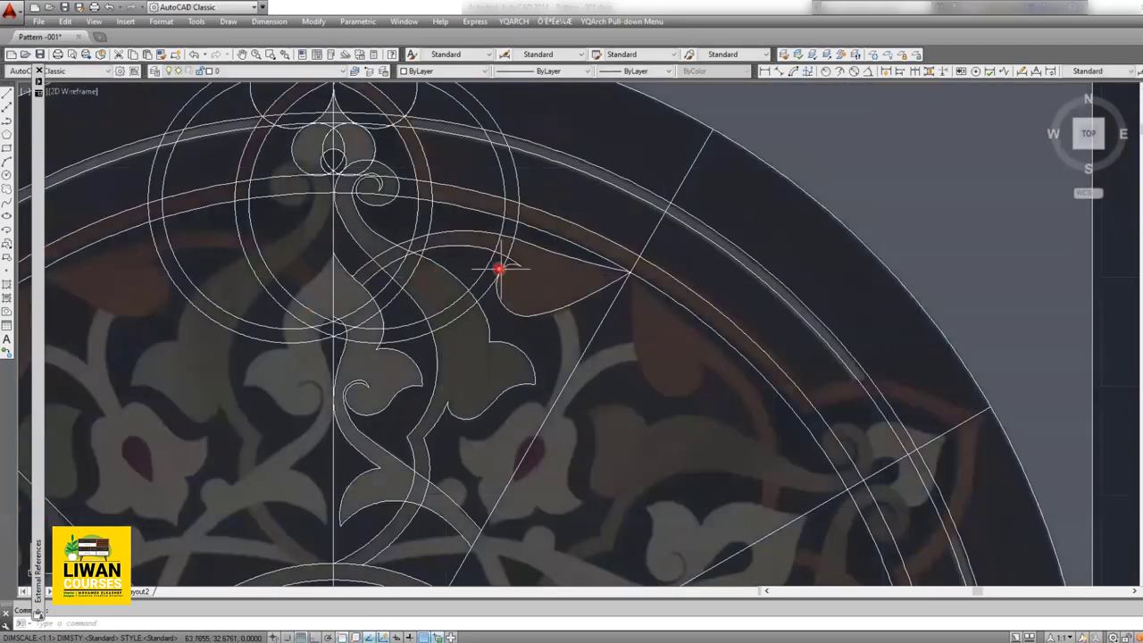
Step: Pan around the leaves beside the central stem and start a new polyline
scroll(407, 259, "up", 4)
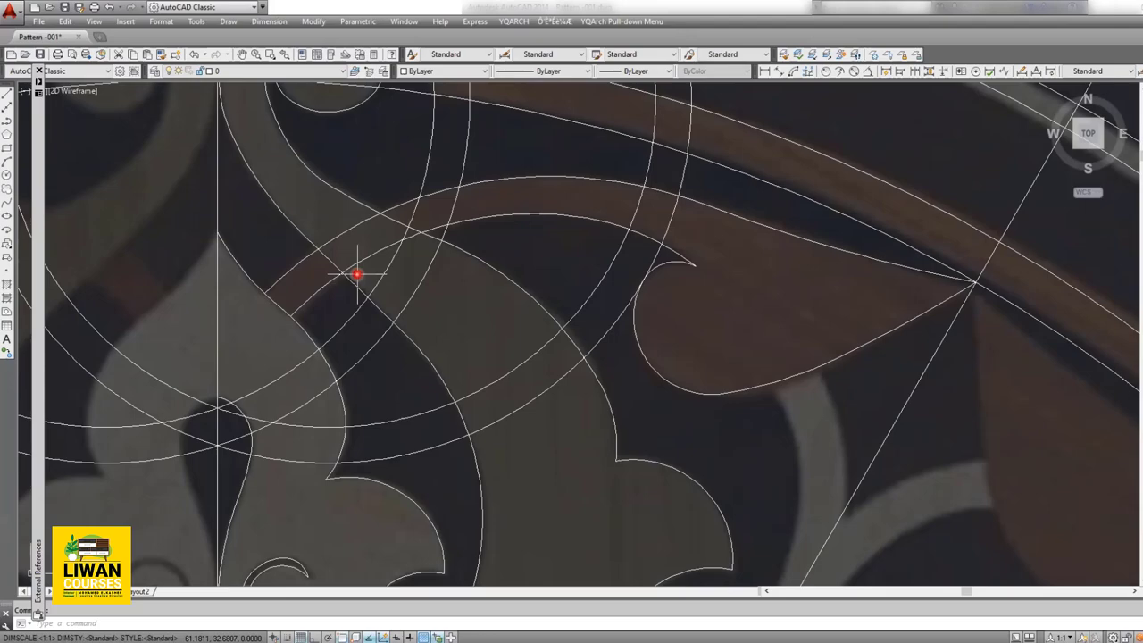
scroll(497, 281, "down", 4)
scroll(527, 311, "down", 4)
scroll(587, 224, "up", 2)
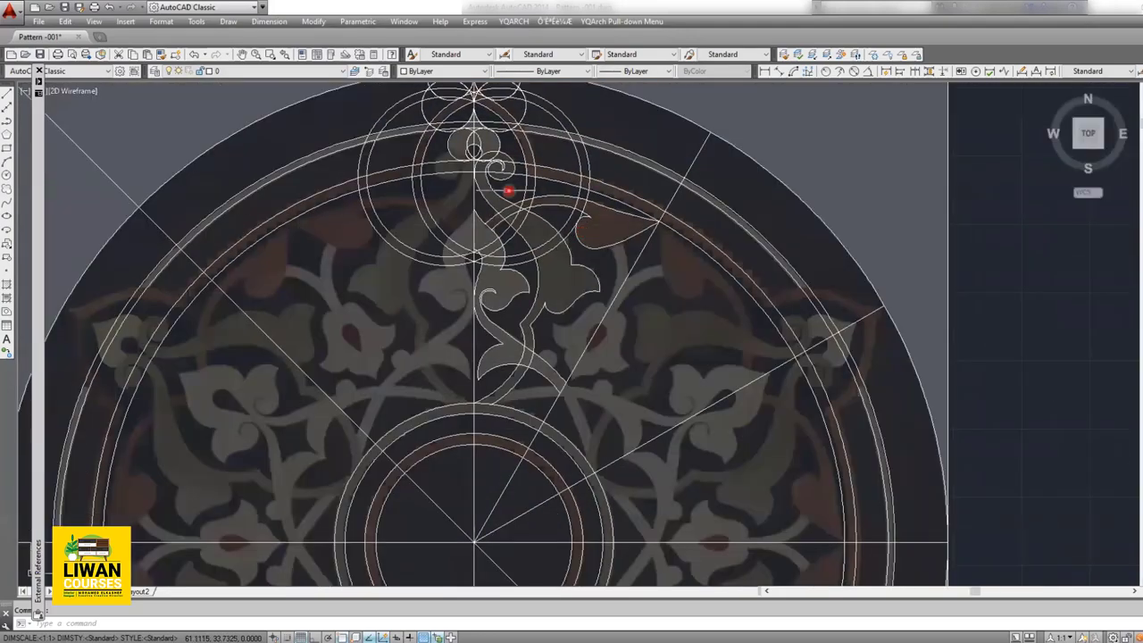
scroll(510, 332, "down", 2)
scroll(504, 257, "up", 2)
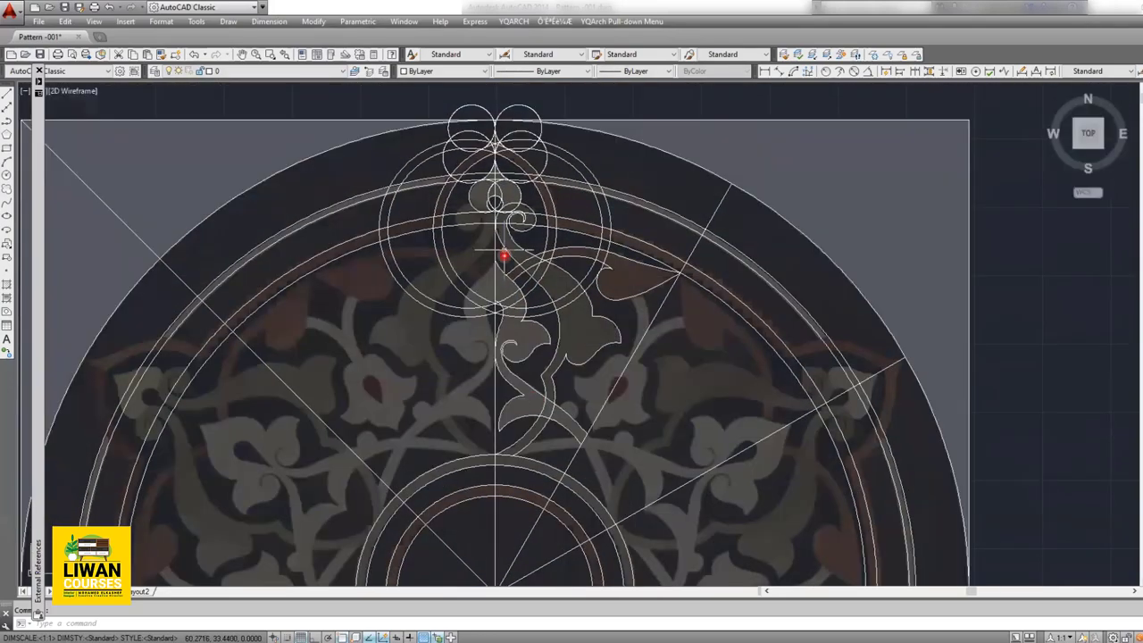
middle_click_drag(577, 259, 577, 236)
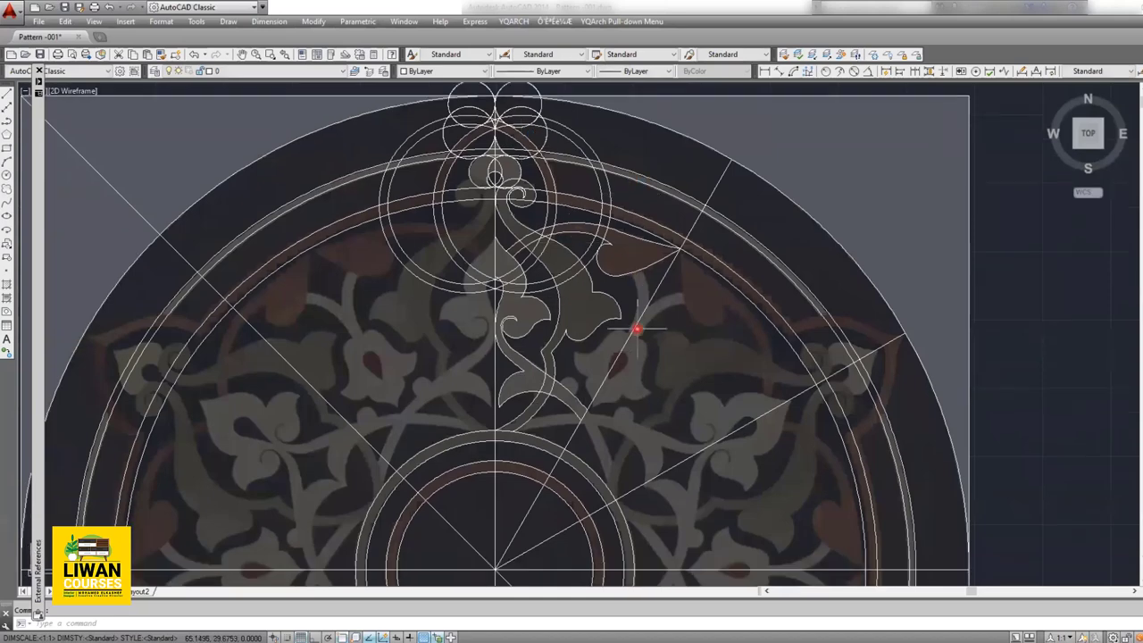
middle_click_drag(543, 382, 500, 320)
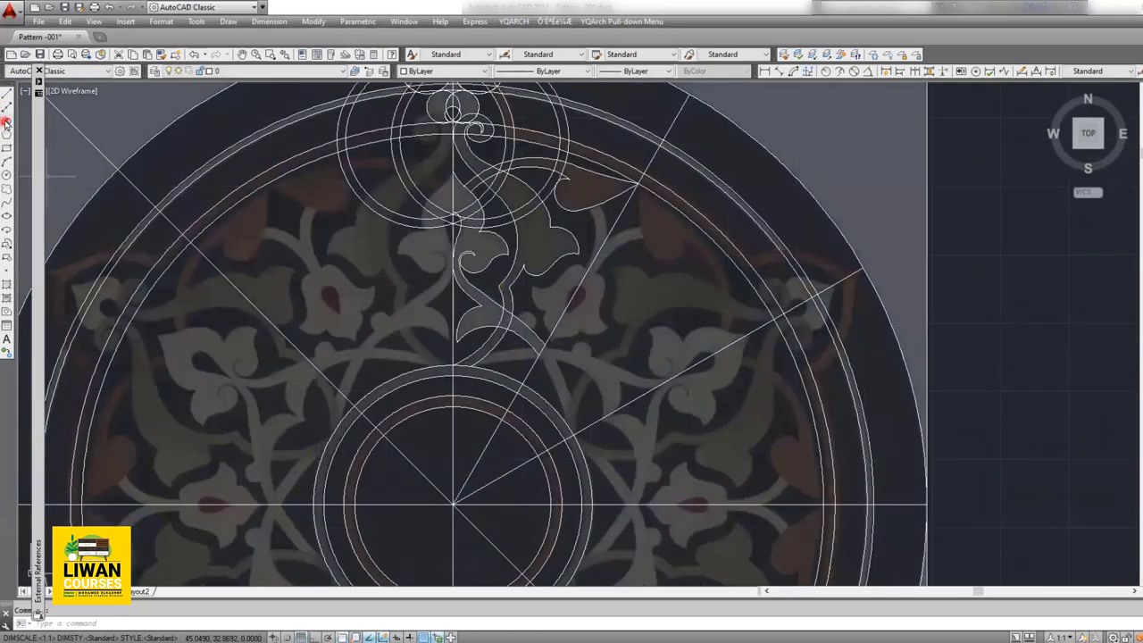
left_click(6, 121)
scroll(498, 212, "up", 4)
middle_click_drag(443, 175, 553, 235)
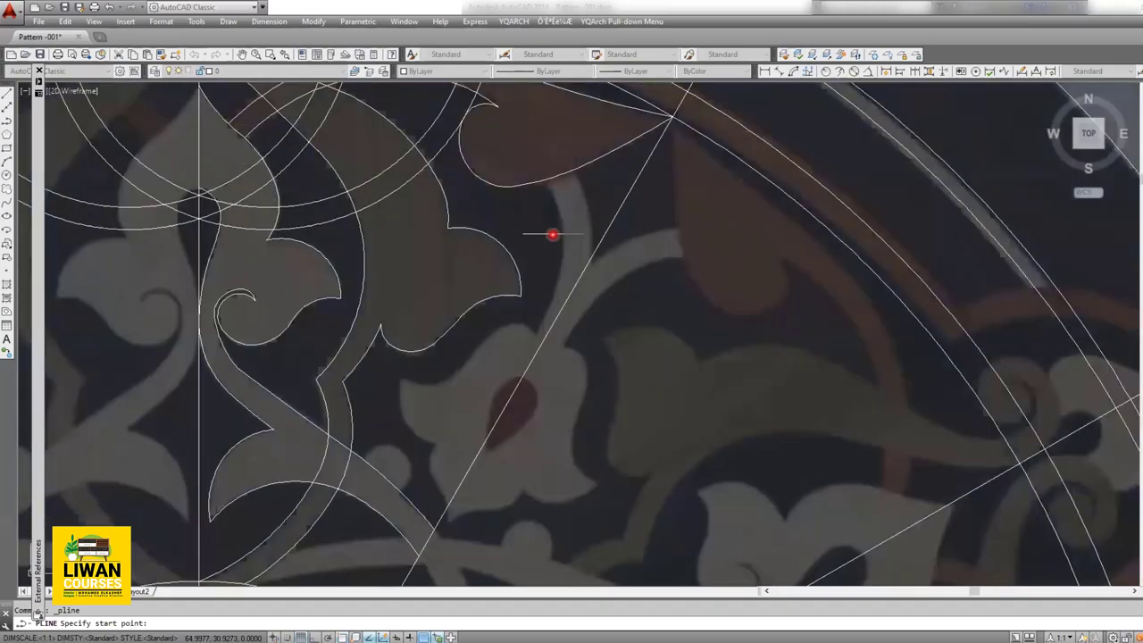
scroll(507, 257, "down", 4)
middle_click_drag(469, 351, 648, 217)
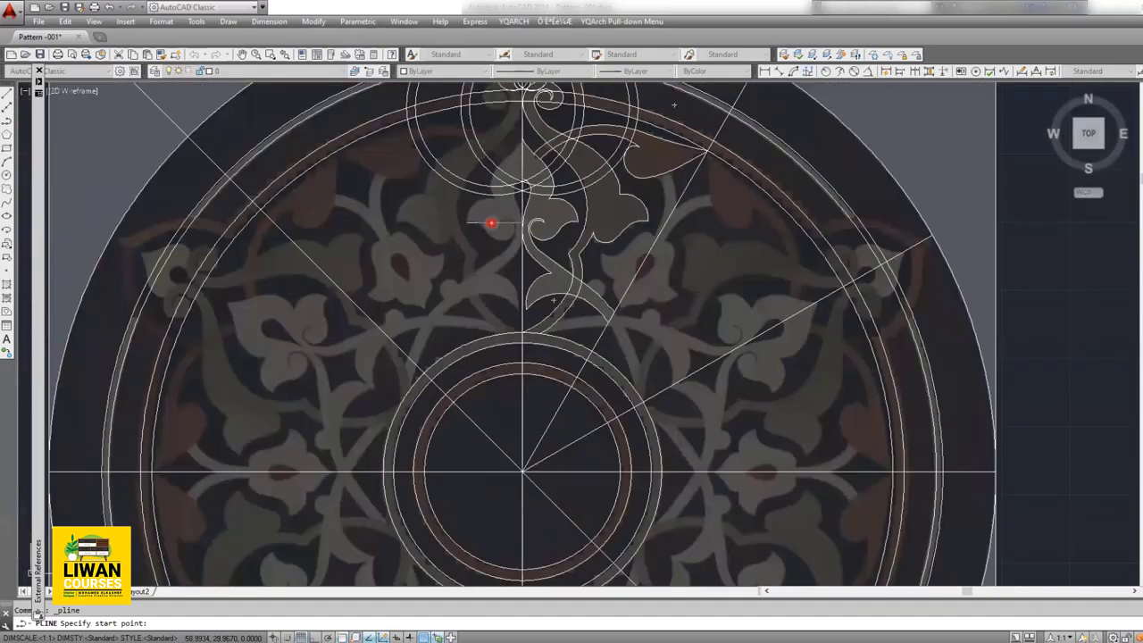
Step: Draw a small circle centred on the round bud where the stems cross
scroll(595, 273, "up", 5)
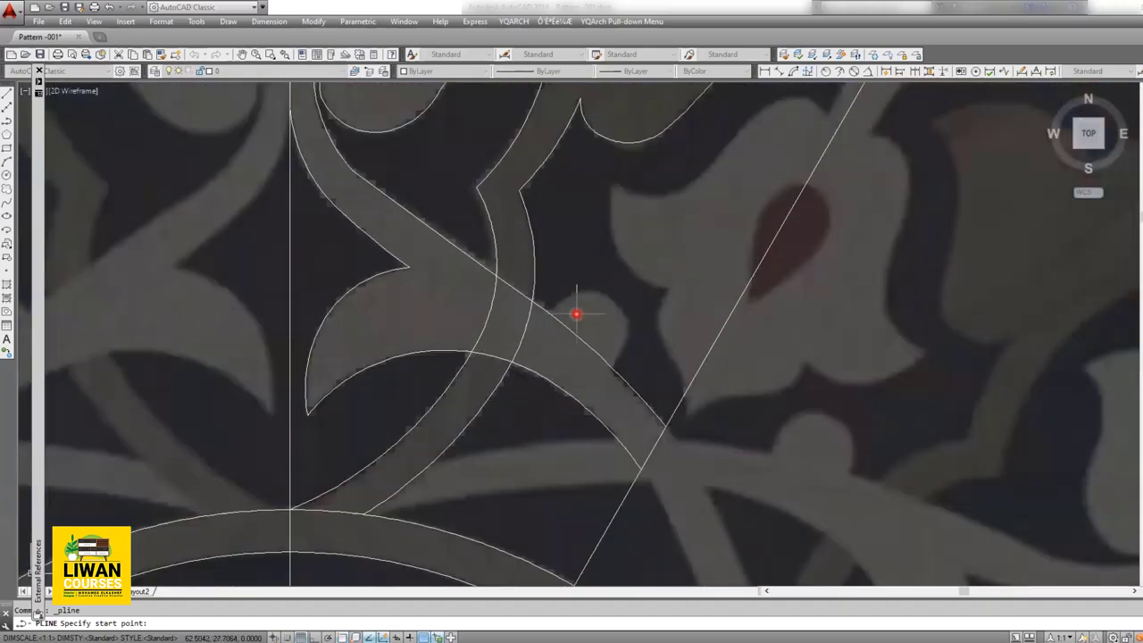
left_click(6, 176)
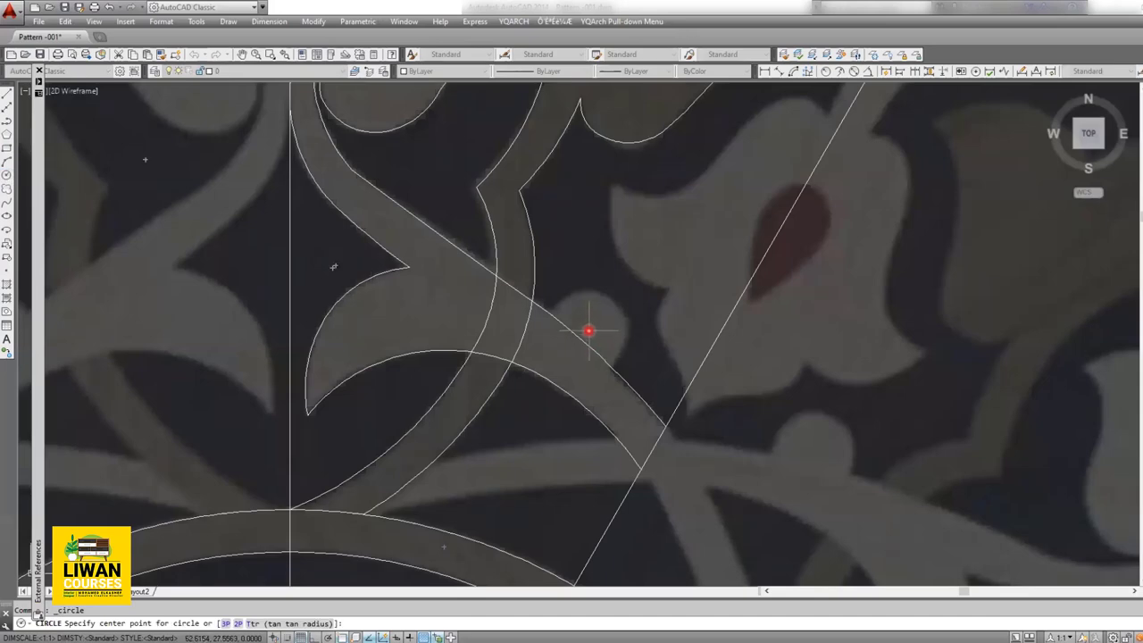
left_click(588, 331)
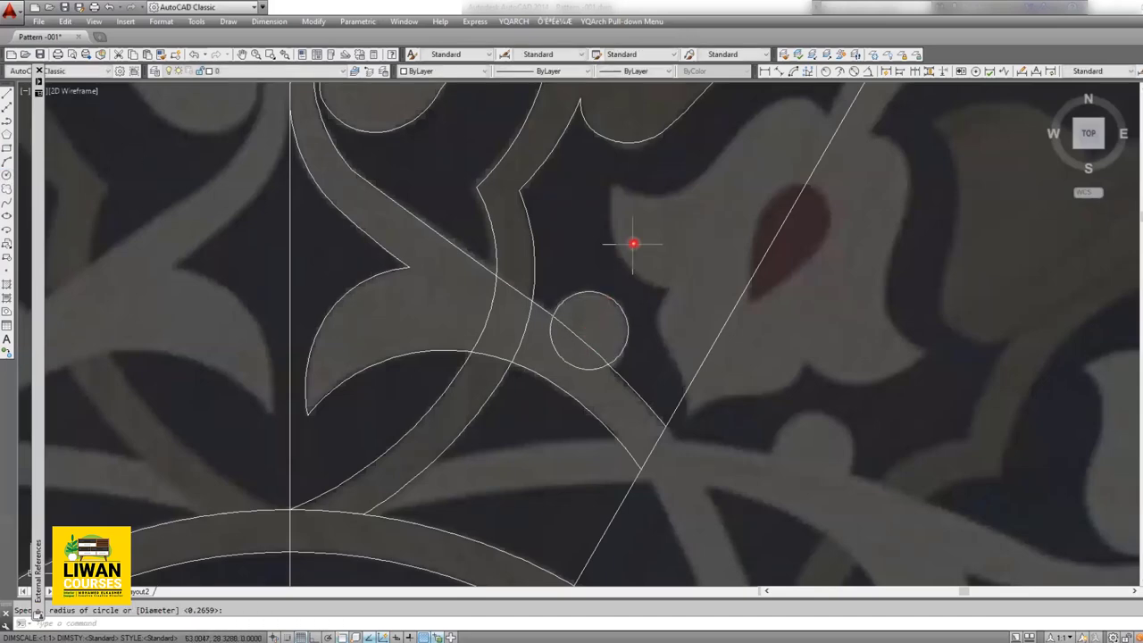
scroll(633, 243, "down", 5)
scroll(380, 308, "up", 3)
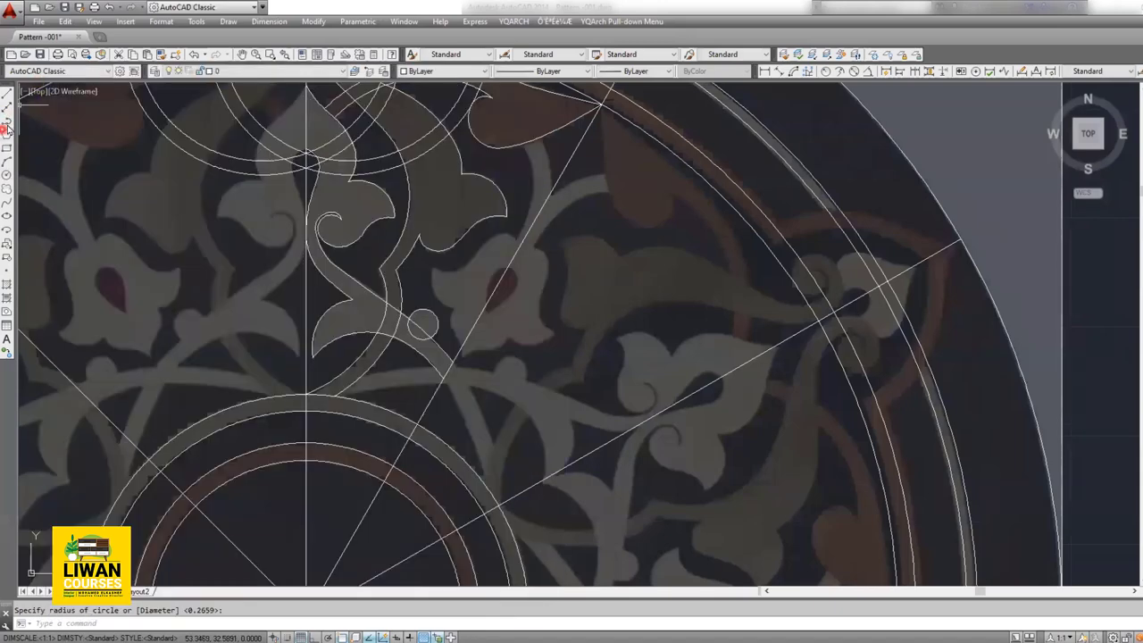
Step: Start an arc polyline on the leaf's upper curve and trace arcs down the stem edge
left_click(6, 122)
scroll(467, 301, "up", 2)
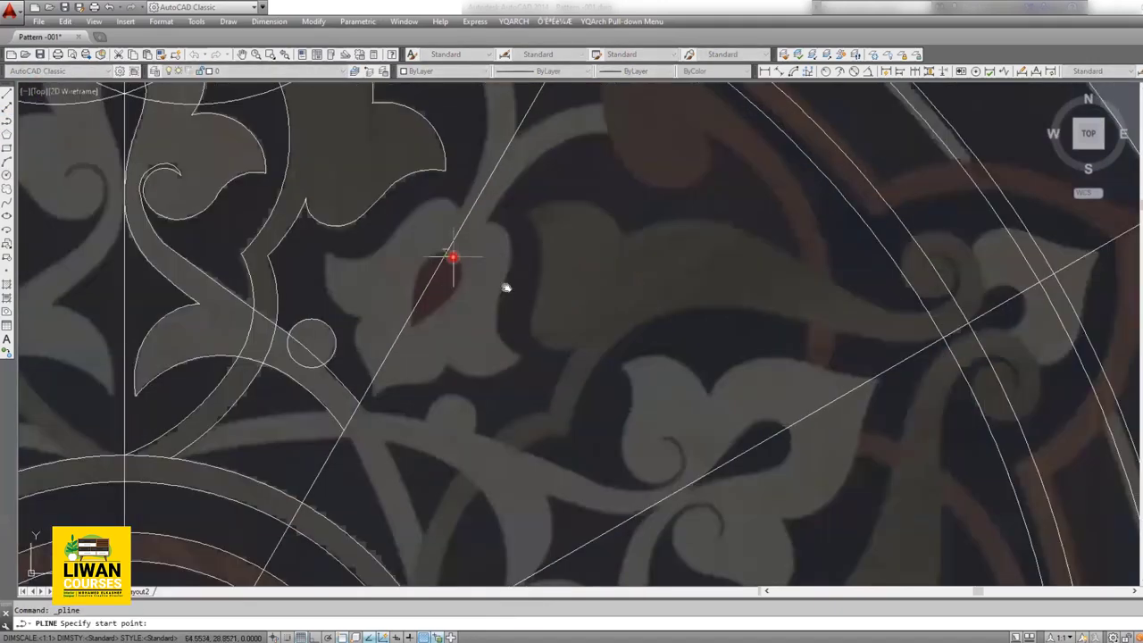
scroll(454, 255, "up", 2)
scroll(549, 268, "down", 4)
scroll(563, 236, "up", 4)
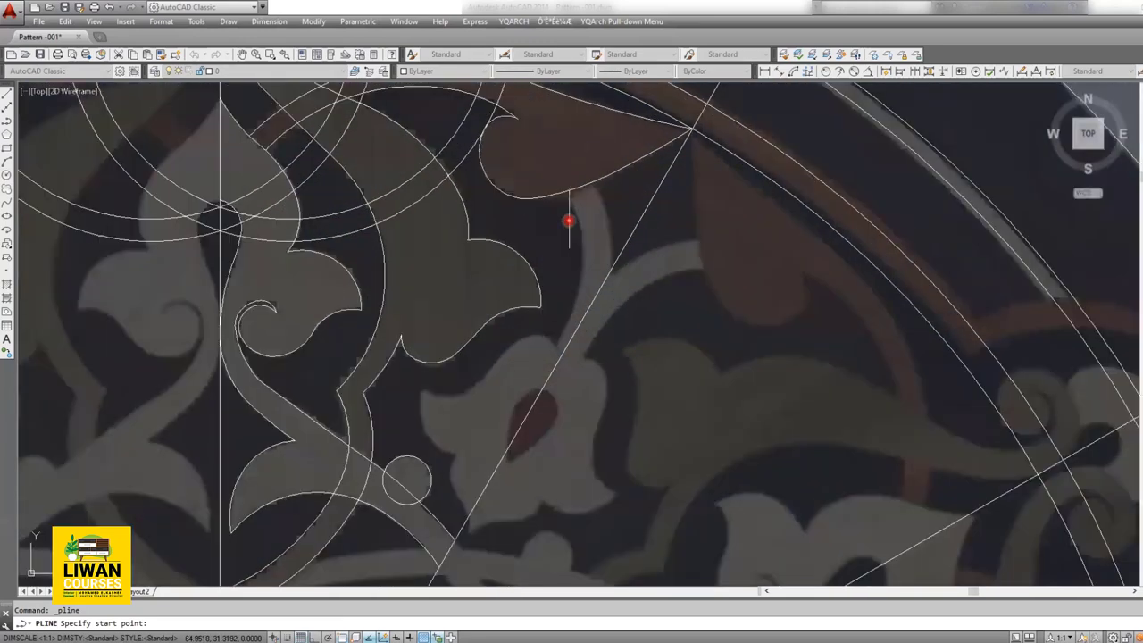
scroll(561, 191, "up", 3)
left_click(562, 194)
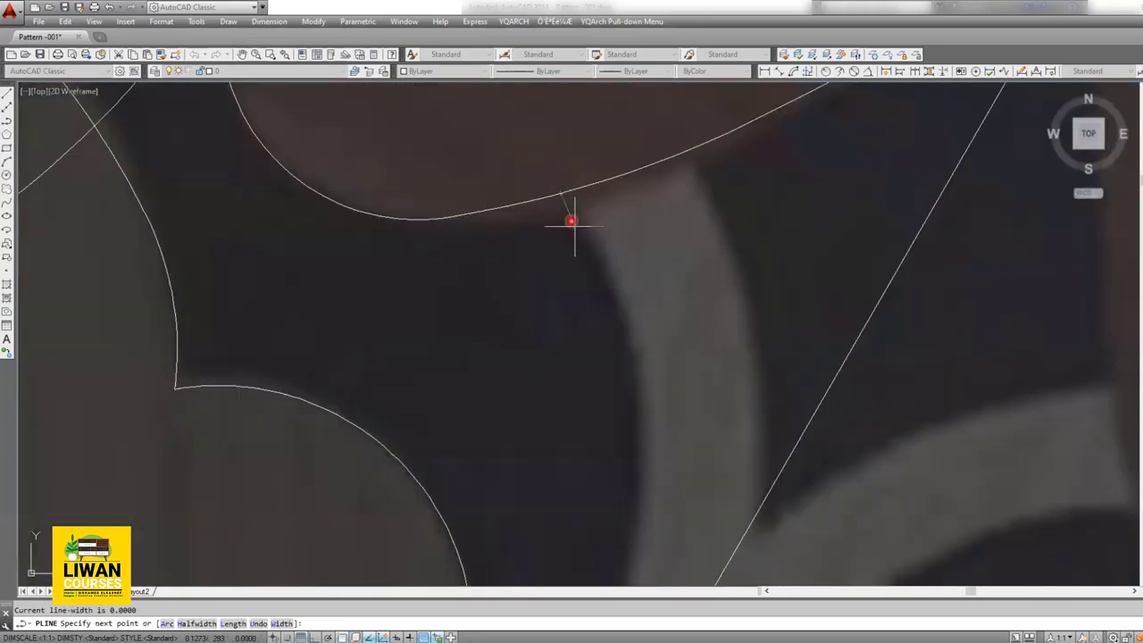
type("a")
key("Return")
type("s Second p")
key("Return")
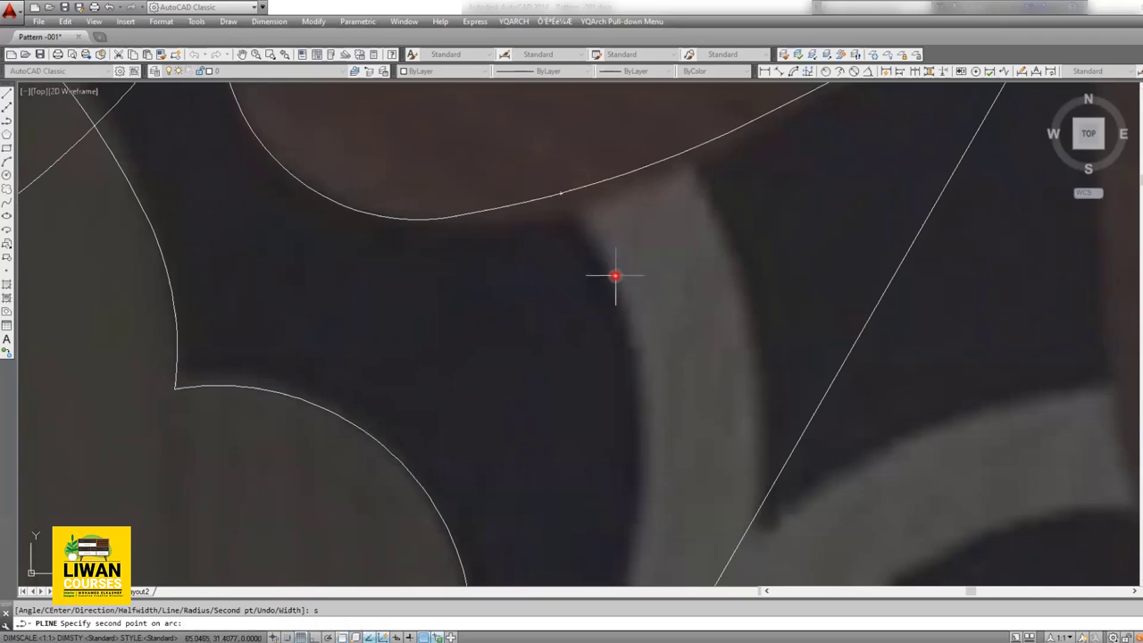
scroll(625, 400, "down", 3)
scroll(630, 408, "up", 1)
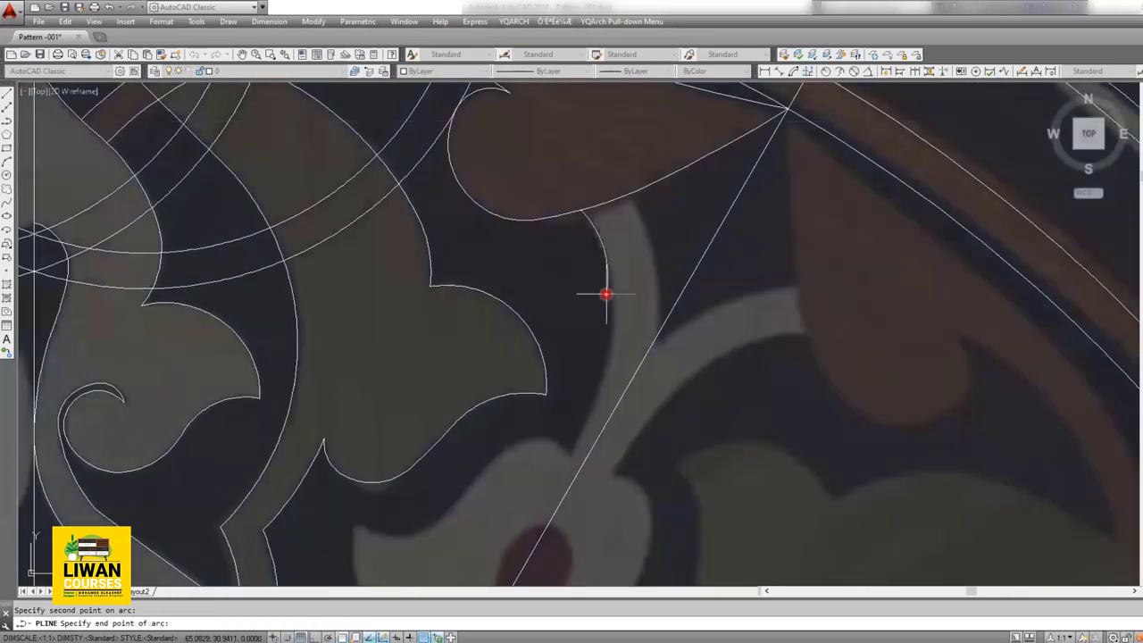
left_click(611, 299)
left_click(612, 313)
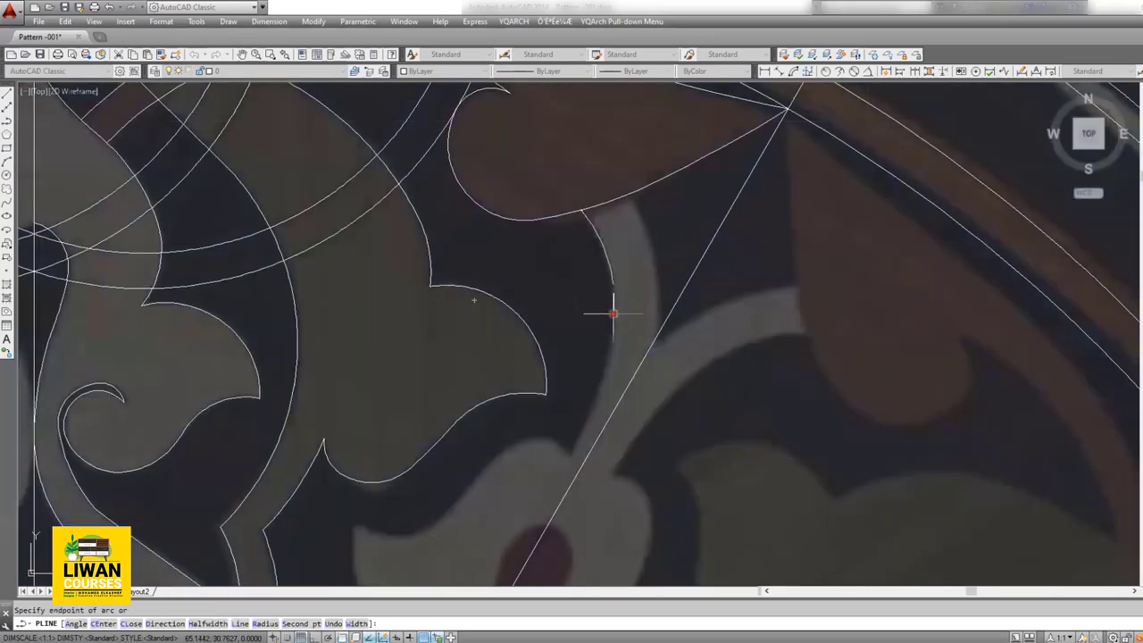
left_click(568, 460)
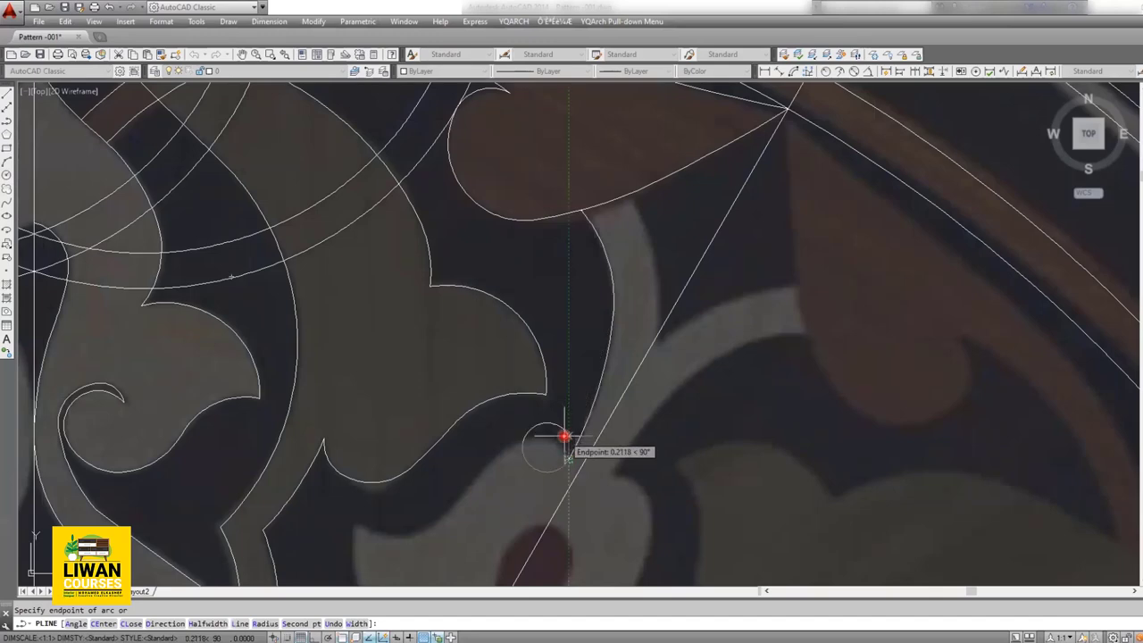
type("s")
Step: Add arcs over the top of the leaf lobe and along its inner curve
key("Return")
scroll(556, 441, "up", 2)
scroll(556, 441, "up", 2)
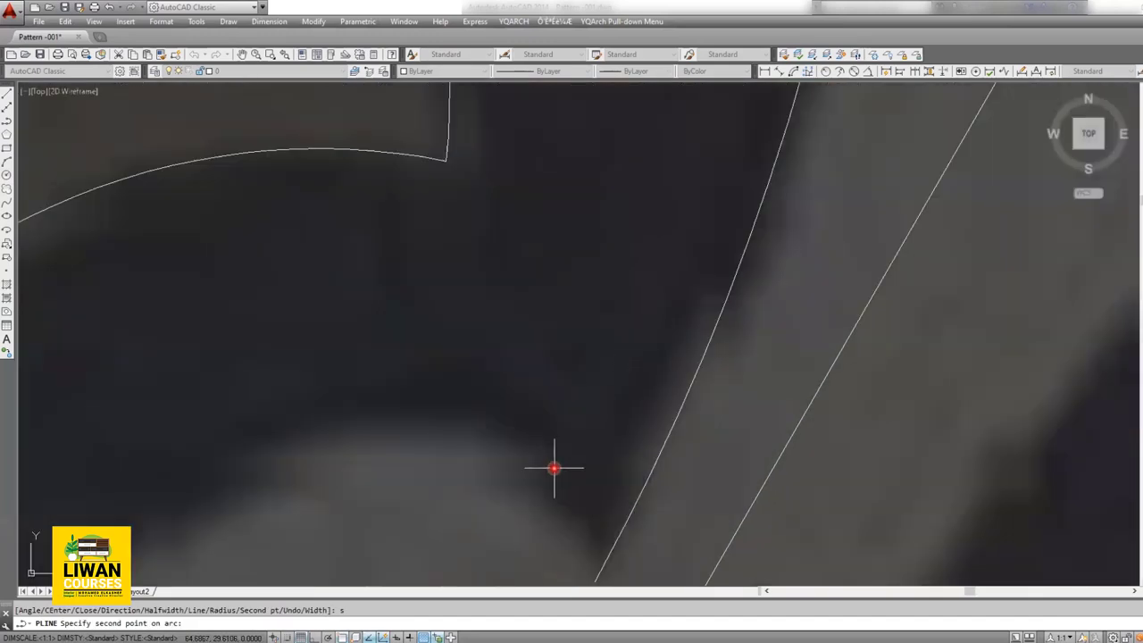
scroll(553, 465, "up", 2)
scroll(684, 195, "down", 3)
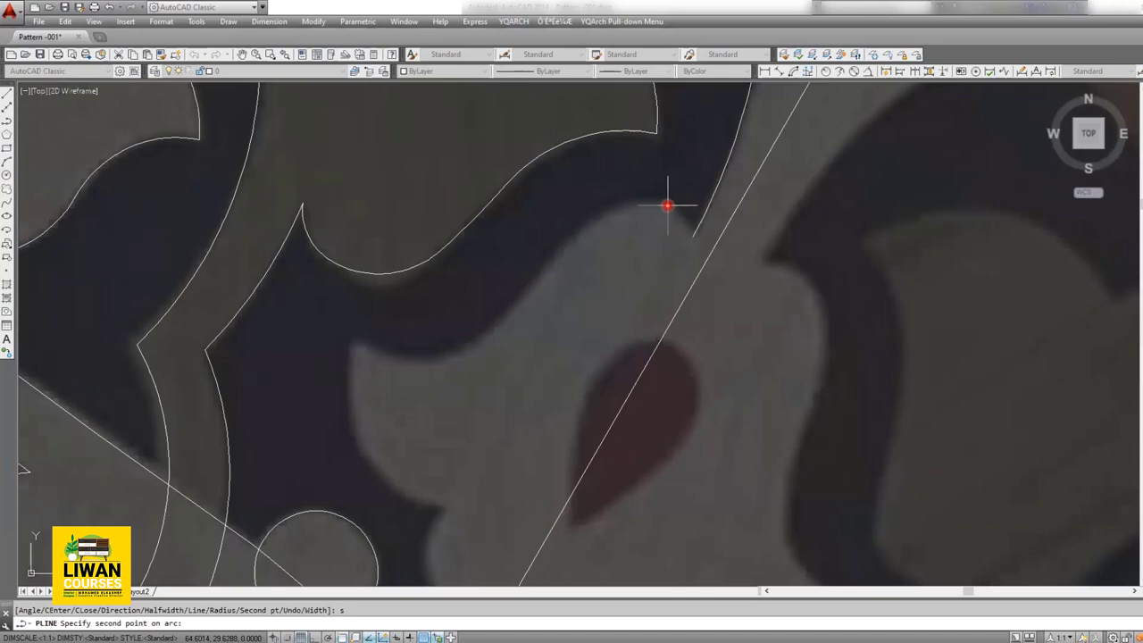
left_click(668, 206)
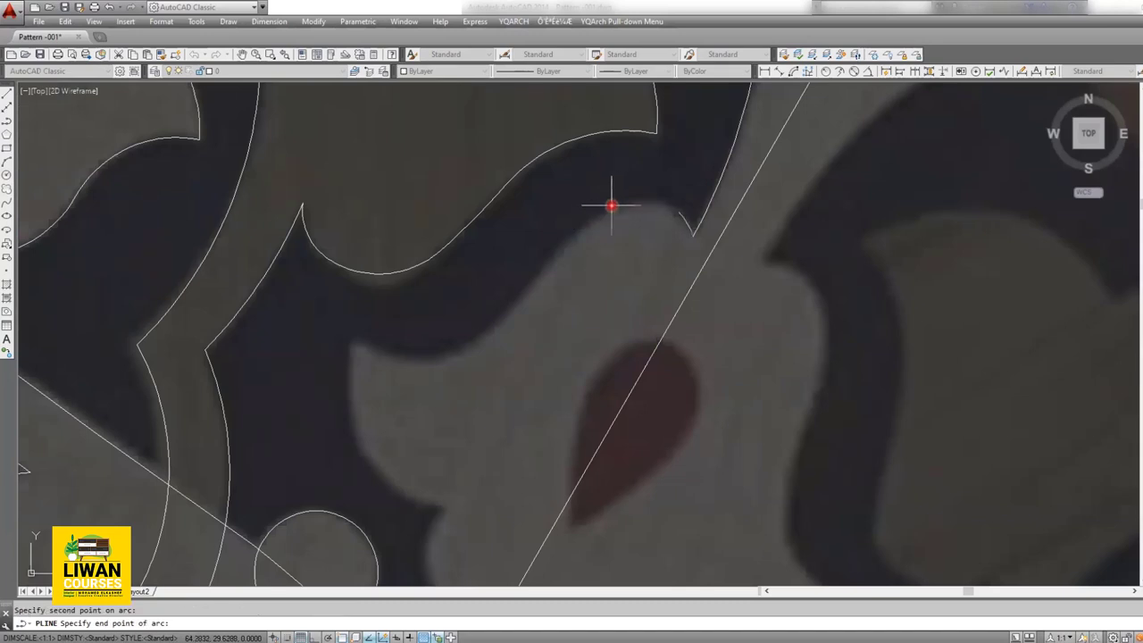
left_click(612, 203)
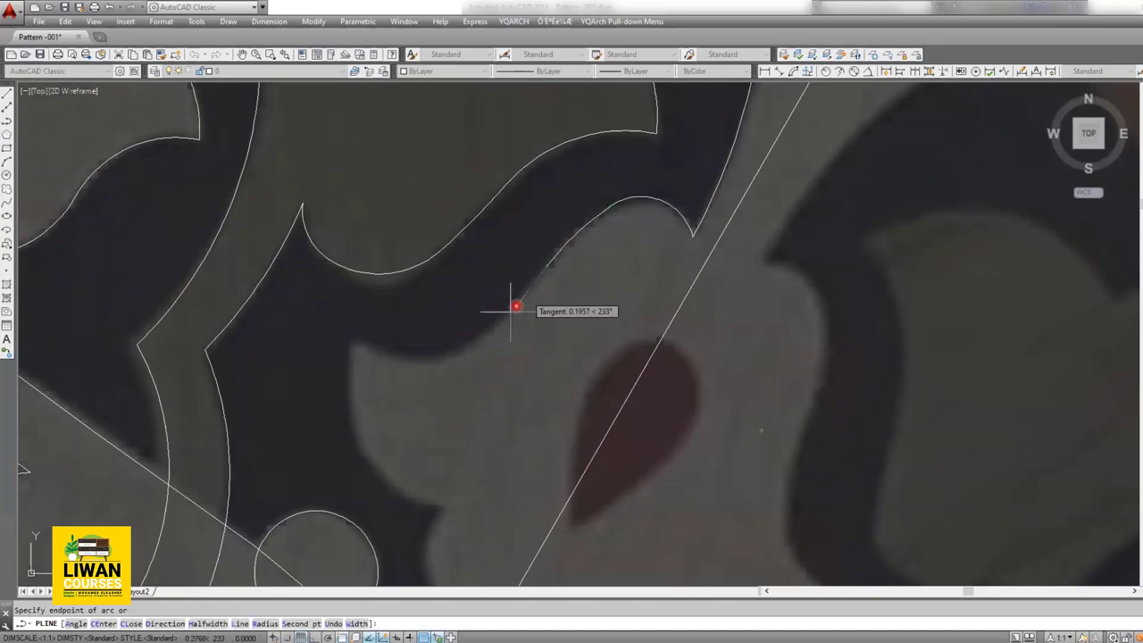
left_click(443, 357)
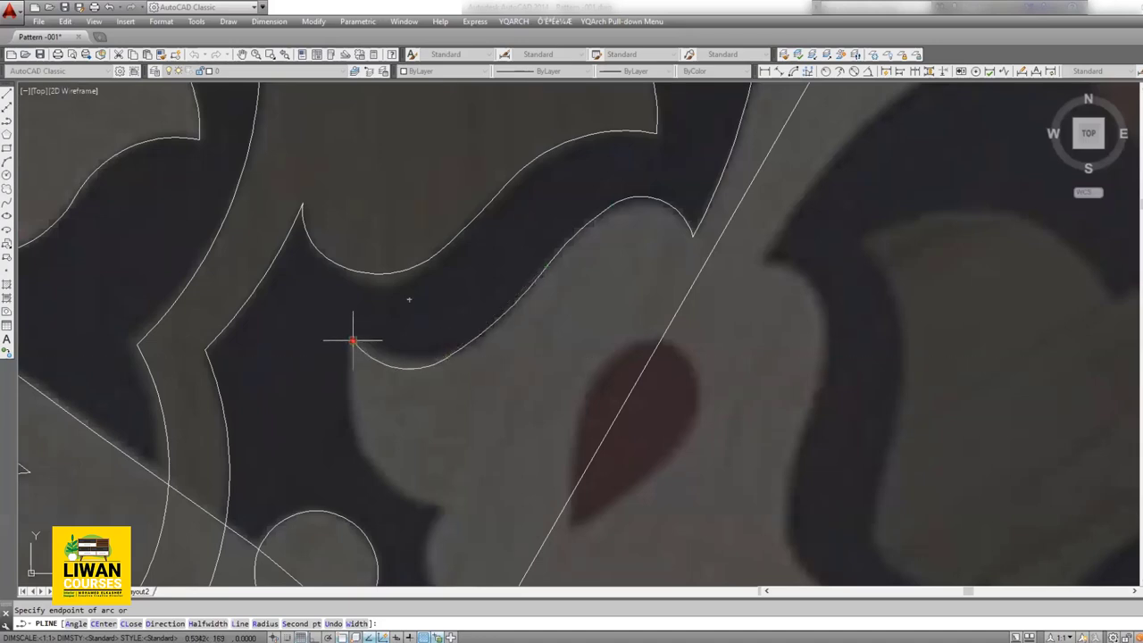
left_click(353, 340)
Step: Finish the outline with arcs along the lower edge to where the leaf meets the stem
type("s")
key("Return")
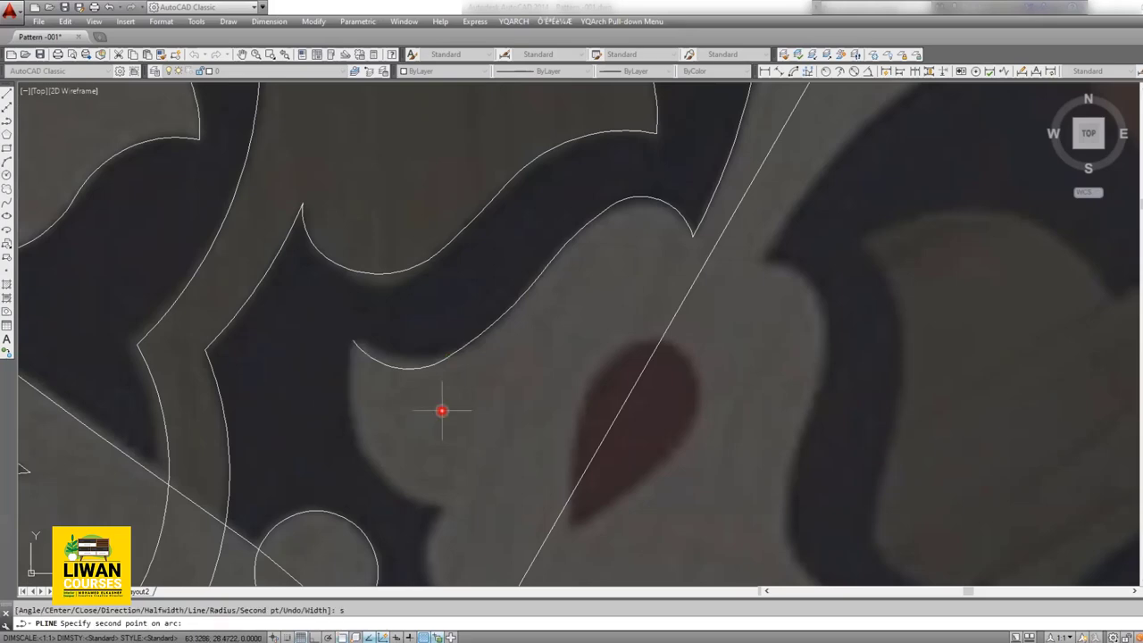
left_click(353, 430)
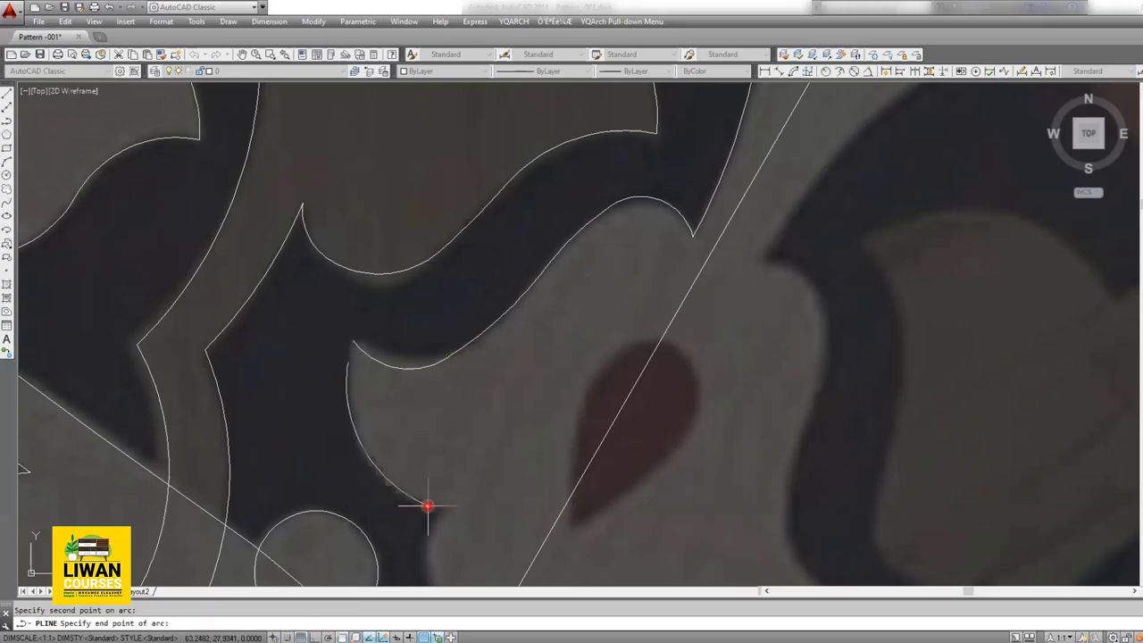
left_click(444, 506)
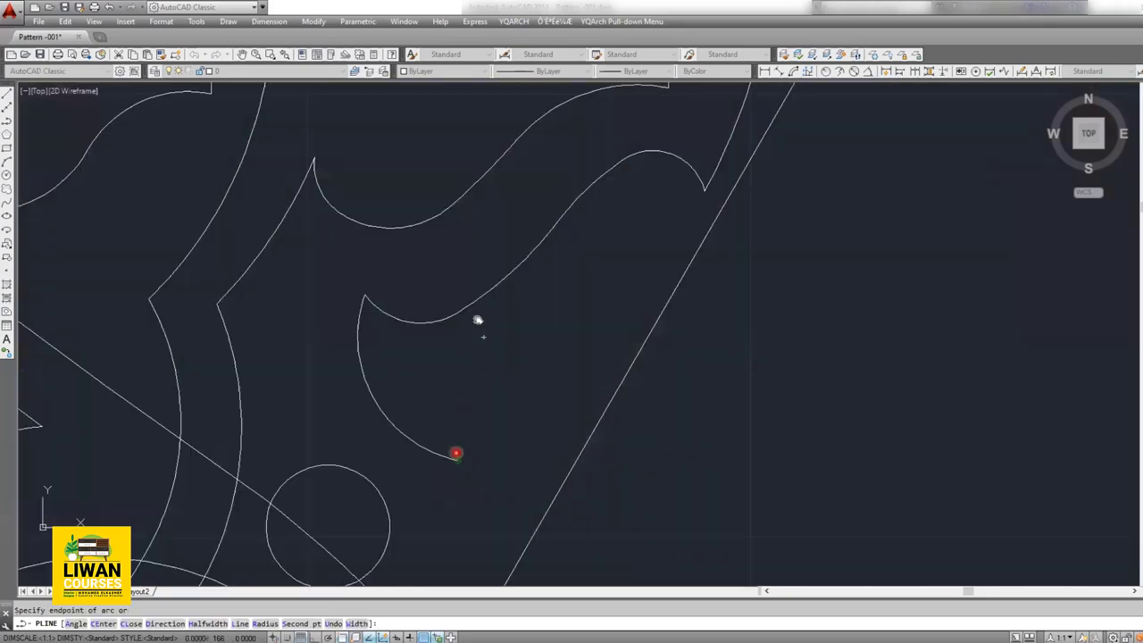
middle_click_drag(438, 510, 470, 277)
key("Return")
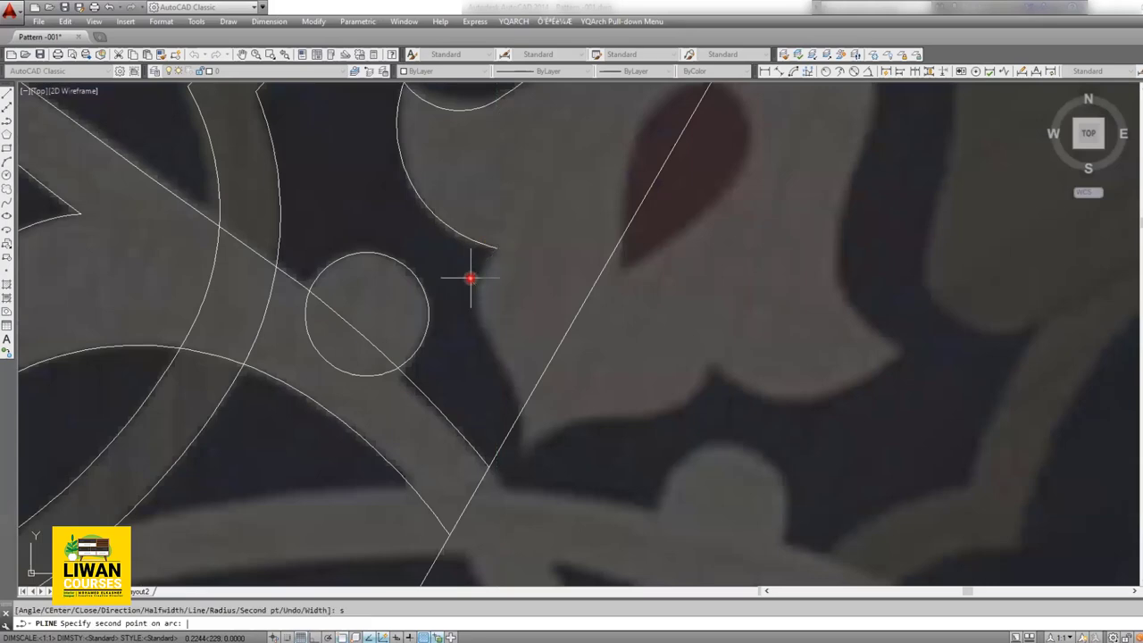
left_click(482, 325)
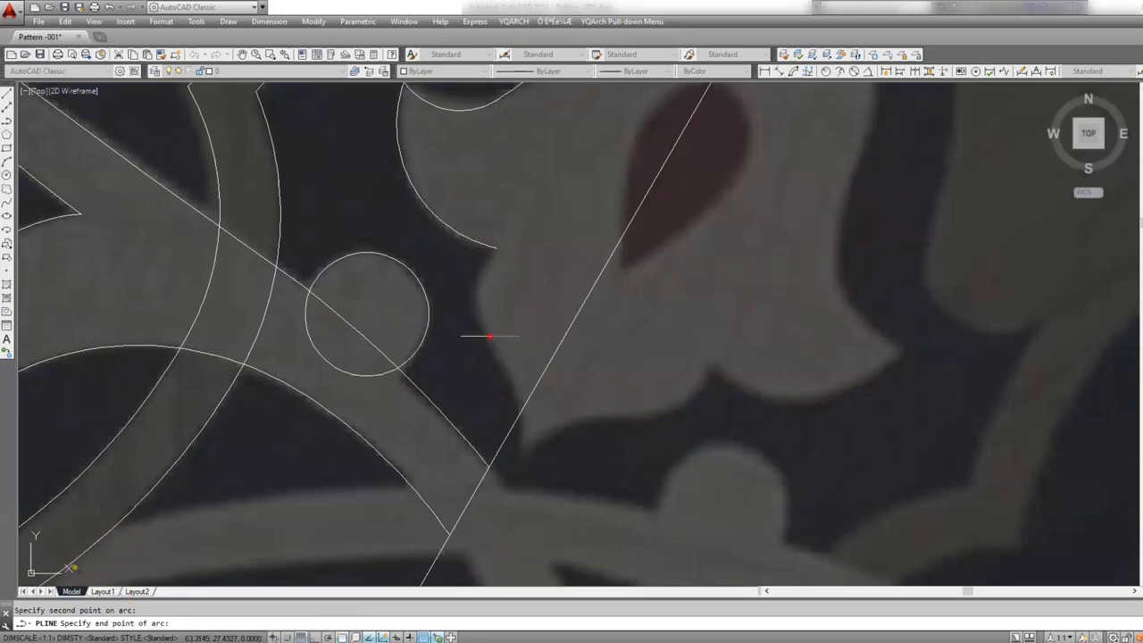
left_click(501, 444)
key("Return")
scroll(578, 315, "down", 5)
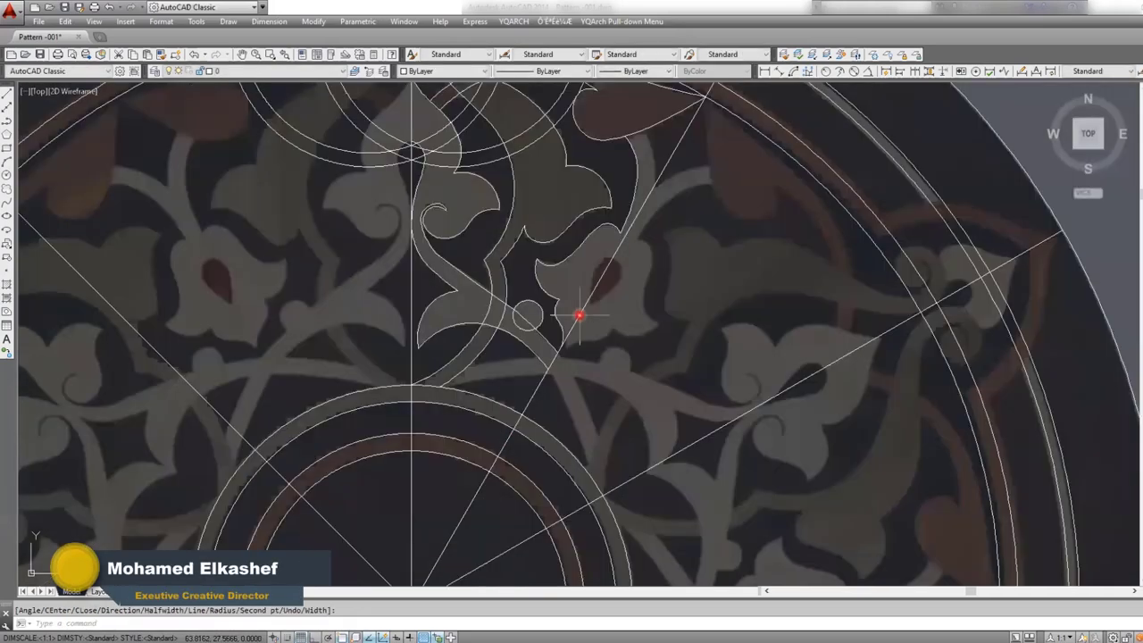
scroll(504, 369, "up", 3)
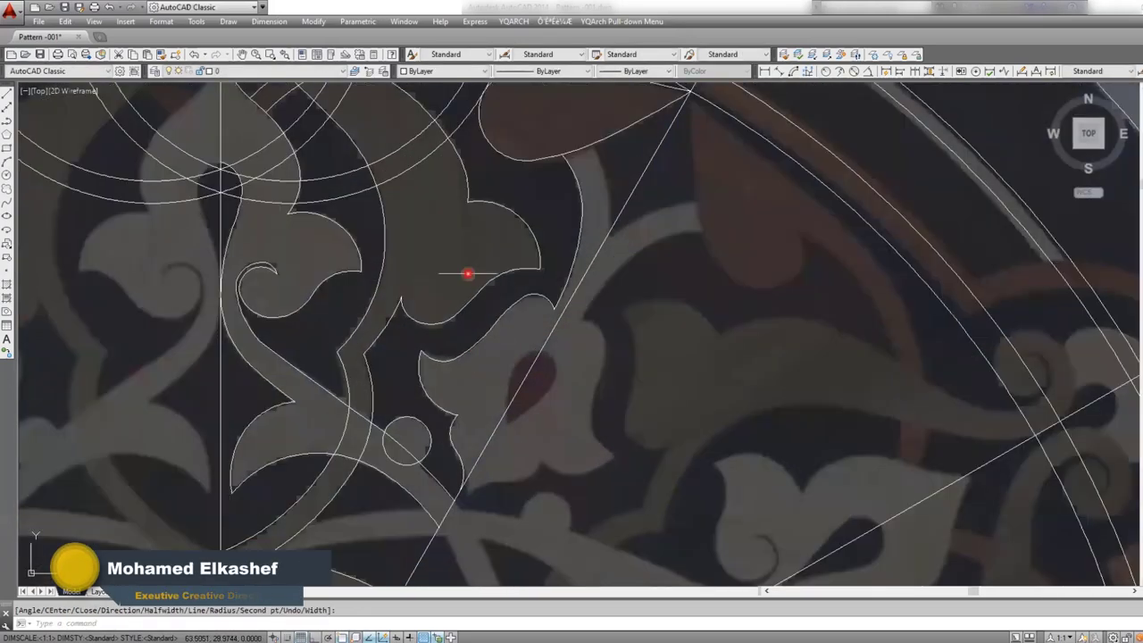
Step: Draw a new arc polyline from the leaf tip along the red petal's left edge to its bottom
left_click(7, 159)
scroll(509, 348, "up", 3)
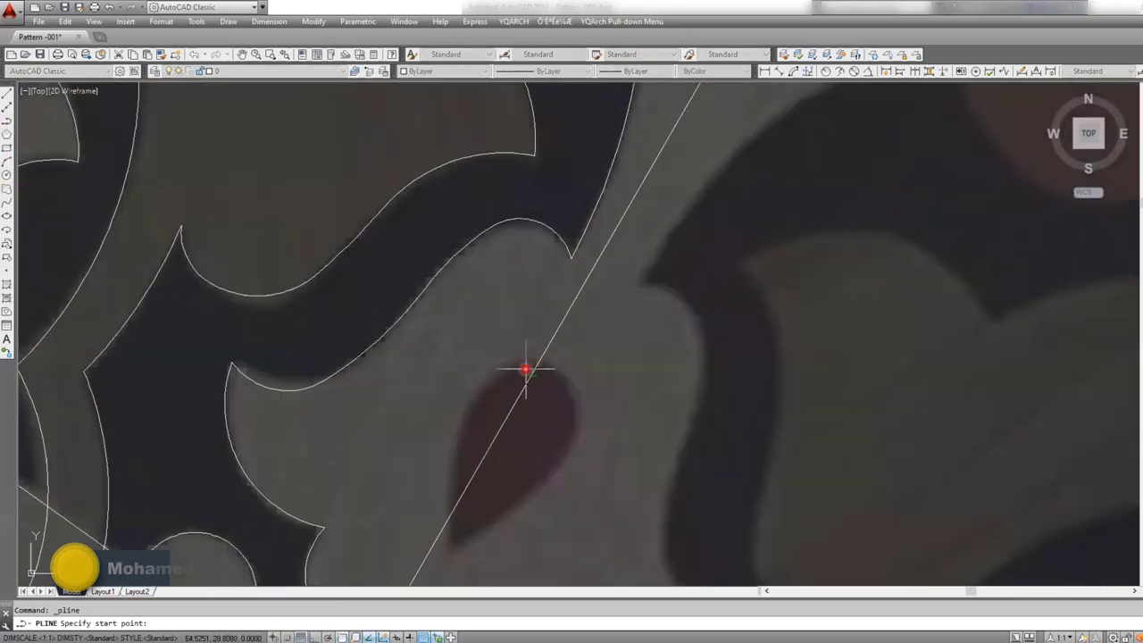
left_click(525, 368)
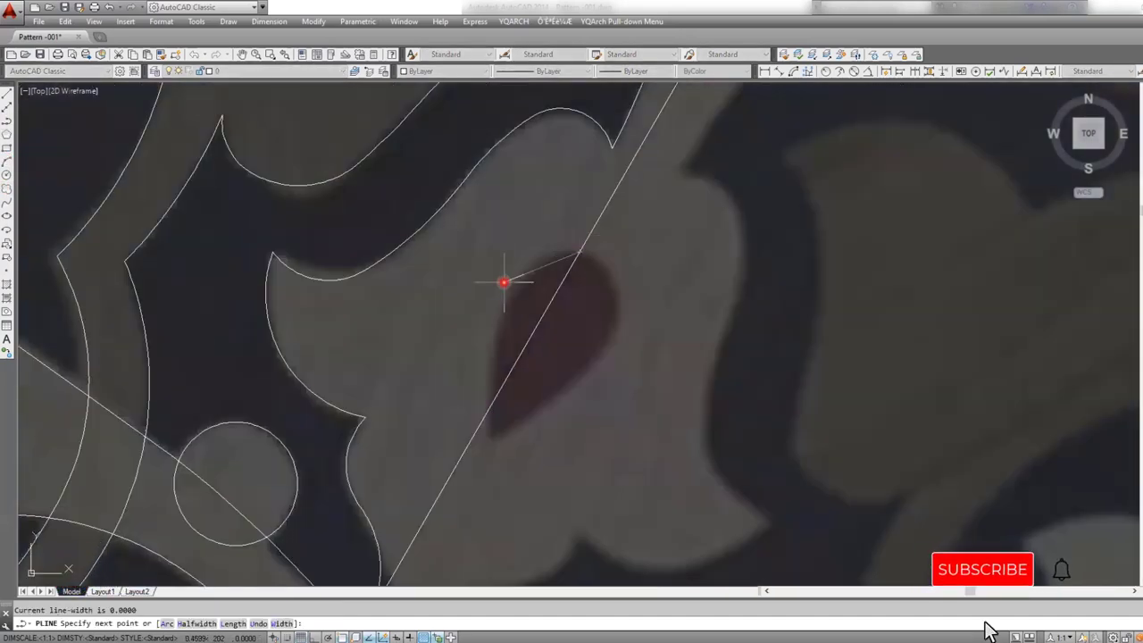
type("a")
key("Return")
type("s Second p")
key("Return")
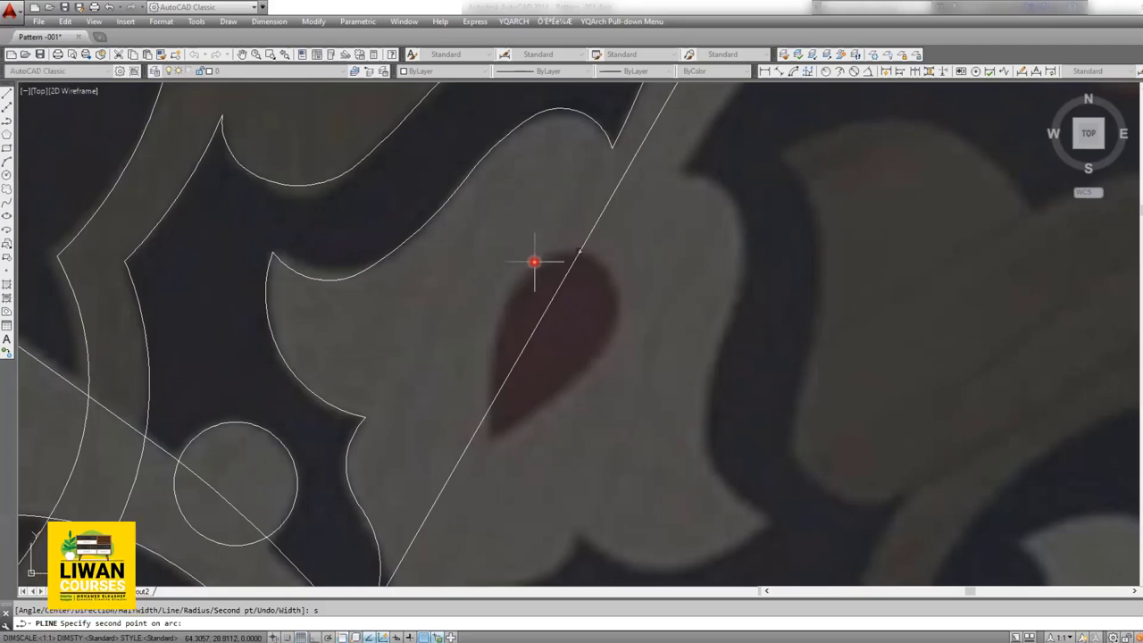
left_click(534, 261)
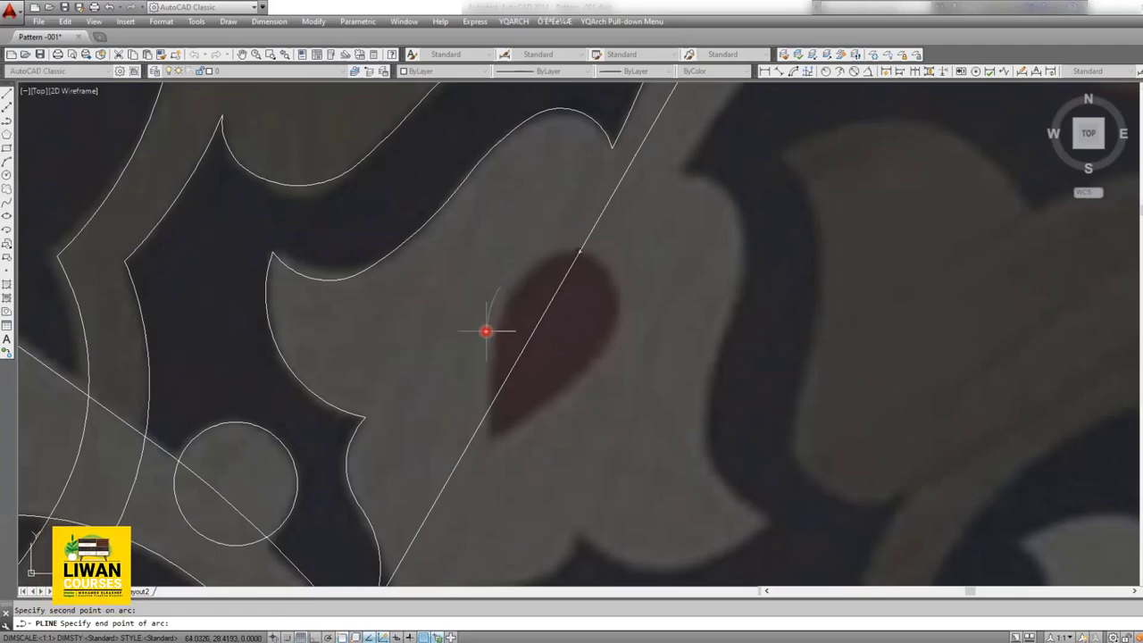
left_click(483, 335)
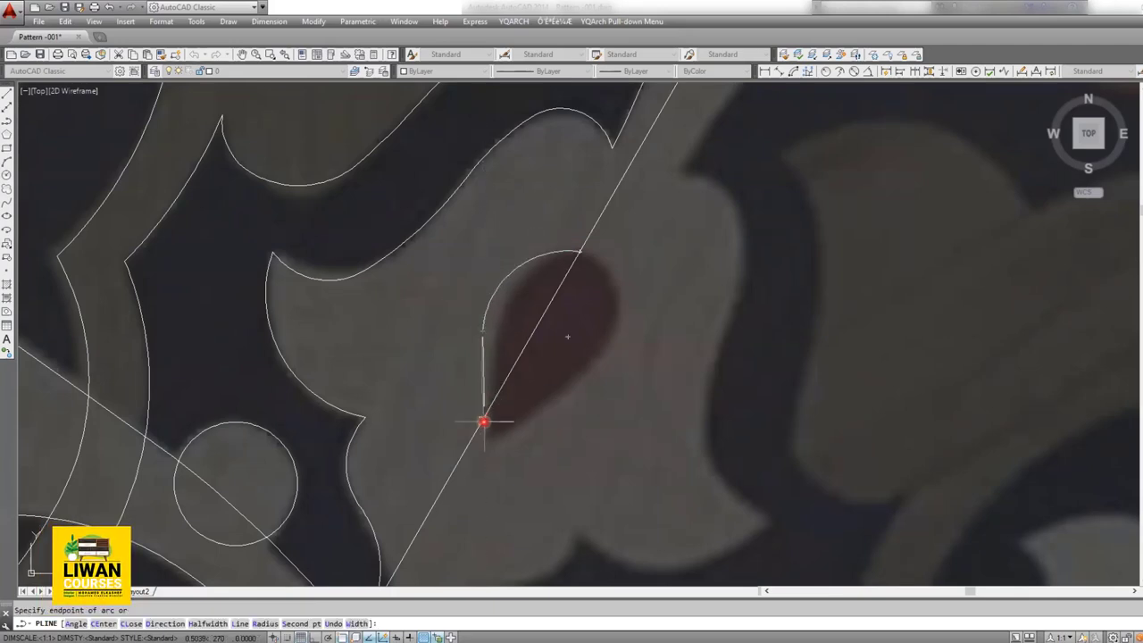
scroll(485, 314, "down", 2)
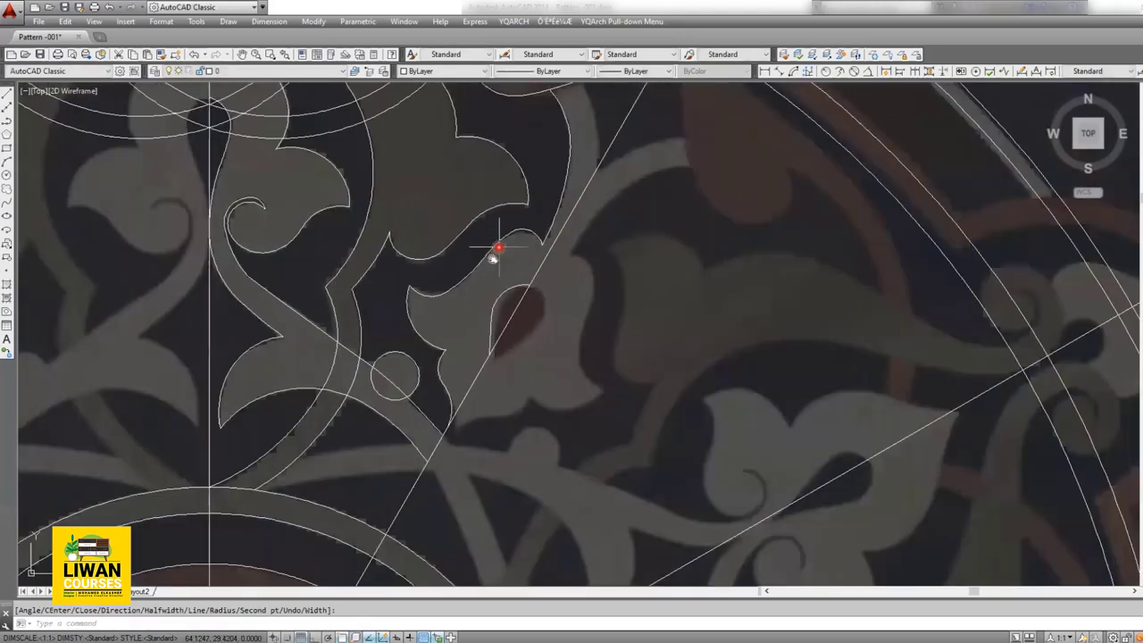
scroll(416, 413, "down", 2)
scroll(496, 331, "down", 2)
scroll(496, 331, "up", 2)
scroll(510, 301, "up", 2)
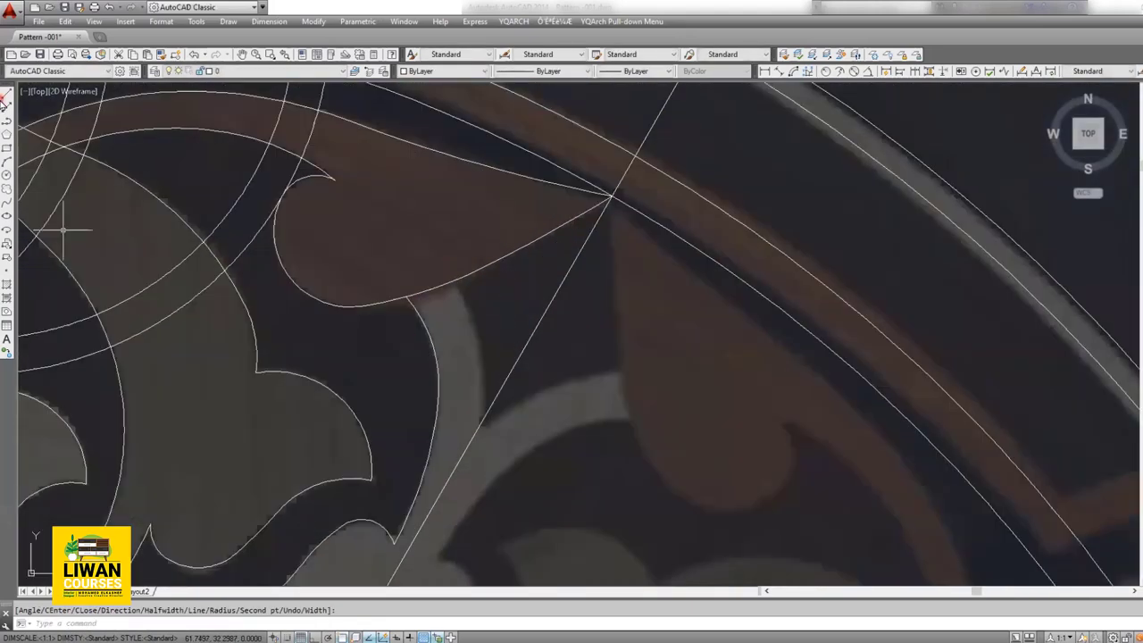
Step: Trace the grey stem edge below the brown leaf as a three-point arc polyline
left_click(6, 121)
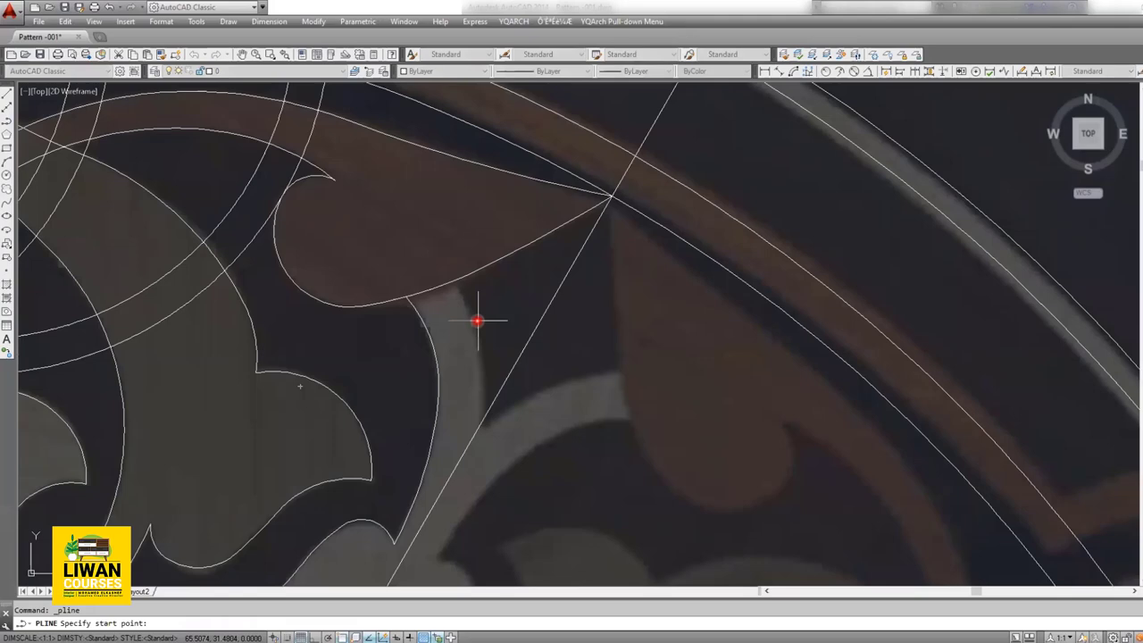
left_click(451, 281)
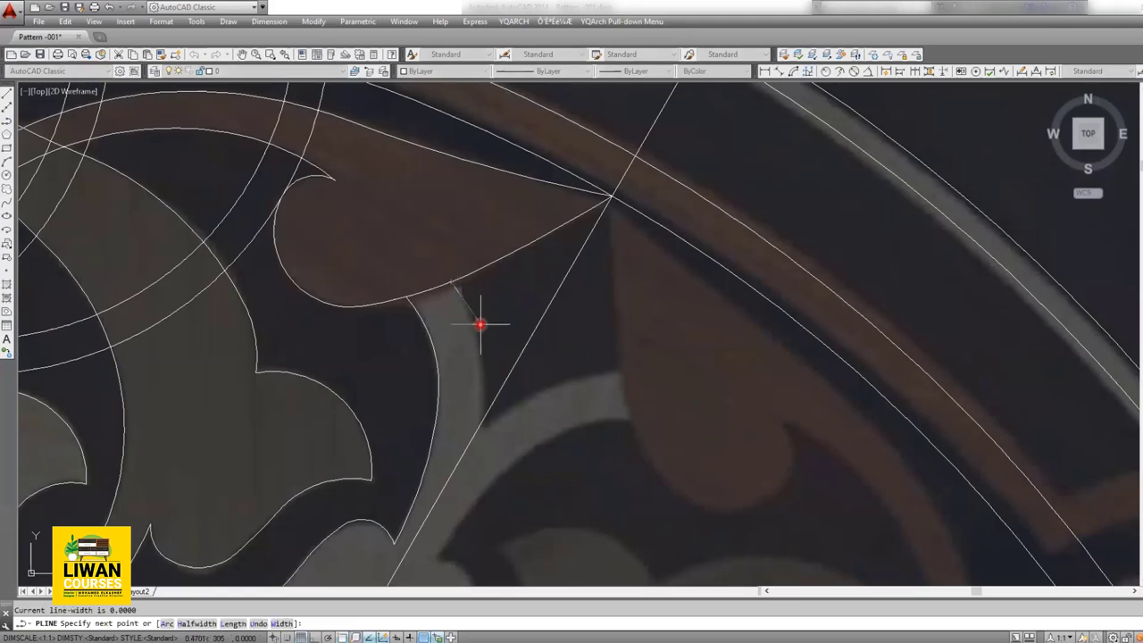
type("a")
key("Return")
type("s")
key("Return")
left_click(474, 319)
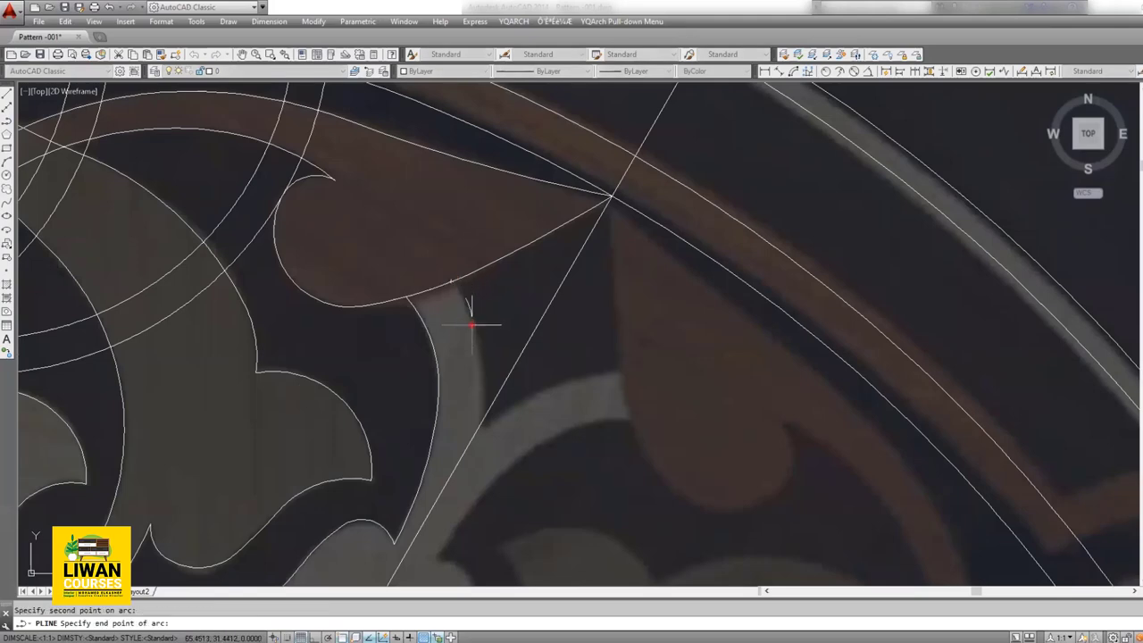
left_click(479, 427)
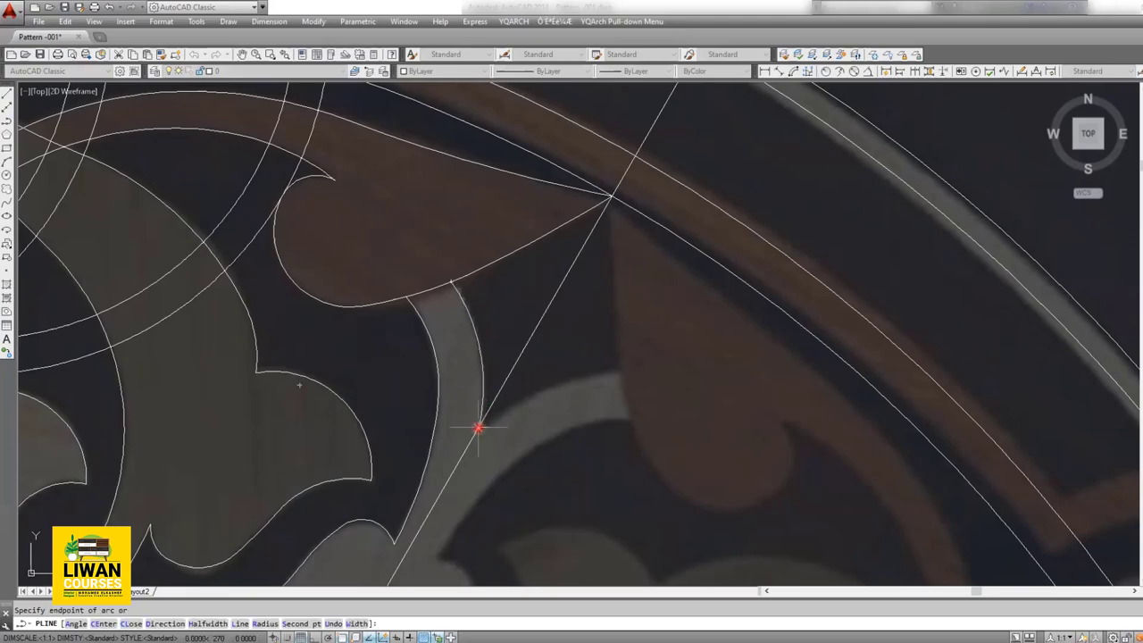
Step: Trace the band's lower edge from the central ring to the diagonal guideline as an arc polyline
scroll(523, 255, "down", 5)
scroll(633, 276, "down", 3)
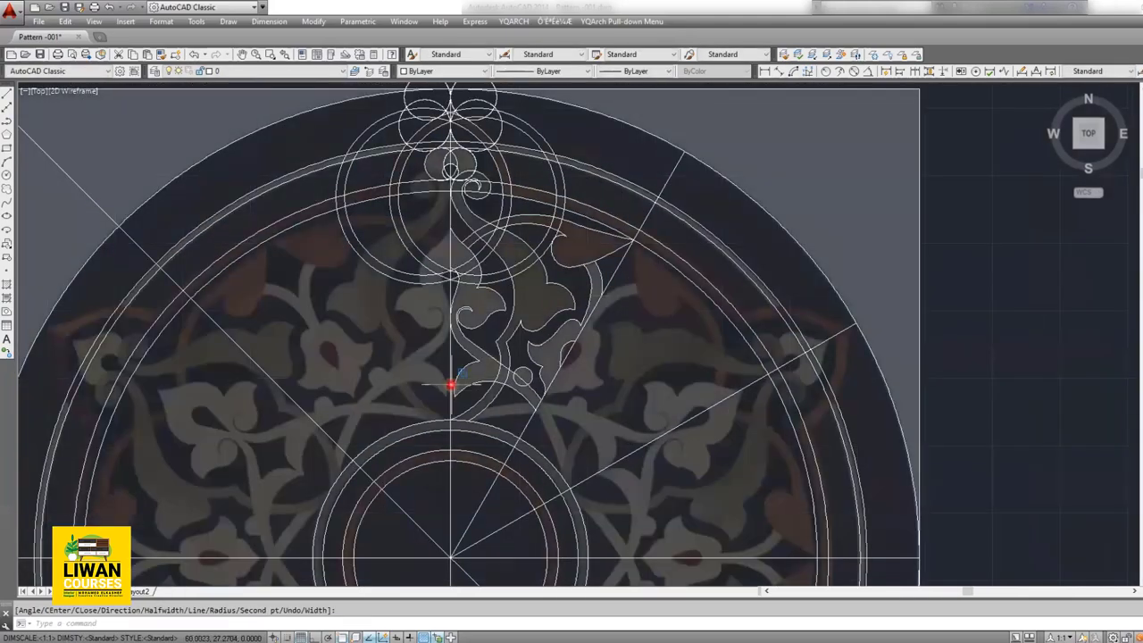
scroll(451, 384, "up", 2)
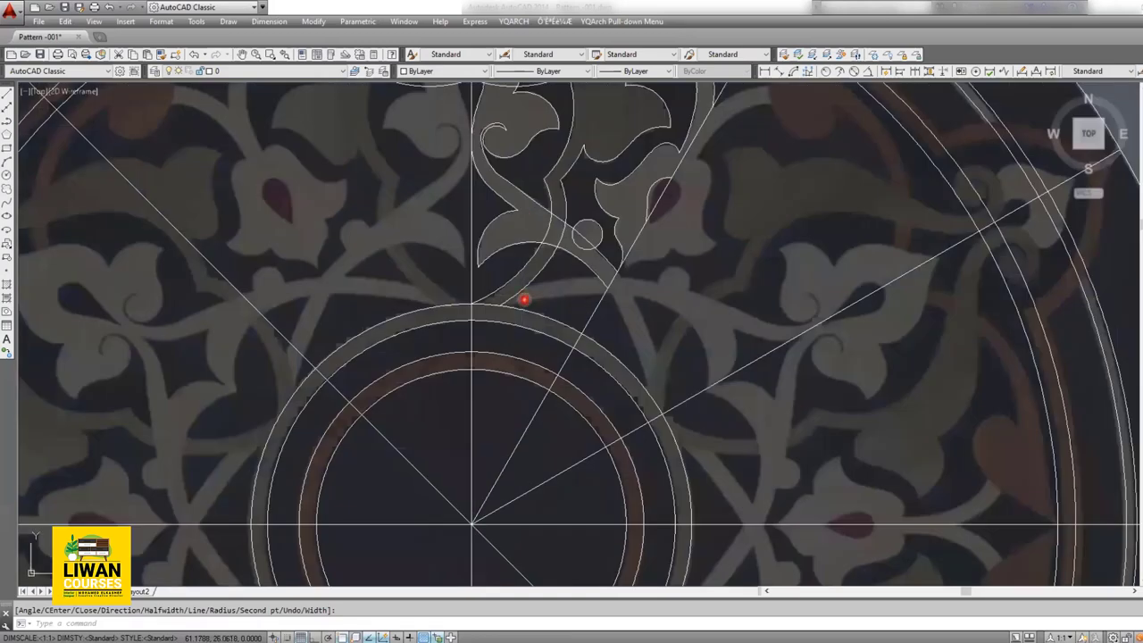
middle_click_drag(461, 323, 381, 310)
scroll(421, 317, "down", 3)
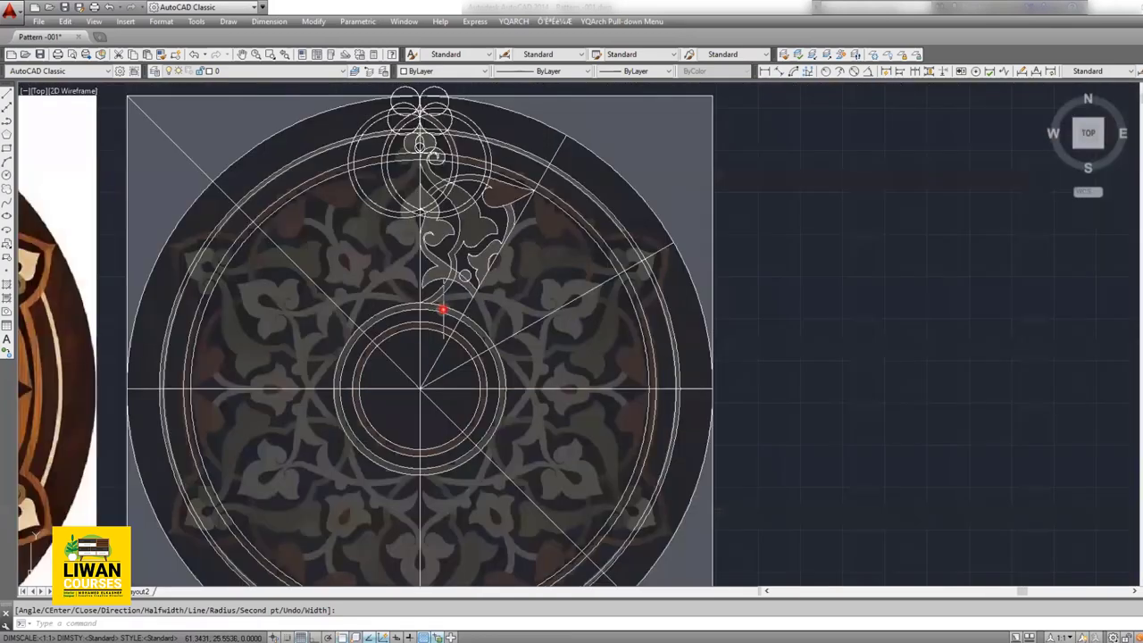
scroll(441, 312, "up", 1)
scroll(447, 312, "up", 2)
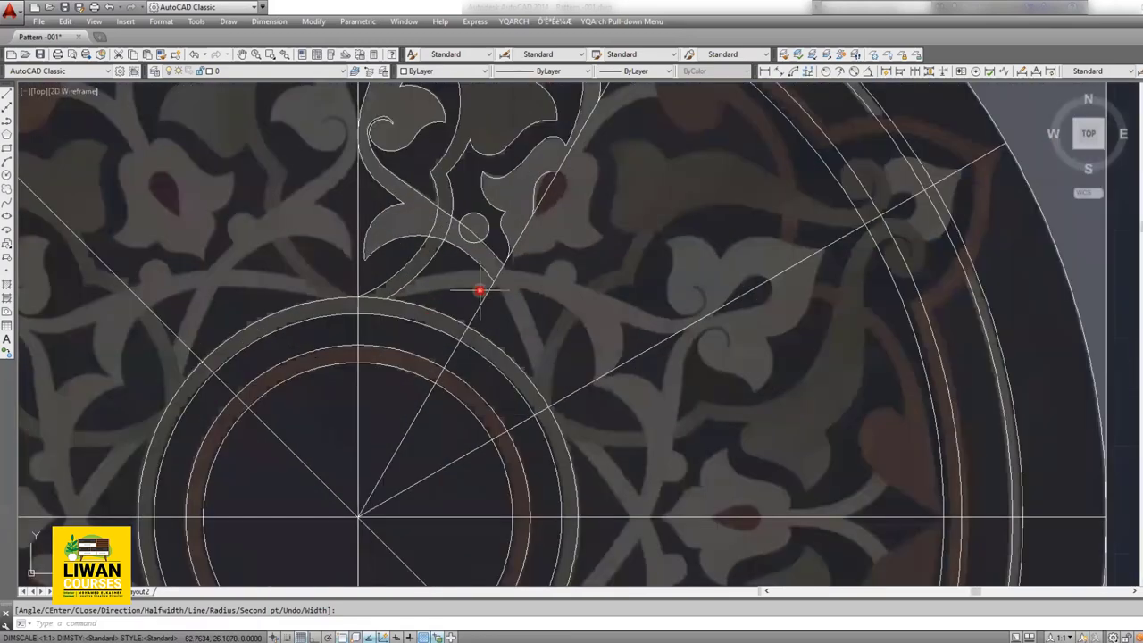
left_click(6, 125)
scroll(424, 367, "up", 3)
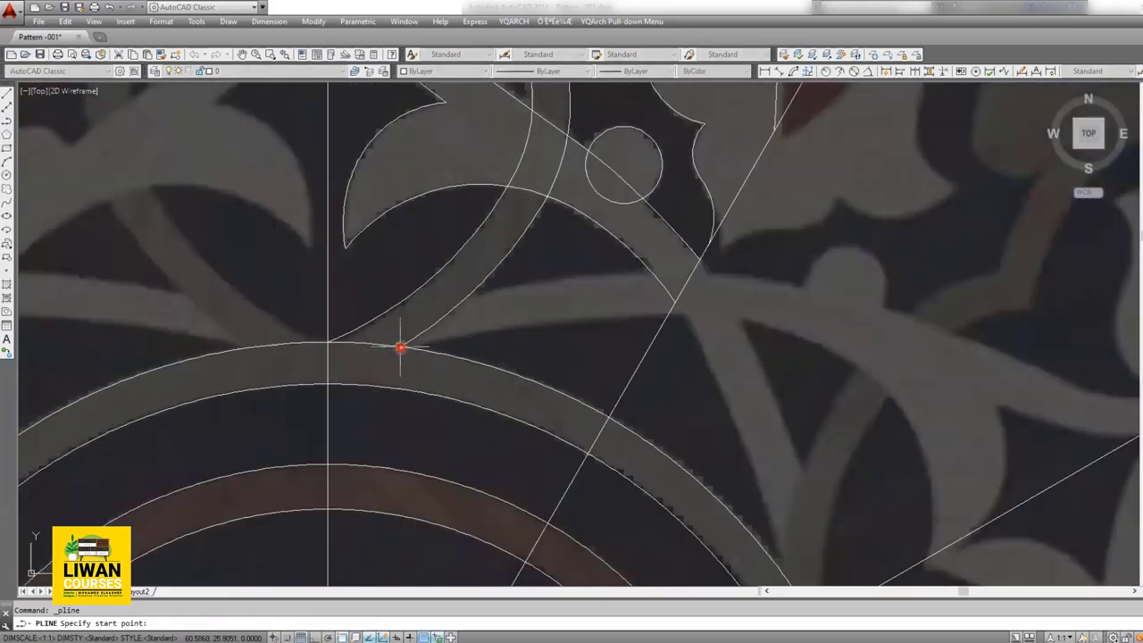
left_click(401, 347)
type("a")
key("Return")
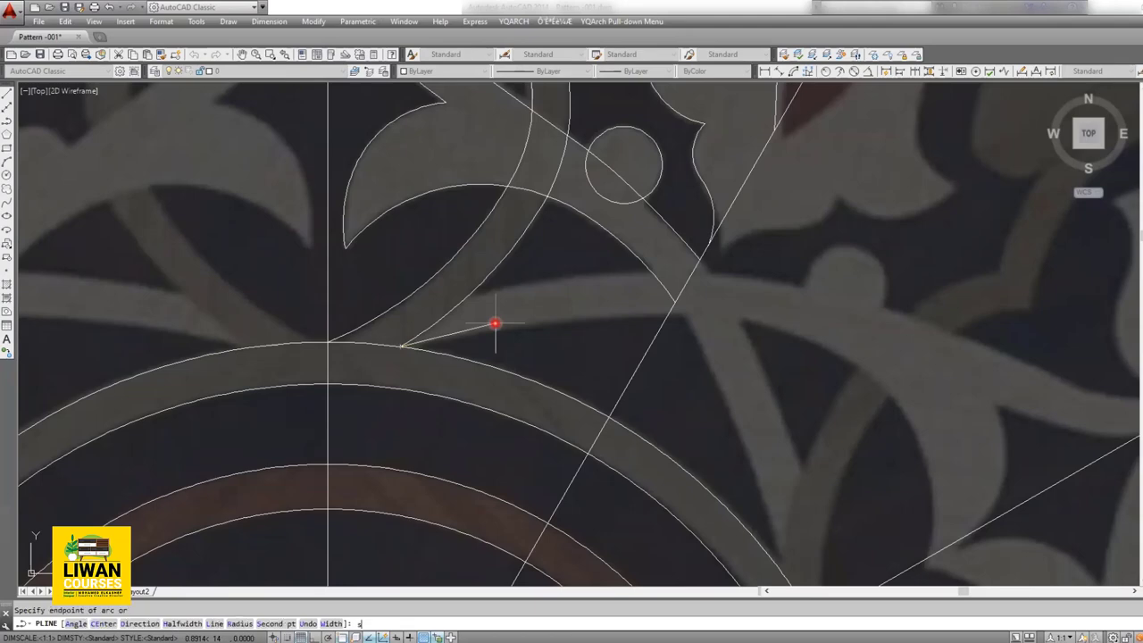
type("s")
key("Return")
left_click(495, 326)
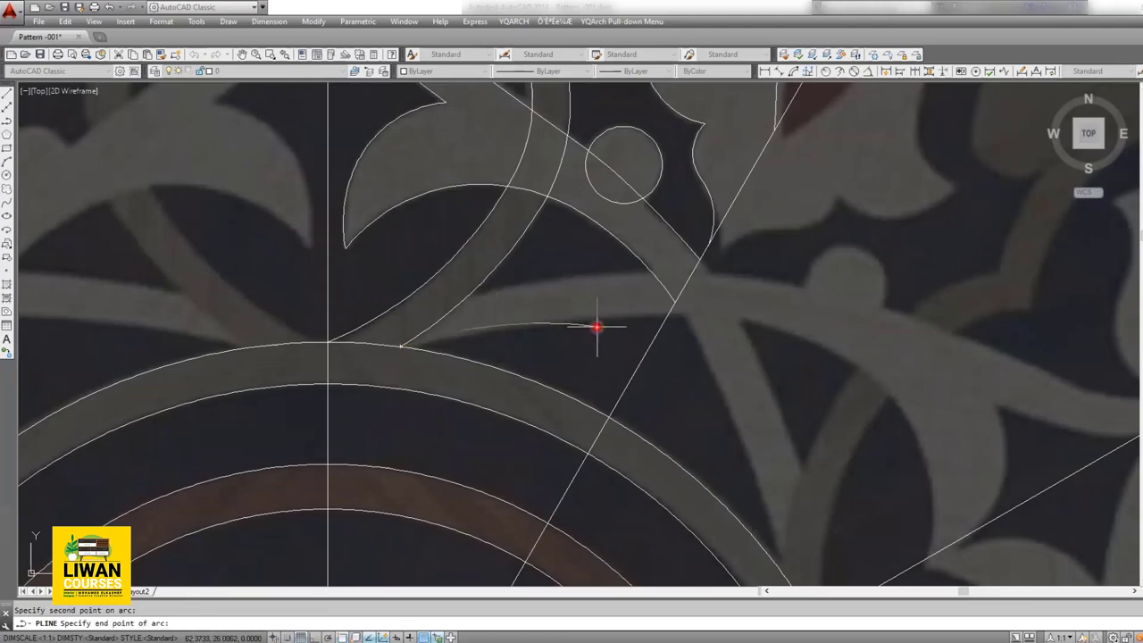
left_click(636, 312)
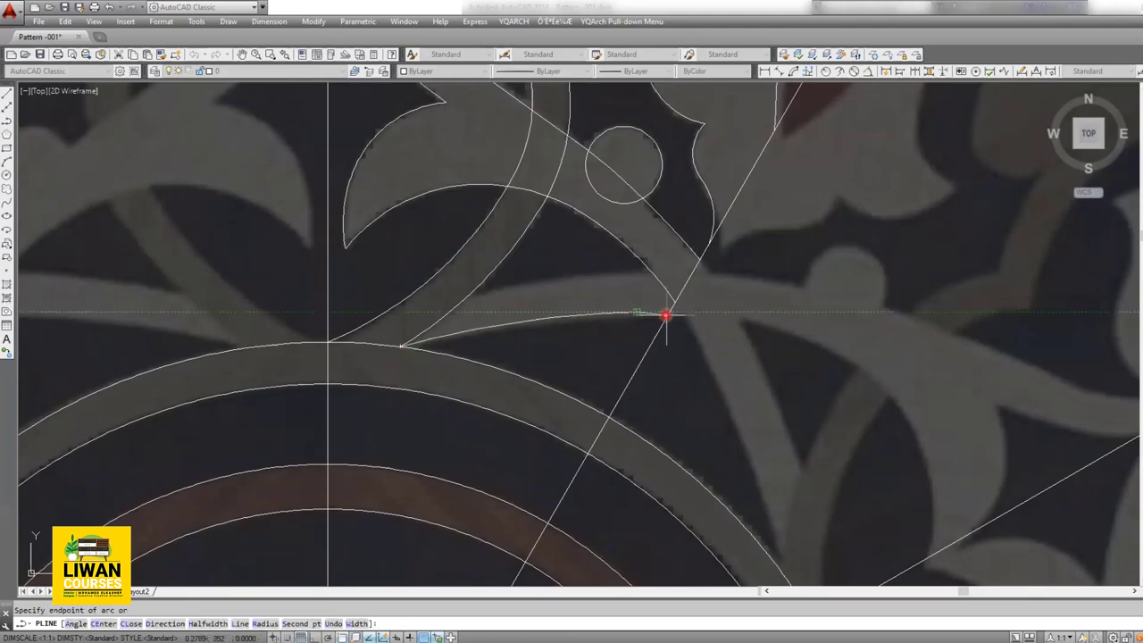
left_click(670, 314)
key("Return")
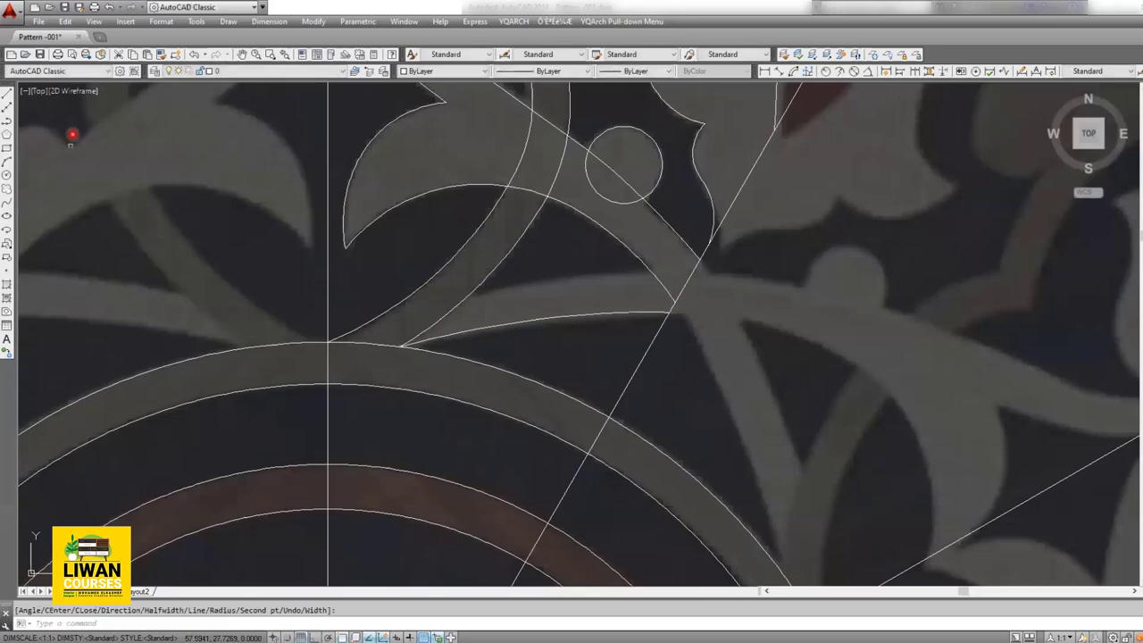
Step: Offset the band arc upward by the band's picked width to form its upper edge
left_click(561, 314)
left_click(542, 335)
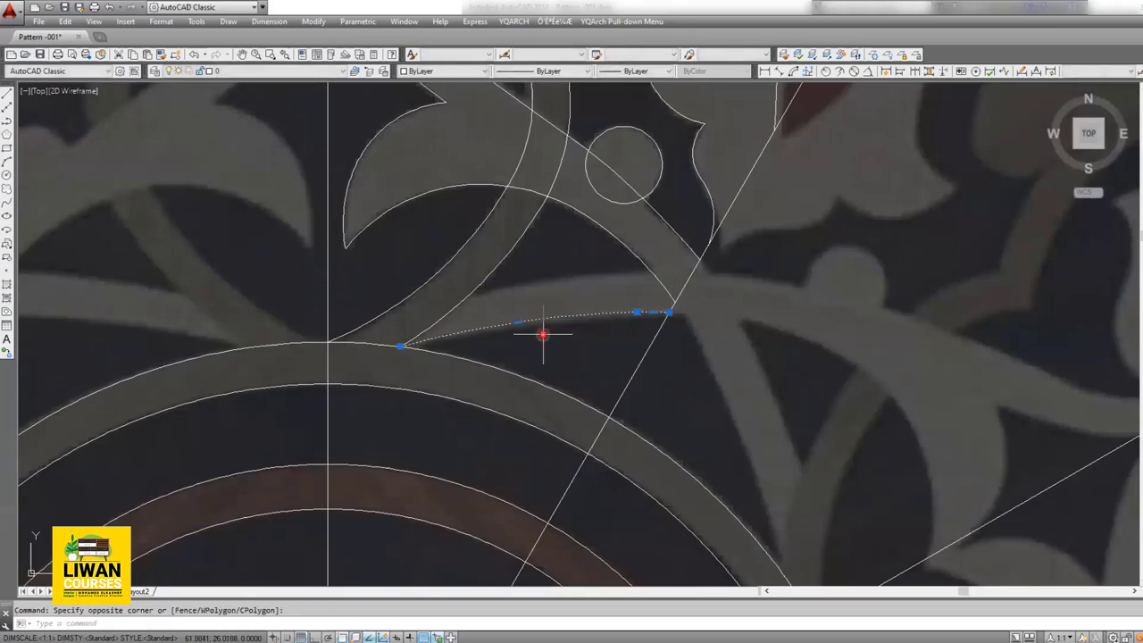
type("e")
key("Return")
left_click(556, 314)
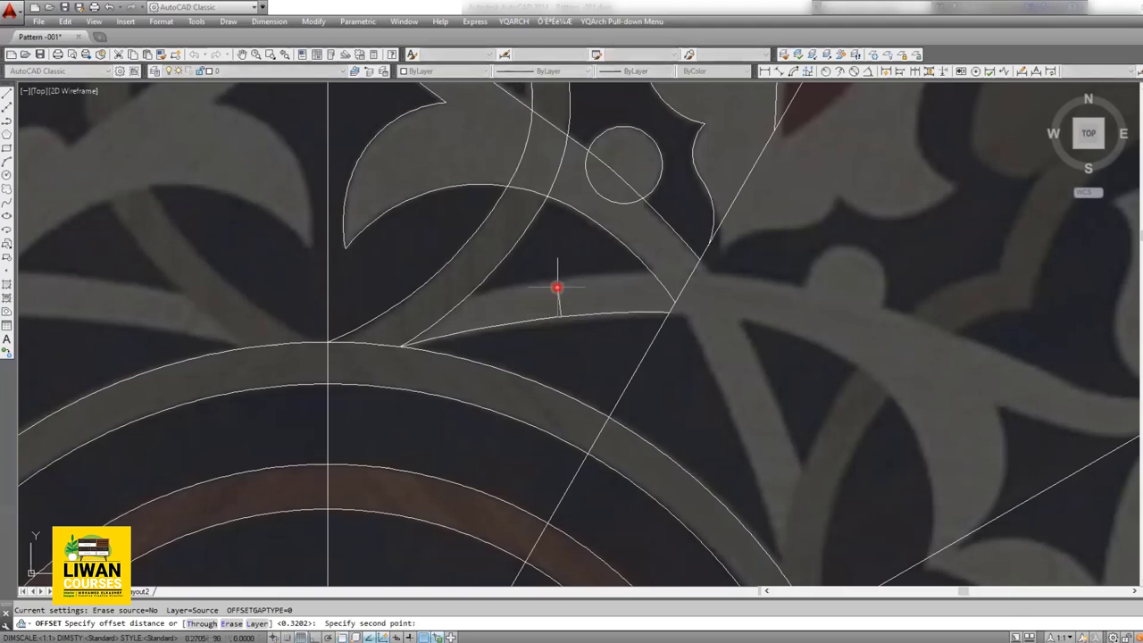
left_click(555, 279)
left_click(557, 313)
left_click(557, 281)
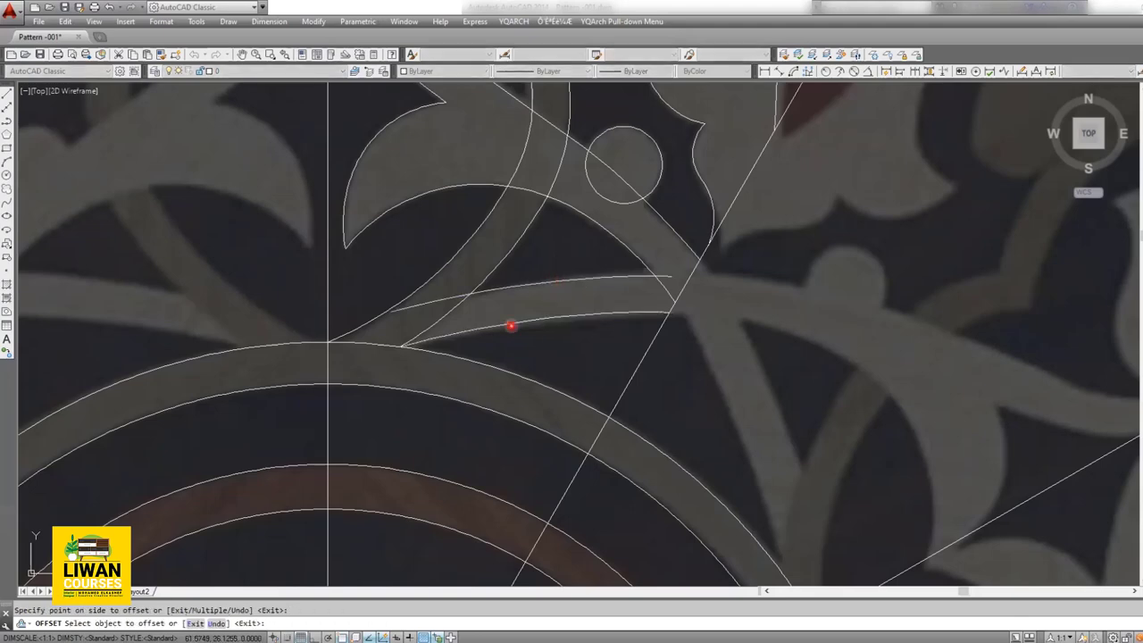
key("Escape")
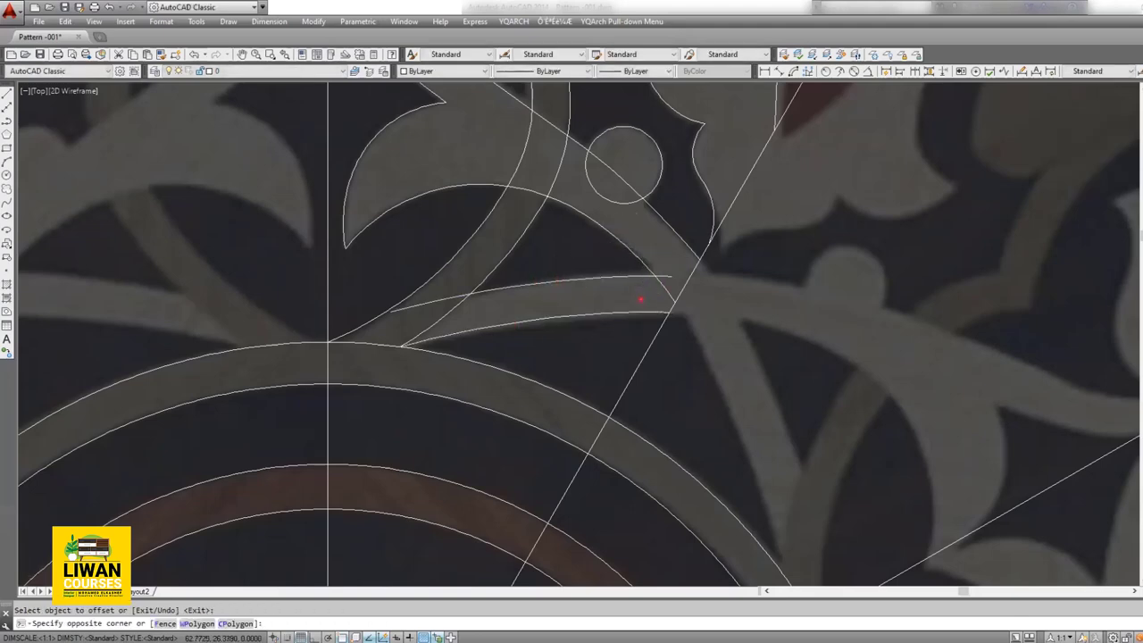
Step: Trim the offset copy's overhanging end against the leaf curves
left_click_drag(654, 254, 522, 300)
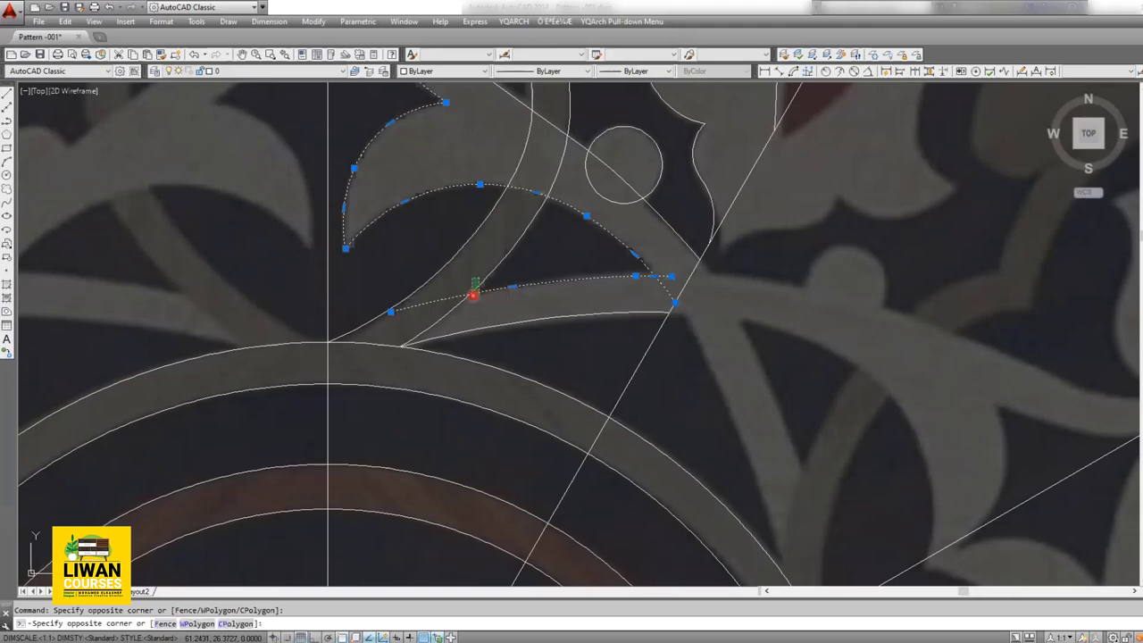
left_click(482, 304)
key("Return")
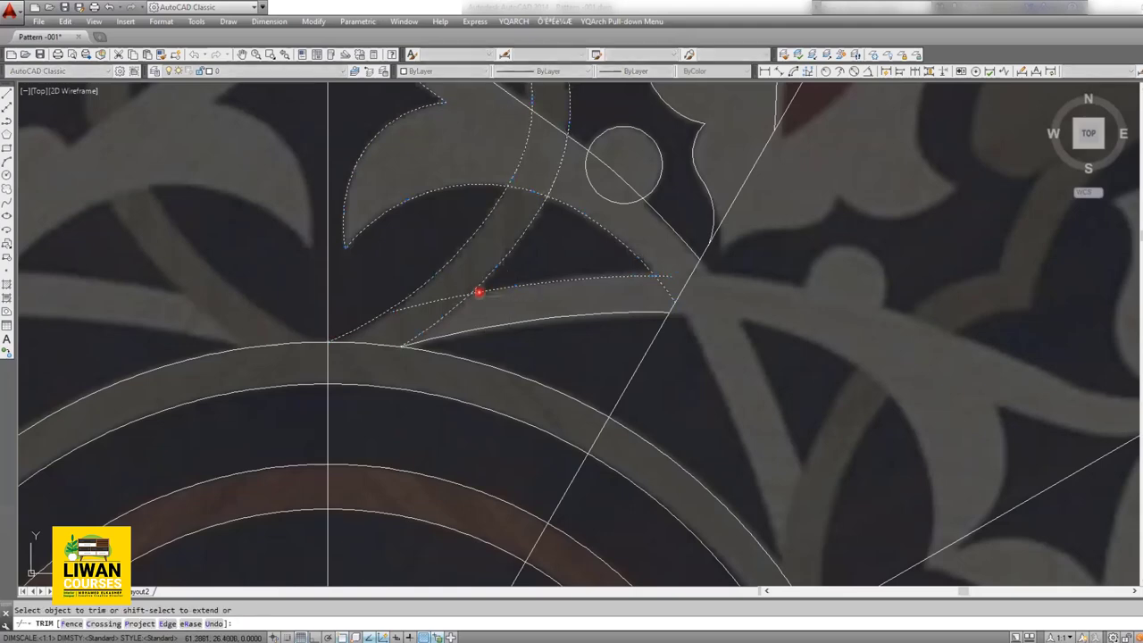
left_click(449, 295)
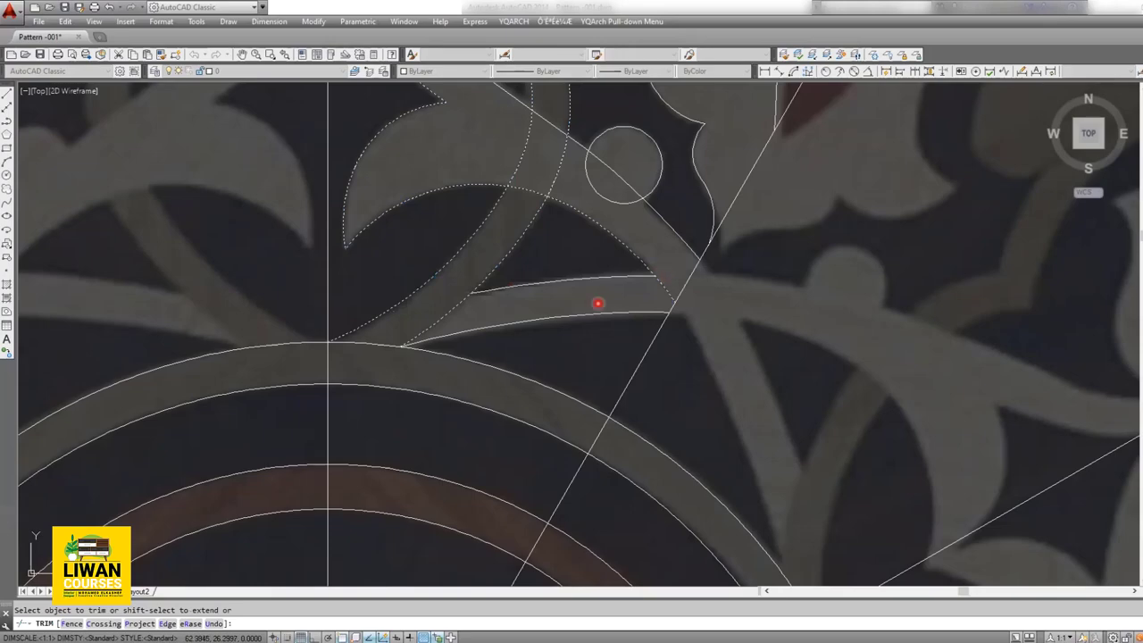
Step: End the trim and save the drawing with Ctrl+S
key("Return")
scroll(569, 323, "down", 2)
scroll(566, 288, "up", 3)
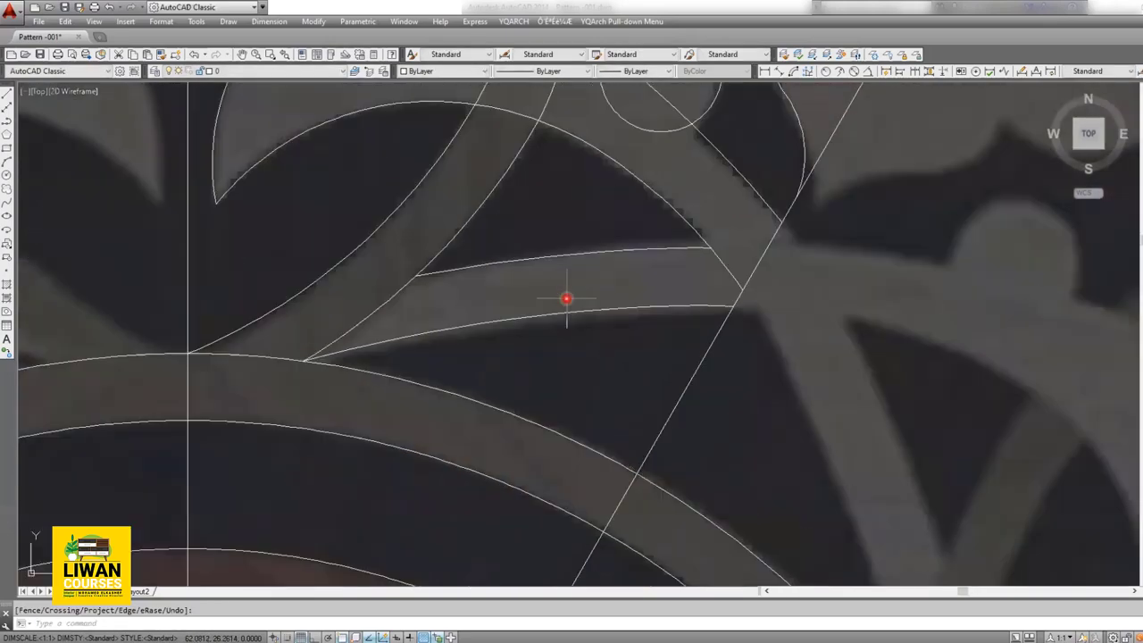
scroll(567, 296, "down", 4)
scroll(527, 290, "down", 2)
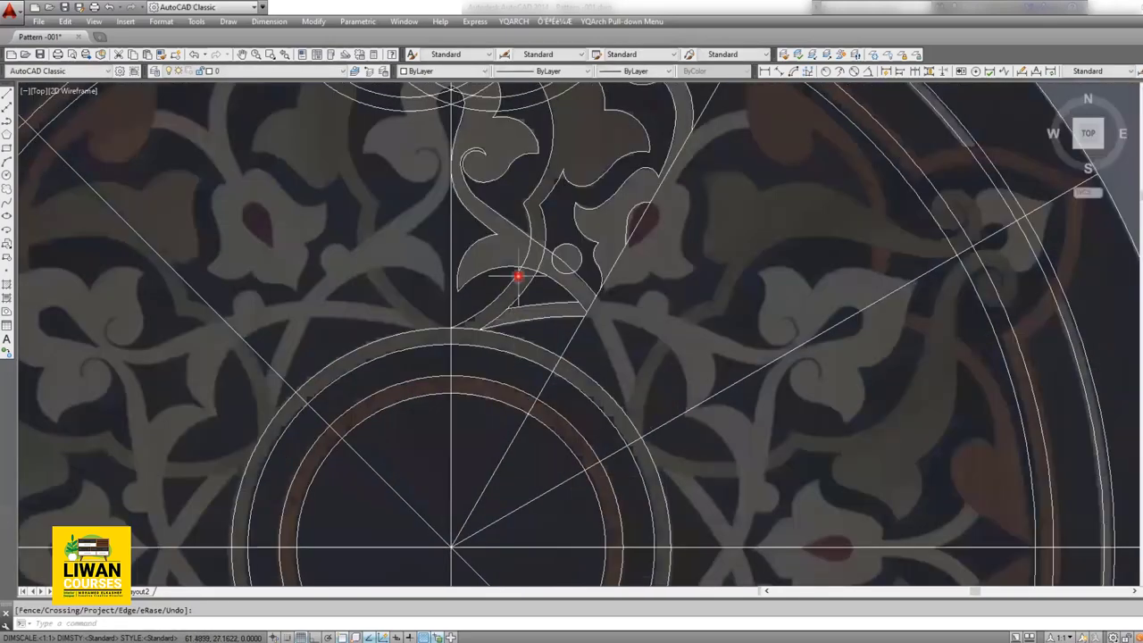
scroll(520, 273, "down", 3)
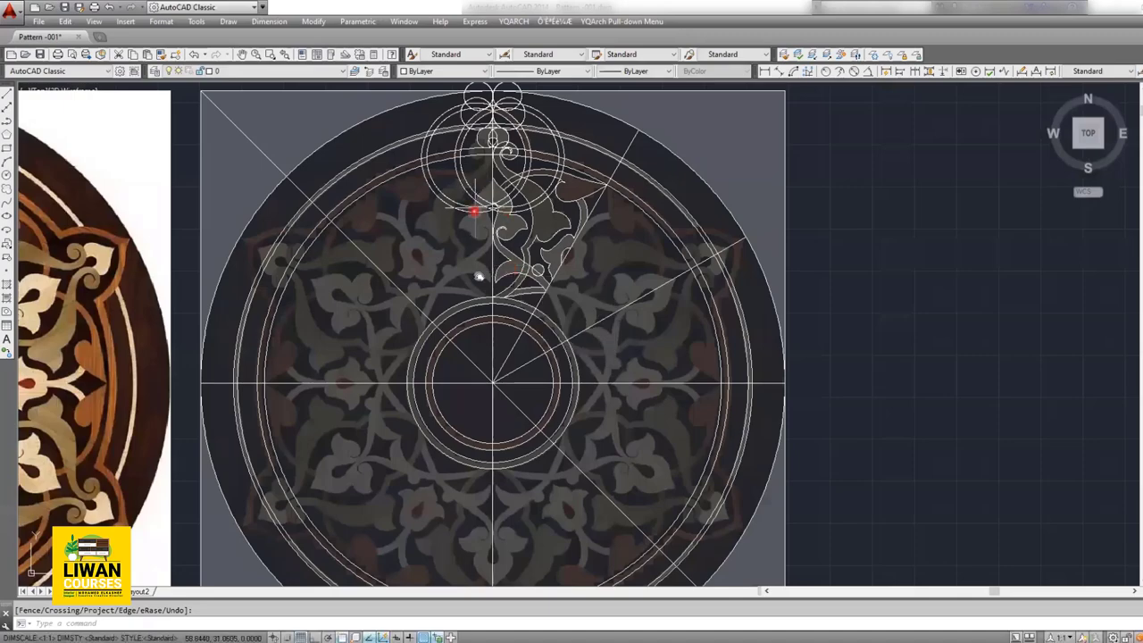
middle_click_drag(473, 214, 481, 291)
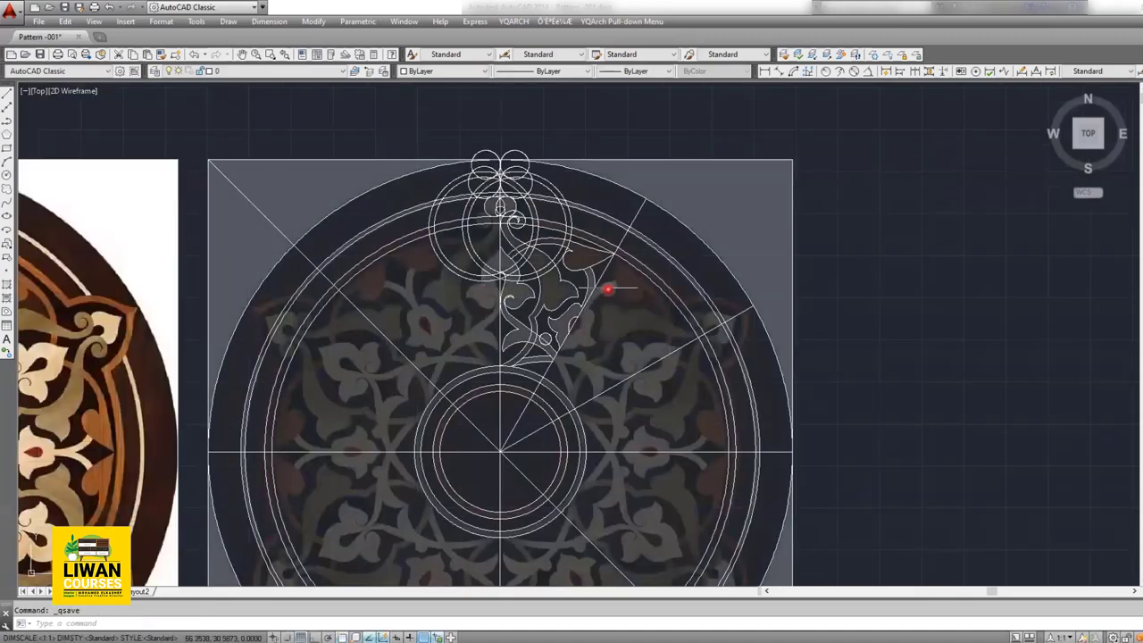
key("ctrl+s")
Step: Begin a selection window at the upper right of the traced medallion
scroll(523, 197, "down", 2)
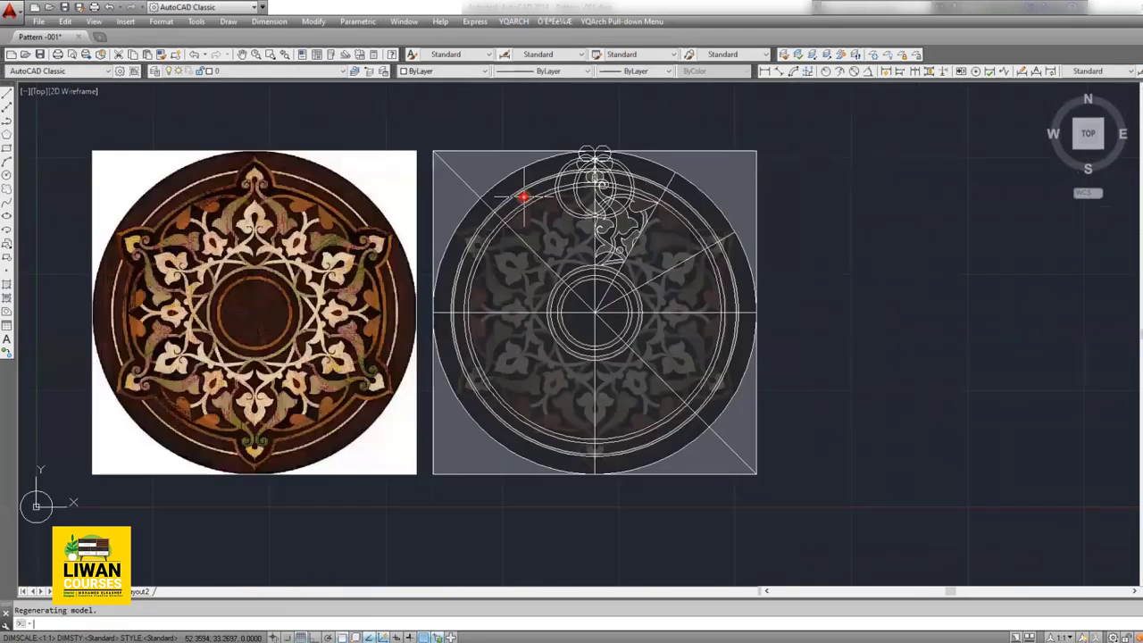
scroll(536, 198, "down", 1)
left_click(713, 140)
Step: Copy the selected medallion and photo horizontally to the right with Ortho on
left_click(465, 400)
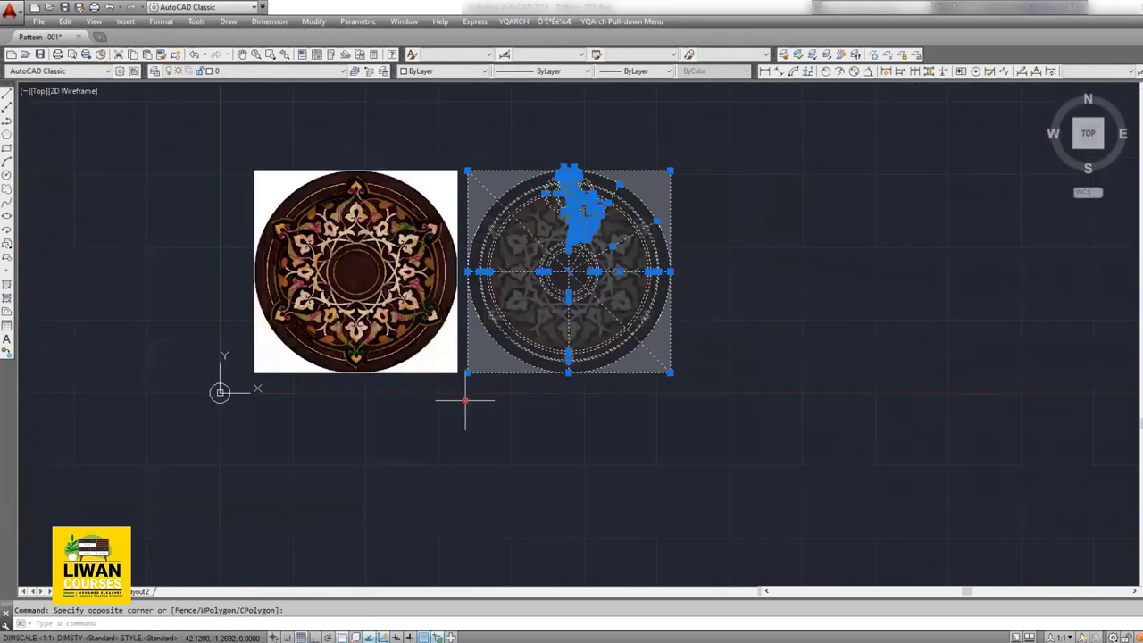
type("co")
key("Return")
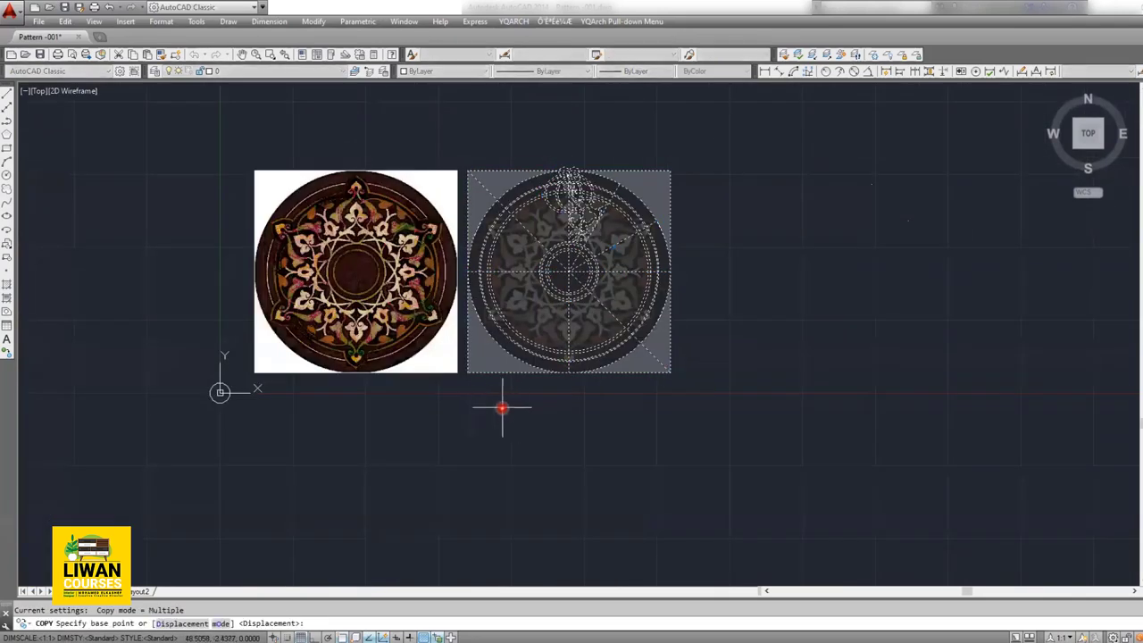
left_click(502, 401)
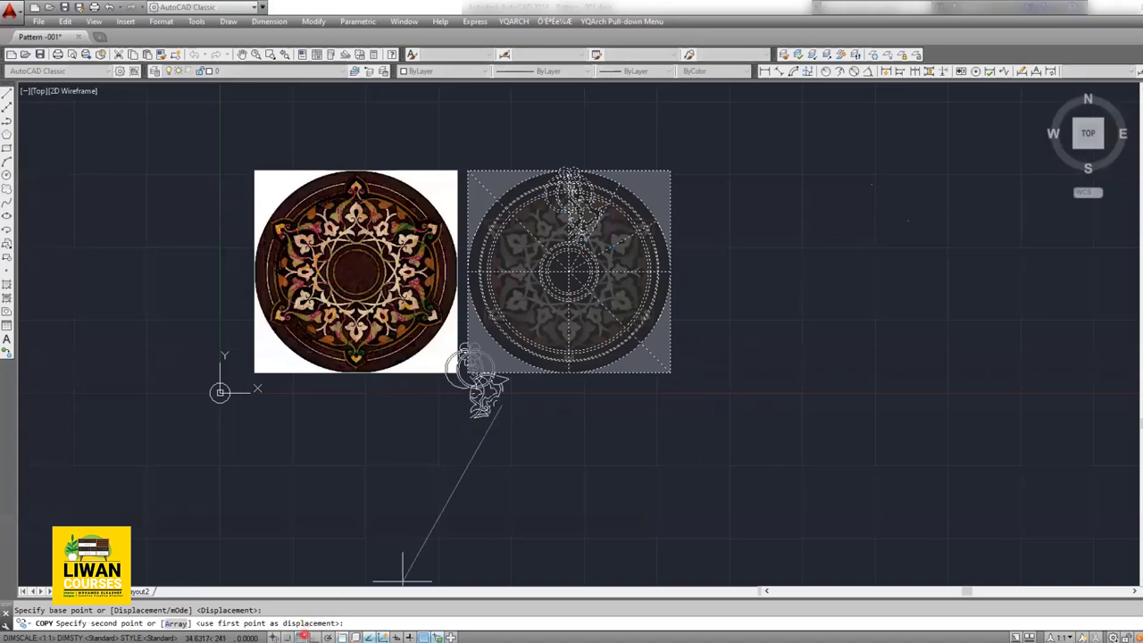
key("F8")
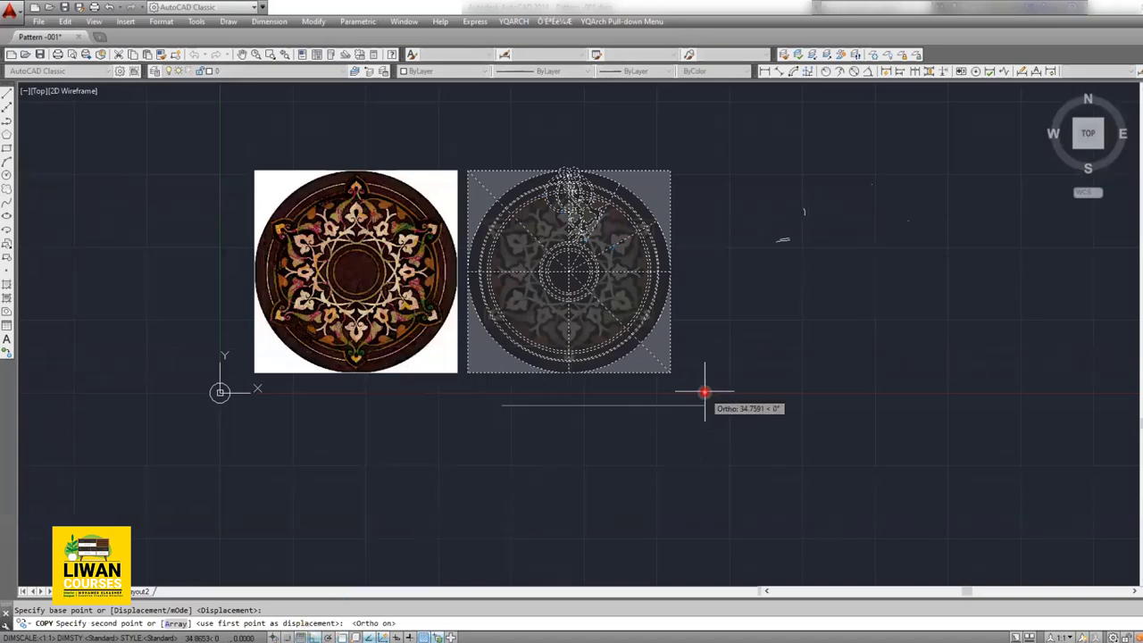
left_click(707, 378)
key("Return")
Step: Select the copied medallion and photo and move it further right
middle_click_drag(605, 358, 324, 395)
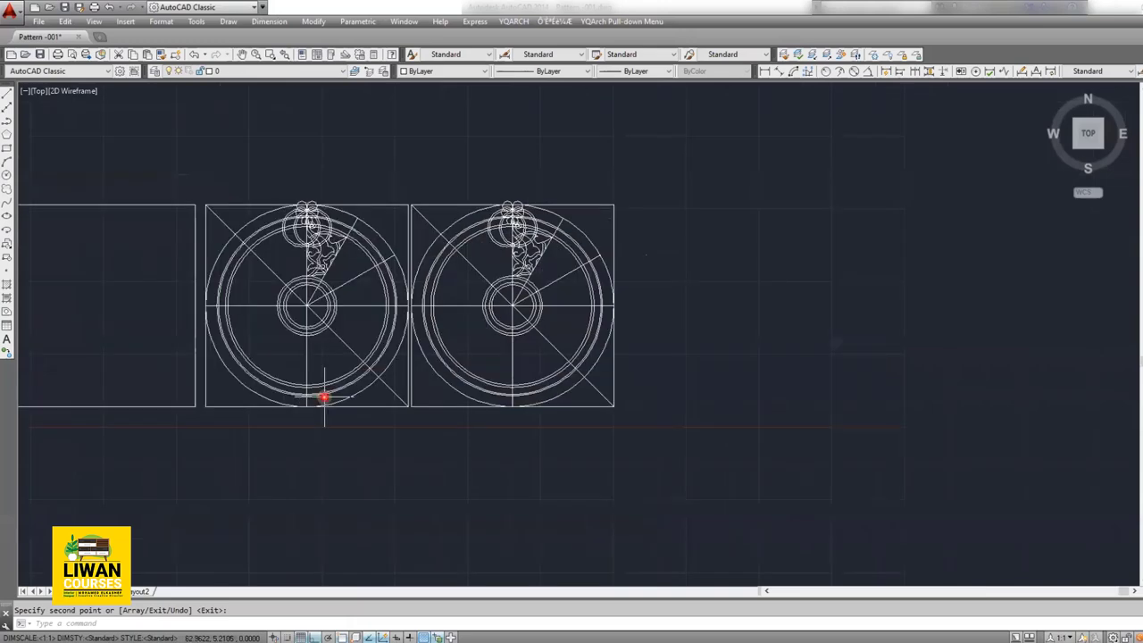
left_click(634, 162)
left_click(389, 478)
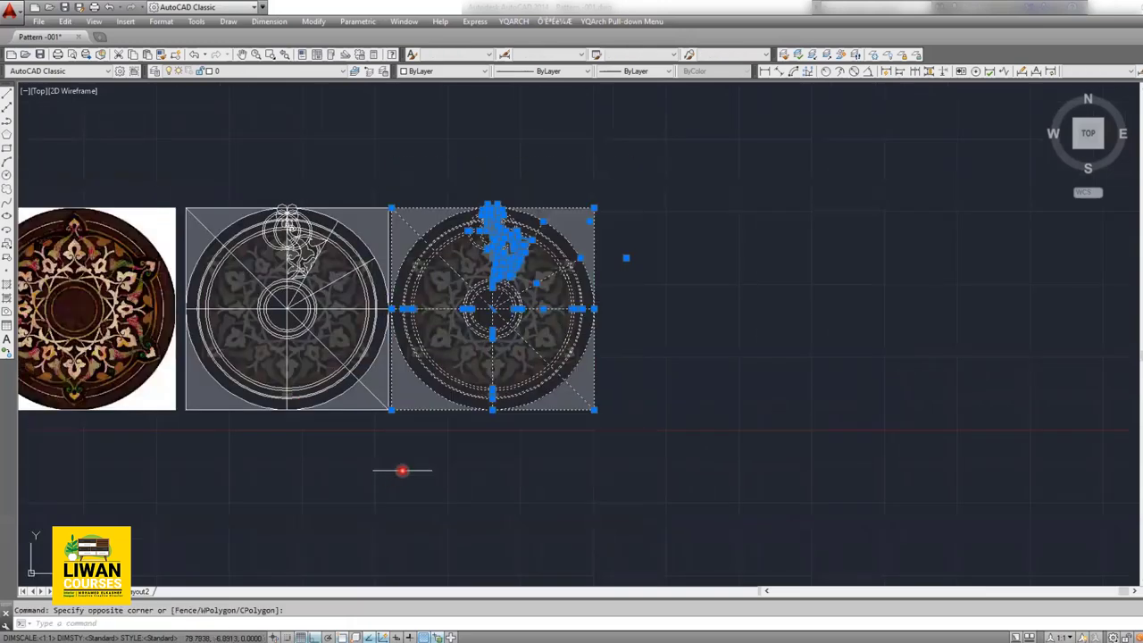
type("m")
key("Return")
left_click(465, 437)
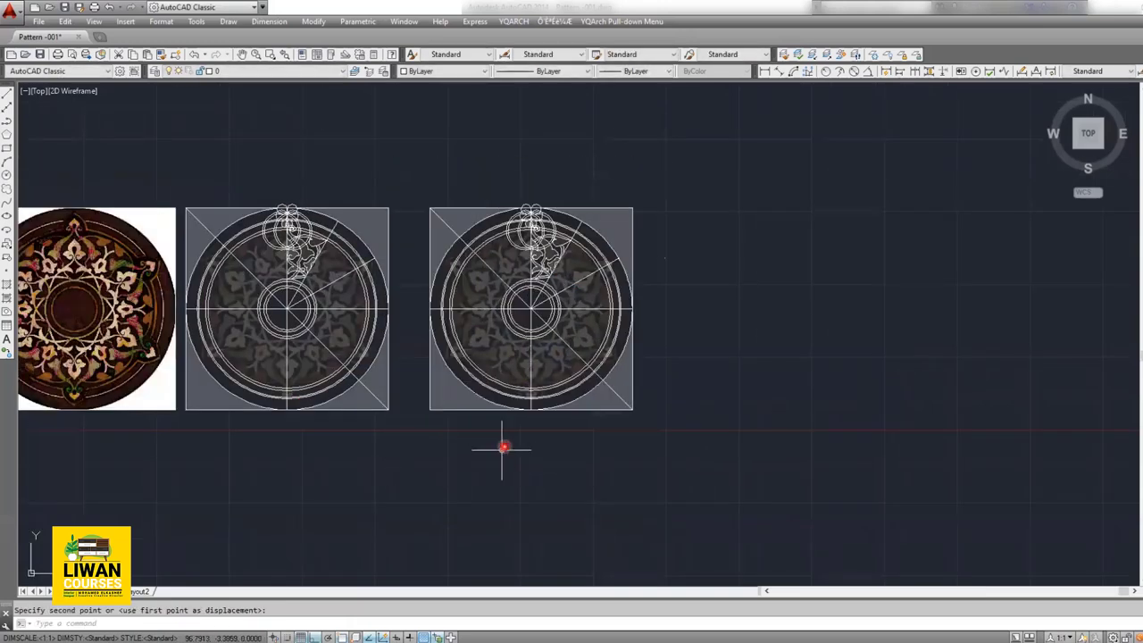
scroll(523, 236, "up", 4)
scroll(523, 236, "up", 2)
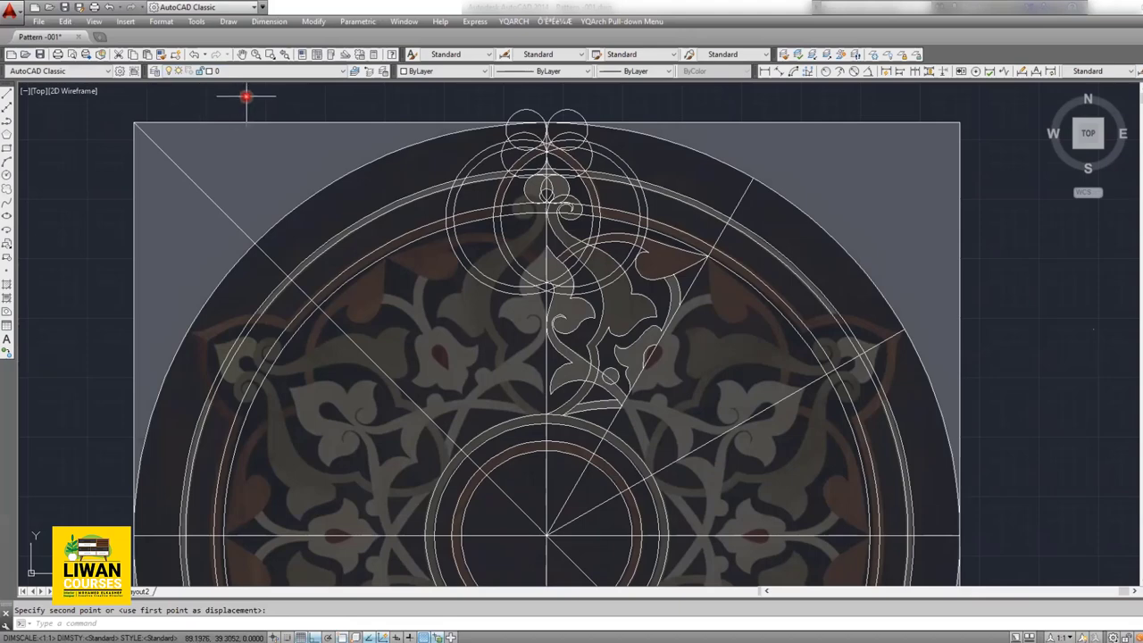
Step: Select the copied medallion's linework as cutting edges for TRIM
scroll(558, 176, "down", 5)
left_click(680, 134)
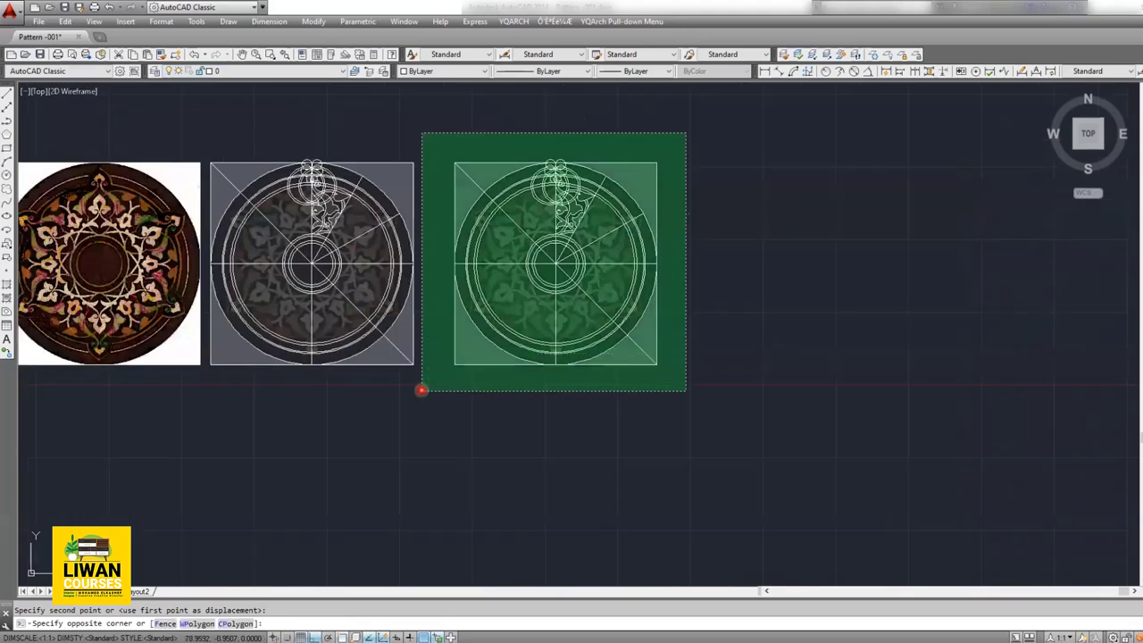
left_click(420, 388)
type("r")
key("Return")
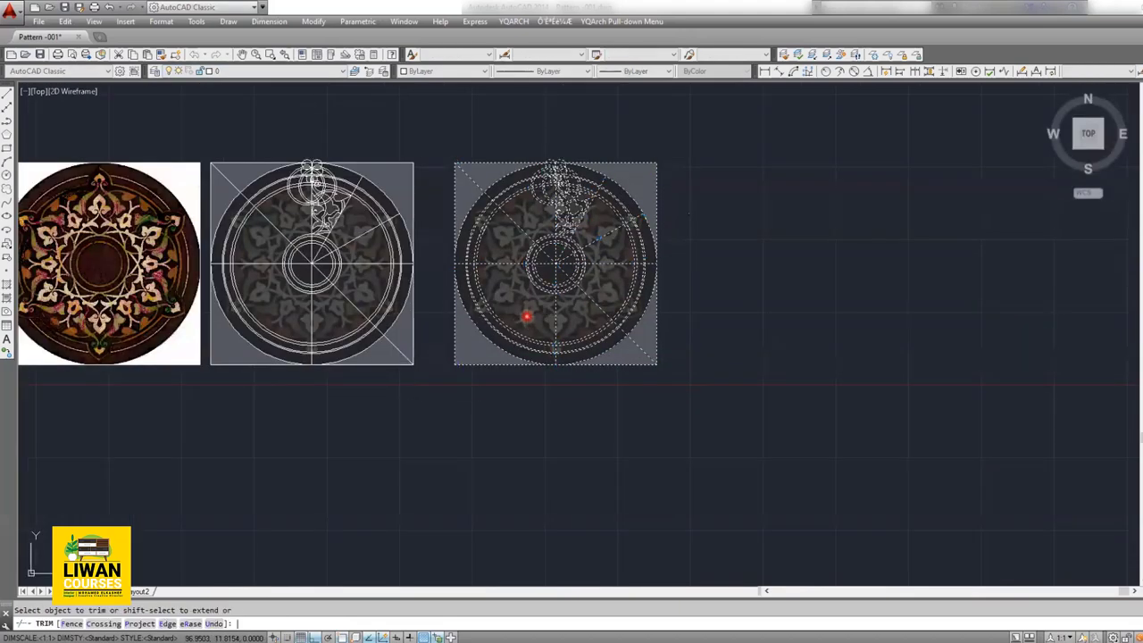
Step: Trim the circle arcs and short lines around the top motif and central teardrop
scroll(571, 188, "up", 5)
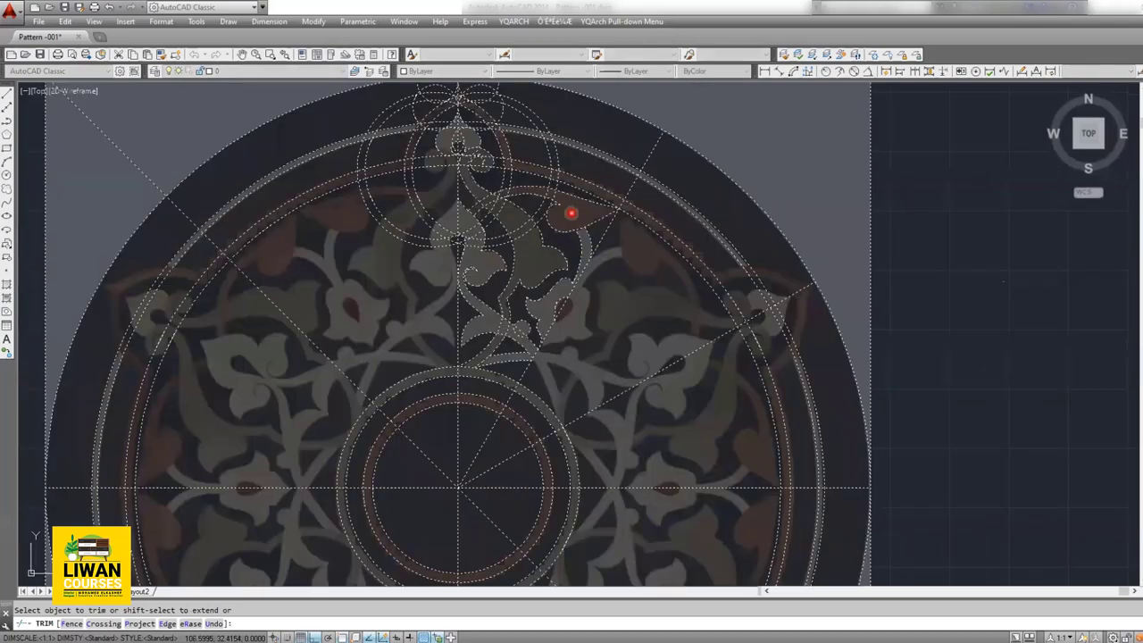
left_click(784, 190)
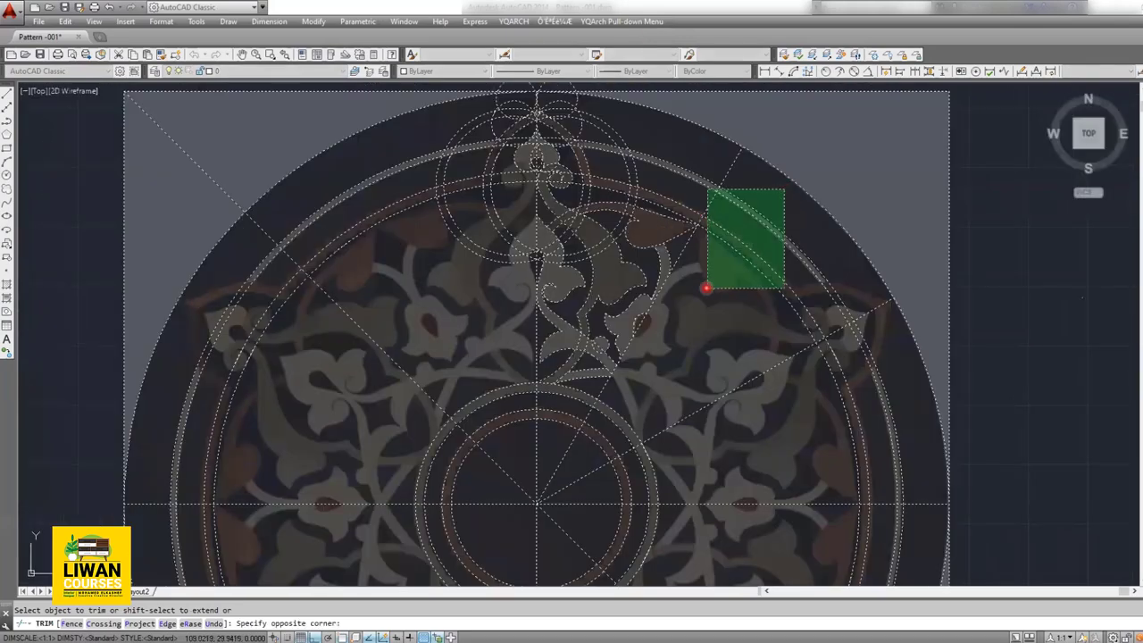
left_click(721, 294)
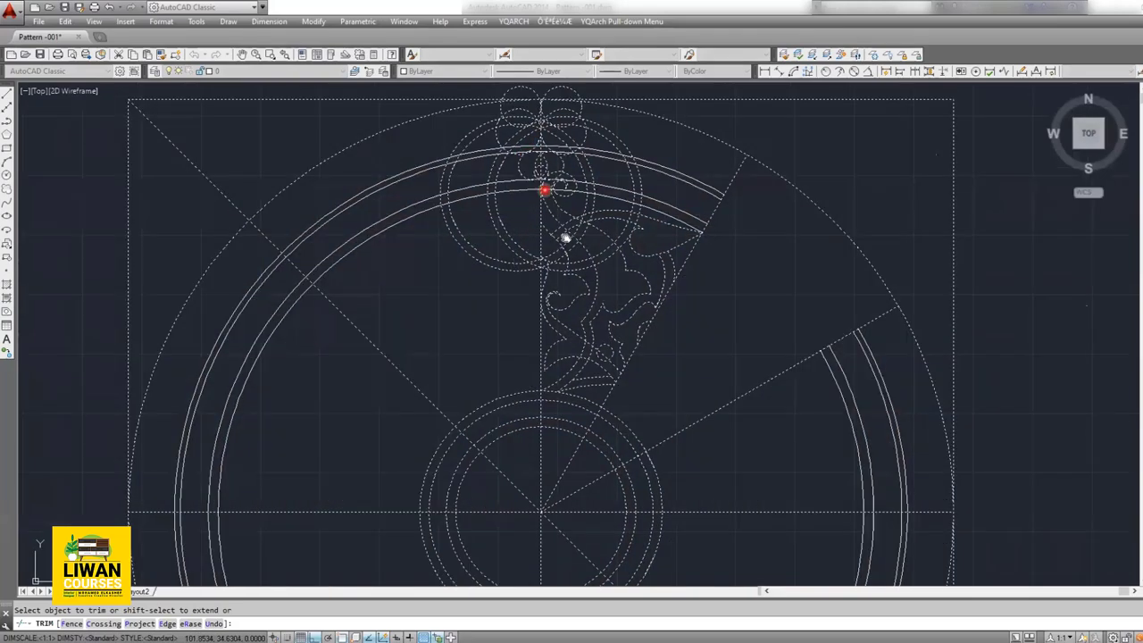
scroll(574, 175, "up", 3)
left_click(594, 114)
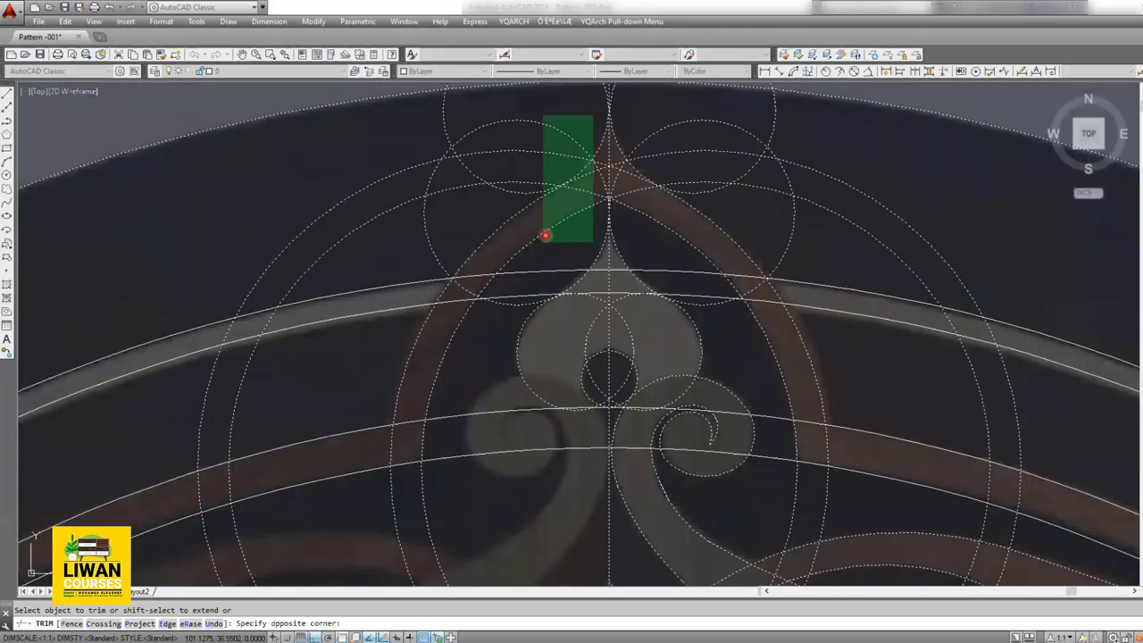
left_click(525, 297)
left_click(607, 145)
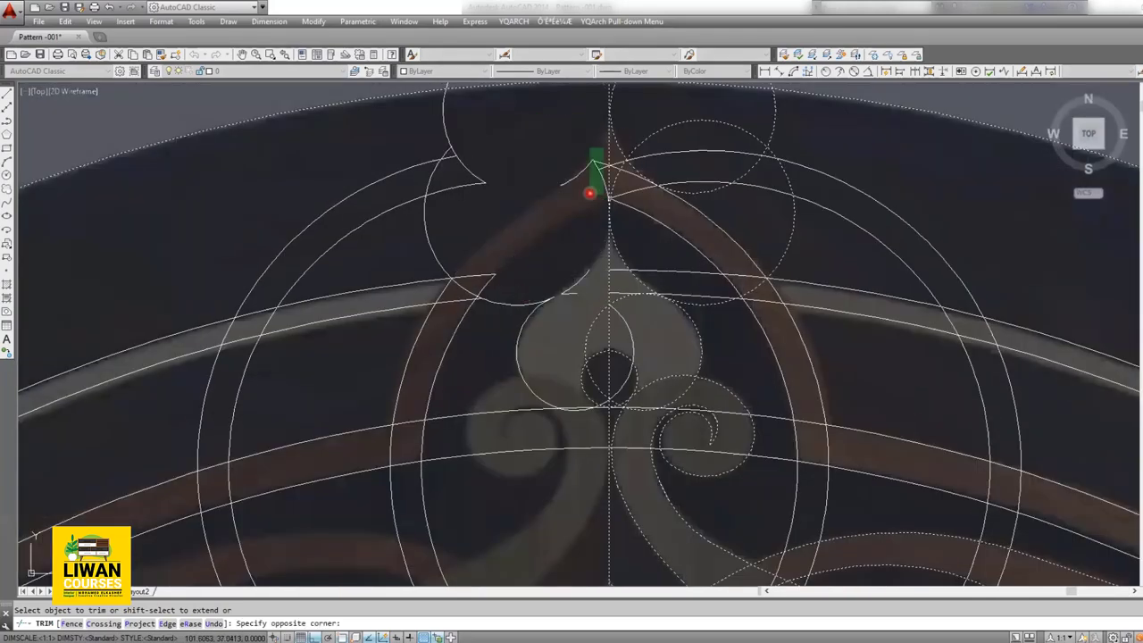
left_click(575, 242)
left_click(549, 454)
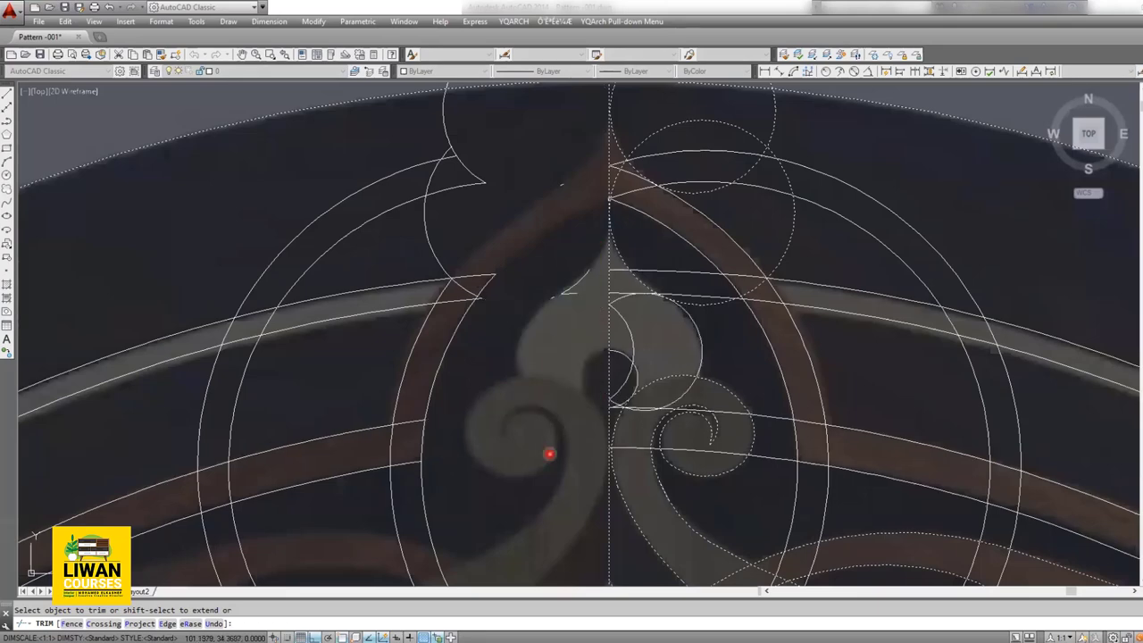
Step: Trim the arc segments crossing the centre line and just right of it
middle_click_drag(555, 403, 526, 110)
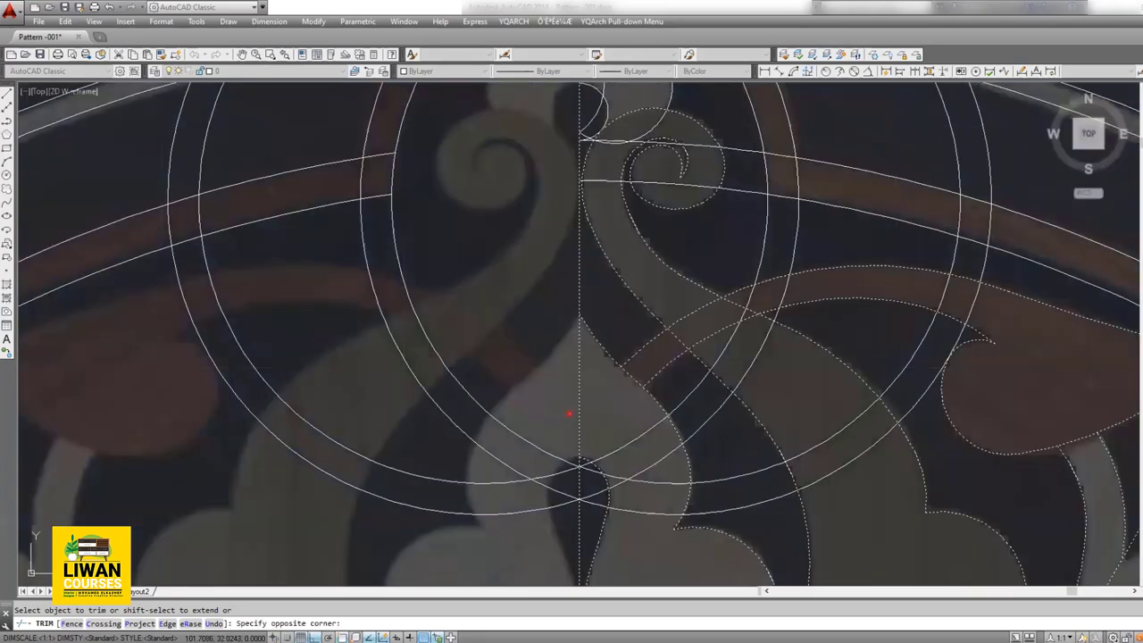
scroll(530, 541, "down", 5)
scroll(479, 365, "up", 3)
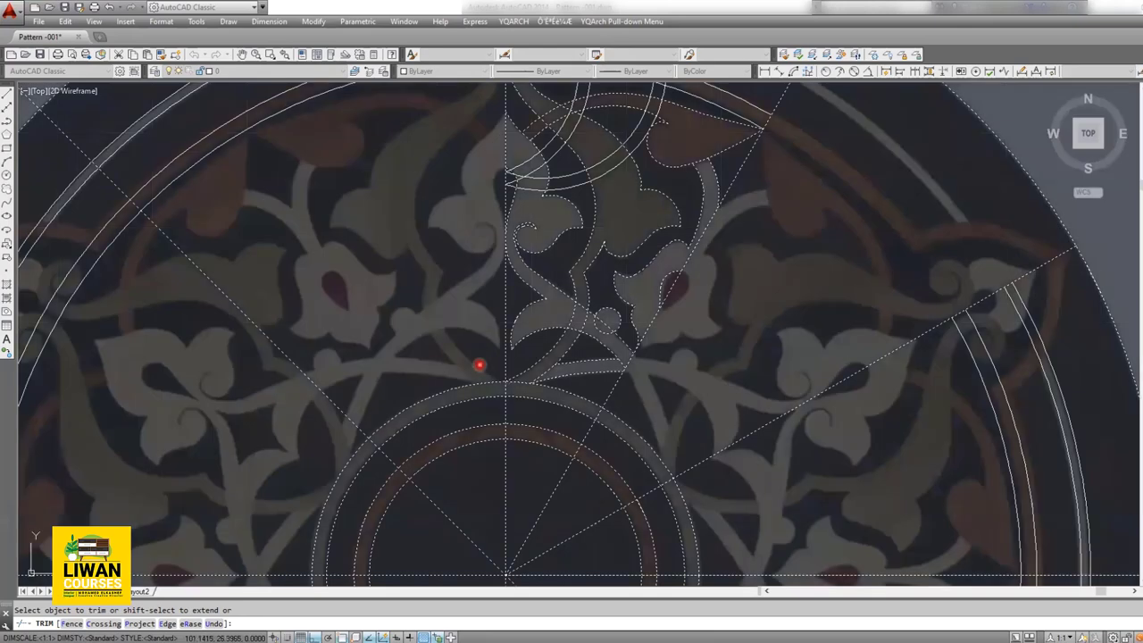
left_click(480, 364)
left_click(474, 466)
left_click(649, 427)
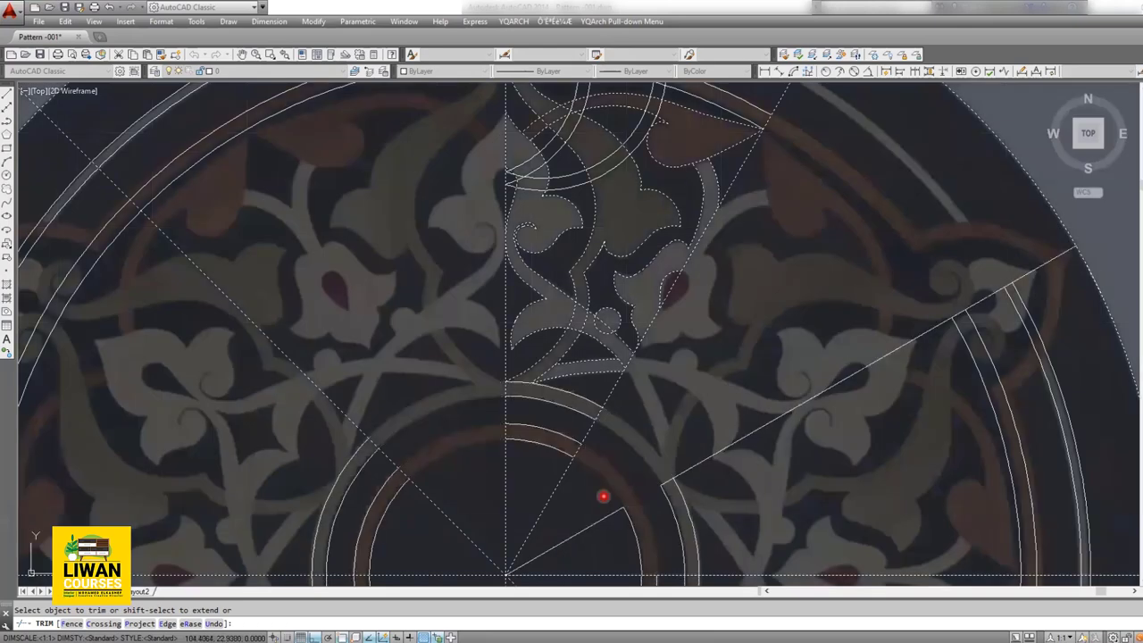
scroll(627, 459, "down", 3)
scroll(656, 296, "up", 3)
scroll(571, 353, "up", 2)
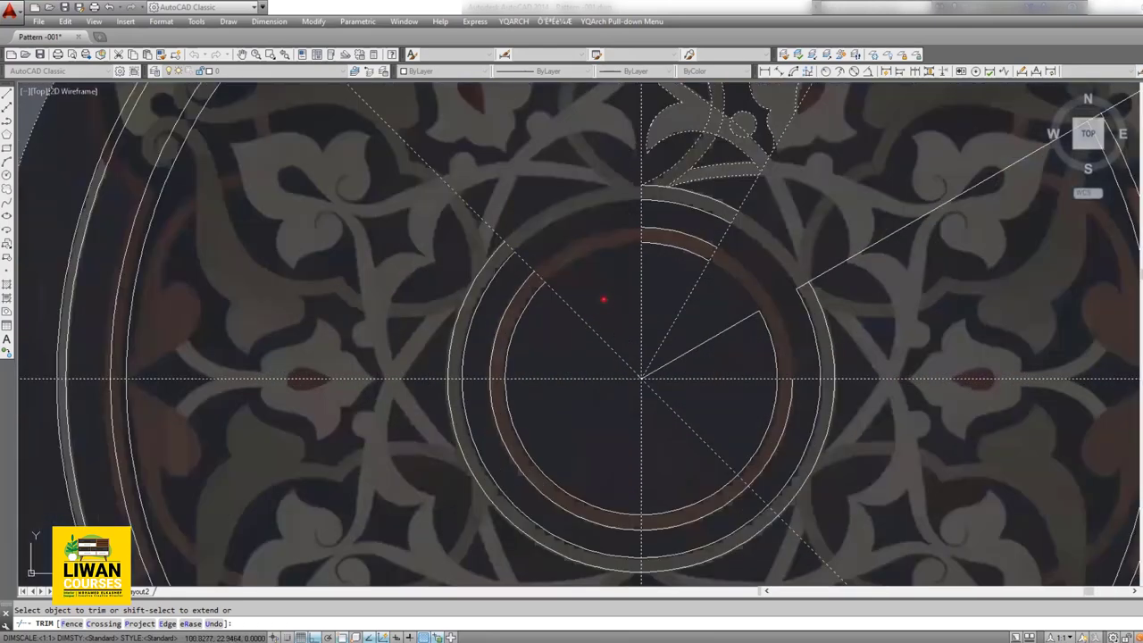
Step: Trim the remaining inner-circle arc, upper-right diagonal arcs and linework at the top
left_click(551, 209)
scroll(473, 323, "down", 4)
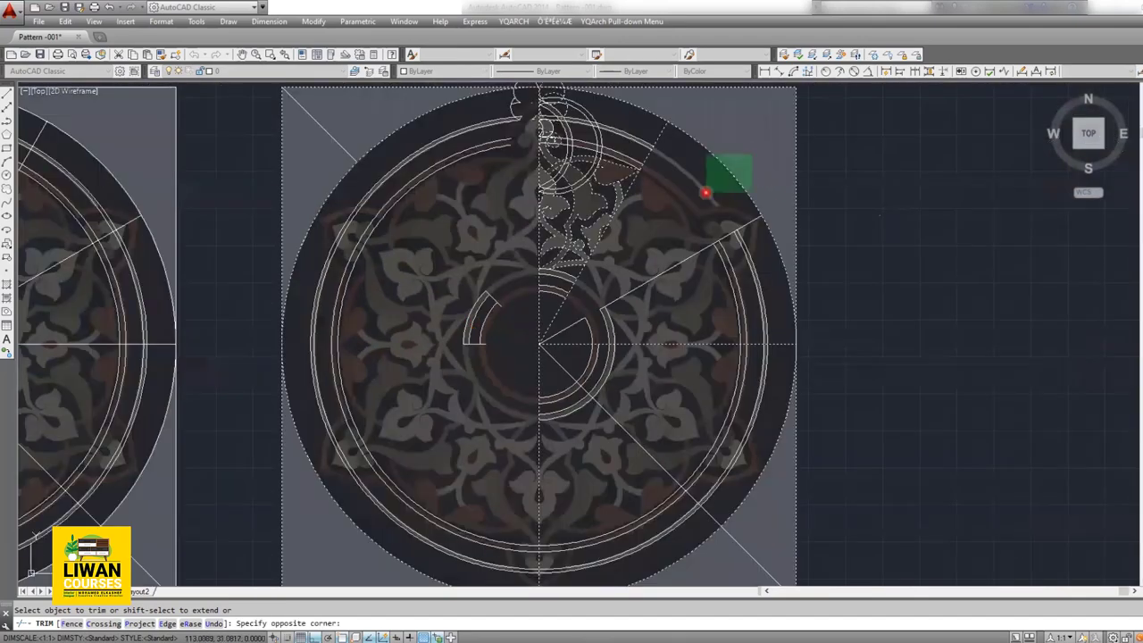
scroll(616, 224, "up", 2)
scroll(696, 375, "down", 2)
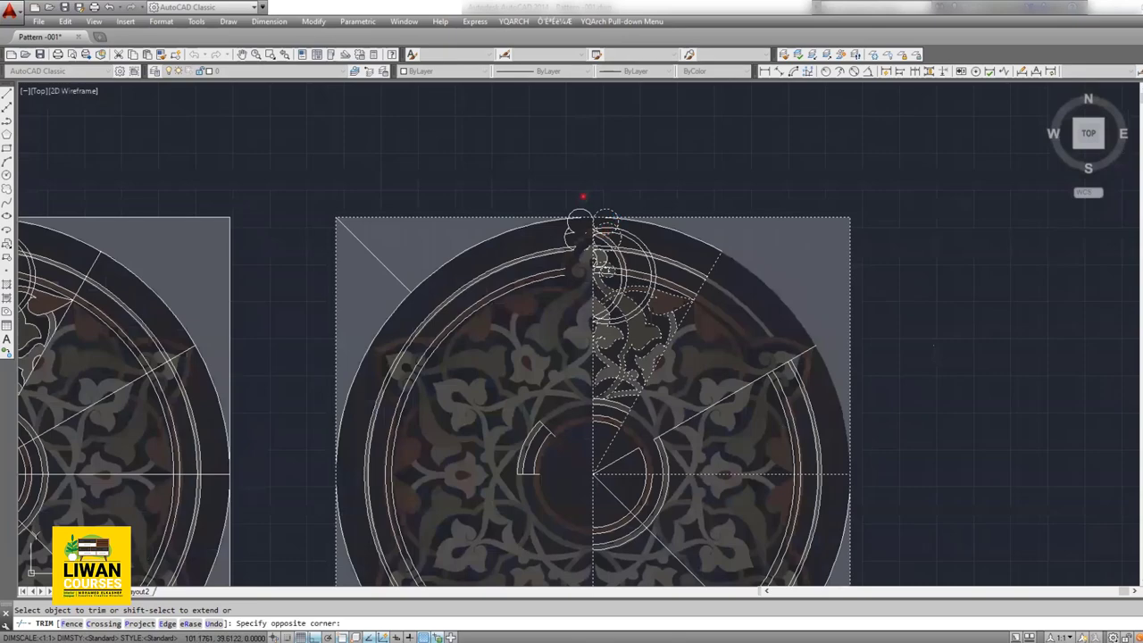
left_click(583, 195)
scroll(580, 237, "up", 4)
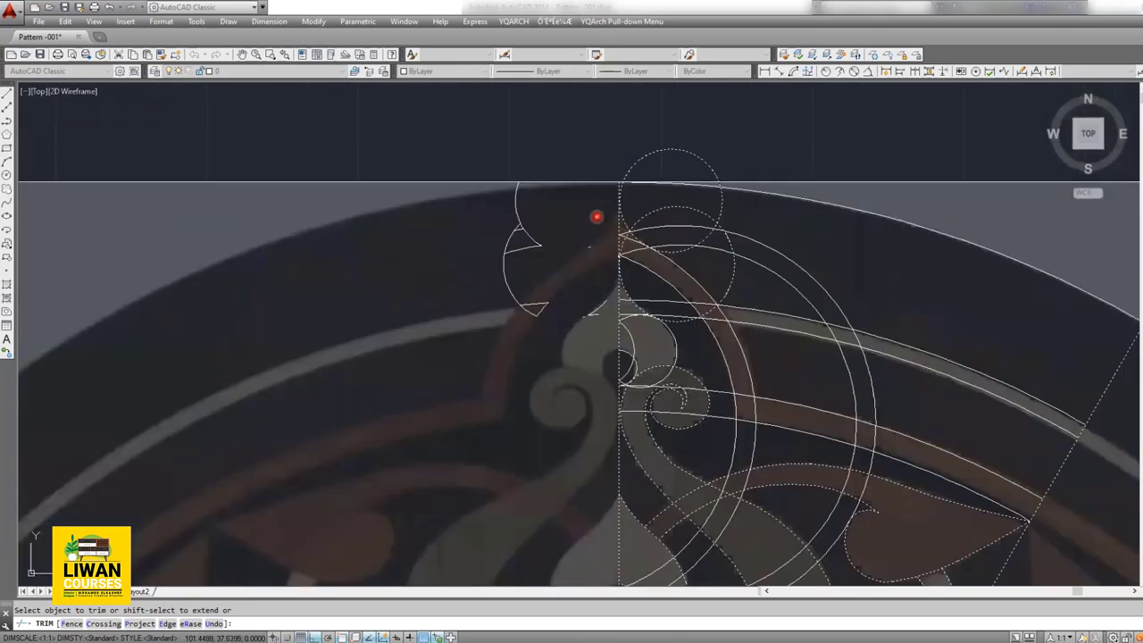
left_click(601, 217)
left_click(454, 402)
scroll(530, 334, "down", 4)
scroll(530, 334, "down", 2)
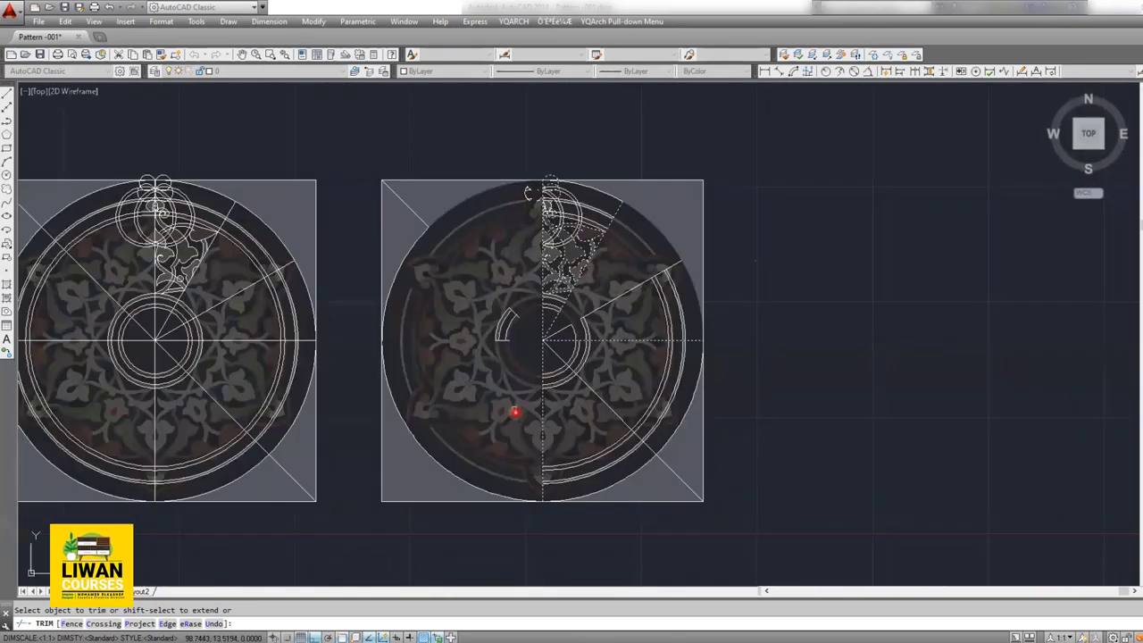